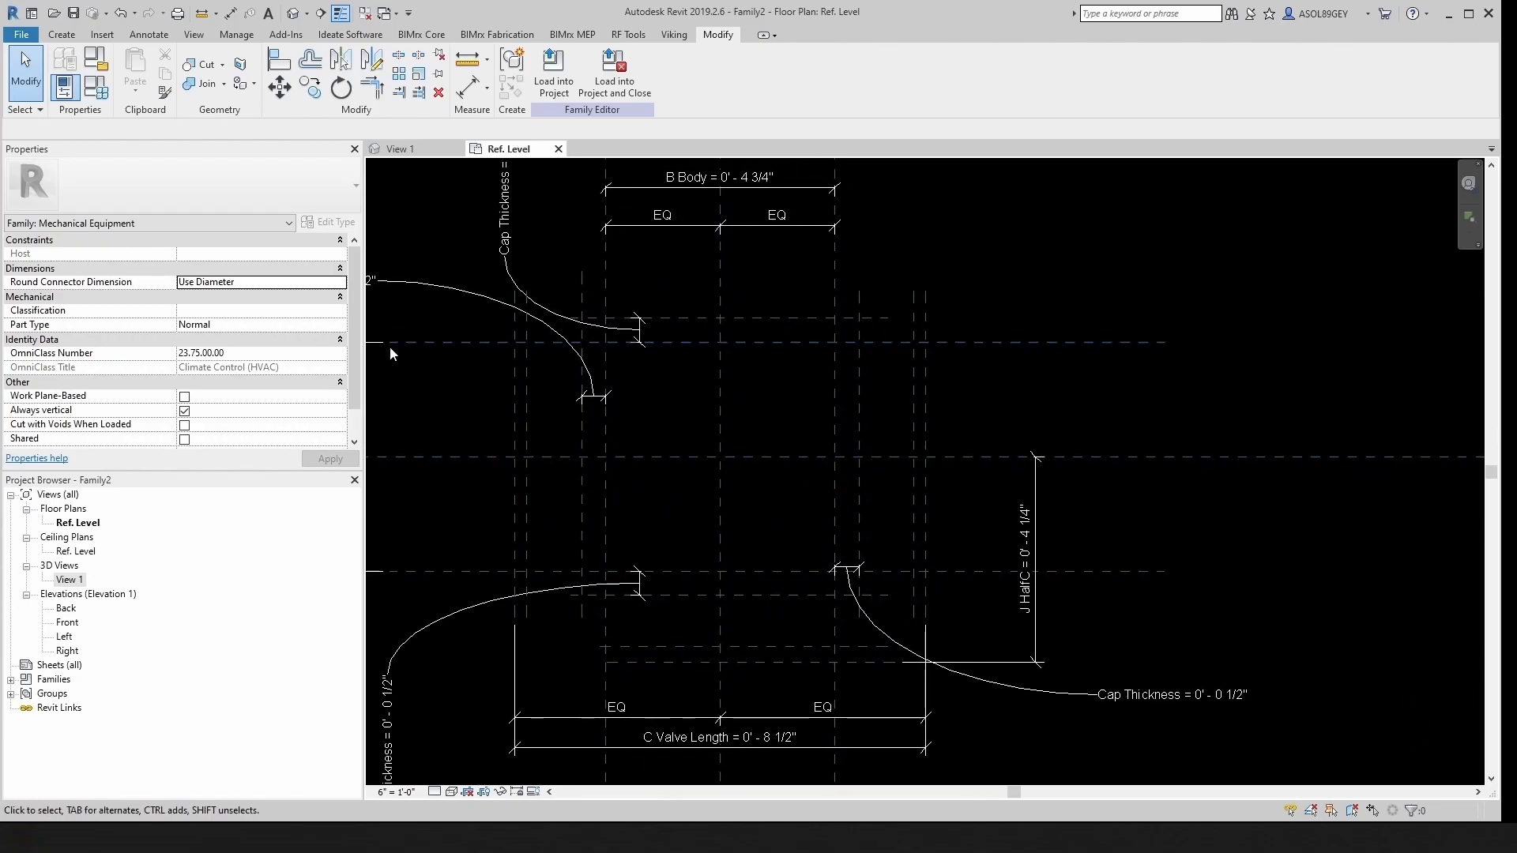
Step: Start an extrusion and sketch a rectangle about 3" by 2 1/2" around the intersection of the center reference planes
left_click(71, 35)
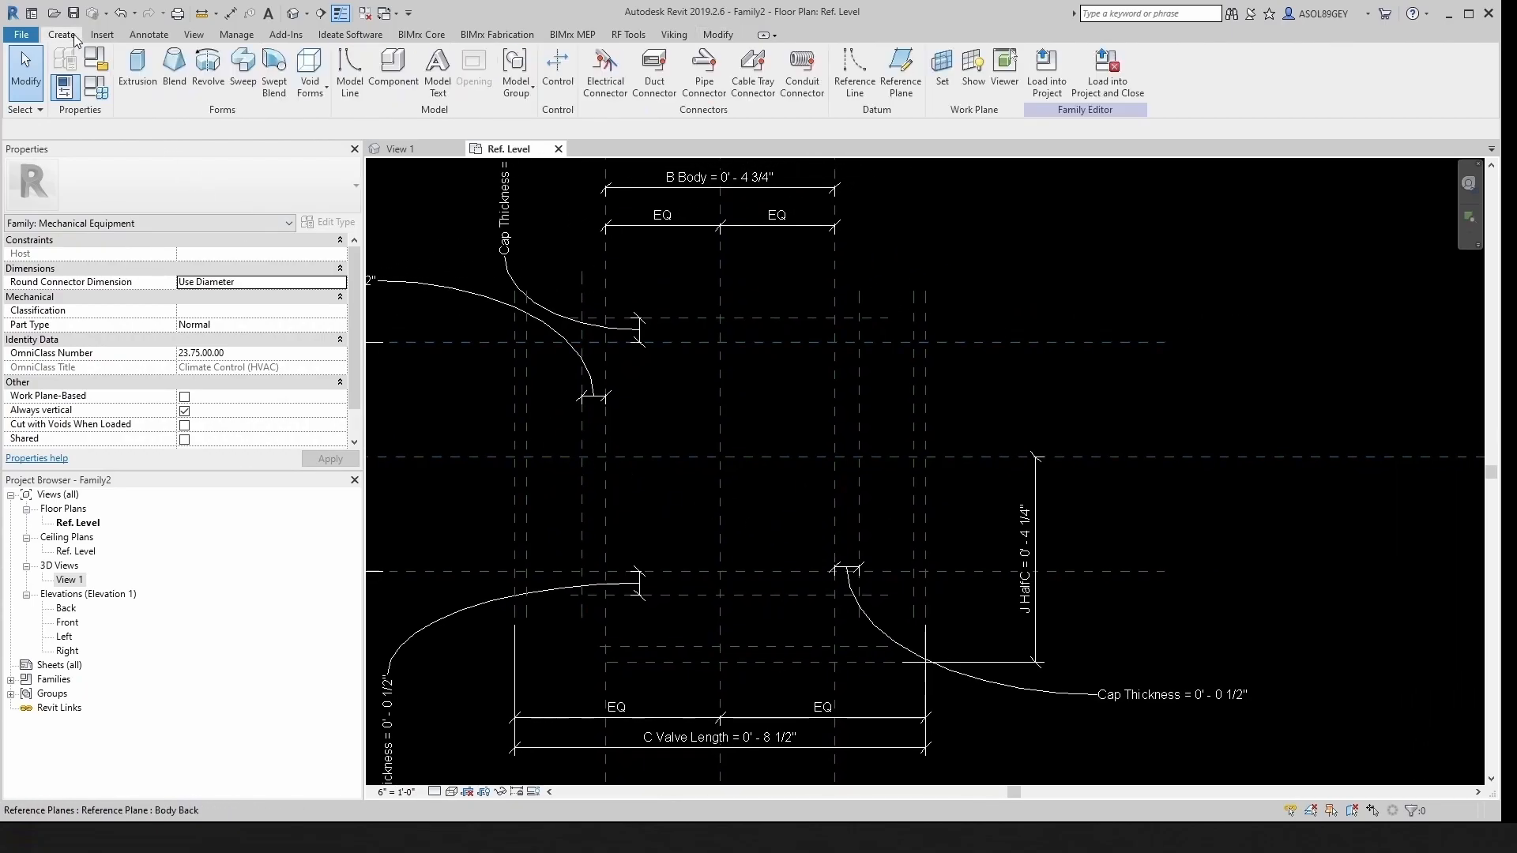
left_click(138, 87)
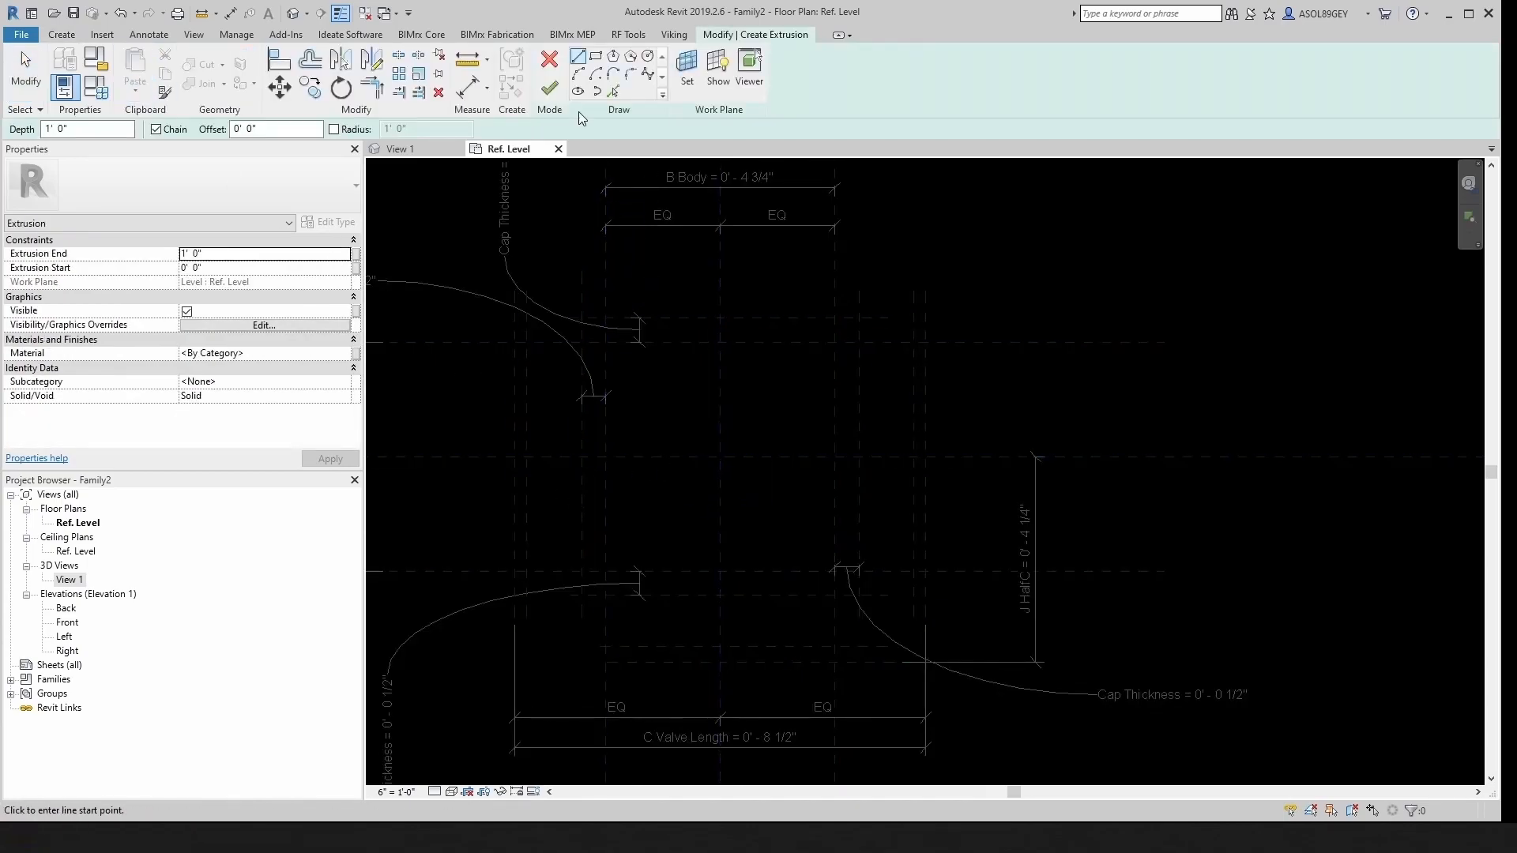
left_click(595, 55)
scroll(651, 488, "up", 1)
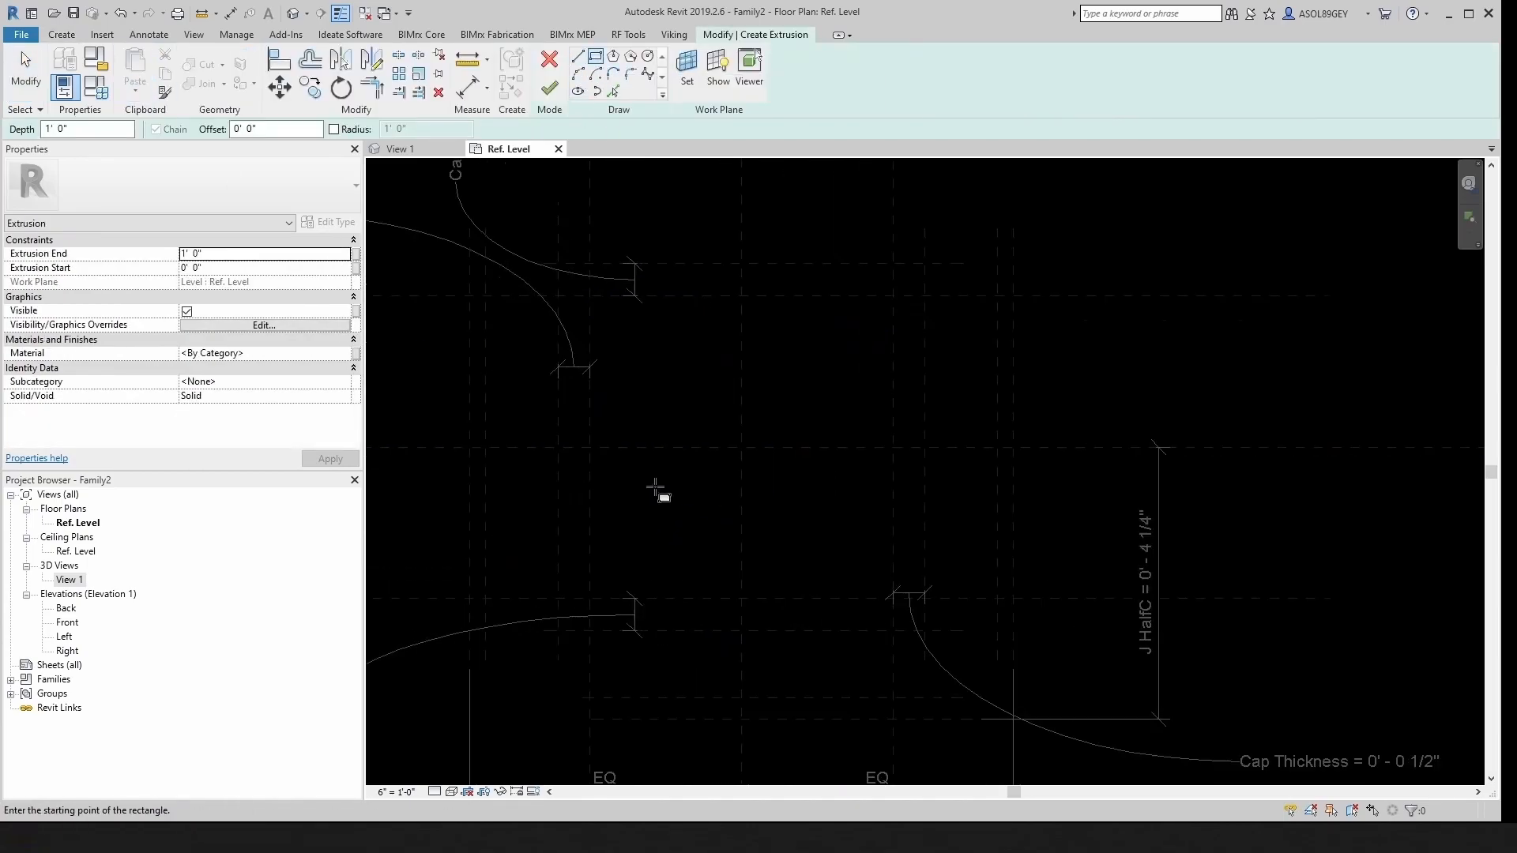
left_click(640, 386)
left_click(832, 546)
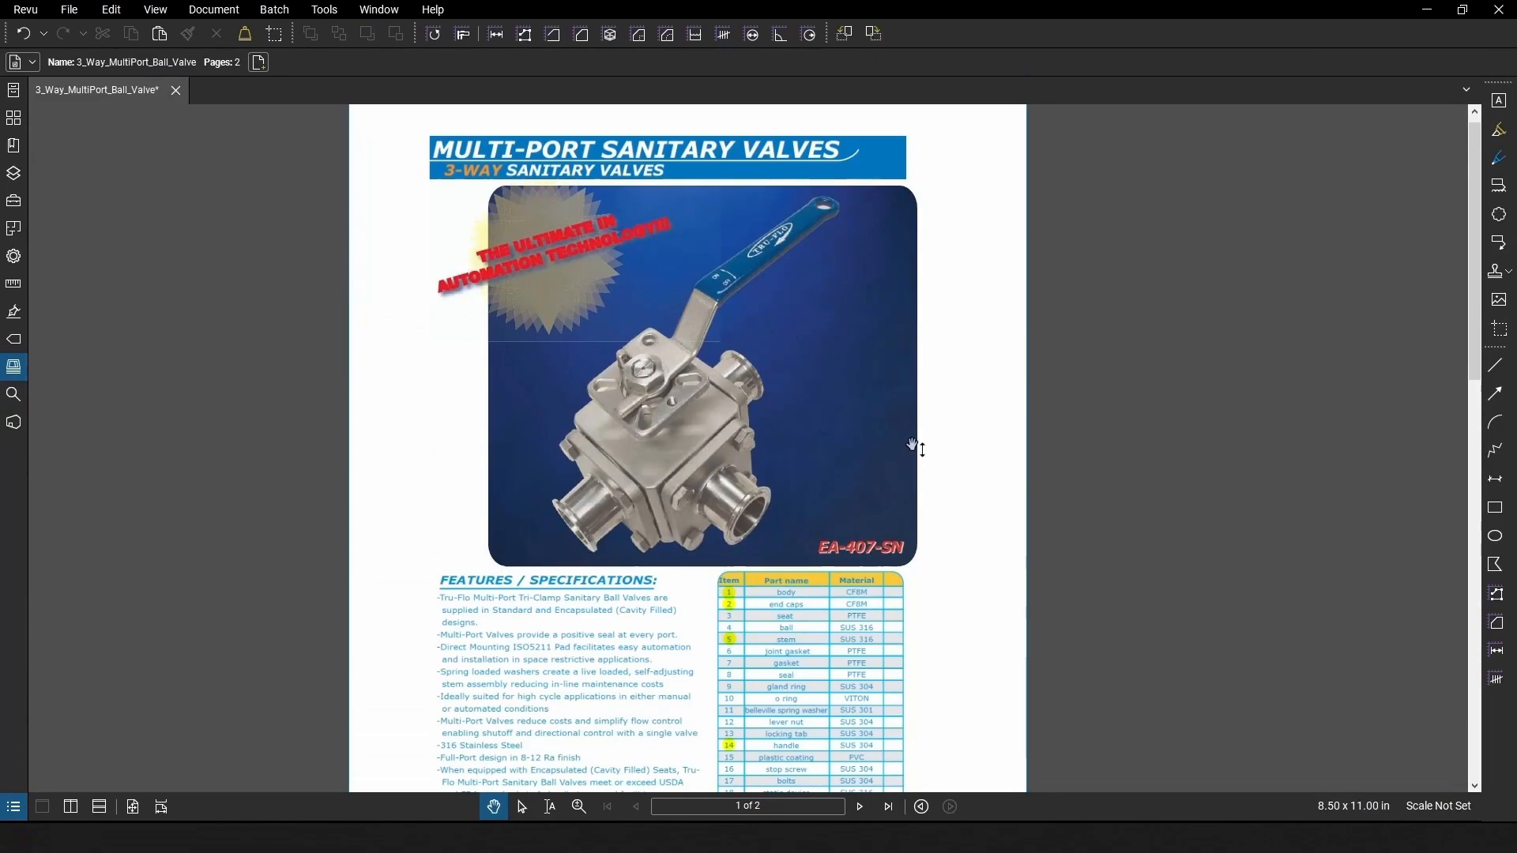
Step: Switch to the 3_Way_MultiPort_Ball_Valve data sheet in Revu and examine the valve drawings and the 2" size's B body dimension
scroll(888, 420, "down", 2)
scroll(873, 439, "down", 3)
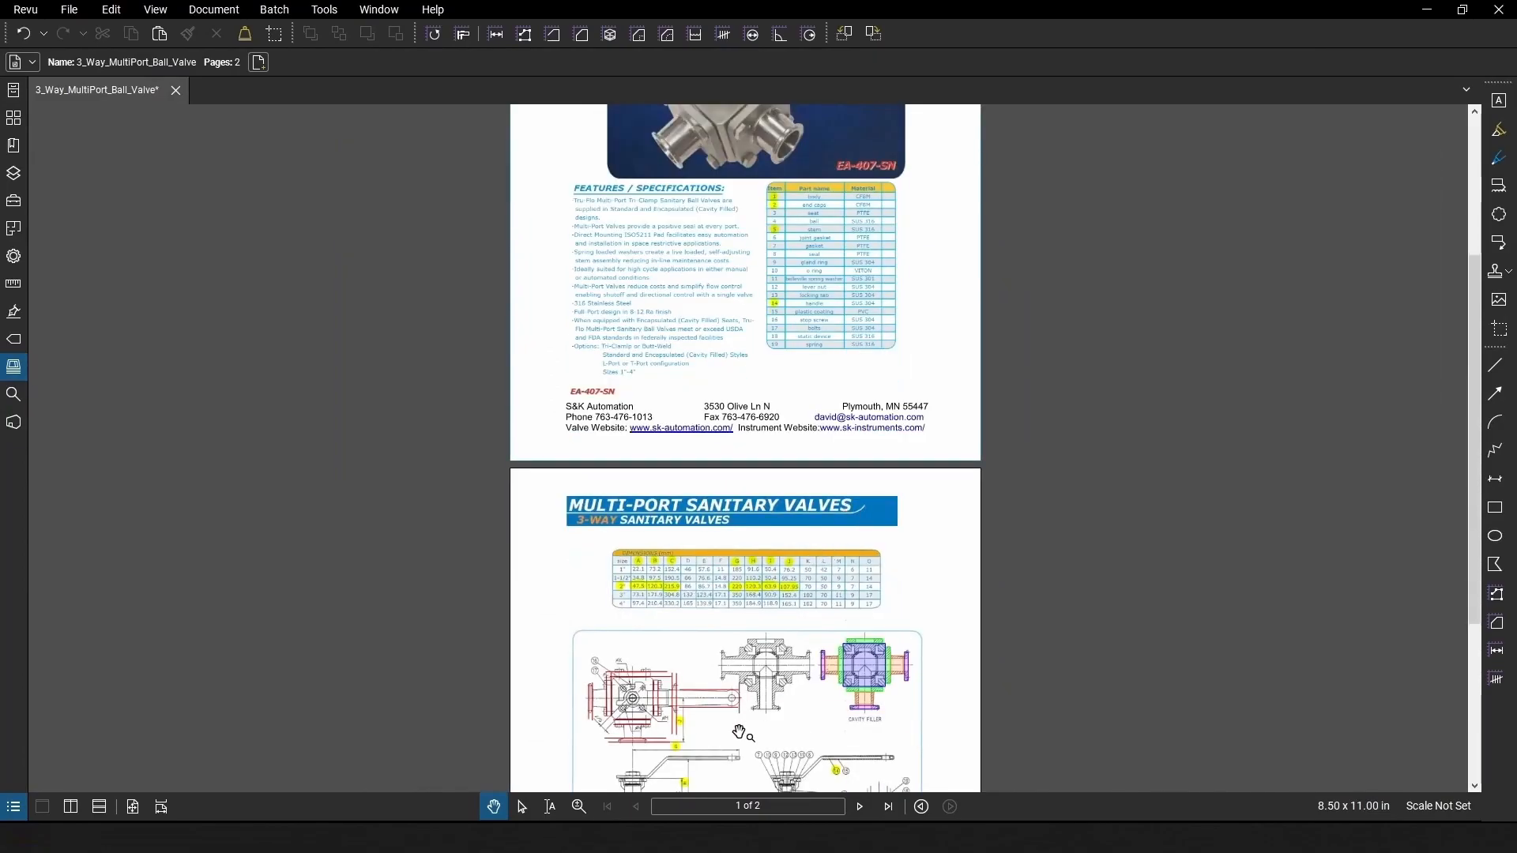
scroll(742, 732, "up", 5, "ctrl")
left_click_drag(685, 581, 672, 404)
scroll(774, 591, "down", 4)
scroll(774, 591, "up", 2, "ctrl")
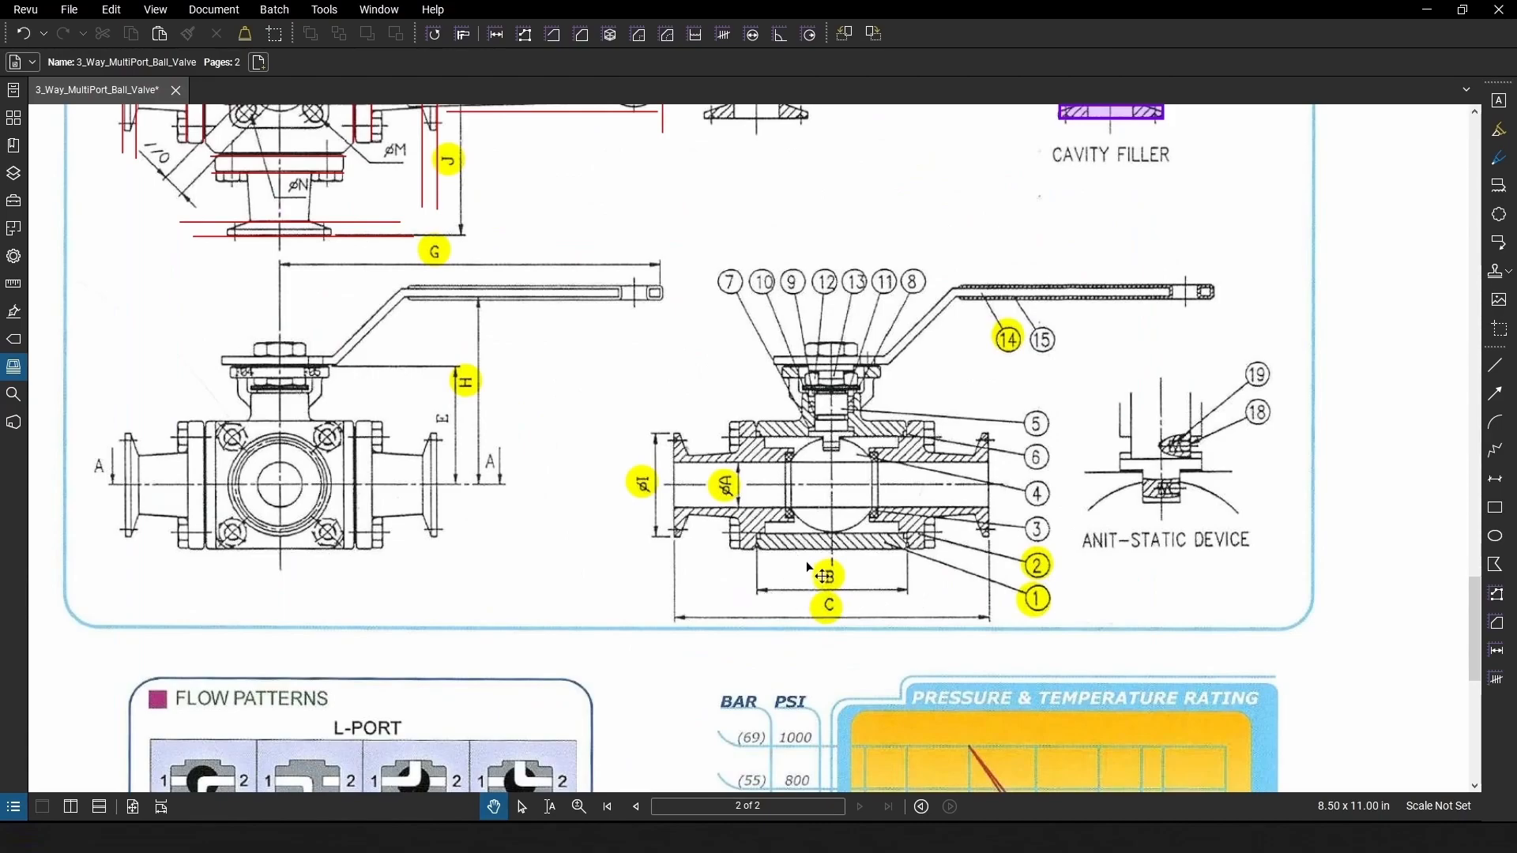
scroll(798, 553, "down", 2, "ctrl")
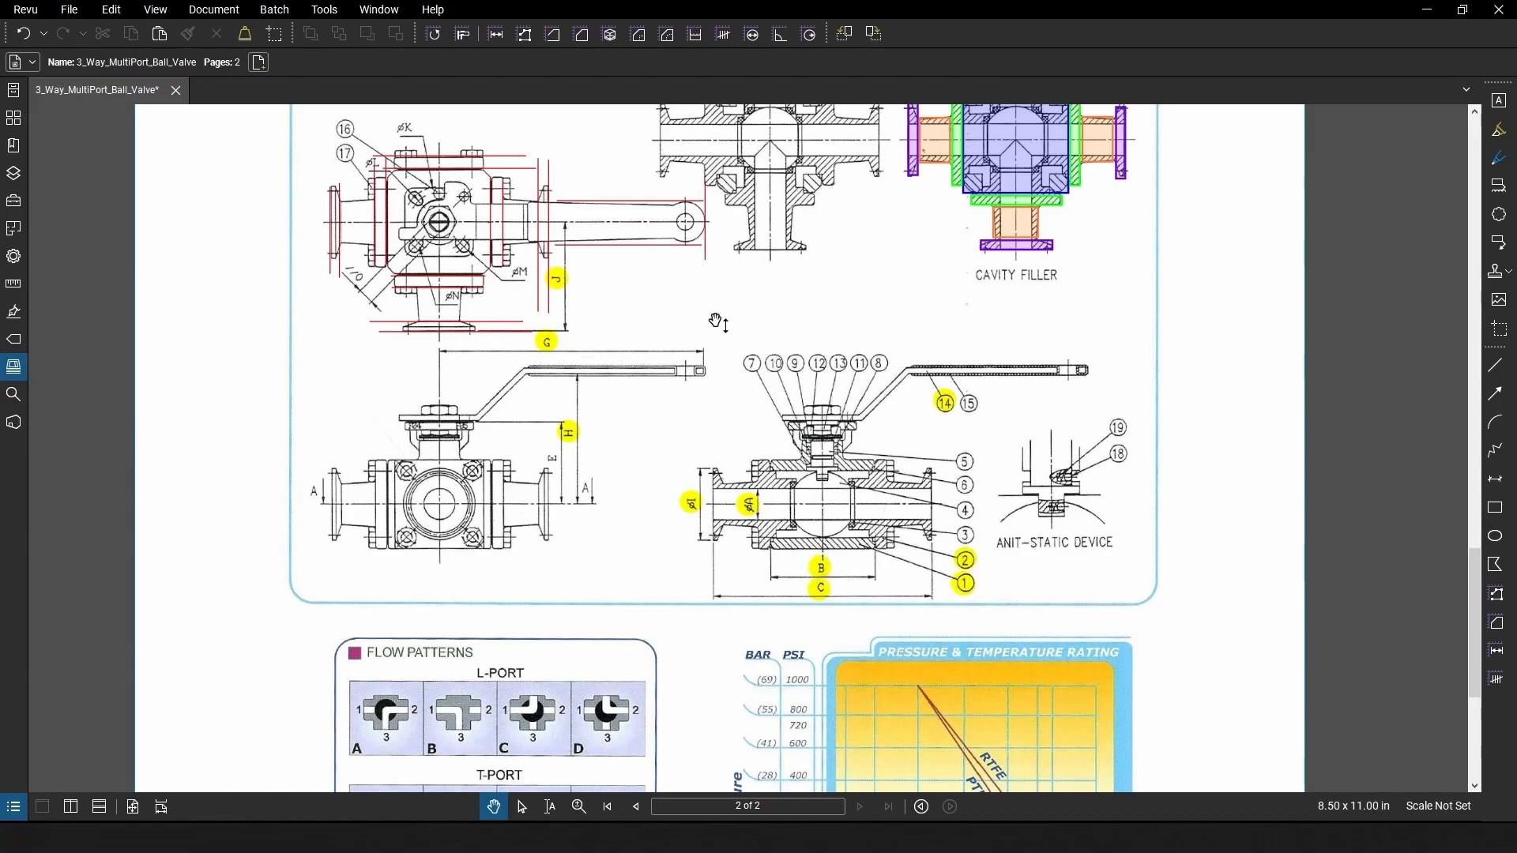
scroll(718, 334, "up", 4)
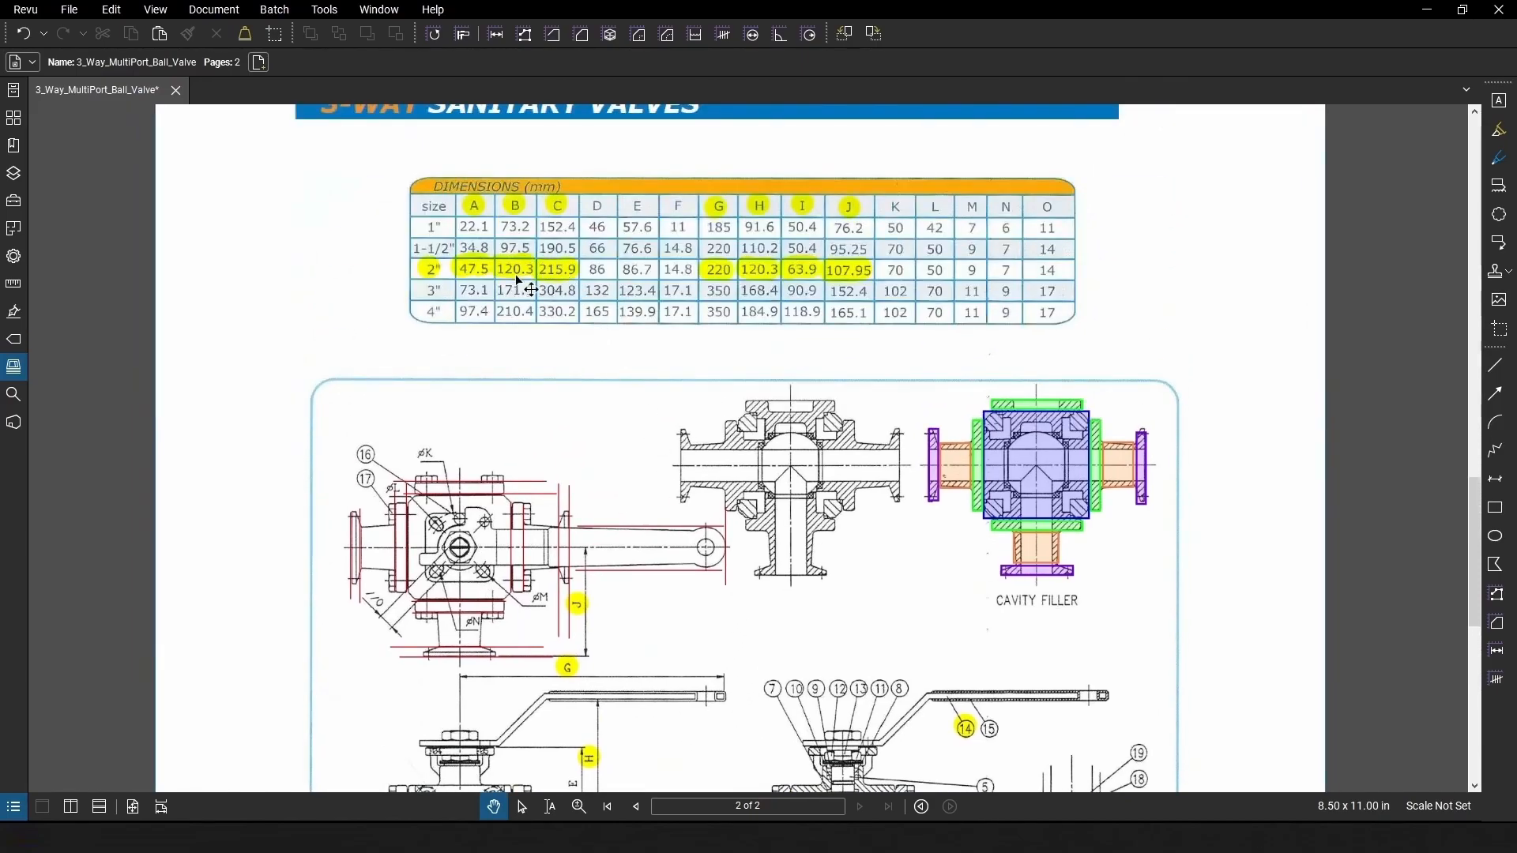
left_click(1426, 10)
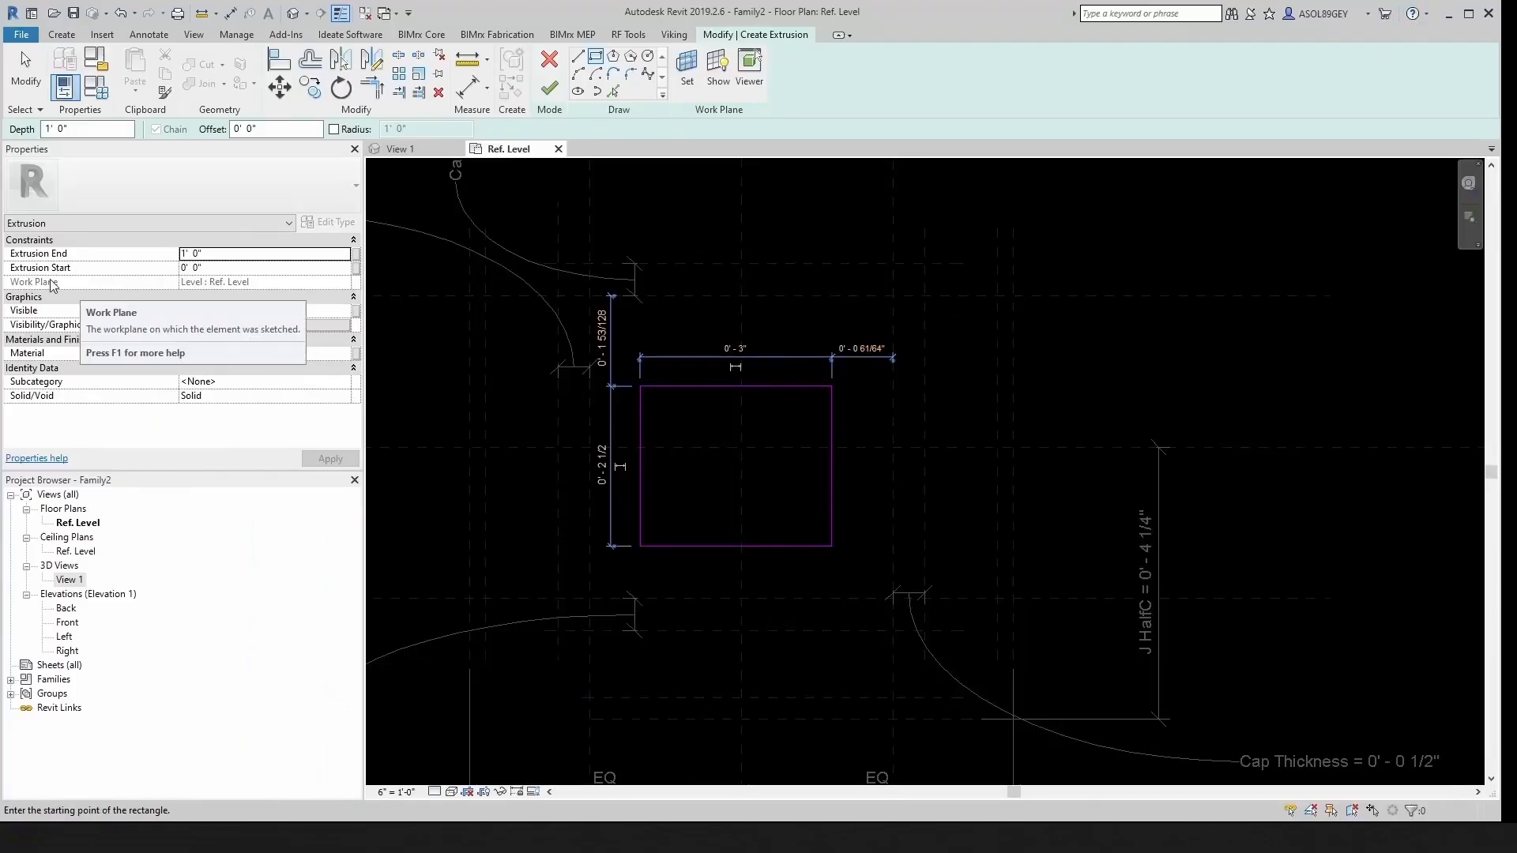
Step: Set the extrusion end to 100 mm and finish the rectangular body extrusion
left_click(216, 253)
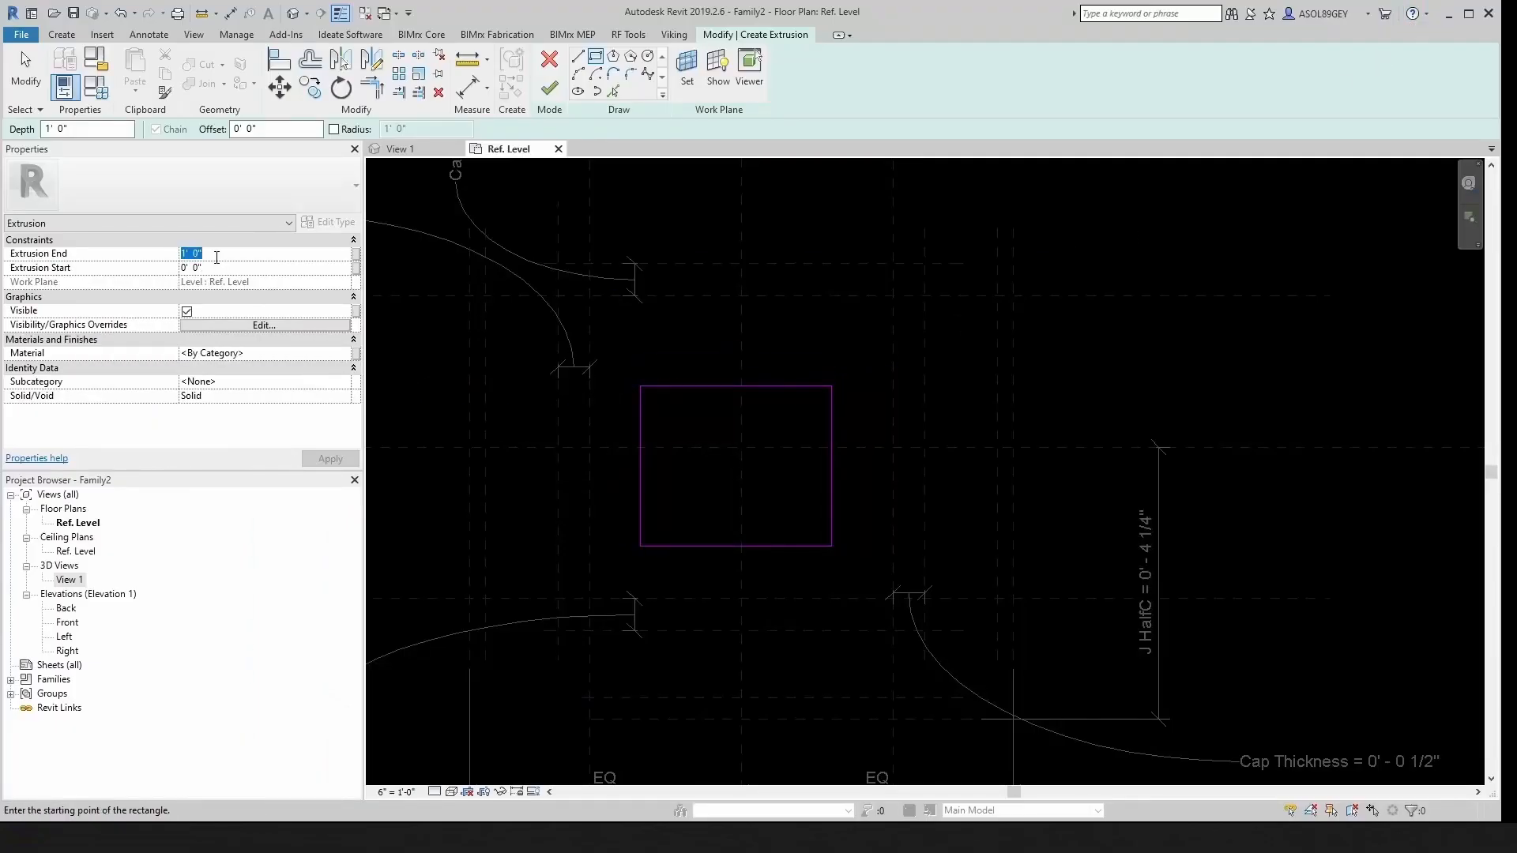
type("100m")
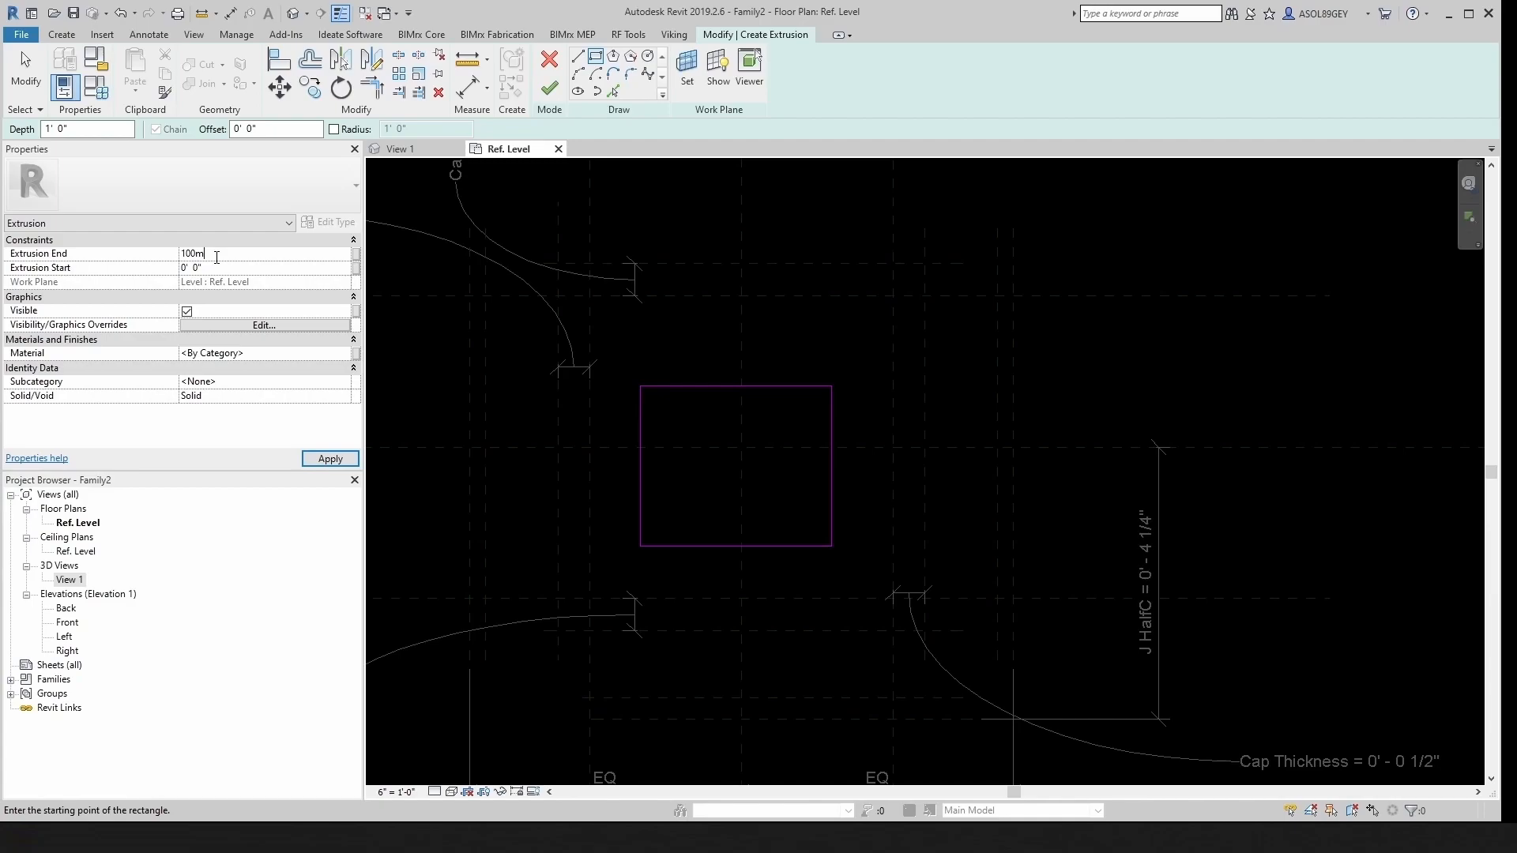
left_click(331, 458)
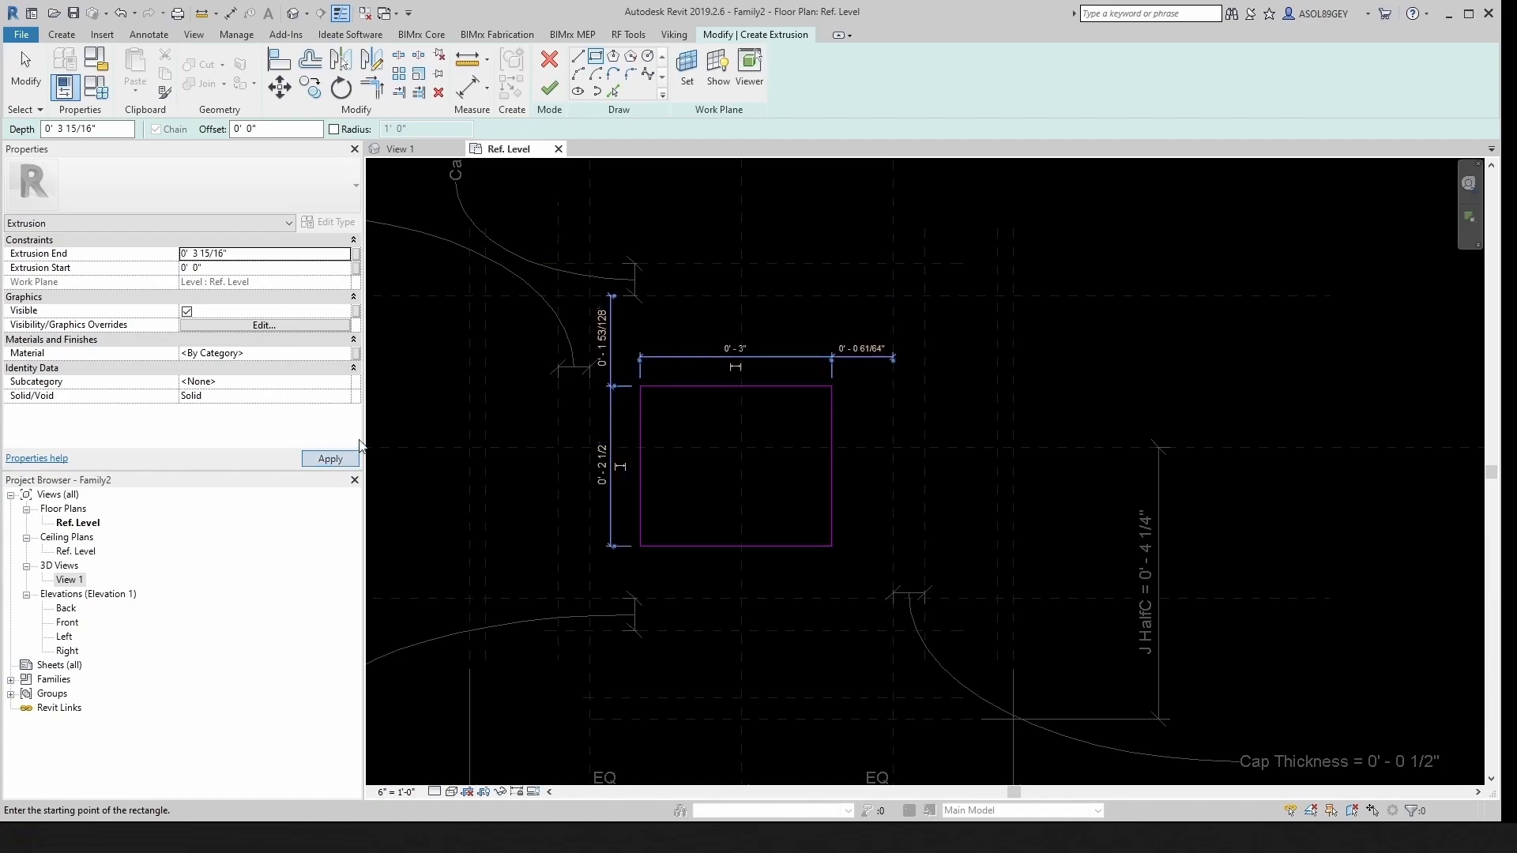
left_click(549, 87)
left_click(761, 392)
scroll(799, 472, "down", 1)
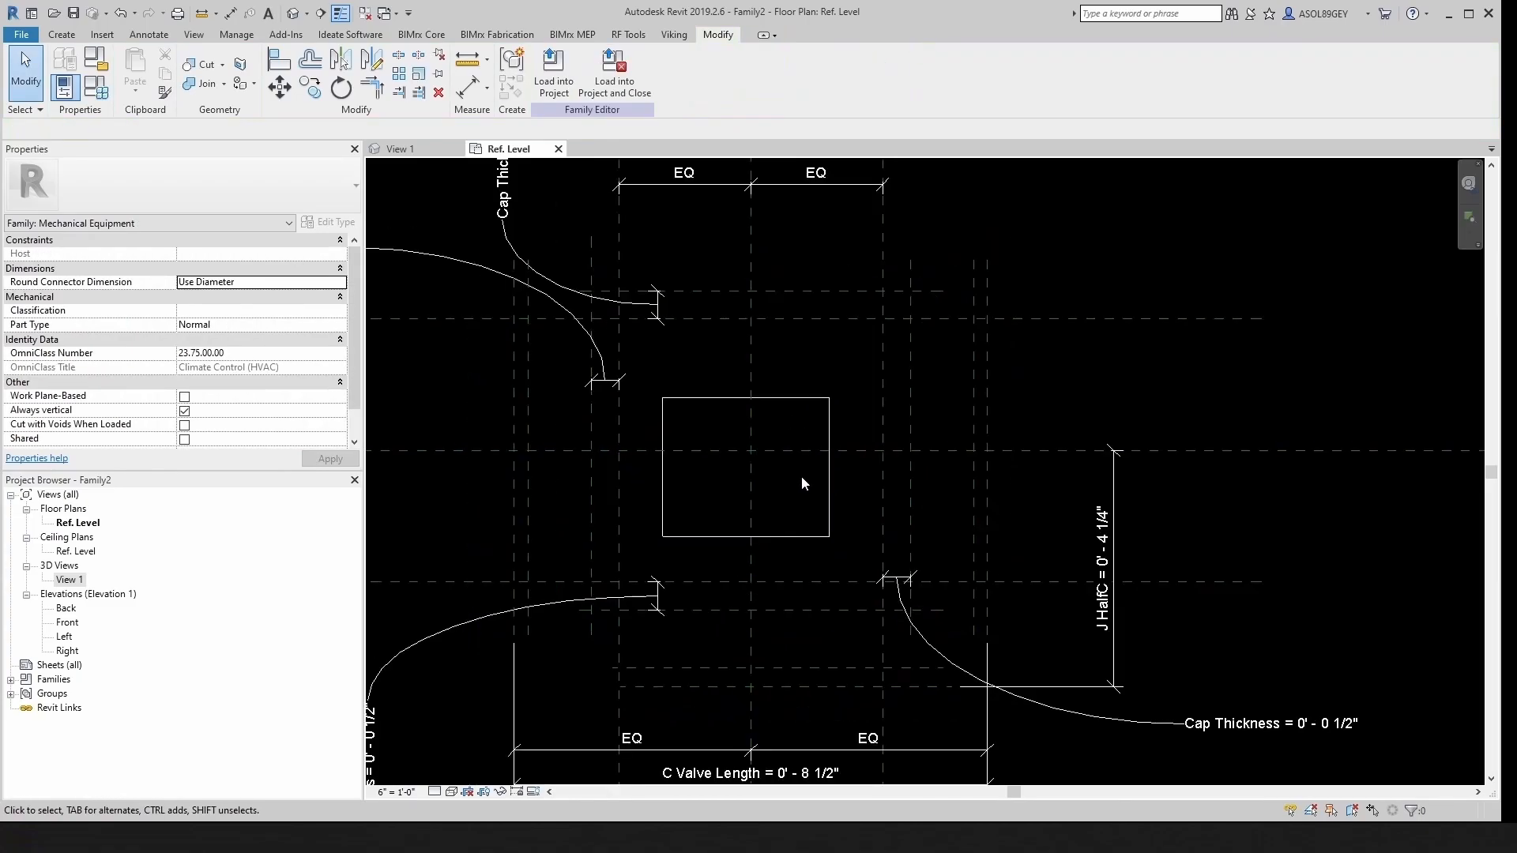
Step: Align the extrusion's back and right edges to the matching body reference planes and lock the alignments
scroll(779, 486, "up", 2)
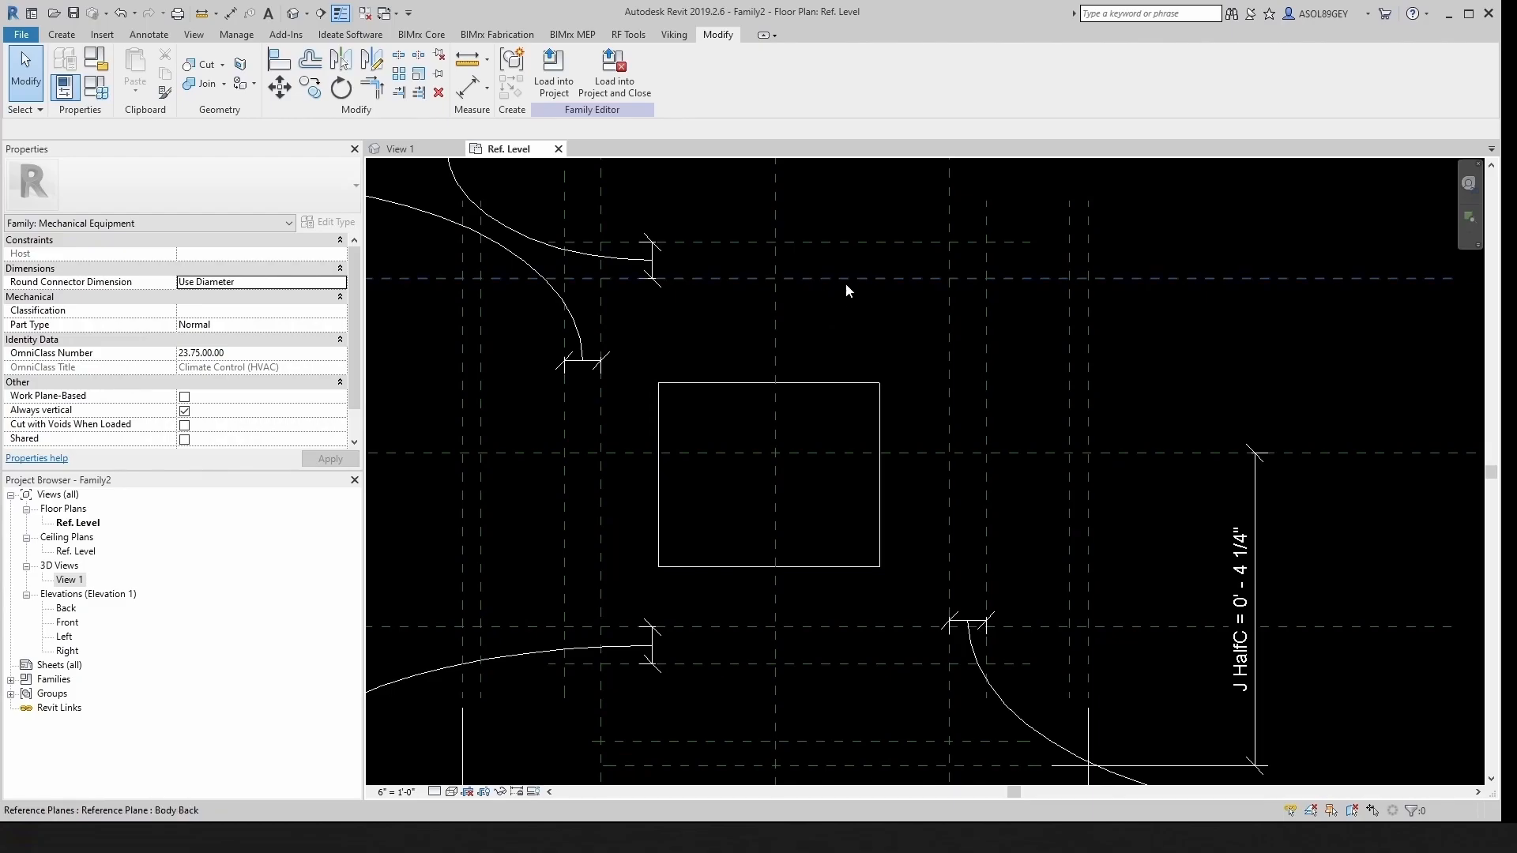
middle_click_drag(844, 354, 872, 411)
key("a")
key("l")
scroll(863, 399, "up", 1)
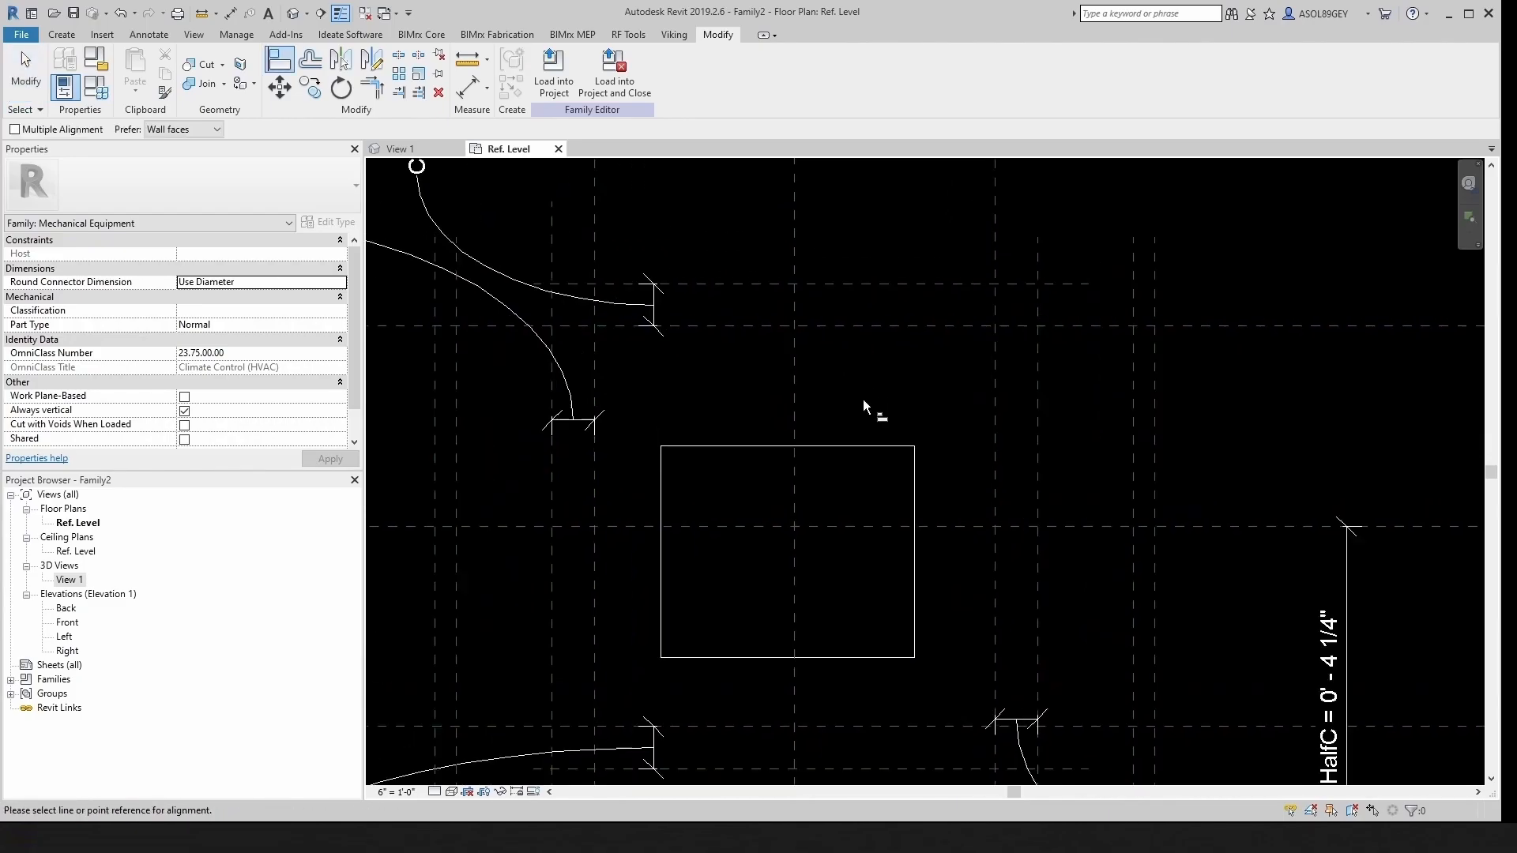
left_click(859, 327)
left_click(866, 448)
left_click(949, 301)
left_click(994, 448)
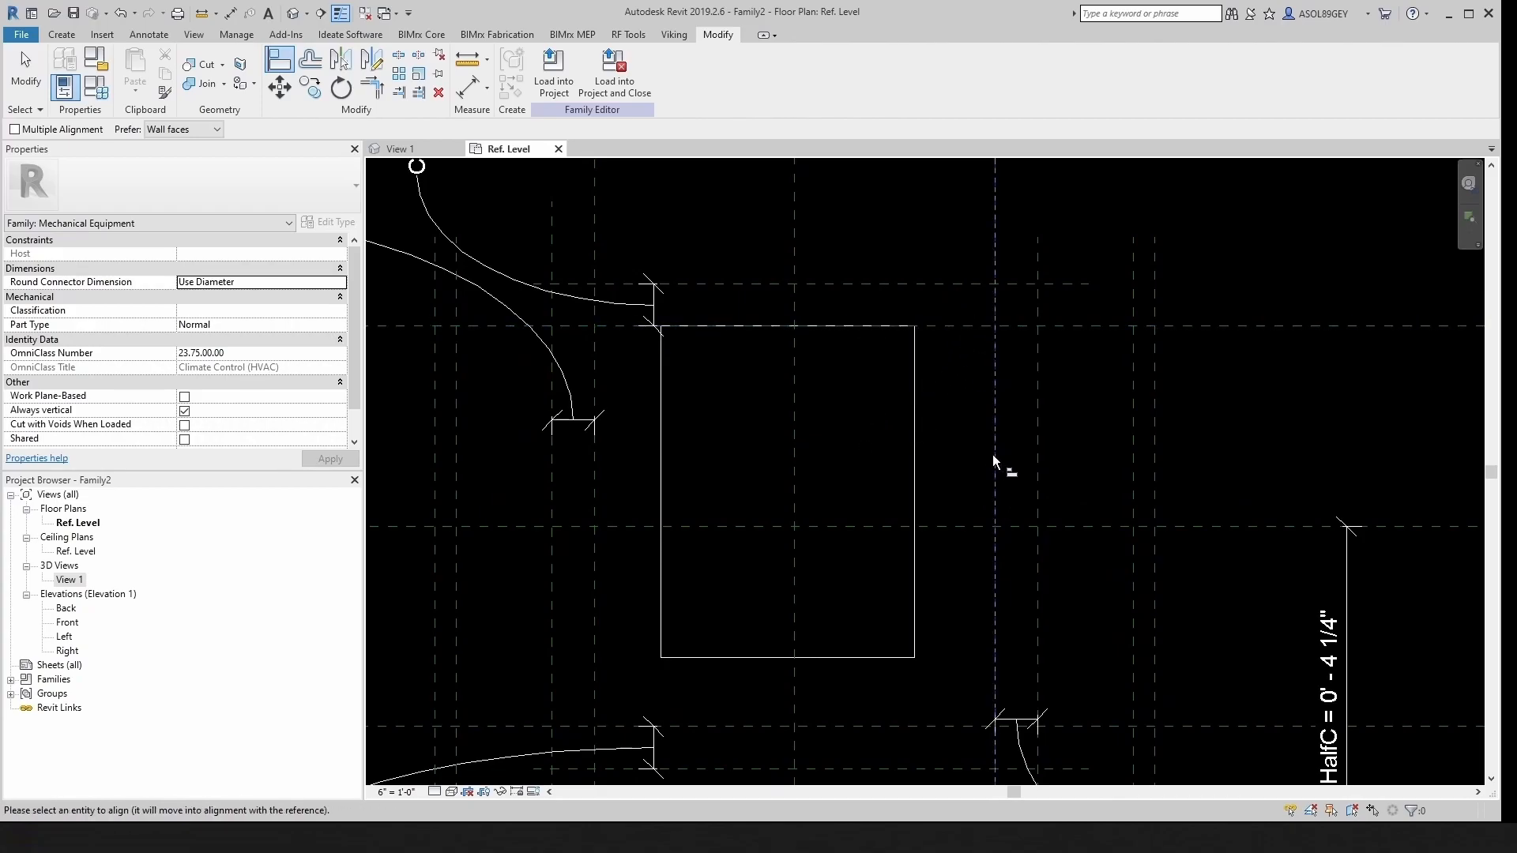
left_click(921, 465)
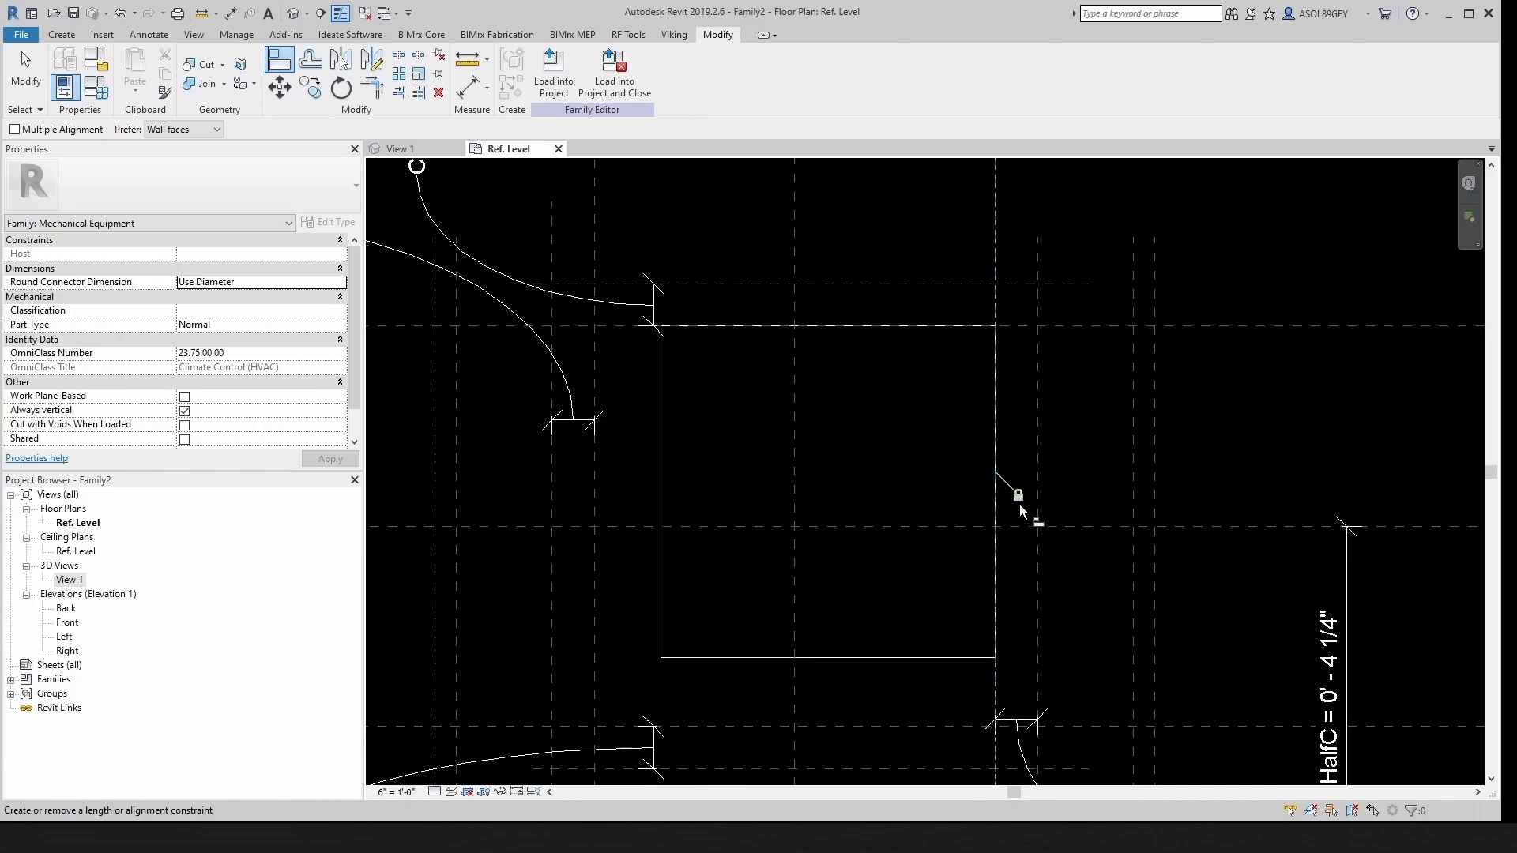
Step: Align and lock the extrusion's front and left edges to the matching body reference planes
middle_click_drag(872, 714, 884, 575)
left_click(890, 591)
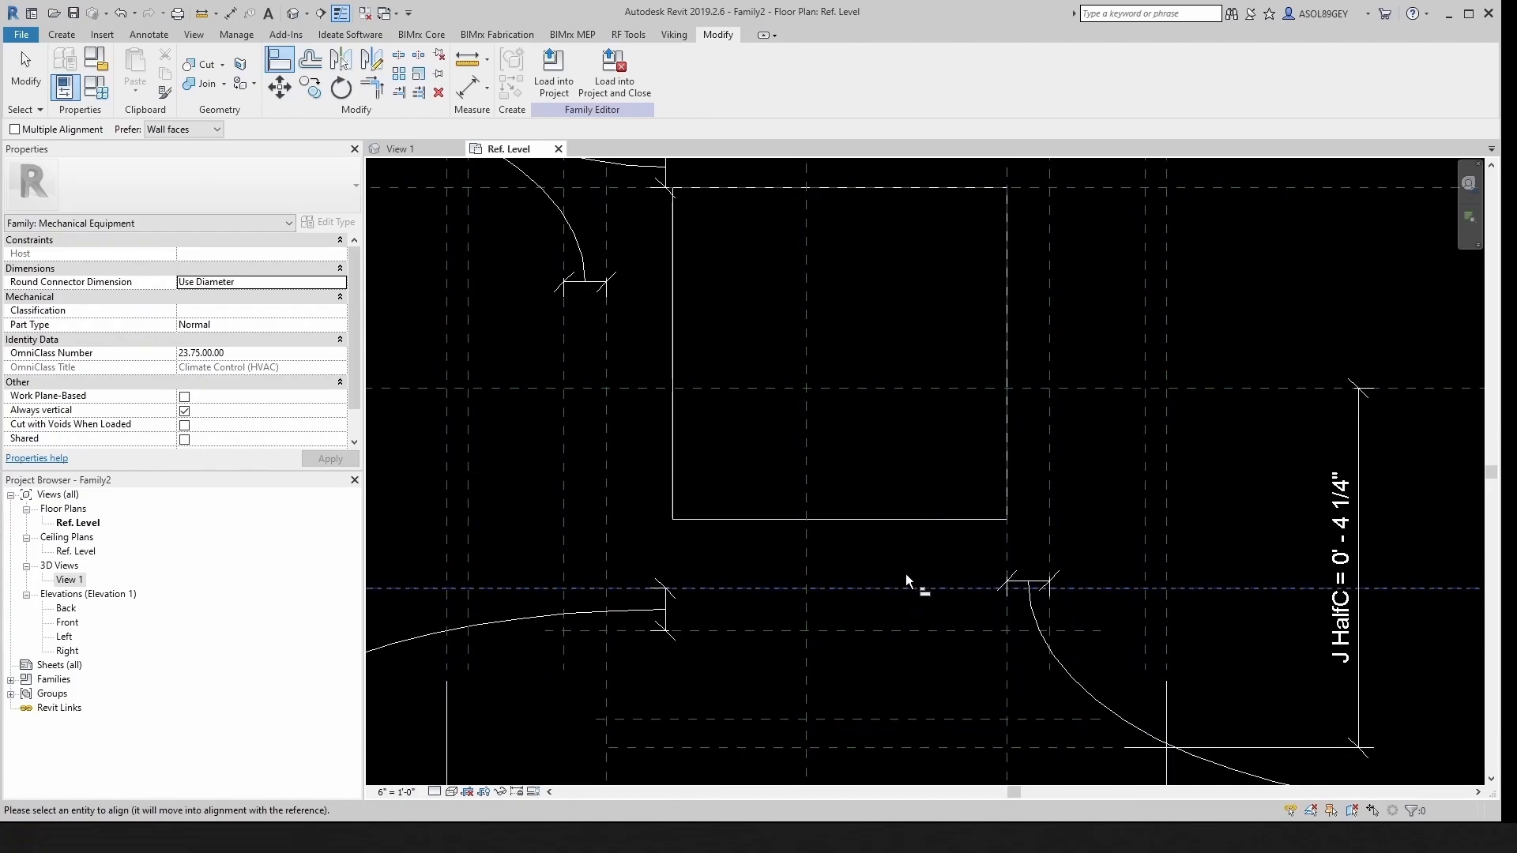
left_click(899, 519)
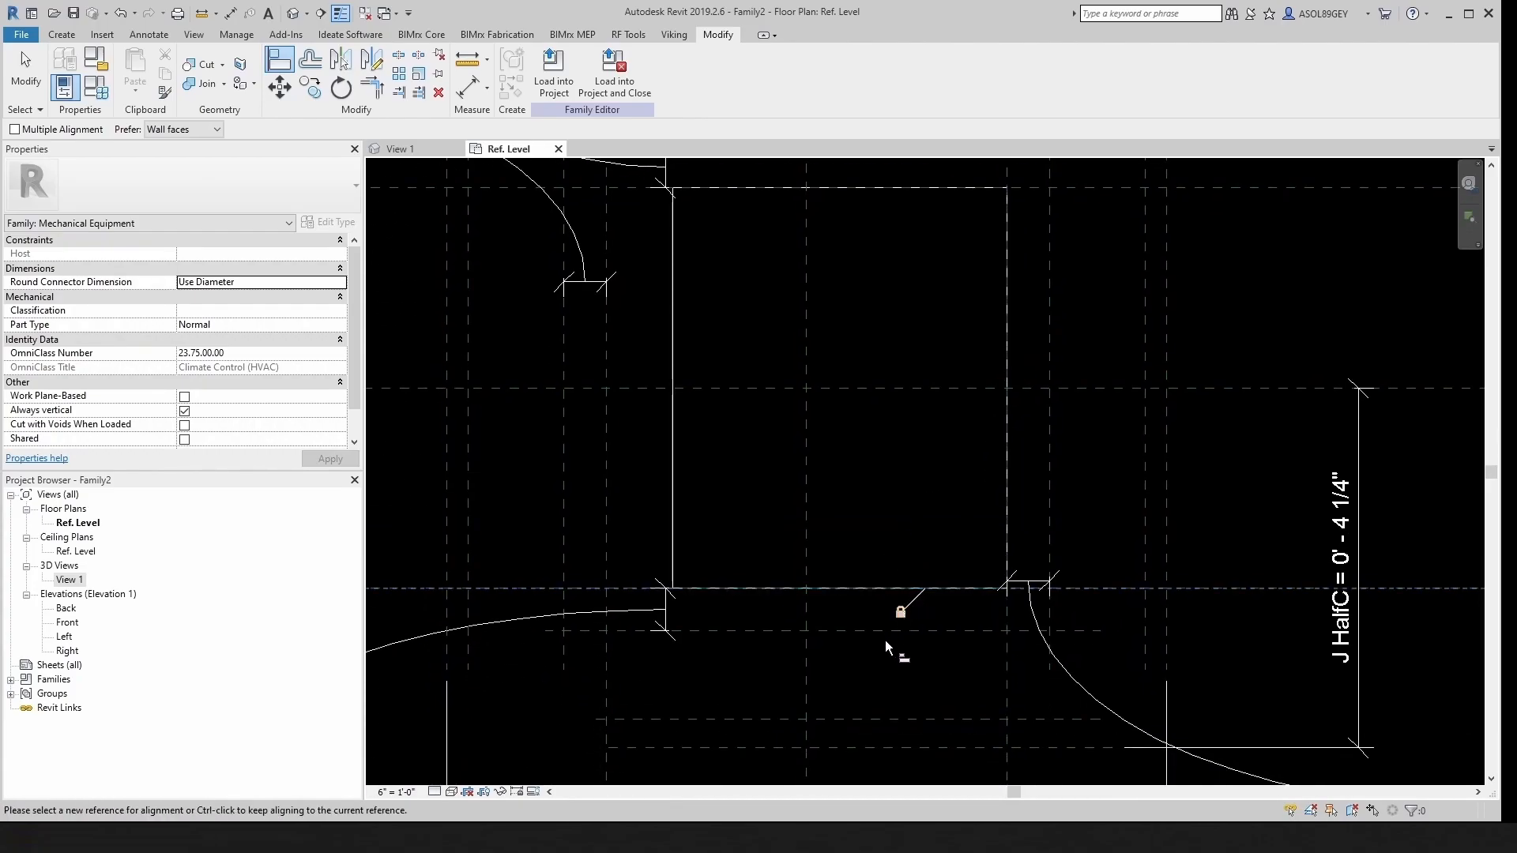
middle_click_drag(732, 524, 862, 572)
left_click(738, 506)
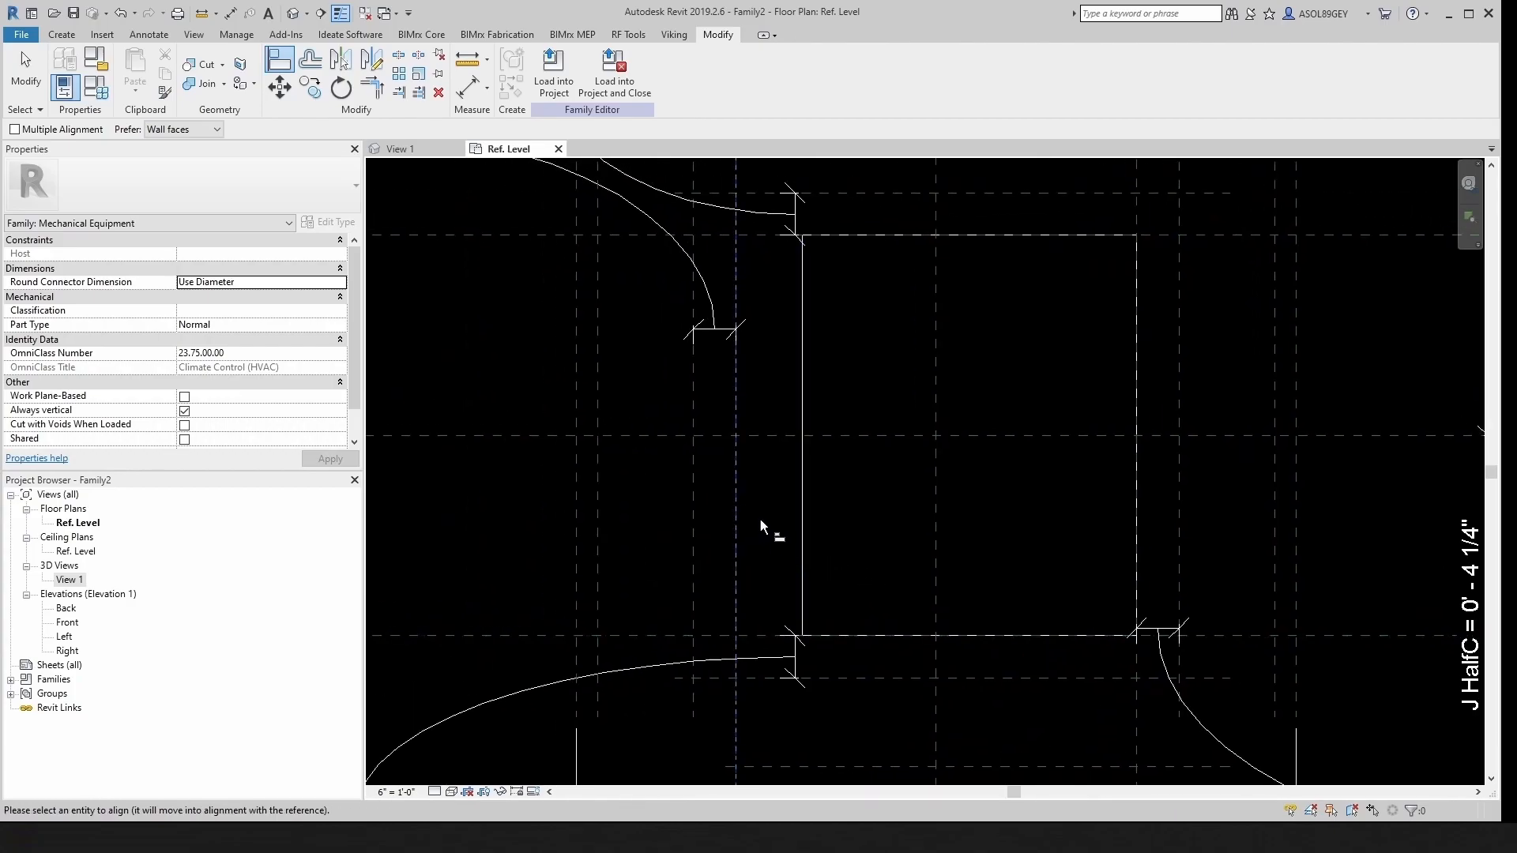
left_click(797, 513)
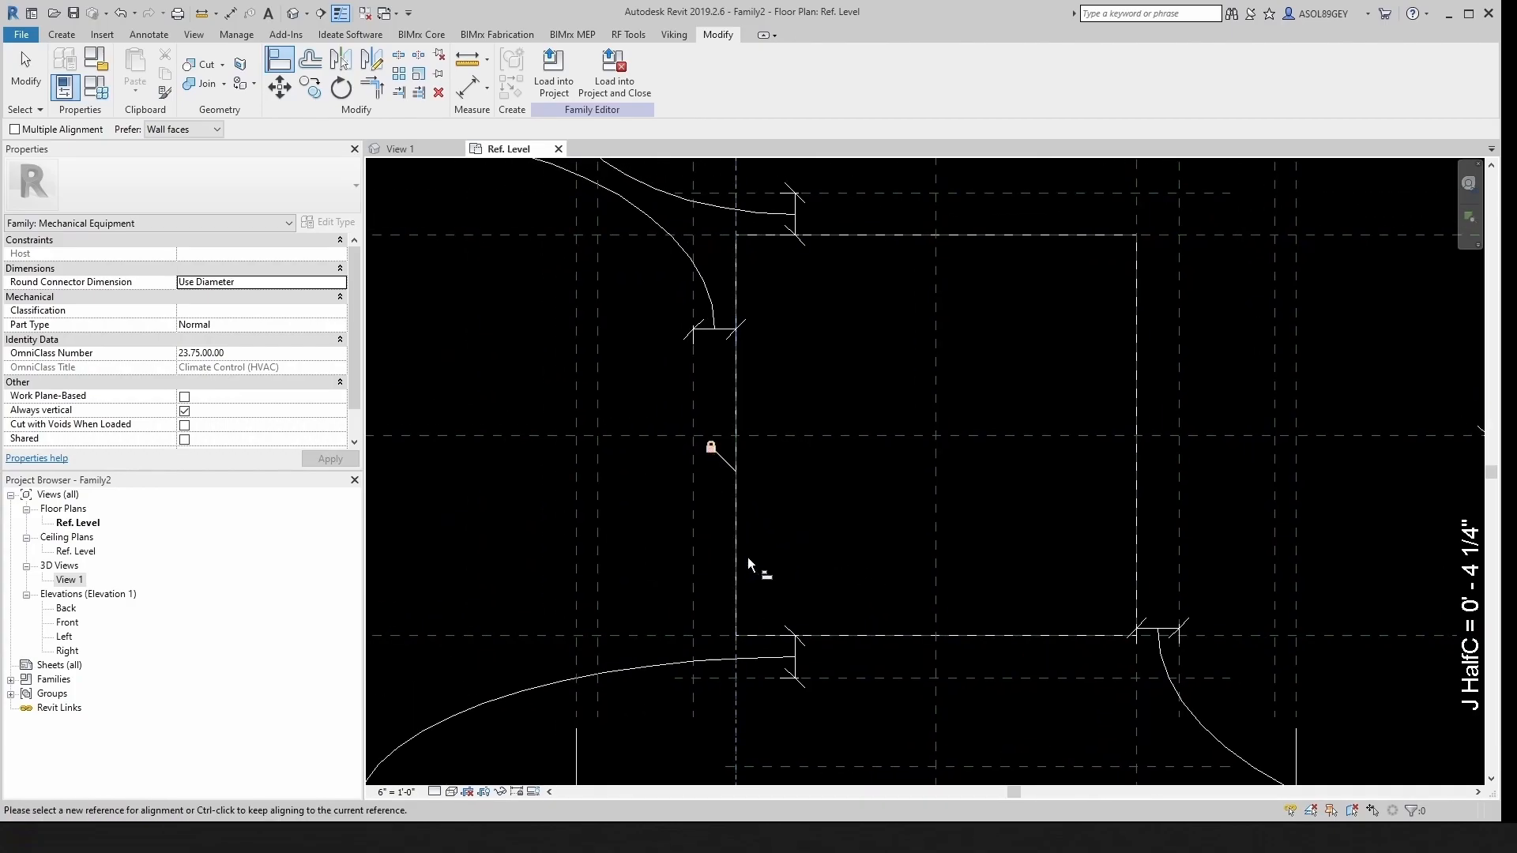
key("Escape")
key("Escape")
scroll(798, 518, "down", 3)
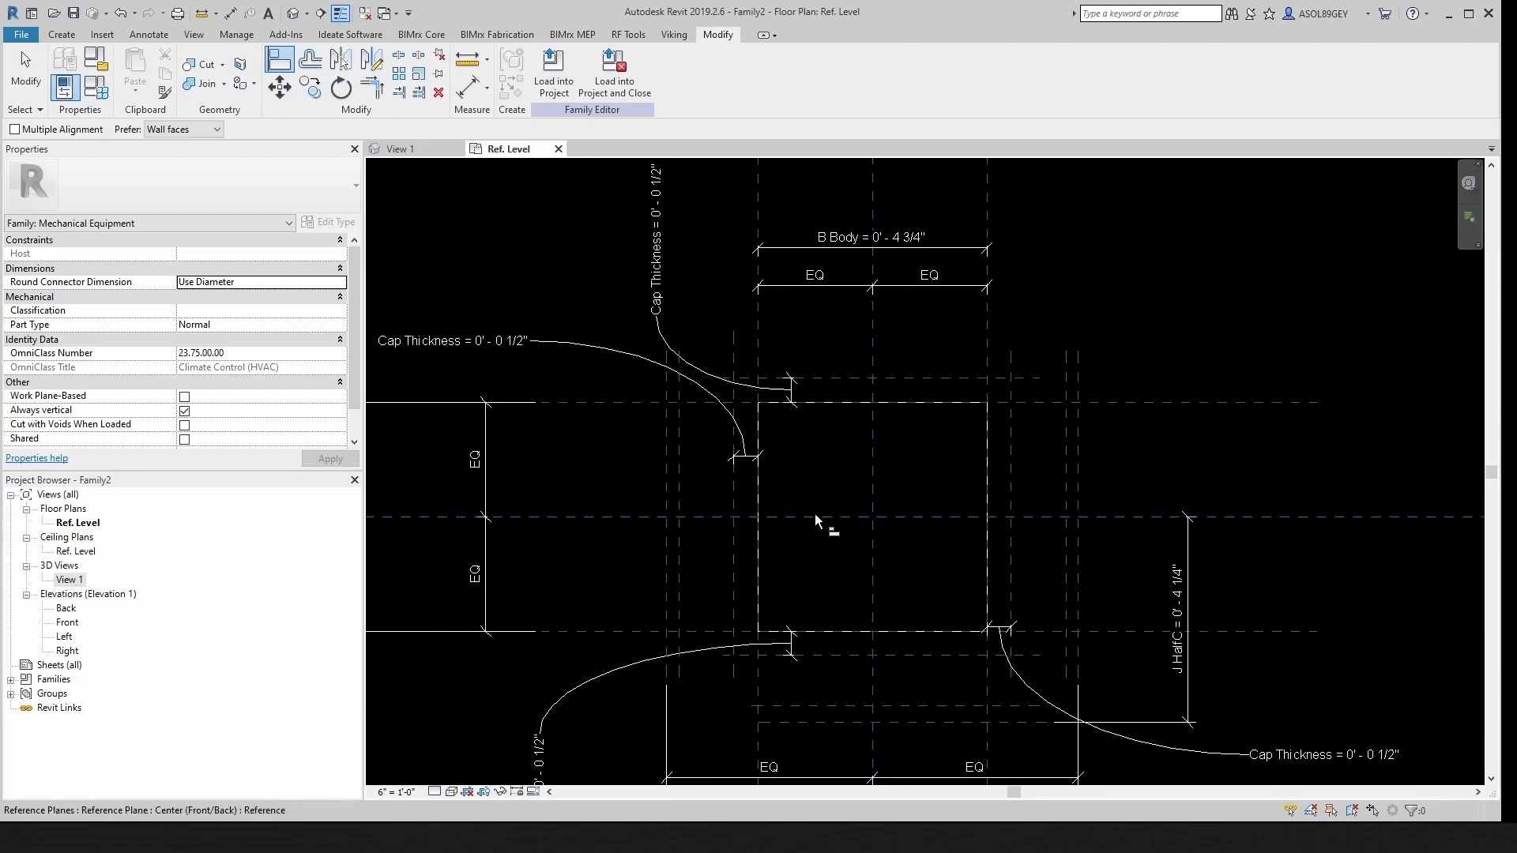
Step: Show the body extrusion in the 3D view View 1 with the Wireframe visual style
left_click(422, 153)
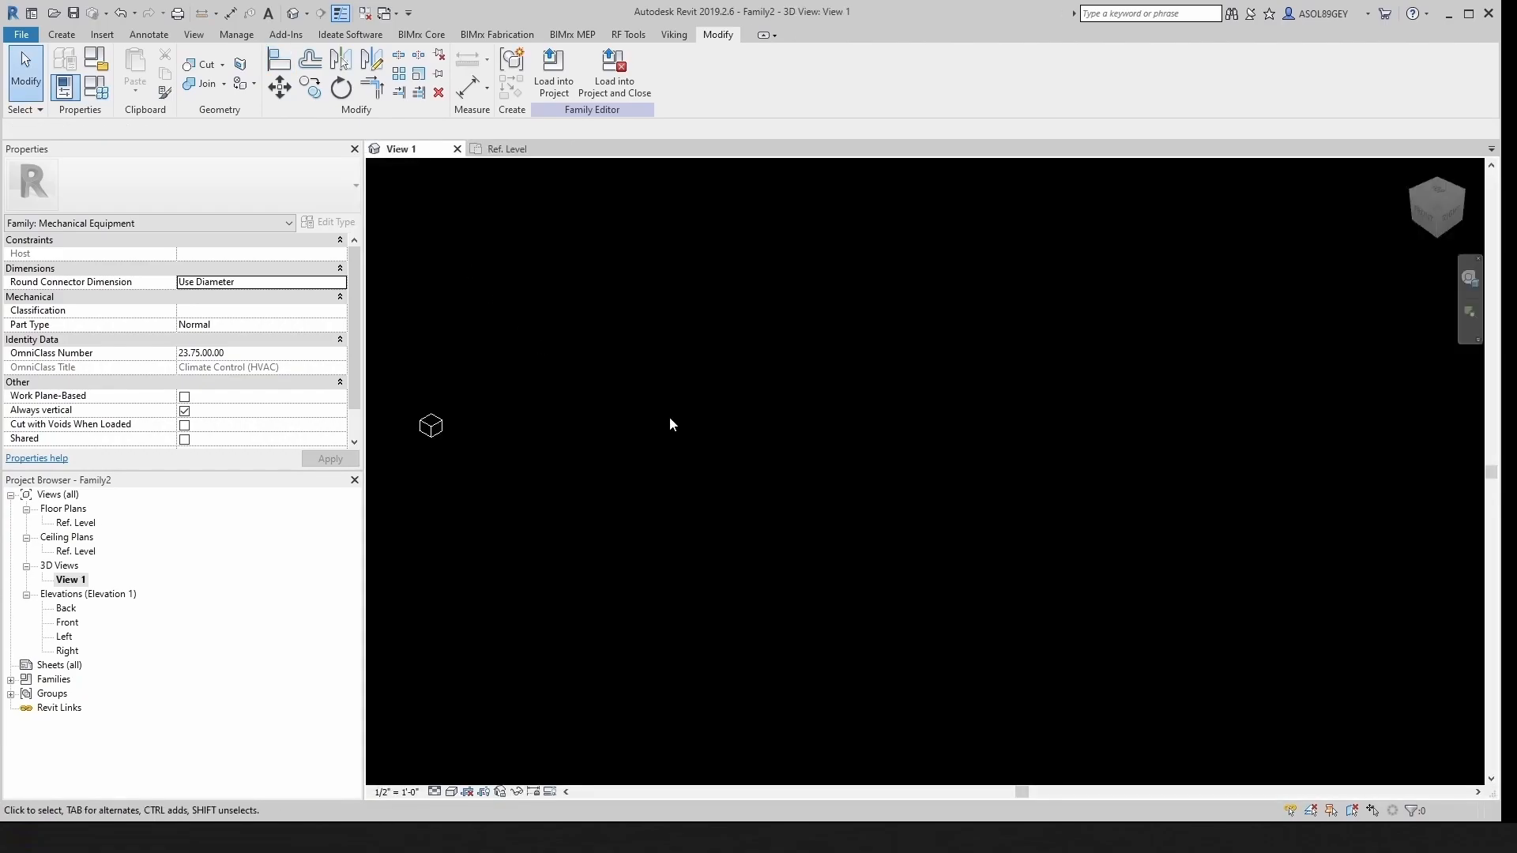
key("z")
key("f")
scroll(887, 411, "down", 1)
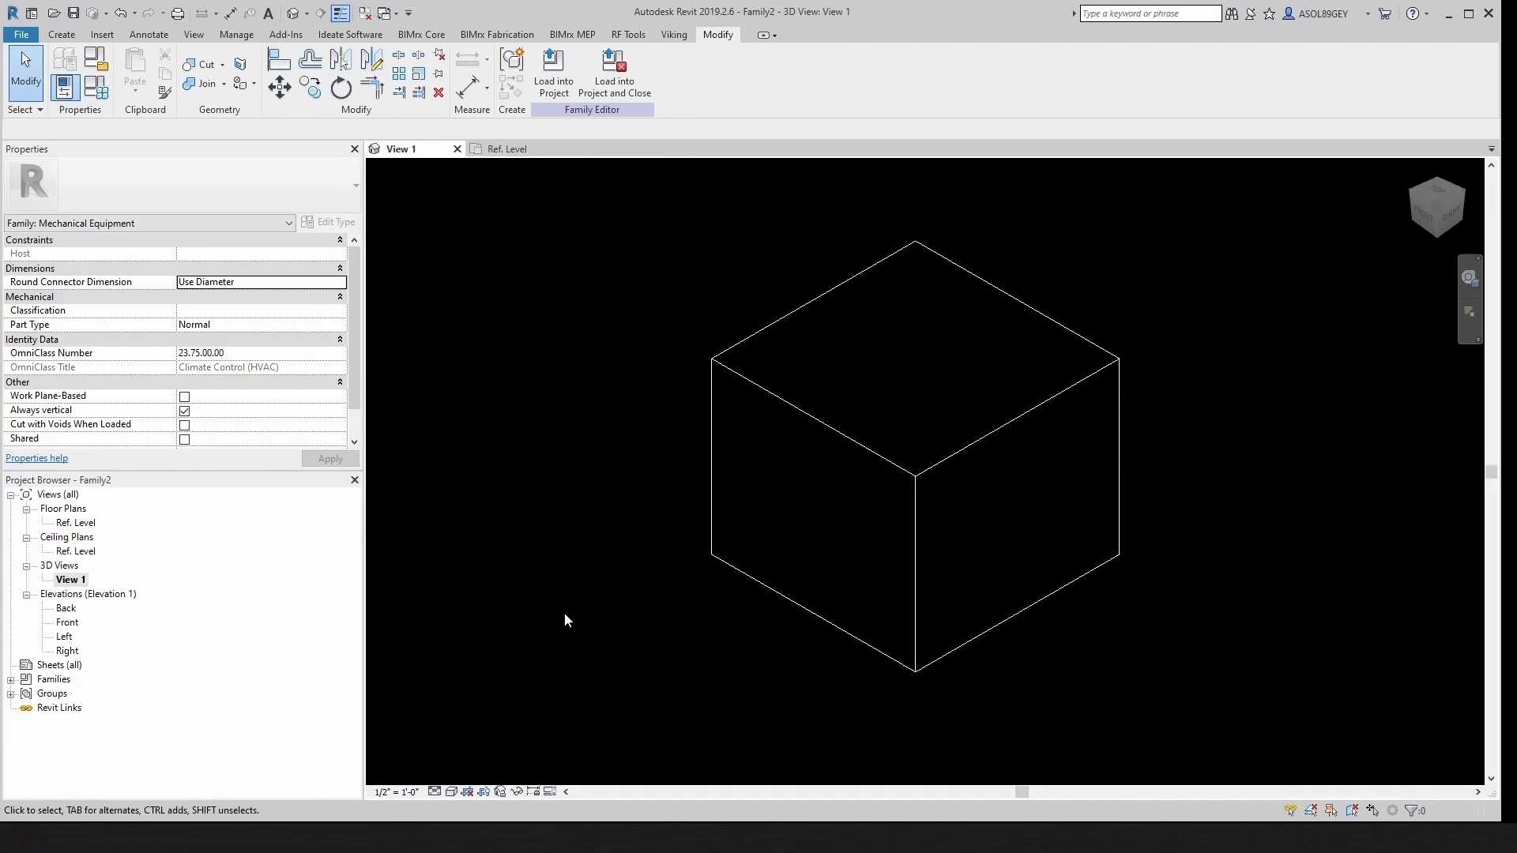
left_click(452, 792)
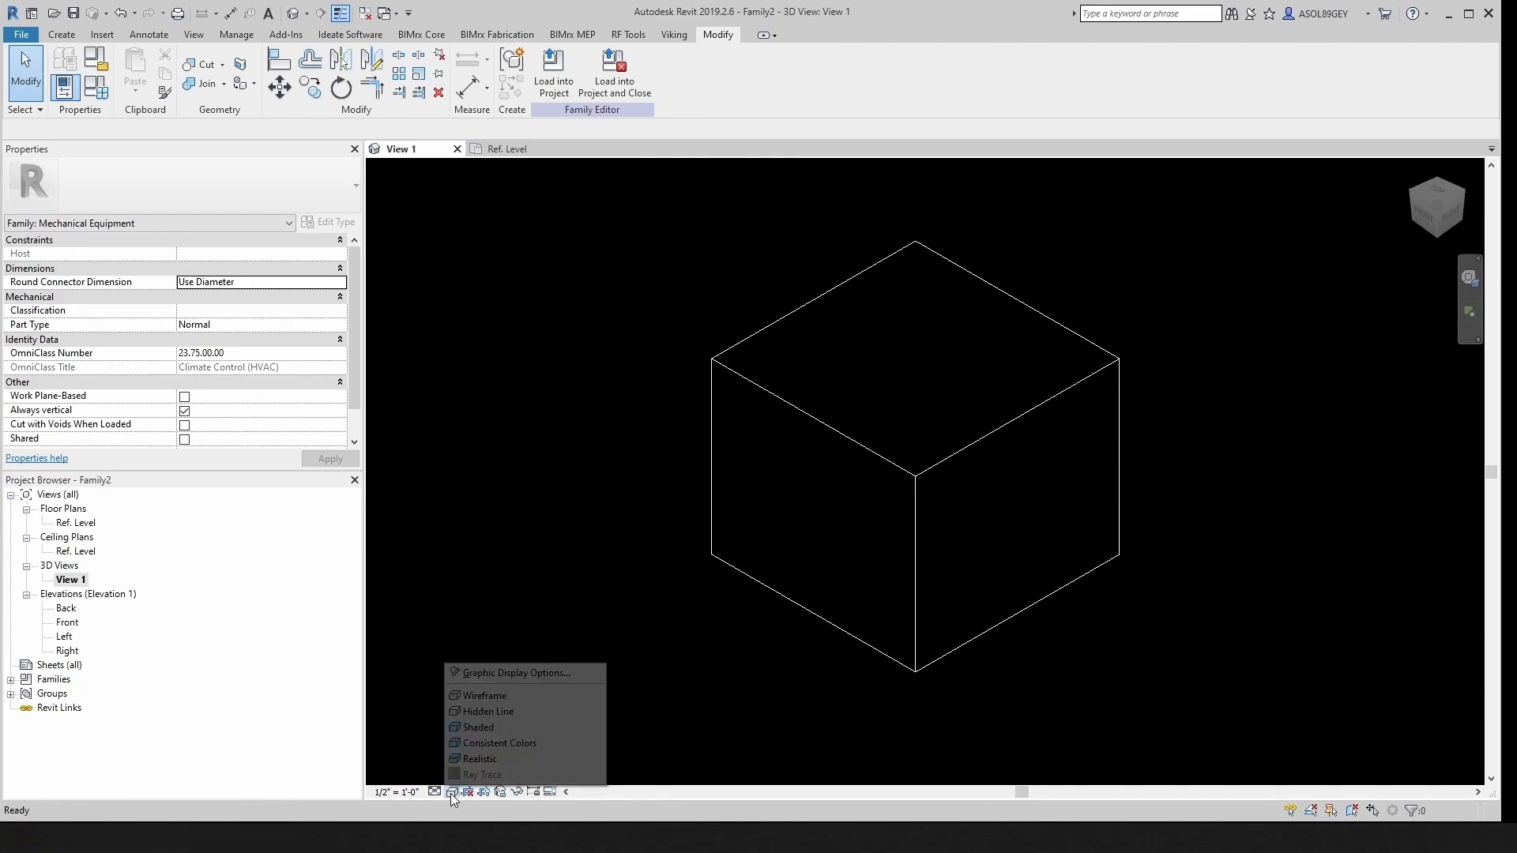
left_click(493, 693)
middle_click_drag(850, 595, 895, 531, "shift")
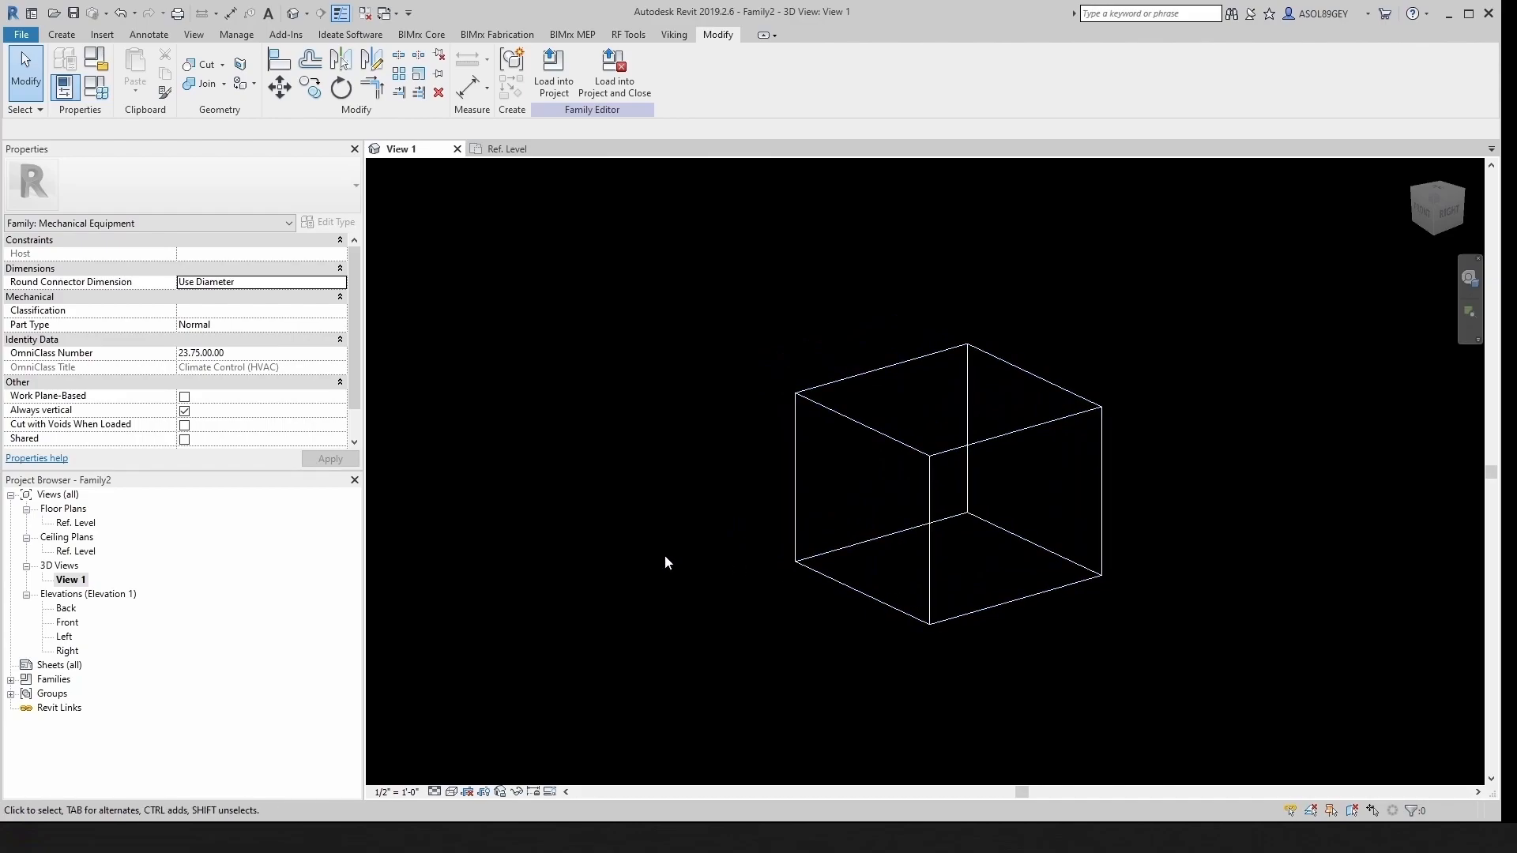
Step: Tile the 3D and Ref. Level views side by side and open the Front elevation
key("w")
key("t")
key("z")
key("a")
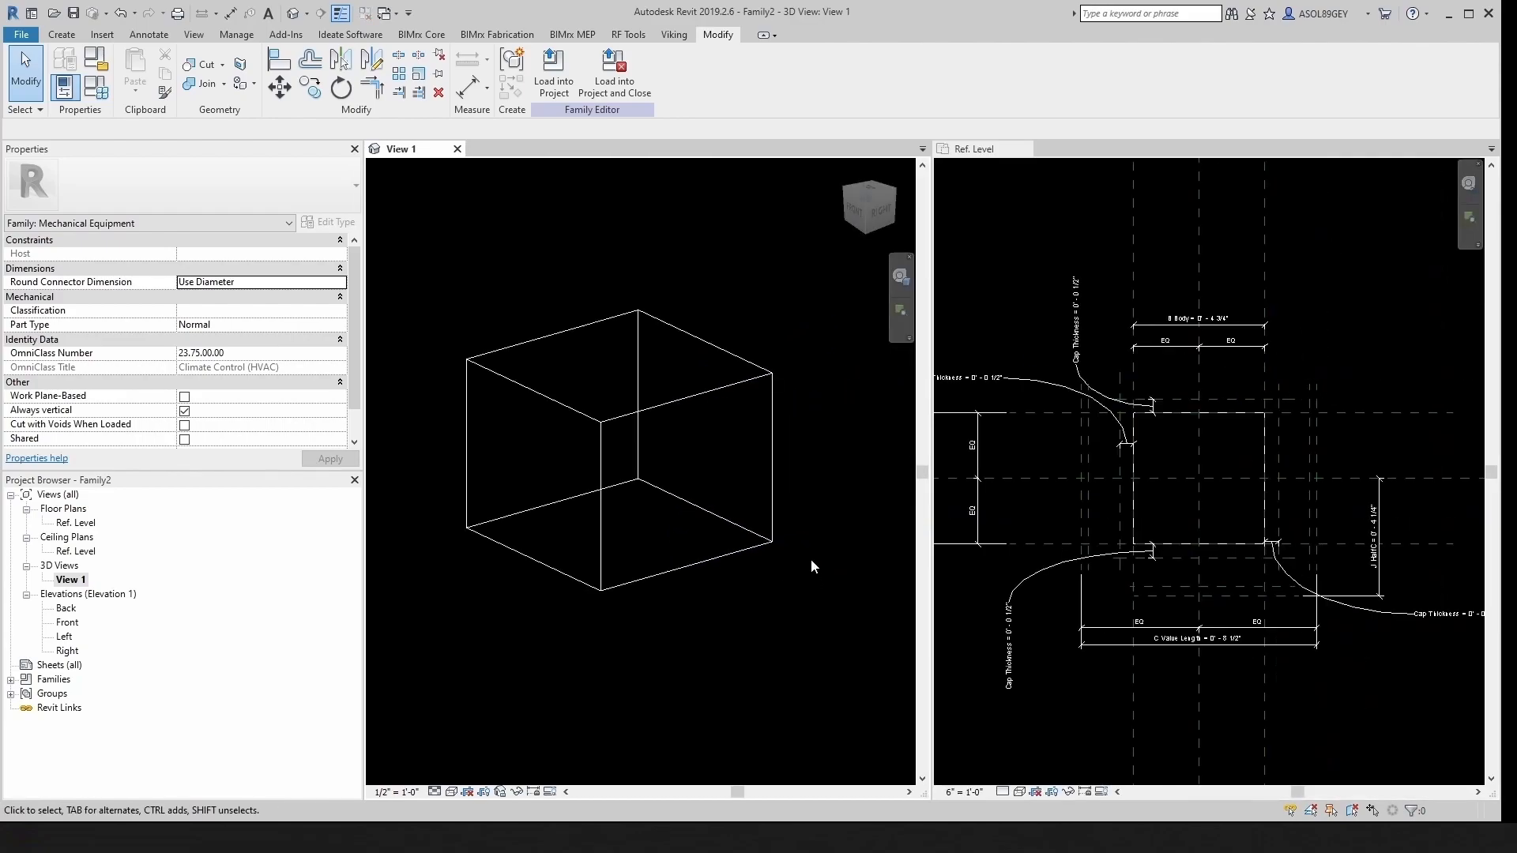
double_click(68, 624)
scroll(518, 566, "up", 3)
scroll(557, 521, "up", 5)
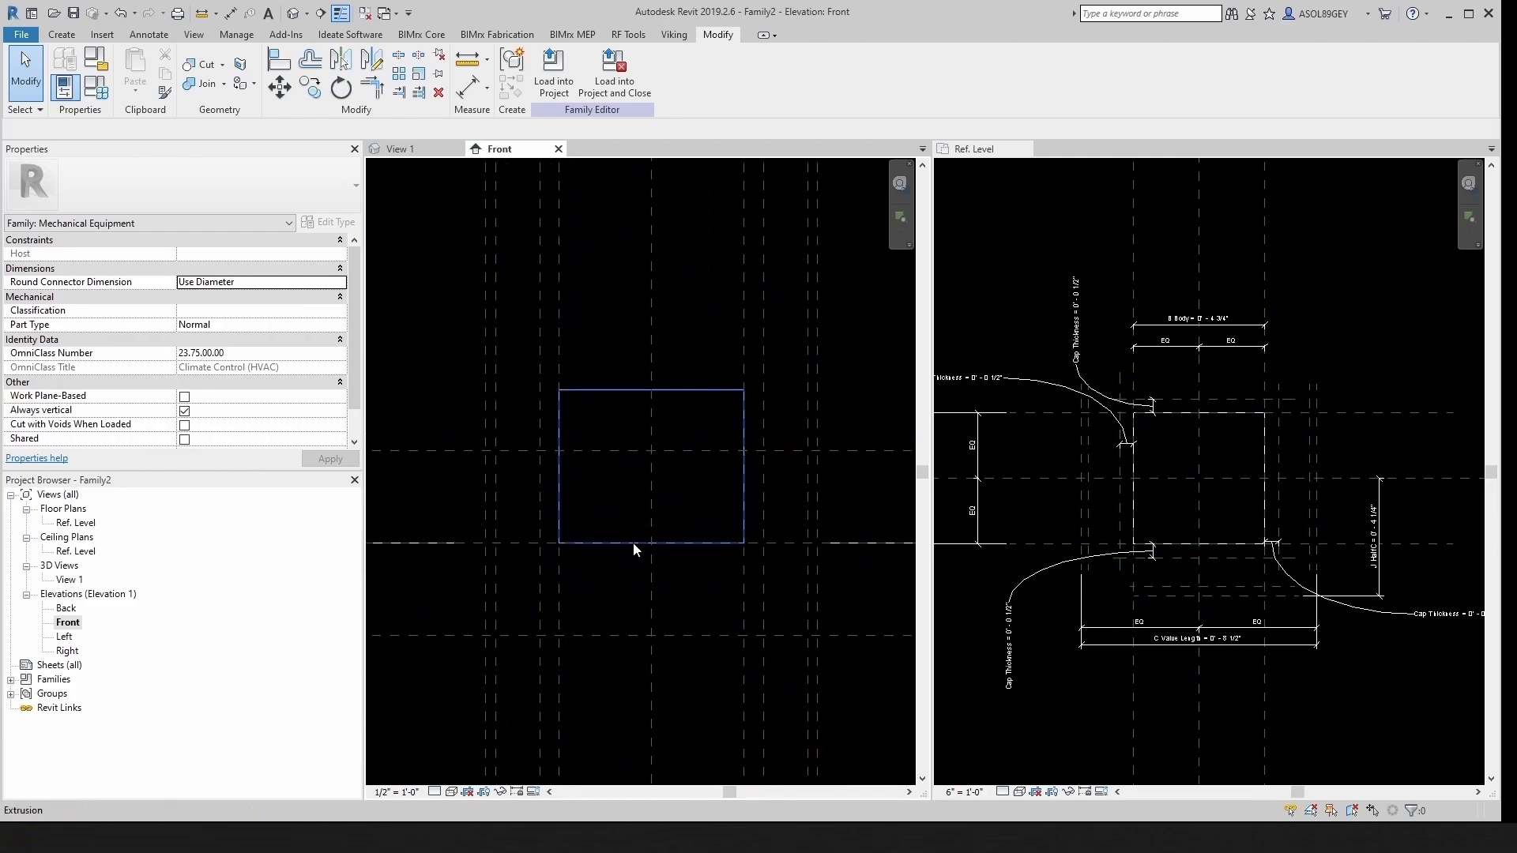
Step: Set the Front elevation's view scale to 3" = 1'-0"
left_click(633, 544)
scroll(636, 542, "down", 5)
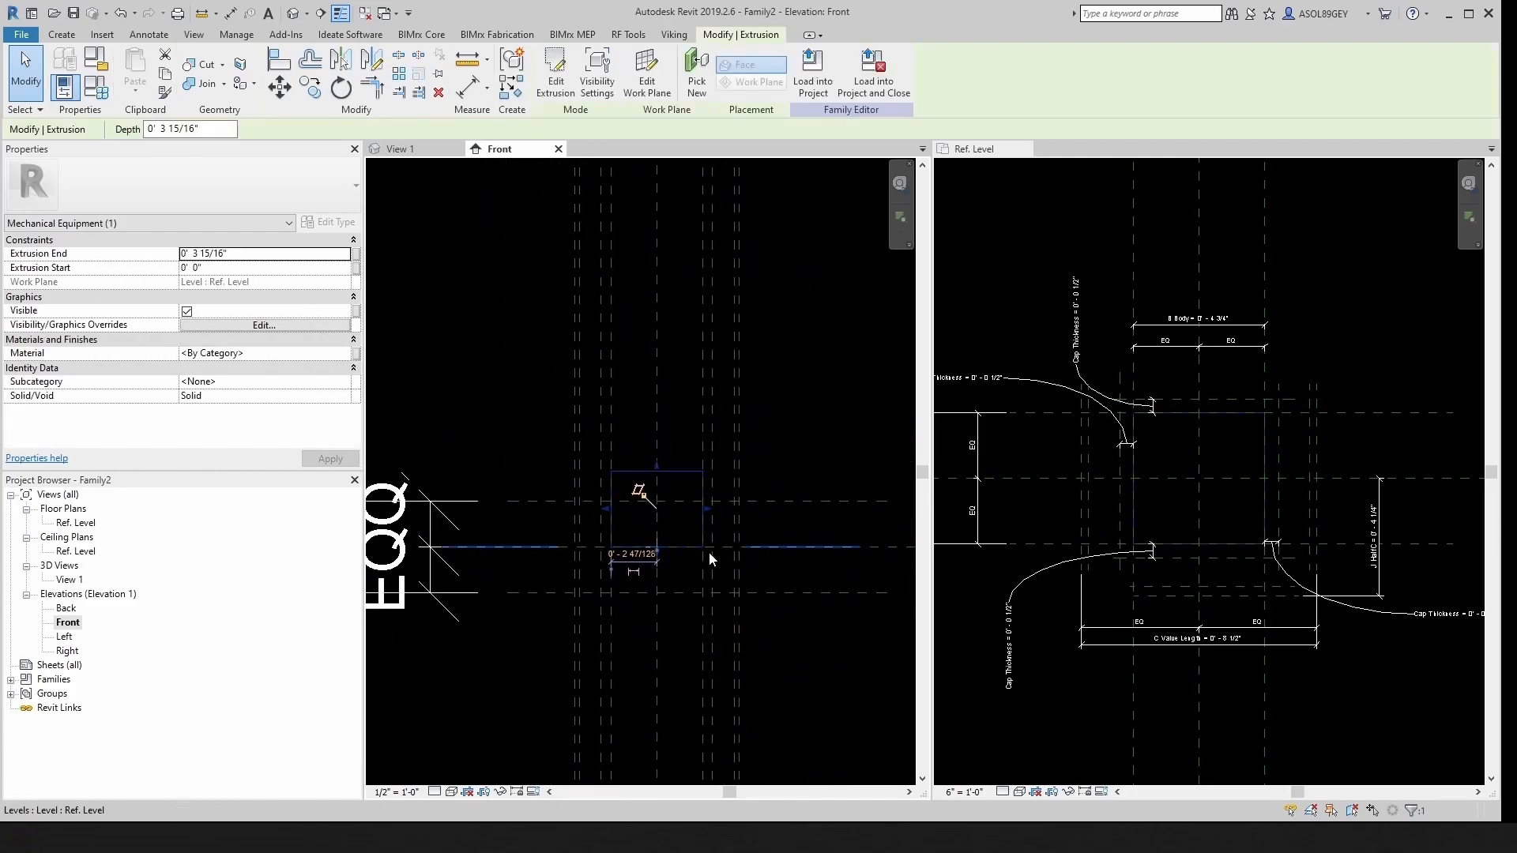
middle_click_drag(570, 630, 632, 623)
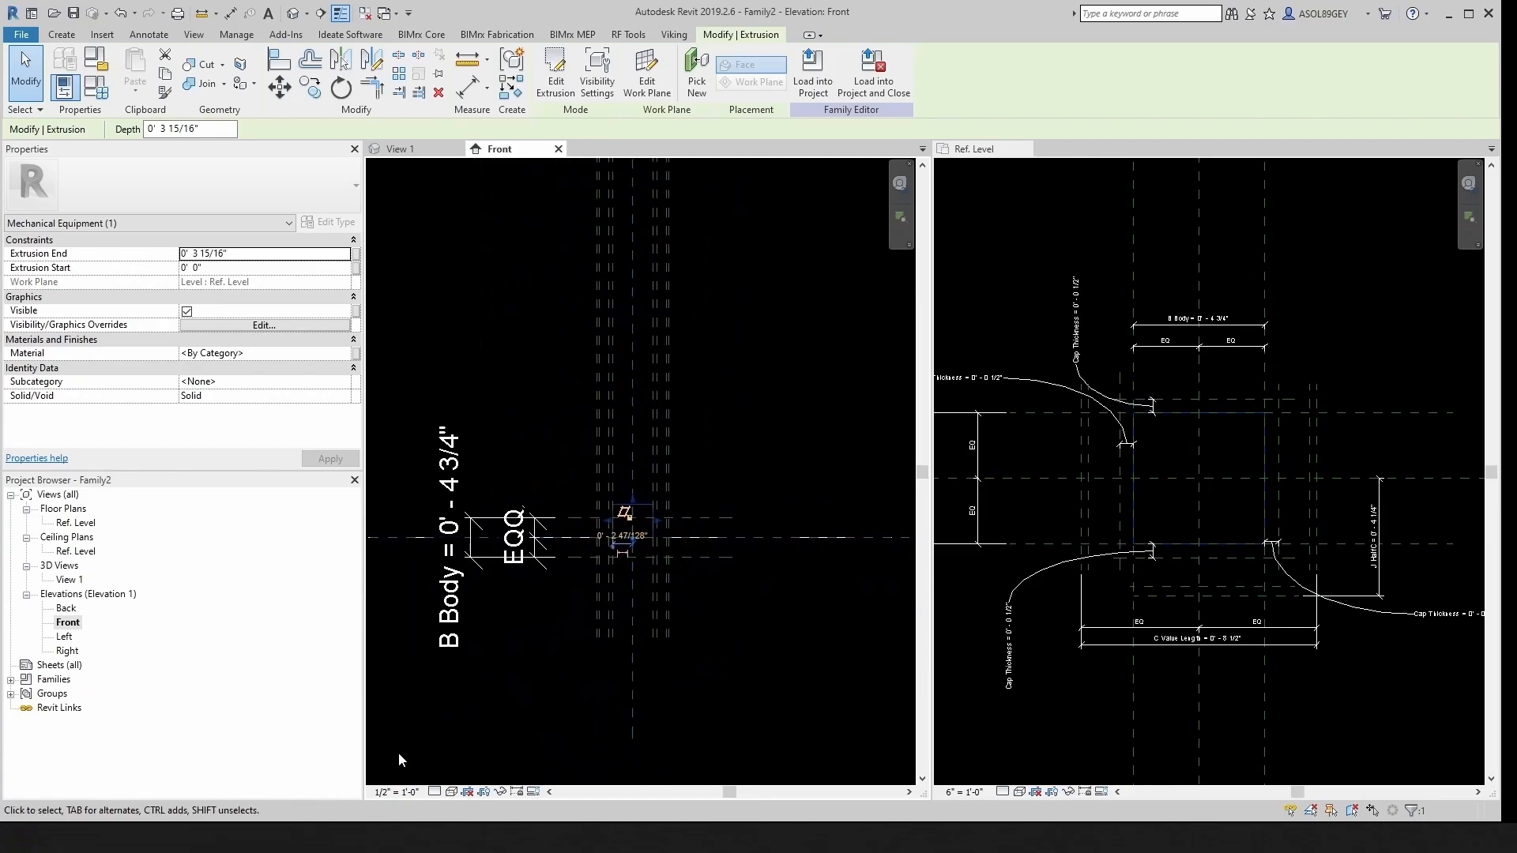
left_click(392, 791)
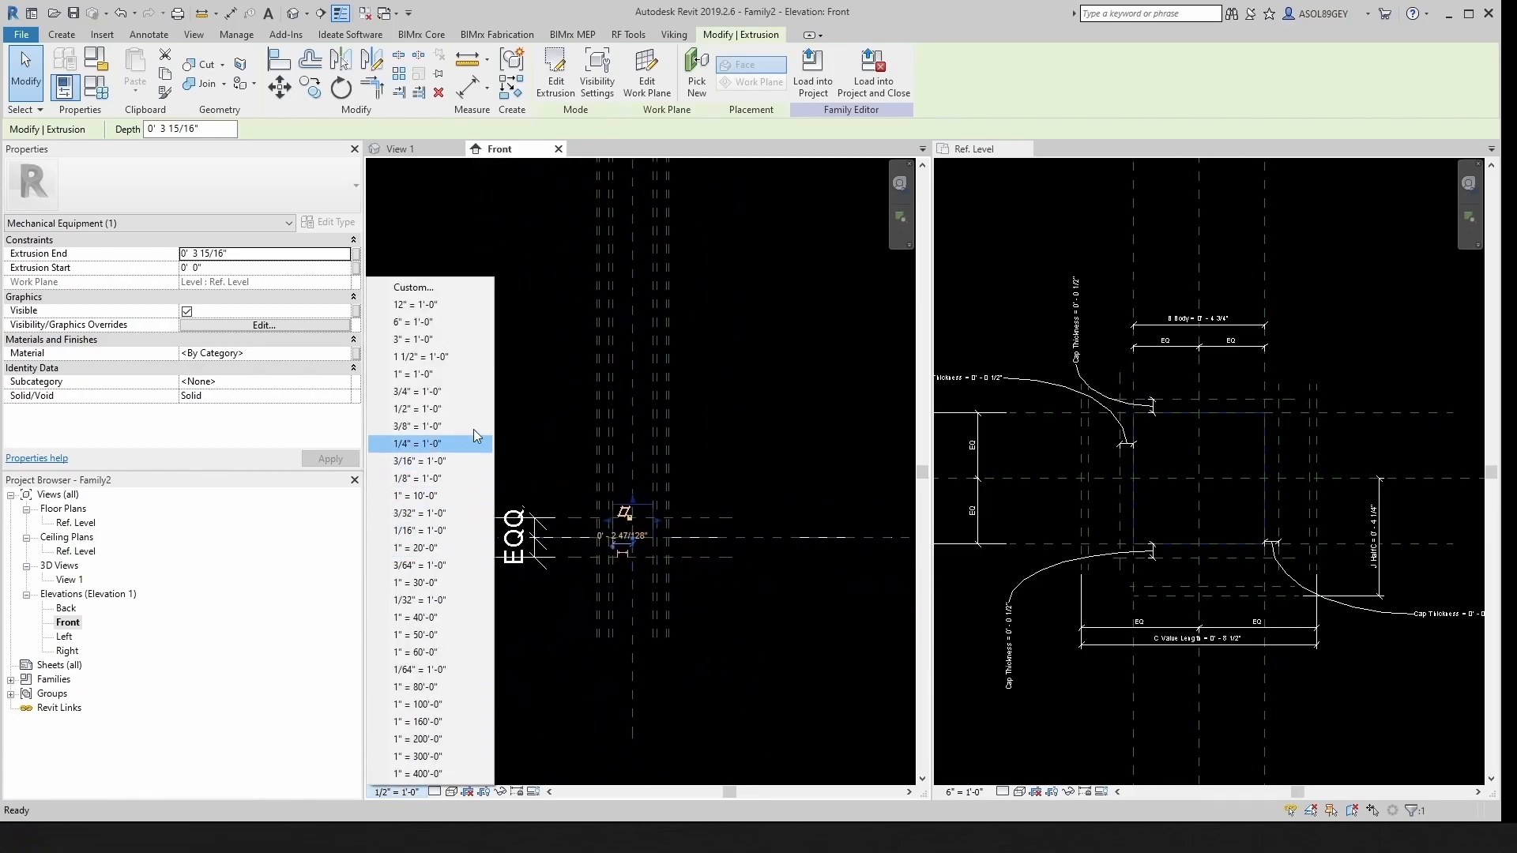
left_click(458, 340)
scroll(684, 548, "up", 4)
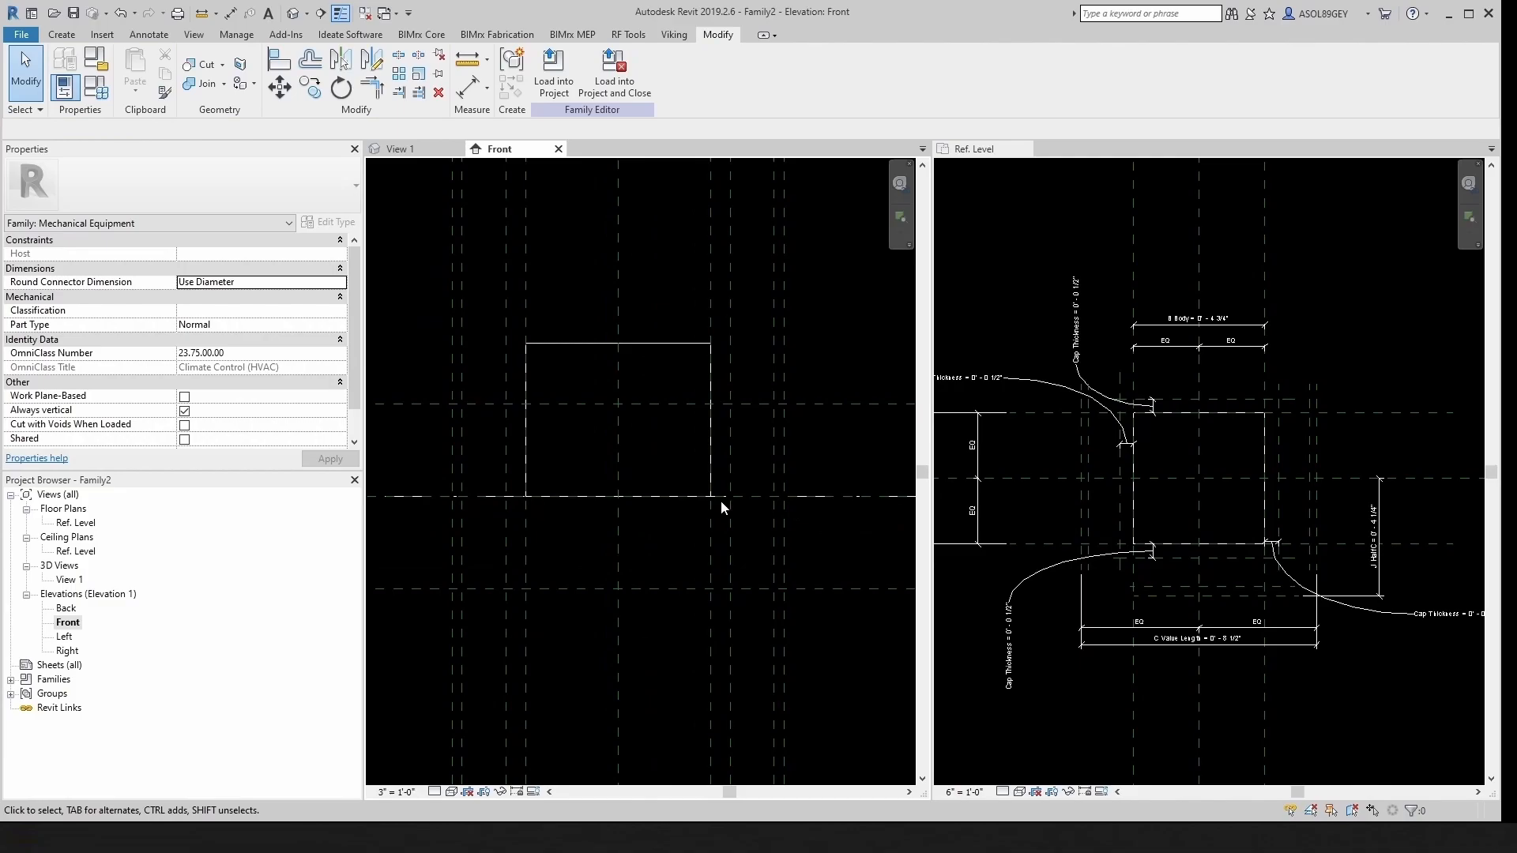
Step: Check the work plane assigned to the body extrusion in the Front elevation
left_click(567, 345)
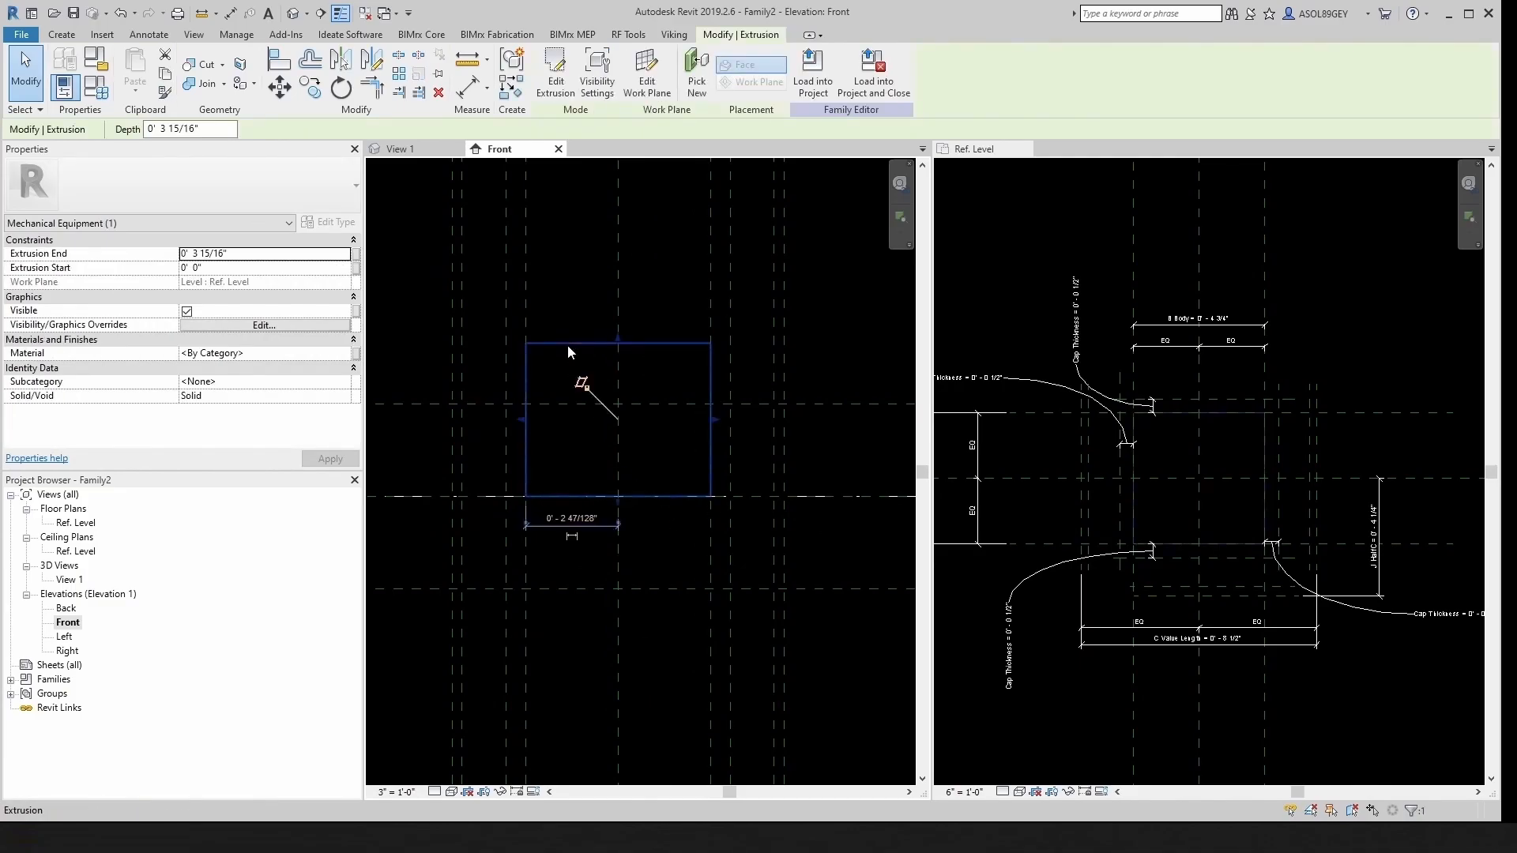
left_click(647, 93)
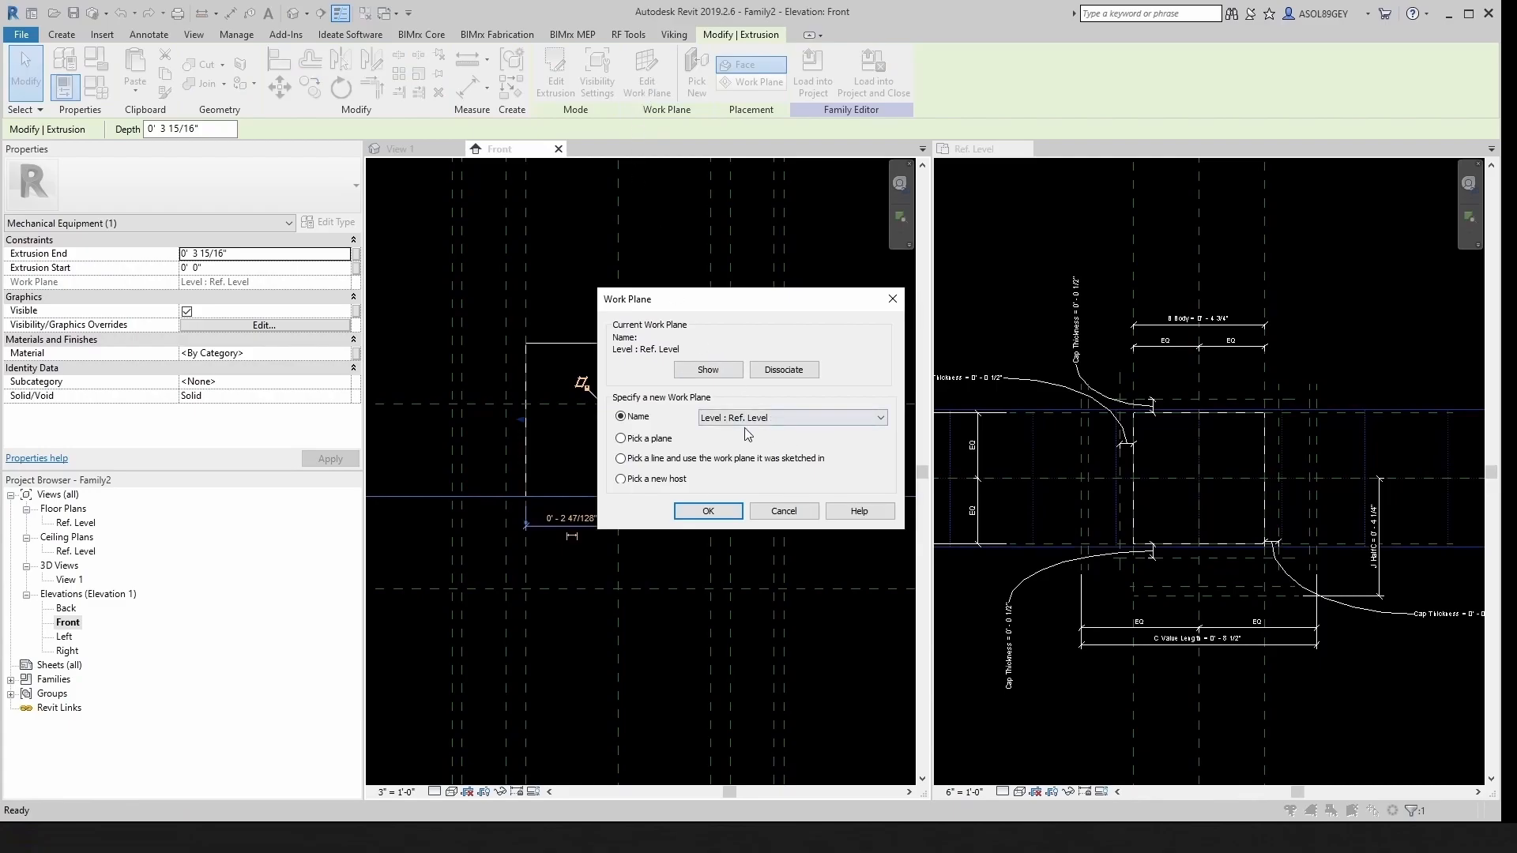
middle_click_drag(521, 531, 715, 528)
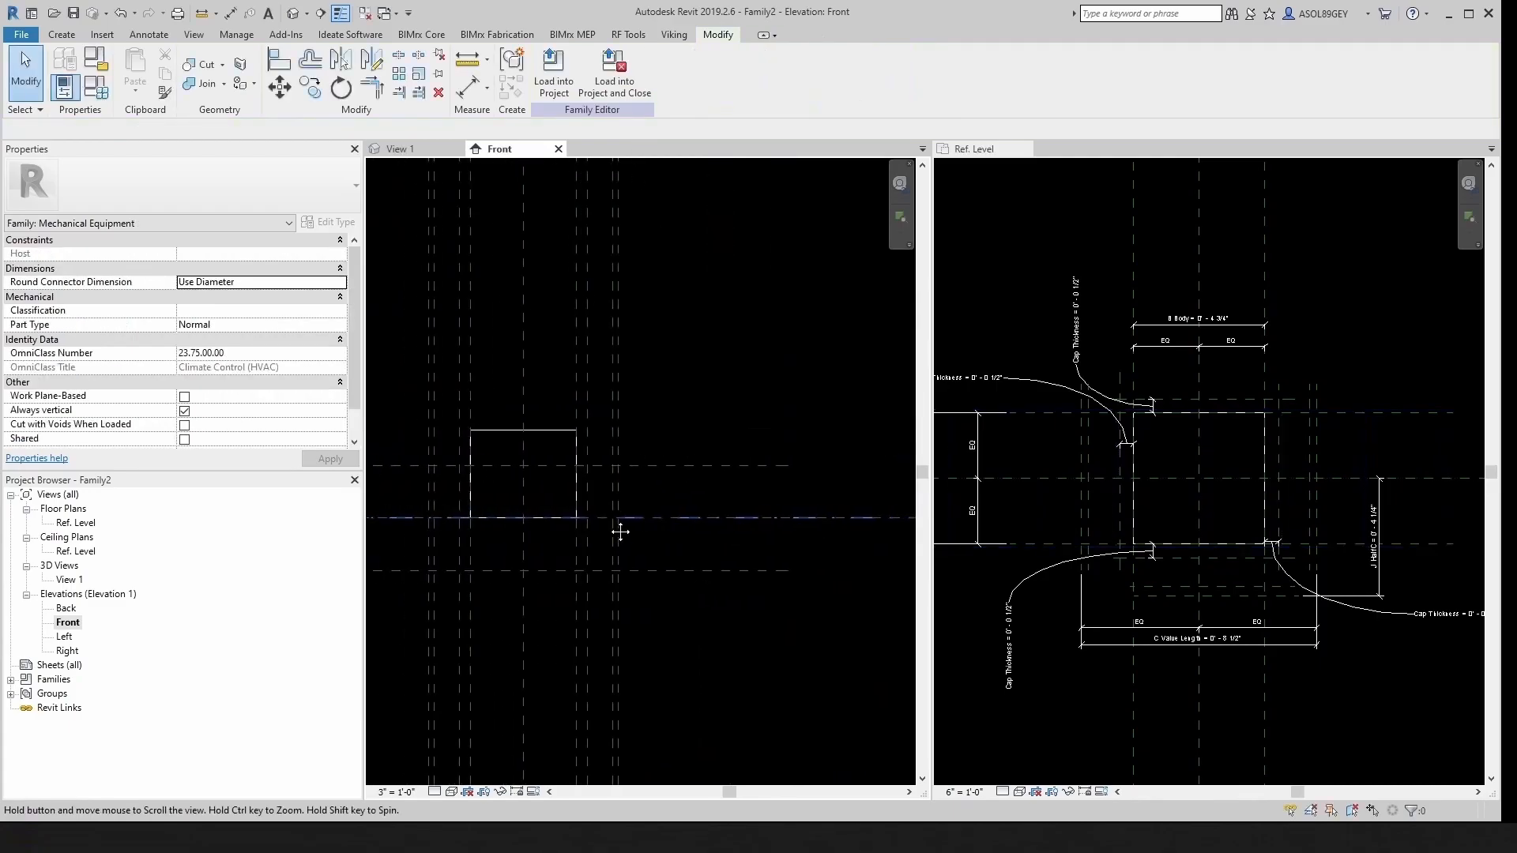
Step: Align the bottom edge of the body extrusion to the lower body reference plane in the Front elevation and lock it
scroll(643, 514, "up", 2)
scroll(704, 527, "up", 1)
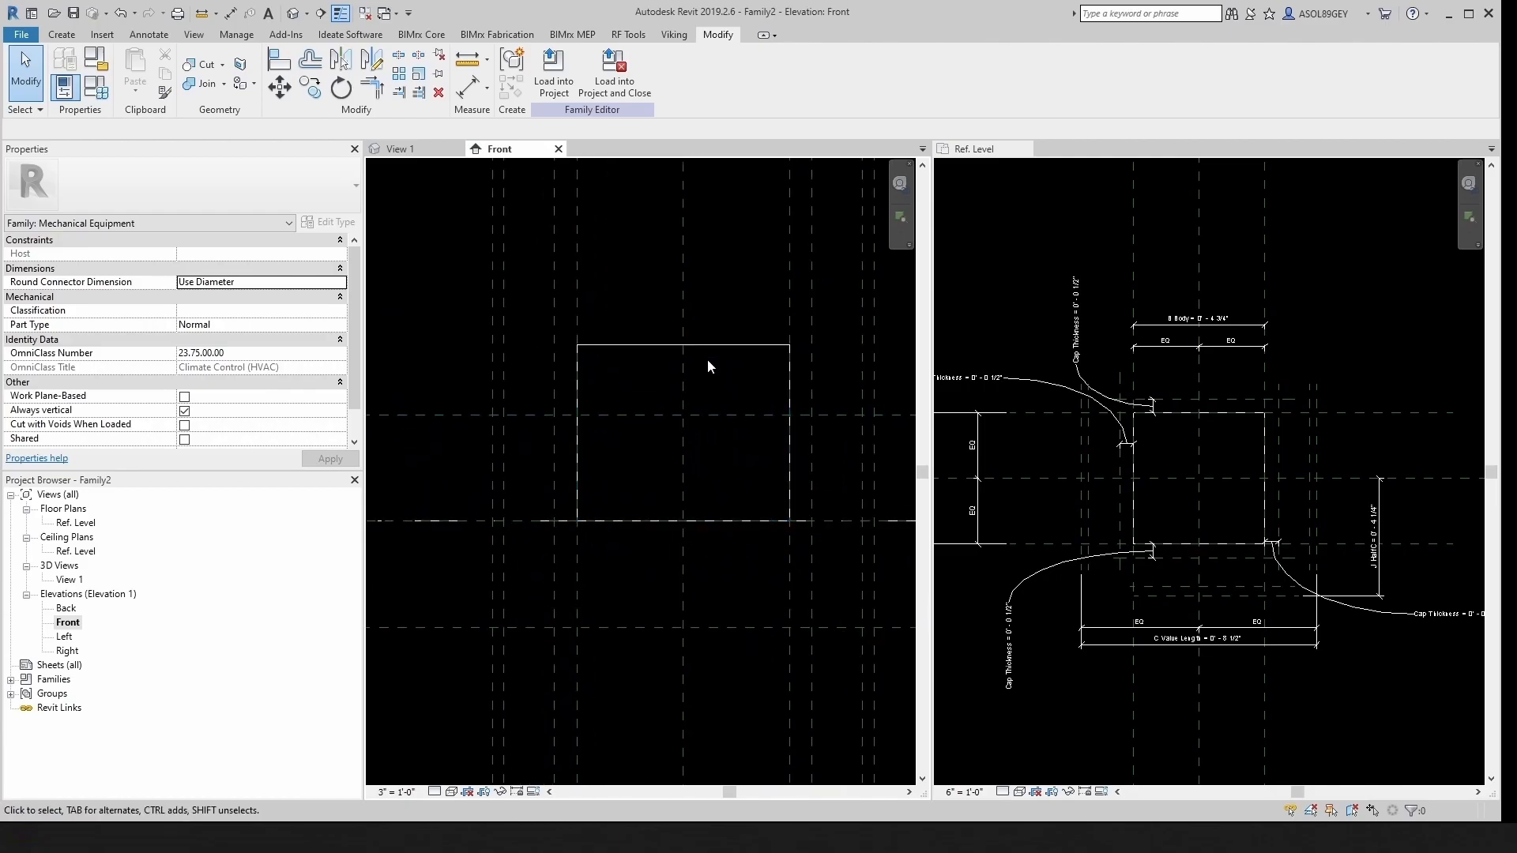
scroll(687, 393, "down", 1)
middle_click_drag(735, 490, 675, 518)
scroll(663, 512, "up", 1)
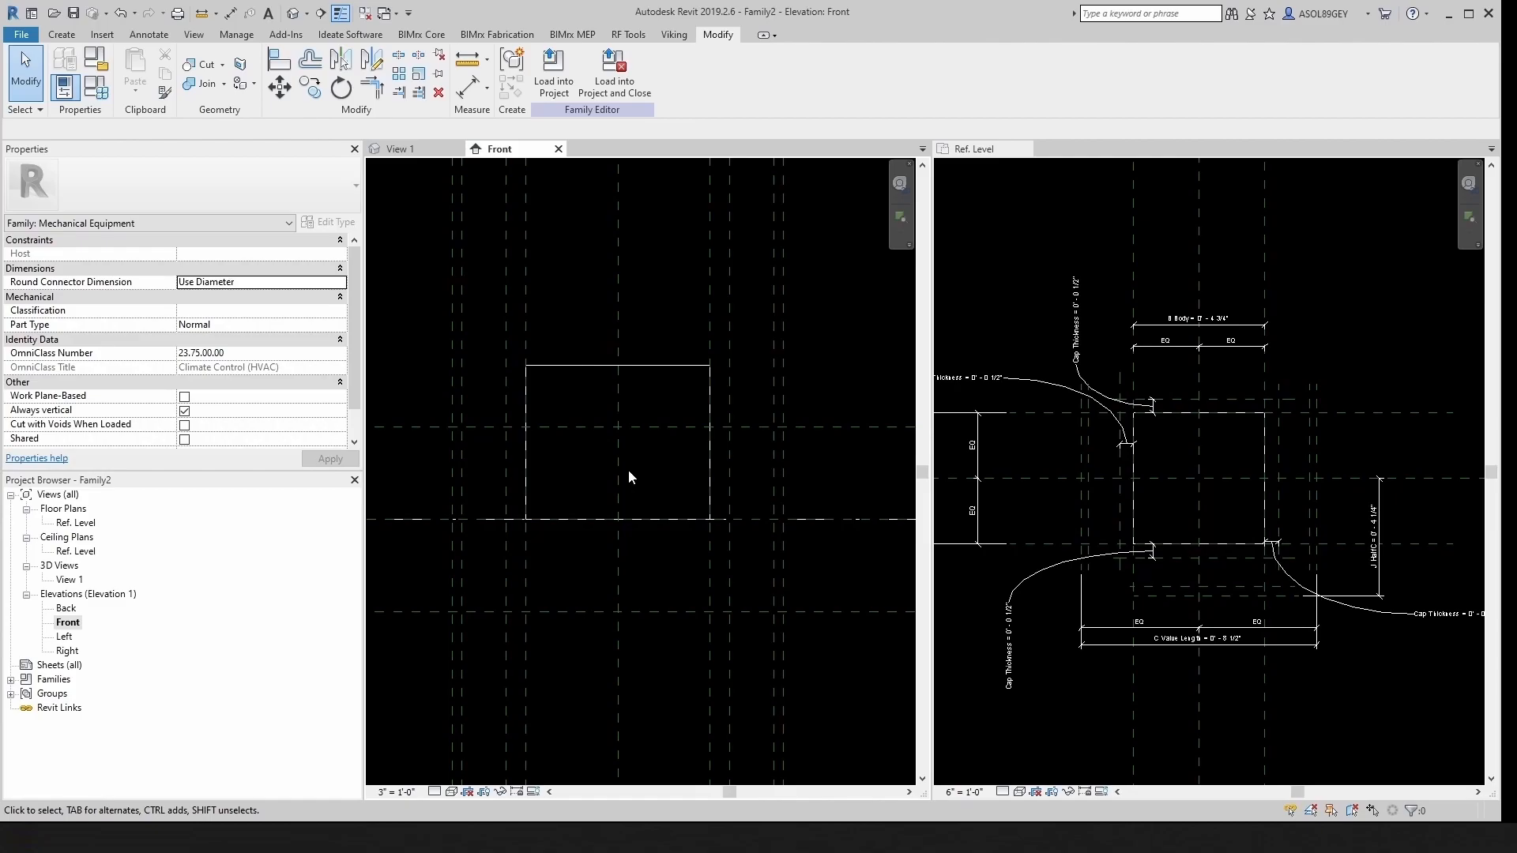
key("a")
key("l")
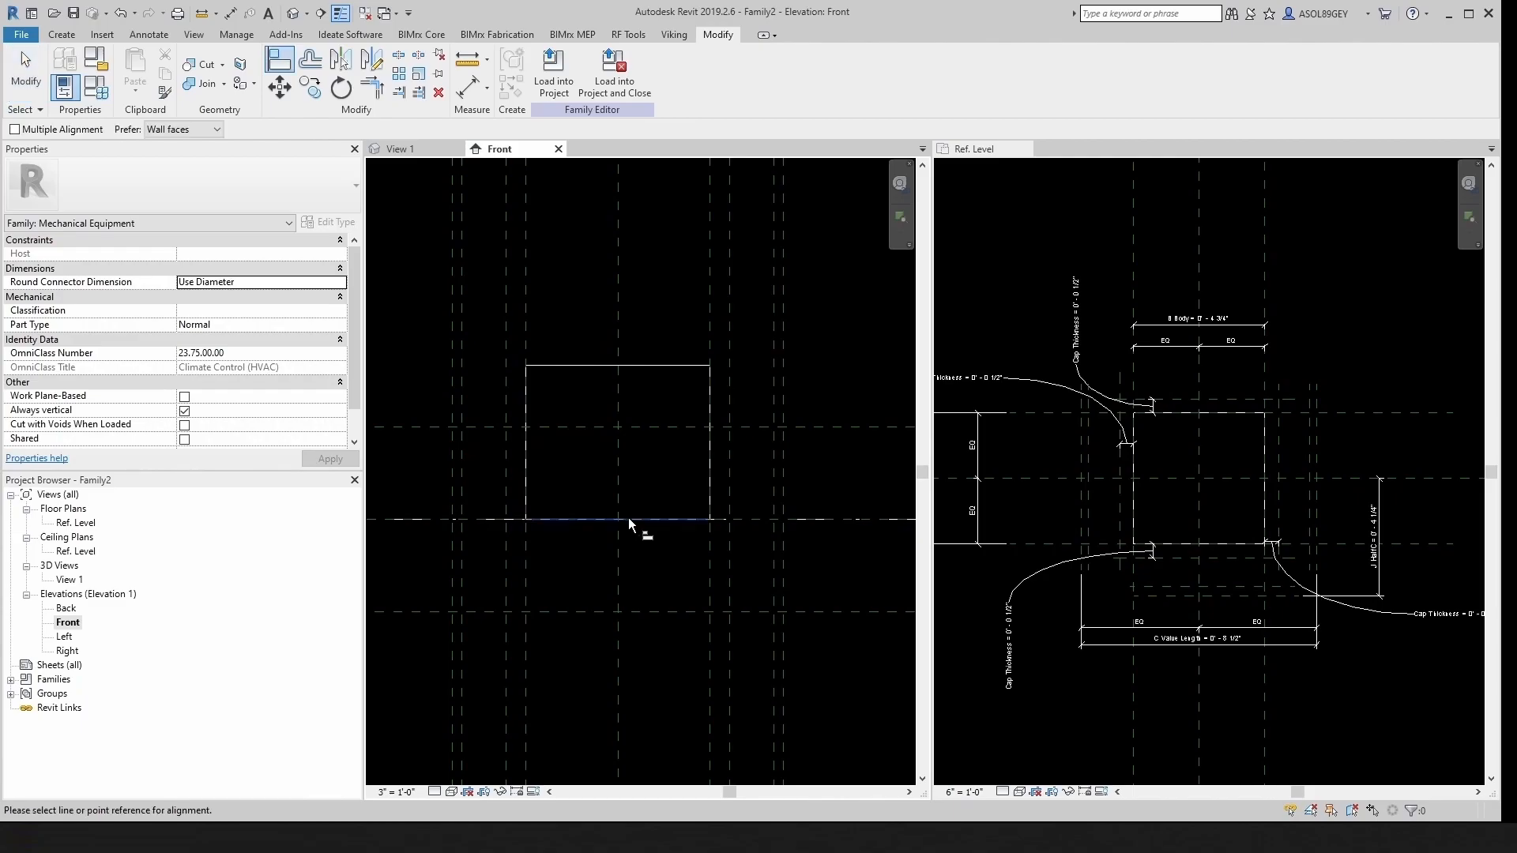
left_click(647, 611)
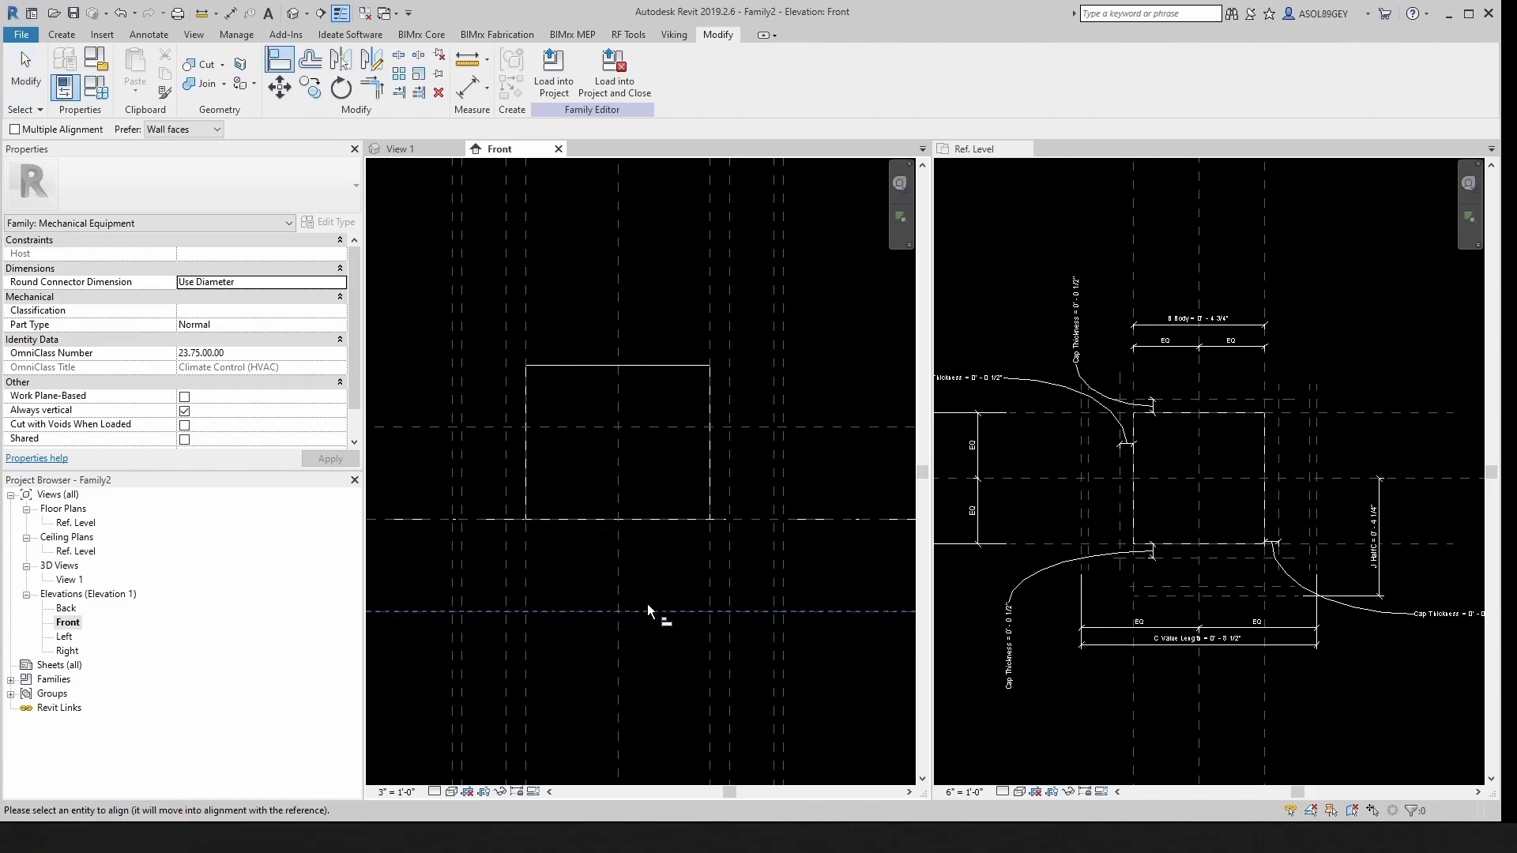
left_click(648, 519)
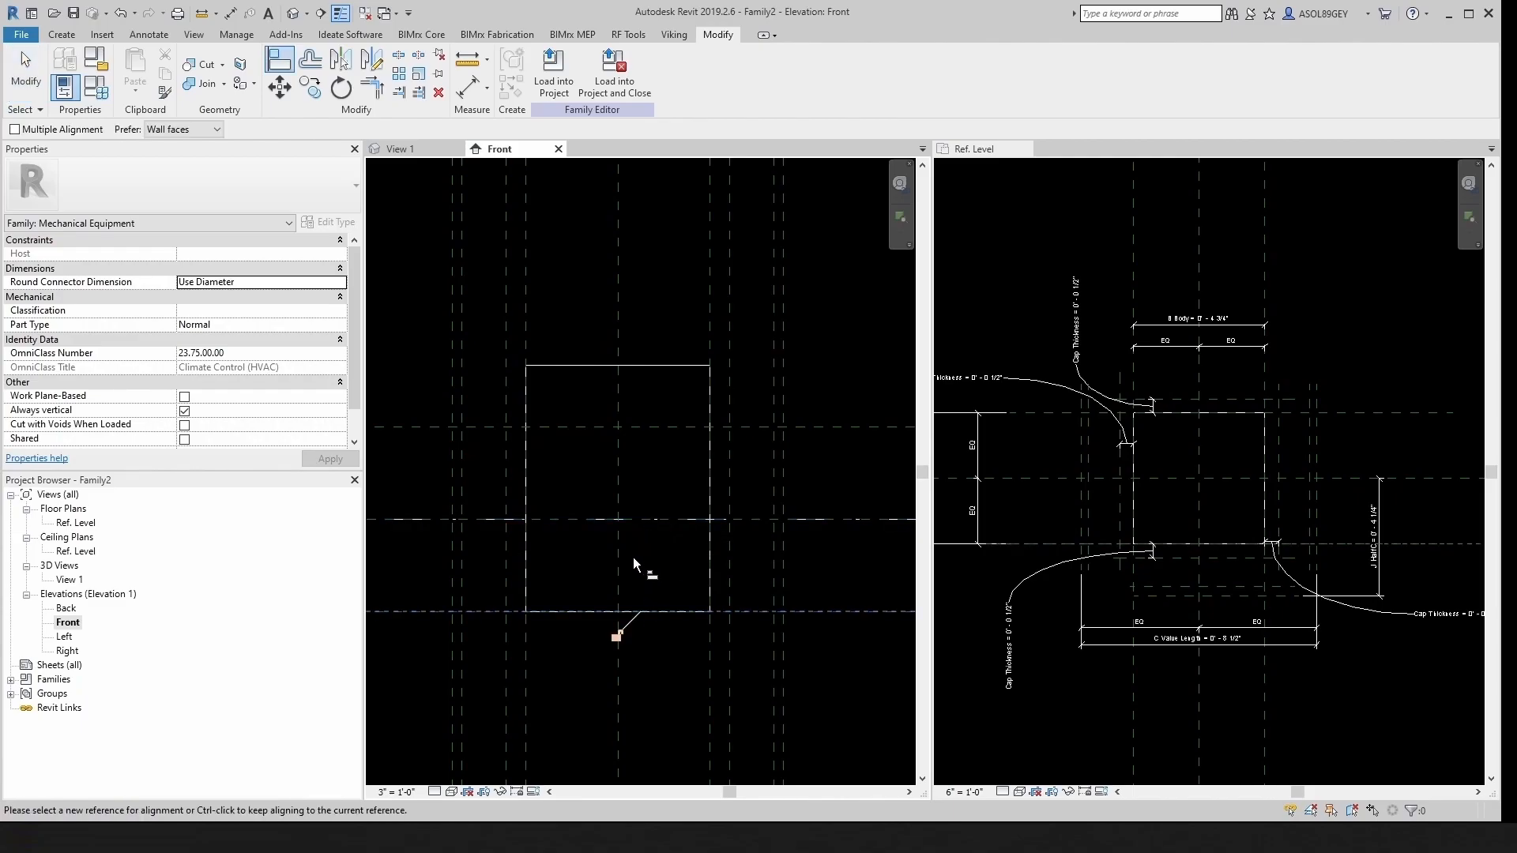
left_click(617, 636)
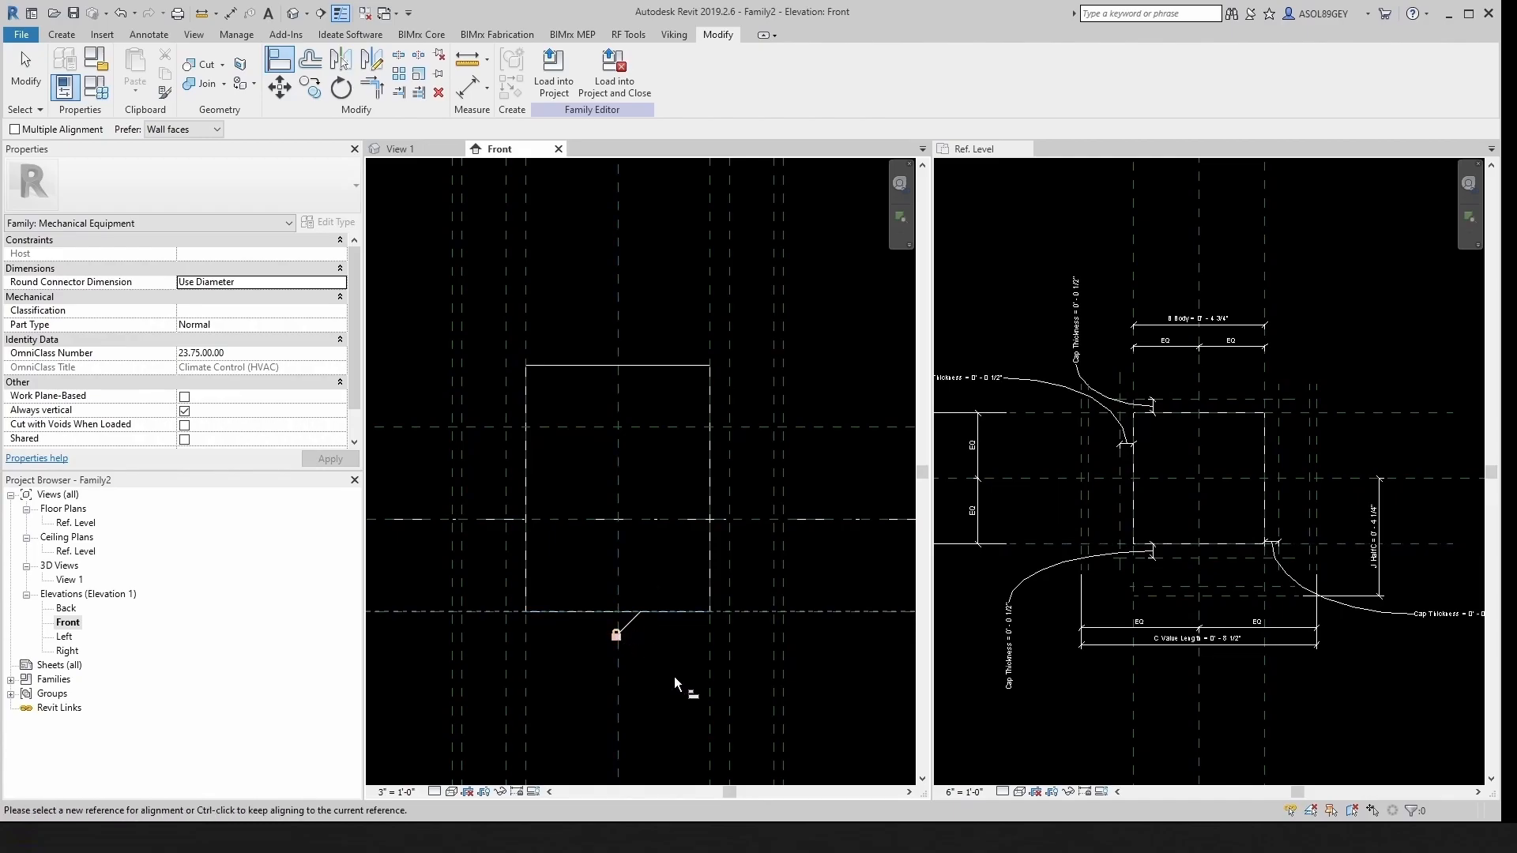
Step: Align the top edge of the body extrusion to the upper body reference plane and lock the alignment
left_click(666, 428)
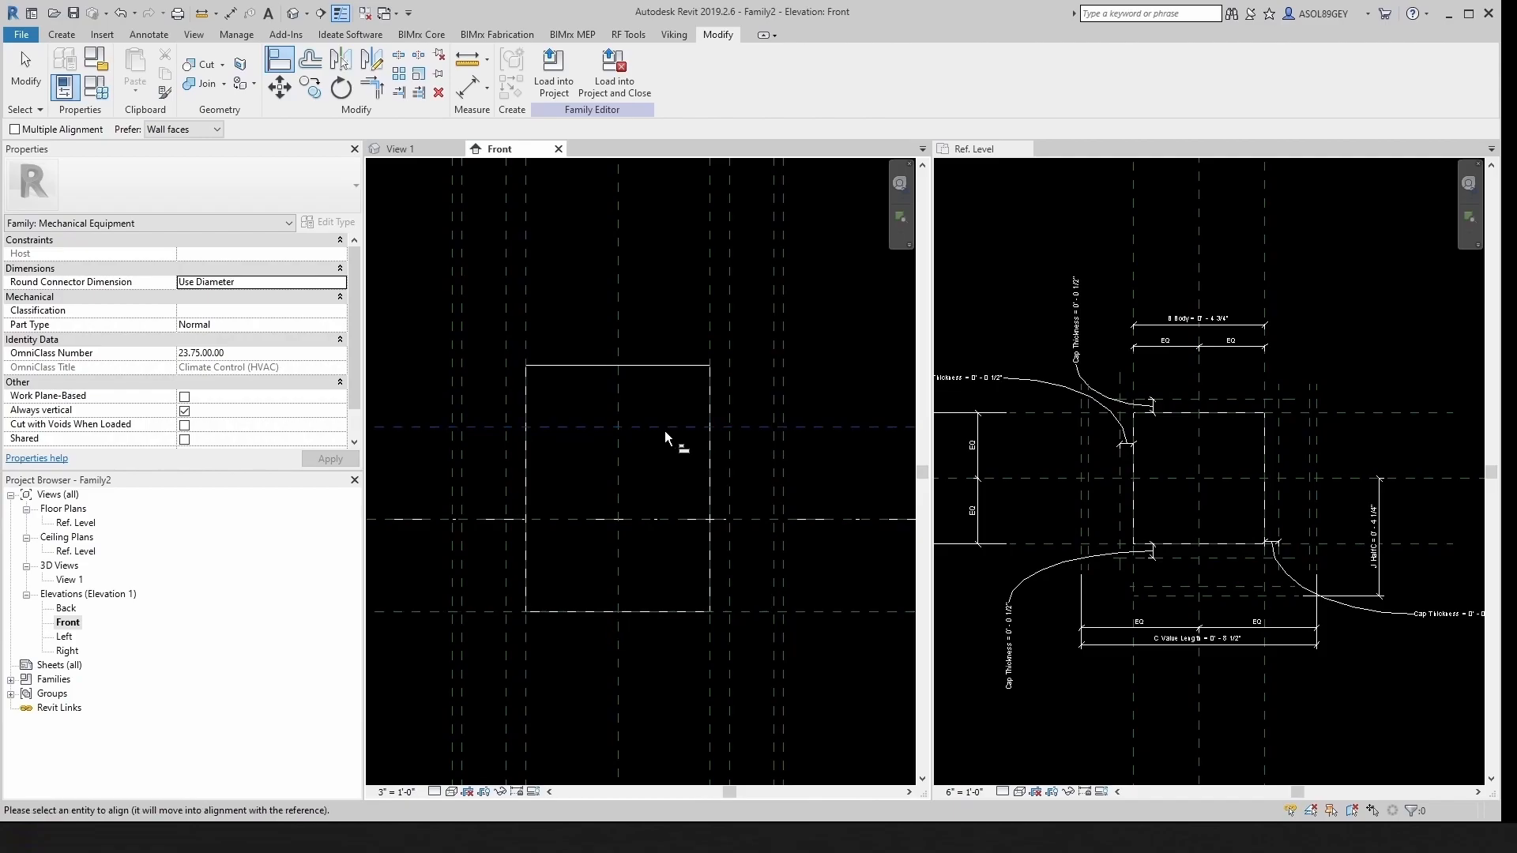
left_click(670, 367)
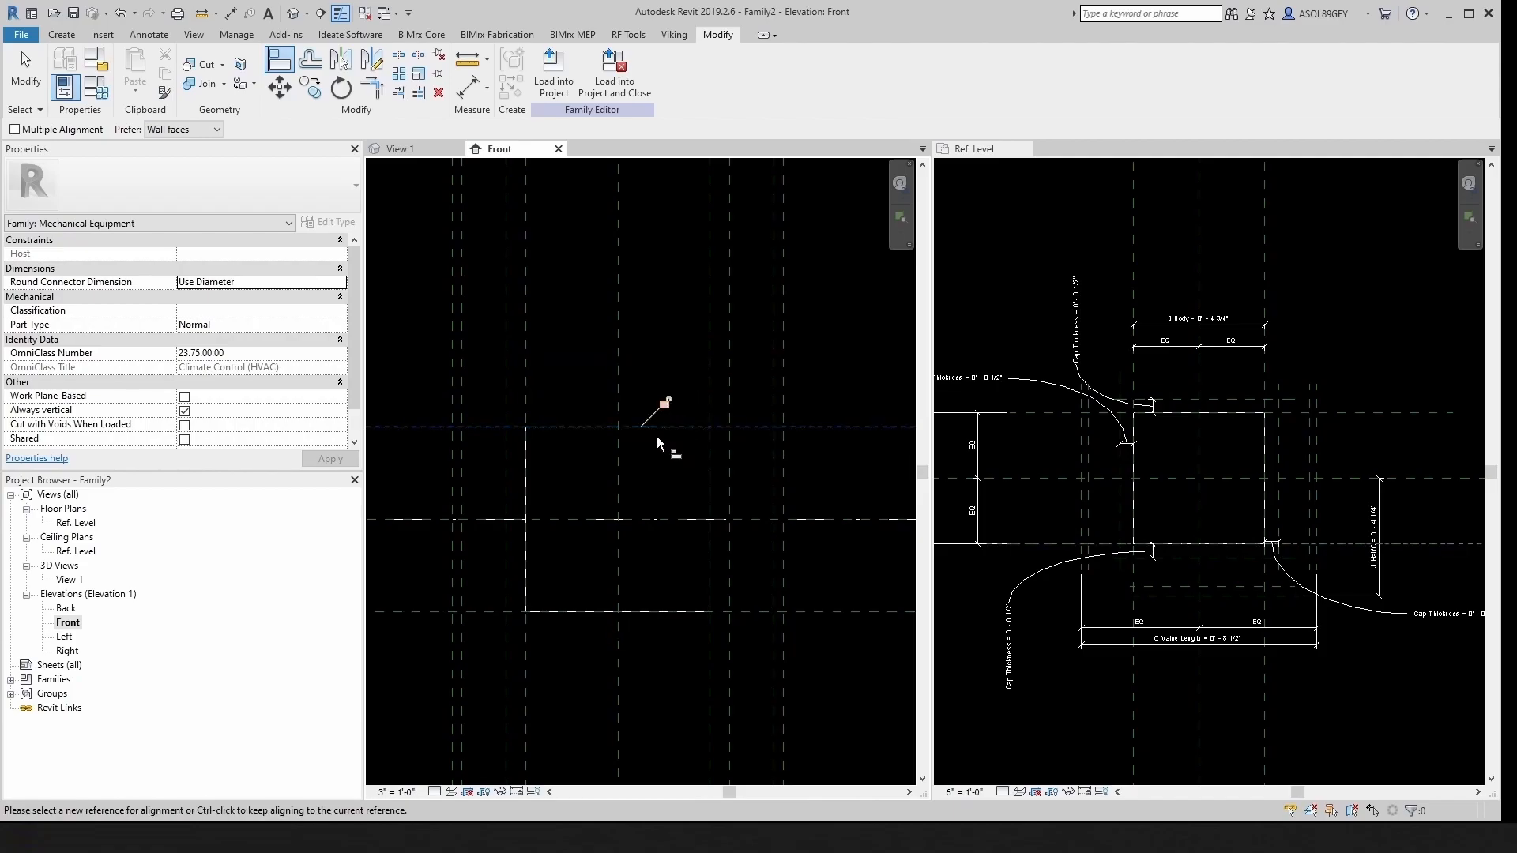
left_click(666, 403)
key("Escape")
Step: Inspect the B Body dimension that controls the body height in the Front elevation
scroll(621, 474, "down", 4)
middle_click_drag(542, 534, 675, 557)
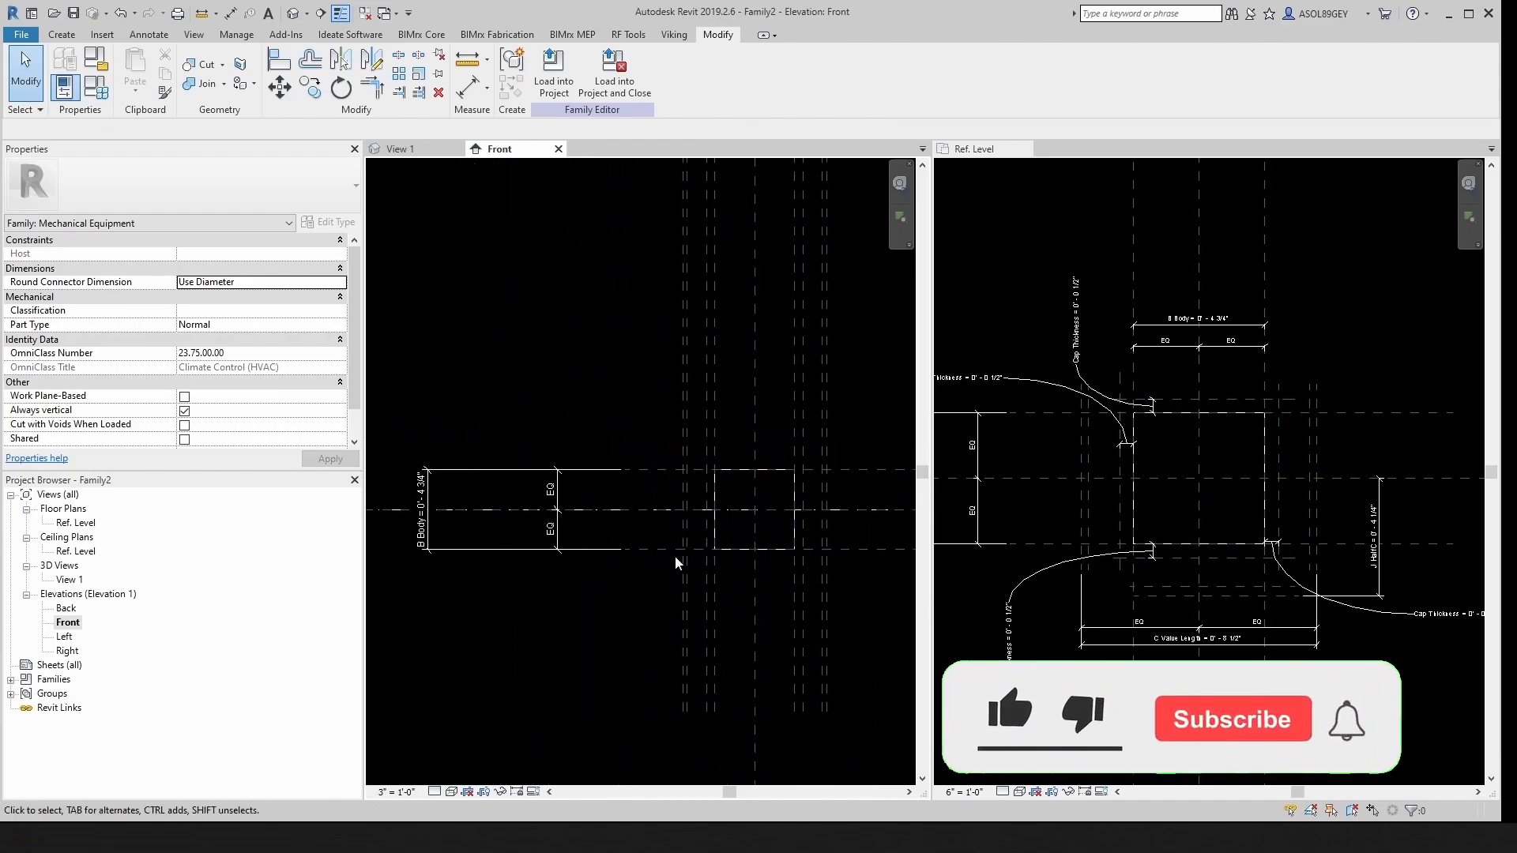
scroll(449, 533, "up", 3)
left_click(413, 527)
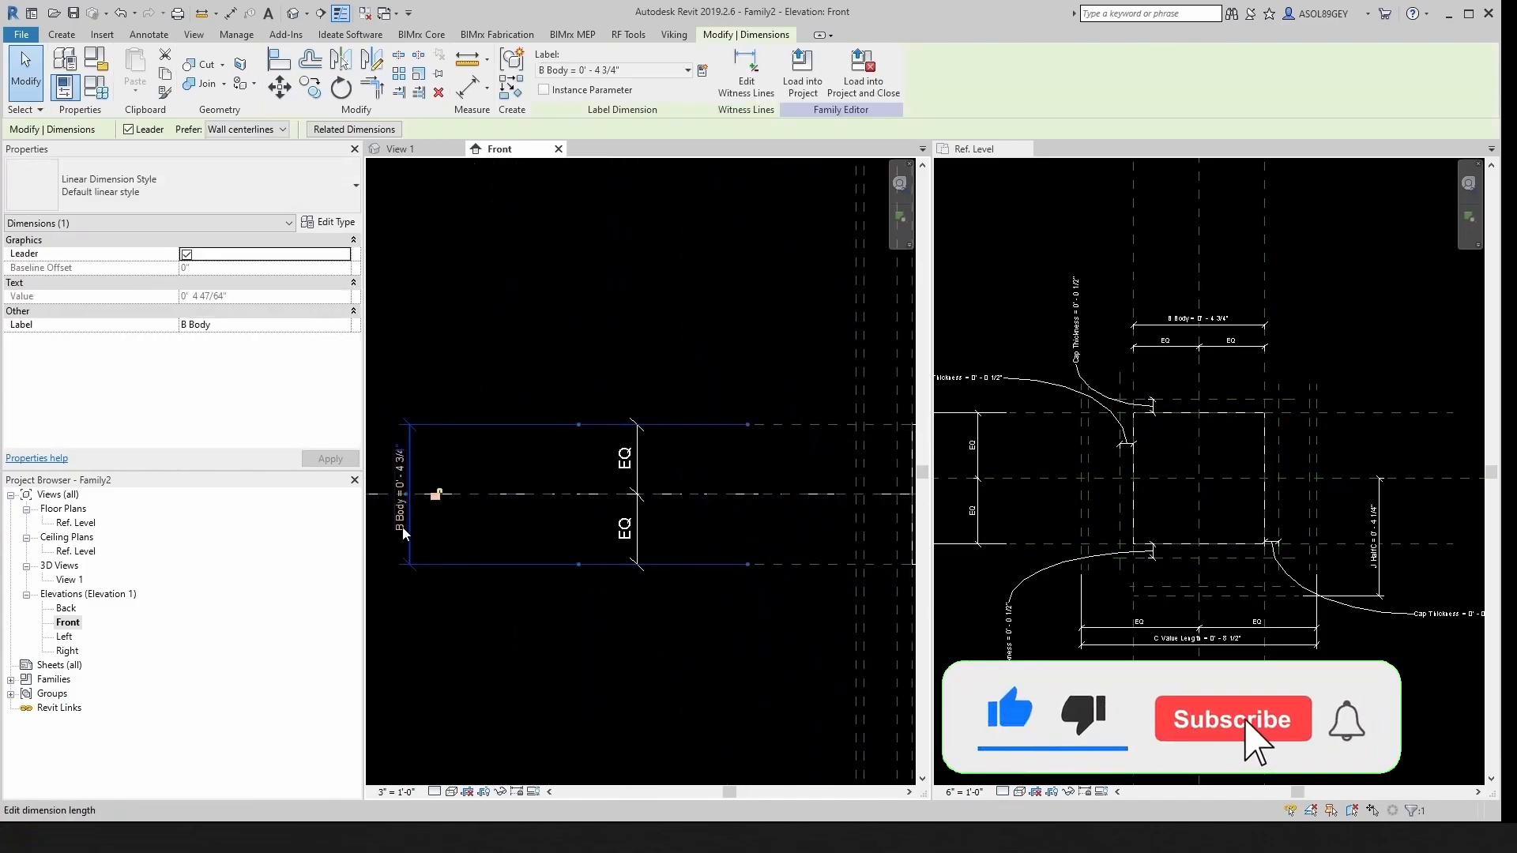
scroll(412, 529, "up", 1)
left_click_drag(414, 405, 633, 434)
key("Escape")
scroll(617, 526, "up", 2)
scroll(618, 591, "down", 5)
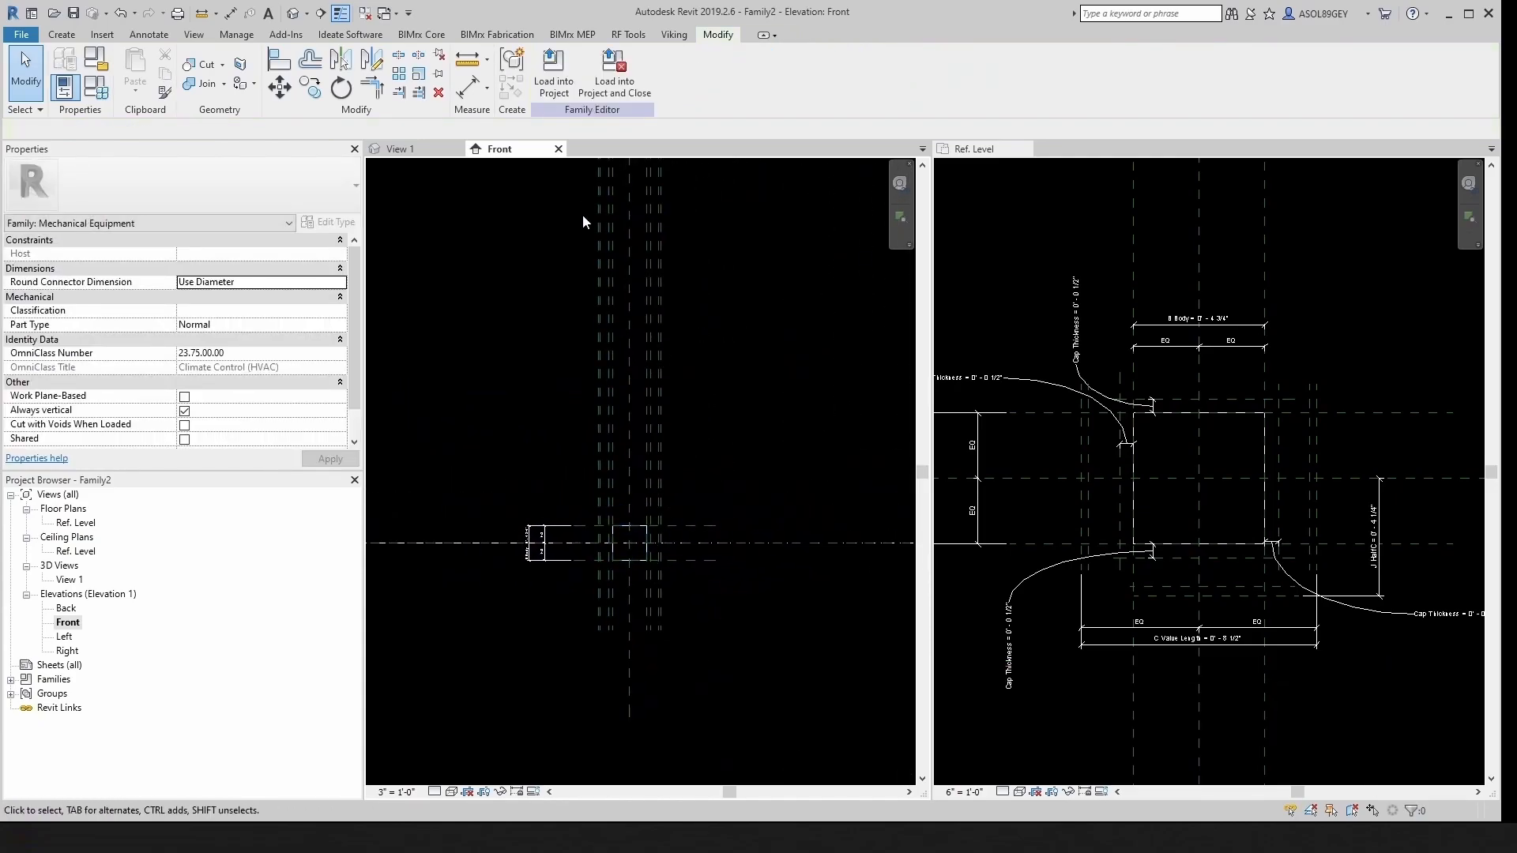
Step: Close the Front elevation and view the body extrusion in the 3D view View 1
left_click(559, 149)
scroll(634, 468, "down", 3)
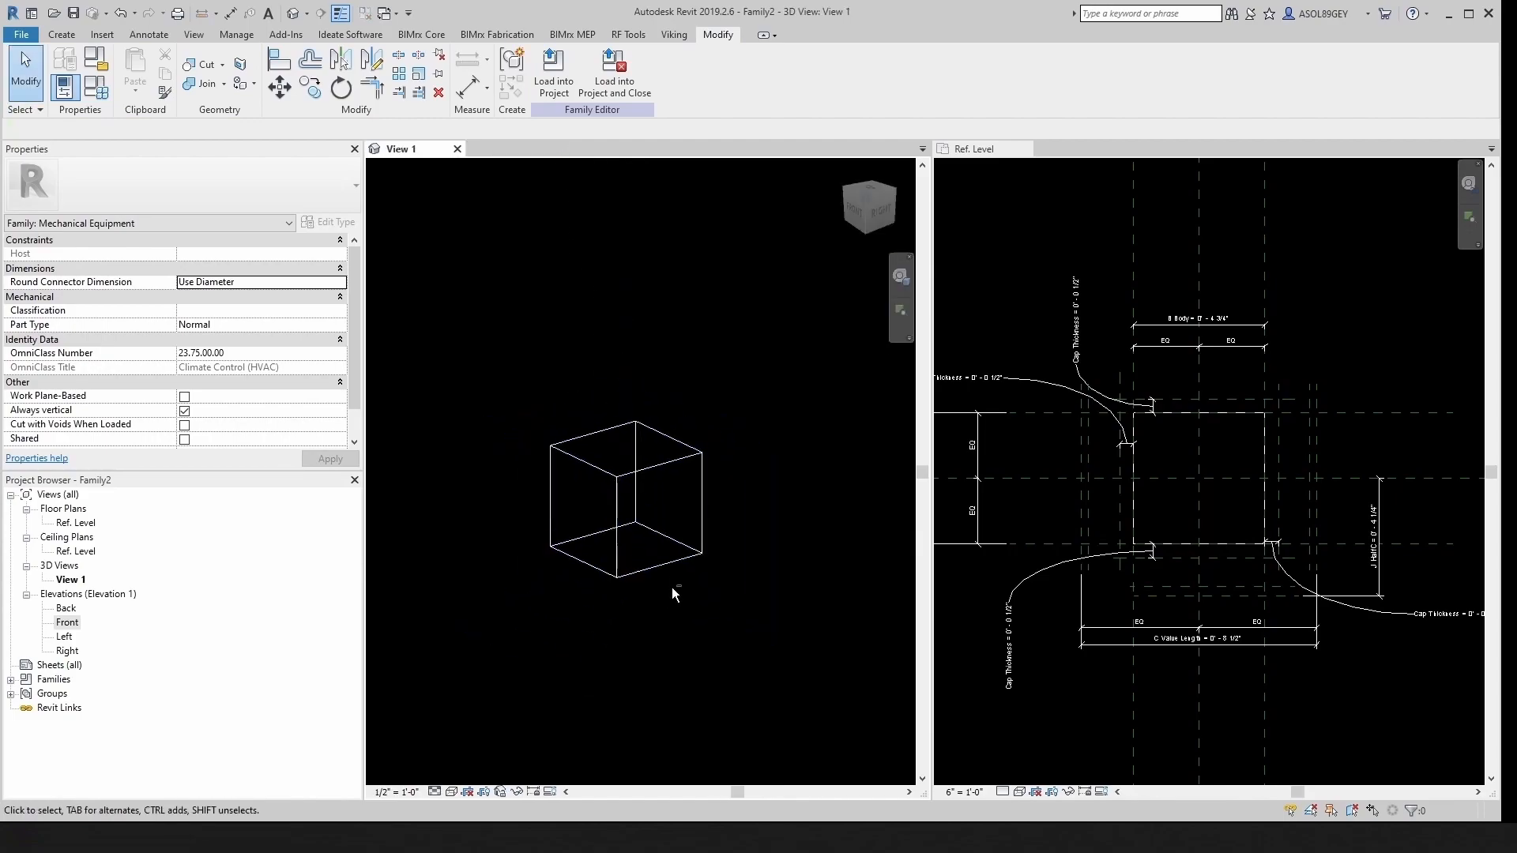
middle_click_drag(653, 558, 623, 564, "shift")
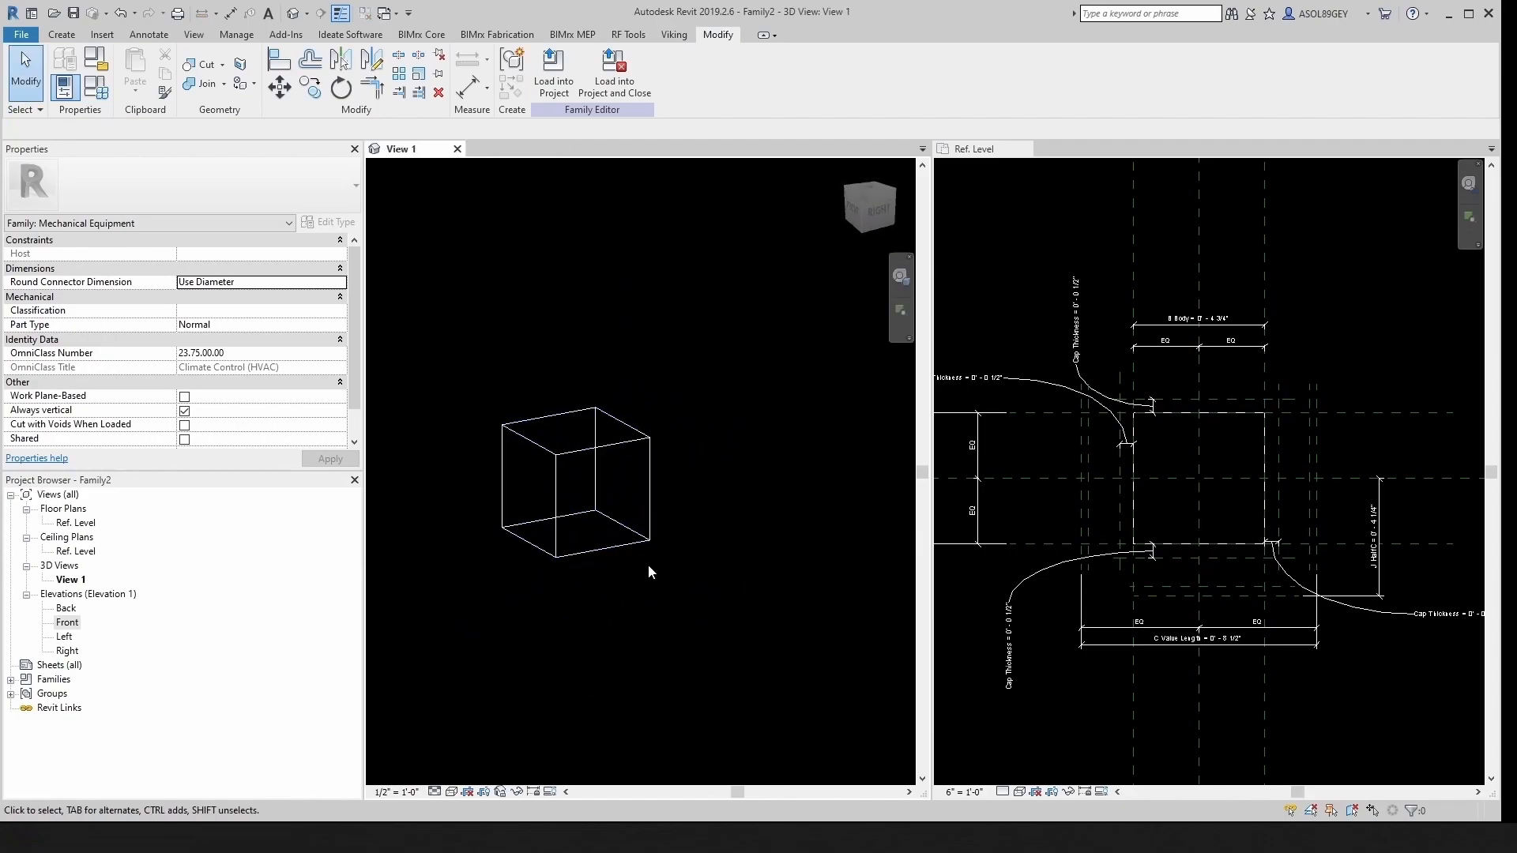
Step: Switch to Bluebeam Revu and examine the valve plan and the colour-coded Cavity Filler section in the 3_Way_MultiPort_Ball_Valve PDF
left_click(663, 822)
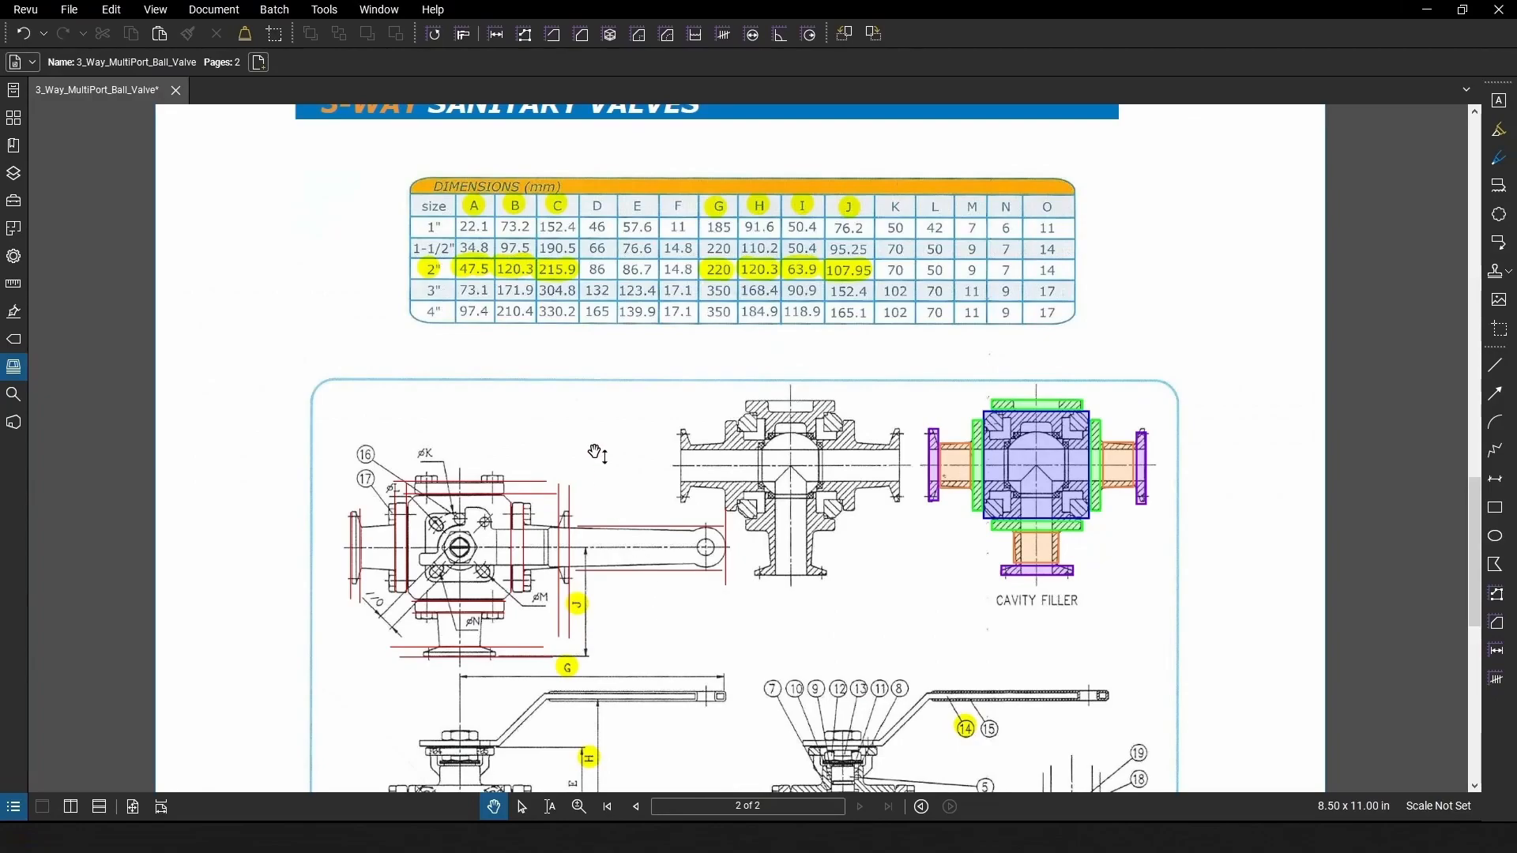
left_click_drag(597, 454, 666, 420)
scroll(474, 521, "up", 4)
scroll(492, 484, "down", 5)
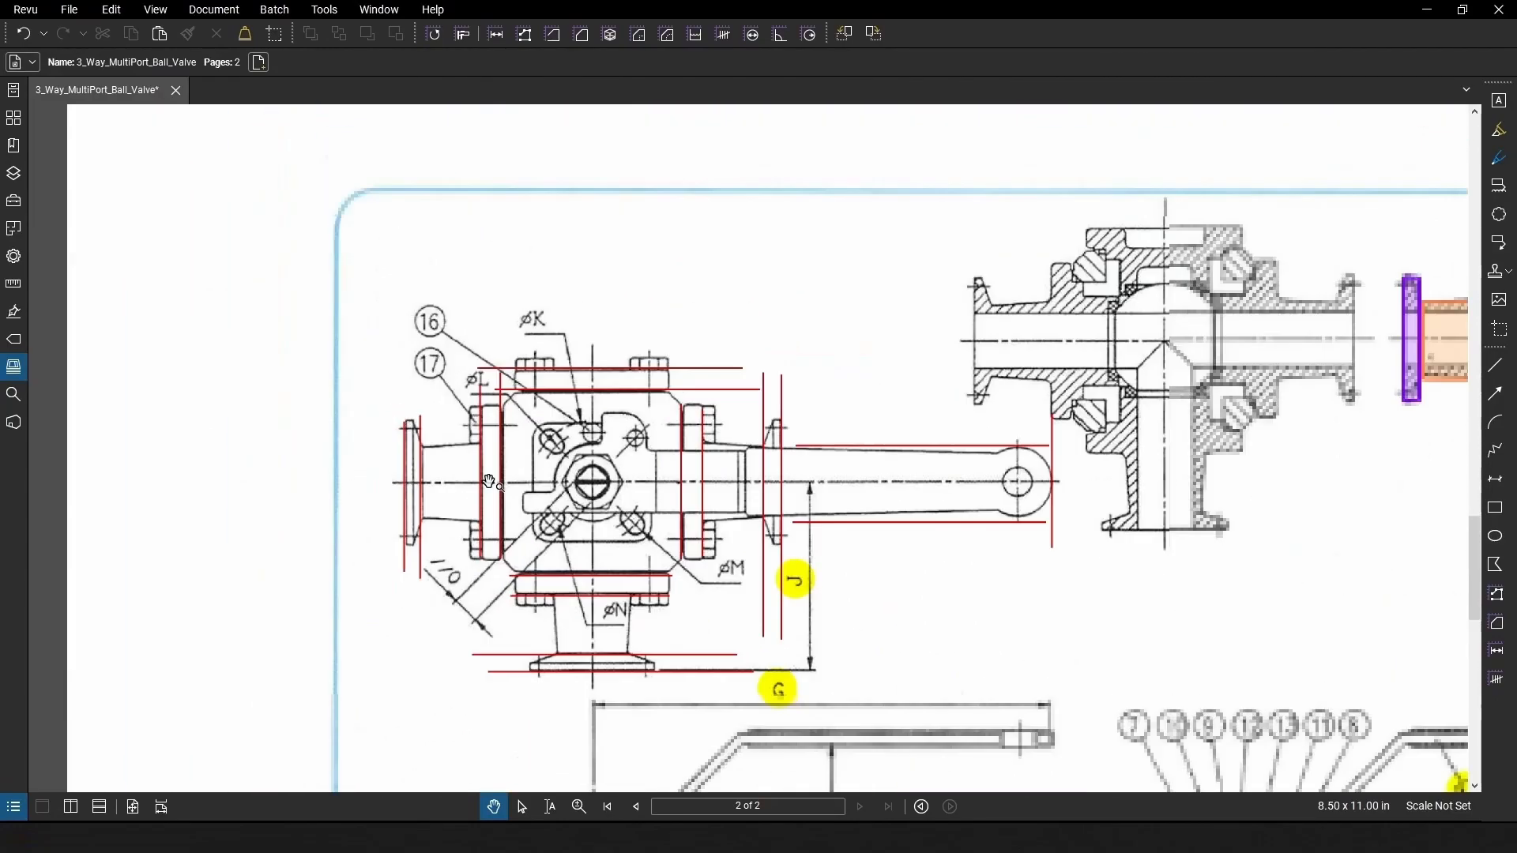
scroll(1035, 411, "up", 4)
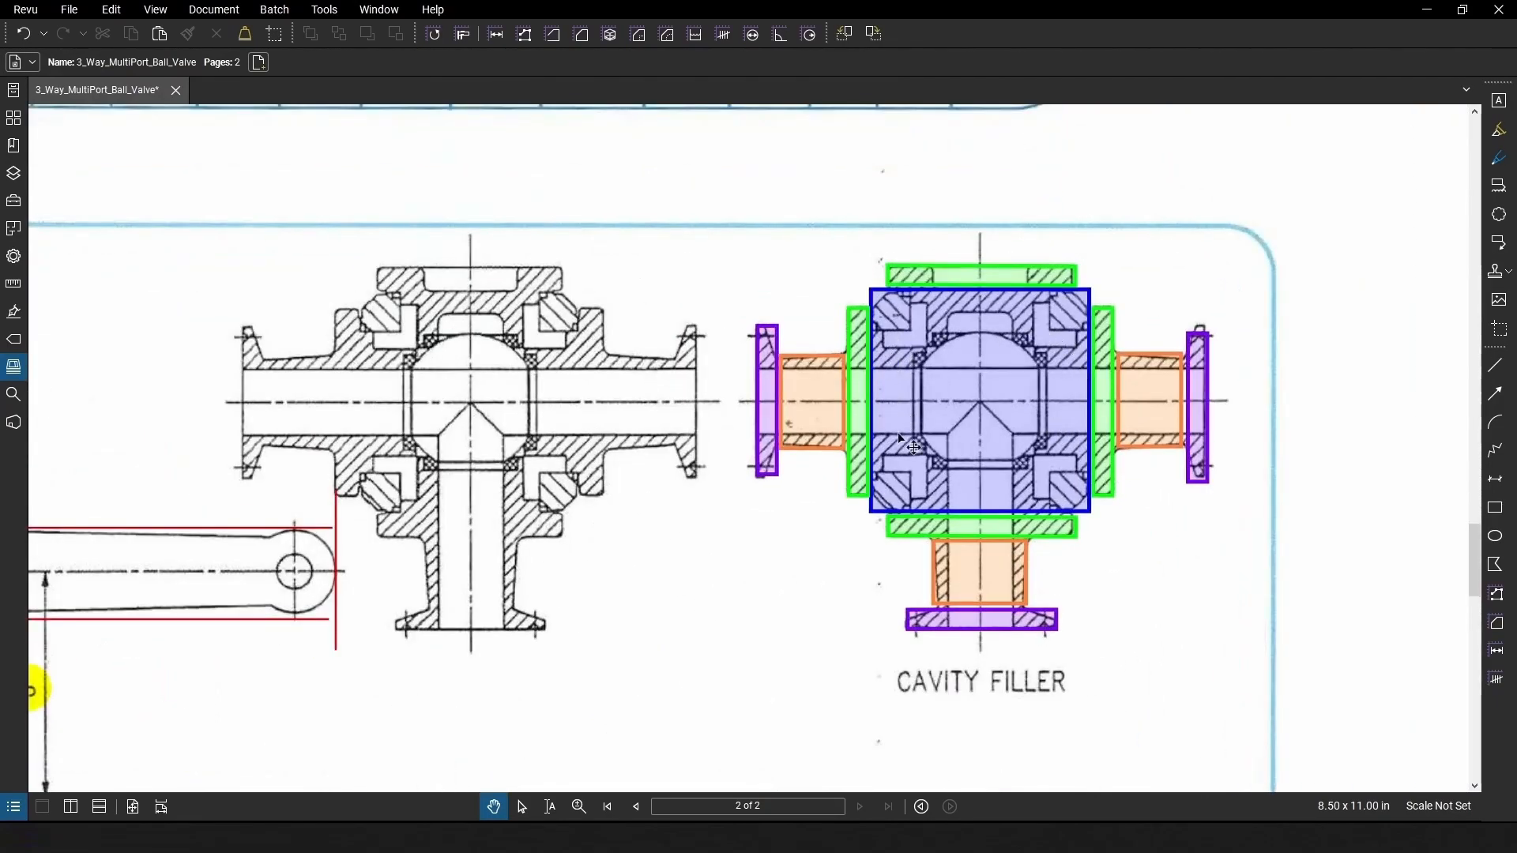
scroll(855, 438, "down", 3)
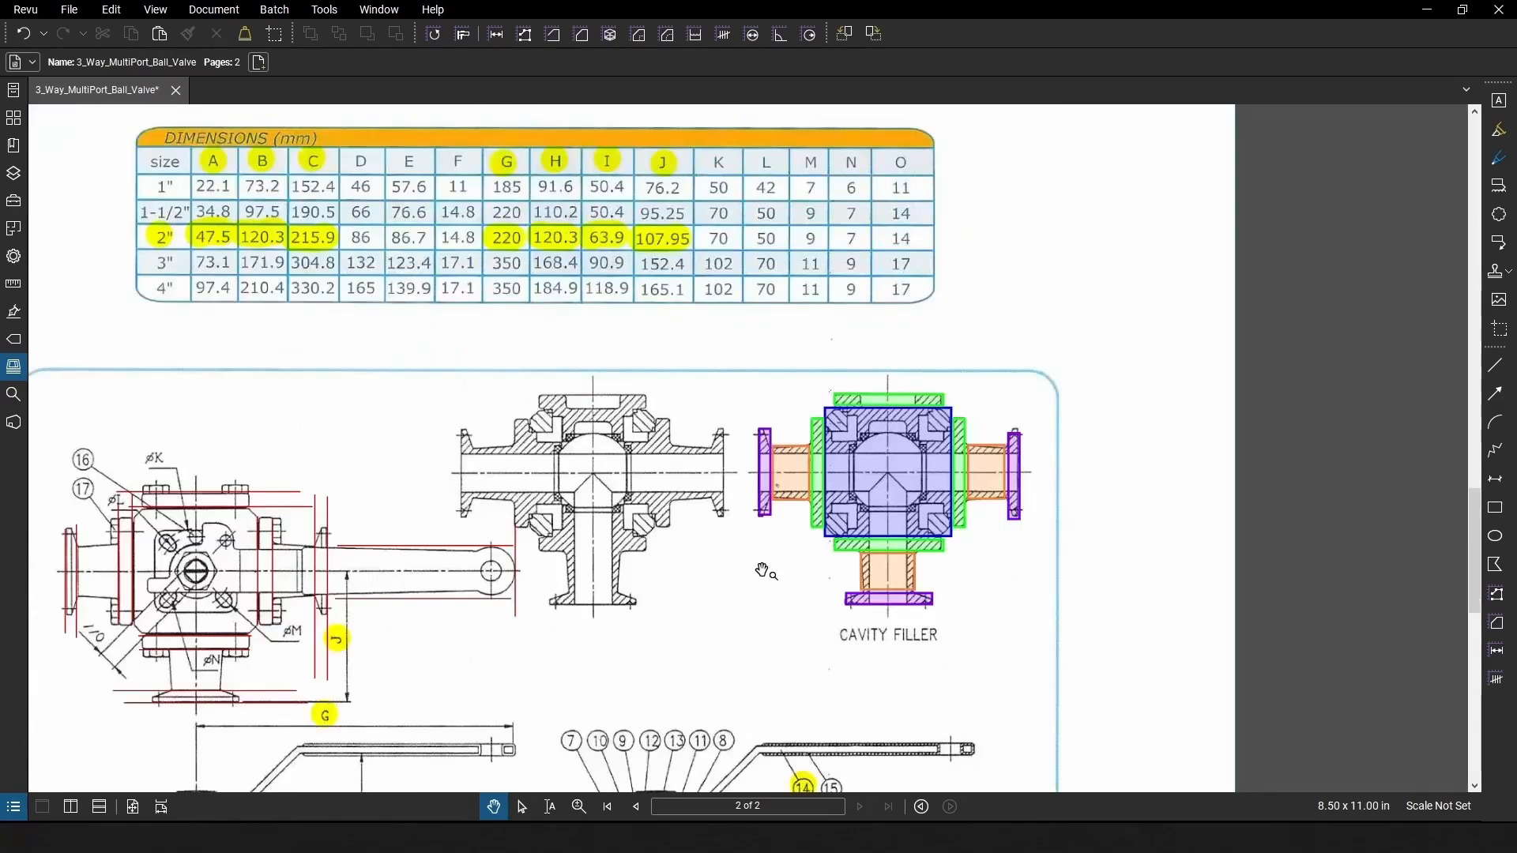
scroll(830, 424, "up", 2)
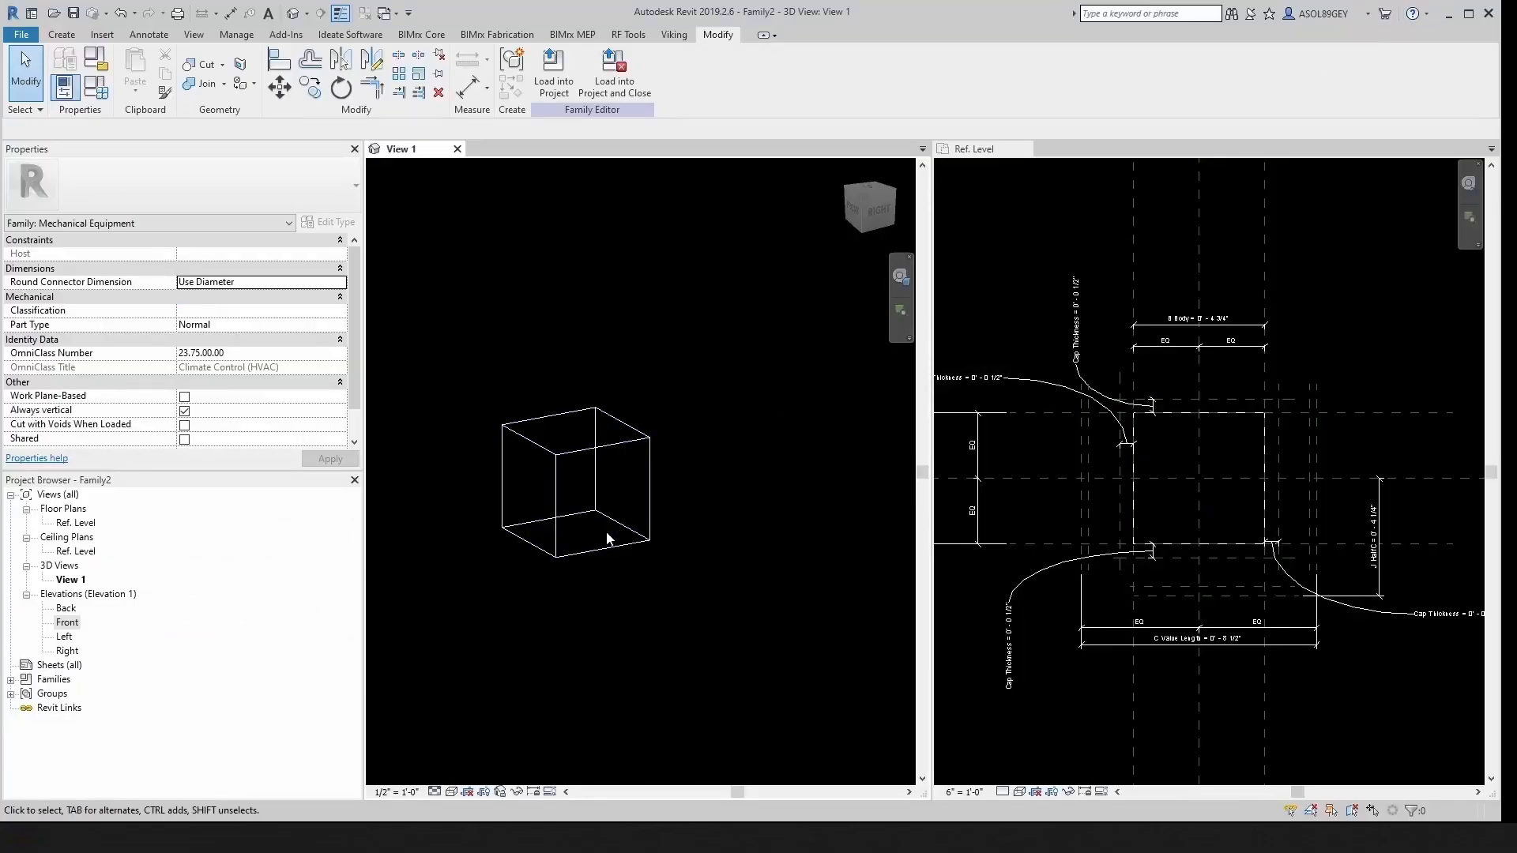
mouse_move(606, 538)
middle_mouse_down("shift")
mouse_move(586, 525)
mouse_move(614, 549)
middle_mouse_up("shift")
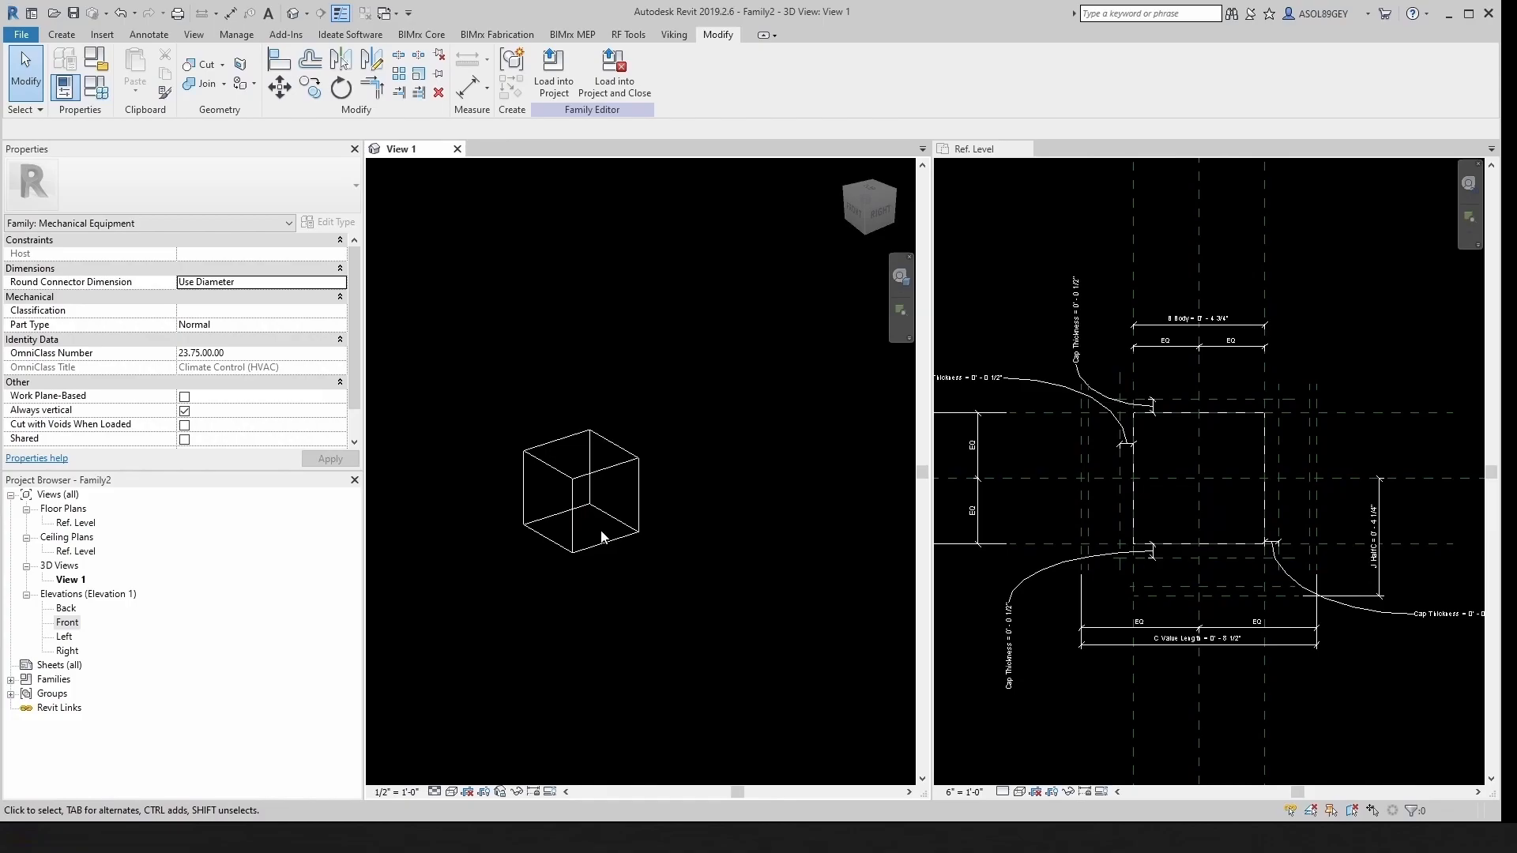
left_click(62, 36)
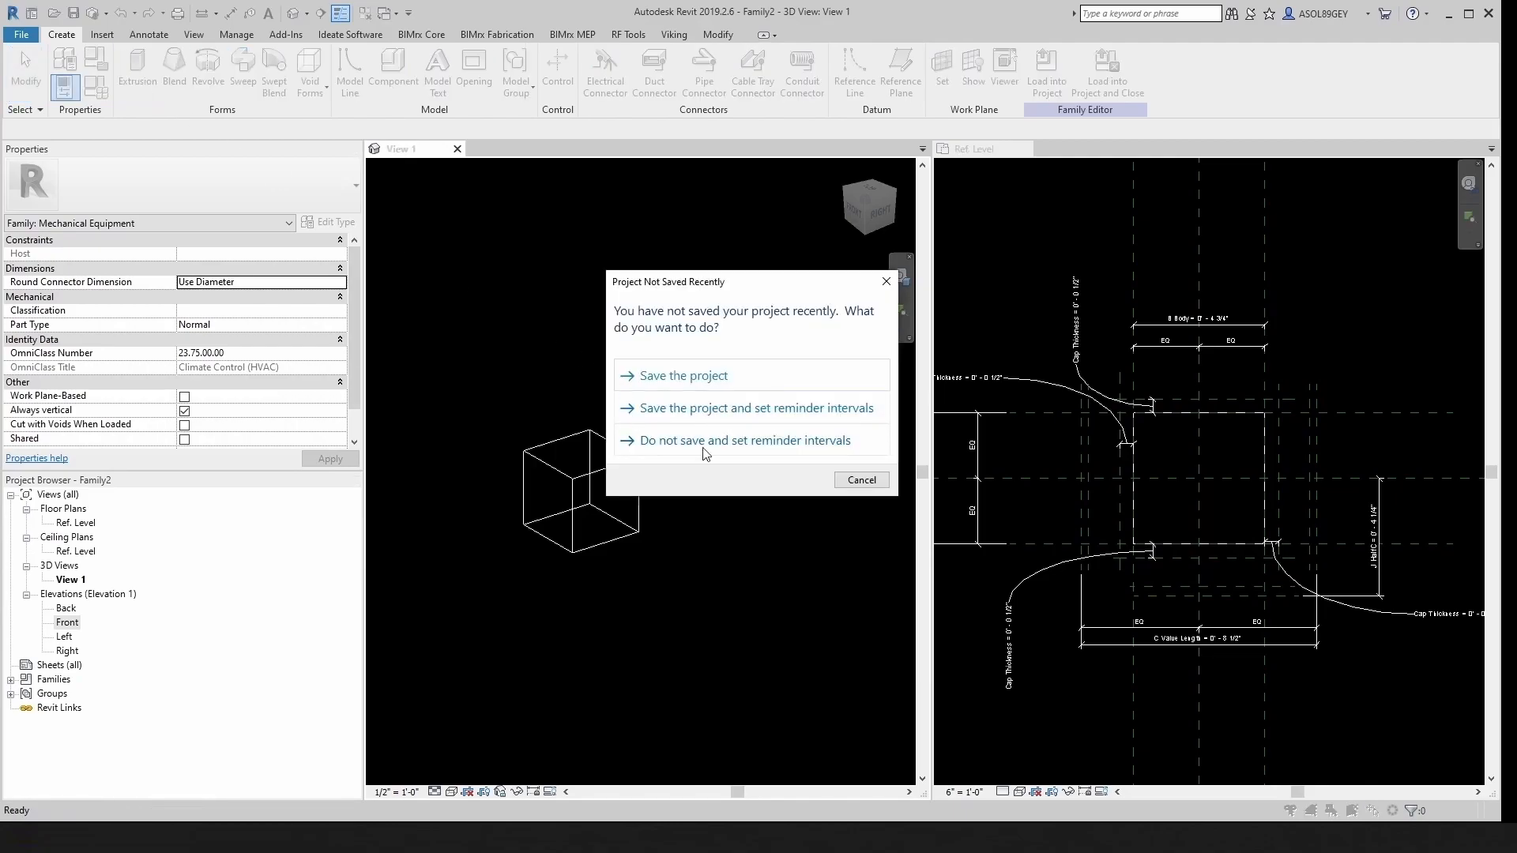
left_click(844, 481)
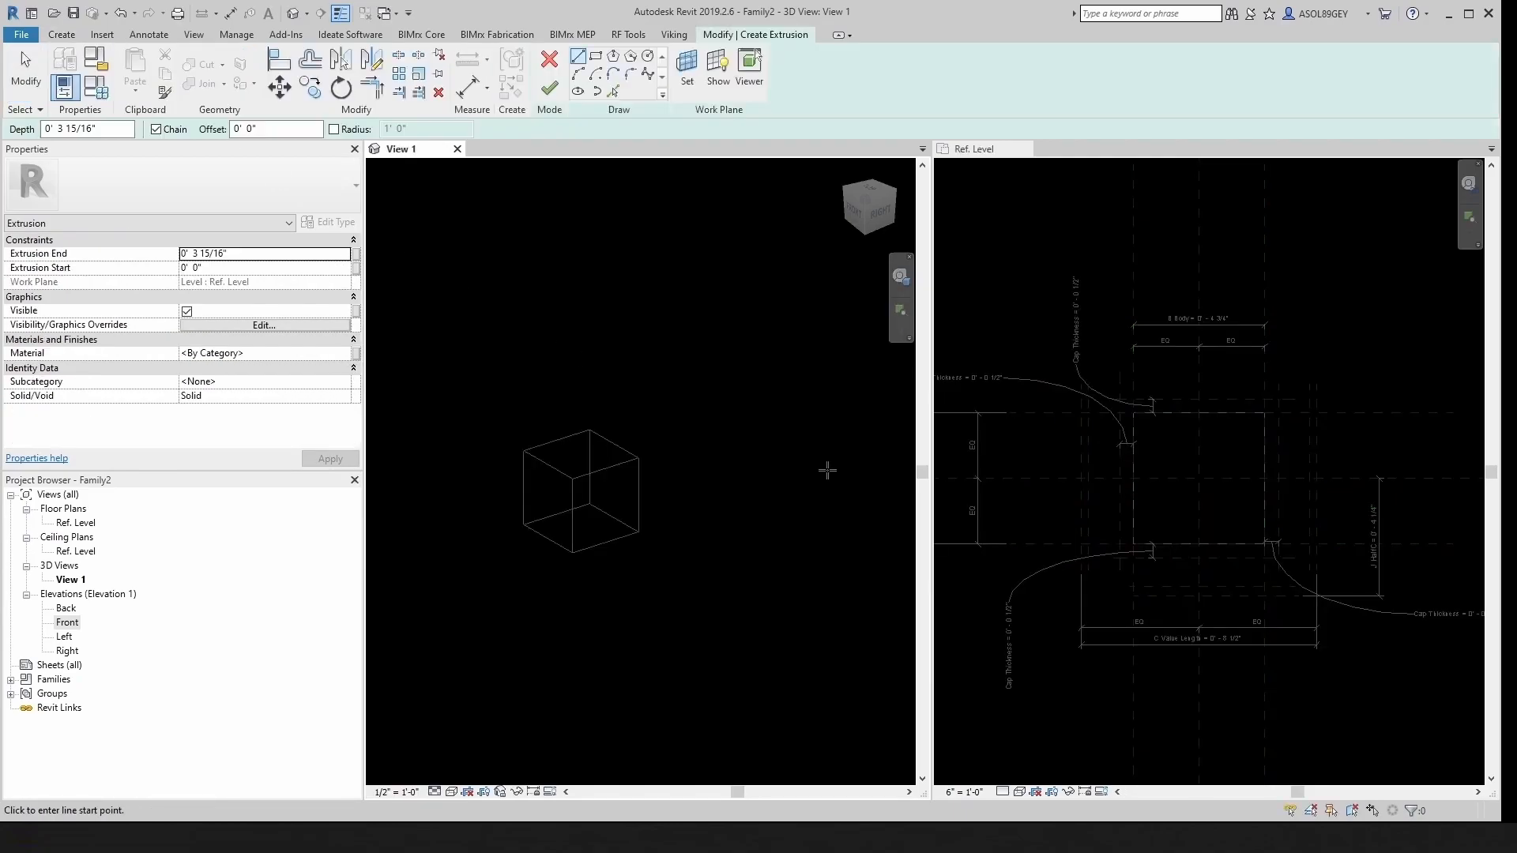
left_click(687, 76)
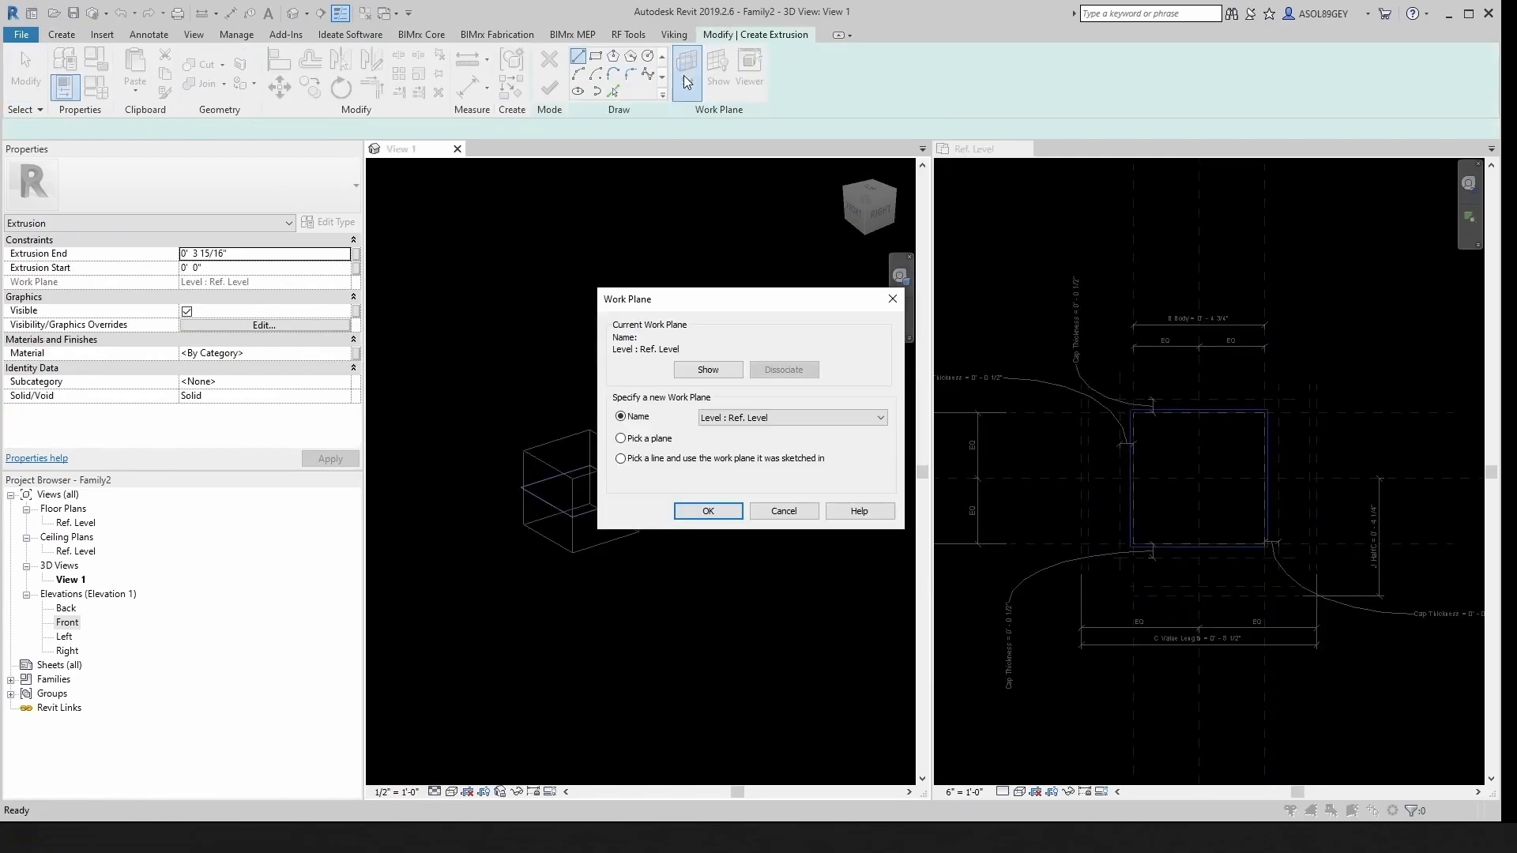
left_click(803, 426)
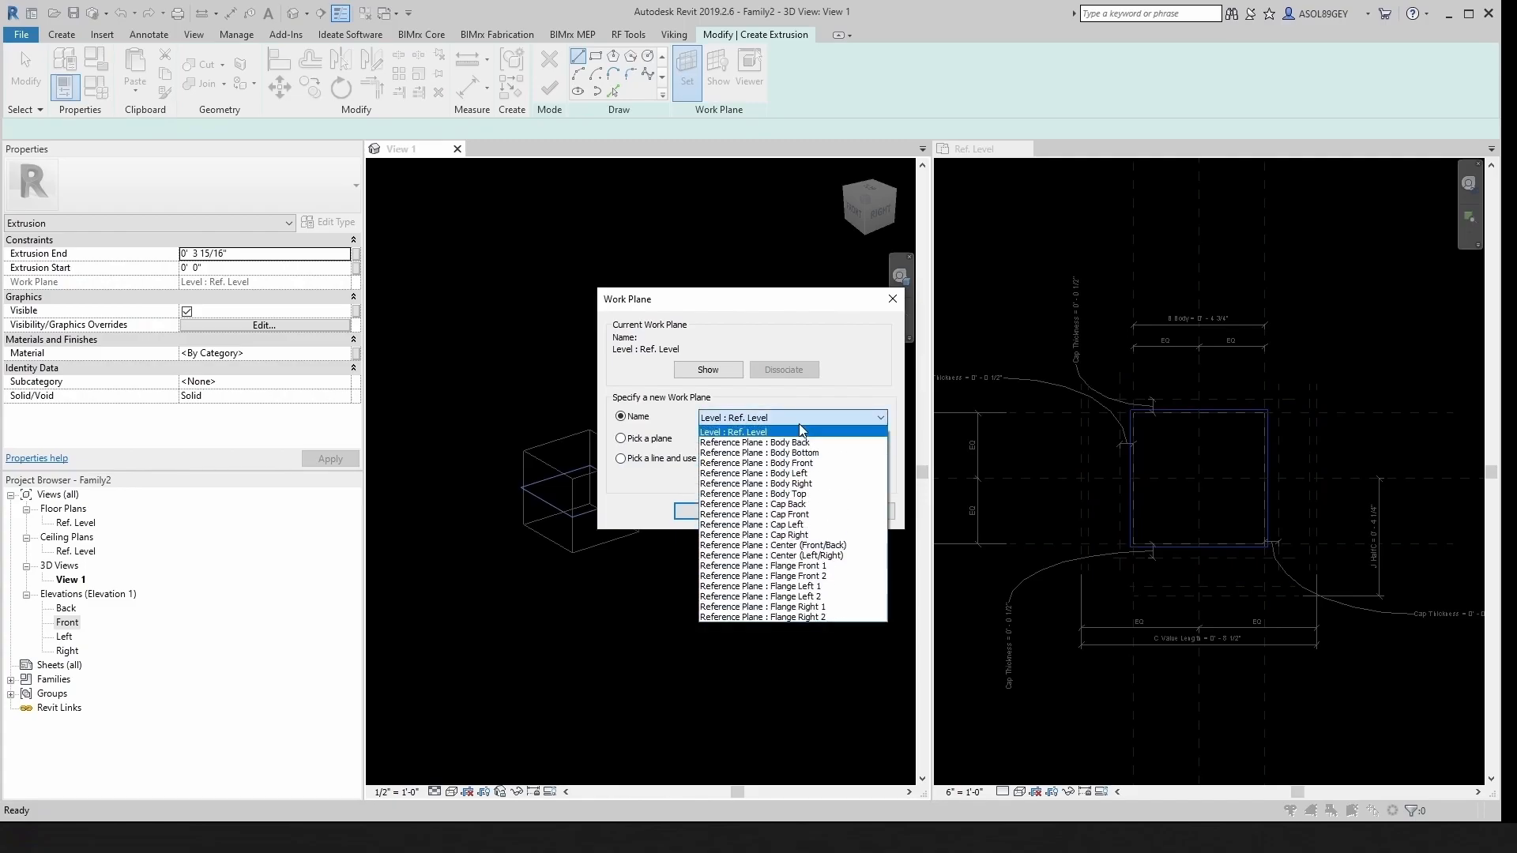
left_click(804, 473)
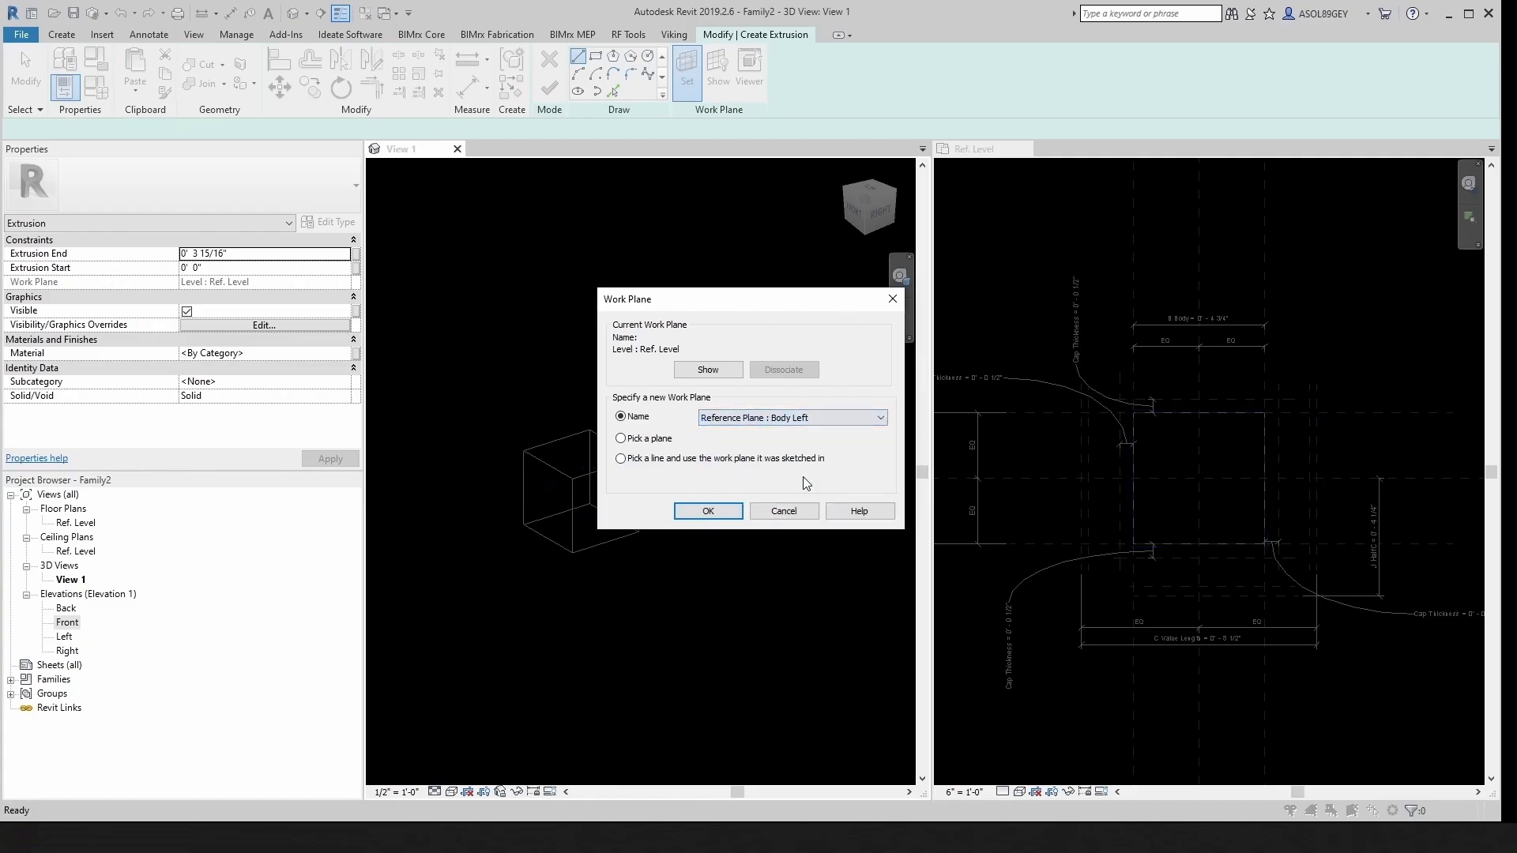
left_click_drag(792, 300, 833, 325)
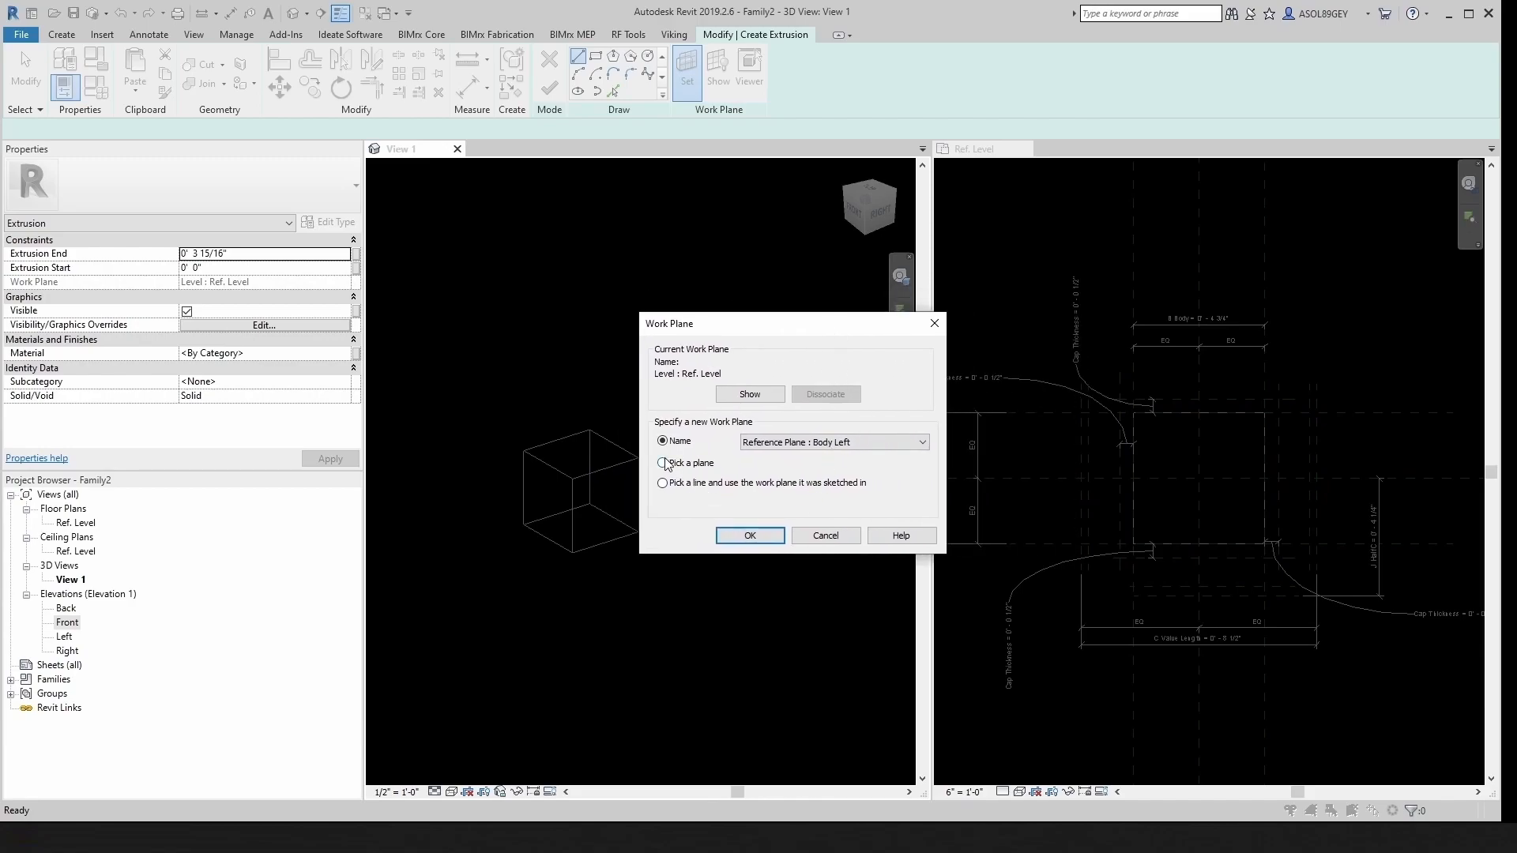
left_click(751, 537)
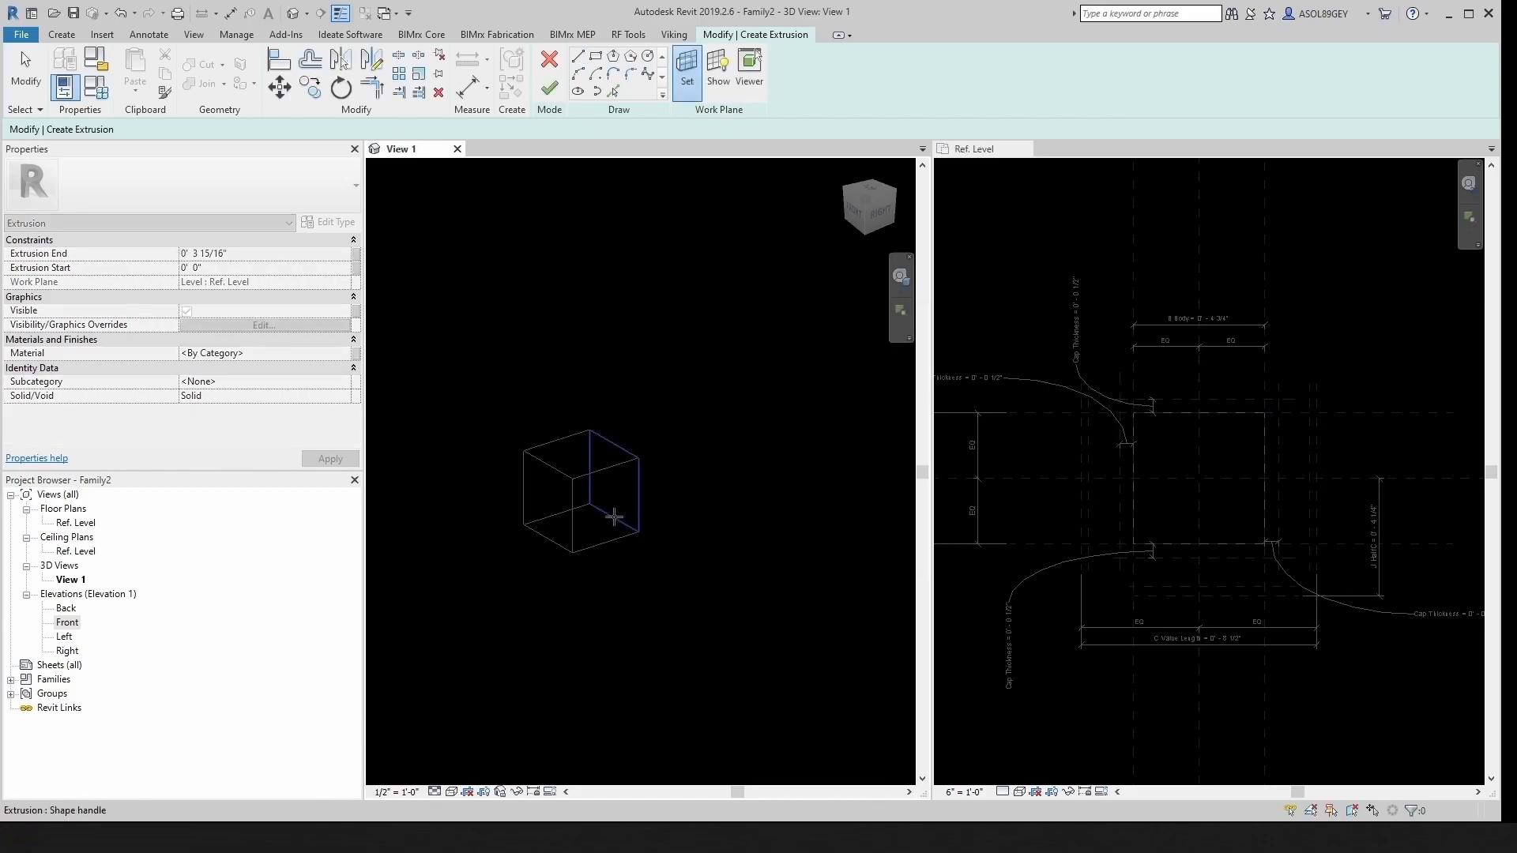
left_click(548, 468)
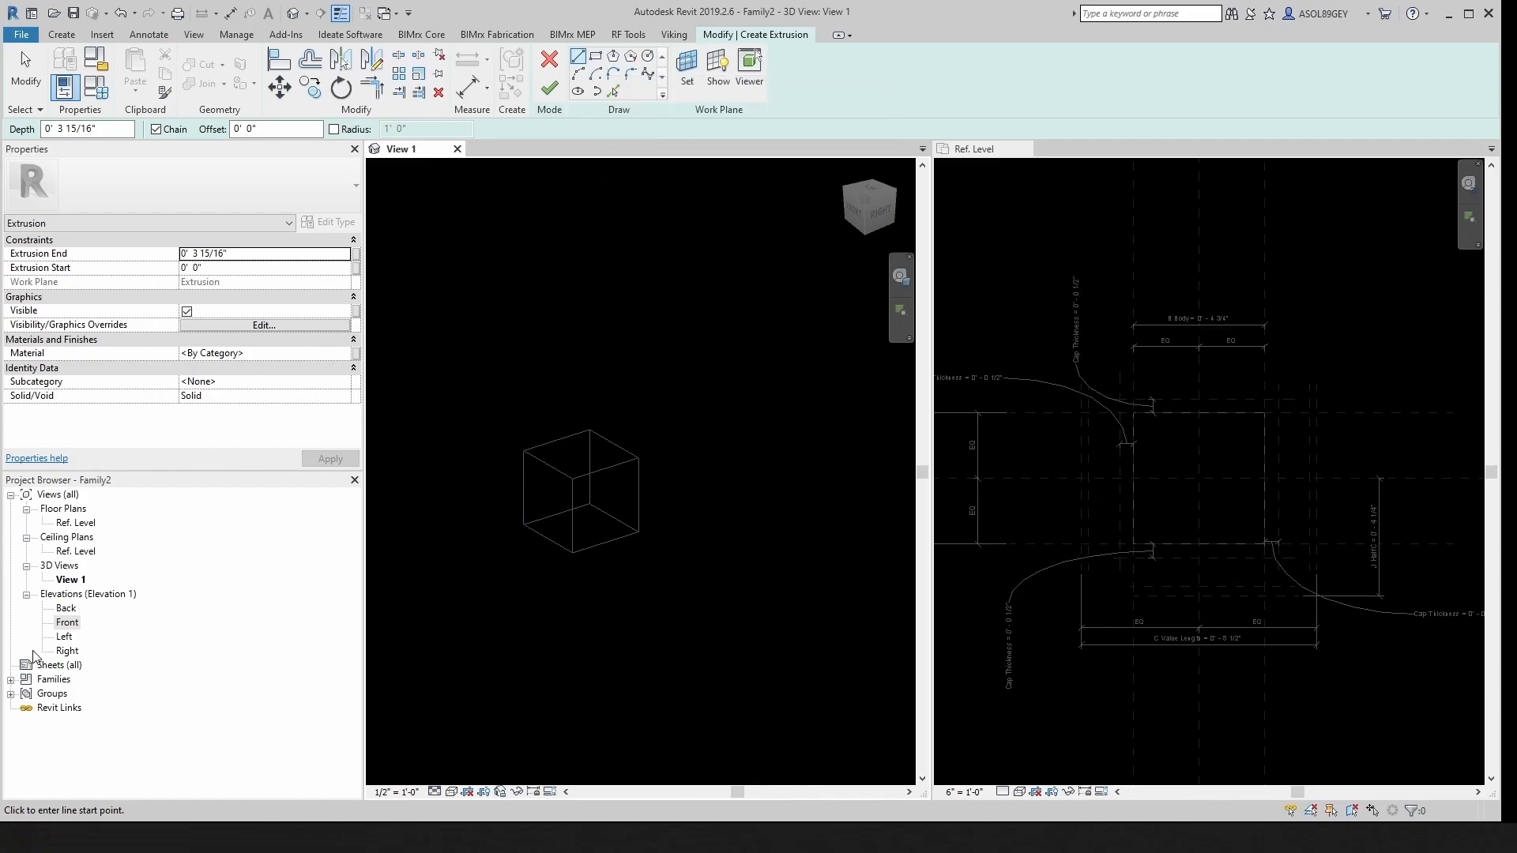
Step: Open the Left elevation with the valve body enlarged, returning to Revit from the PDF
double_click(65, 636)
scroll(624, 529, "up", 5)
middle_click_drag(706, 530, 616, 569)
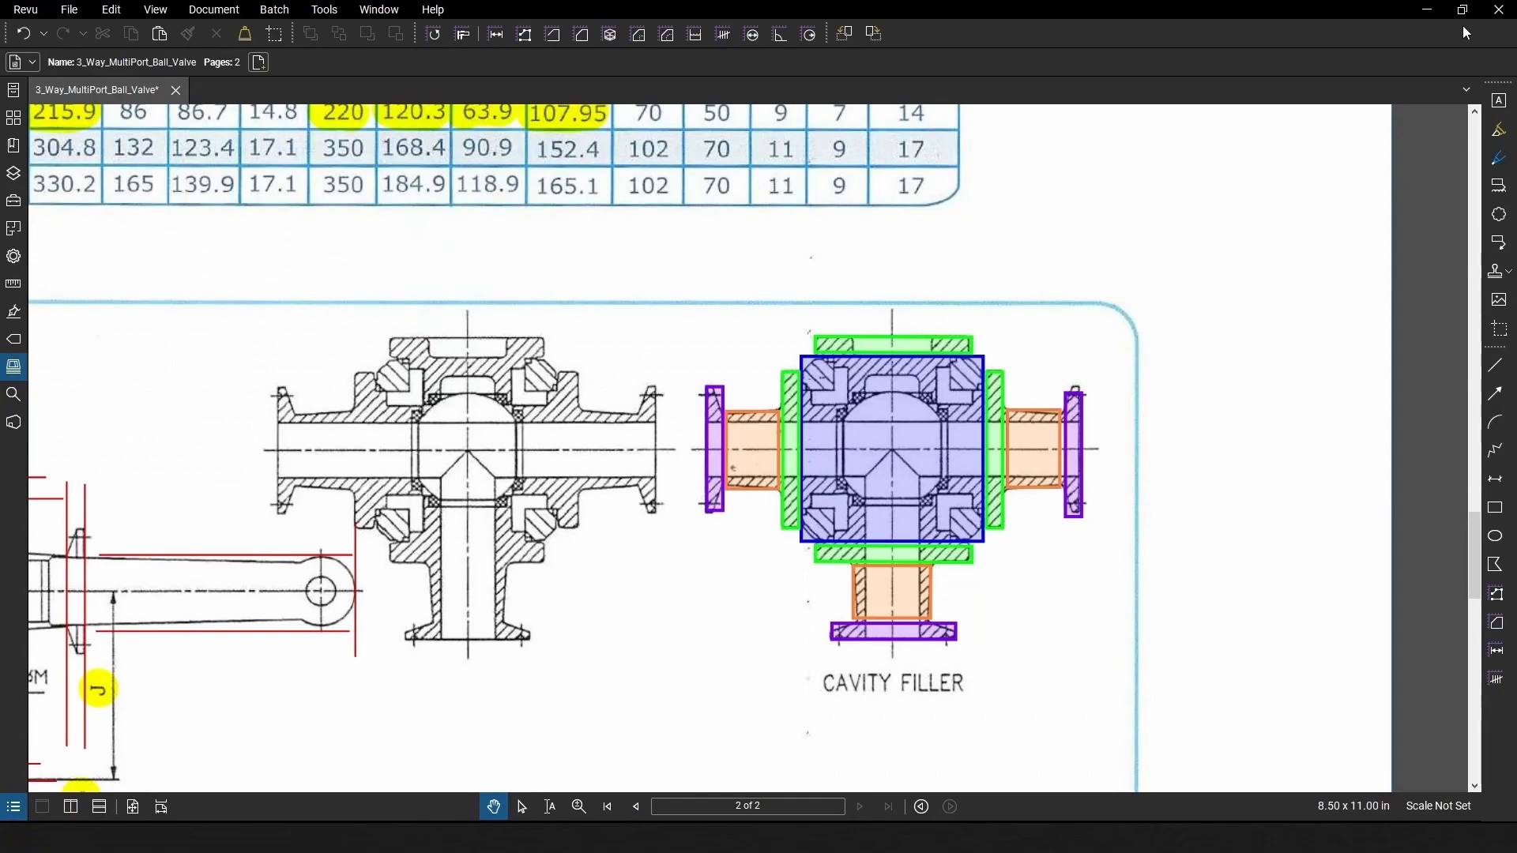
left_click(1434, 11)
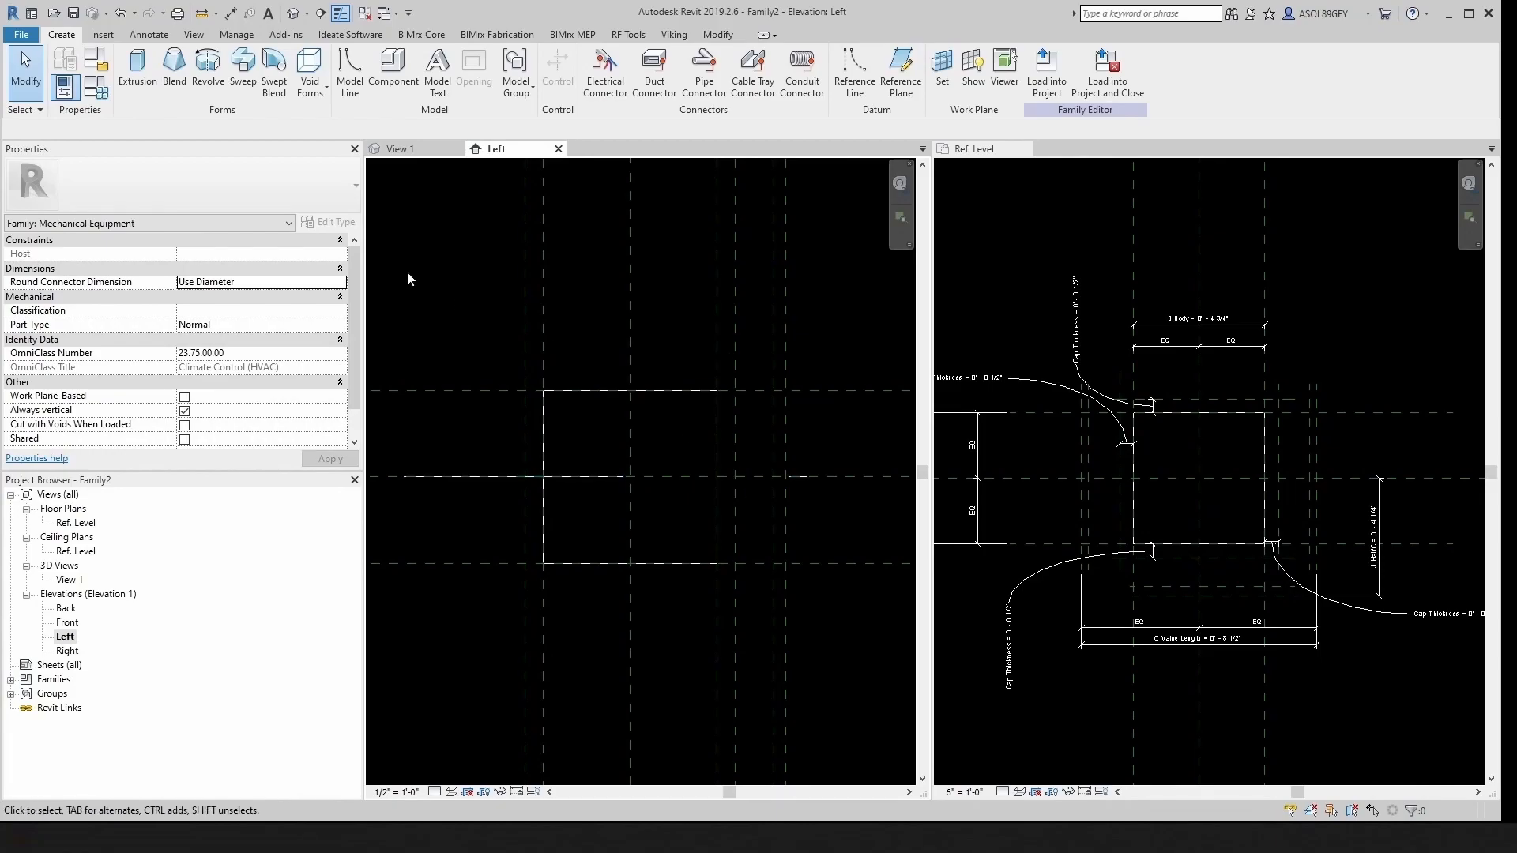
Step: Switch to Bluebeam Revu and examine the shape of the end caps in the valve photo on page 1
left_click(137, 67)
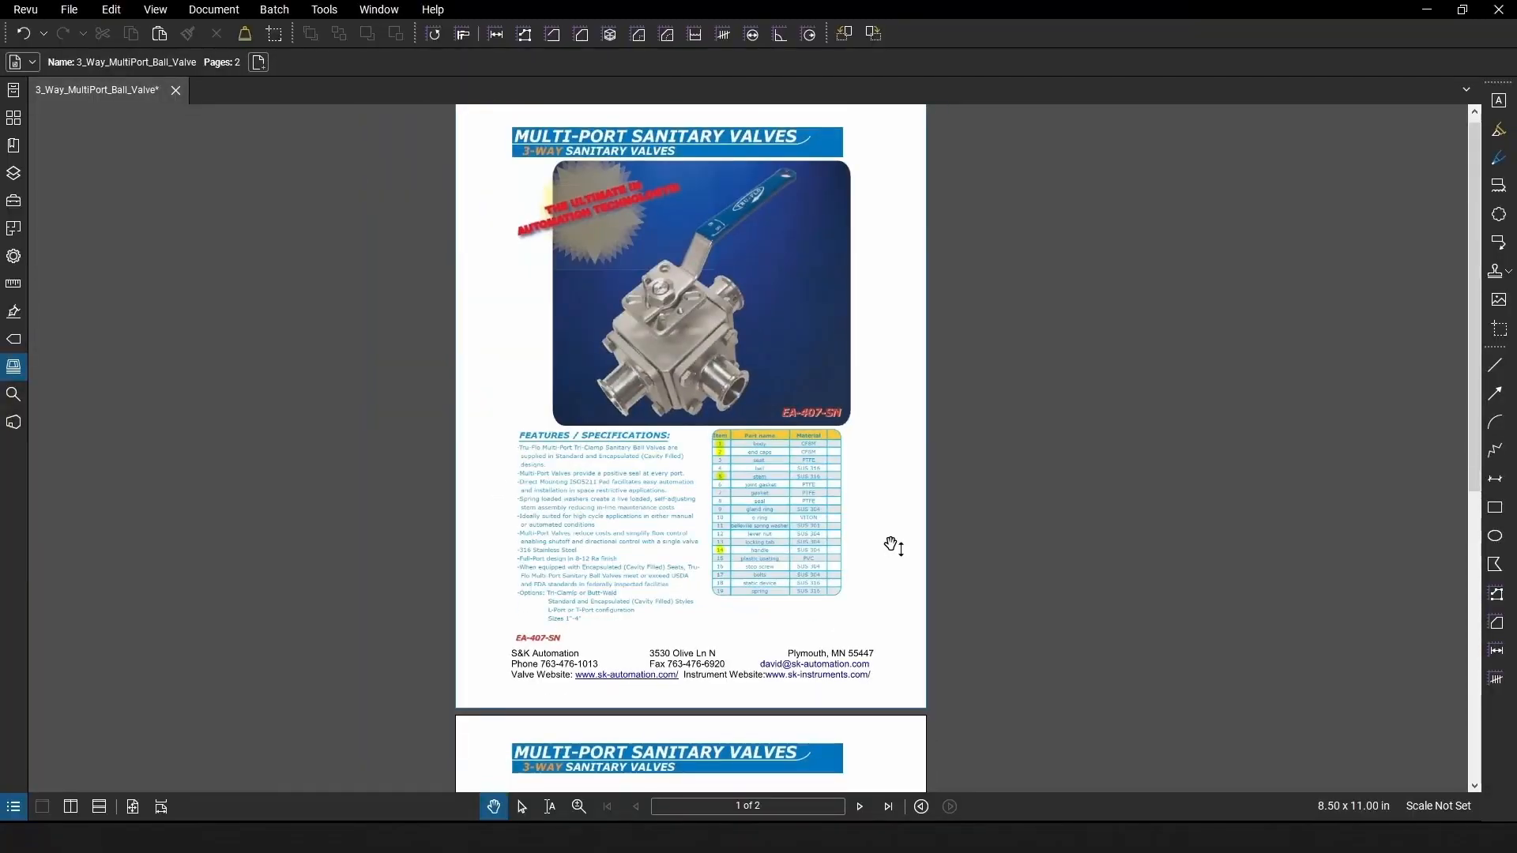
scroll(887, 542, "up", 6)
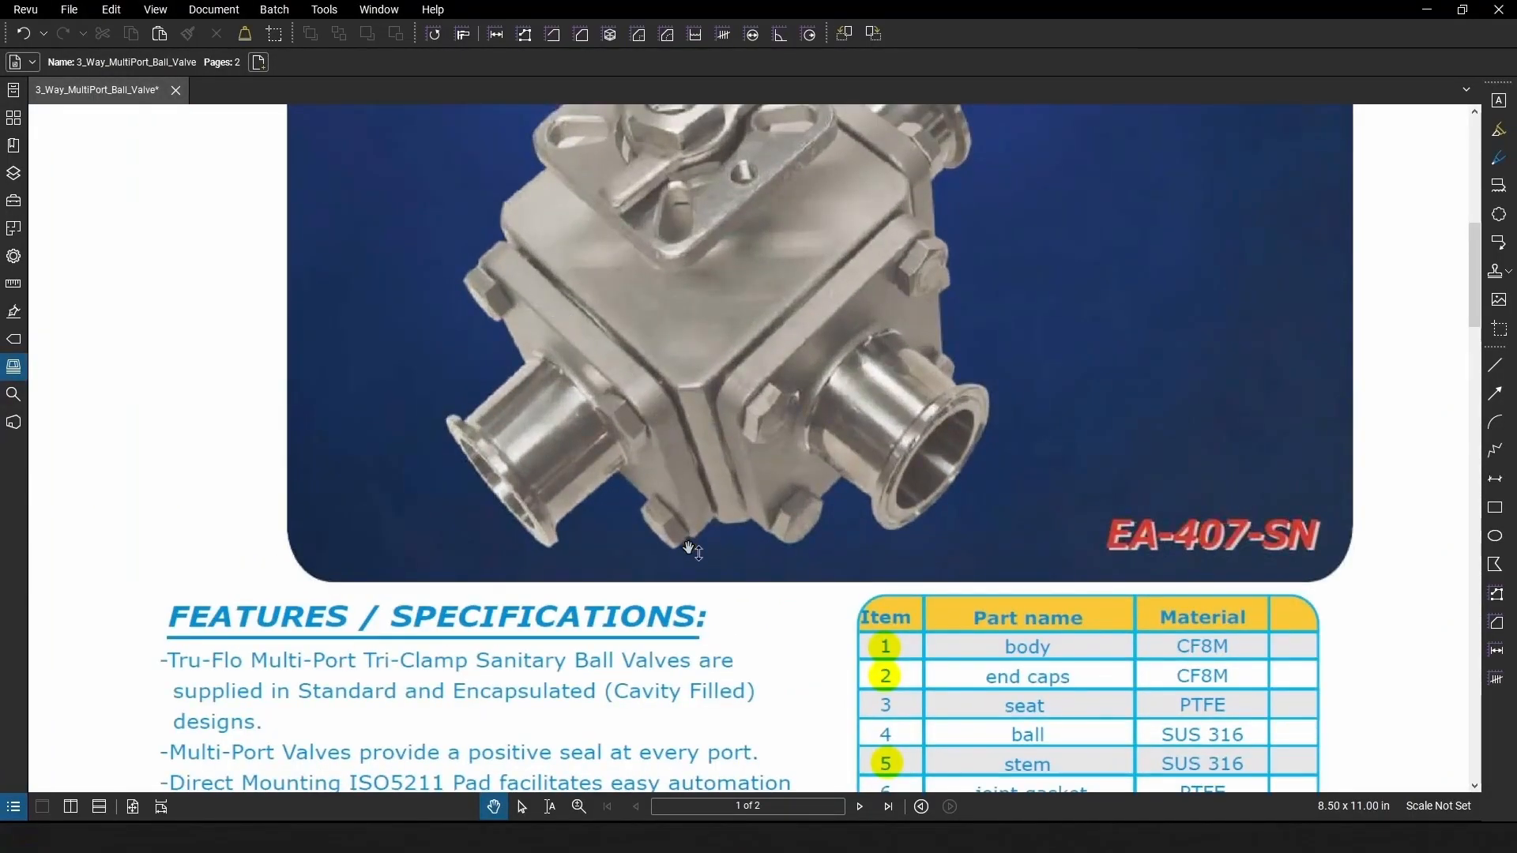
scroll(522, 278, "up", 3)
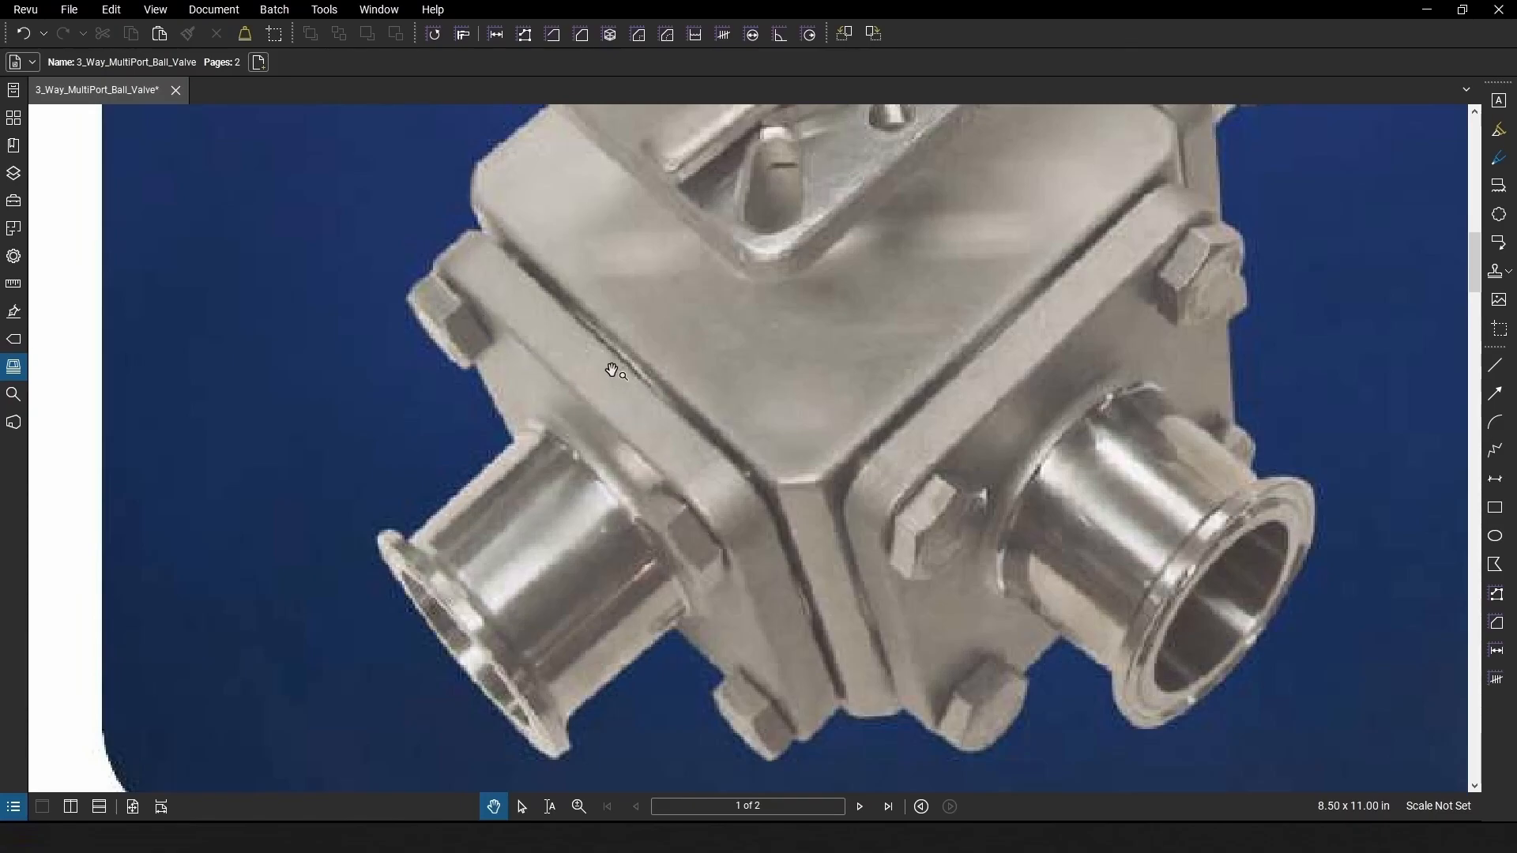
scroll(613, 371, "down", 3)
scroll(613, 371, "down", 2)
left_click_drag(951, 12, 1516, 260)
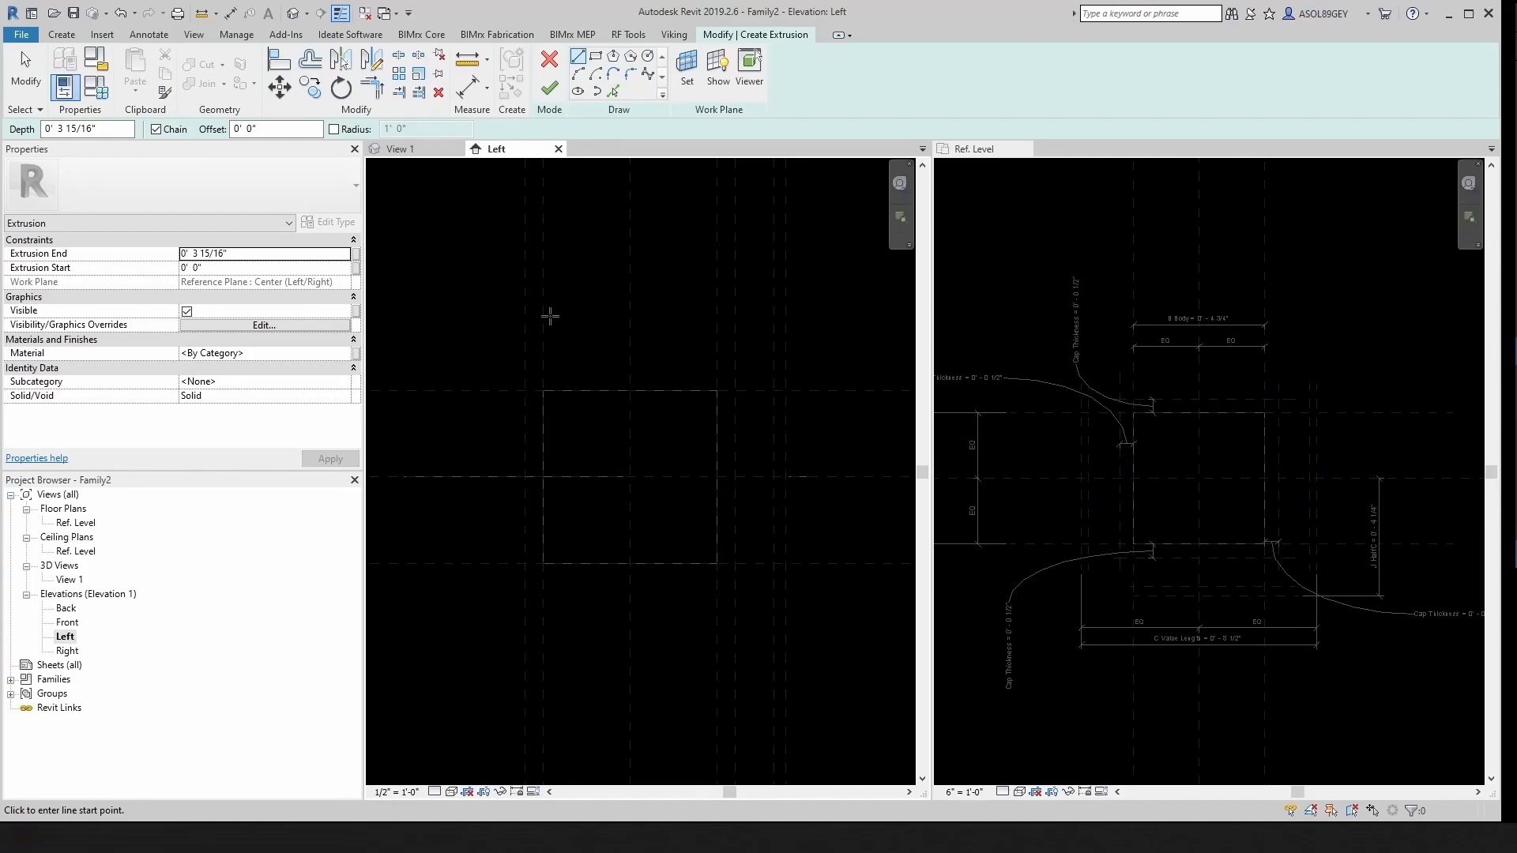
key("Escape")
key("Escape")
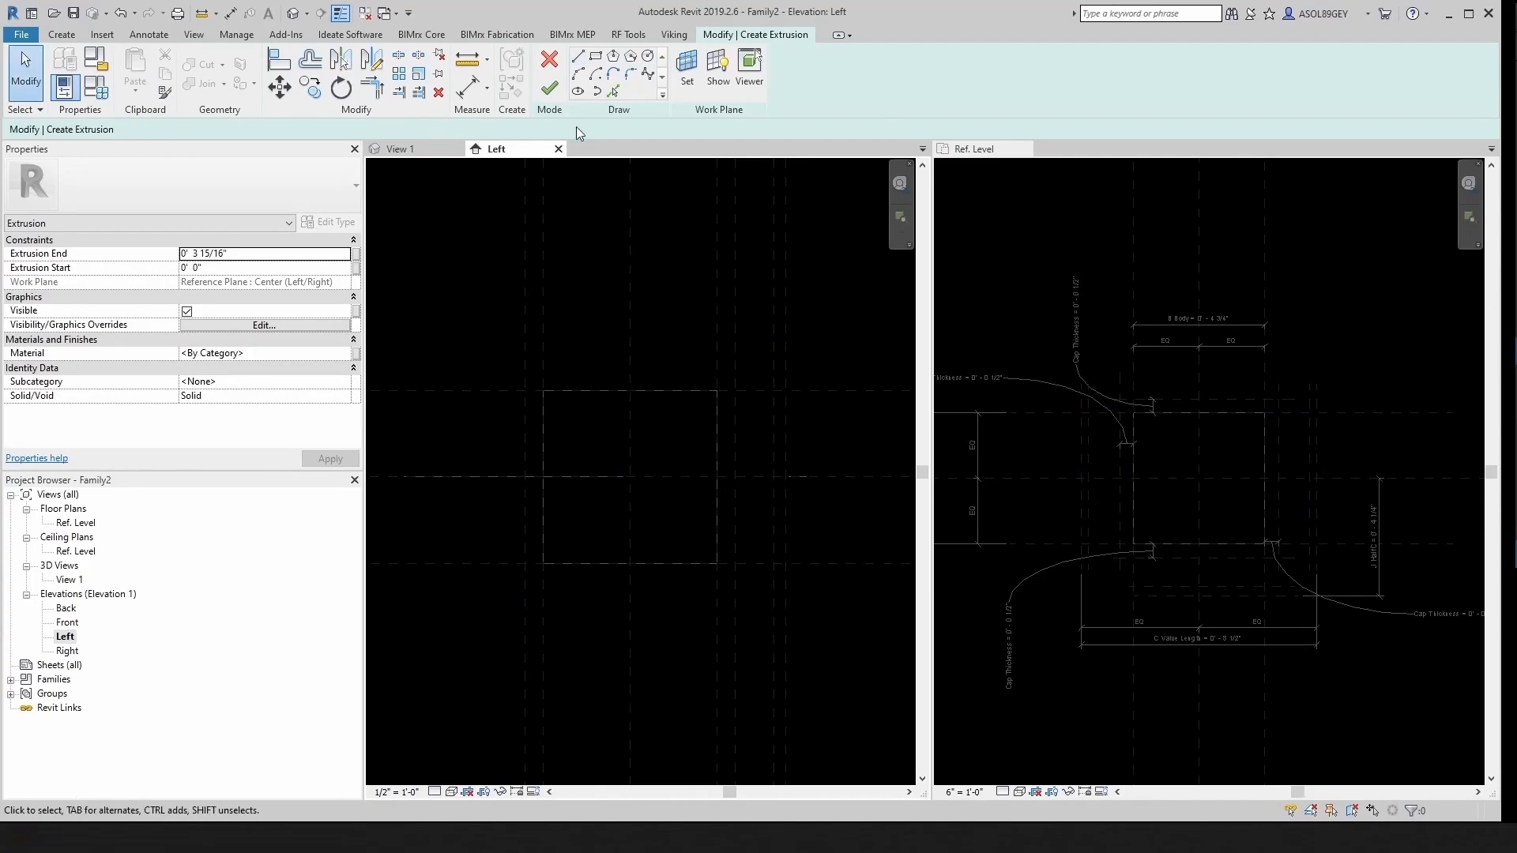
left_click(549, 88)
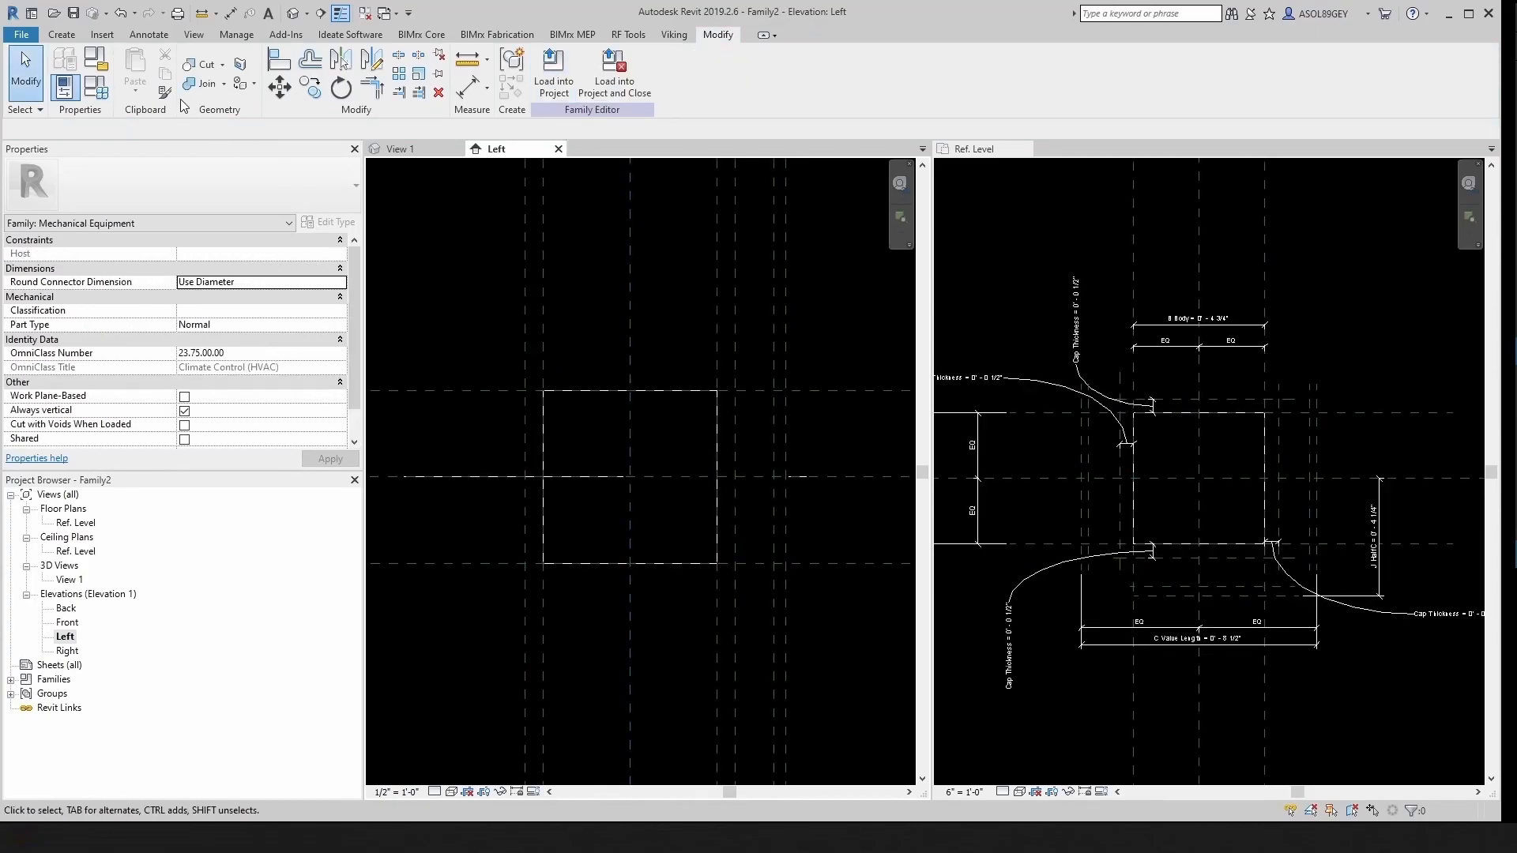
Step: Start a new extrusion in the Left elevation with the reference plane Body Left as its work plane
left_click(61, 35)
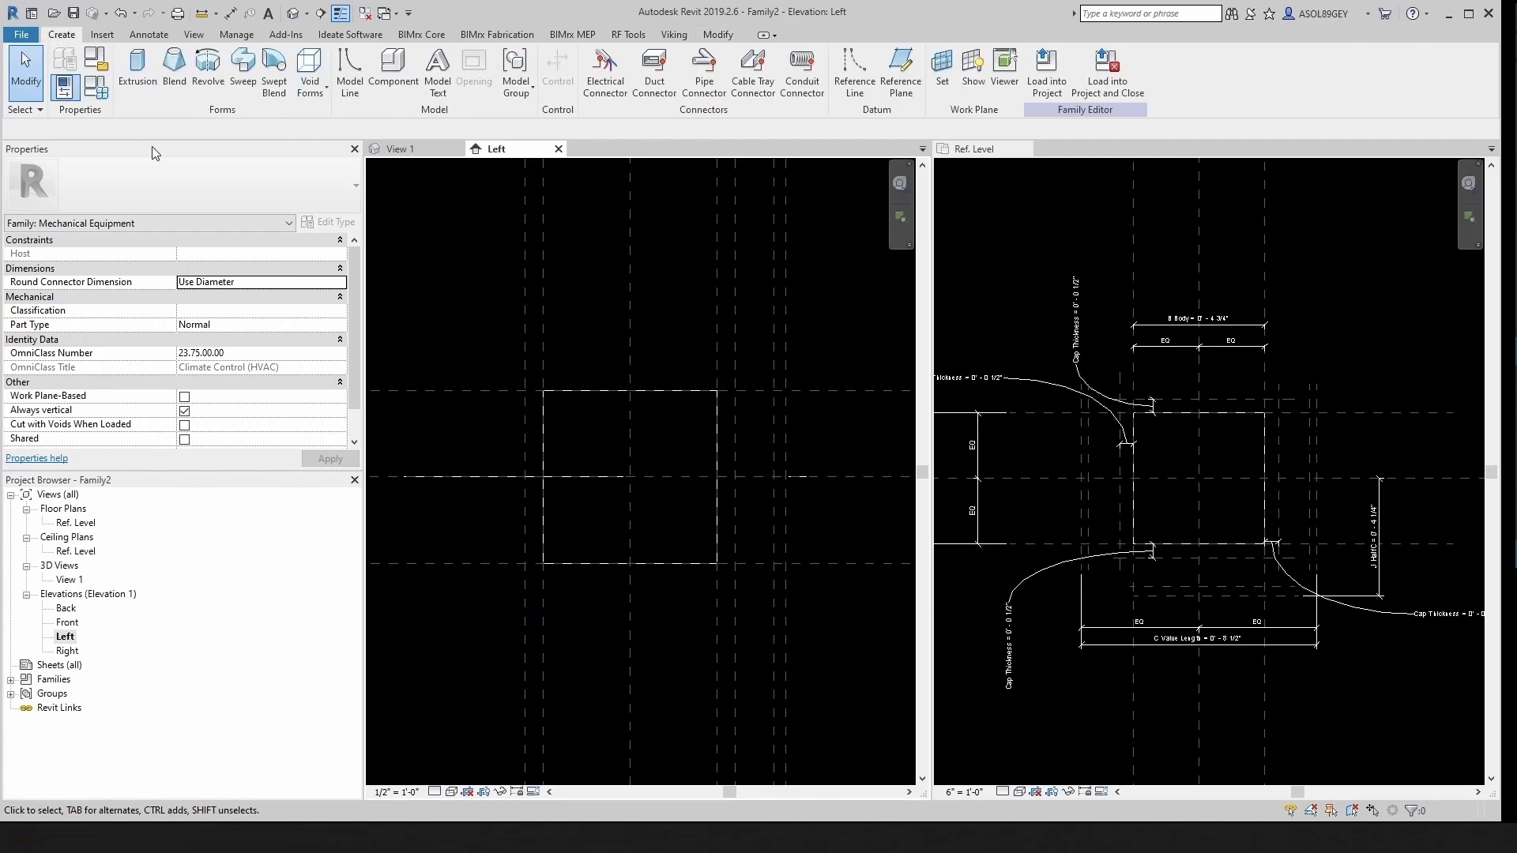
left_click(137, 67)
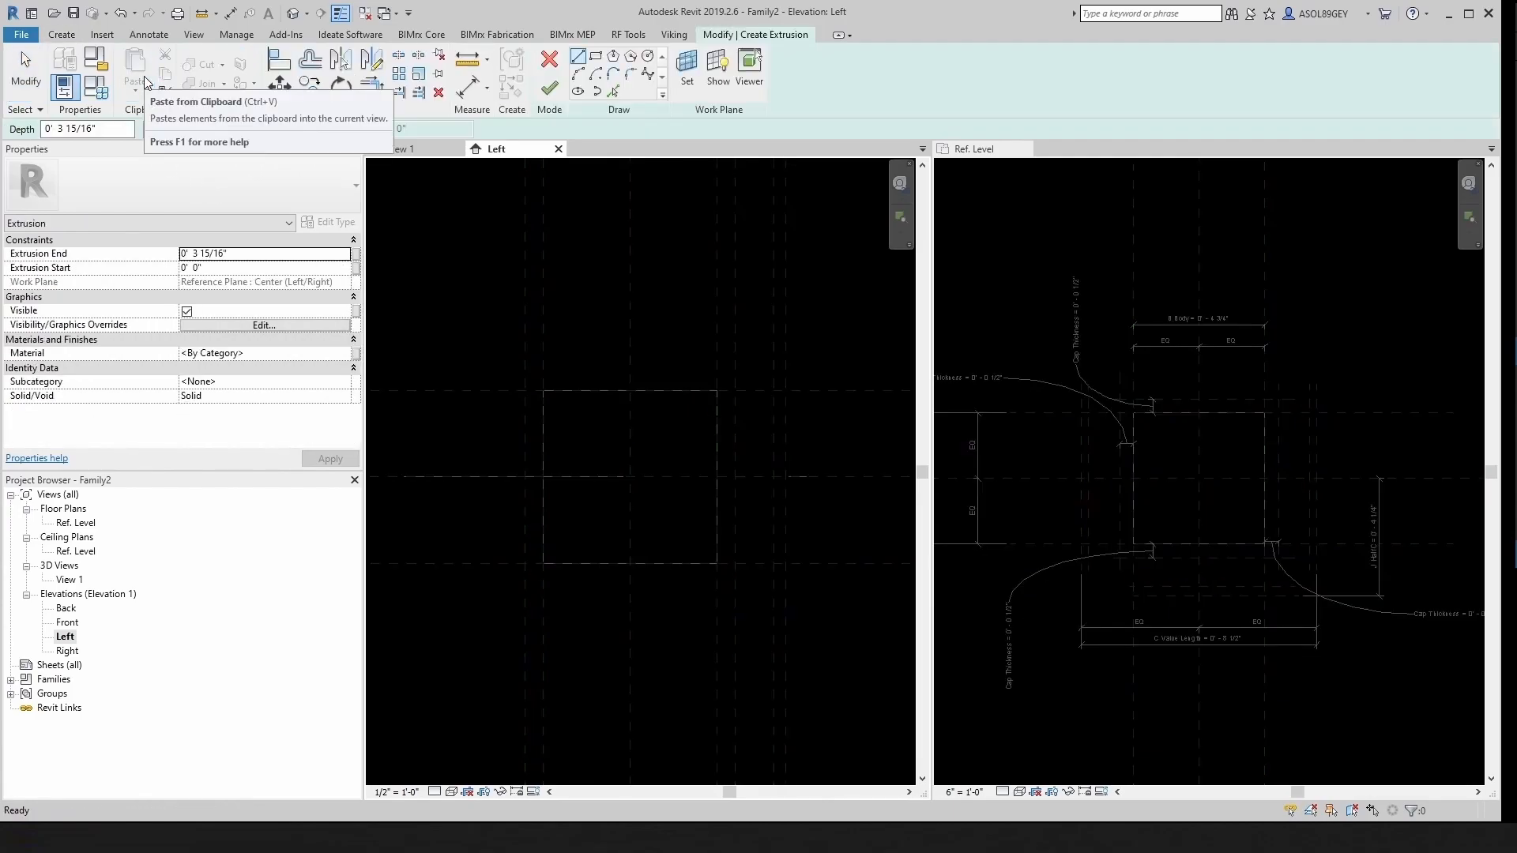
left_click(687, 75)
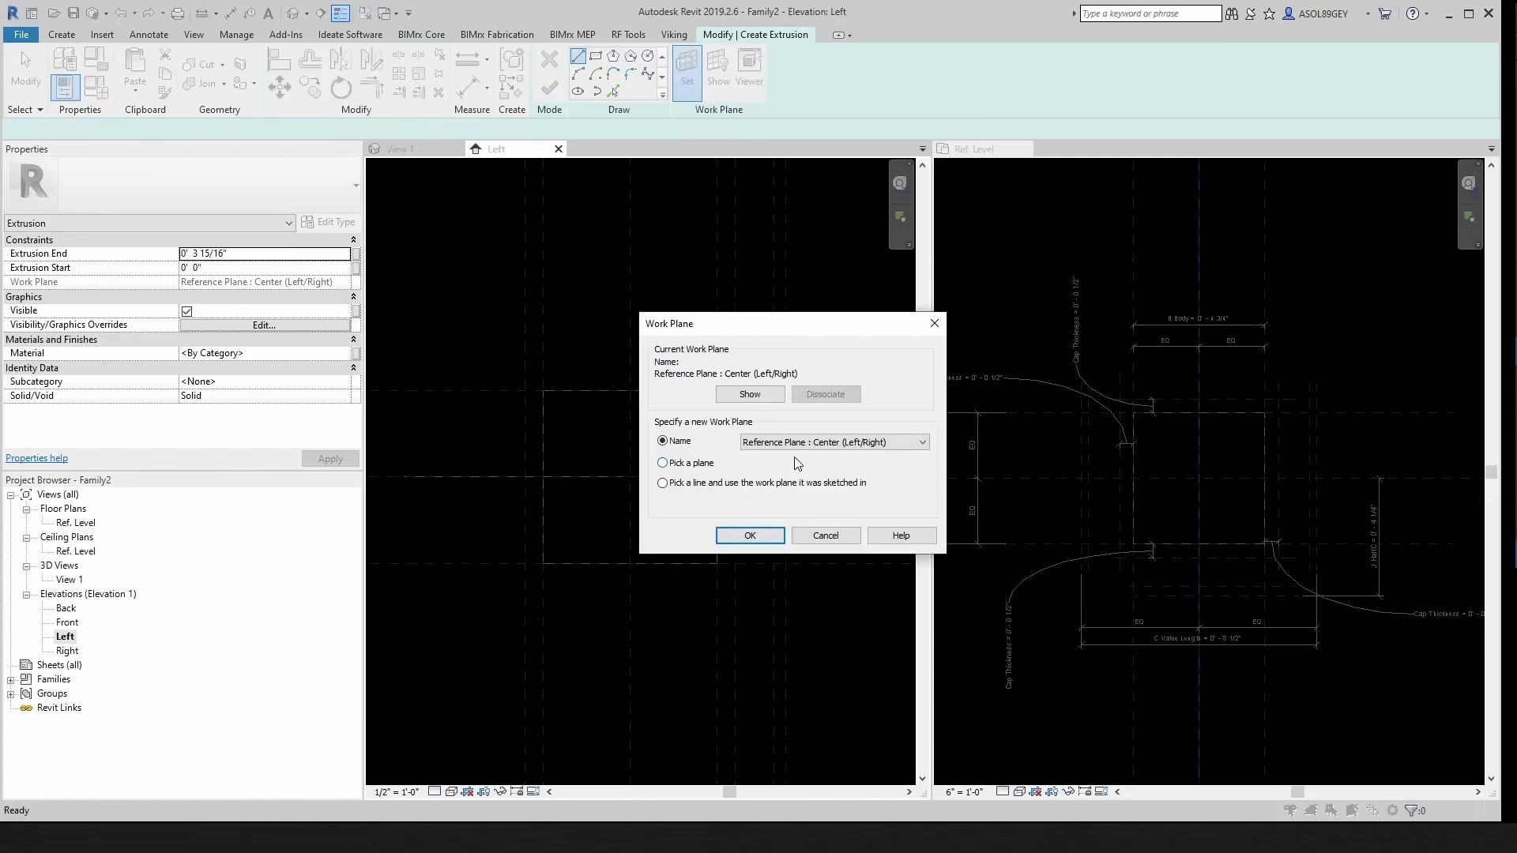
left_click(794, 445)
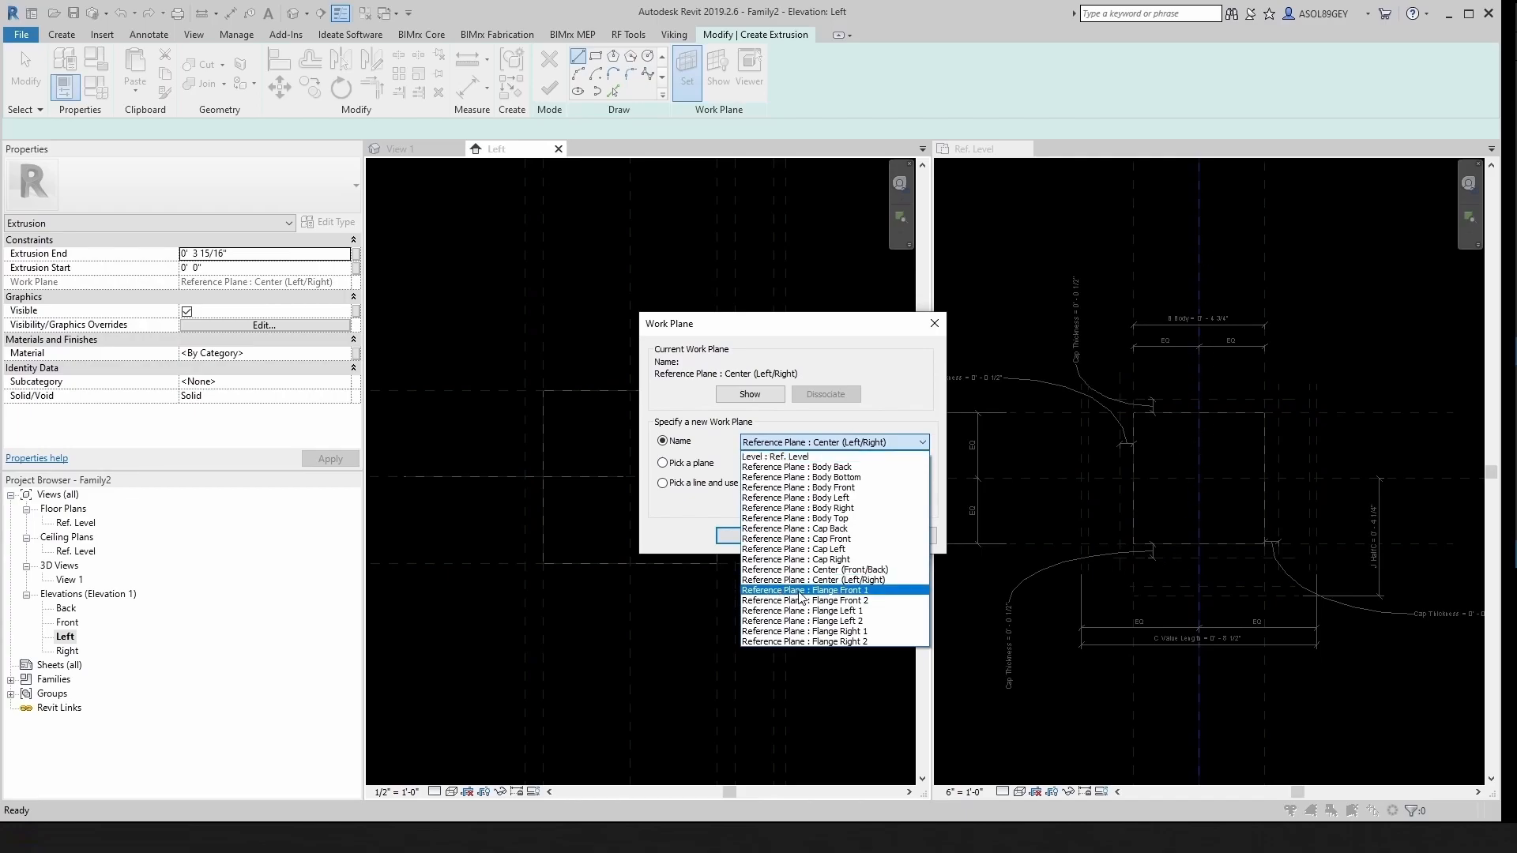
left_click(848, 499)
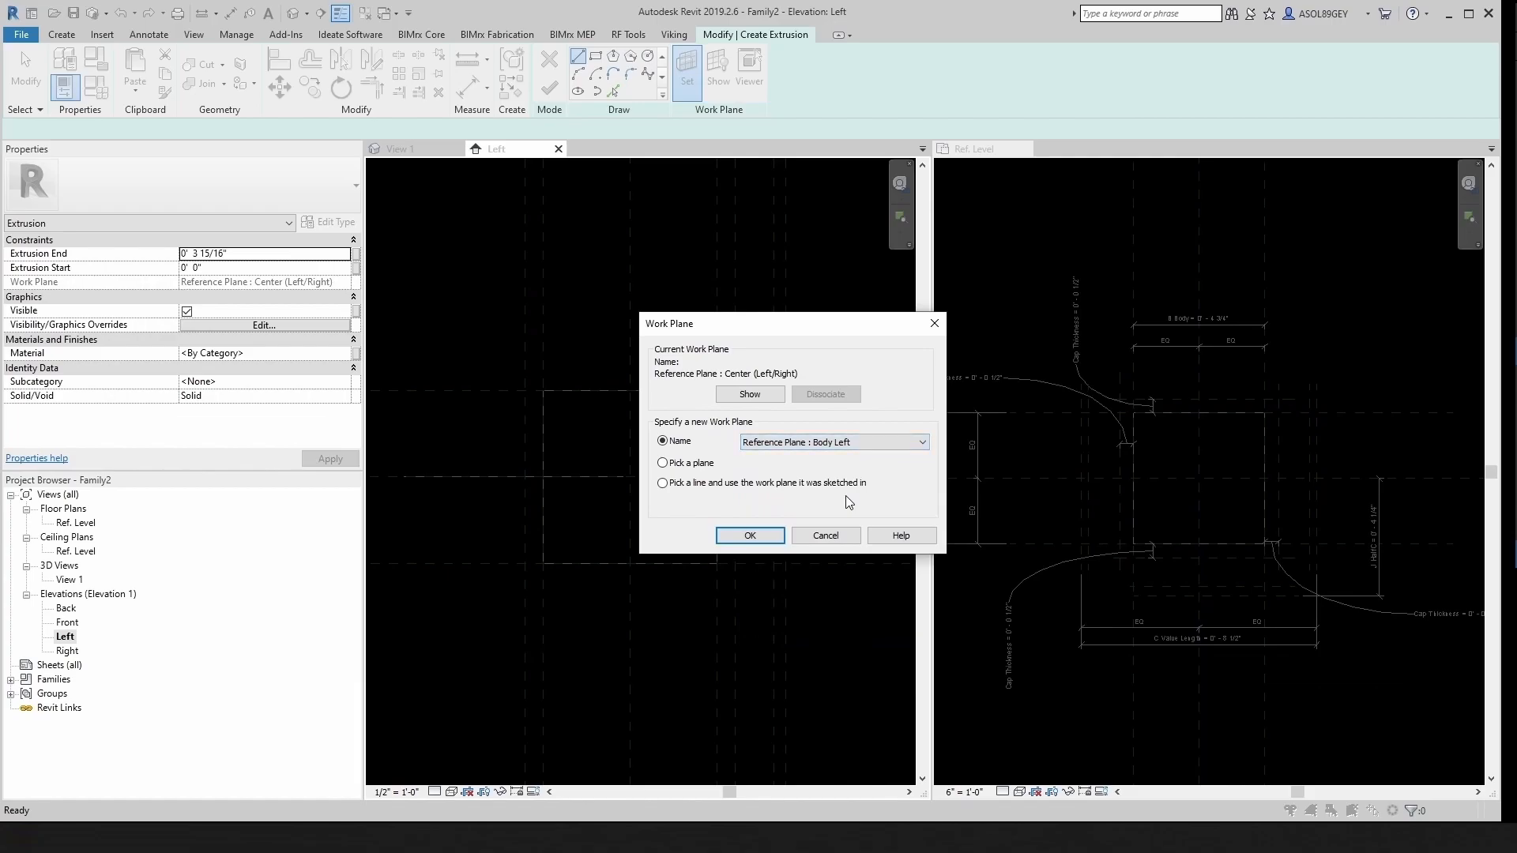
left_click(766, 539)
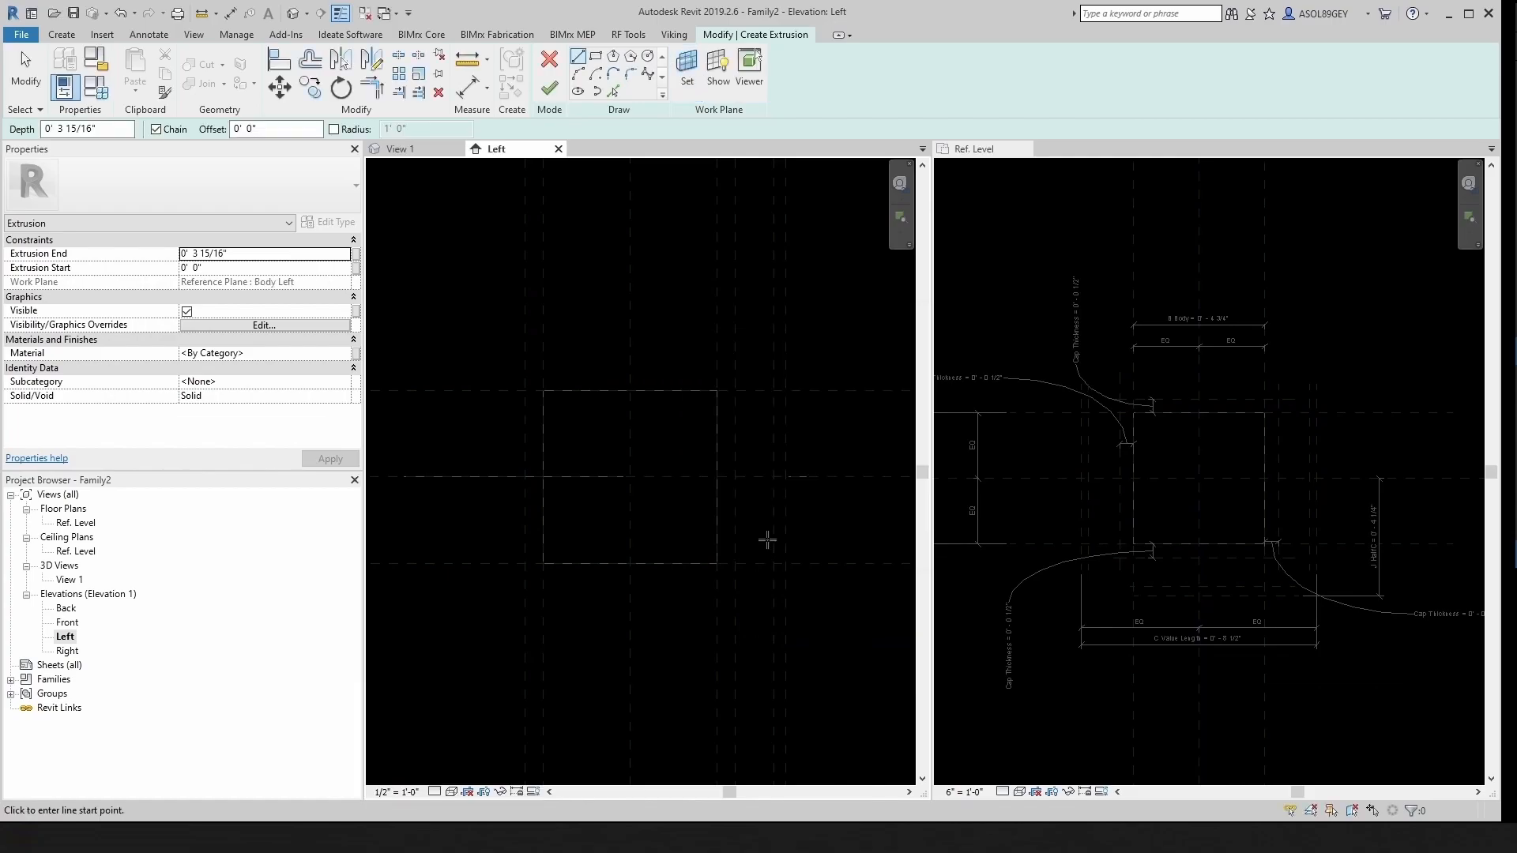
Step: Sketch a square cap profile about 3 inches on each side inside the valve body outline
left_click(595, 56)
left_click(593, 424)
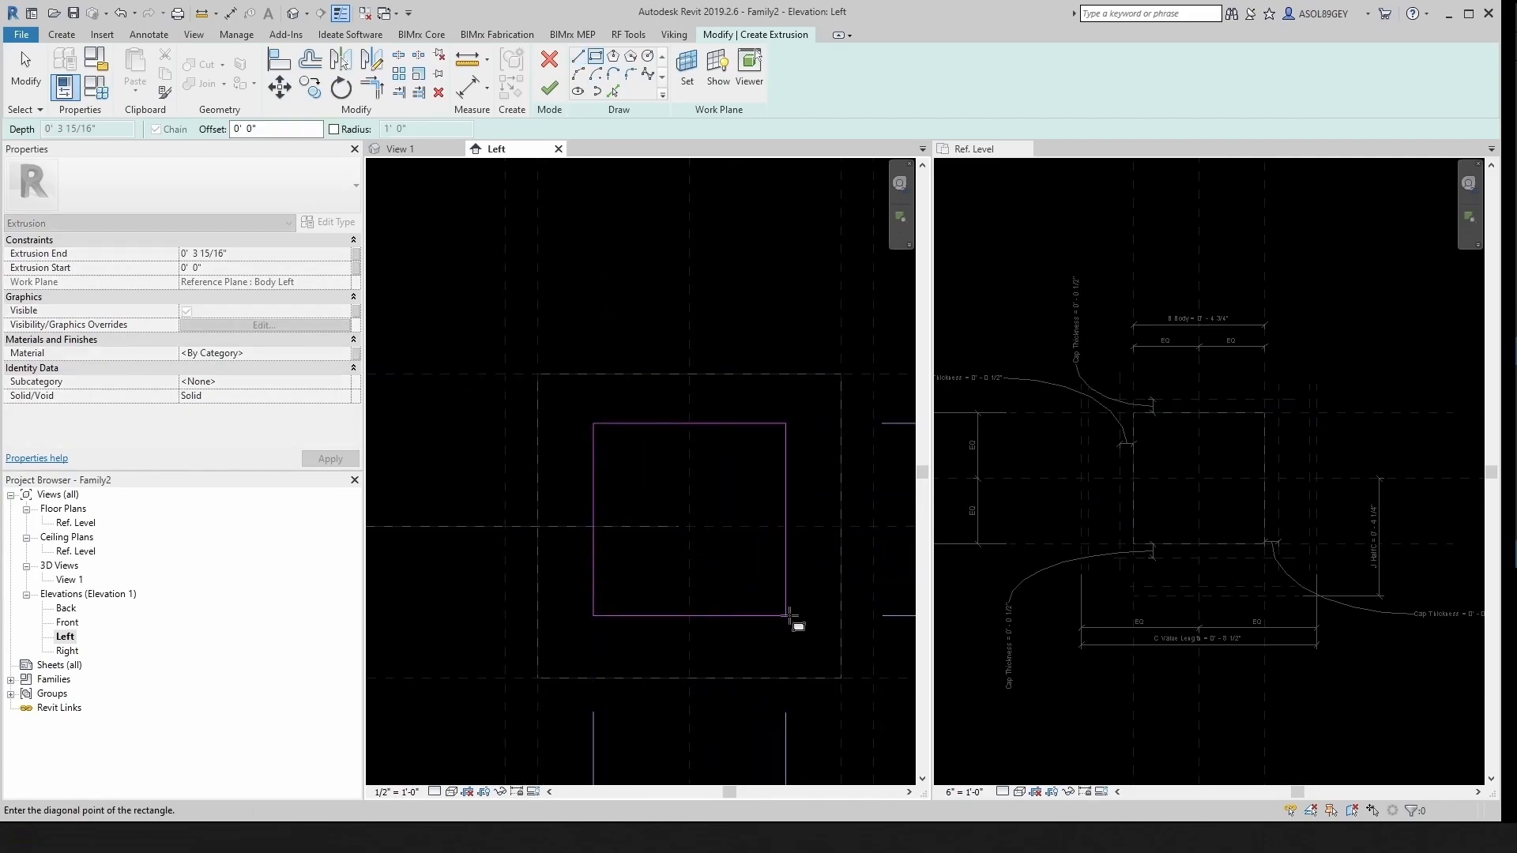
left_click(786, 615)
scroll(664, 589, "down", 1)
scroll(675, 584, "down", 2)
key("Escape")
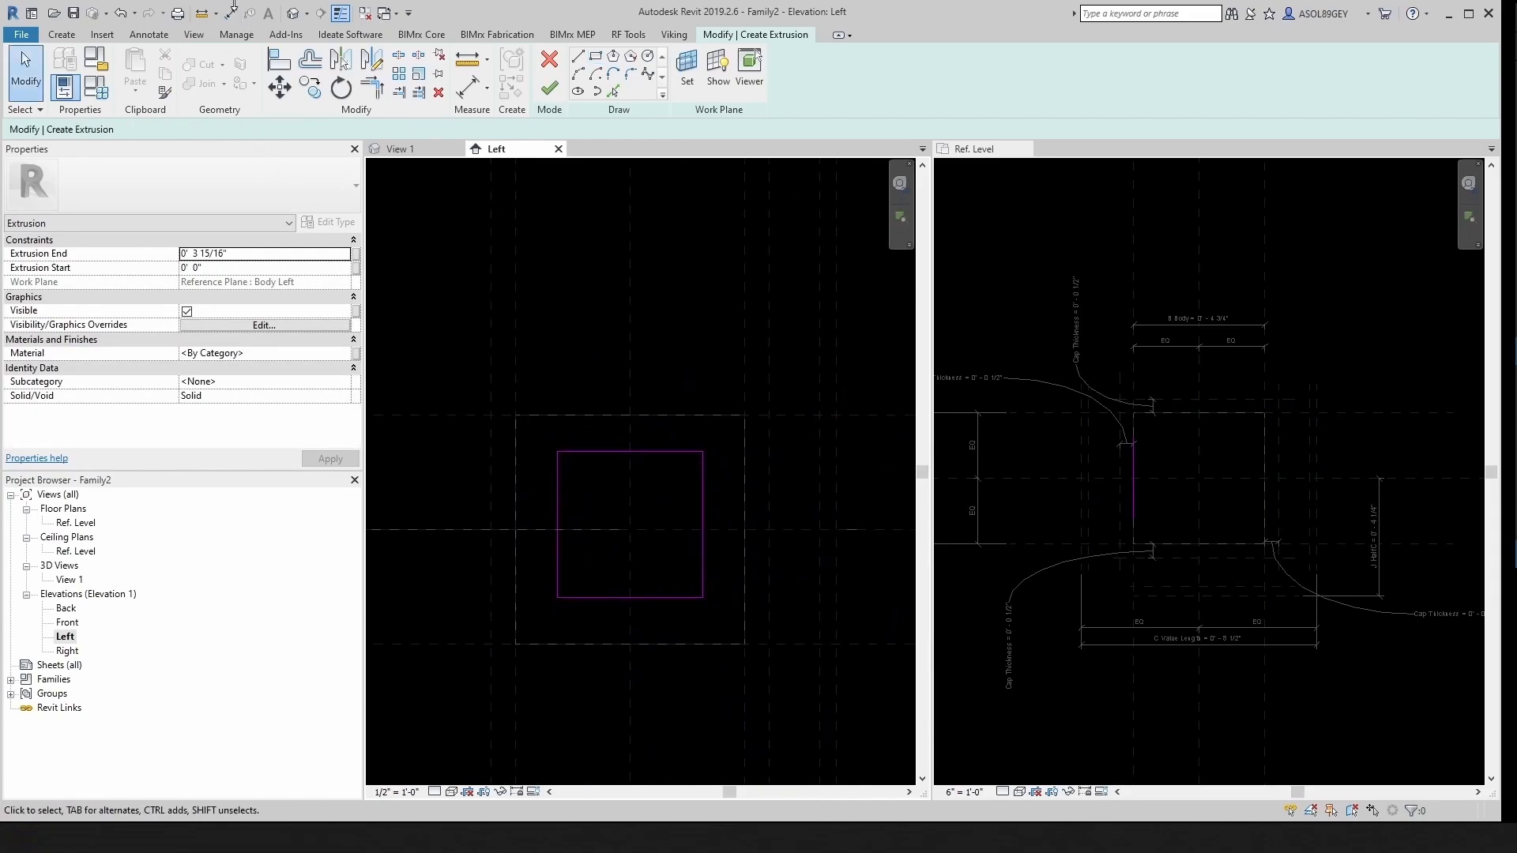
Step: Add an aligned dimension between the cap profile's upper line and the top of the valve body
left_click(230, 13)
scroll(567, 449, "up", 3)
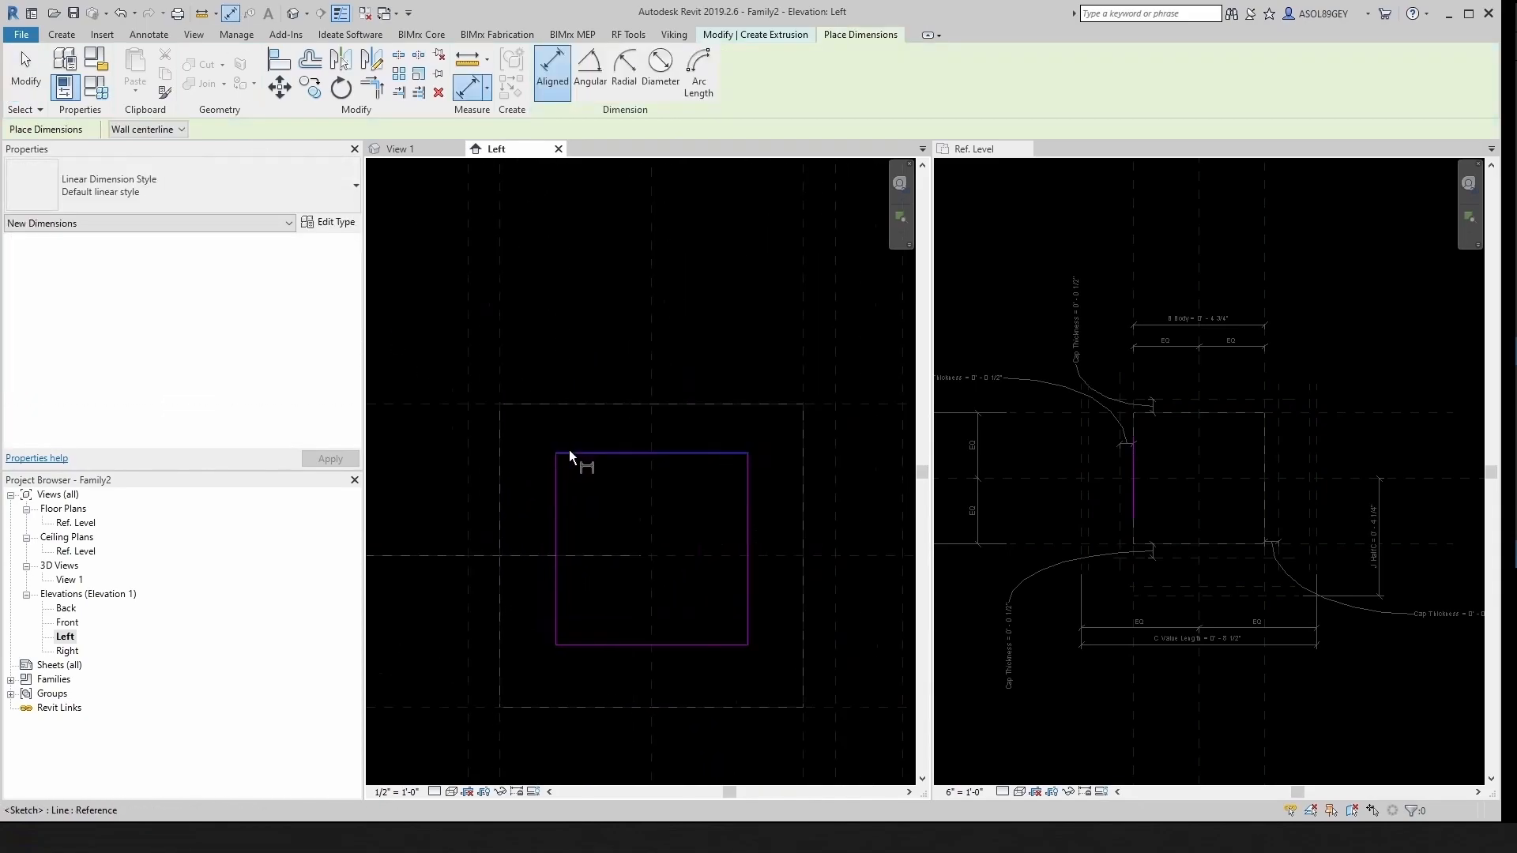
left_click(610, 391)
scroll(609, 451, "down", 1)
scroll(604, 436, "down", 2)
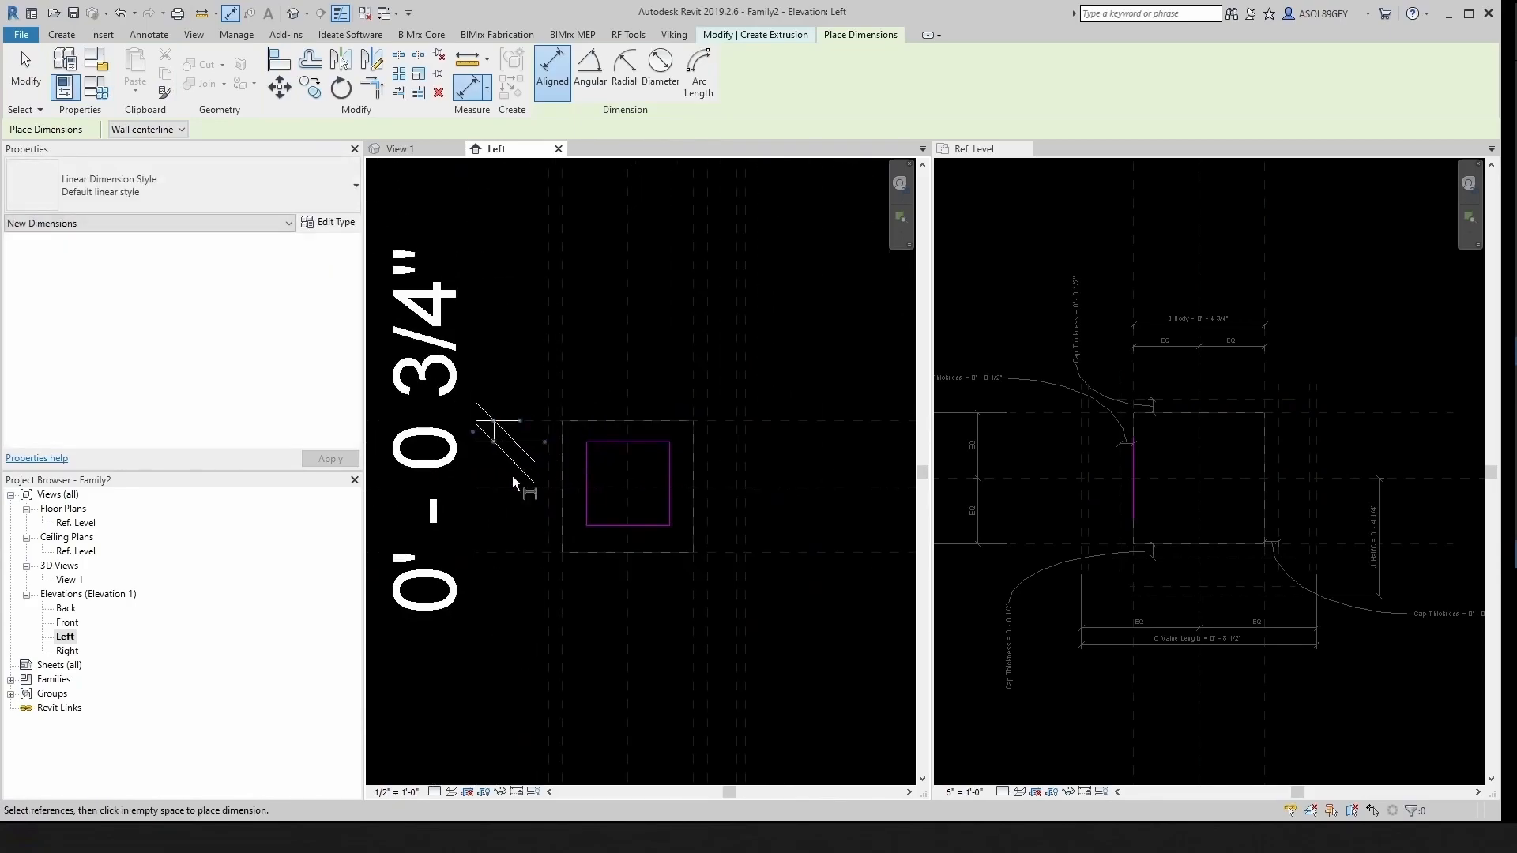
Step: Set the Left elevation's view scale to 6" = 1'-0"
left_click(396, 792)
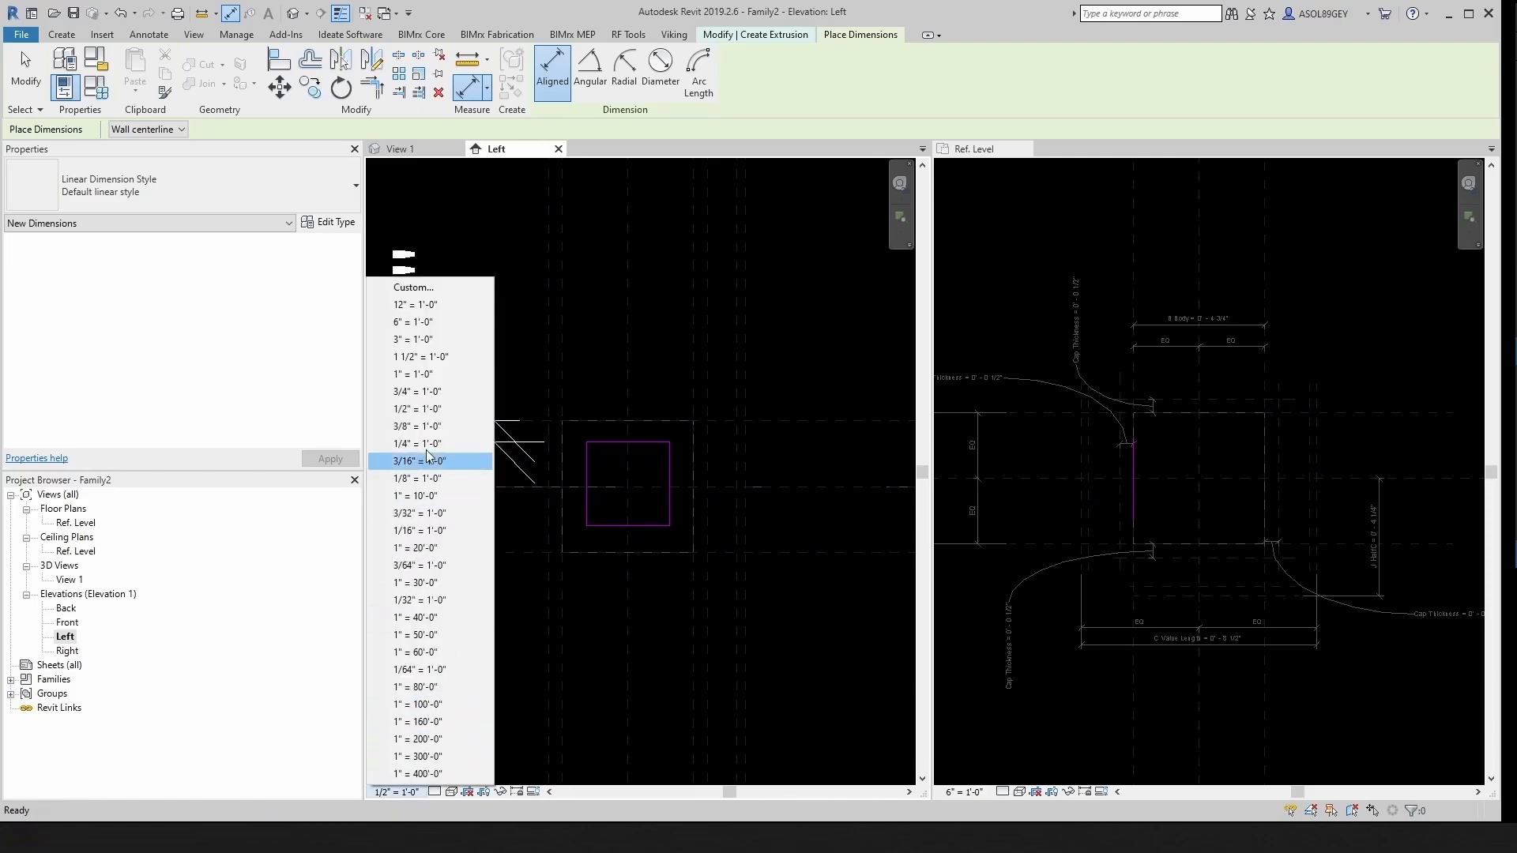
left_click(403, 324)
key("Escape")
scroll(507, 433, "up", 4)
scroll(510, 453, "down", 3)
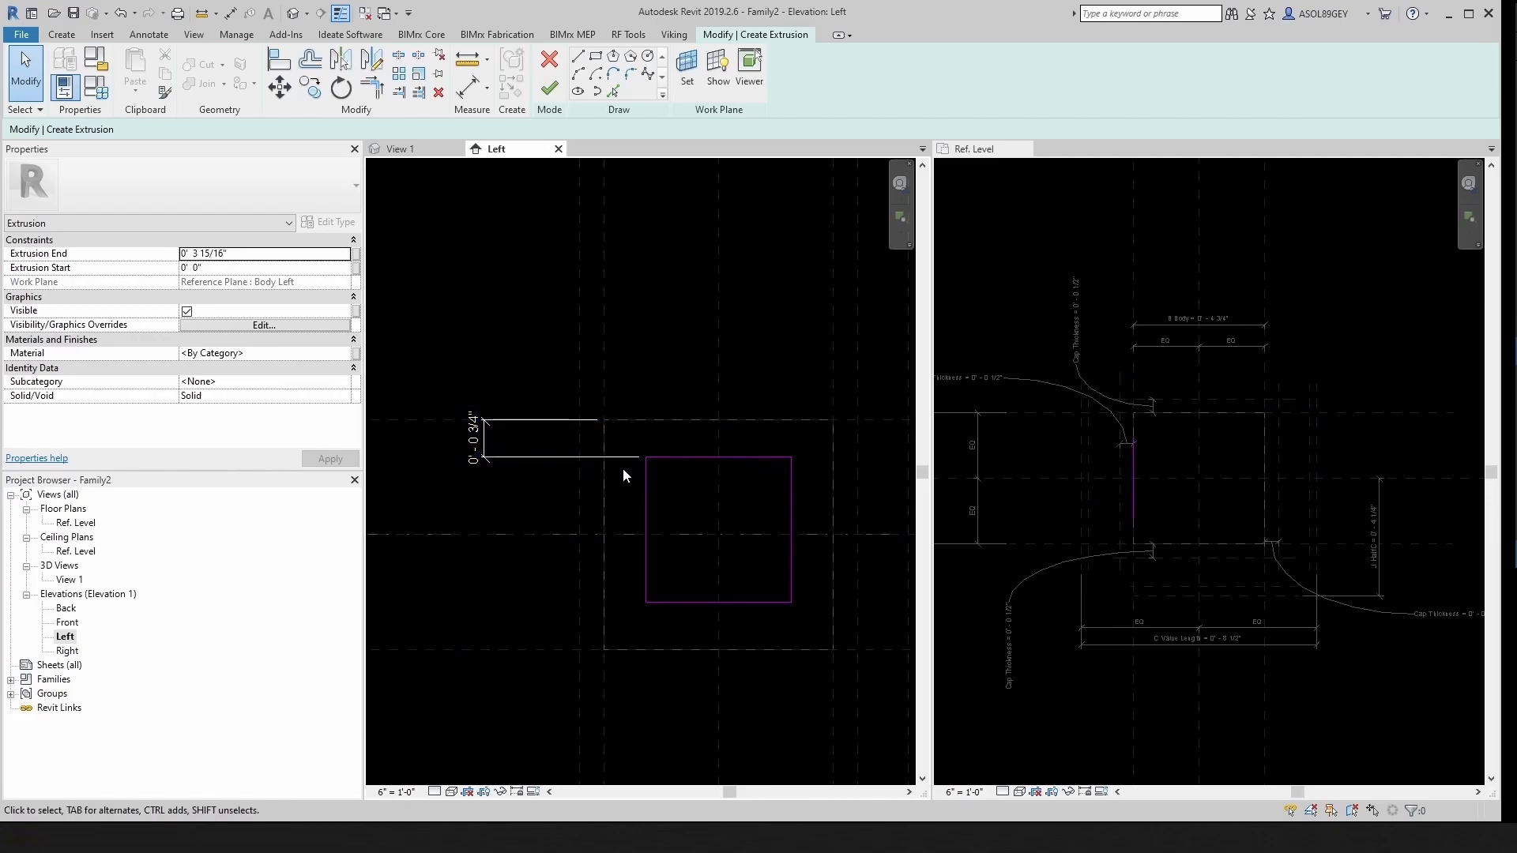
scroll(624, 468, "up", 1)
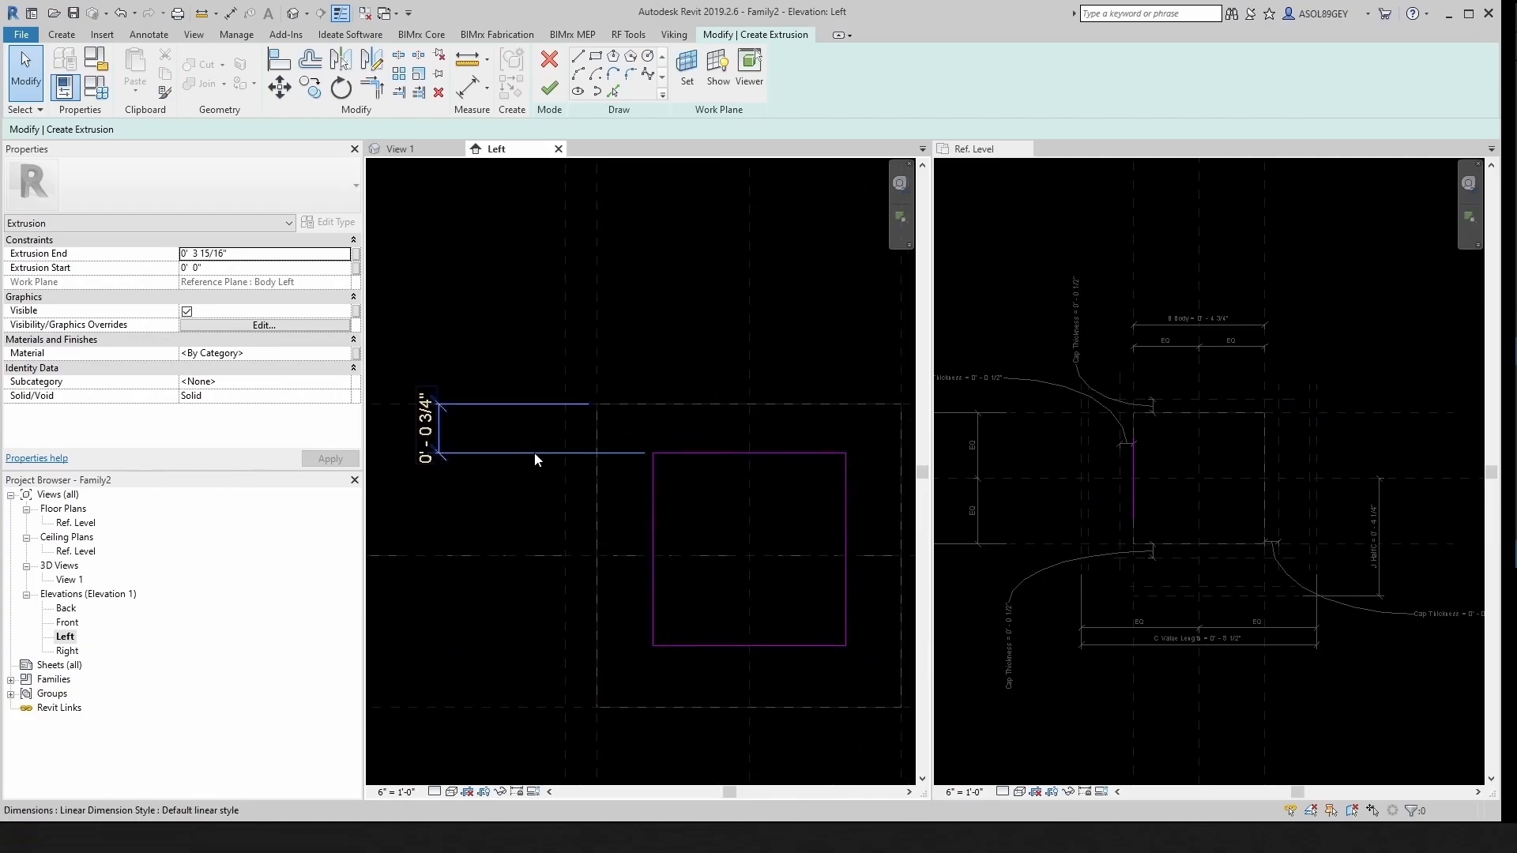
Step: Set the distance from the cap profile's upper line to the top of the valve body to 0.25"
left_click(703, 454)
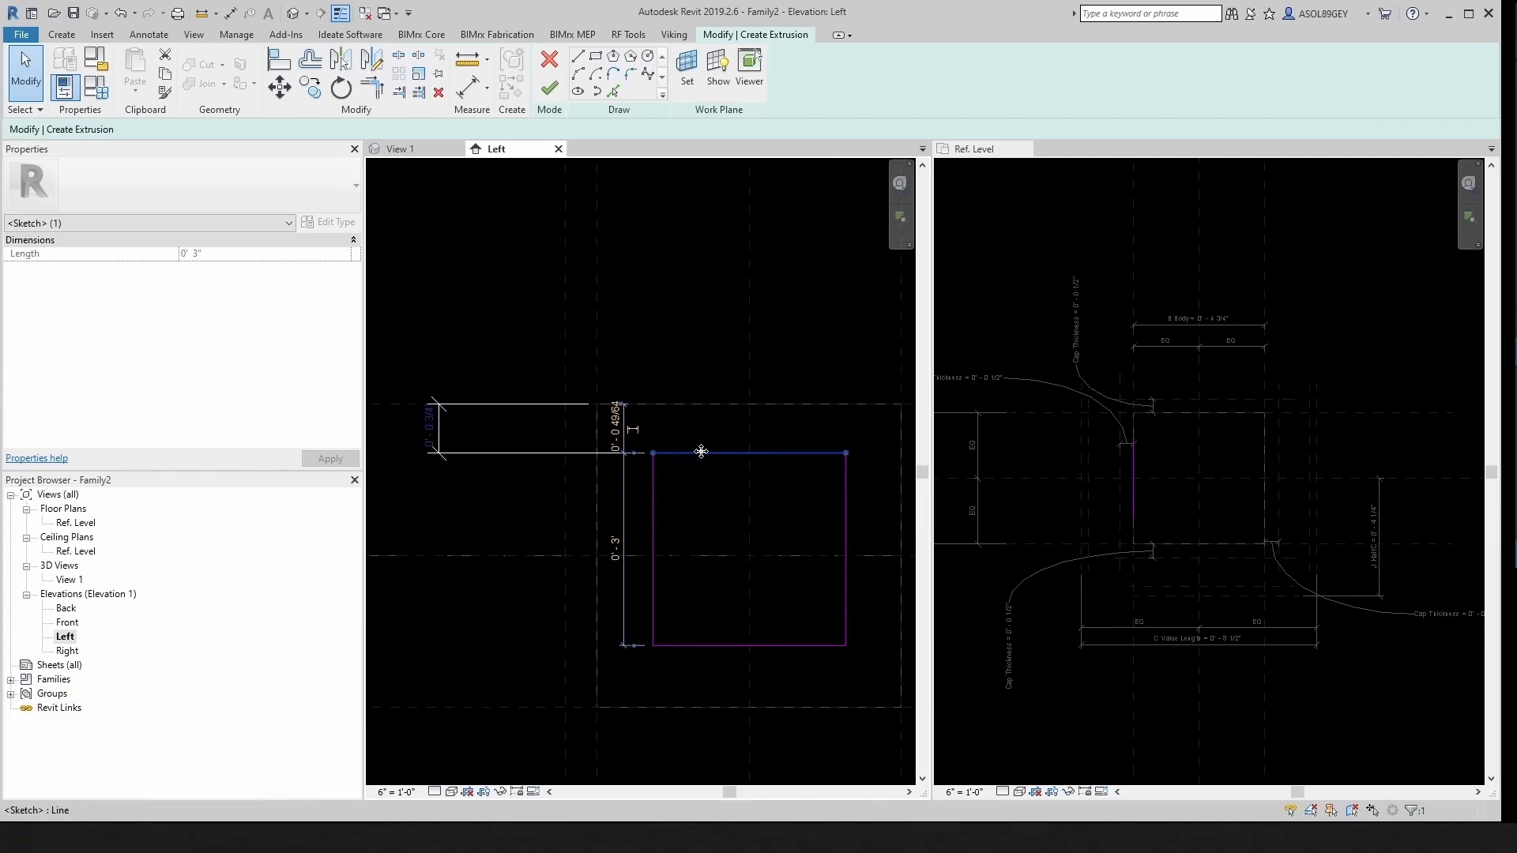
left_click(616, 425)
type("0.25")
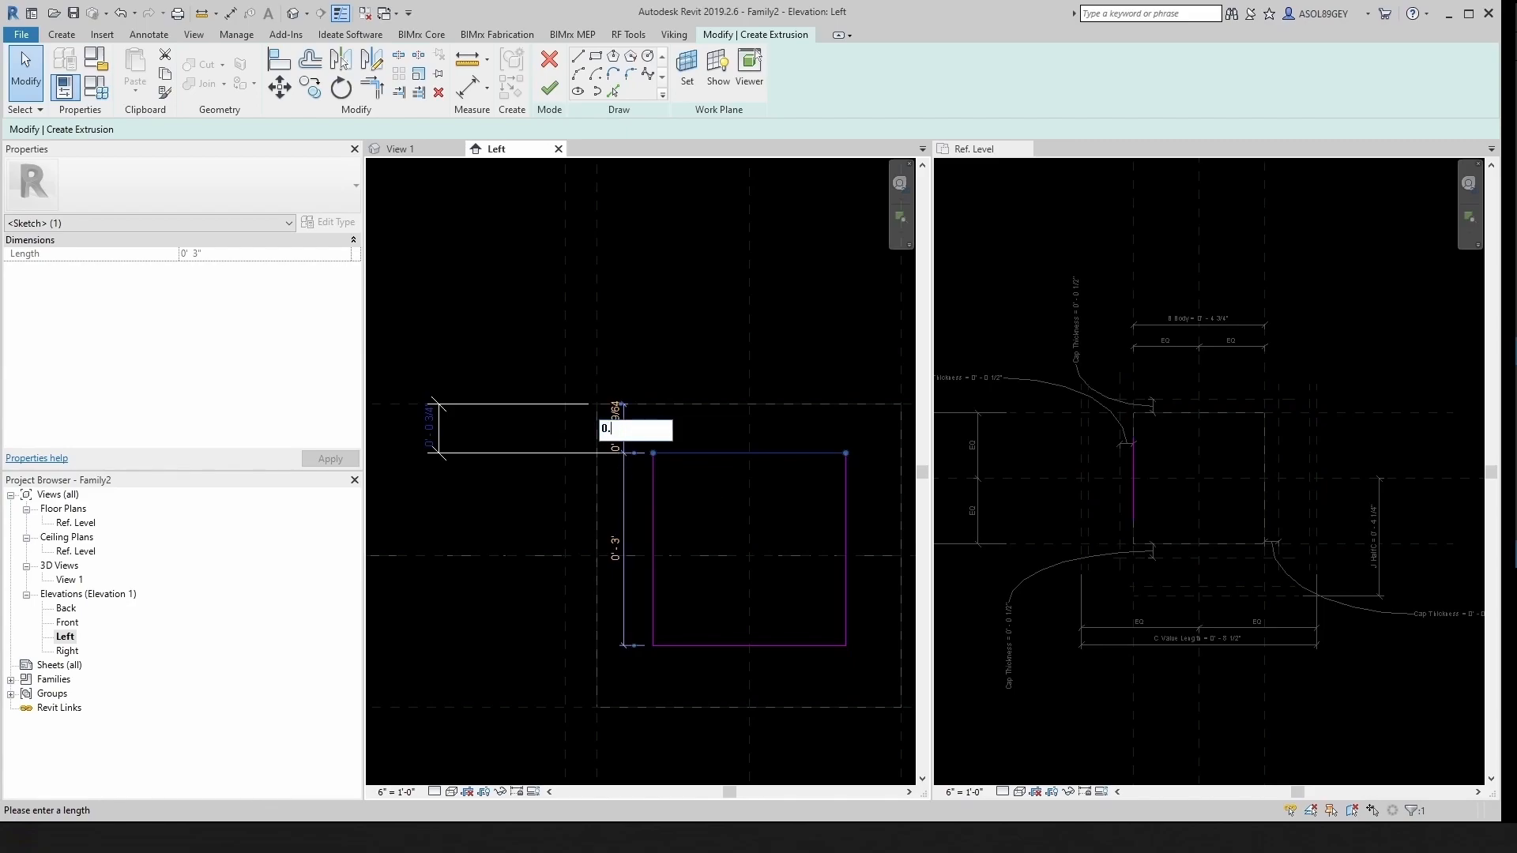
key("Return")
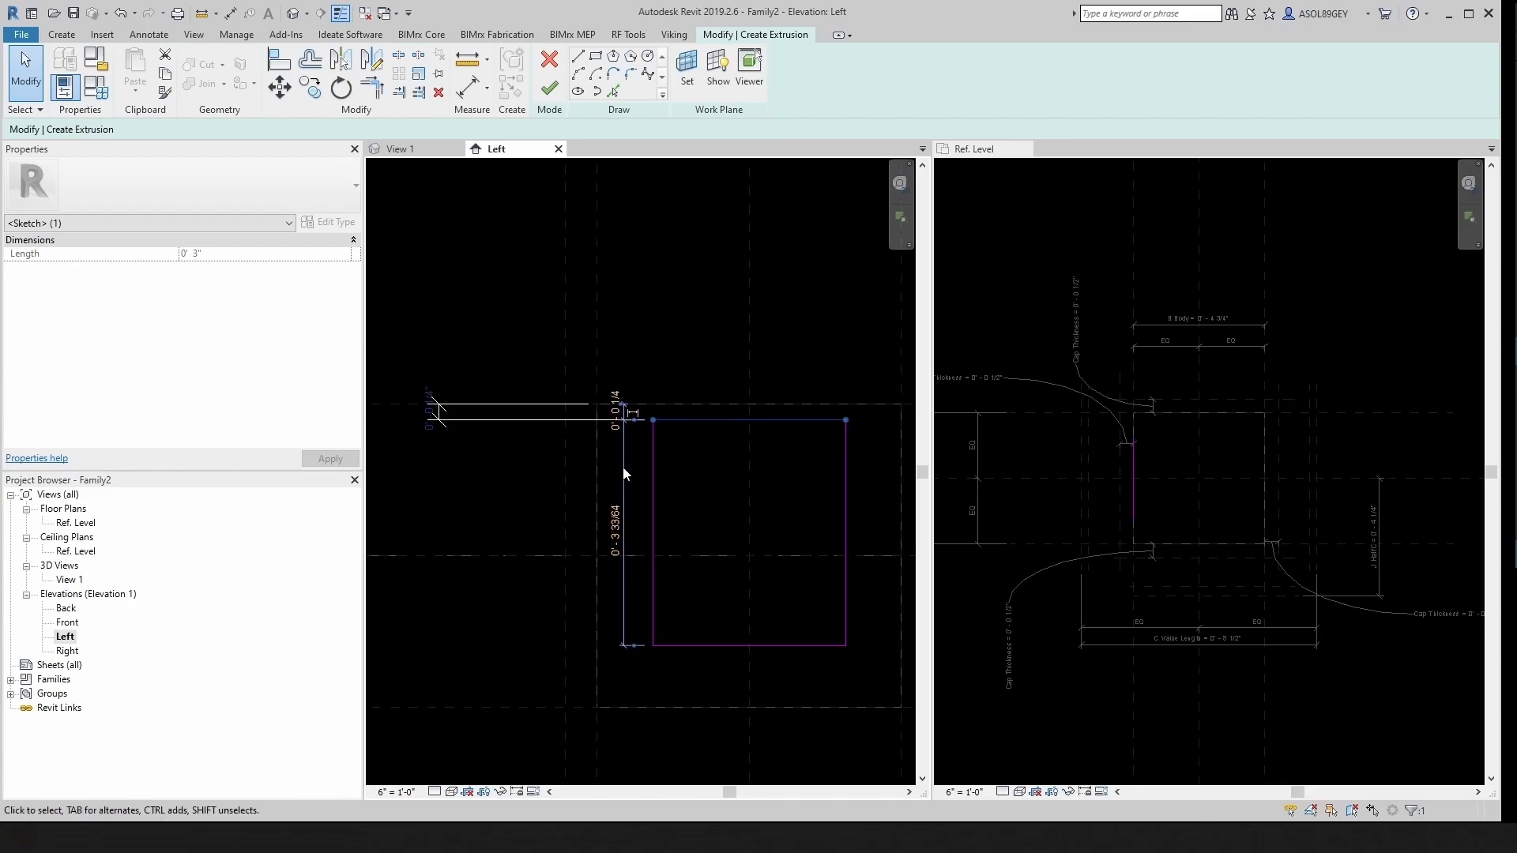
left_click(704, 610)
scroll(559, 497, "down", 2)
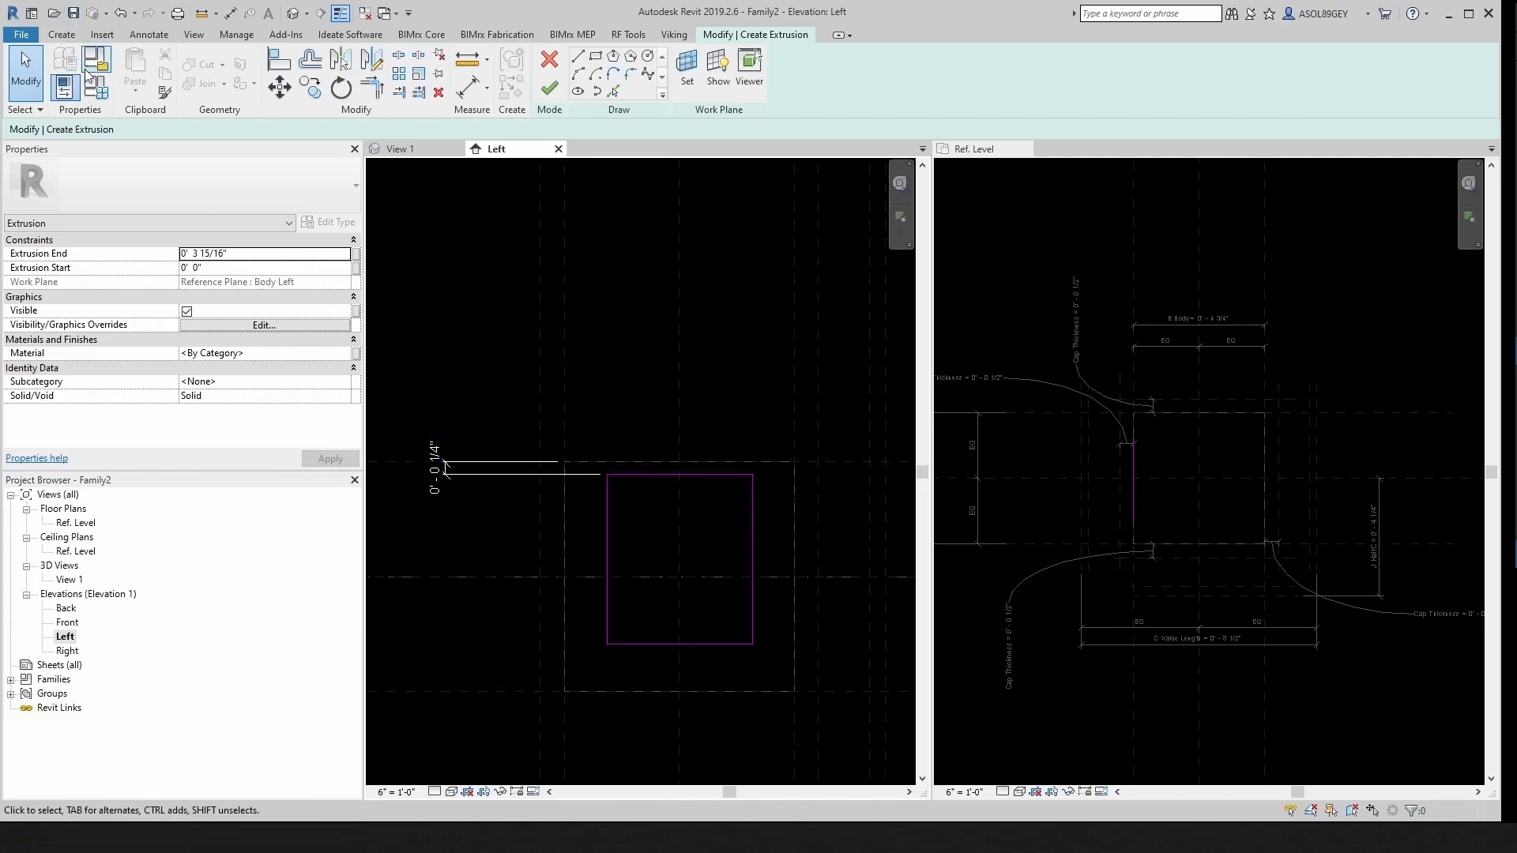
Step: Create a length type parameter named Cap Offset under Dimensions and set its value to 0.25"
left_click(101, 92)
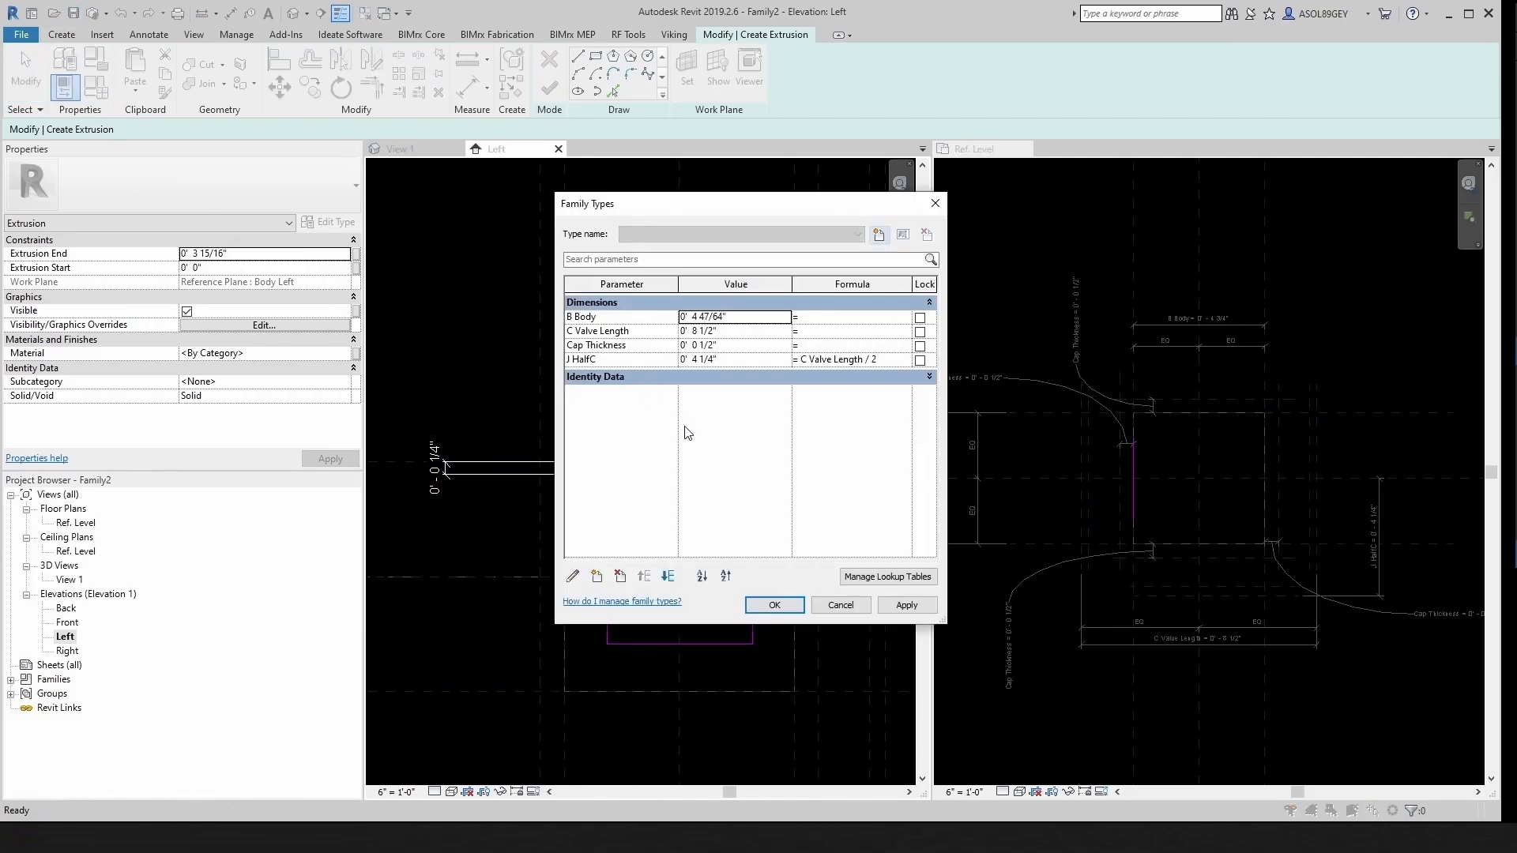
left_click(596, 576)
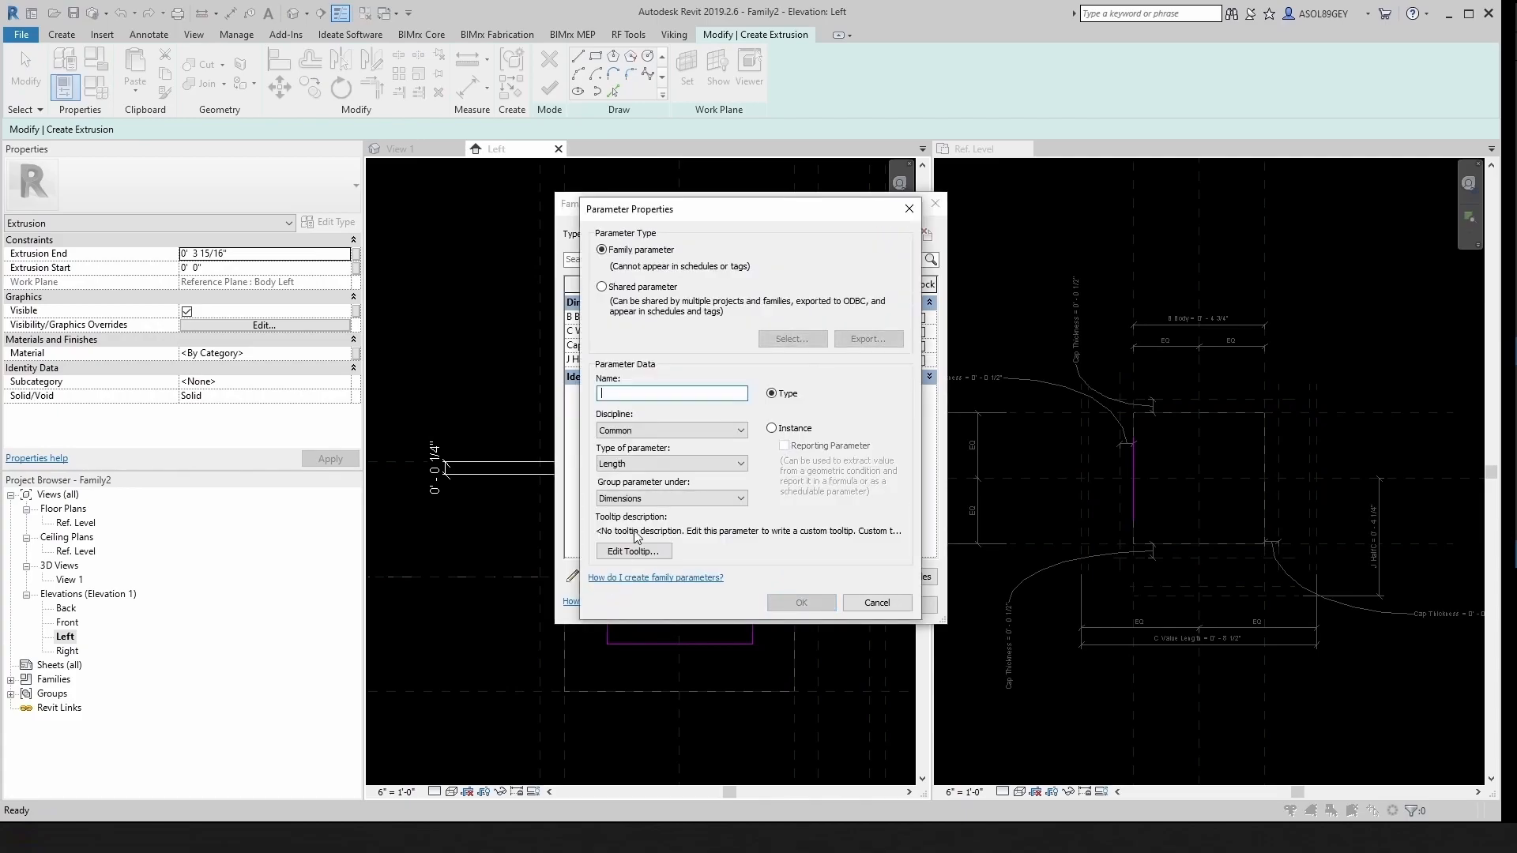
type("Ca")
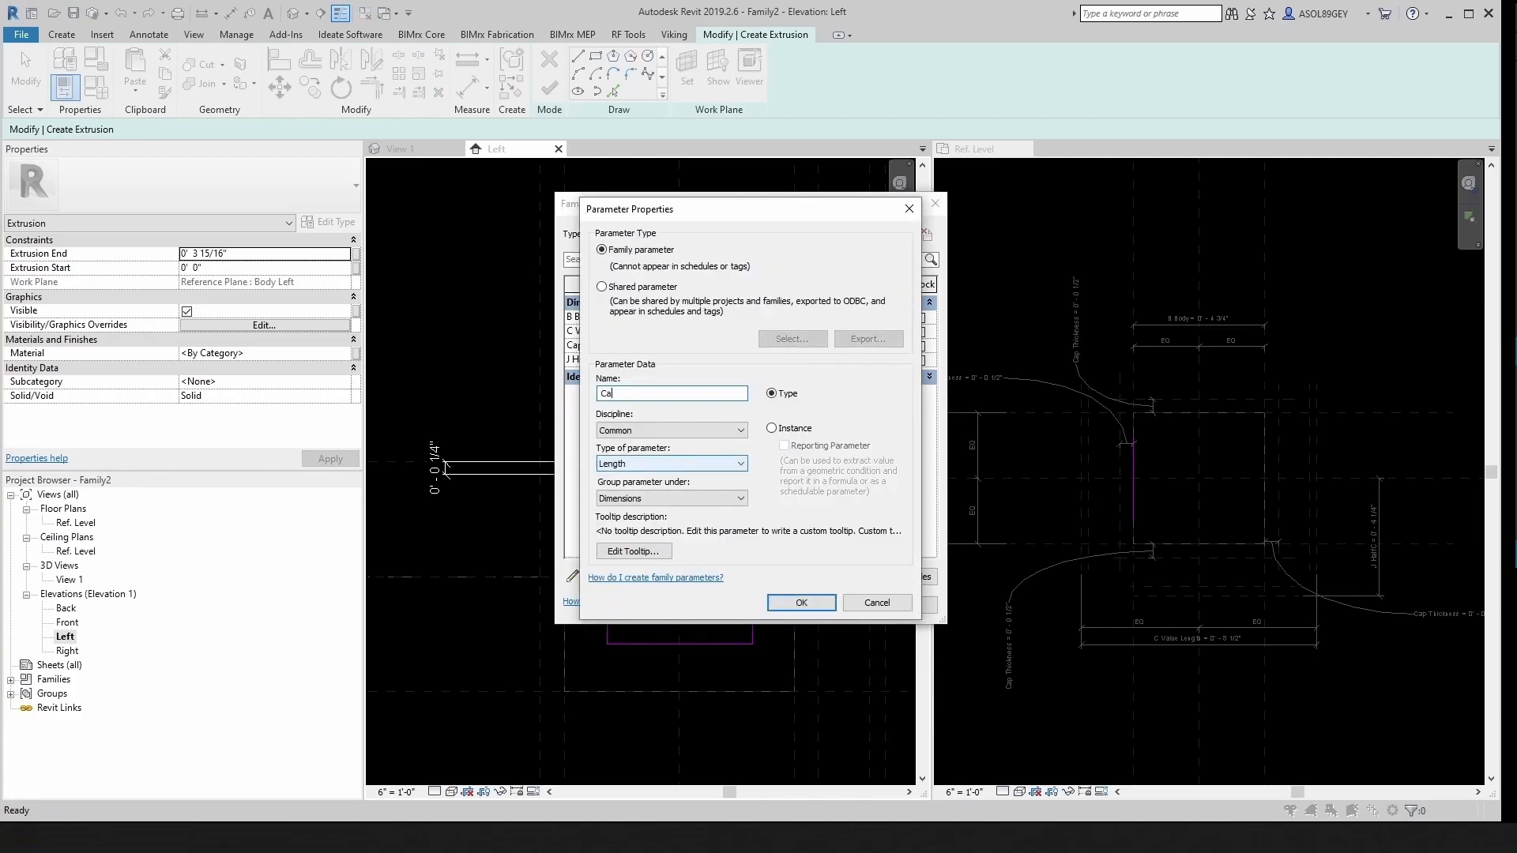
type("p Offset")
left_click(801, 602)
left_click(736, 347)
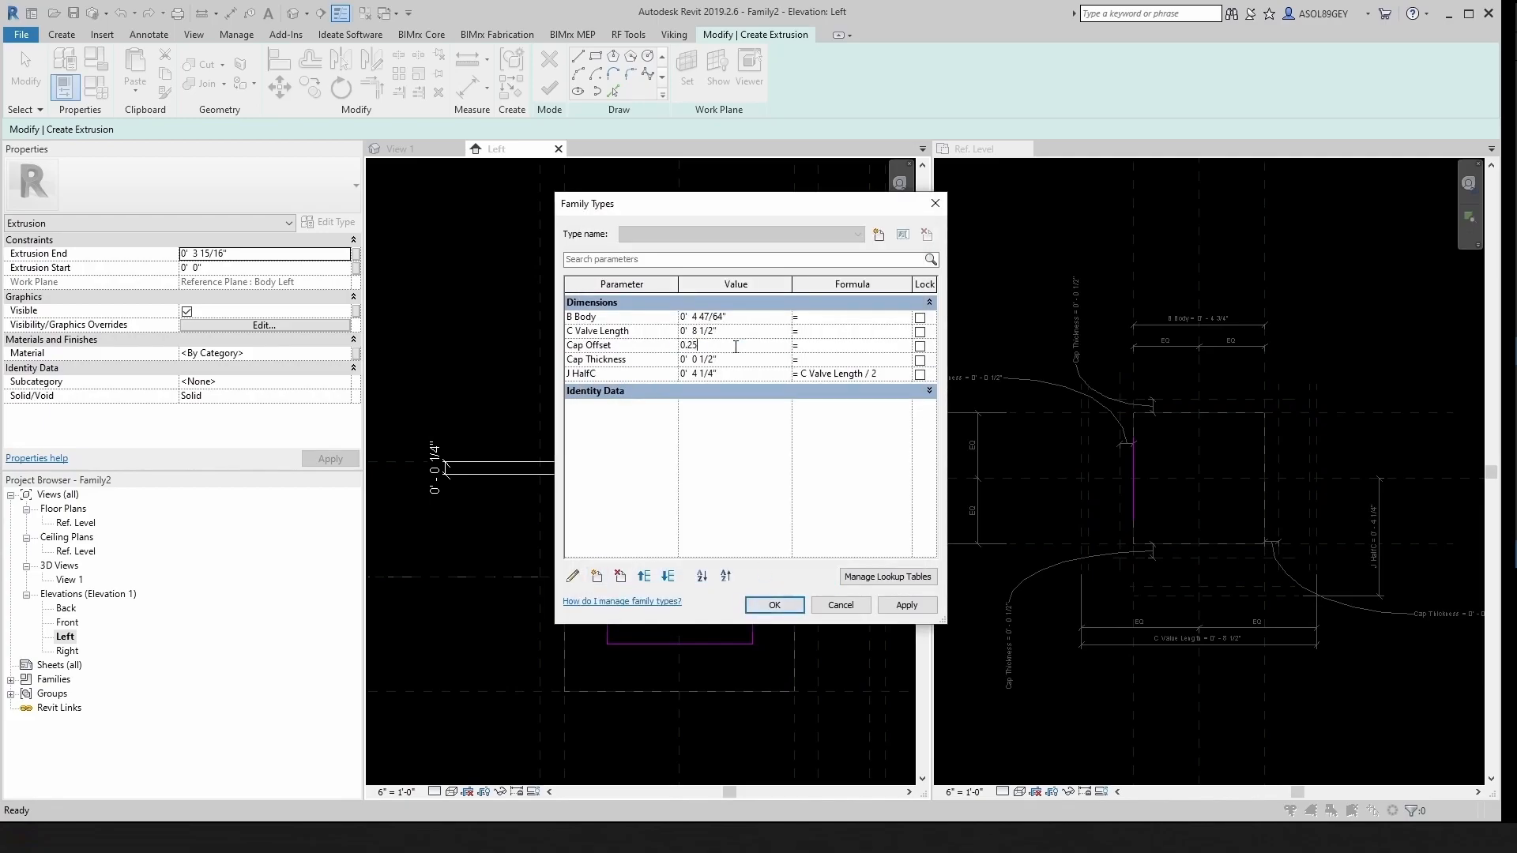
type("0.25\"")
left_click(774, 605)
Step: Label the dimension above the cap profile's upper line with the Cap Offset parameter
scroll(444, 473, "up", 2)
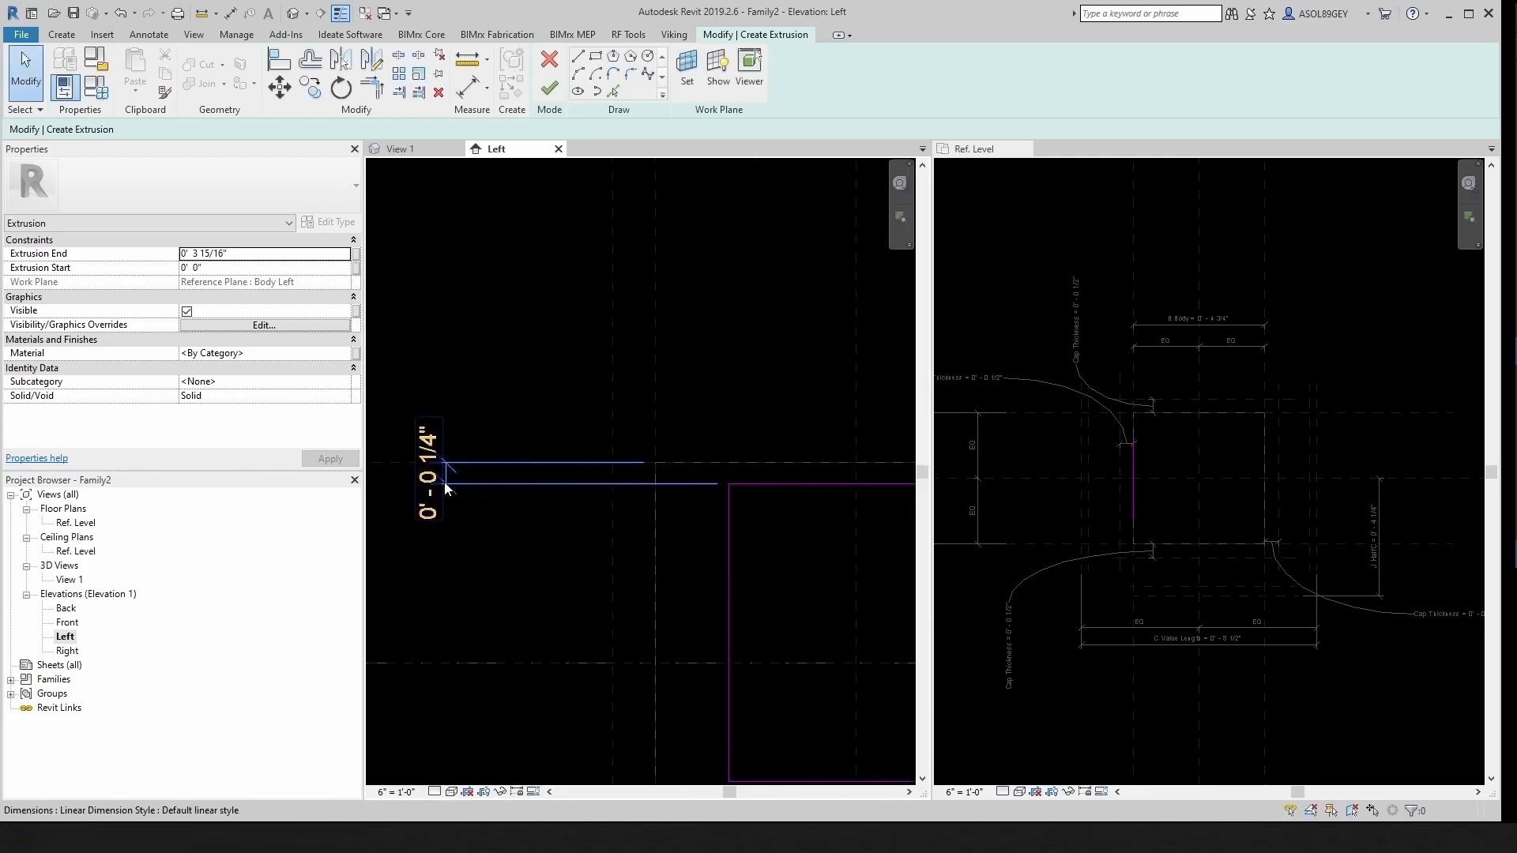
left_click(447, 471)
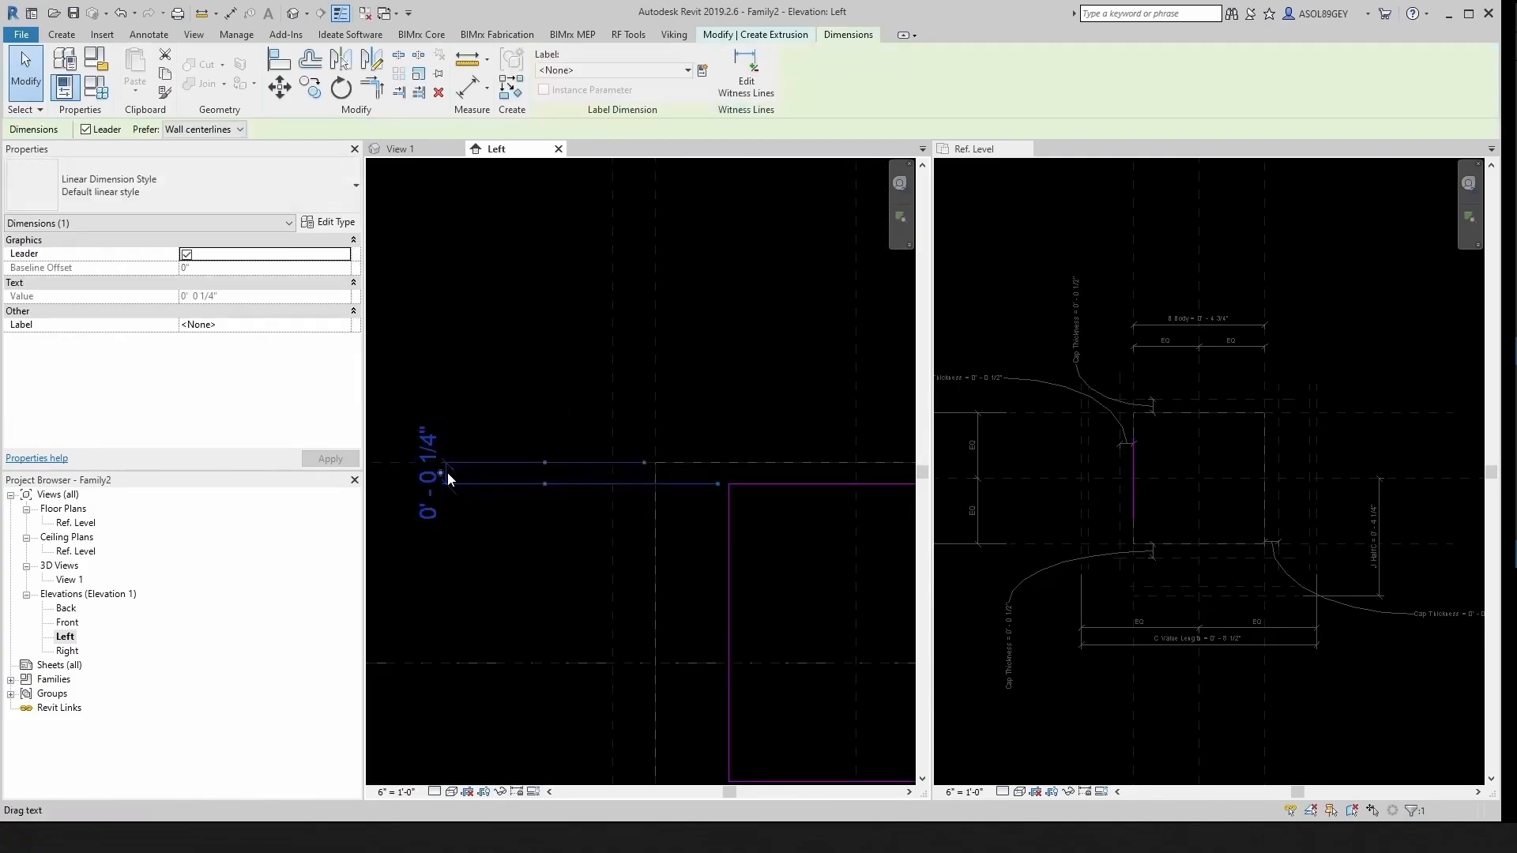
left_click(685, 71)
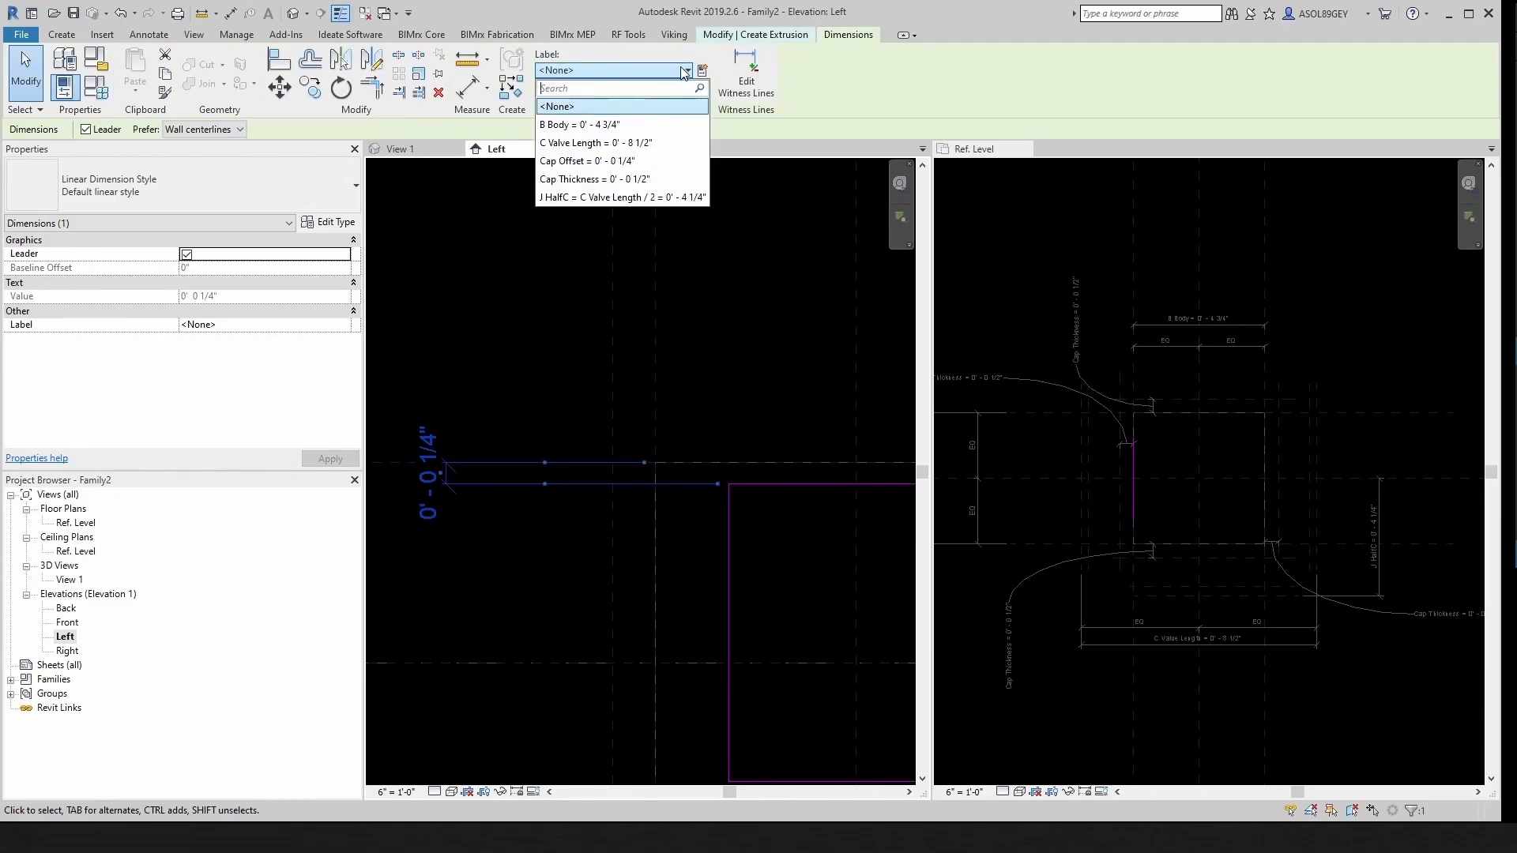
left_click(582, 161)
scroll(561, 371, "down", 3)
key("Escape")
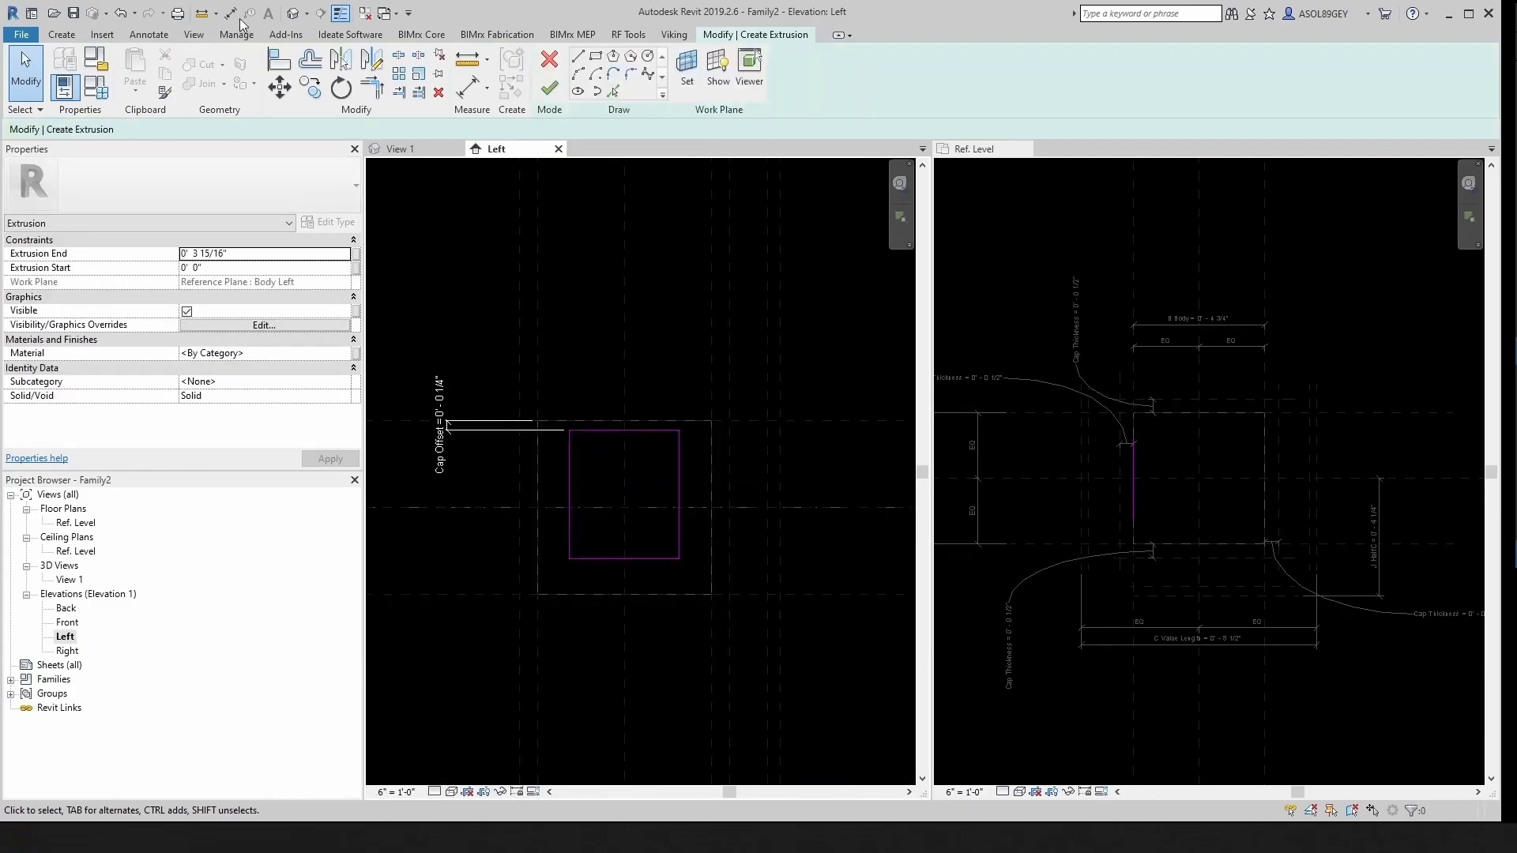
Step: Add an aligned dimension between the valve body's left edge and the cap profile's left line
left_click(229, 13)
left_click(556, 448)
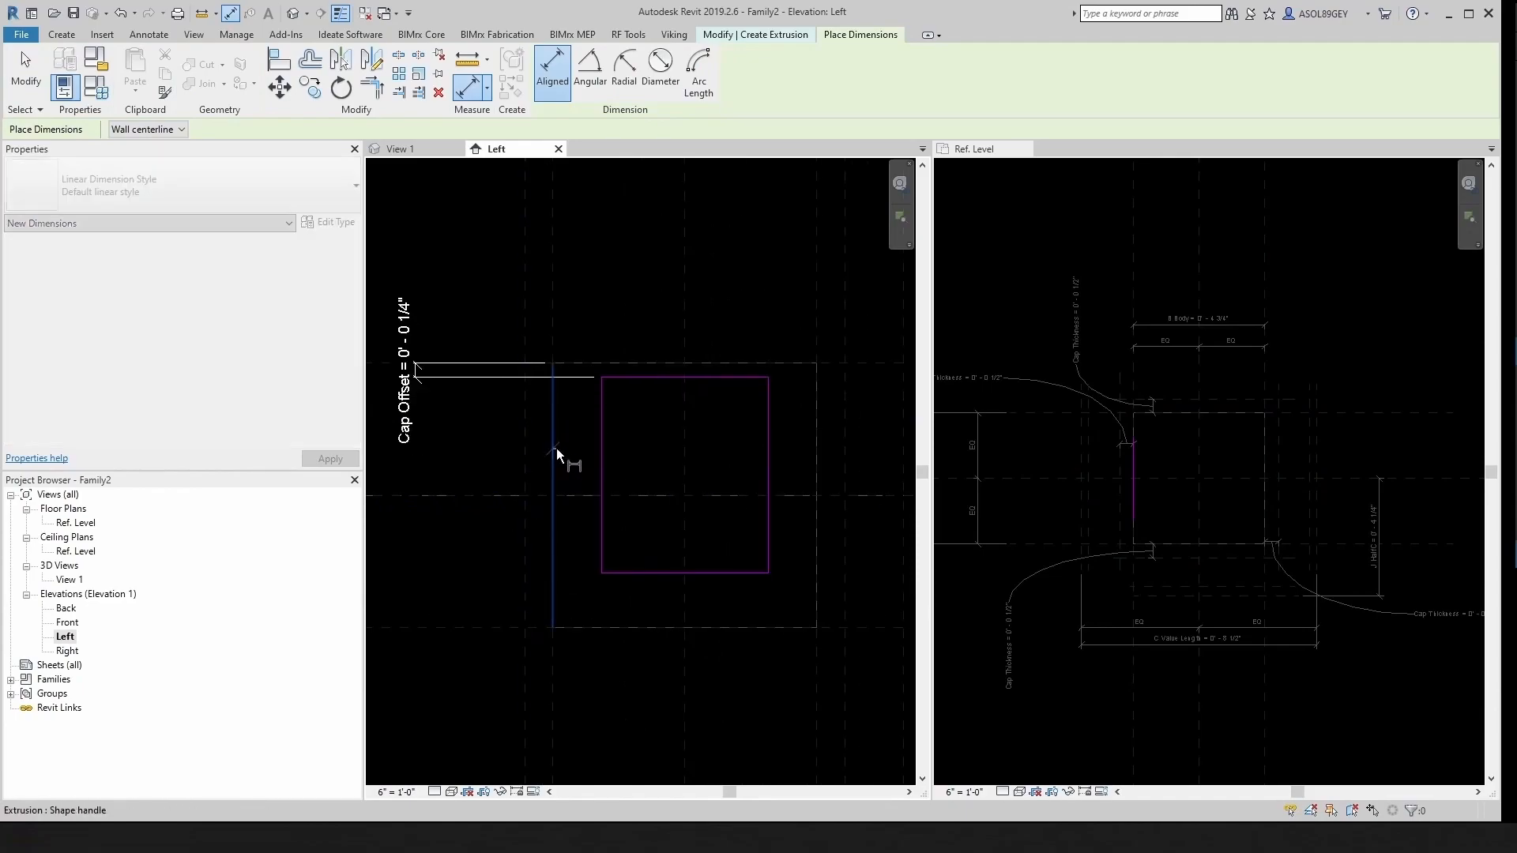
scroll(557, 449, "up", 1)
left_click(605, 459)
left_click(567, 559)
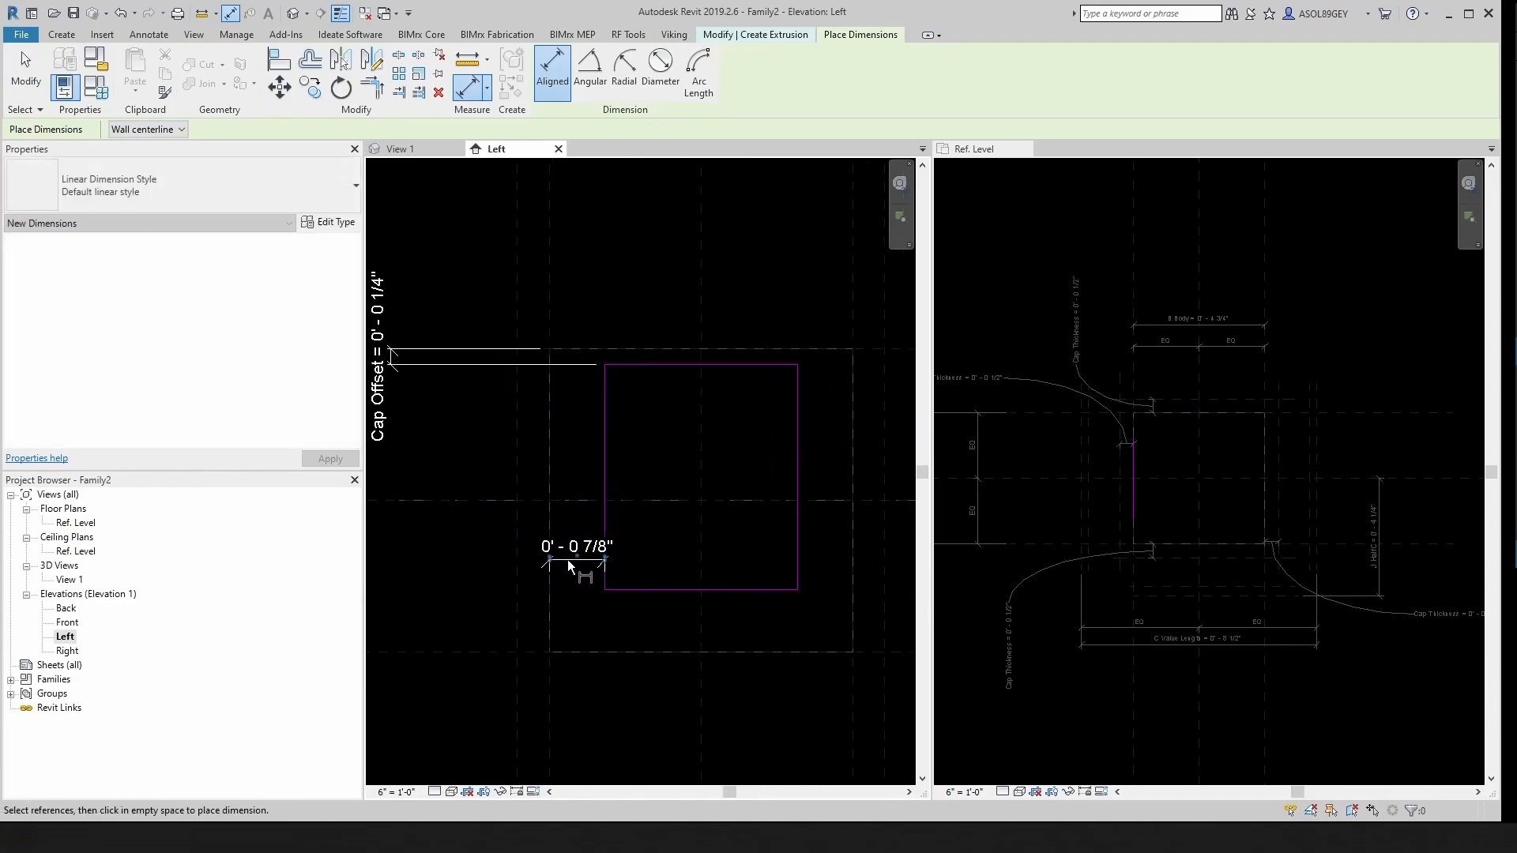
key("Escape")
key("Escape")
Step: Label the dimension at the cap profile's left line with the Cap Offset parameter
left_click(578, 559)
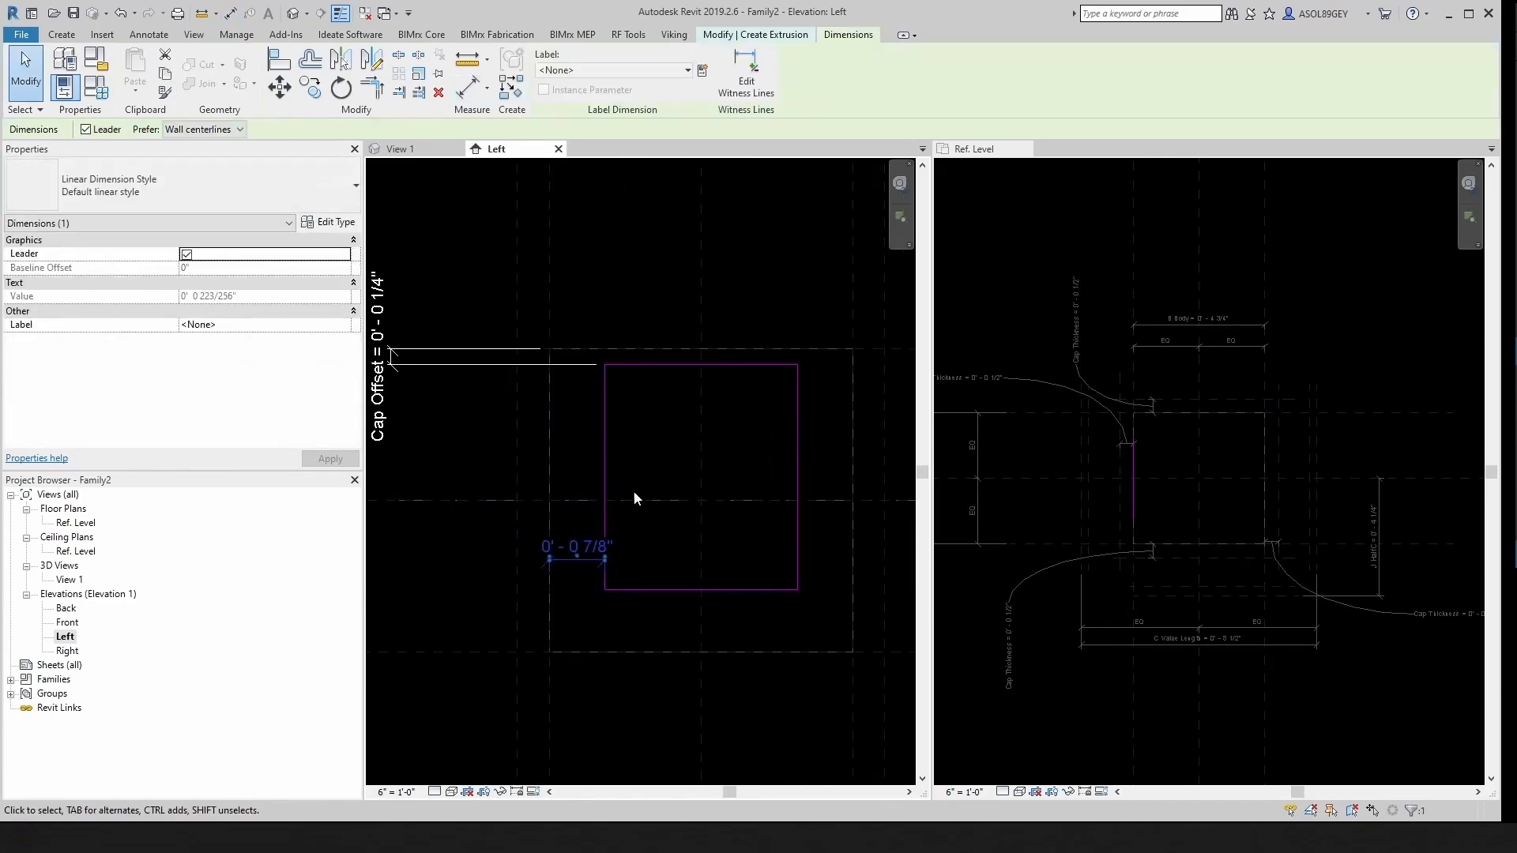
left_click(615, 70)
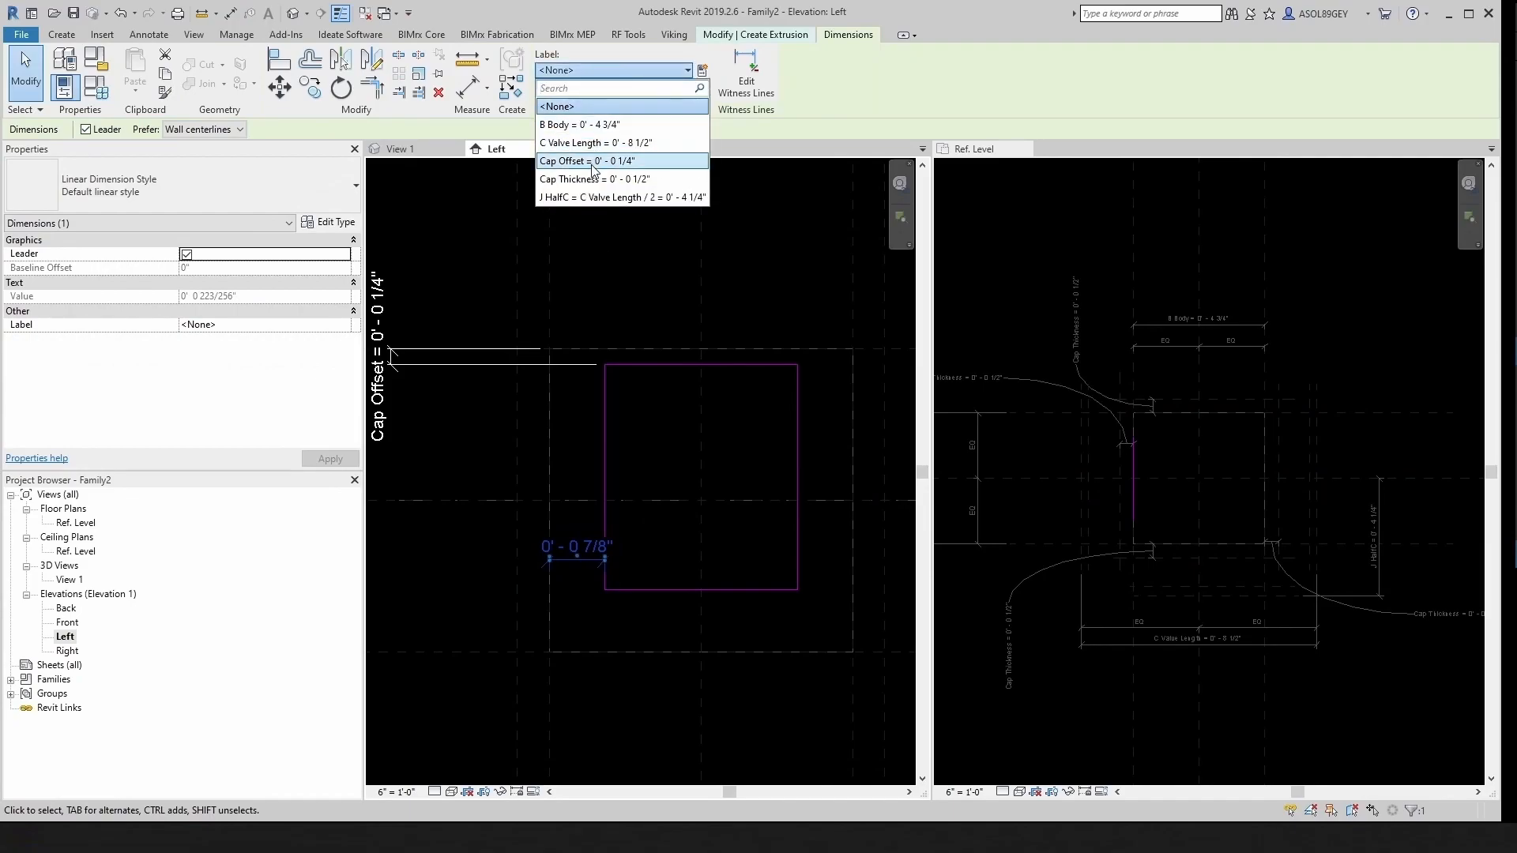
left_click(592, 161)
left_click(569, 400)
scroll(581, 422, "down", 2)
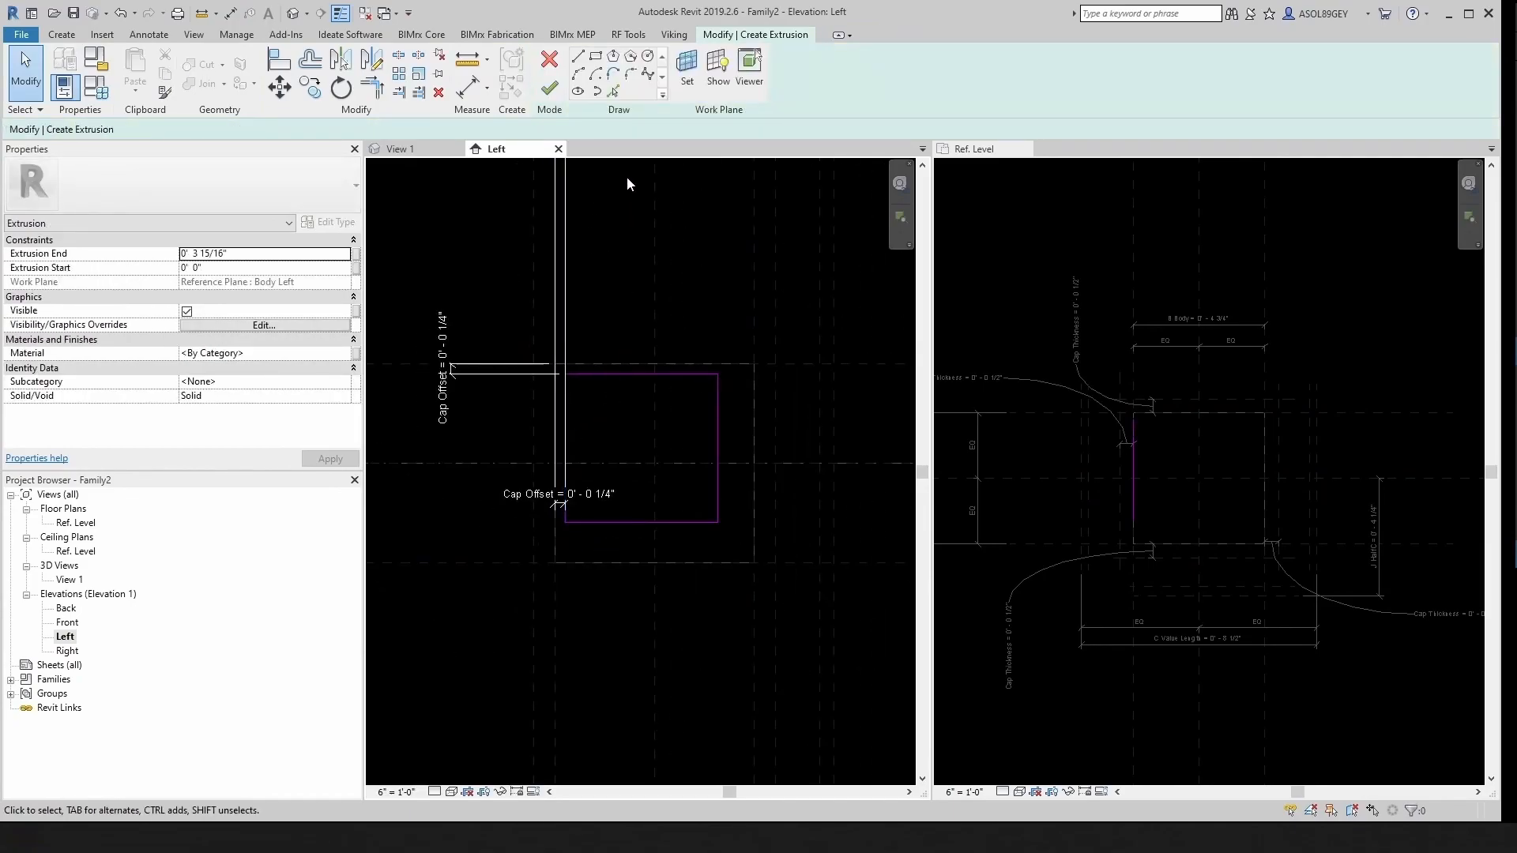
Step: Add an aligned dimension between the valve body's bottom edge and the cap profile's lower line
left_click(230, 13)
scroll(627, 575, "up", 3)
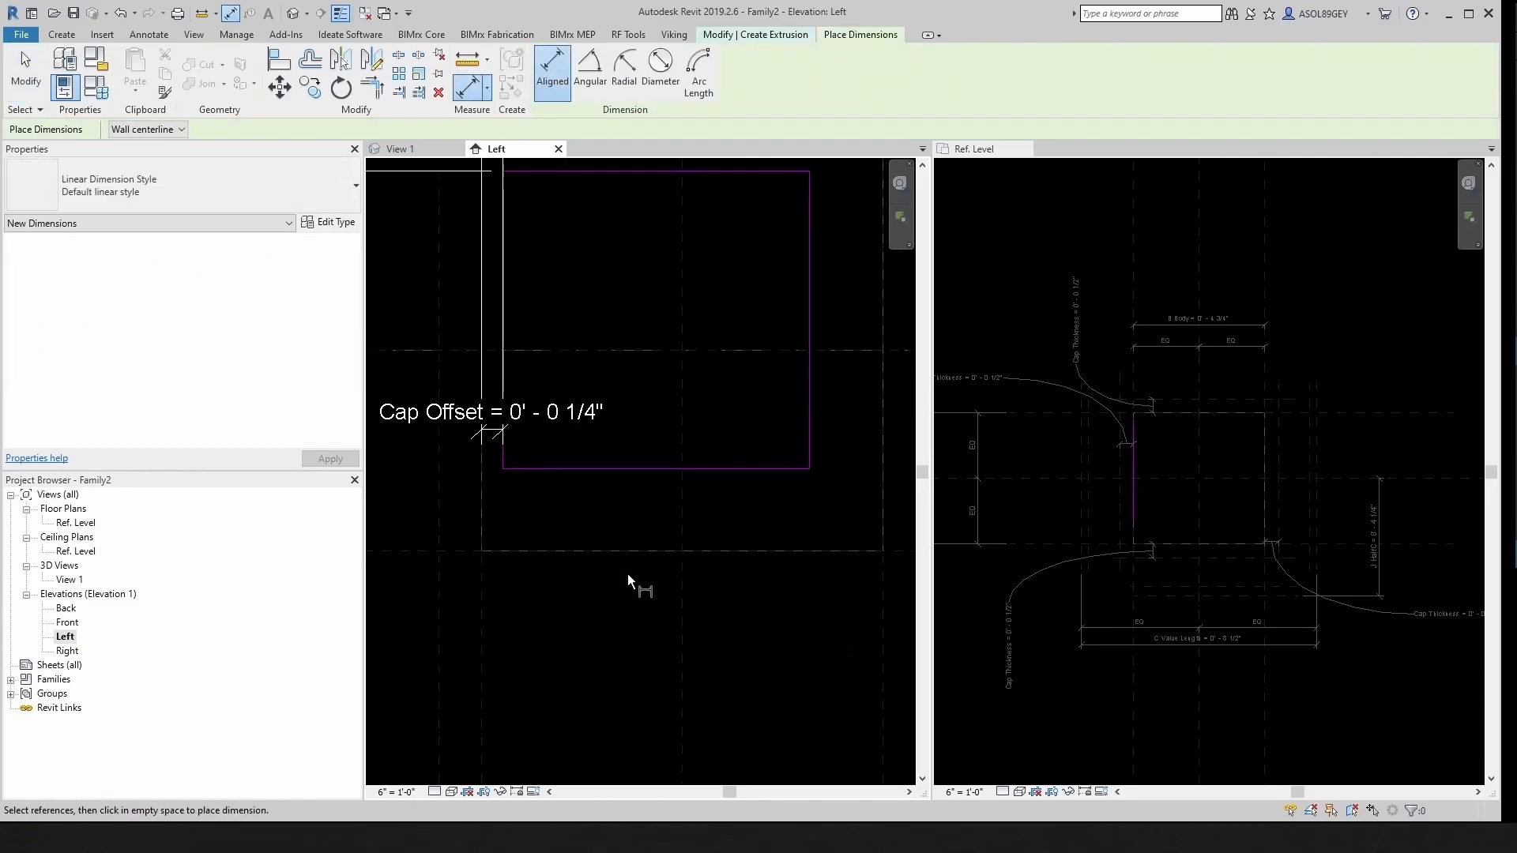
left_click(626, 550)
left_click(637, 470)
left_click(653, 495)
key("Escape")
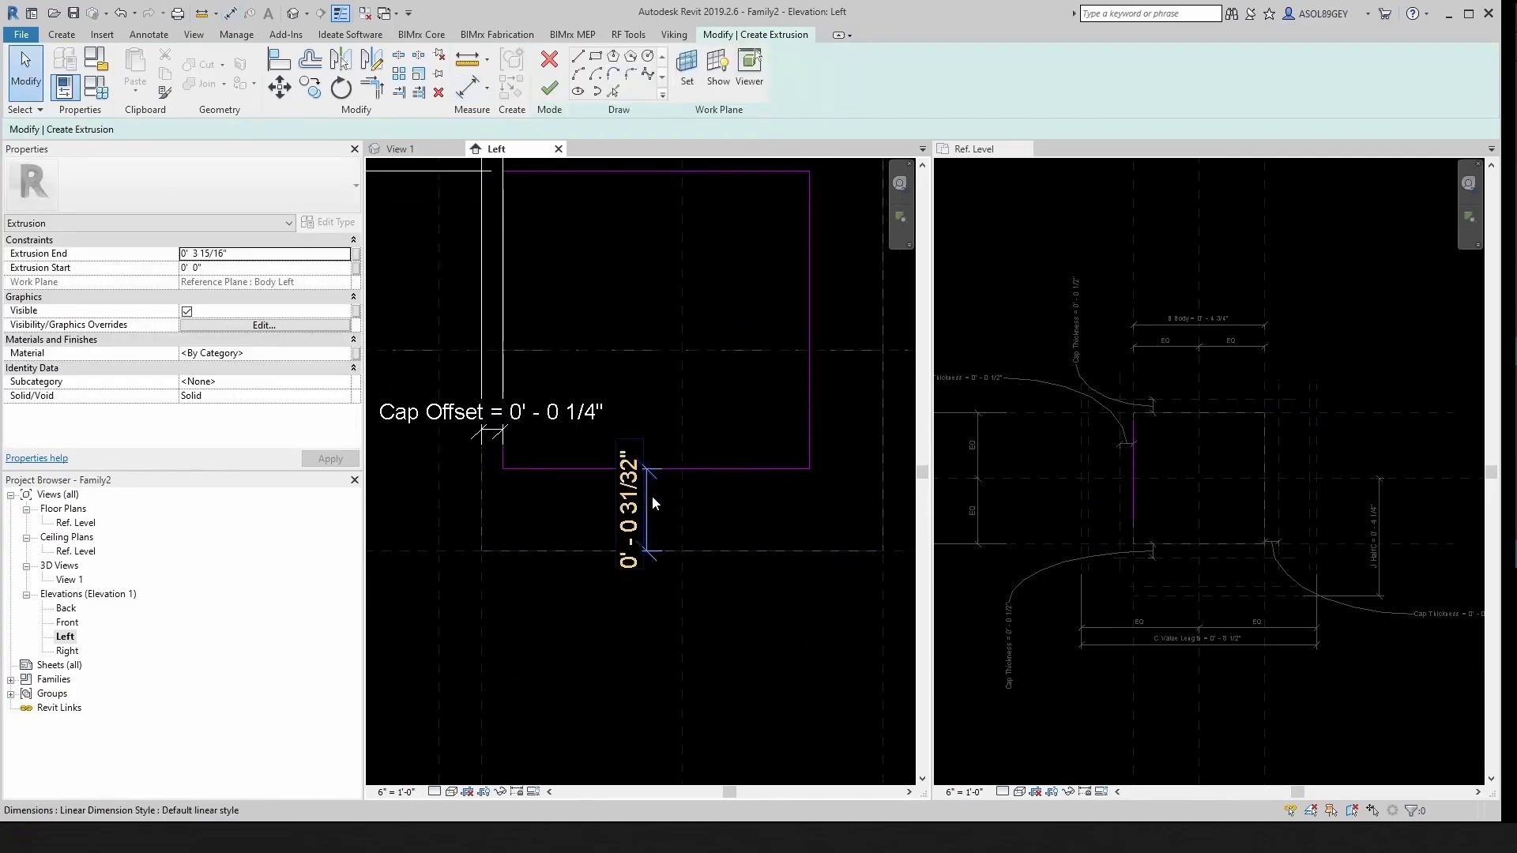
scroll(619, 547, "down", 2)
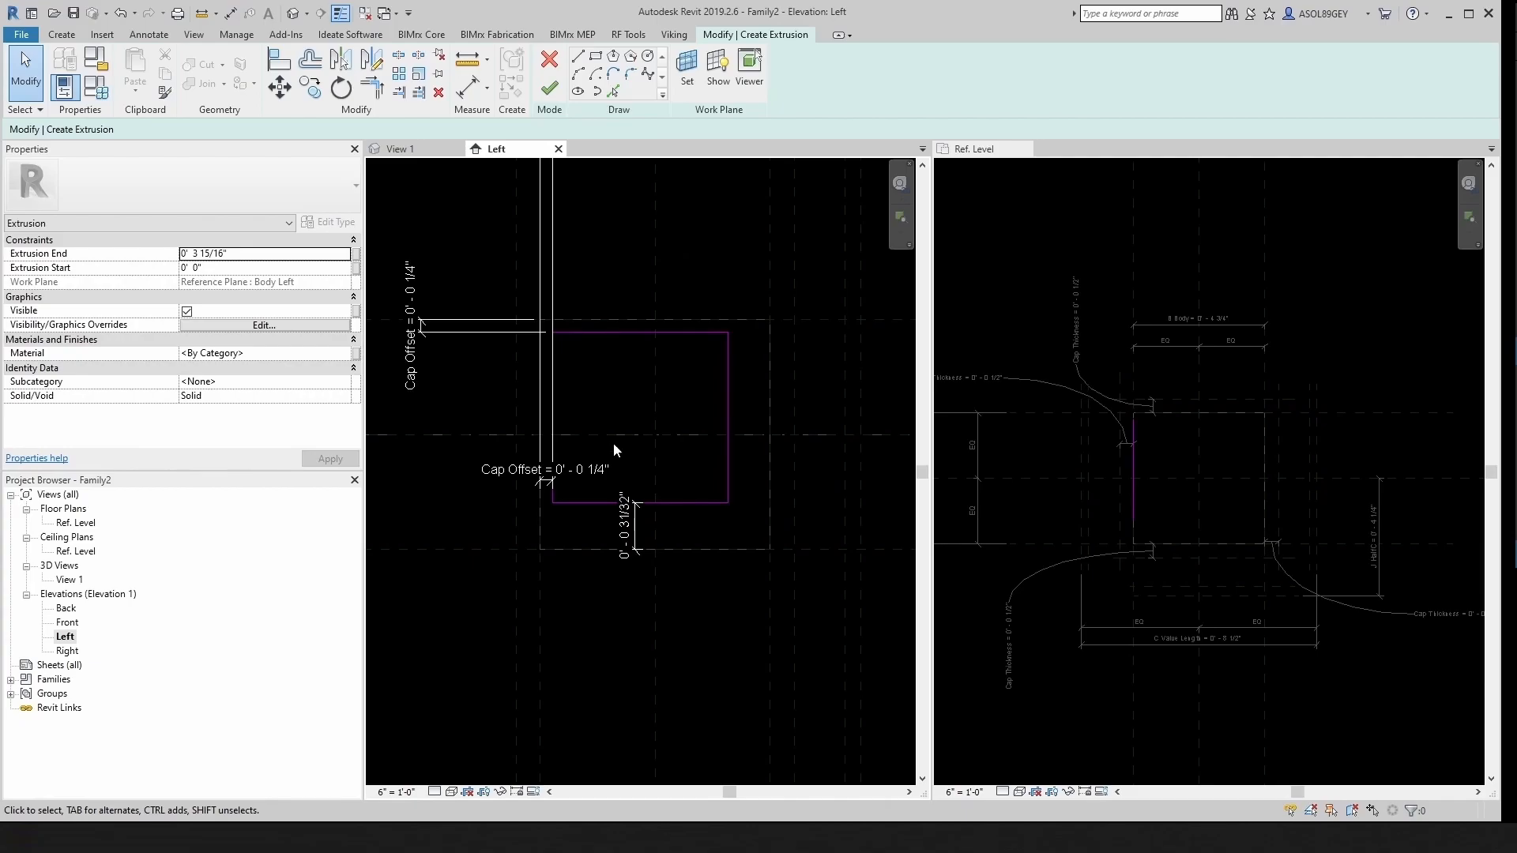
scroll(561, 571, "up", 2)
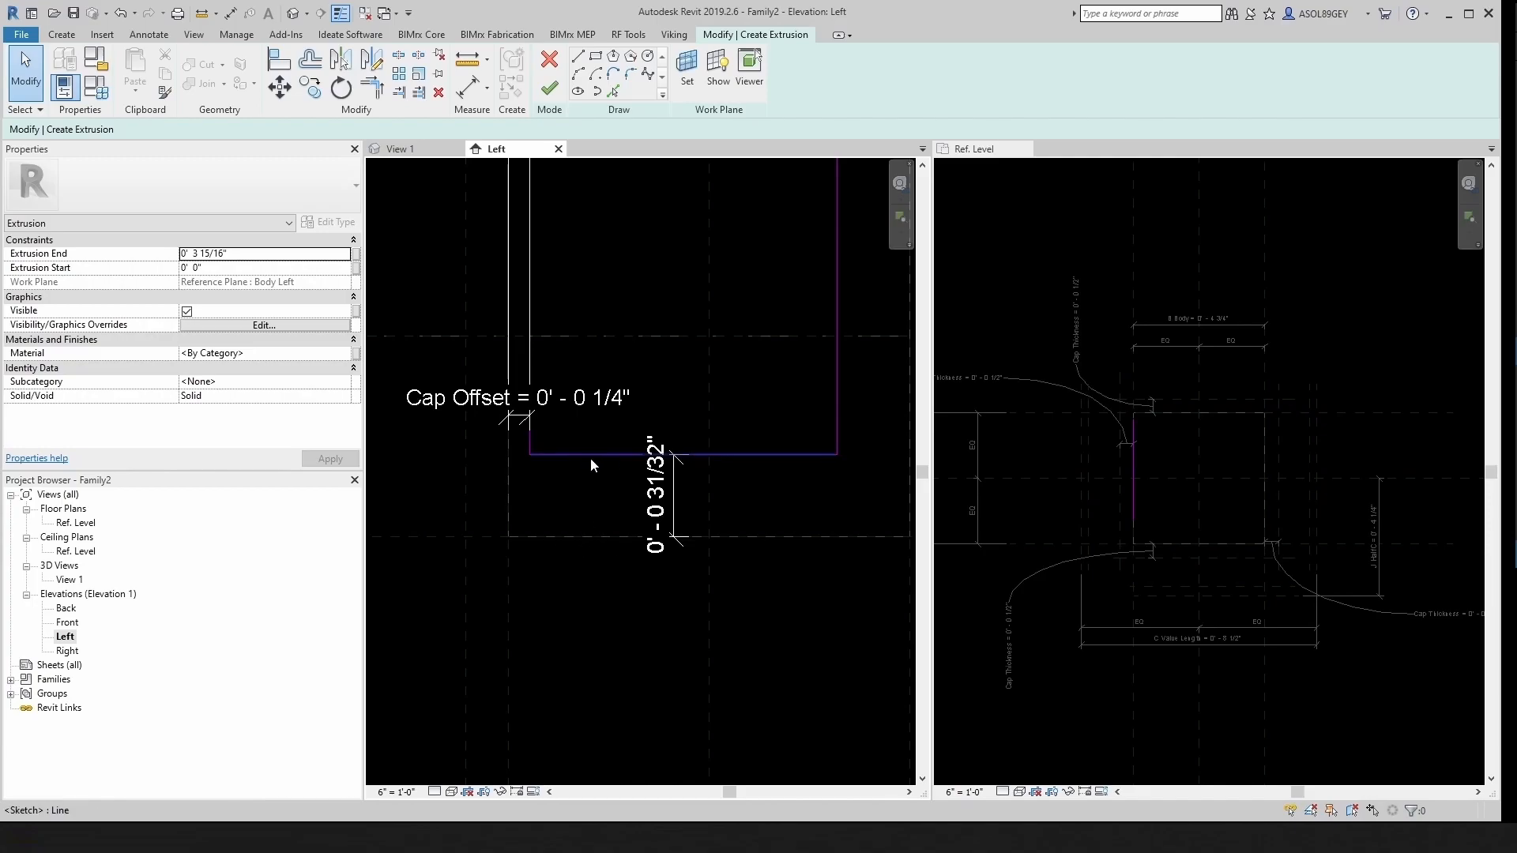
scroll(575, 520, "down", 2)
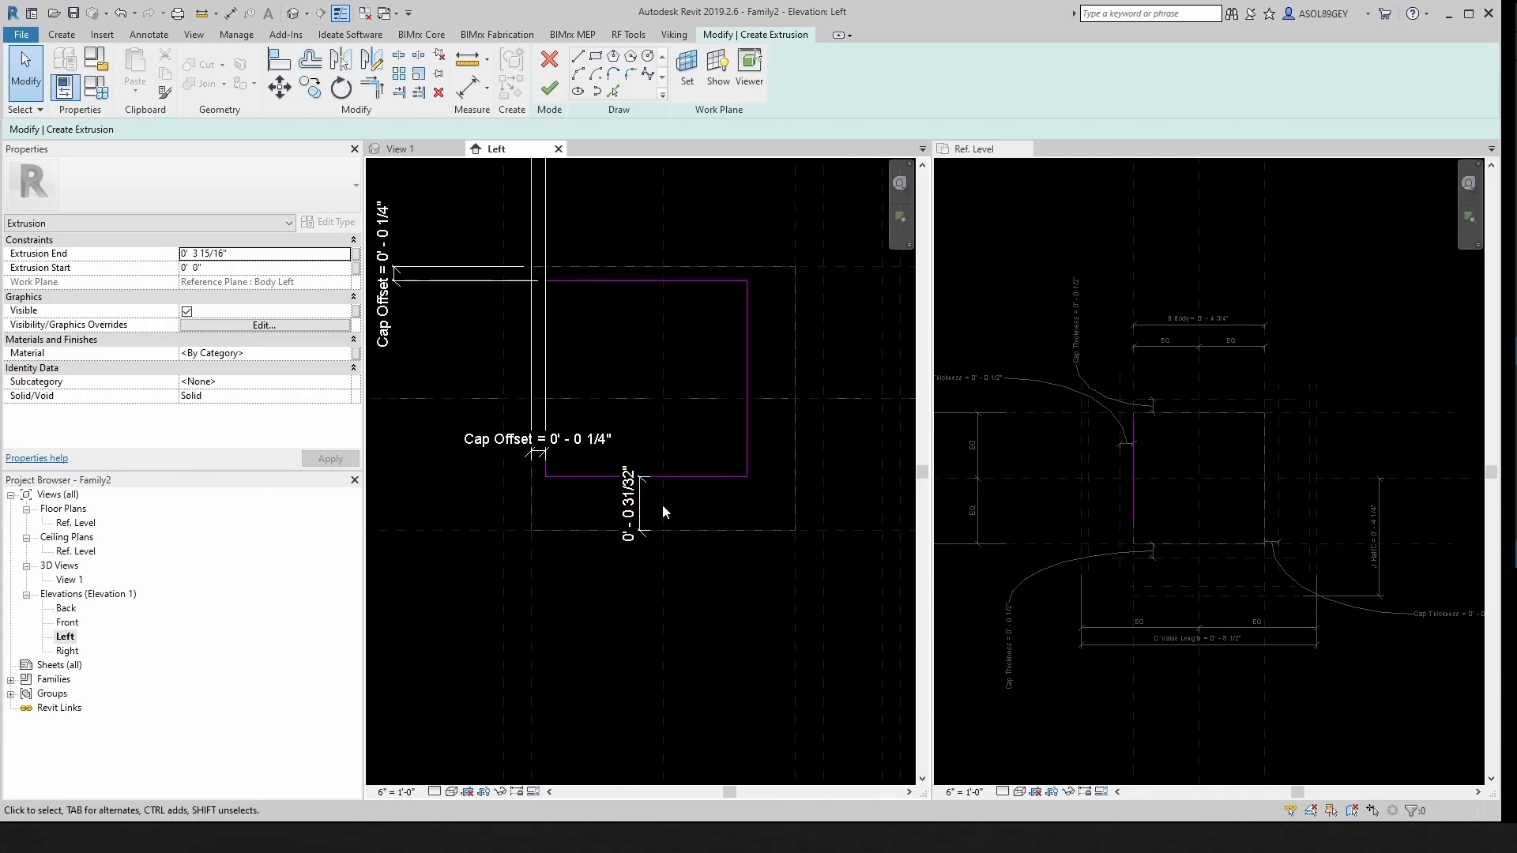
Step: Label the dimension at the cap profile's lower line with the Cap Offset parameter
left_click(642, 498)
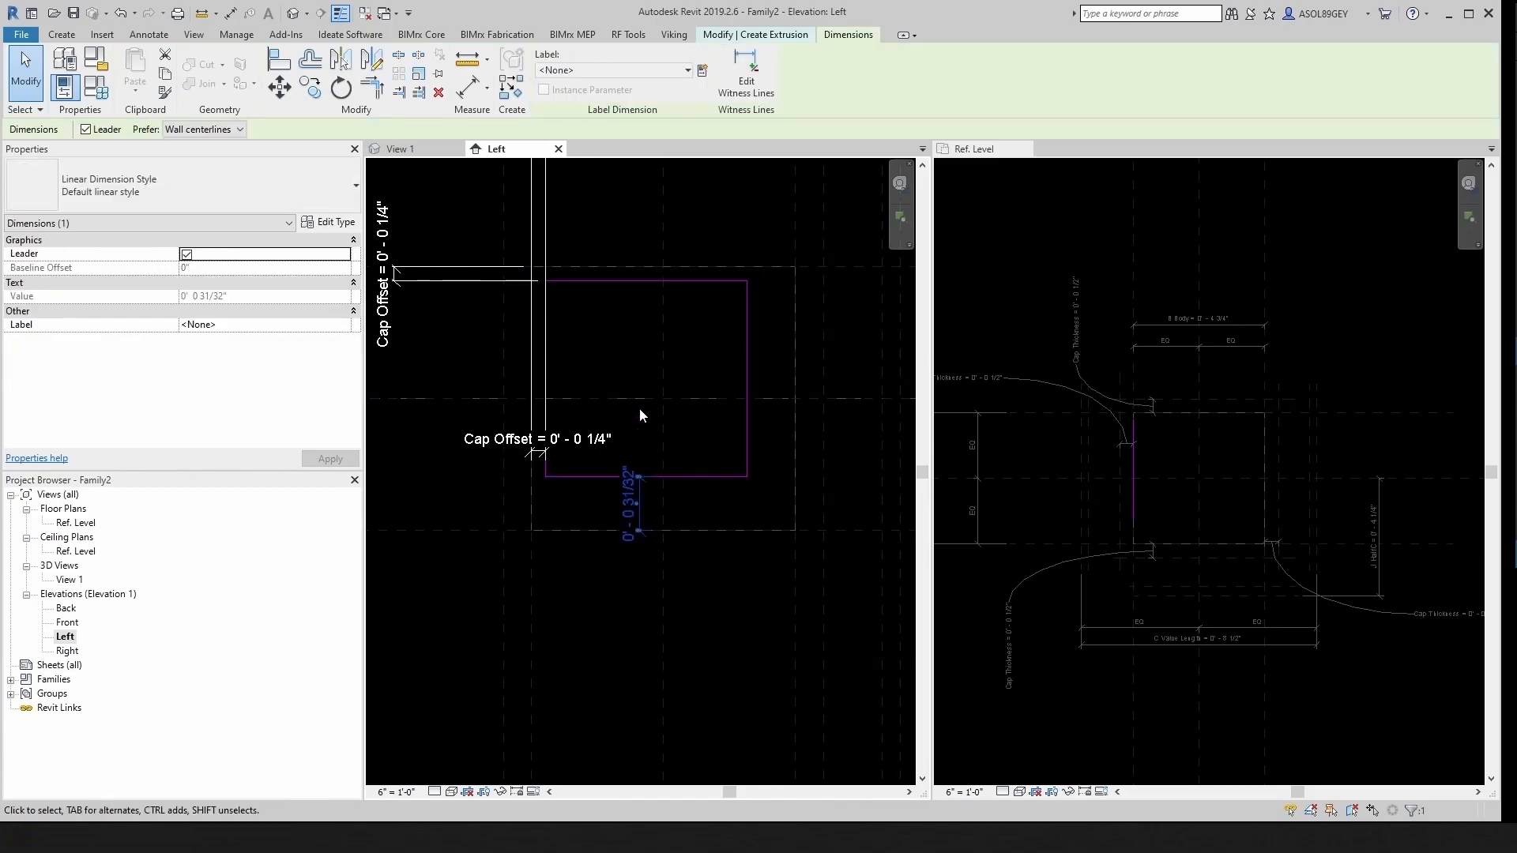
left_click(585, 71)
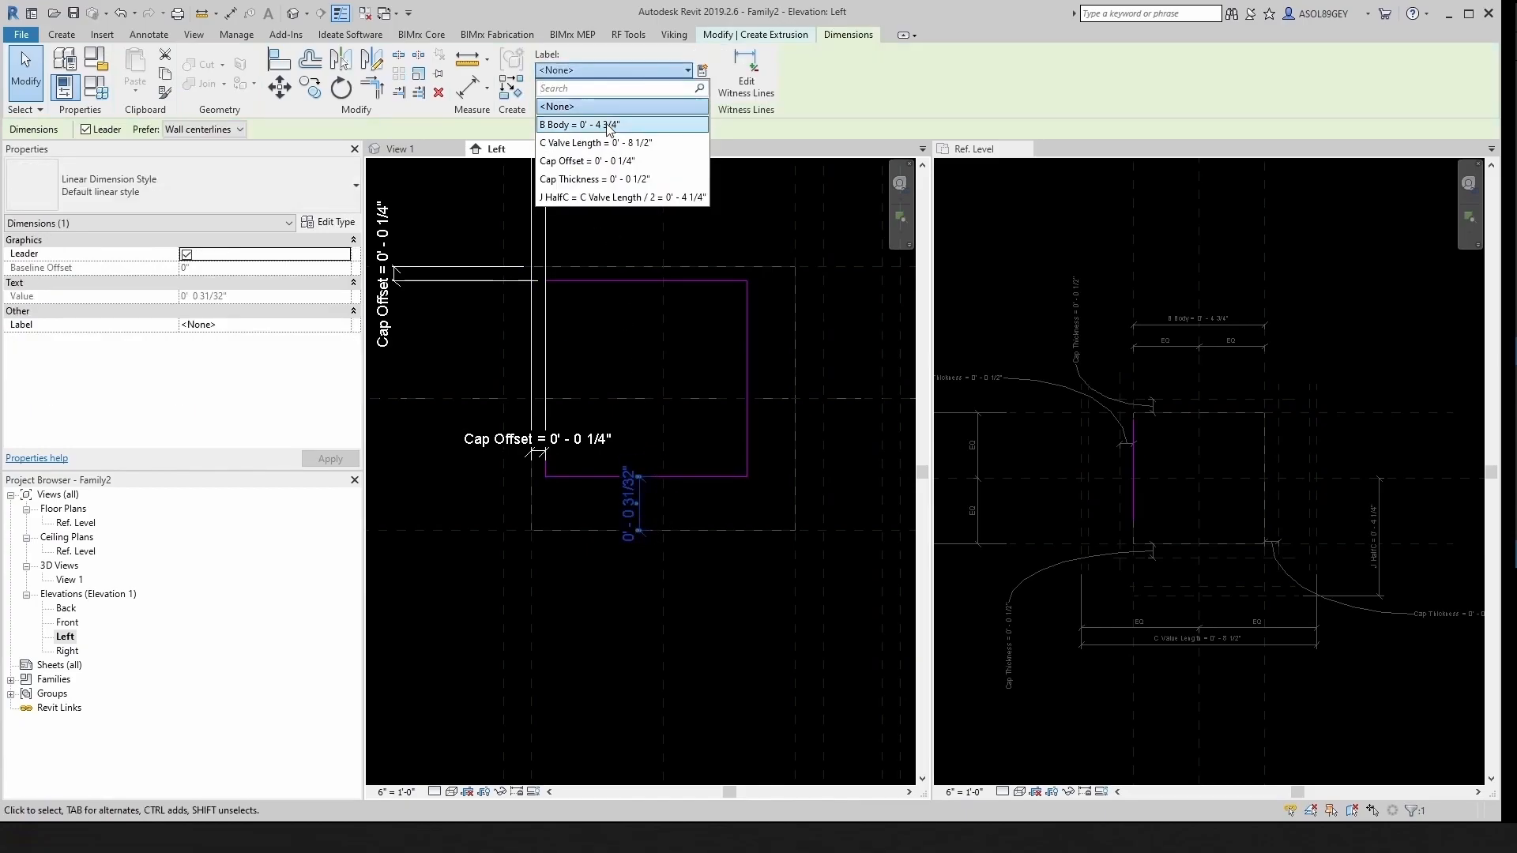
left_click(561, 162)
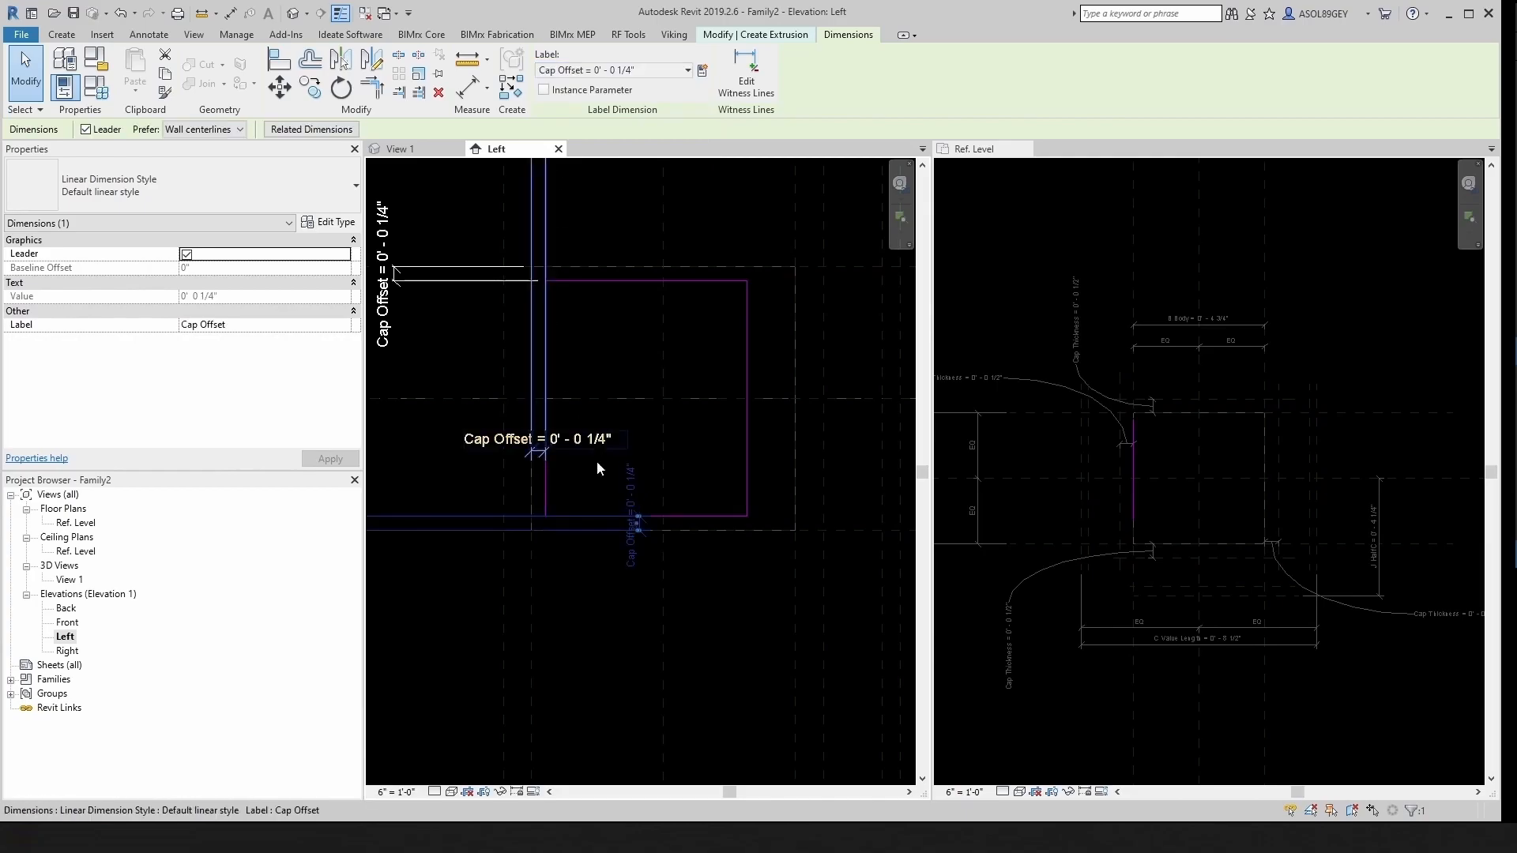
scroll(628, 507, "up", 2)
key("Escape")
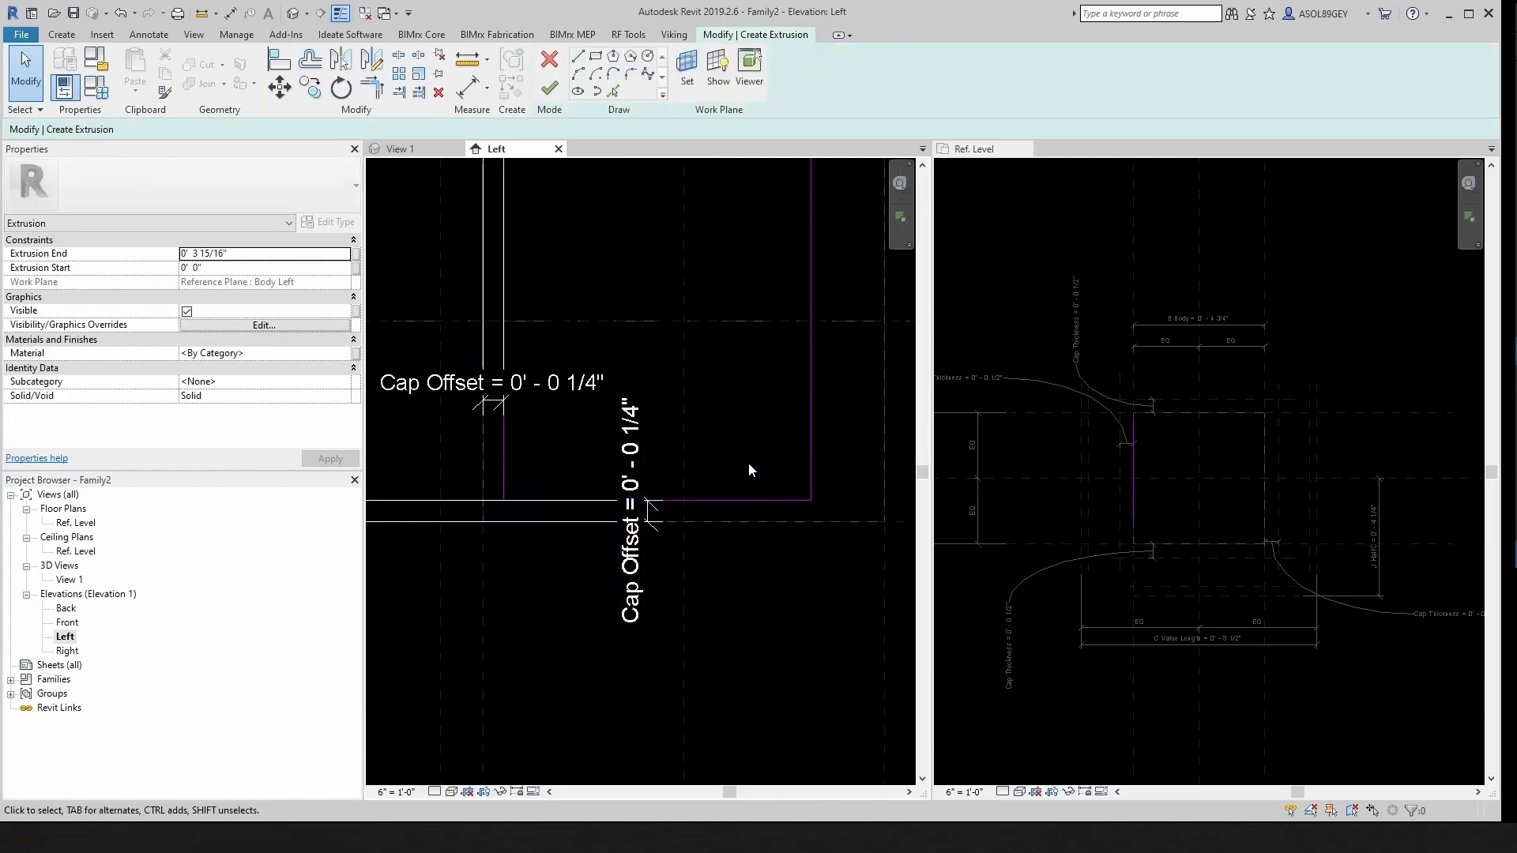
scroll(713, 465, "down", 3)
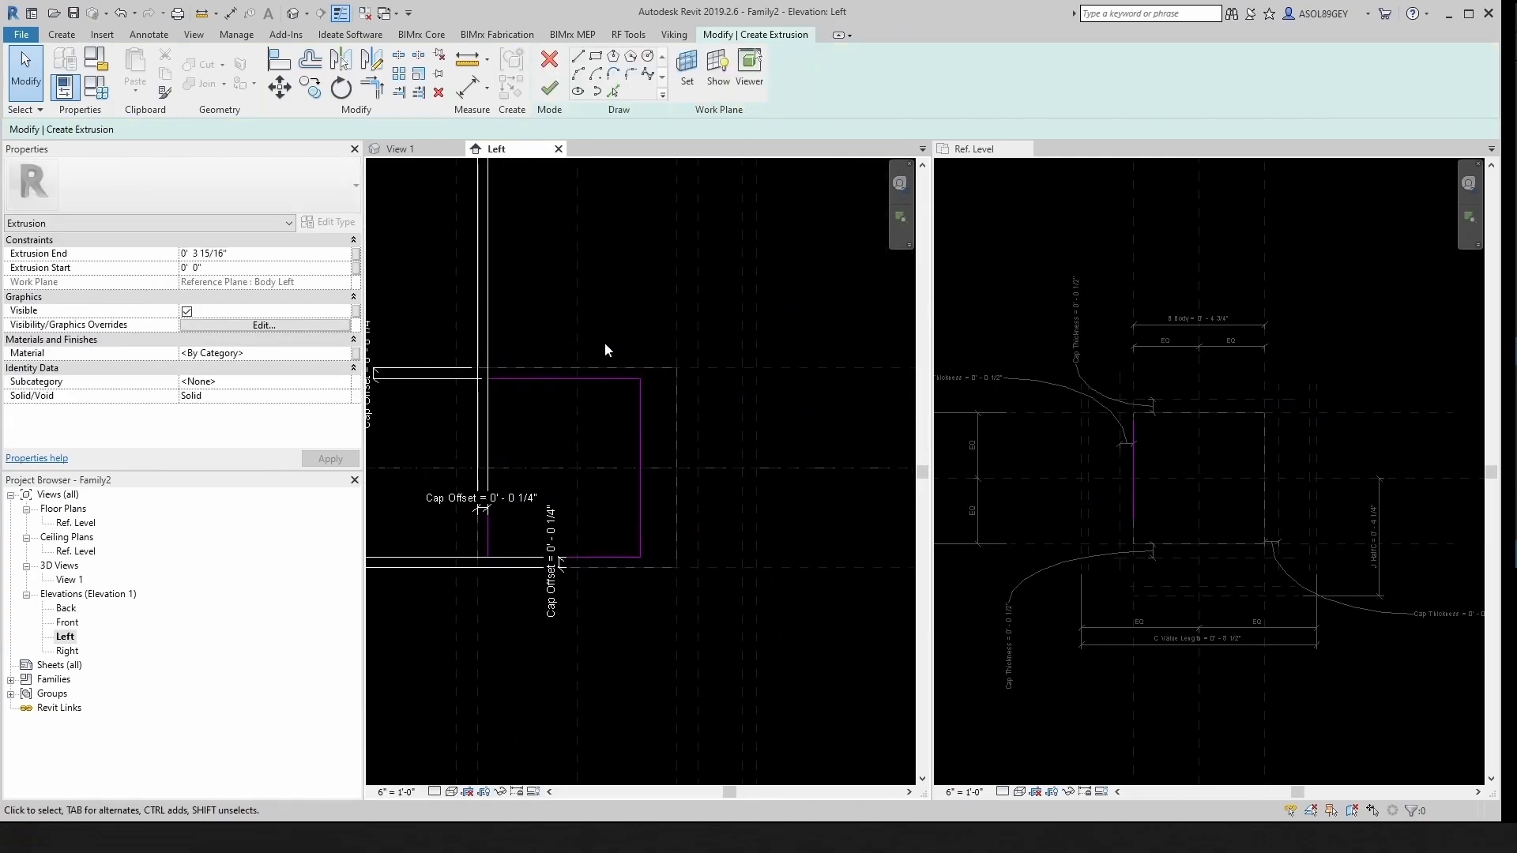
Step: Add an aligned dimension between the valve body's right edge and the cap profile's right line
left_click(231, 12)
scroll(671, 422, "up", 2)
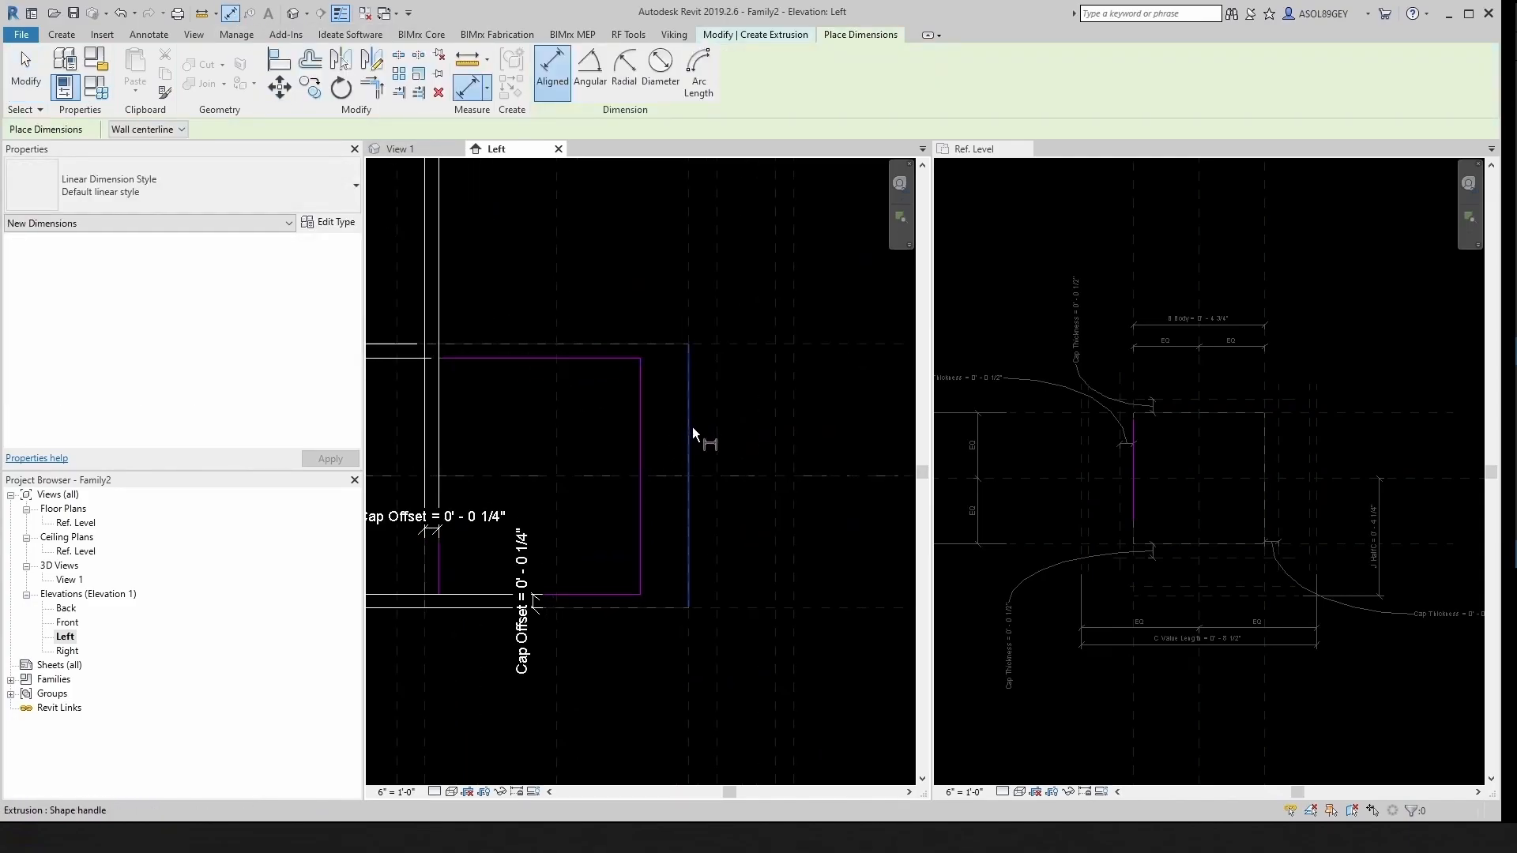
left_click(692, 427)
left_click(642, 431)
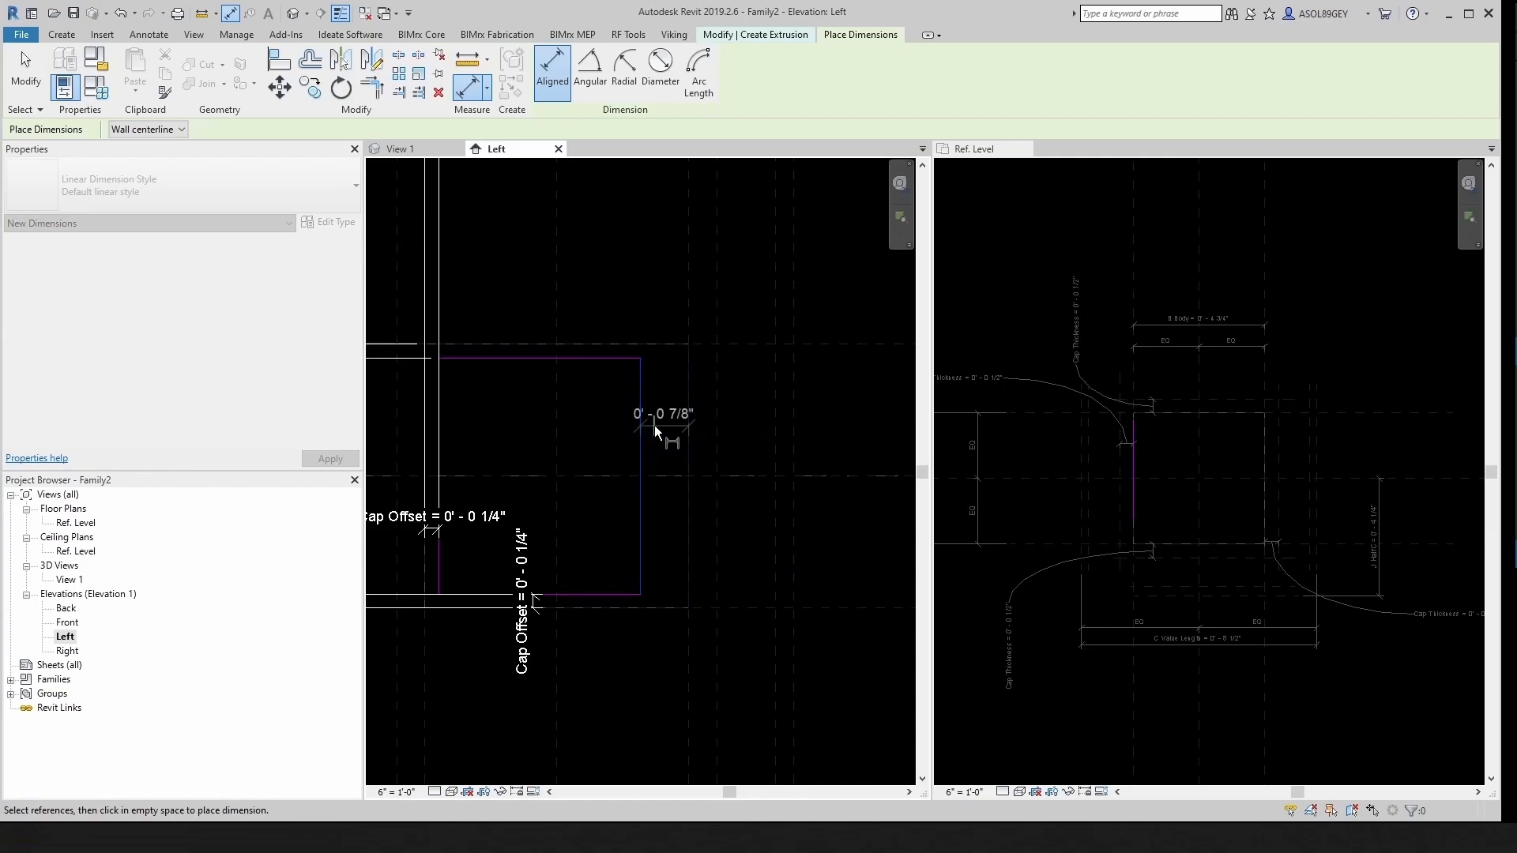
scroll(661, 426, "up", 1)
left_click(666, 428)
key("Escape")
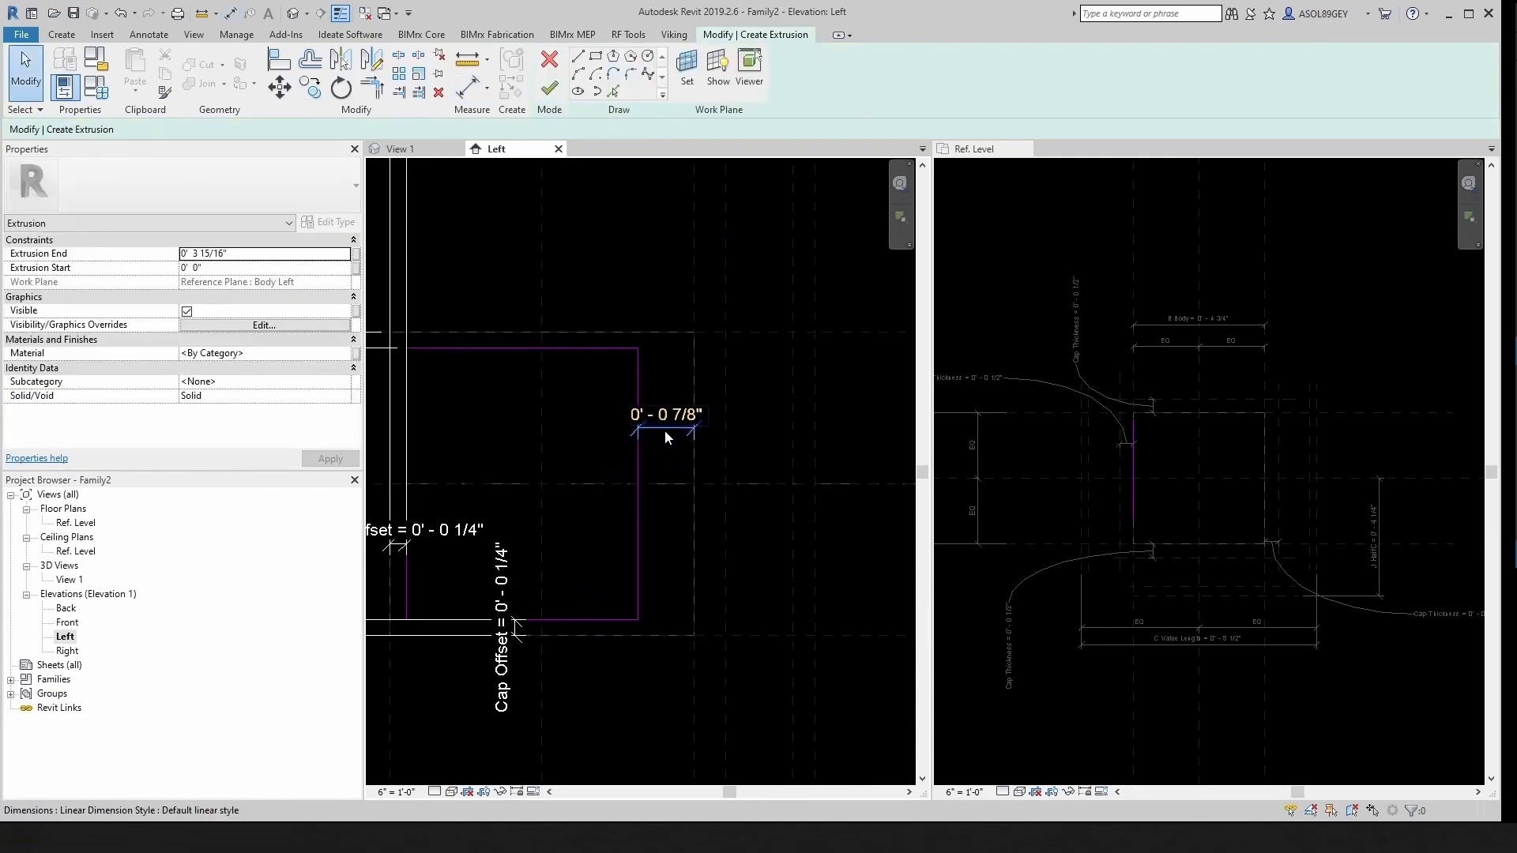
Step: Label the dimension at the cap profile's right line with the Cap Offset parameter
left_click(605, 71)
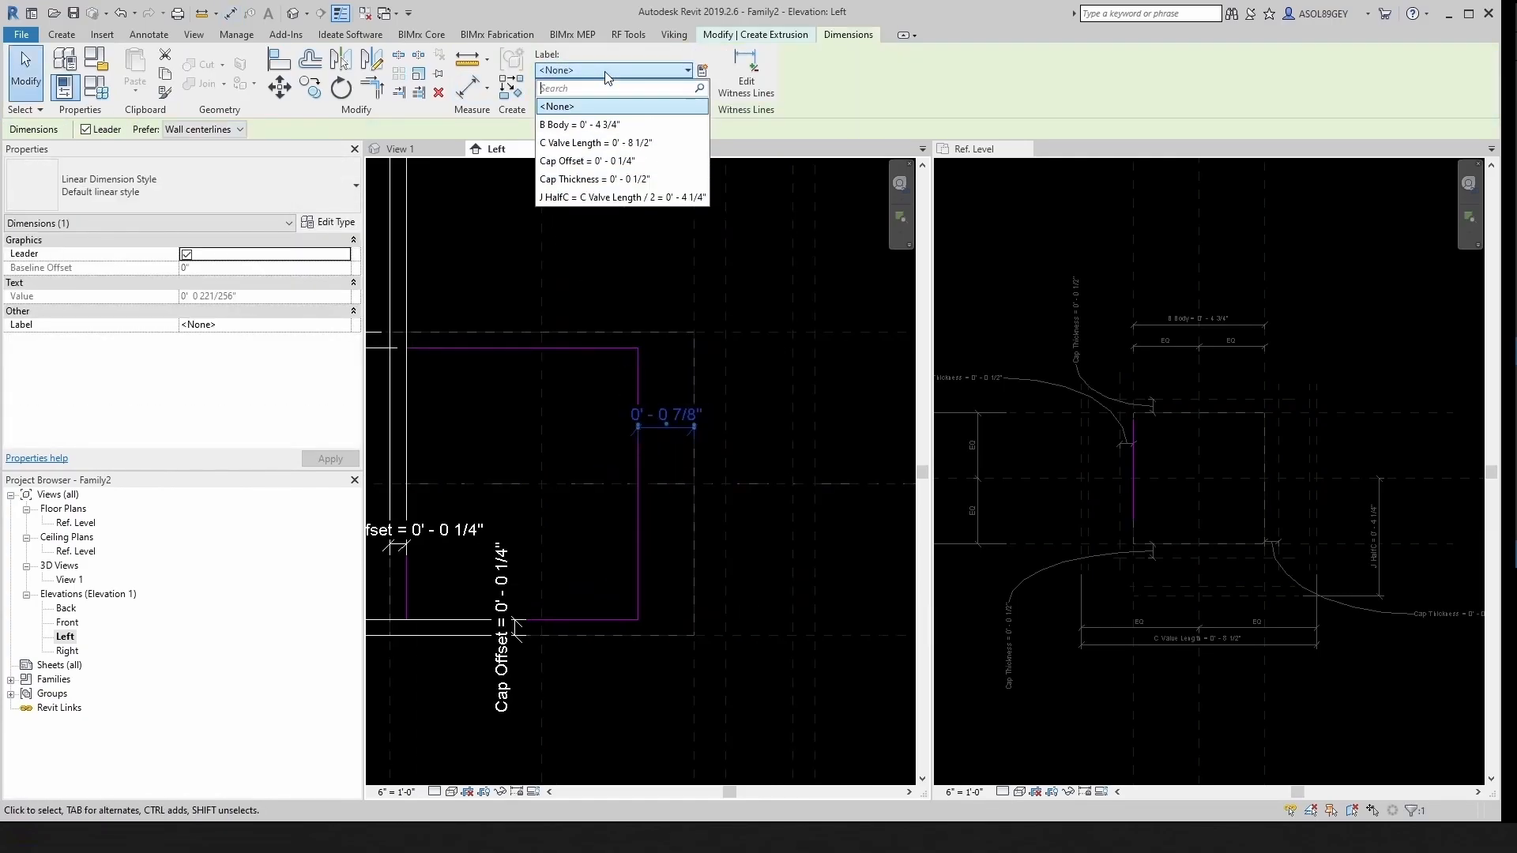
left_click(587, 162)
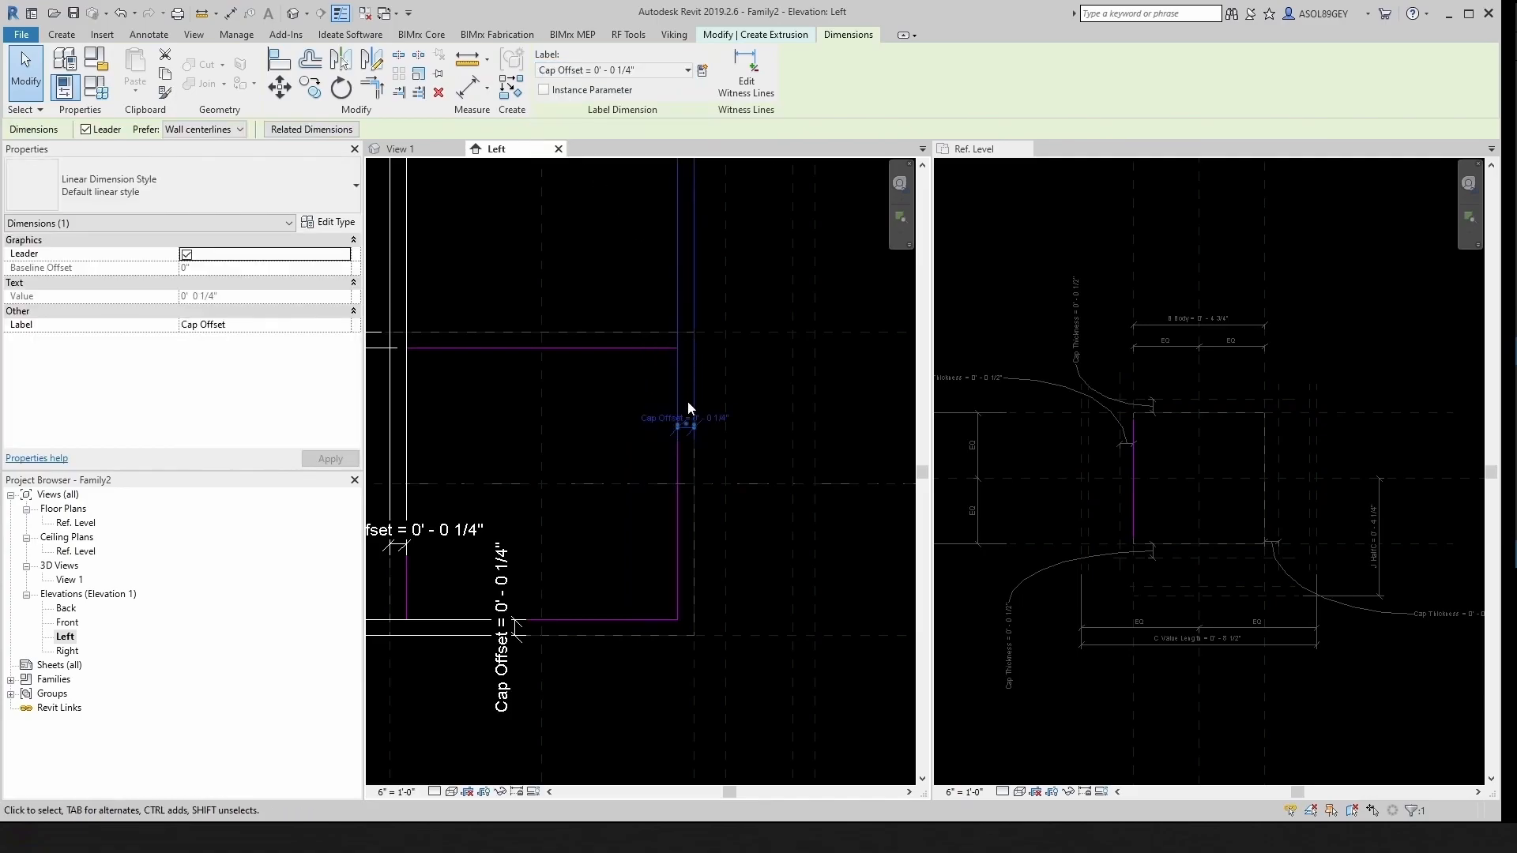
key("Escape")
scroll(655, 497, "down", 4)
middle_click_drag(648, 518, 657, 522)
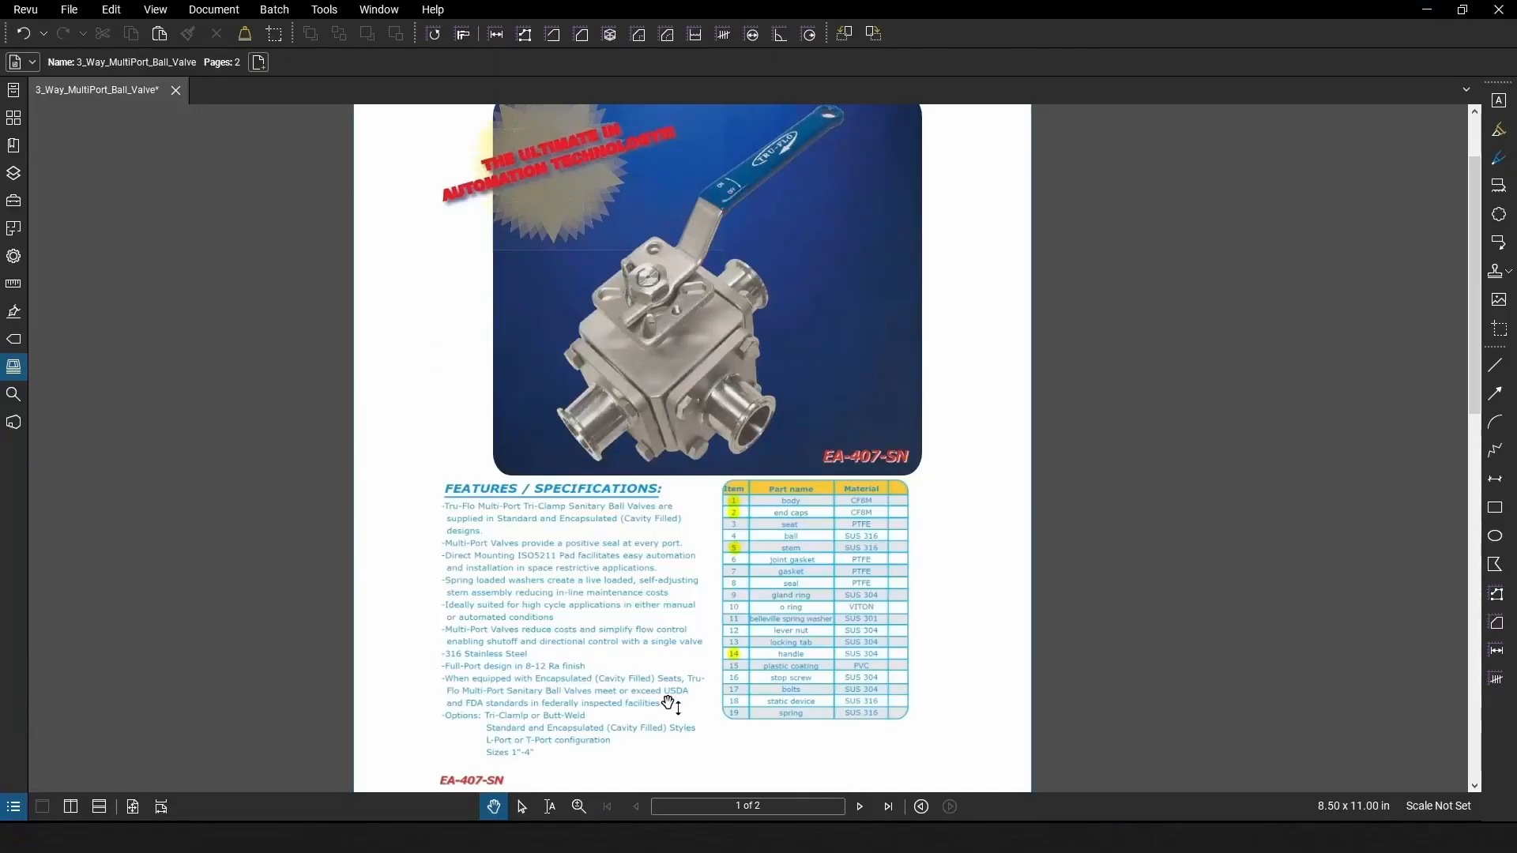
Step: Check the end caps in the data sheet's valve photo, and finish the cap extrusion in Revit with an extrusion end of 0.5"
scroll(648, 320, "up", 5)
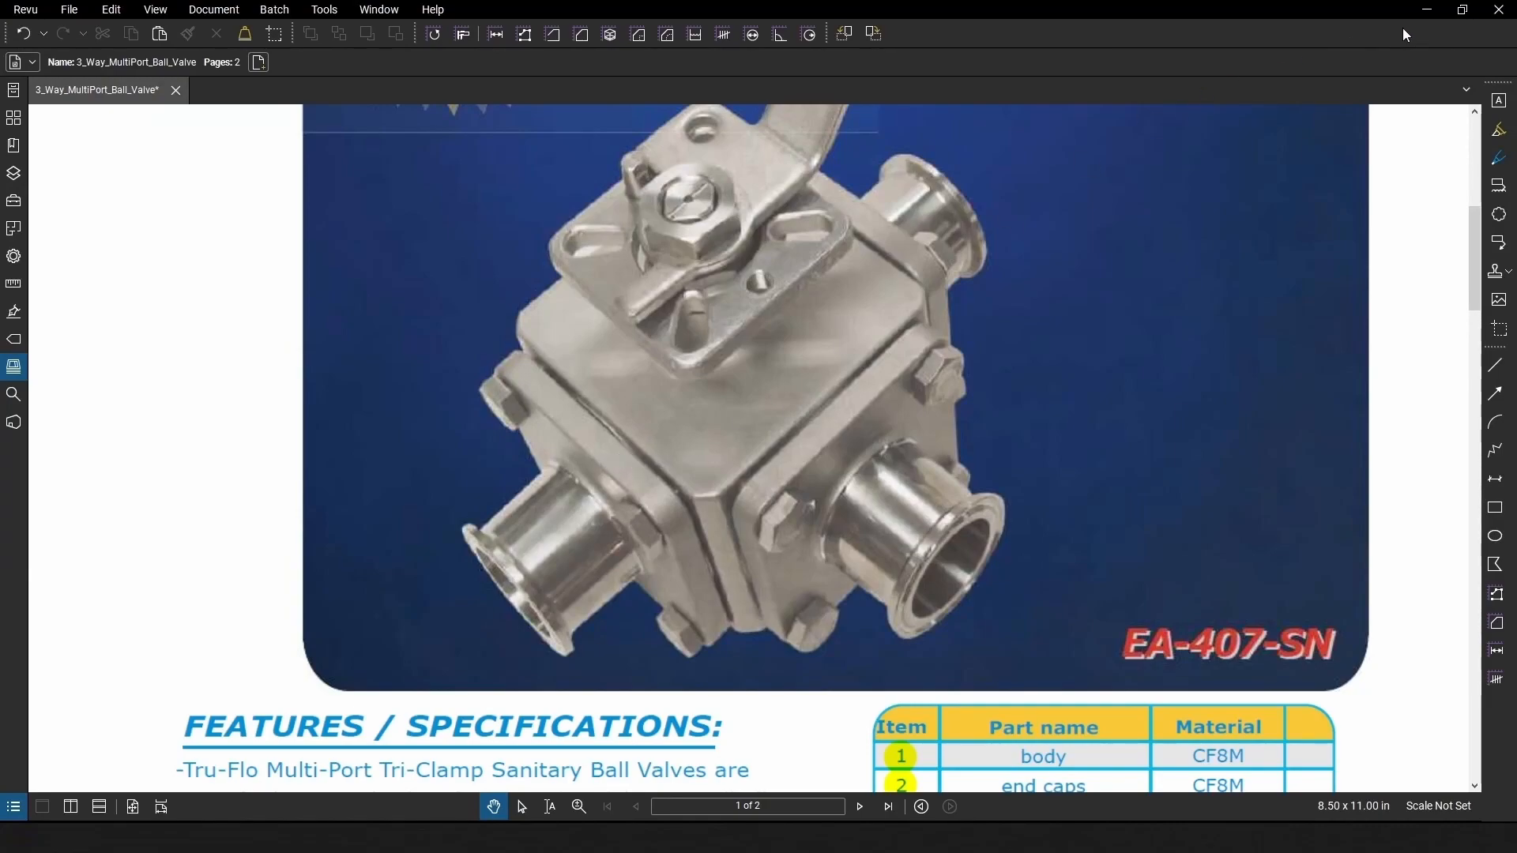
left_click(1427, 10)
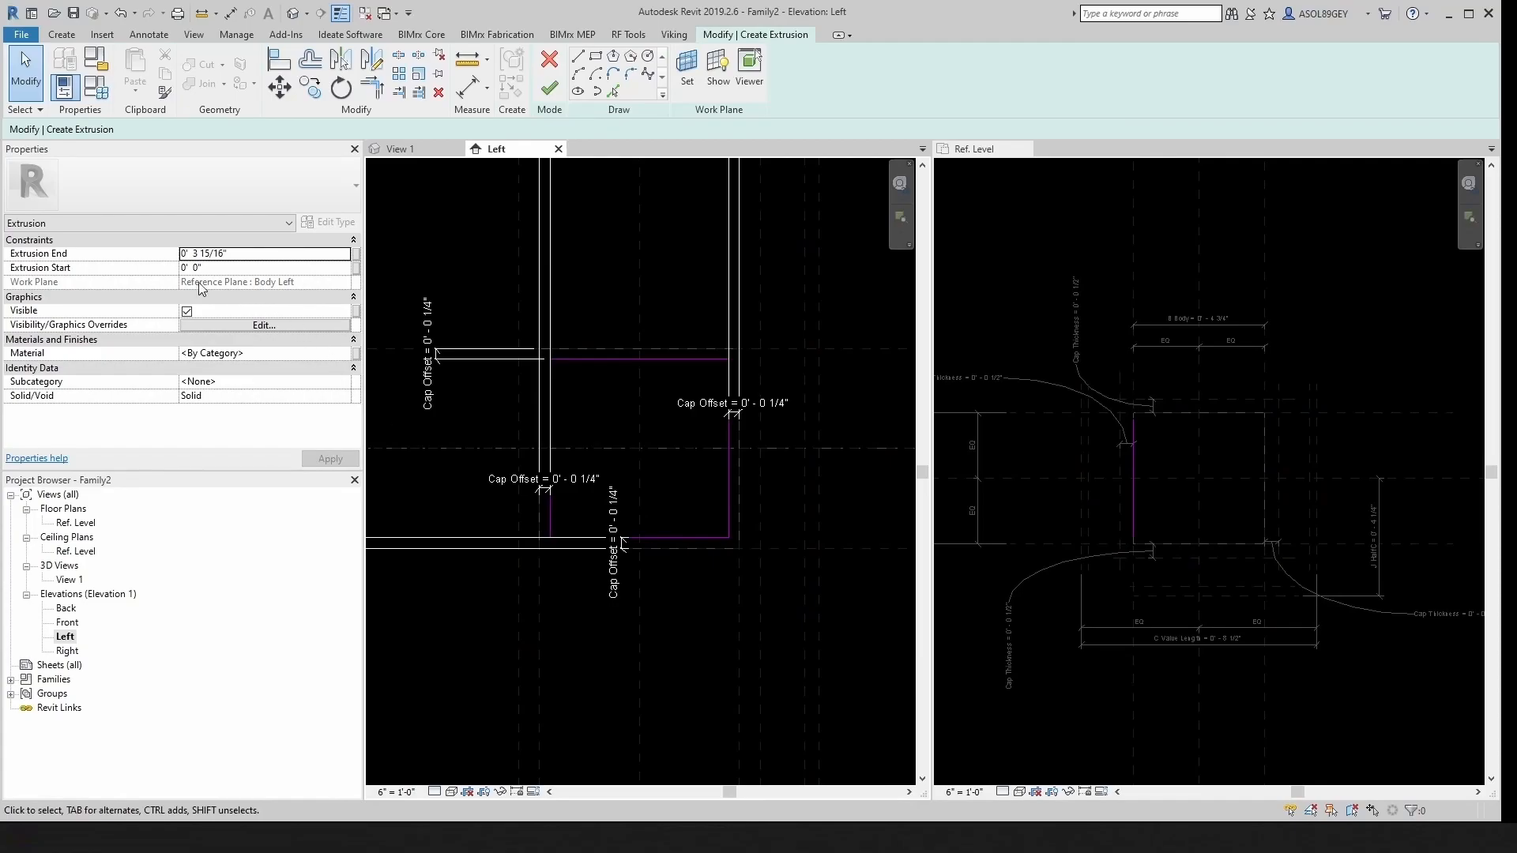
left_click(267, 260)
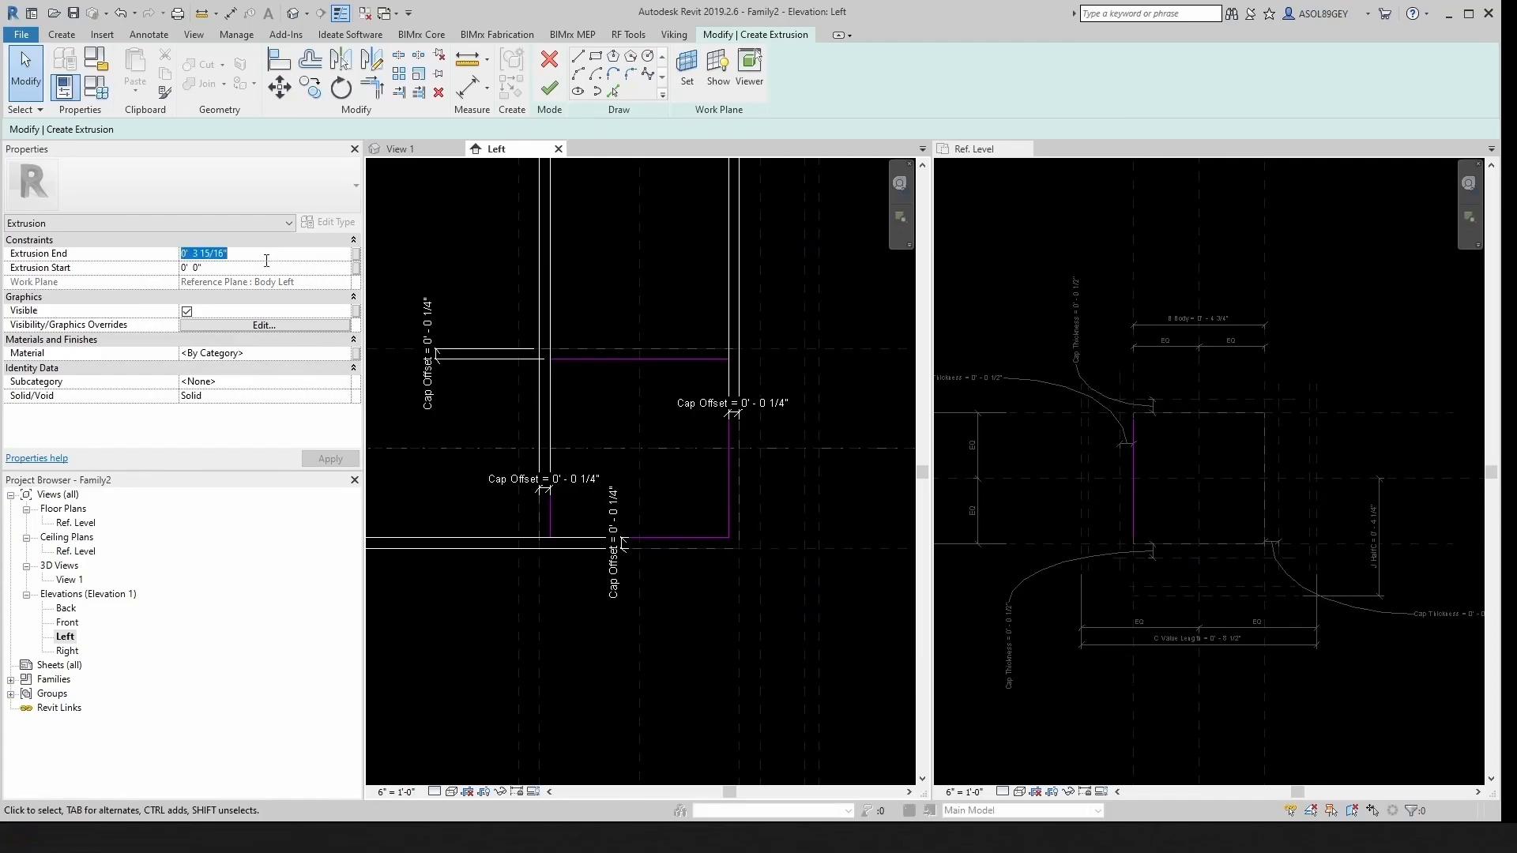
type("0.5")
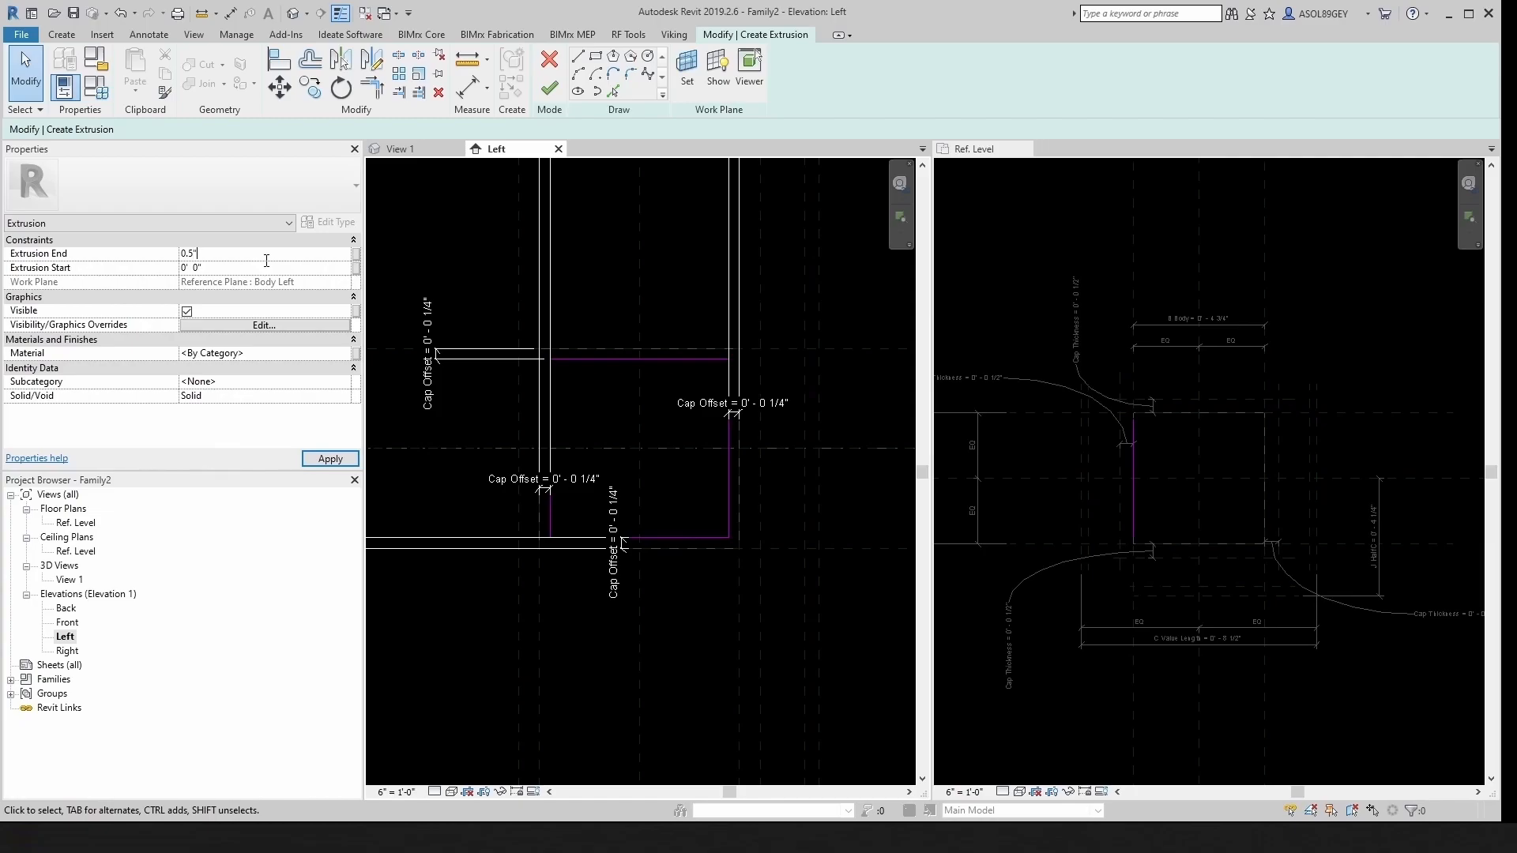
key("Return")
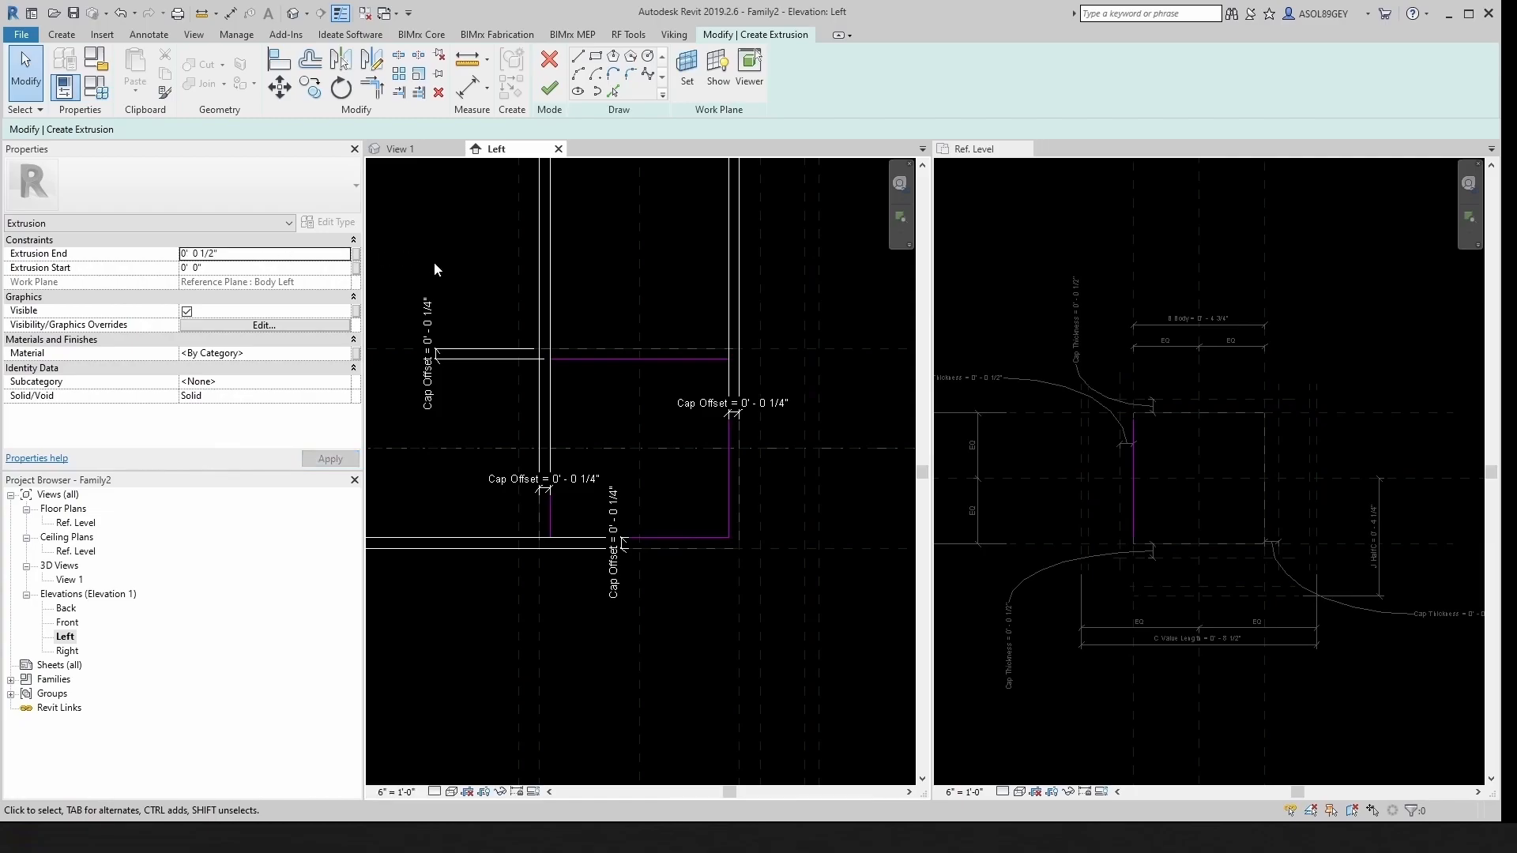
left_click(550, 88)
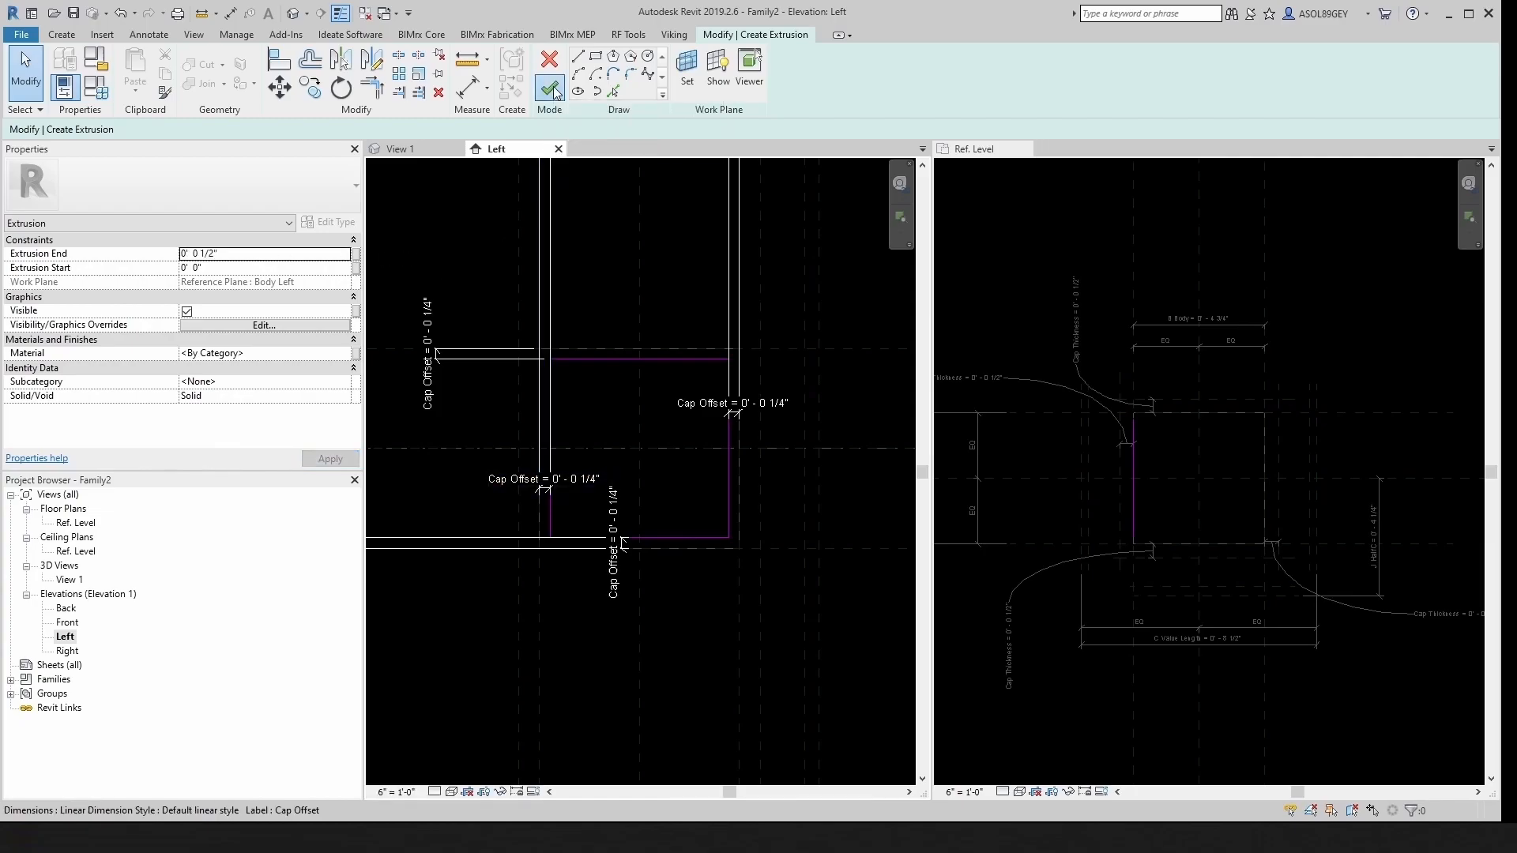
key("Escape")
Step: Edit the left cap extrusion and set its extrusion end to -0.5" to project it outward from the valve body
left_click(1025, 478)
scroll(1161, 484, "up", 3)
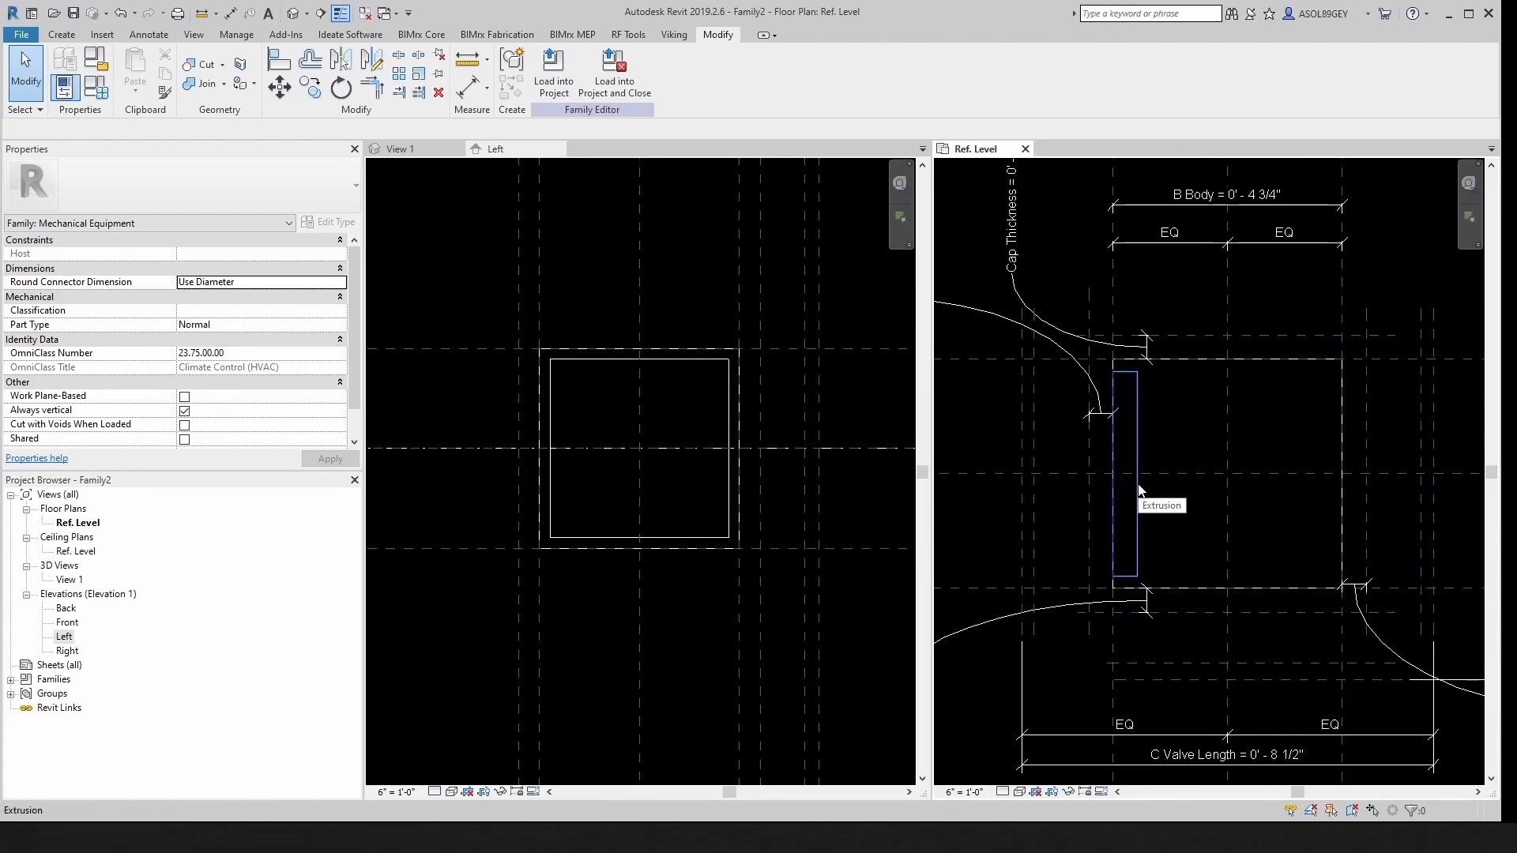
left_click(1142, 456)
left_click(851, 461)
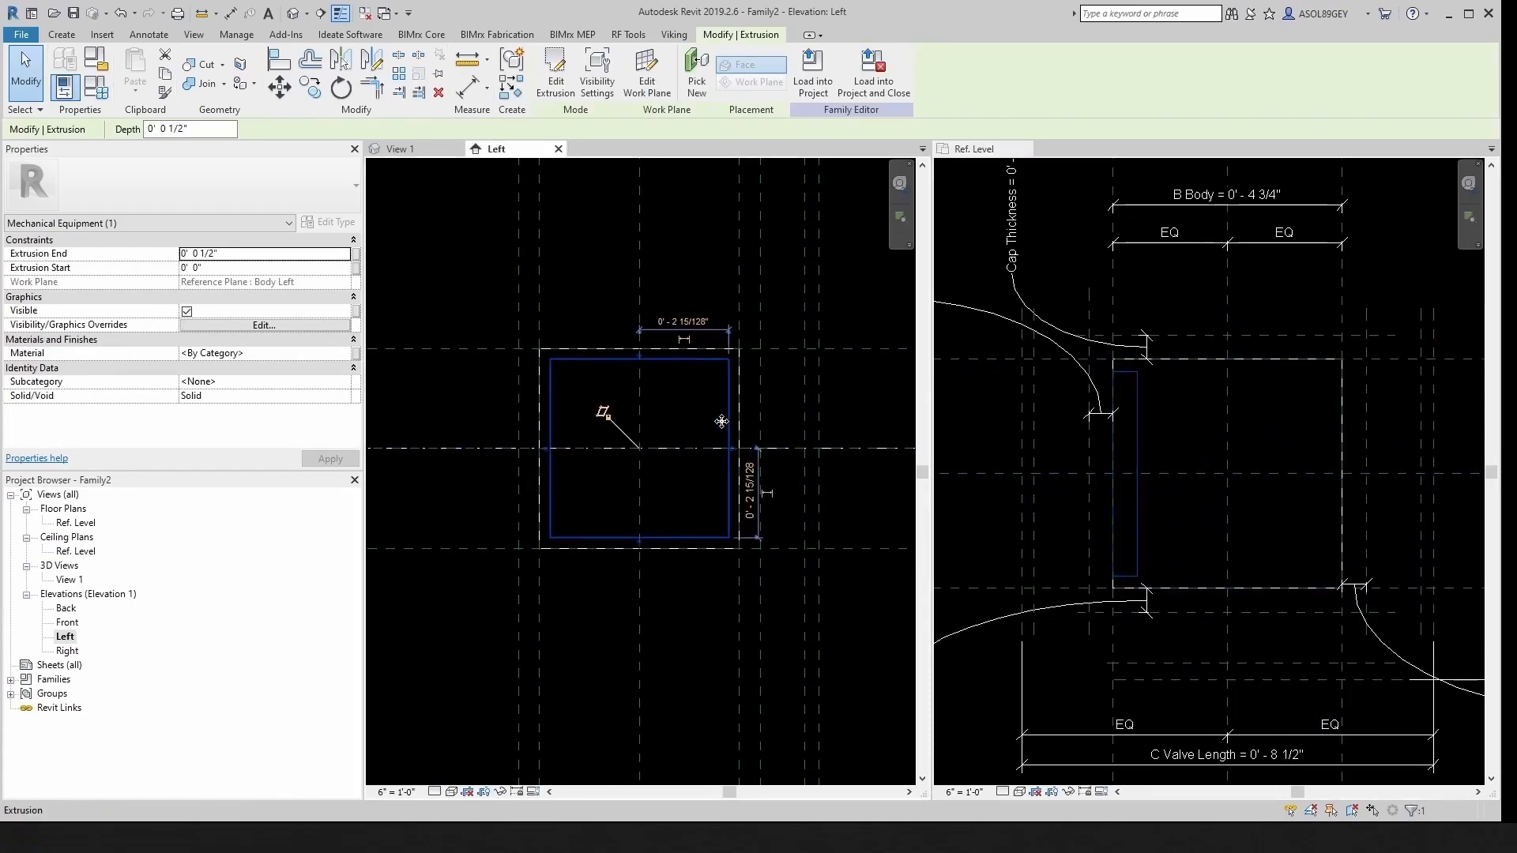
left_click(556, 79)
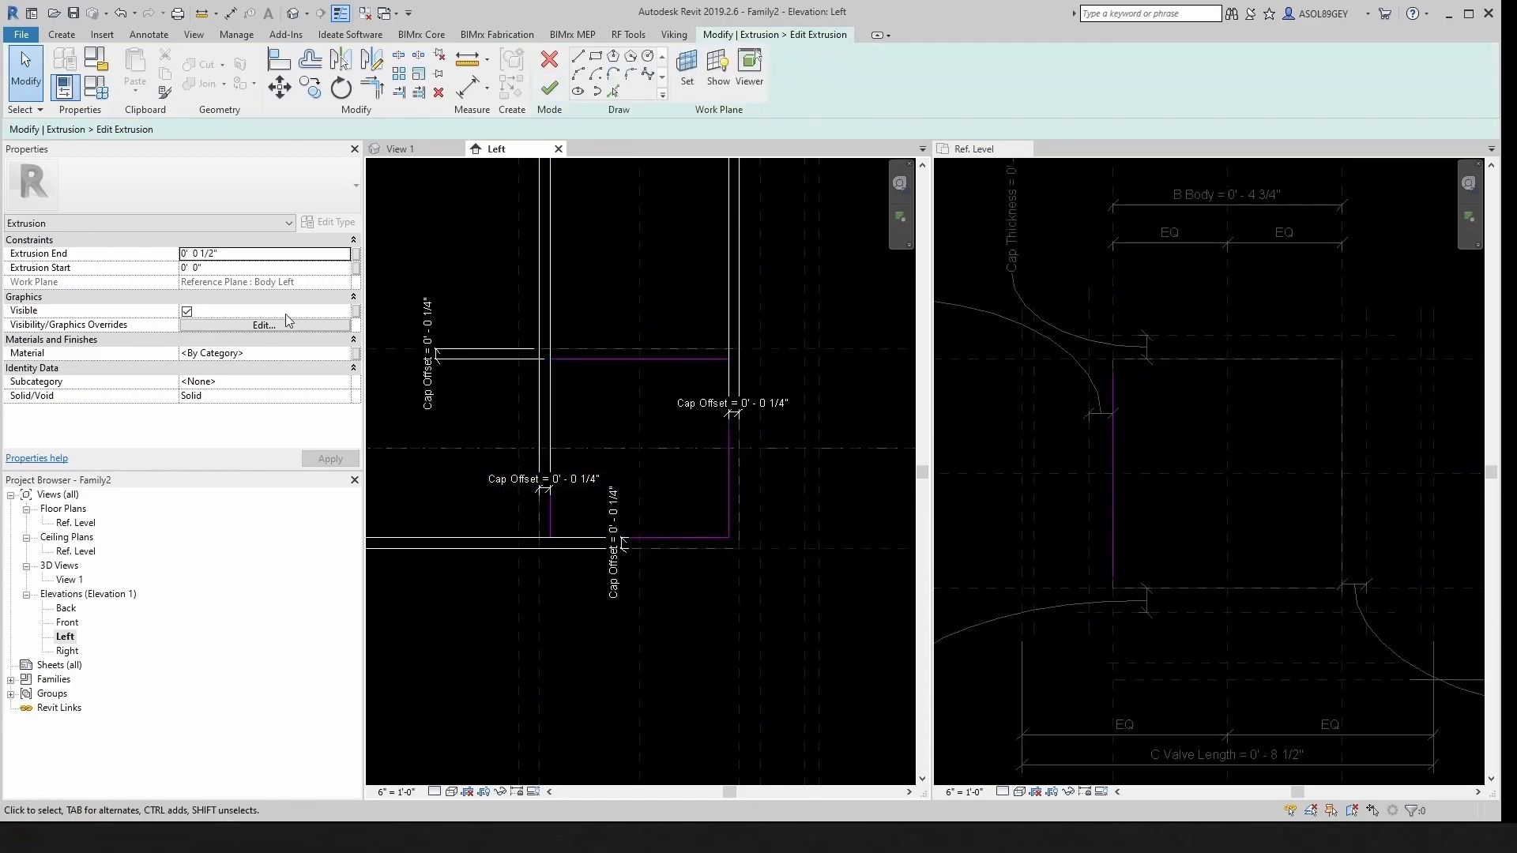
left_click(192, 253)
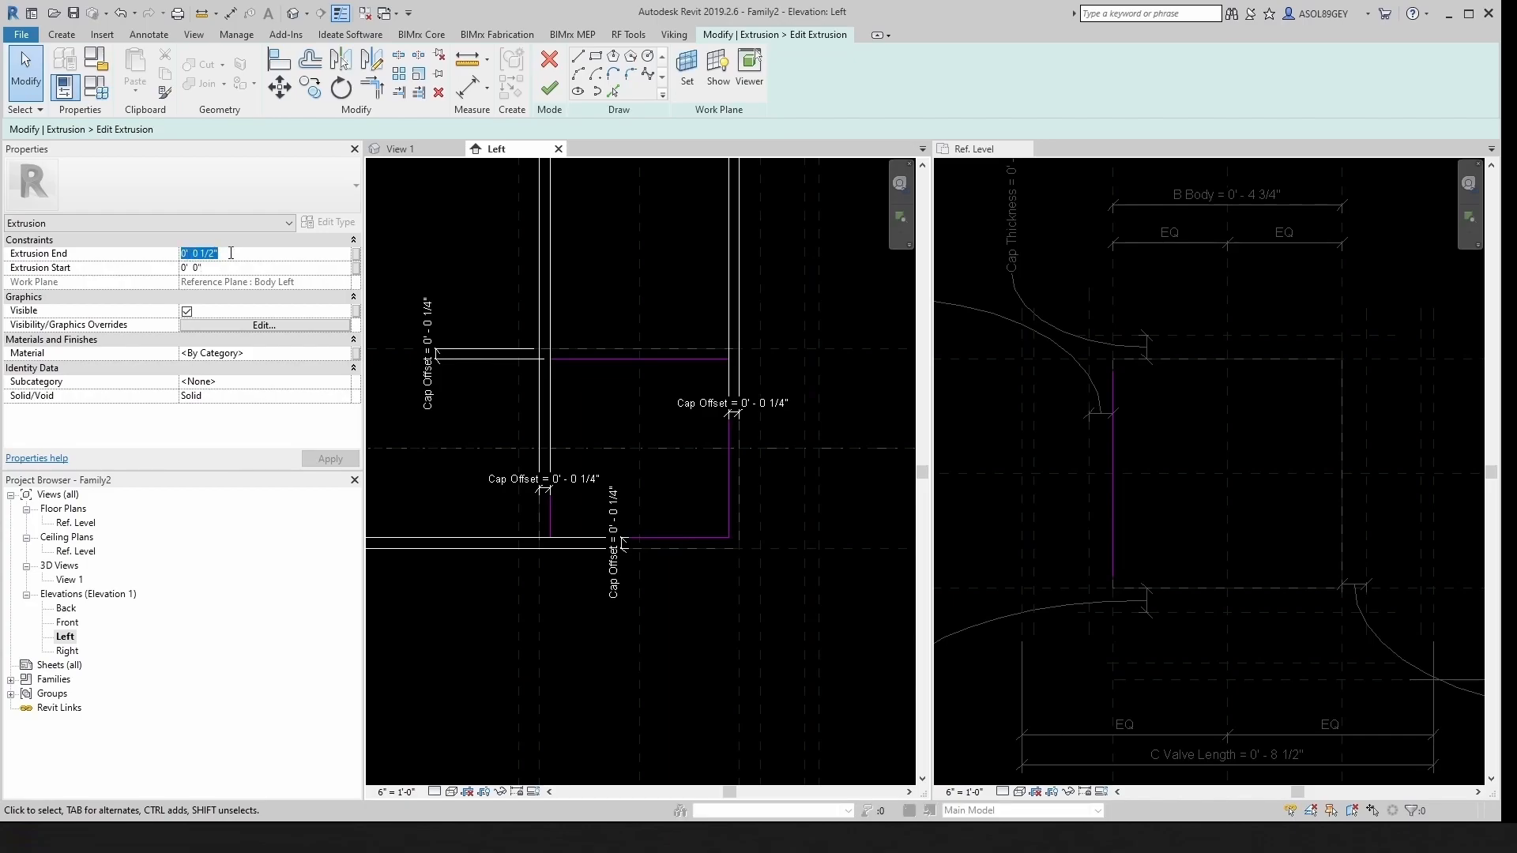
type("-0.5")
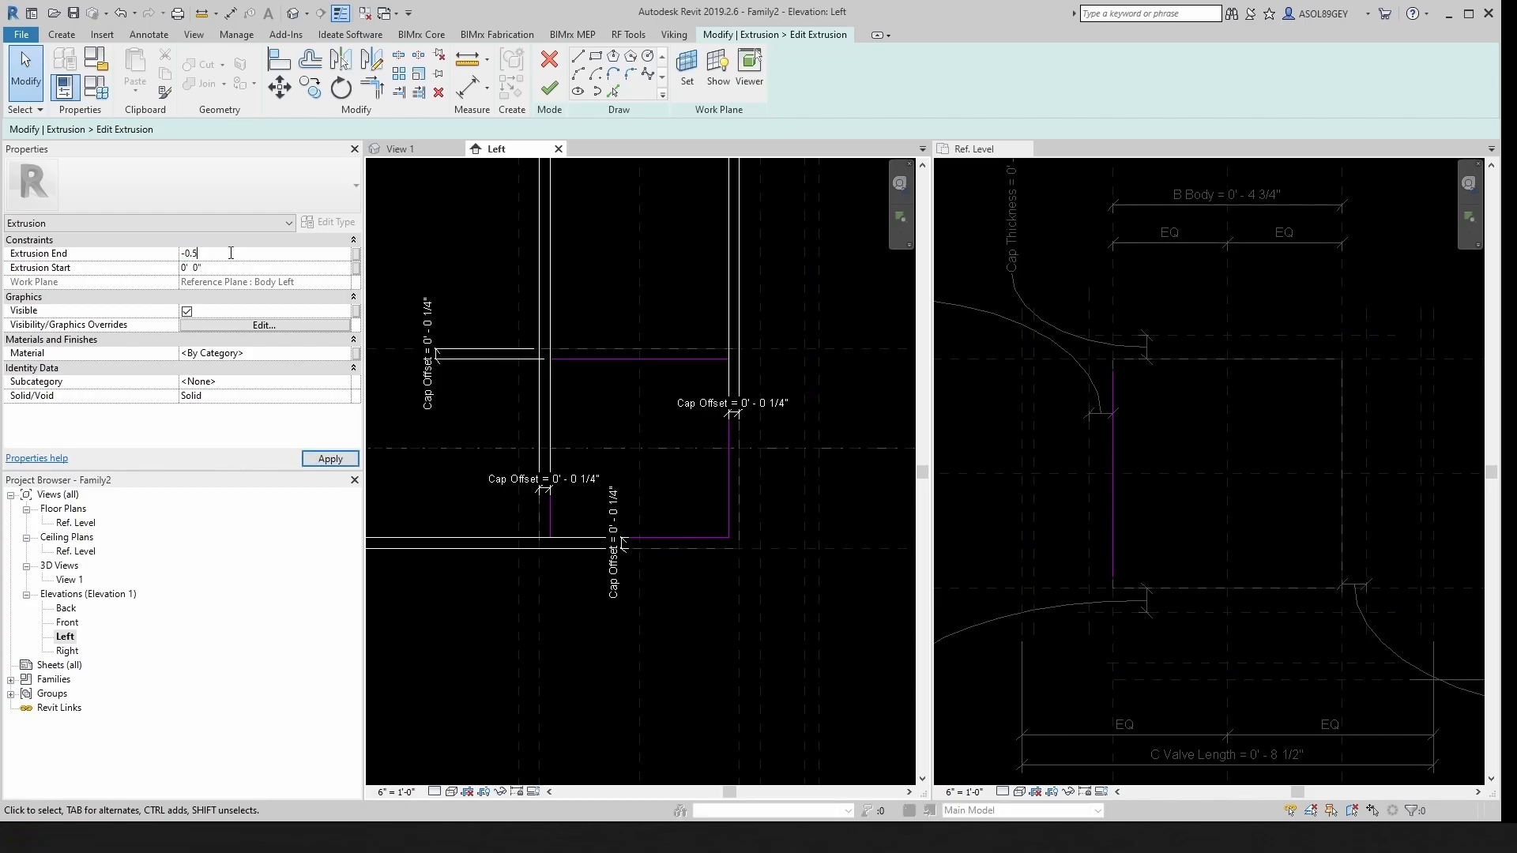
left_click(325, 459)
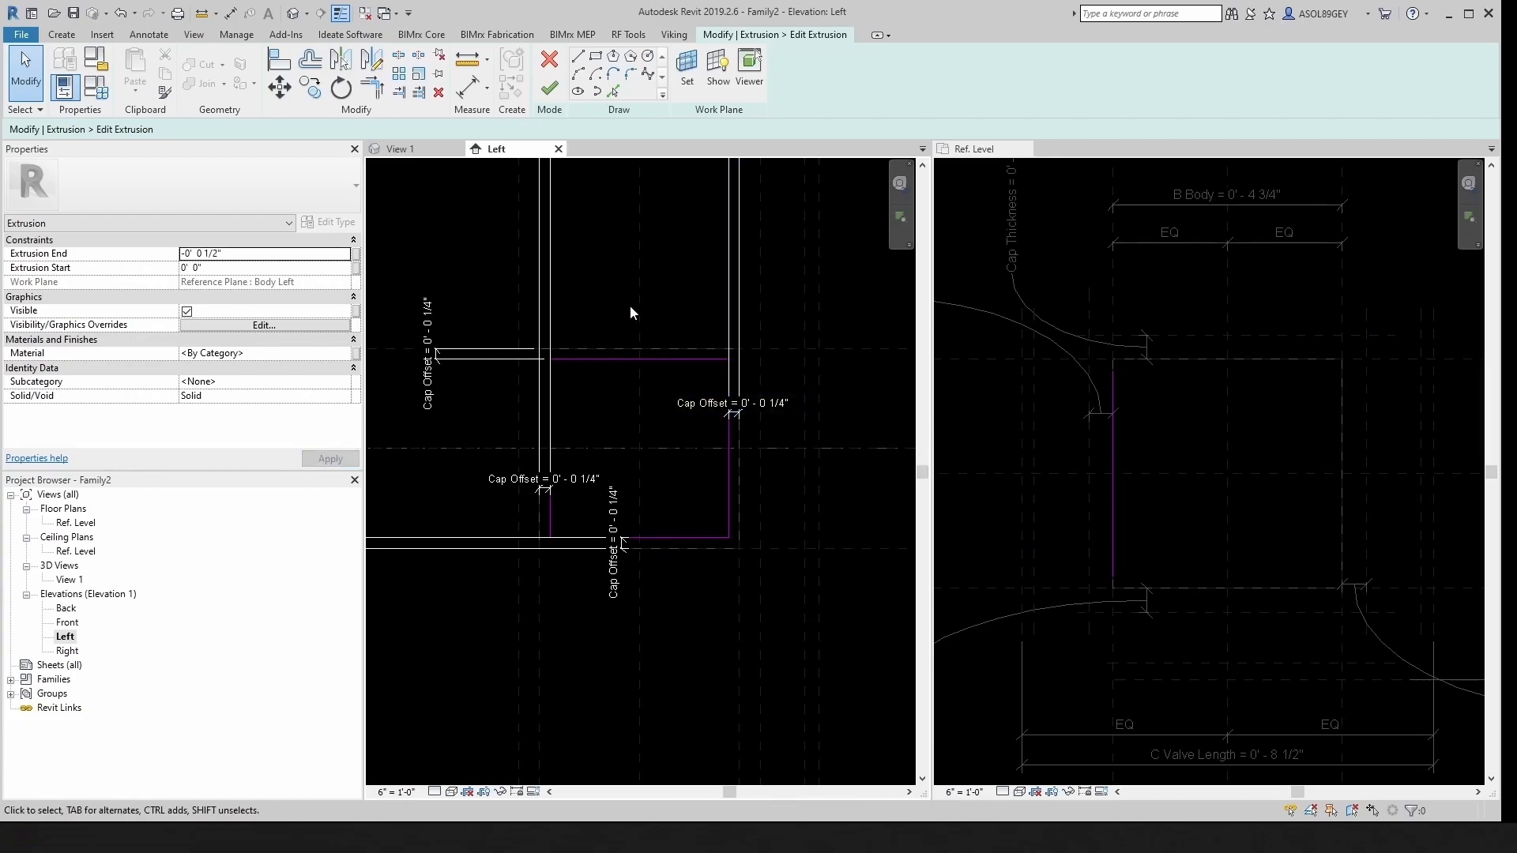
left_click(549, 87)
key("Escape")
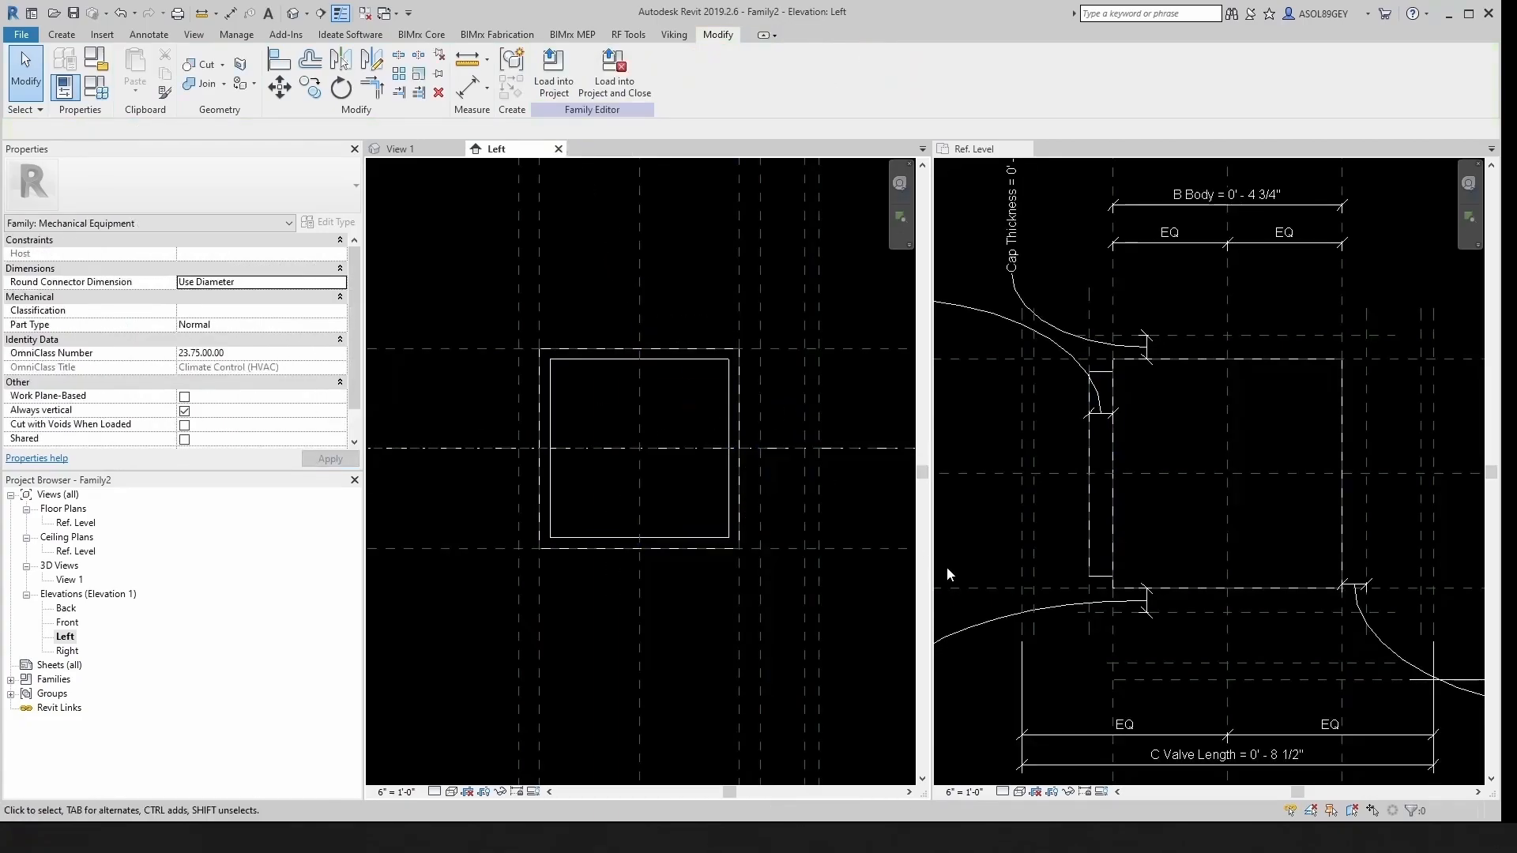
Step: Examine how the cap extrusion lines up with the Cap Left reference plane in the Ref. Level plan
scroll(1135, 447, "up", 5)
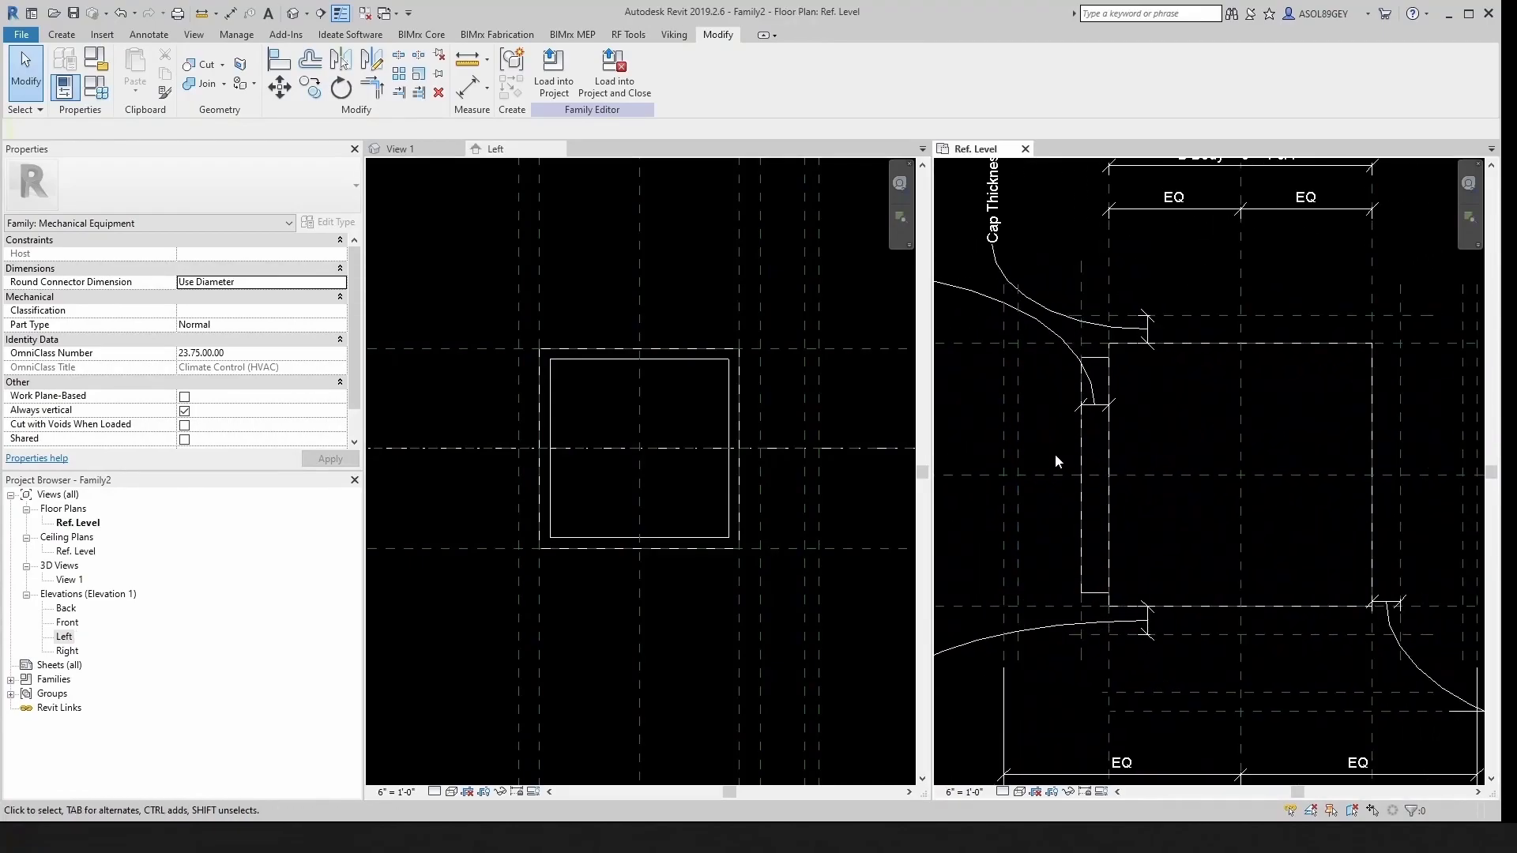
scroll(1094, 443, "down", 2)
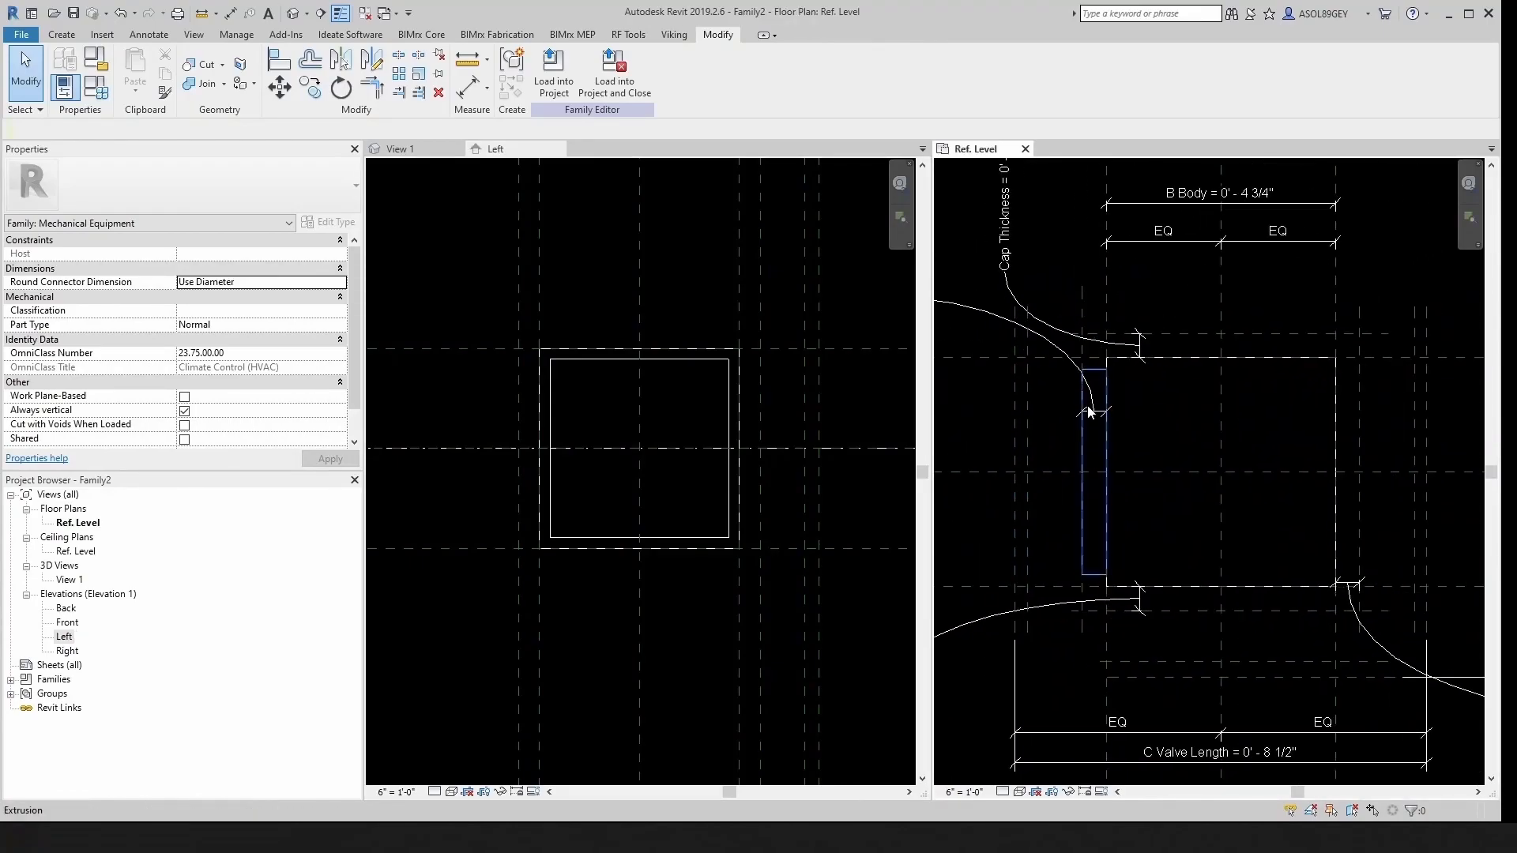
left_click(1083, 304)
scroll(1082, 312, "up", 2)
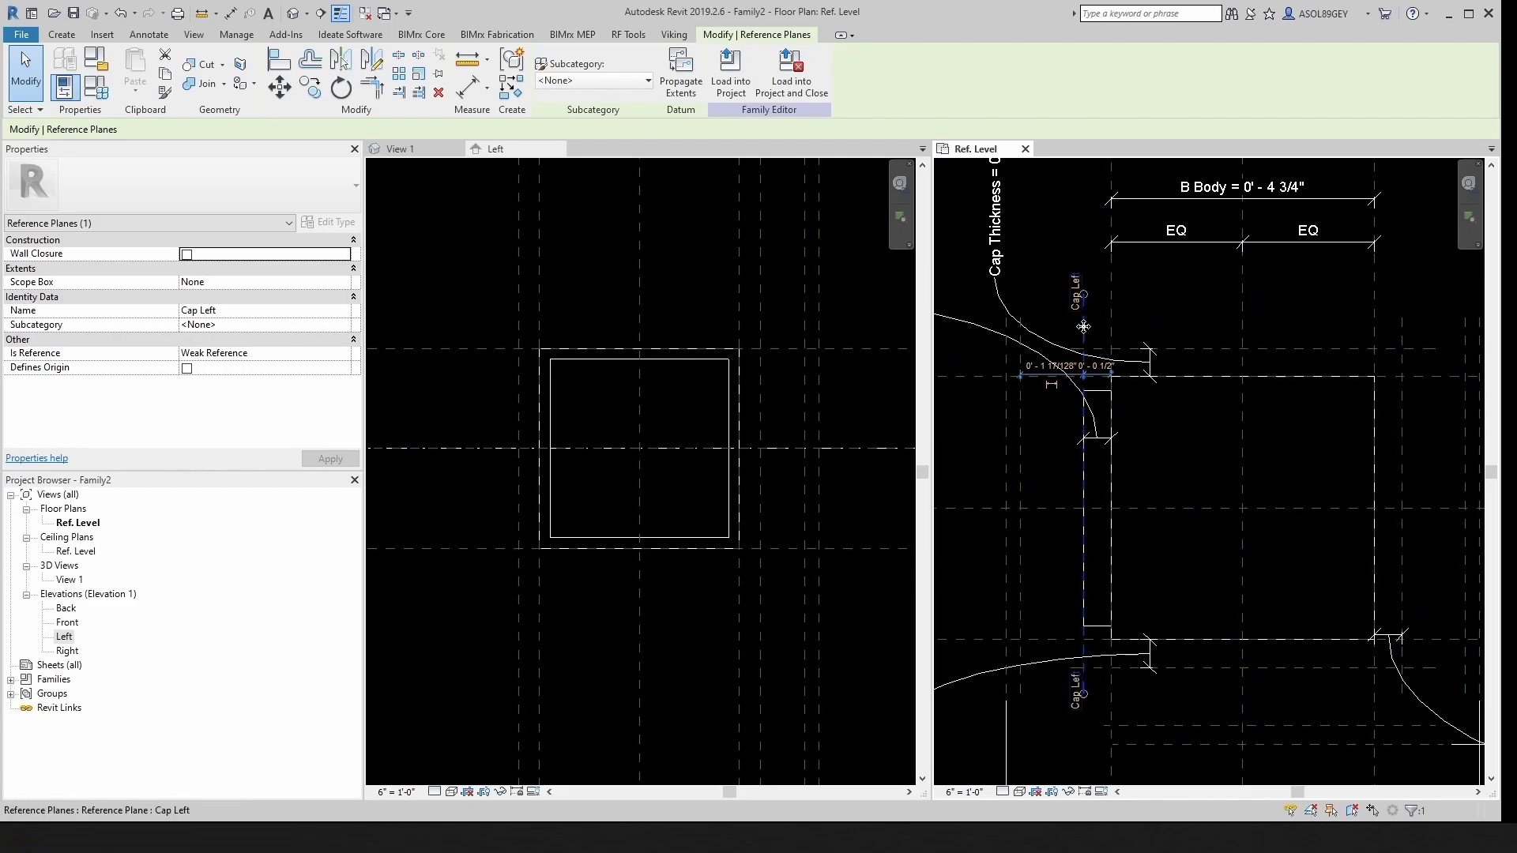
key("Escape")
scroll(1059, 414, "down", 4)
scroll(1147, 559, "up", 2)
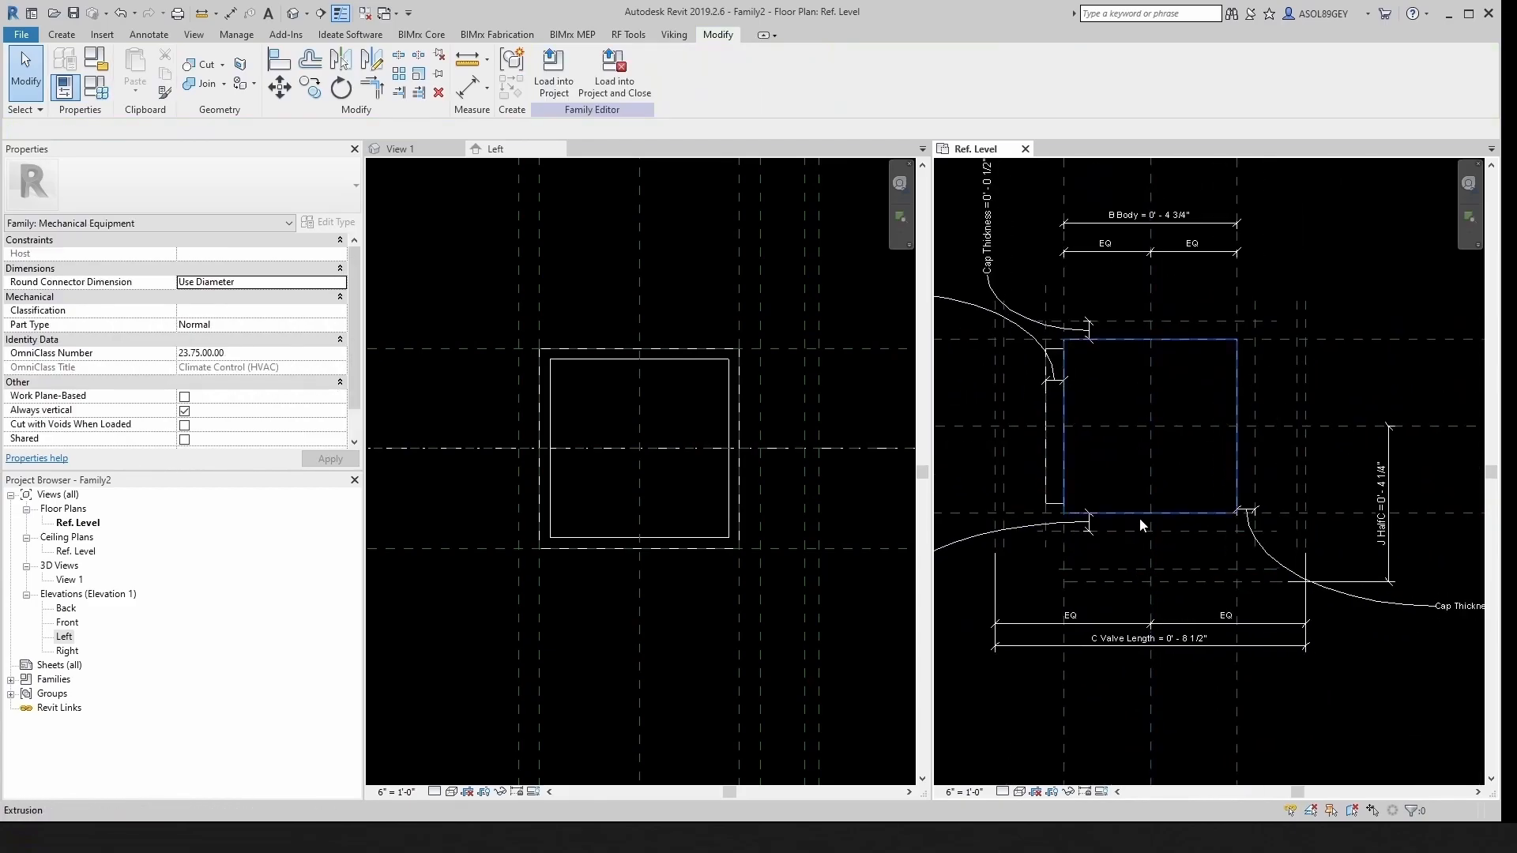
scroll(1126, 533, "down", 1)
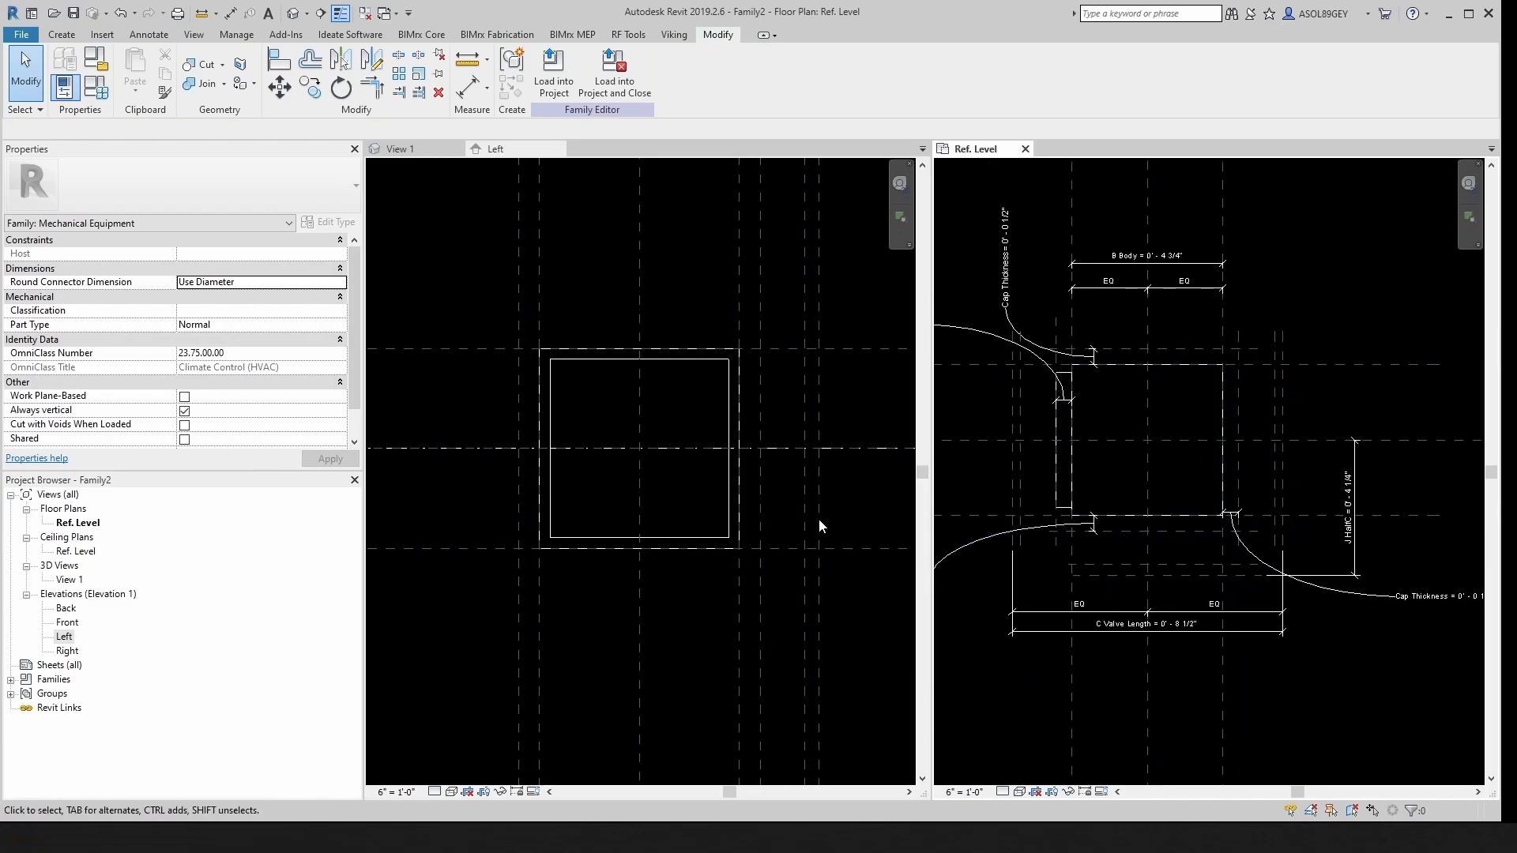
Step: Close the Left elevation and inspect the cap extrusion on the valve body in the 3D view
left_click(558, 150)
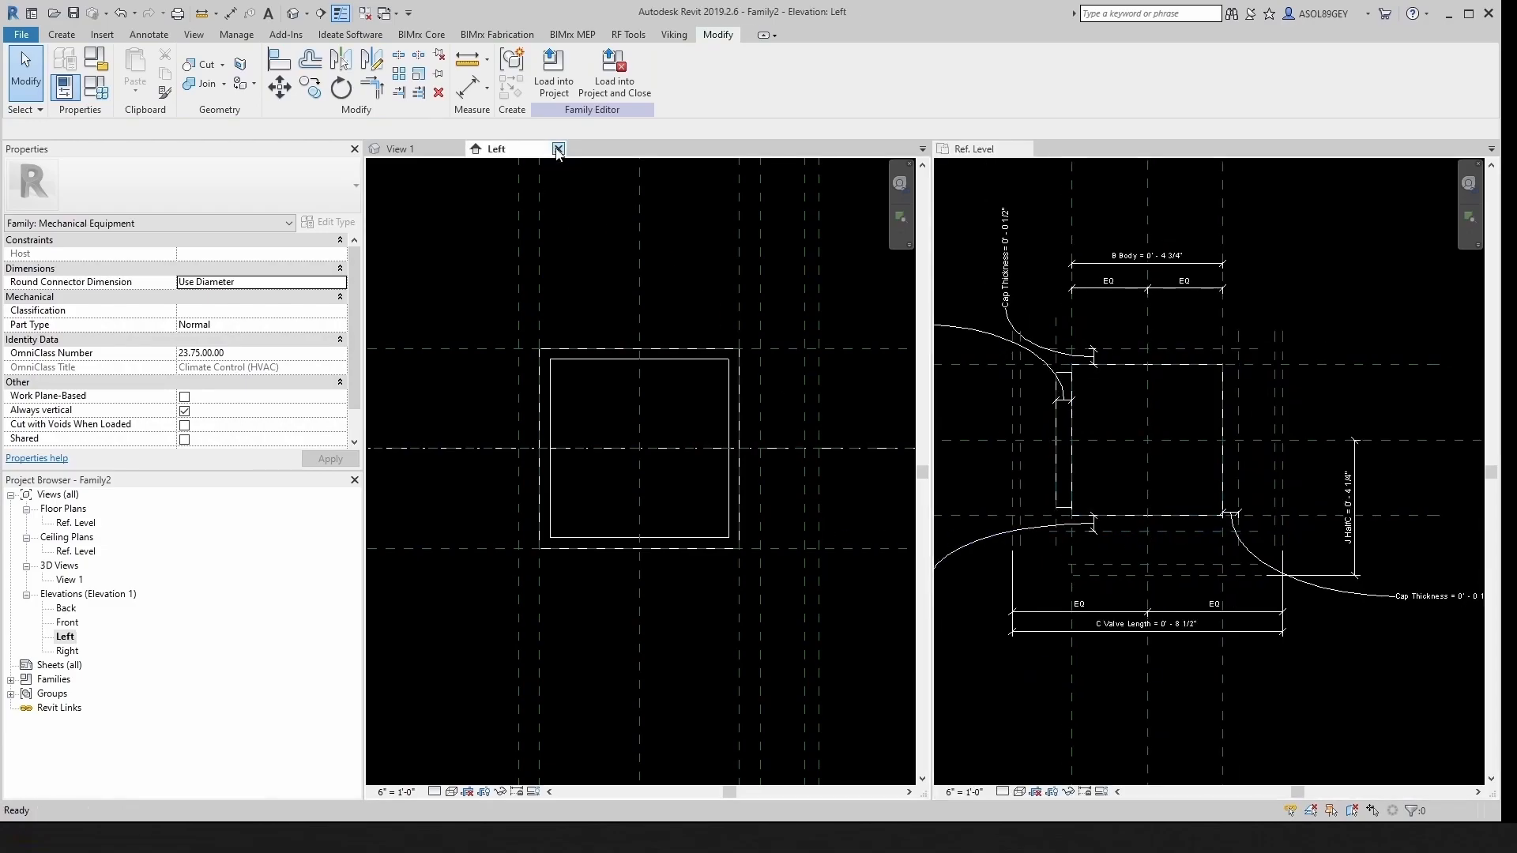
left_click(700, 581)
left_click(1003, 517)
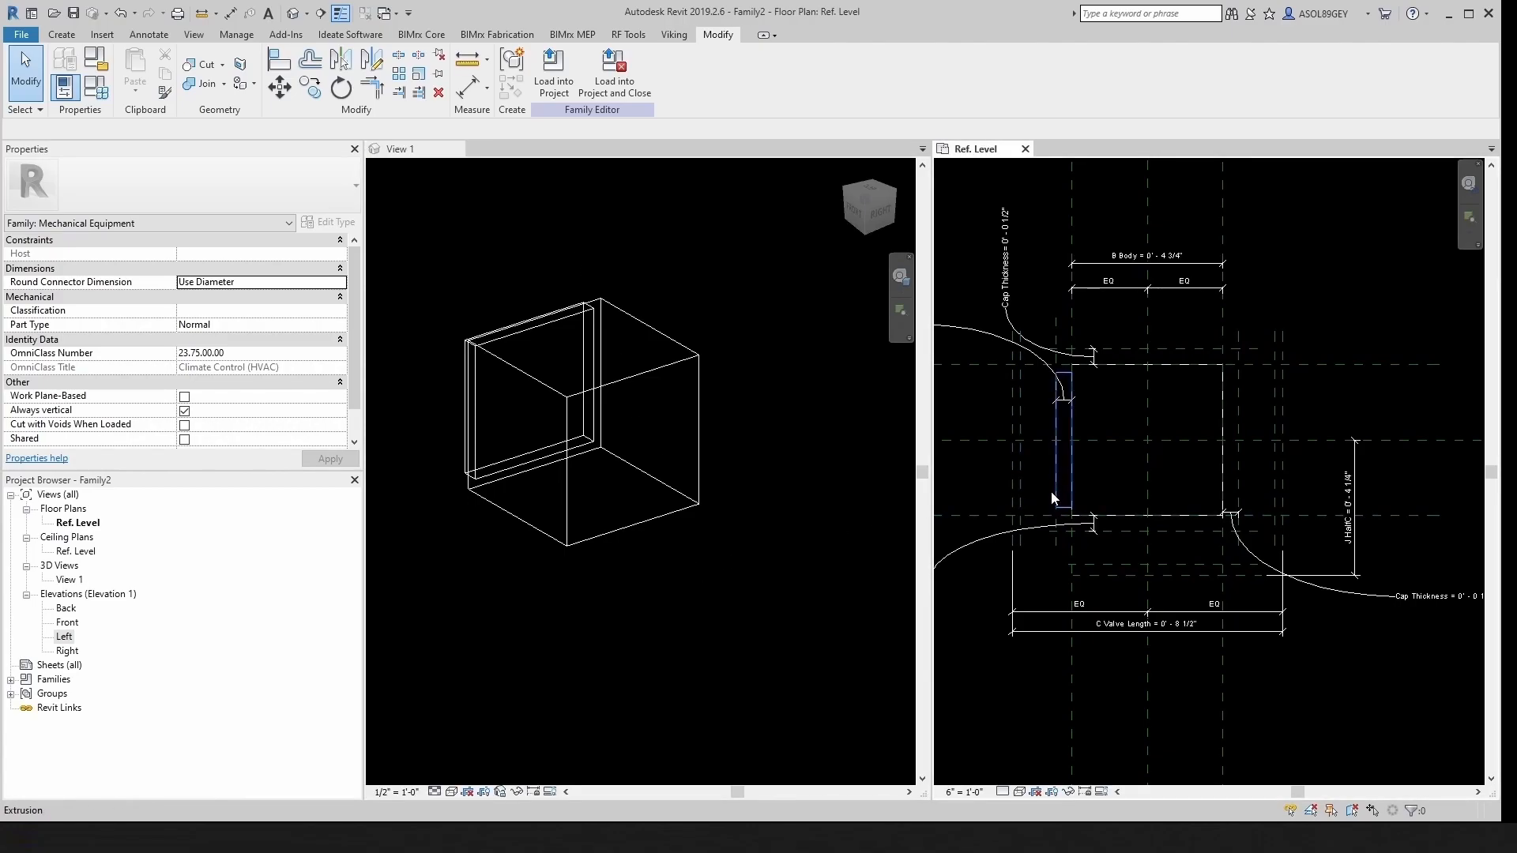
left_click(1057, 499)
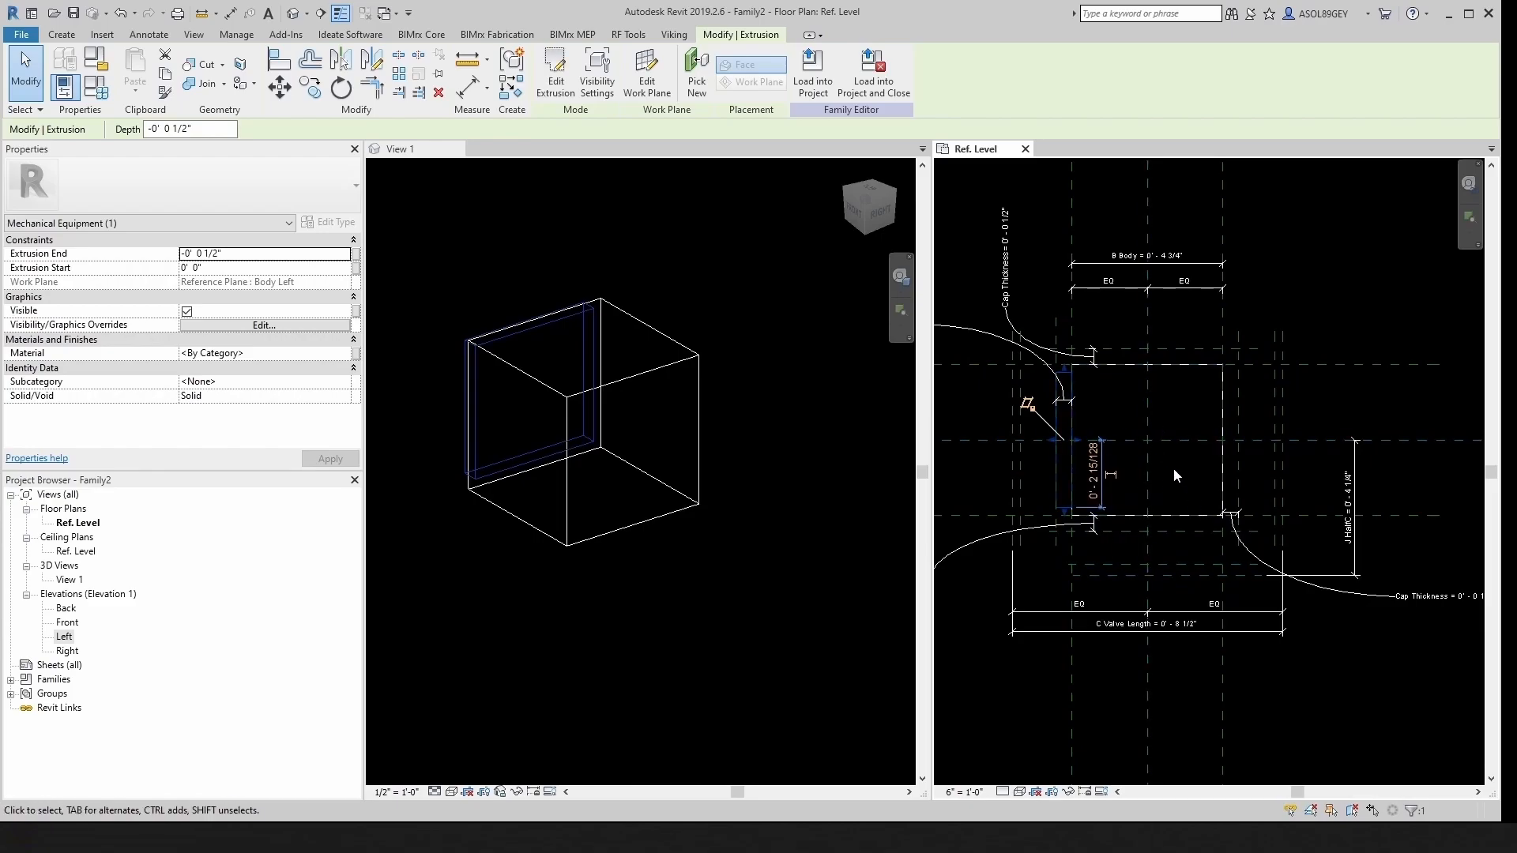
left_click(1131, 484)
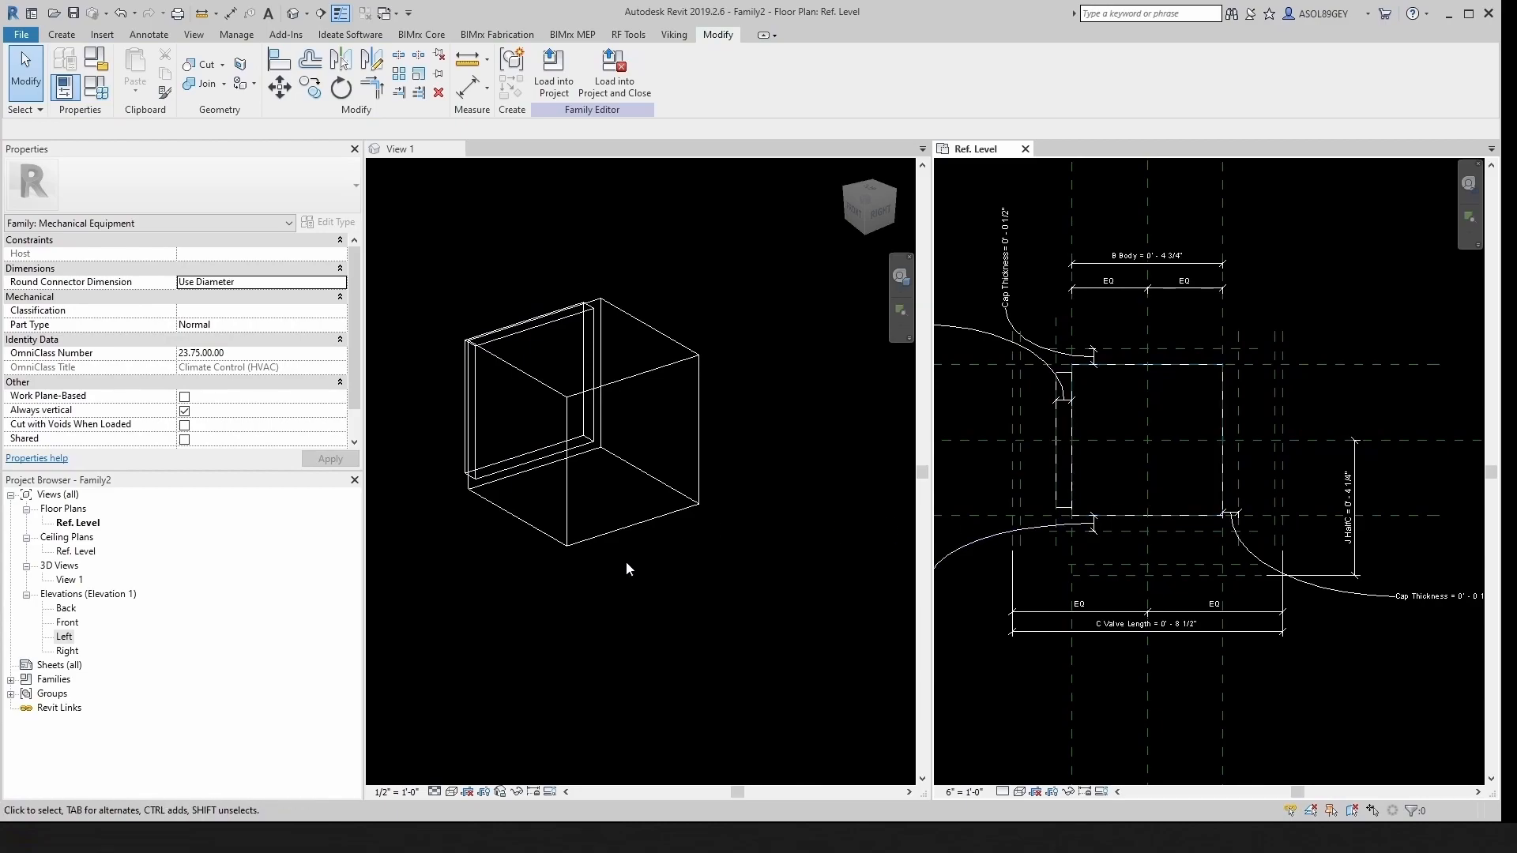
left_click(771, 496)
middle_click_drag(772, 496, 624, 551, "shift")
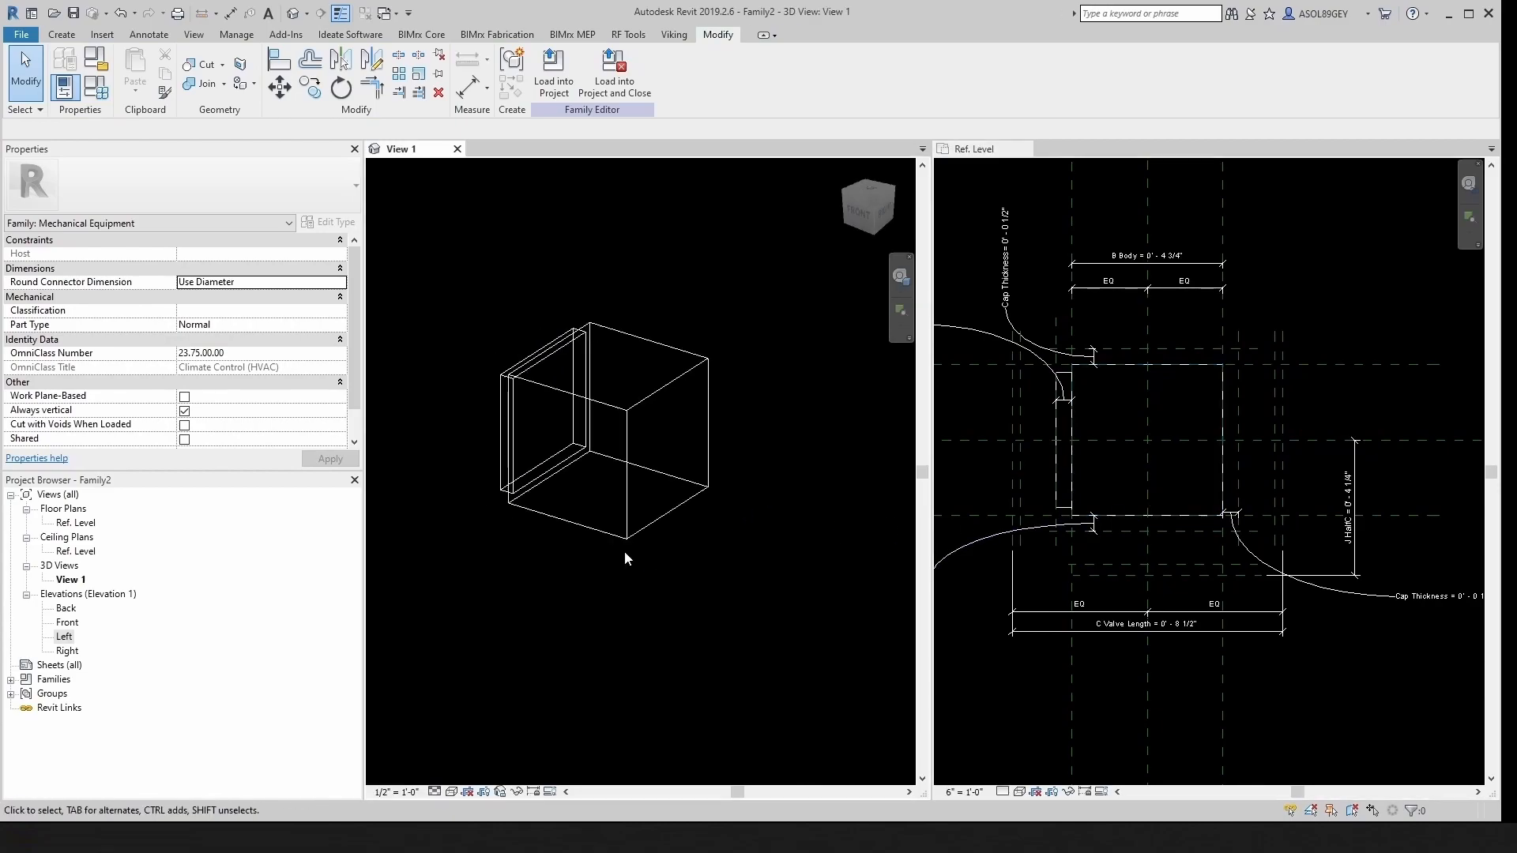
left_click(62, 34)
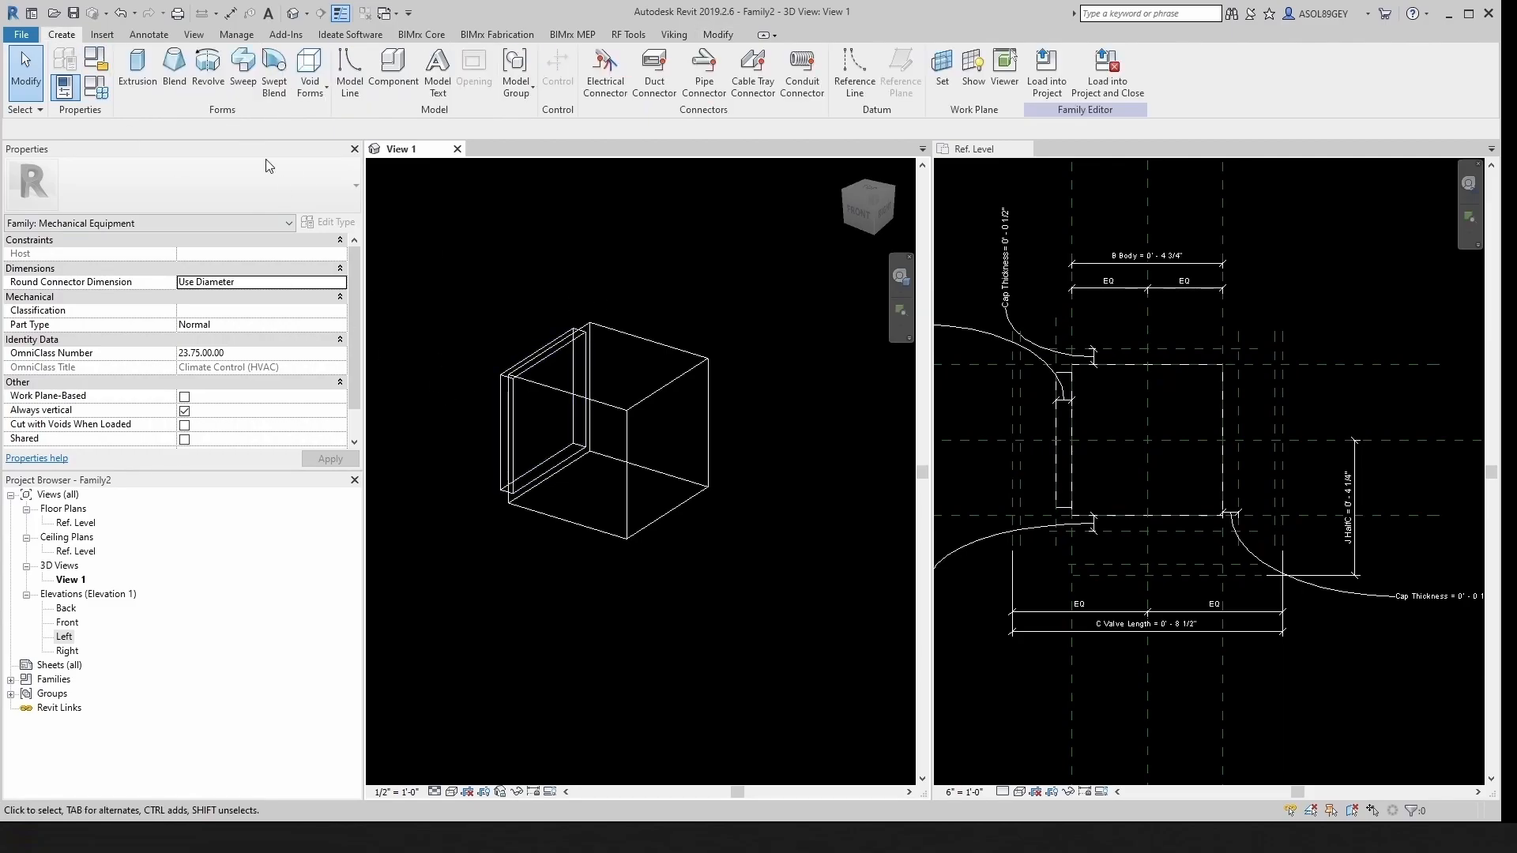
Step: Start a new extrusion for the front cap with the Body Front reference plane as its work plane
left_click(137, 70)
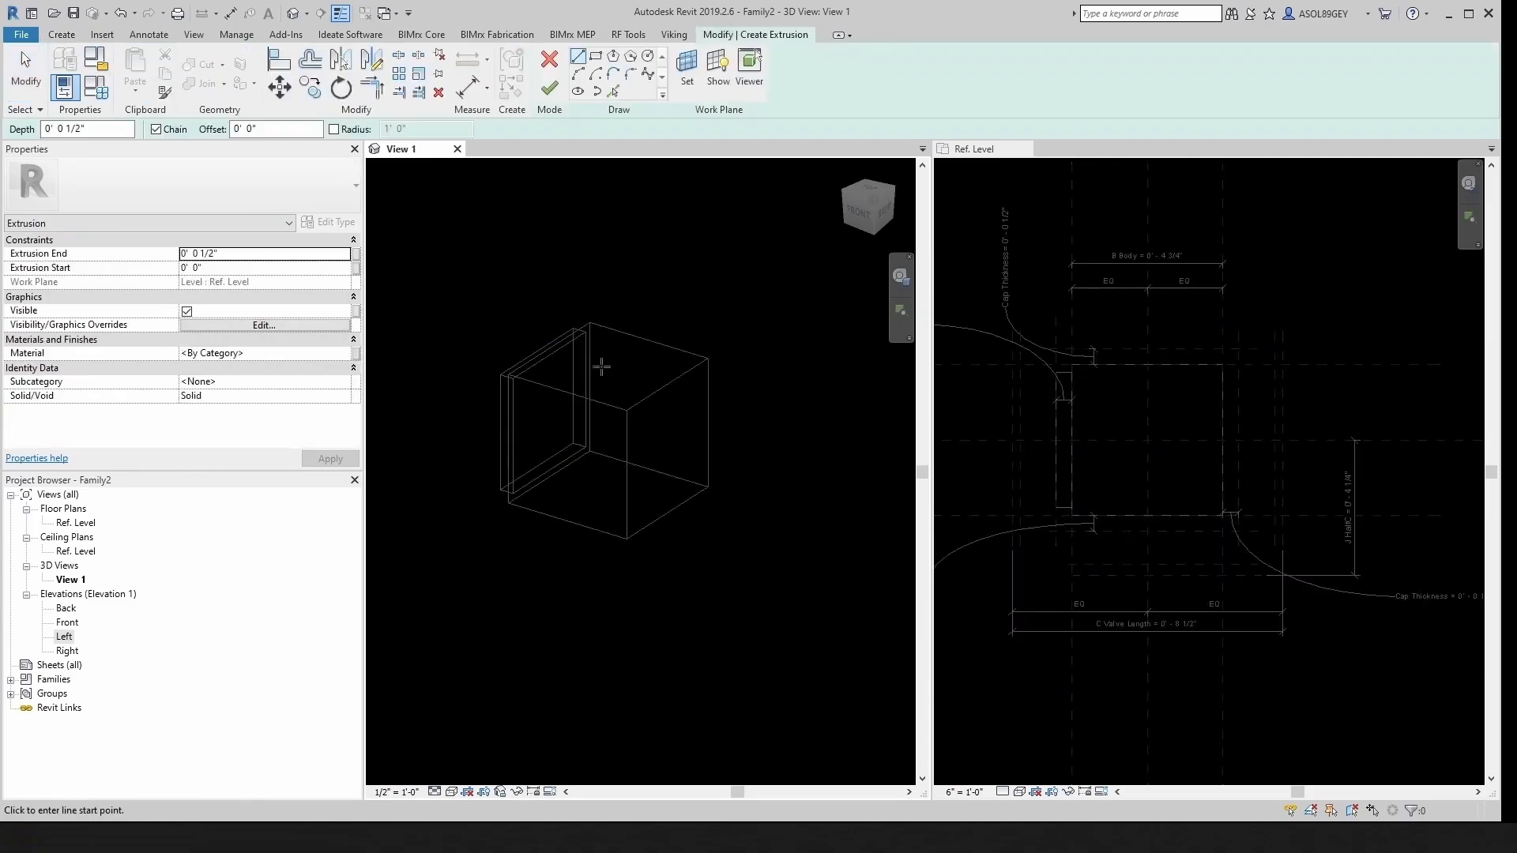
left_click(687, 70)
left_click(798, 442)
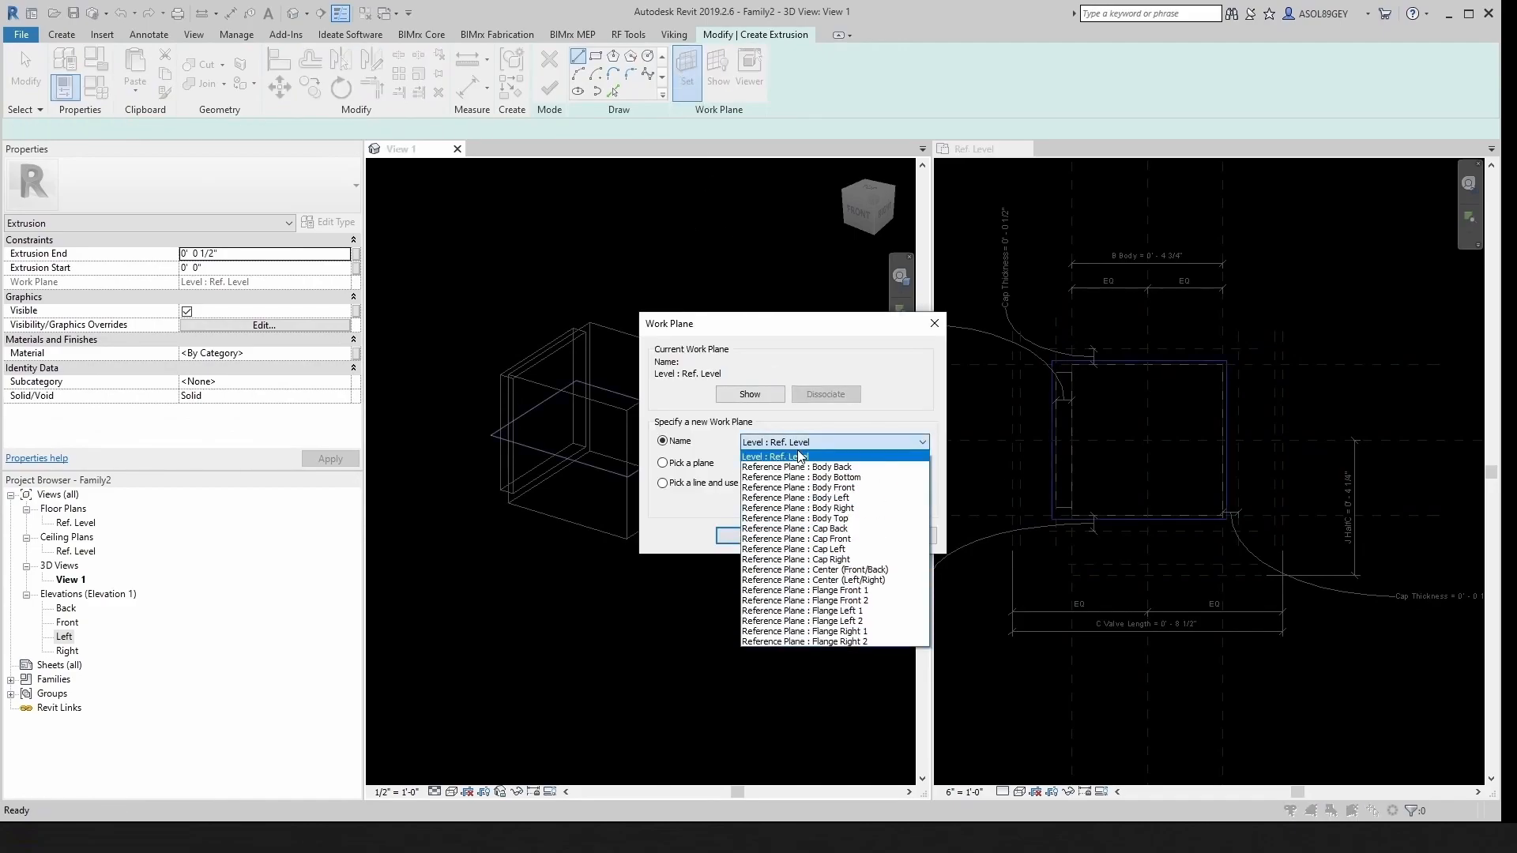
left_click(822, 487)
left_click(747, 535)
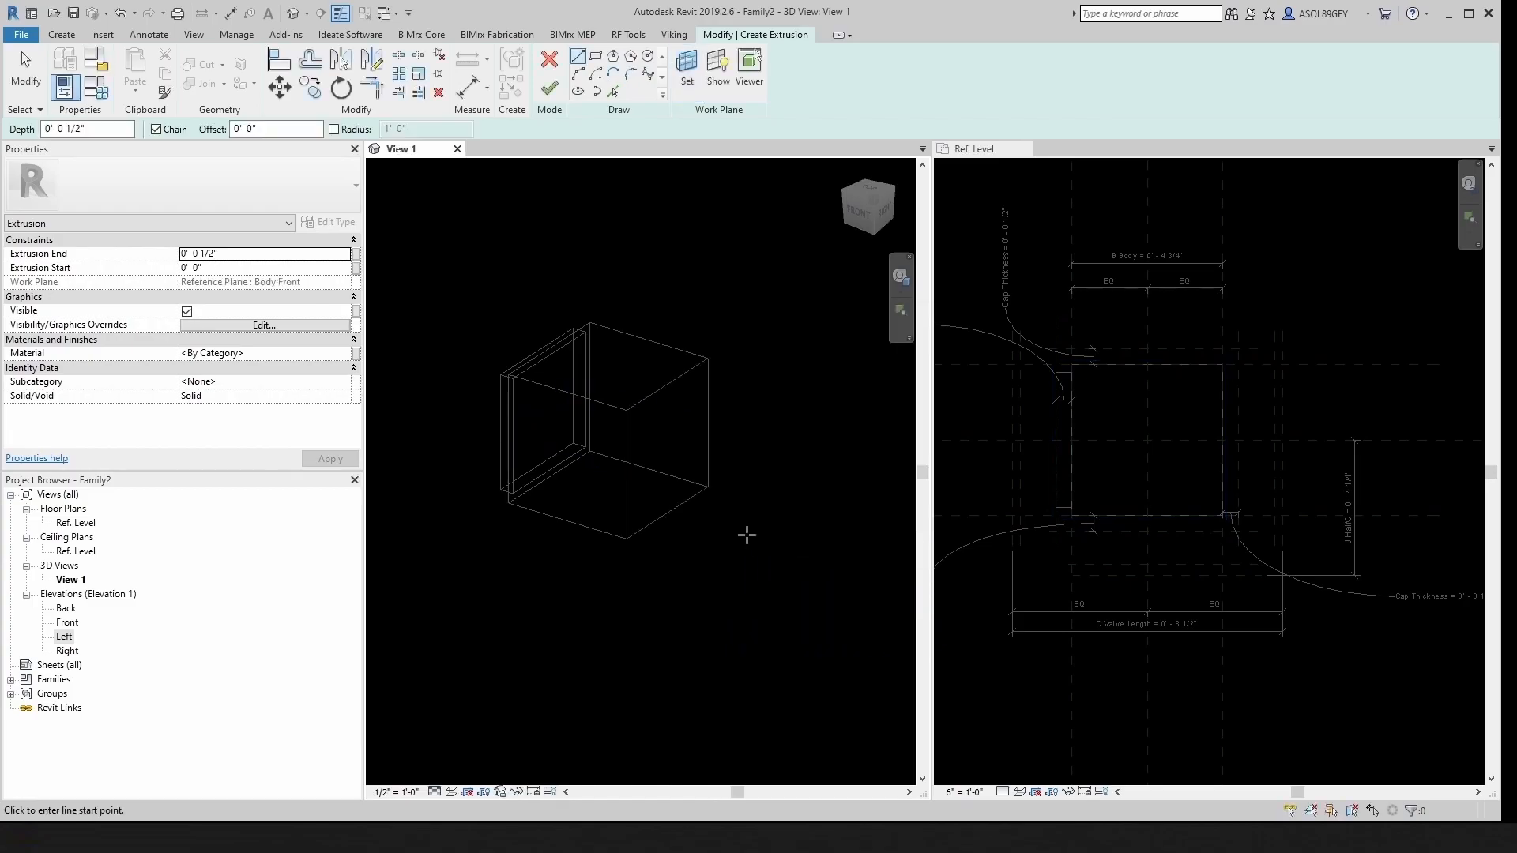
Step: Sketch a rectangle inside the valve body outline in the Front elevation, inset from all four body edges
double_click(67, 622)
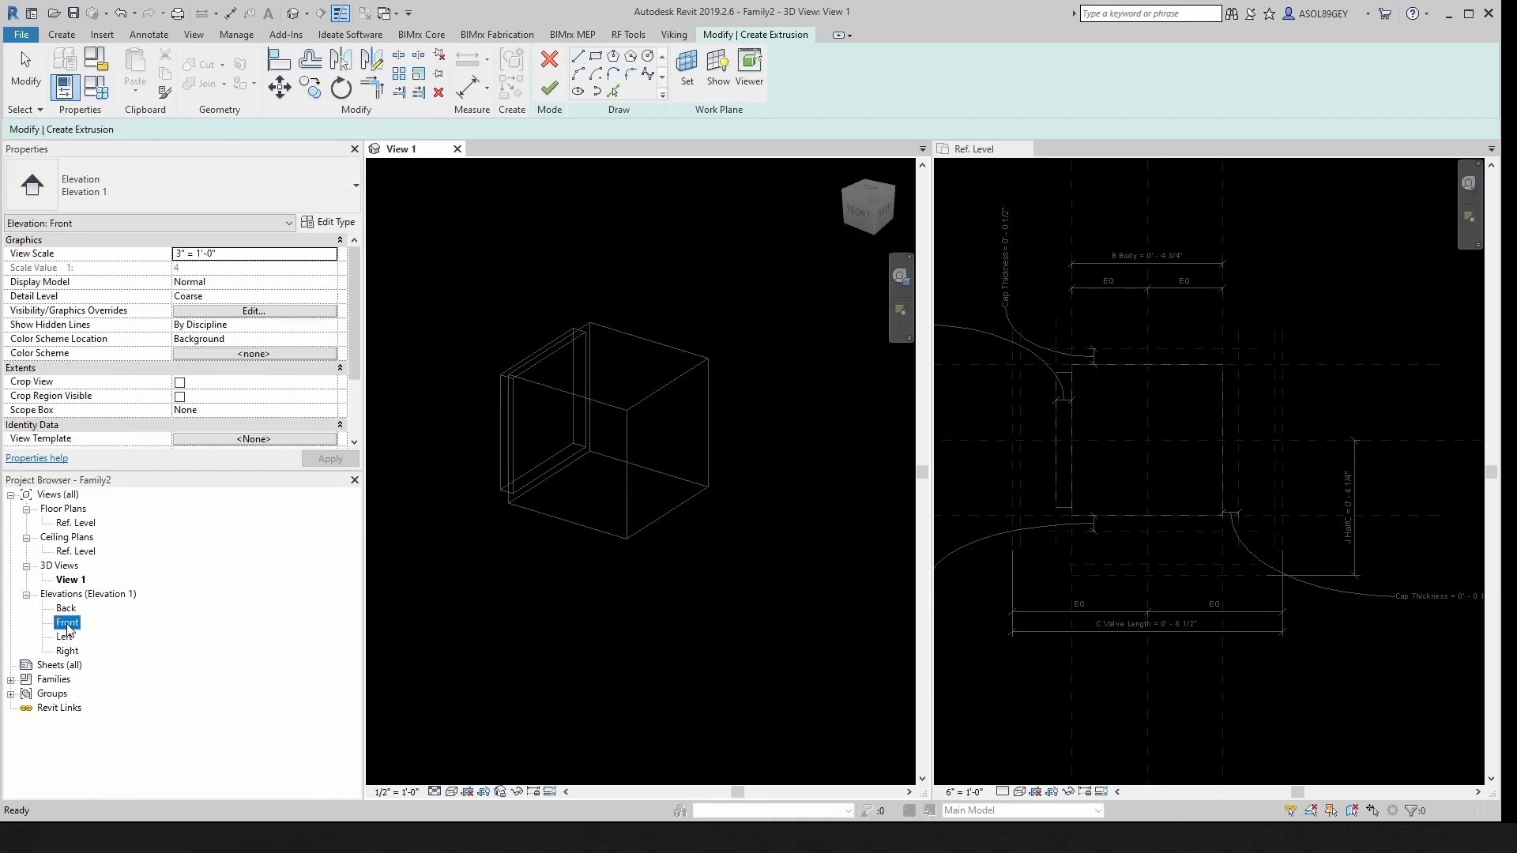
scroll(545, 546, "up", 10)
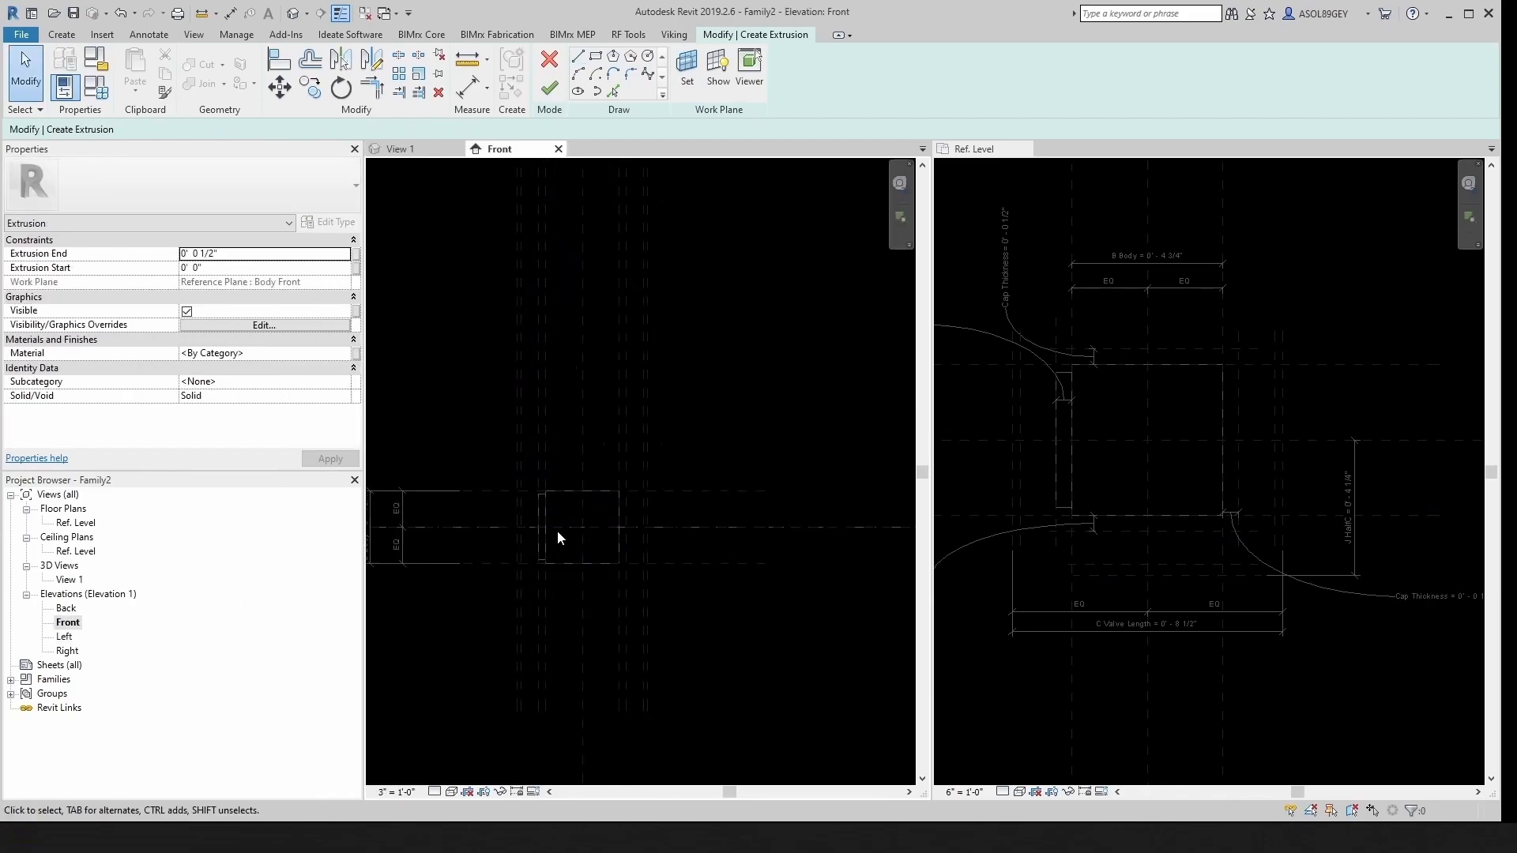
left_click(597, 56)
scroll(521, 367, "up", 1)
left_click(513, 361)
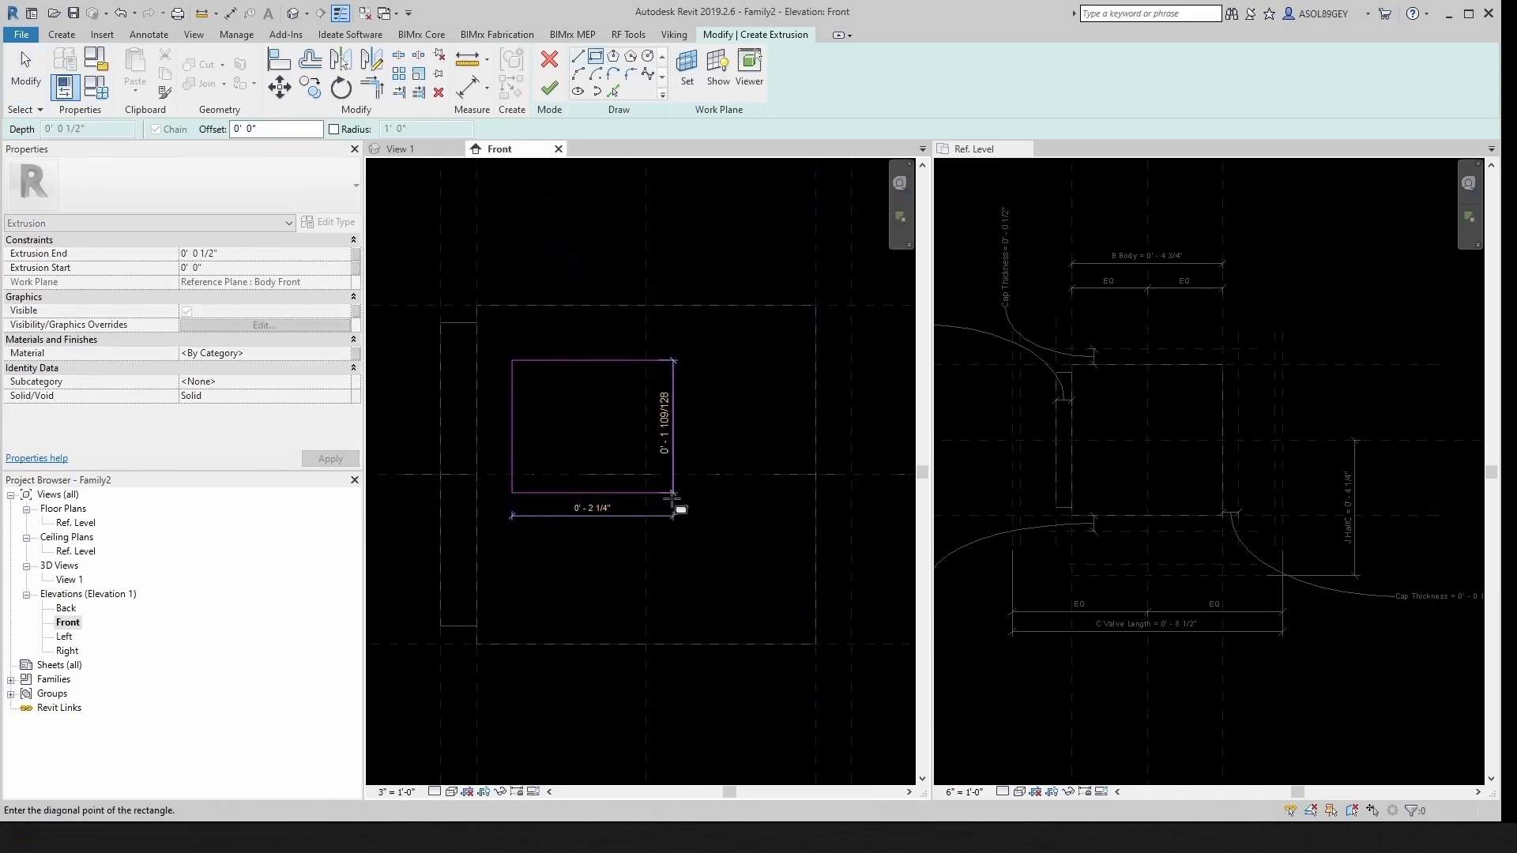
left_click(762, 600)
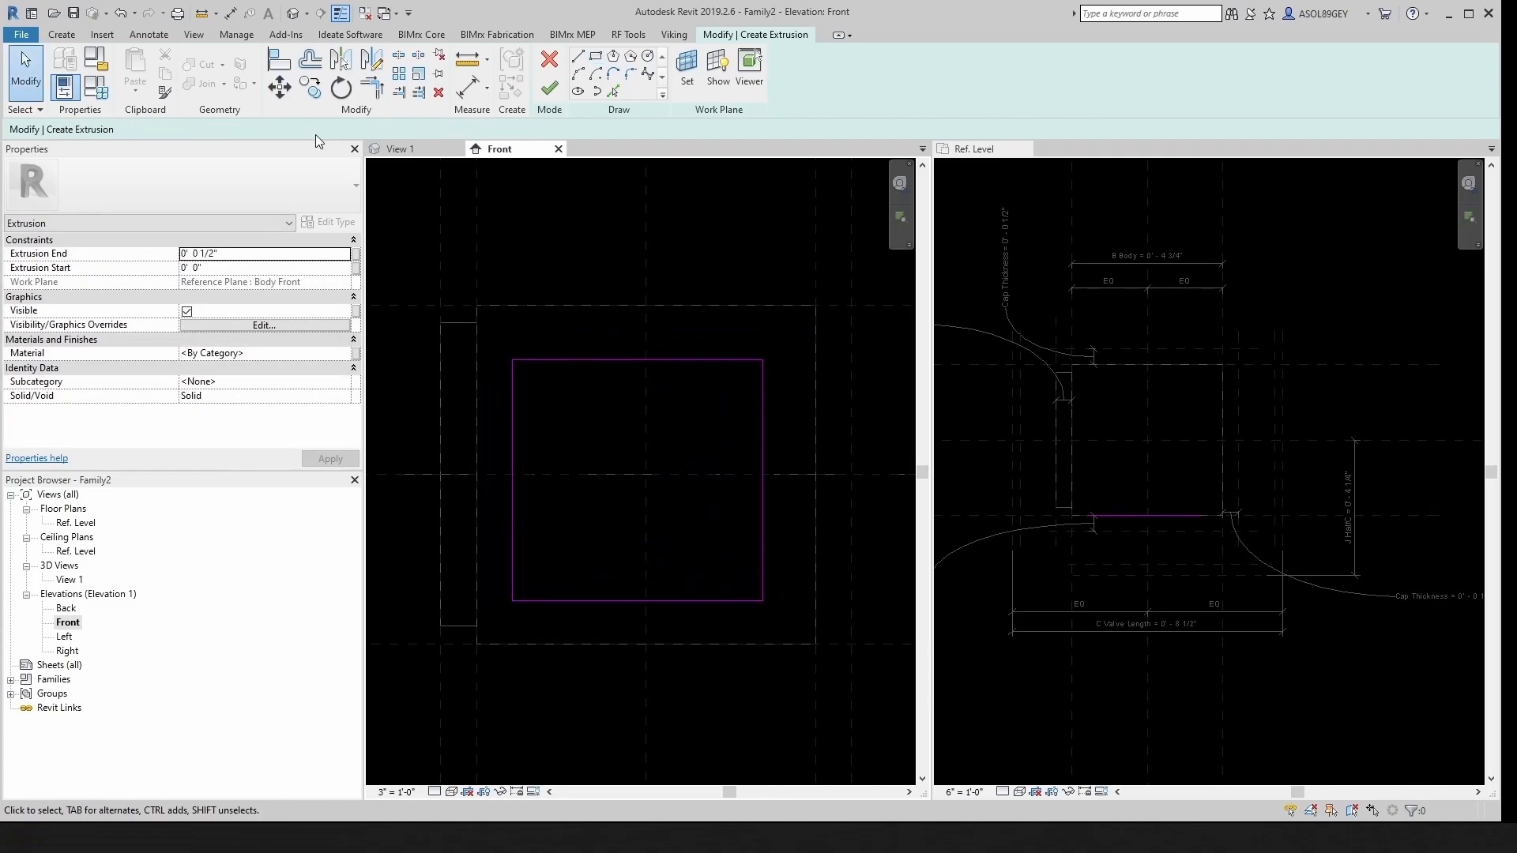
Step: Dimension the gap between the body's top edge and the top line of the cap rectangle
left_click(230, 13)
scroll(485, 336, "up", 2)
left_click(608, 297)
left_click(614, 368)
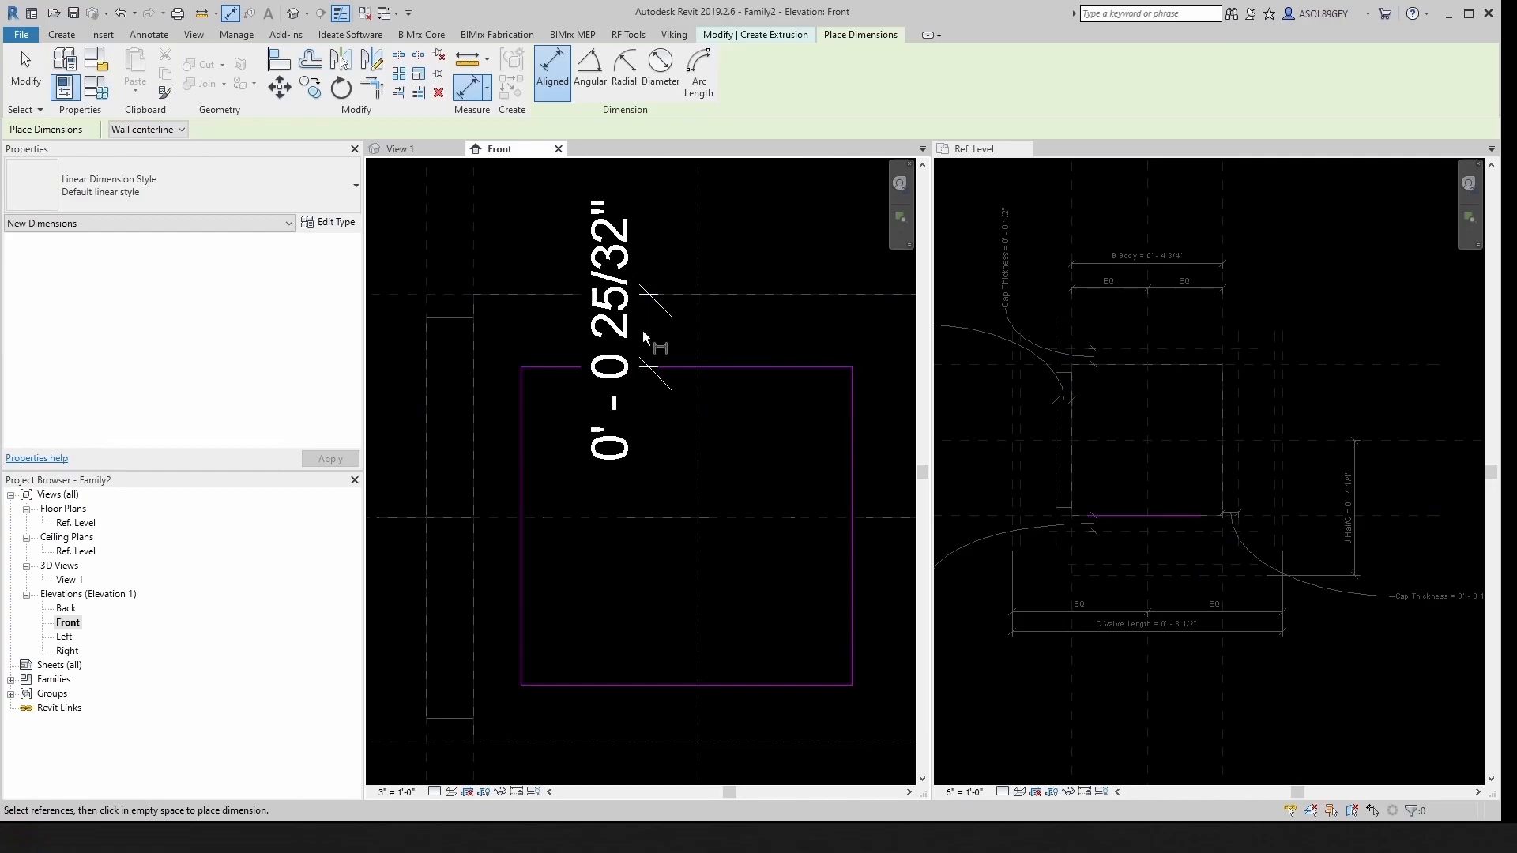
left_click(644, 332)
key("Escape")
key("Escape")
scroll(617, 355, "down", 3)
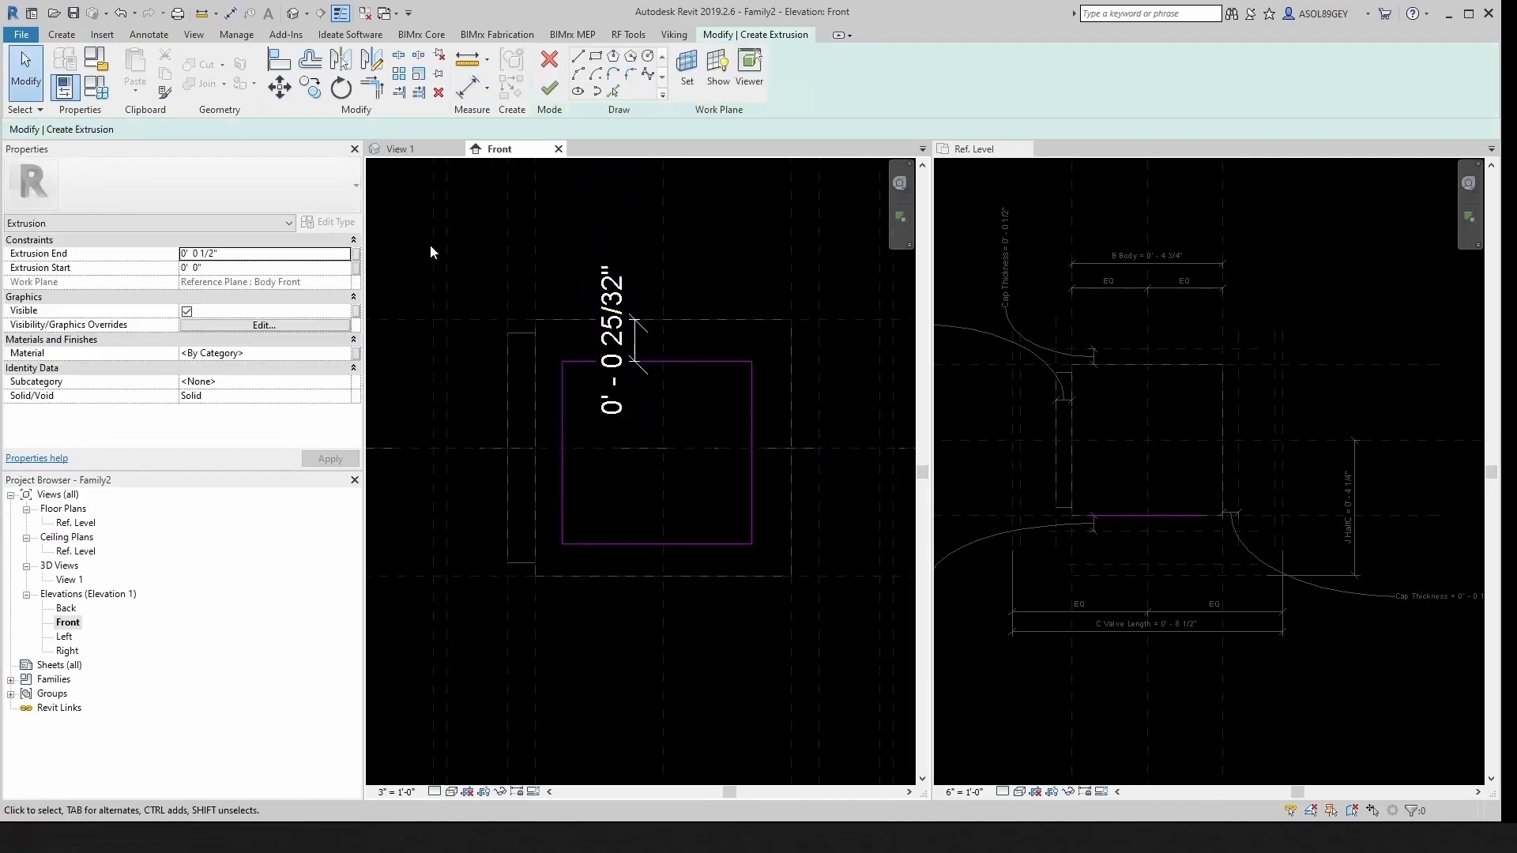
Step: Dimension the gap between the body's right edge and the right line of the cap rectangle
key("d")
key("i")
scroll(793, 422, "up", 1)
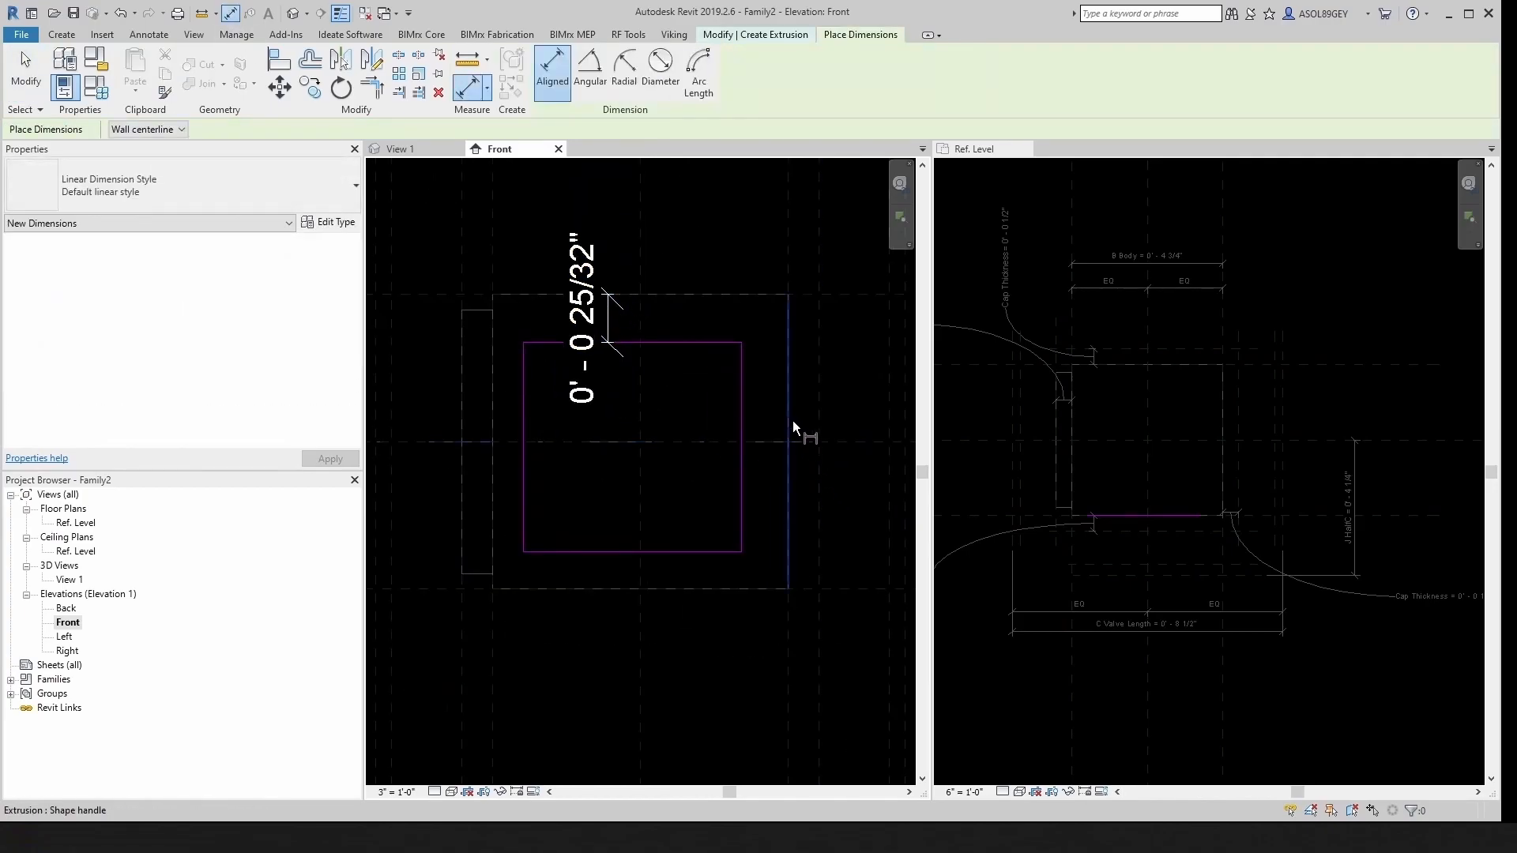
left_click(793, 422)
left_click(744, 421)
left_click(772, 509)
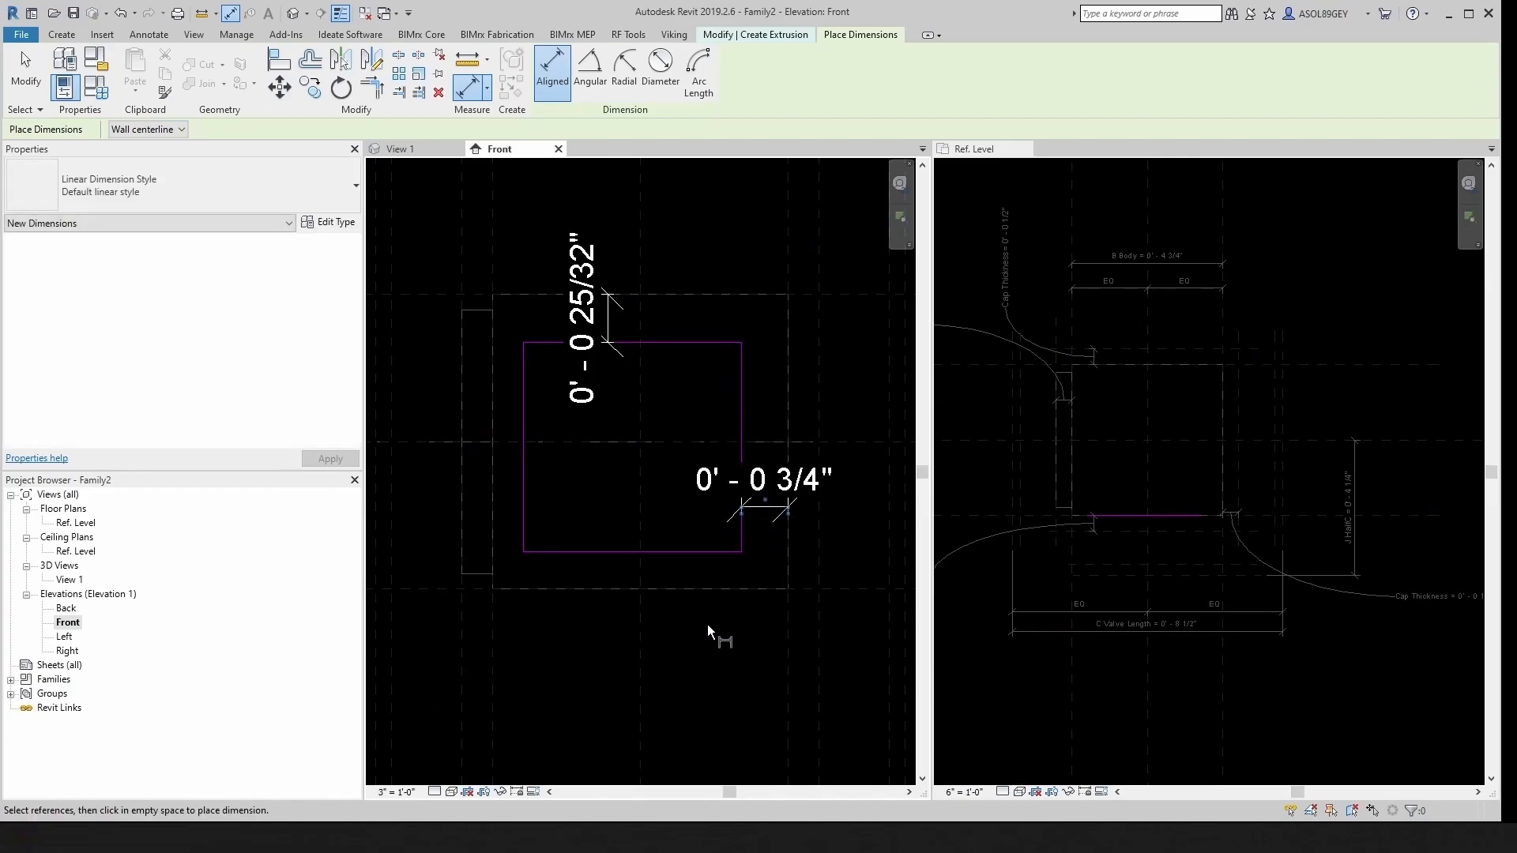
Step: Dimension the gaps from the body's bottom and left edges to the matching lines of the cap rectangle
left_click(670, 590)
left_click(671, 553)
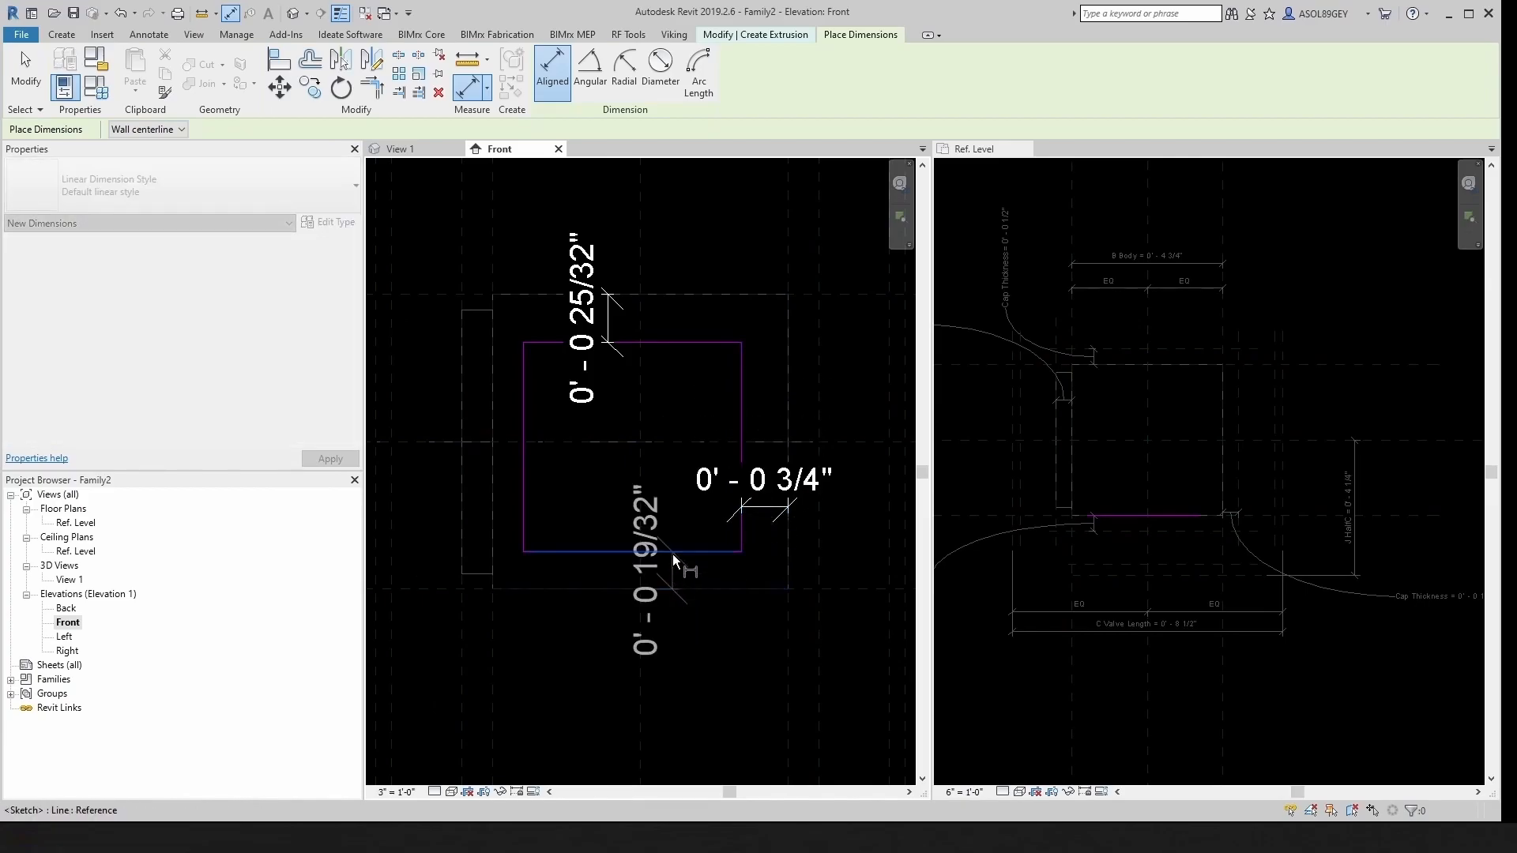
left_click(699, 575)
left_click(492, 476)
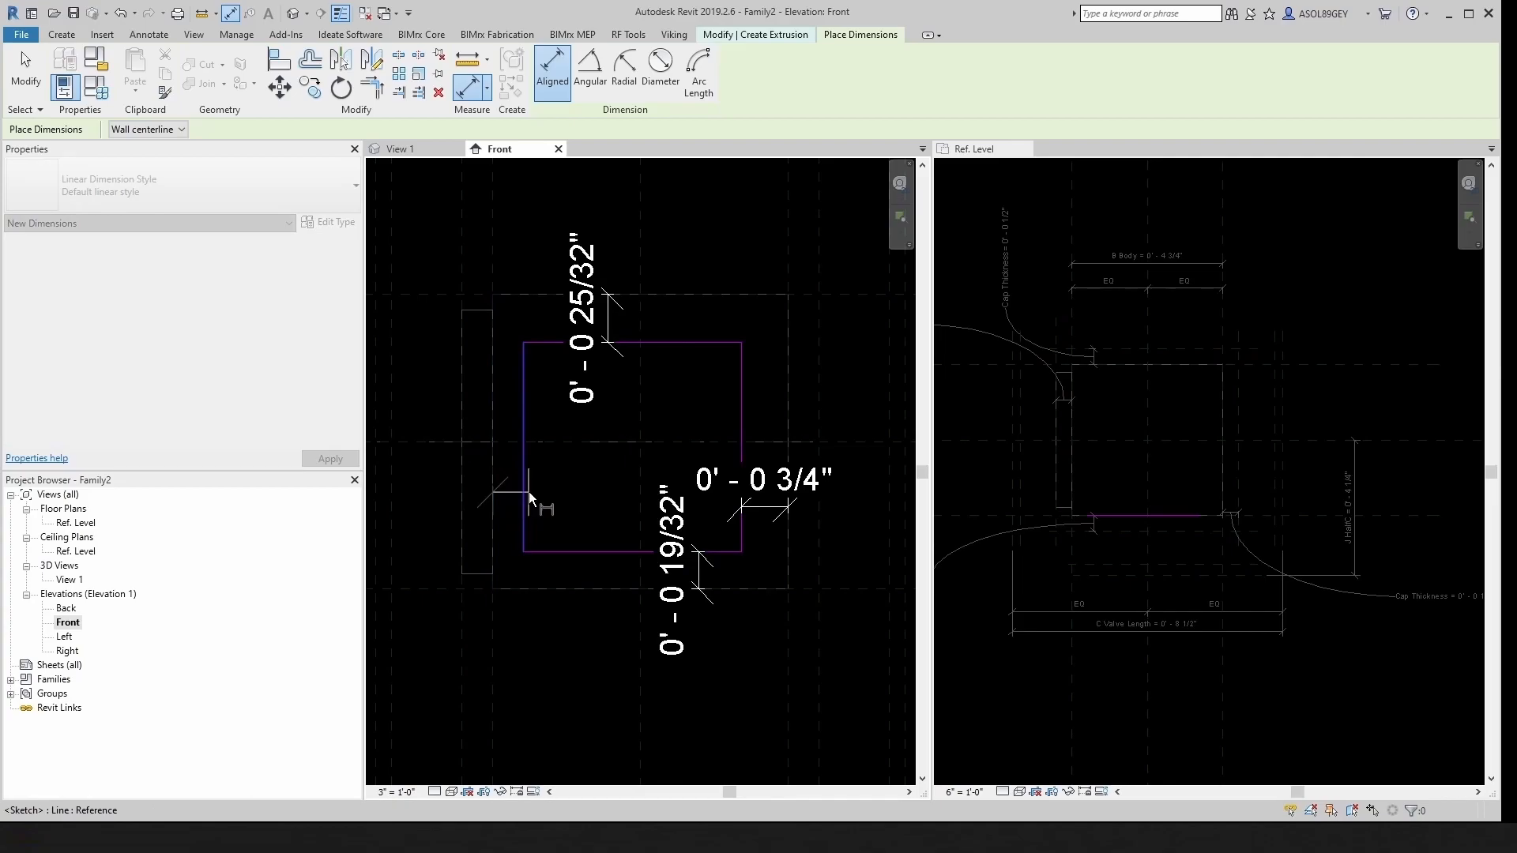
left_click(523, 492)
left_click(506, 527)
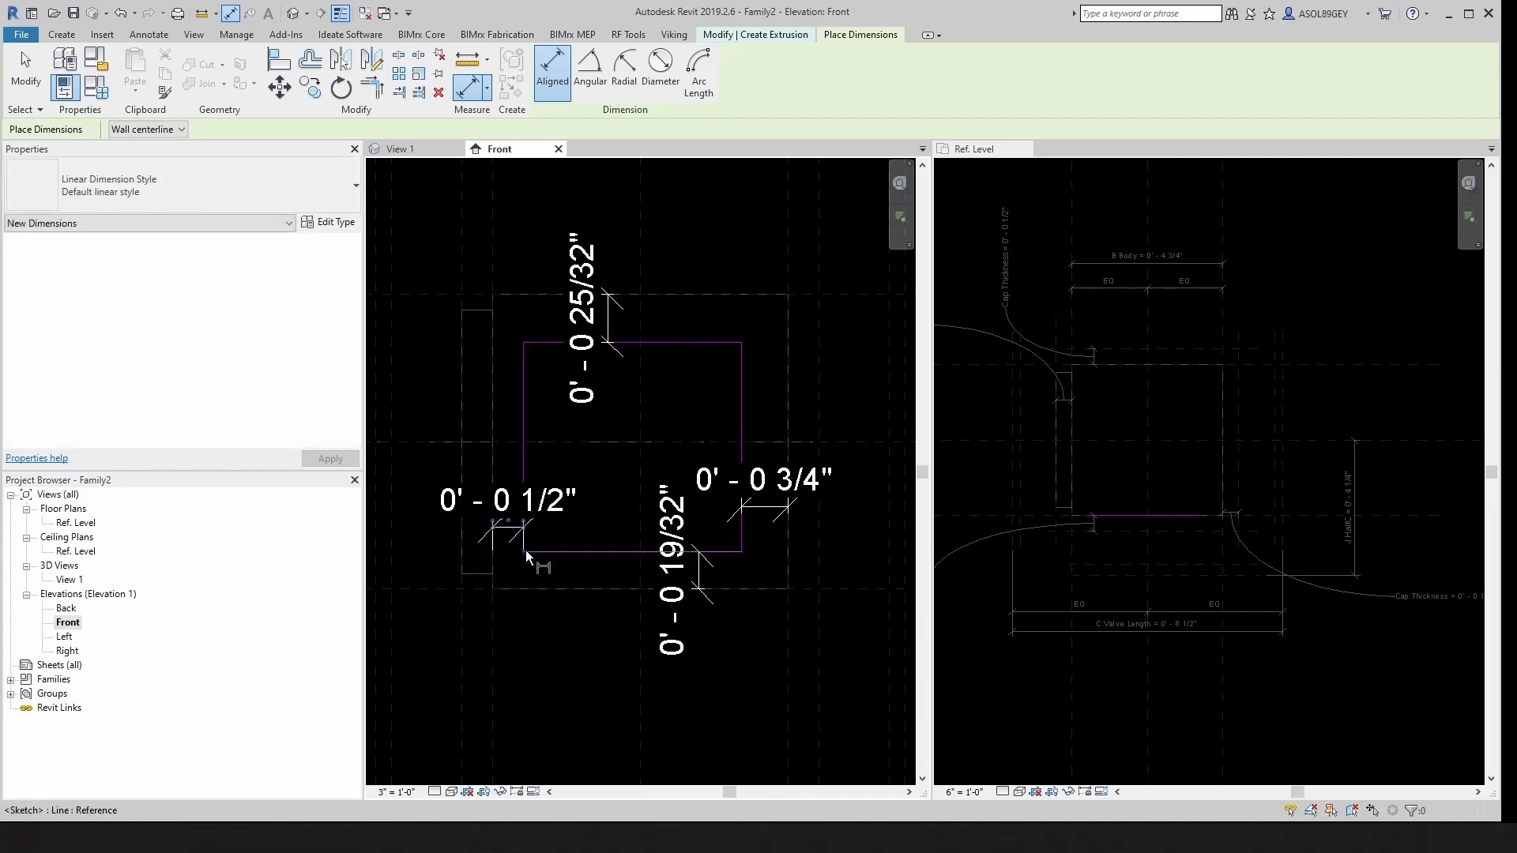
key("Escape")
Step: Label all four gap dimensions around the cap rectangle with the Cap Offset parameter
left_click(505, 532)
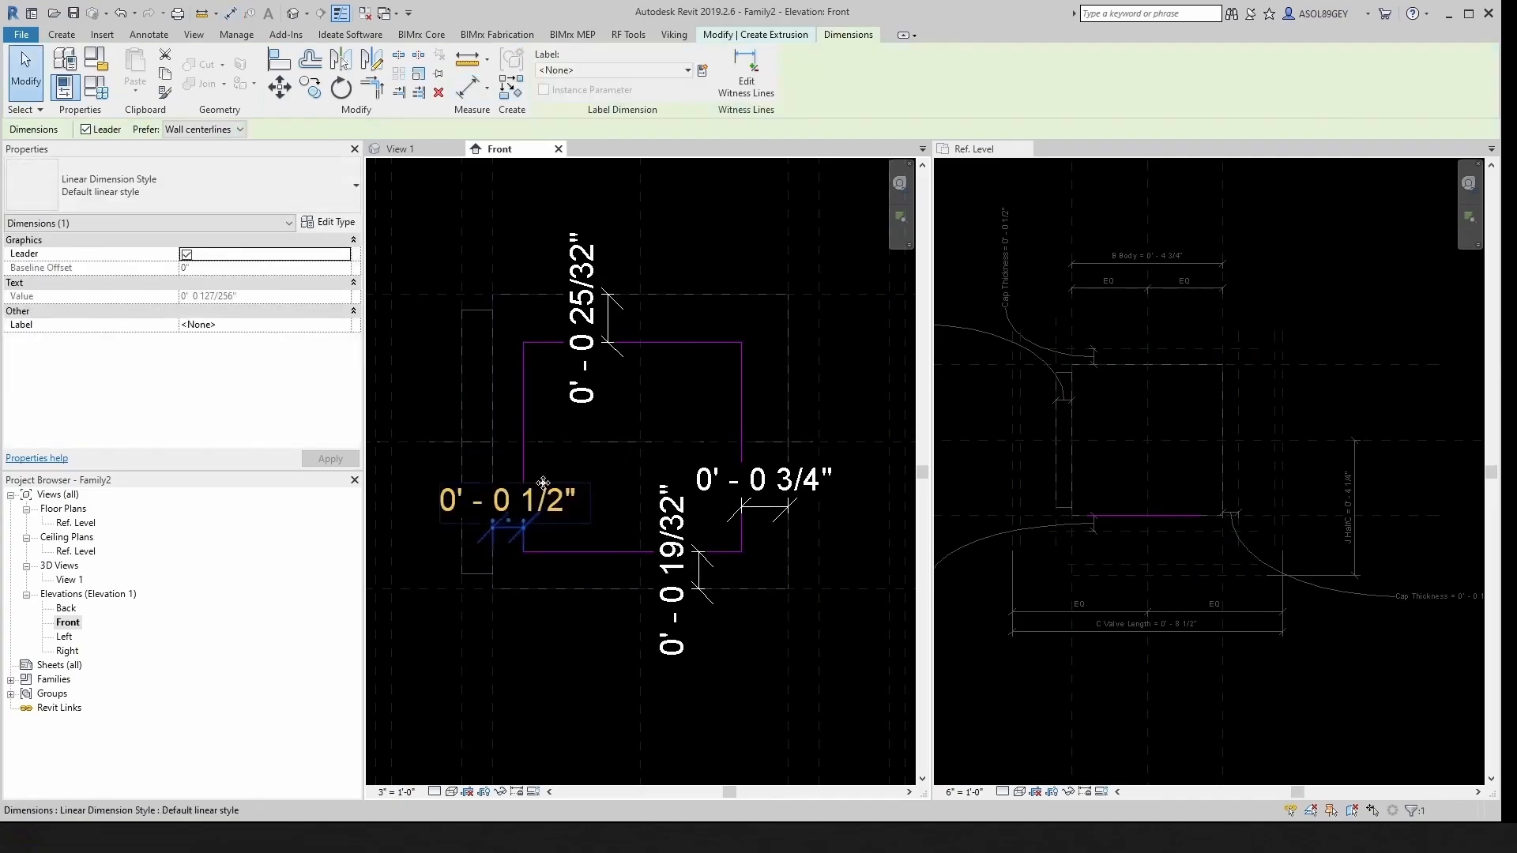
left_click(609, 305, "ctrl")
left_click(778, 509, "ctrl")
left_click(707, 573, "ctrl")
left_click(624, 70)
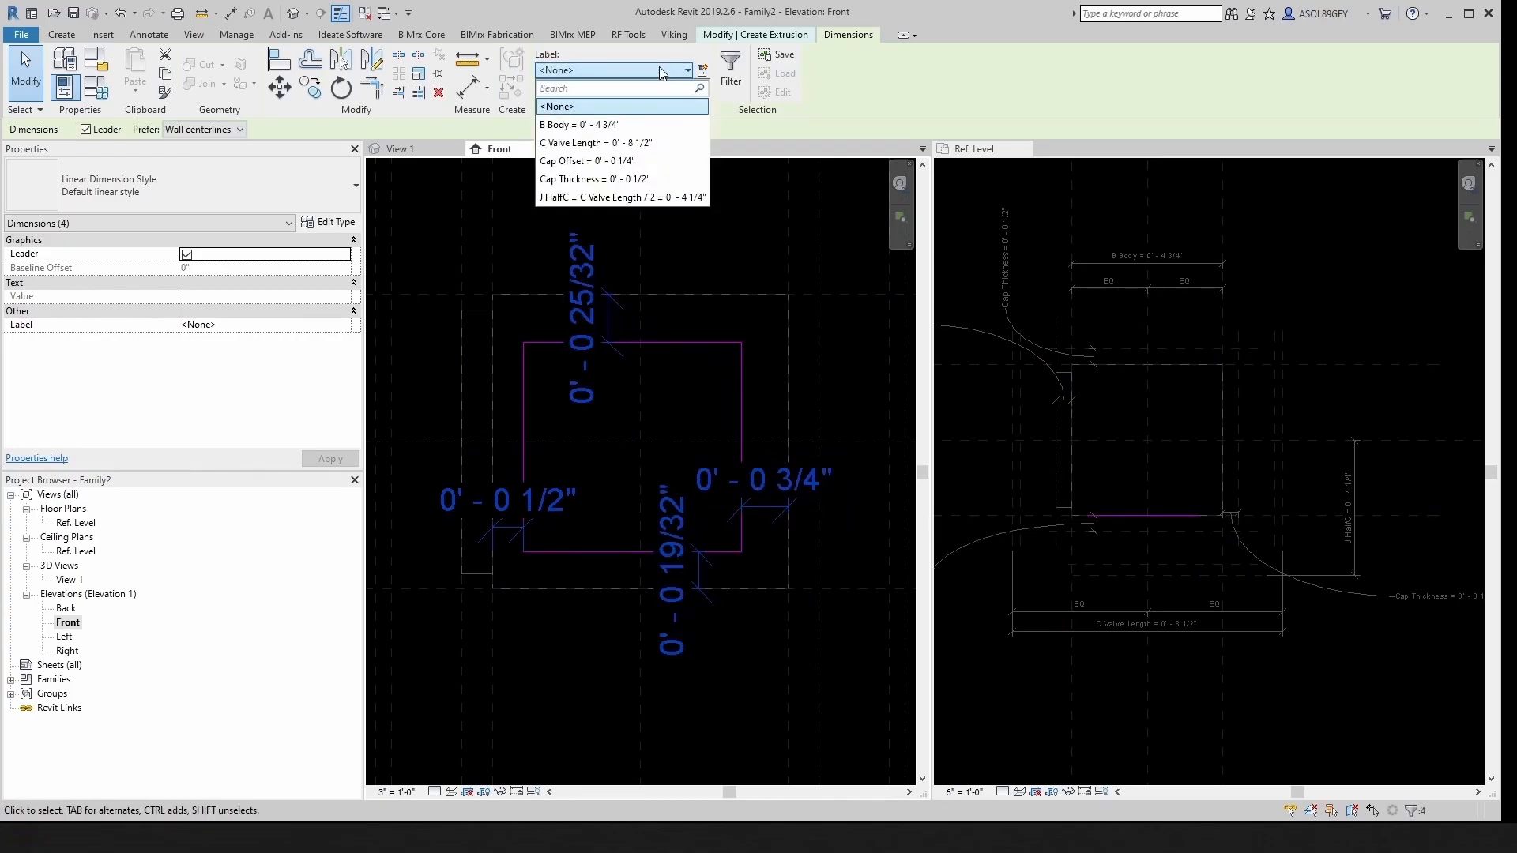
left_click(558, 161)
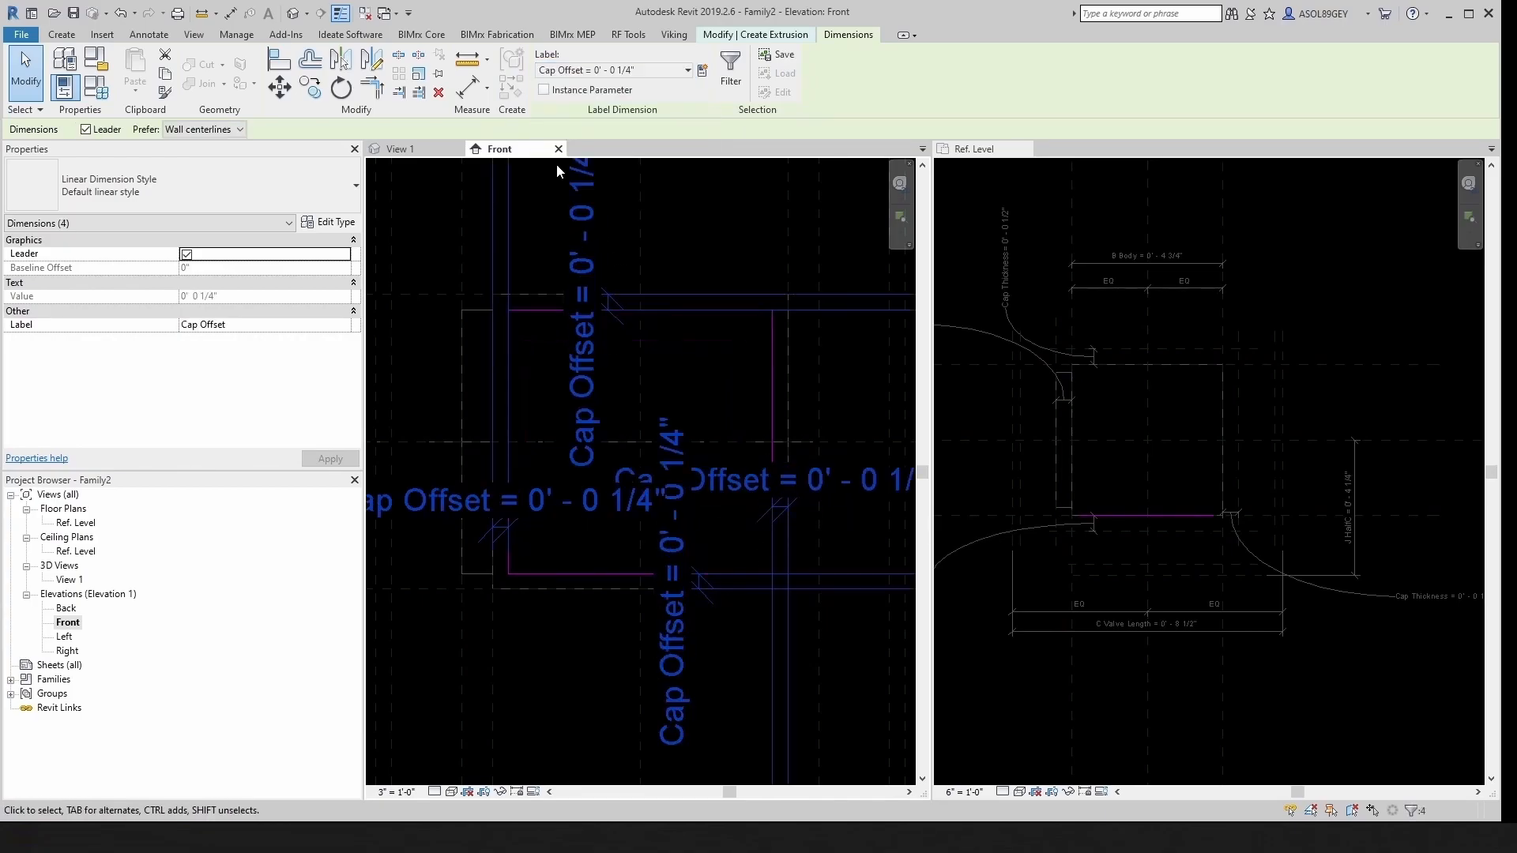
key("Escape")
scroll(664, 467, "down", 2)
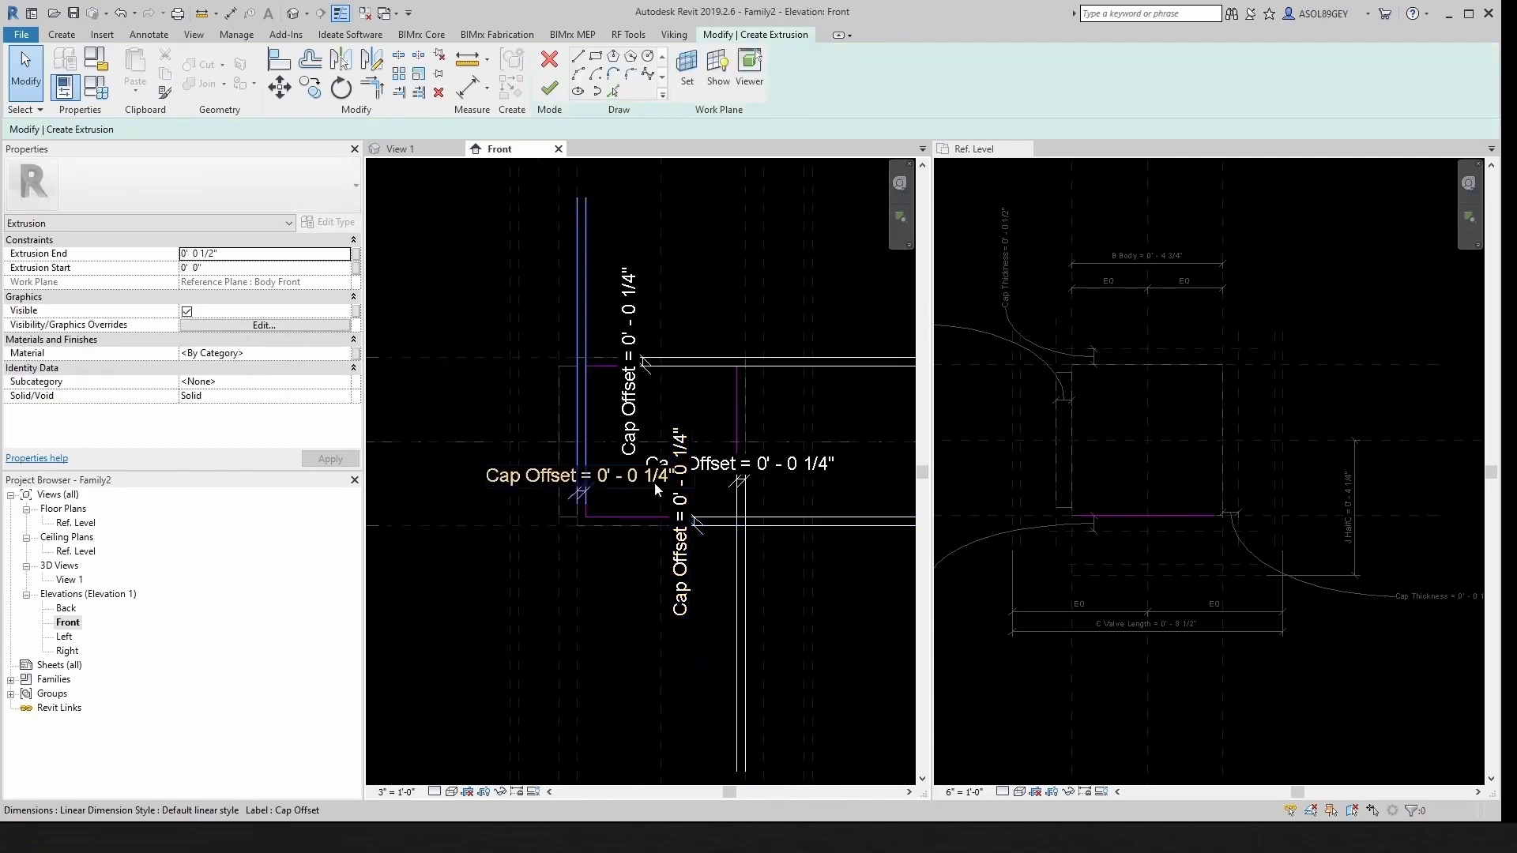
Step: Set the Front elevation's view scale to 6" = 1'-0" so the dimension text is smaller
left_click(395, 791)
left_click(400, 323)
scroll(714, 537, "up", 2)
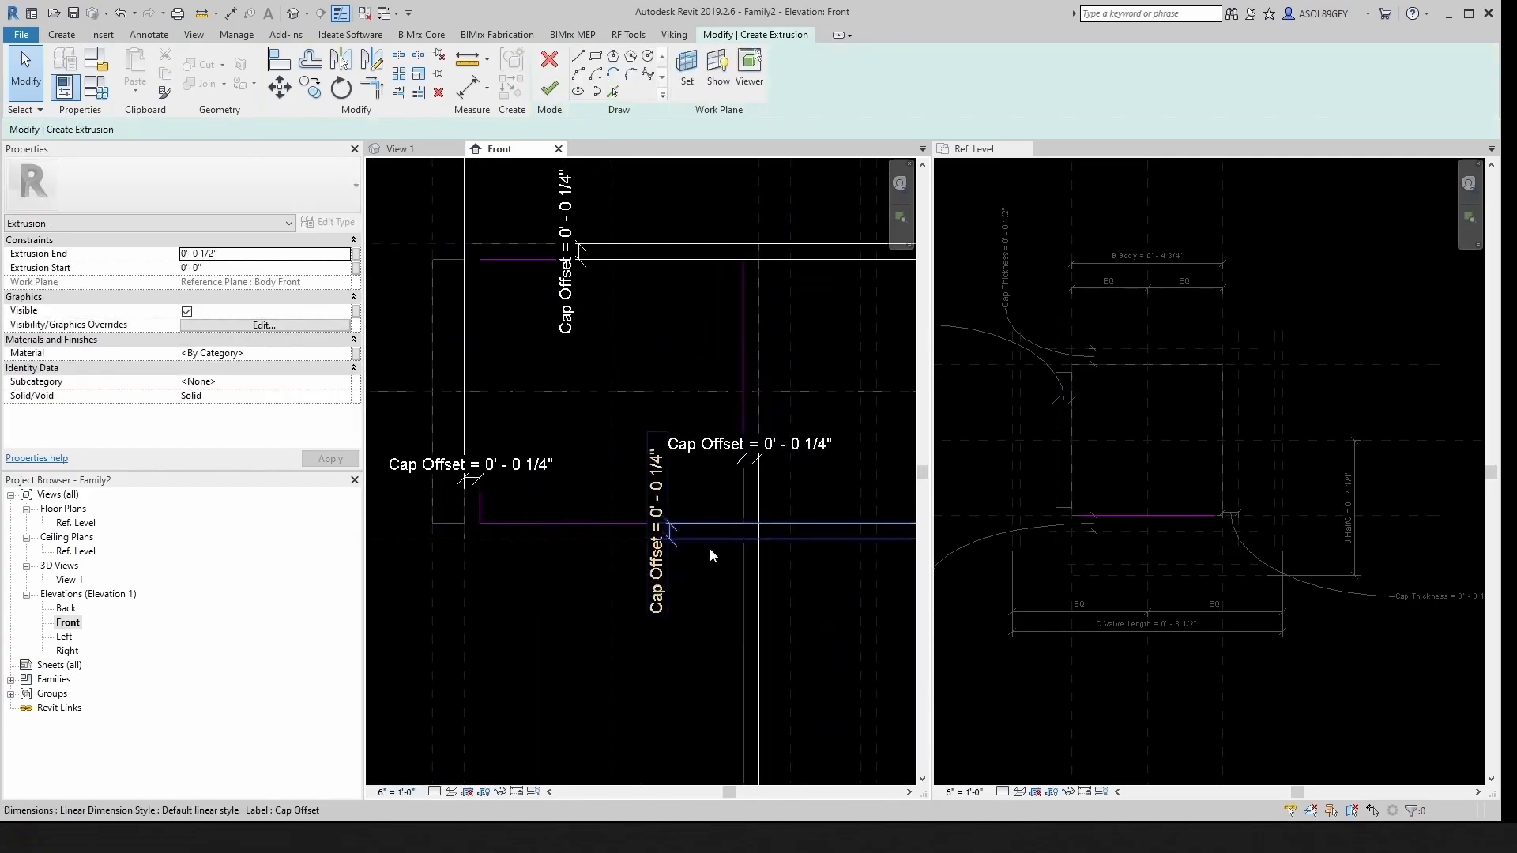
scroll(689, 618, "down", 1)
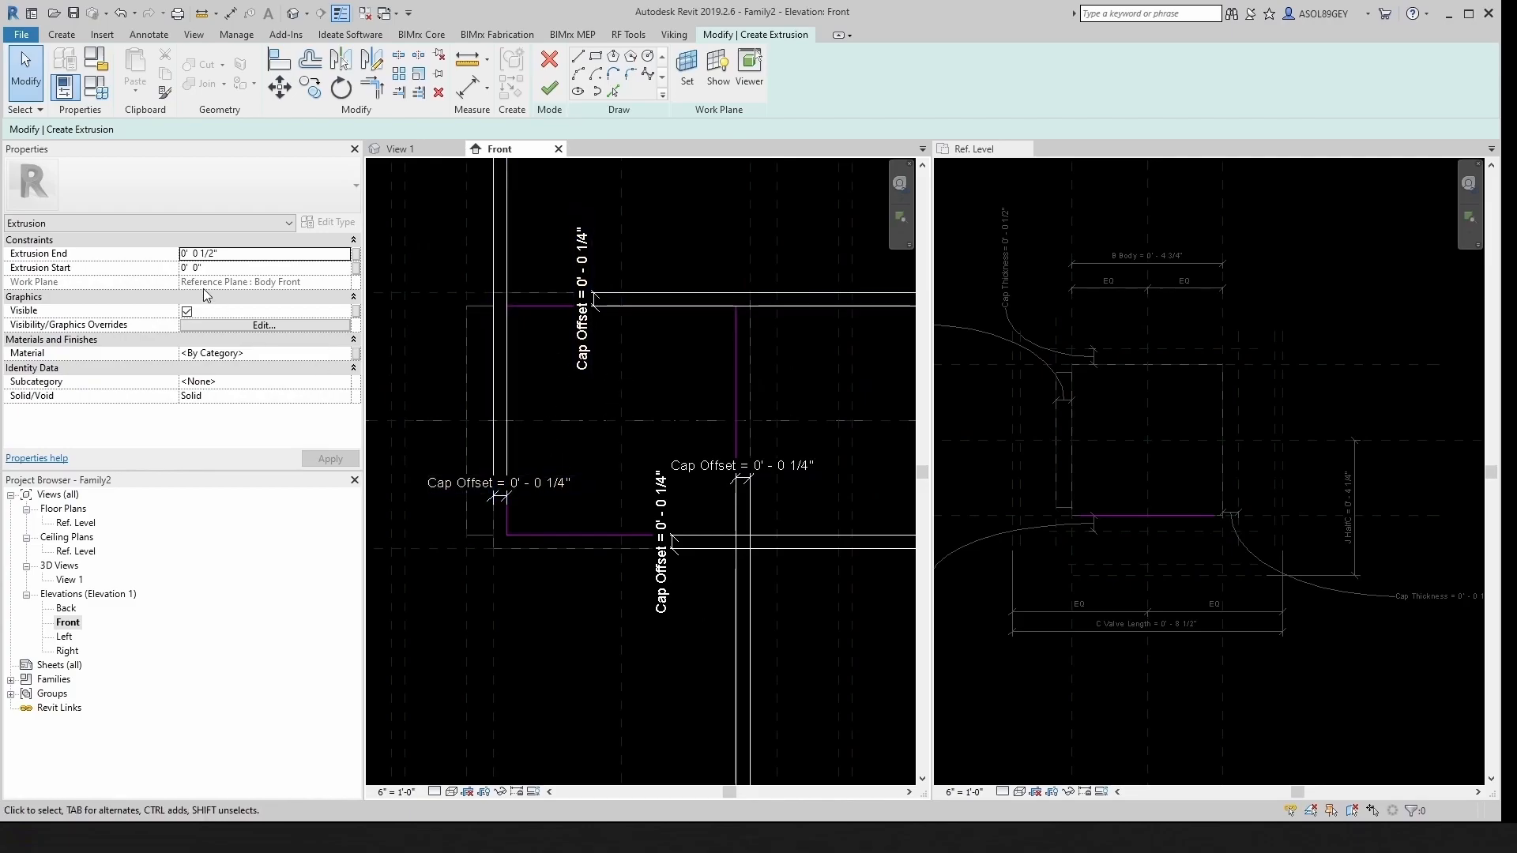
Step: Finish the front cap extrusion with an extrusion end of 1/2" and check its direction in the Ref. Level plan
left_click(250, 257)
left_click(549, 89)
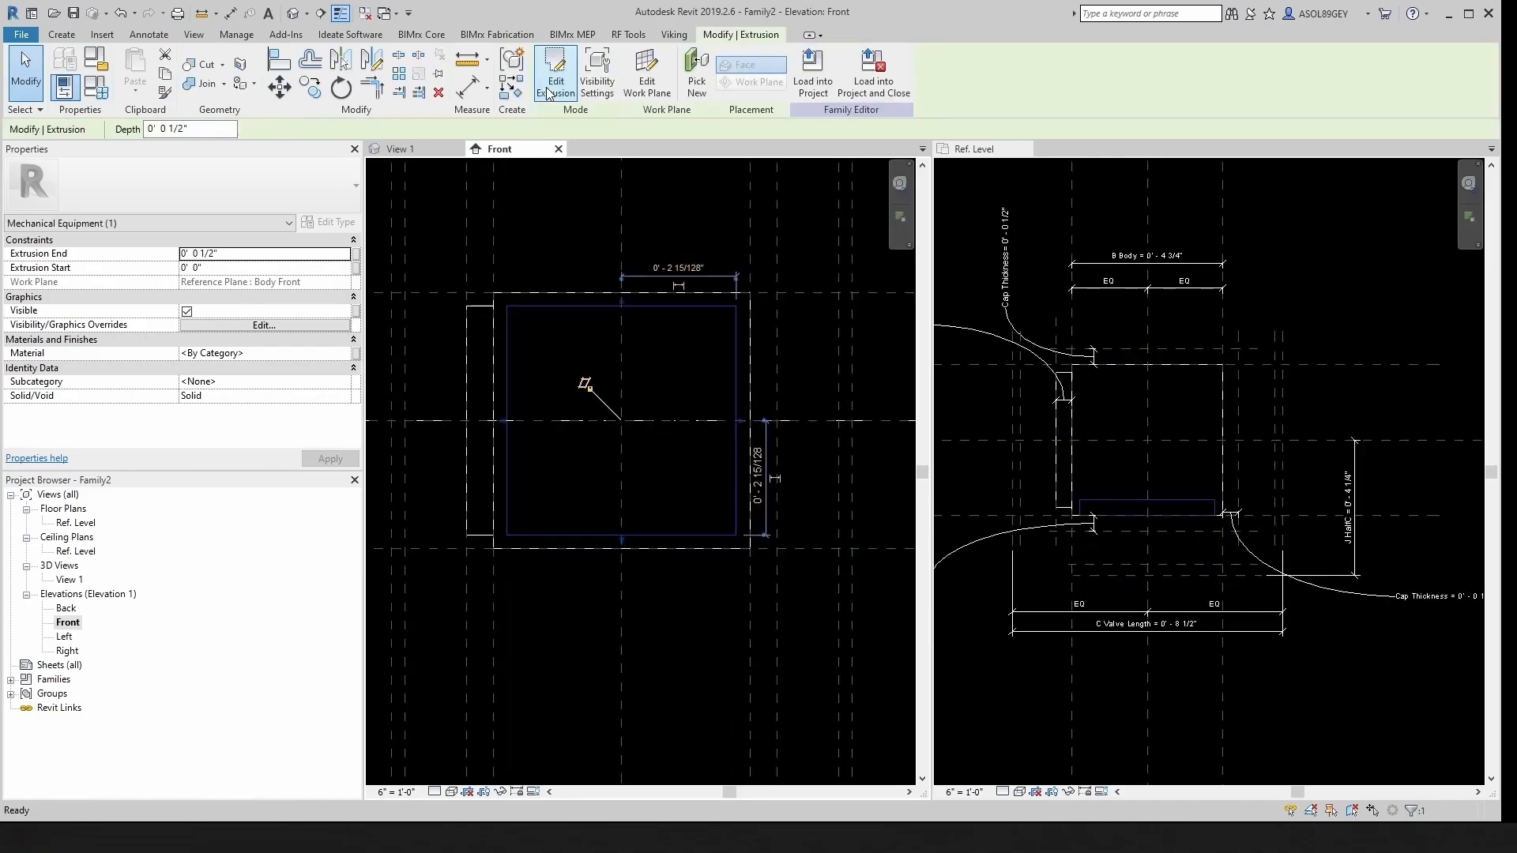
left_click(1125, 510)
scroll(1130, 518, "up", 4)
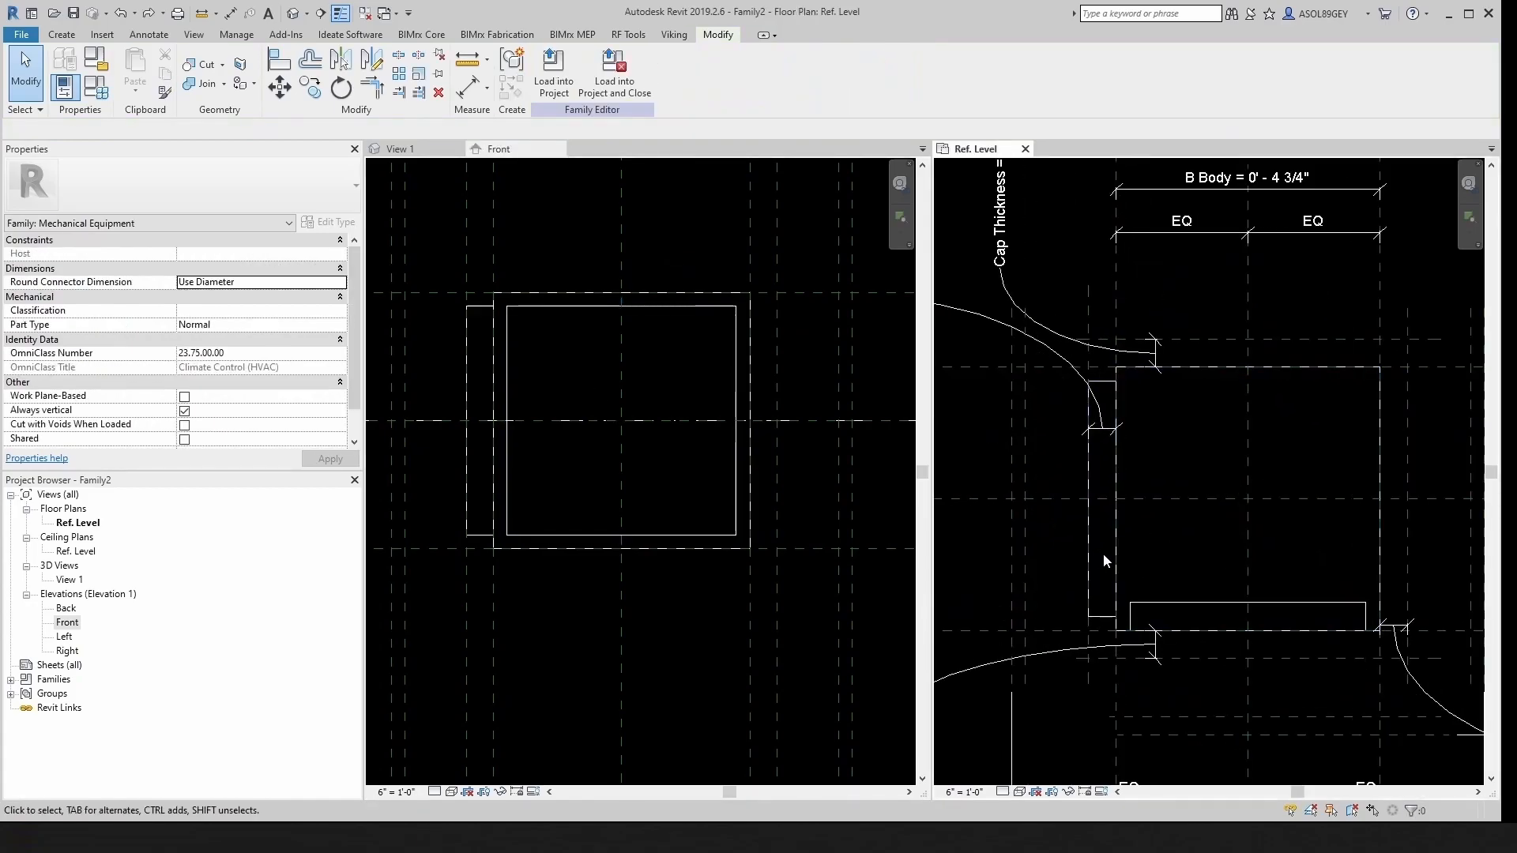
scroll(1055, 494, "up", 1)
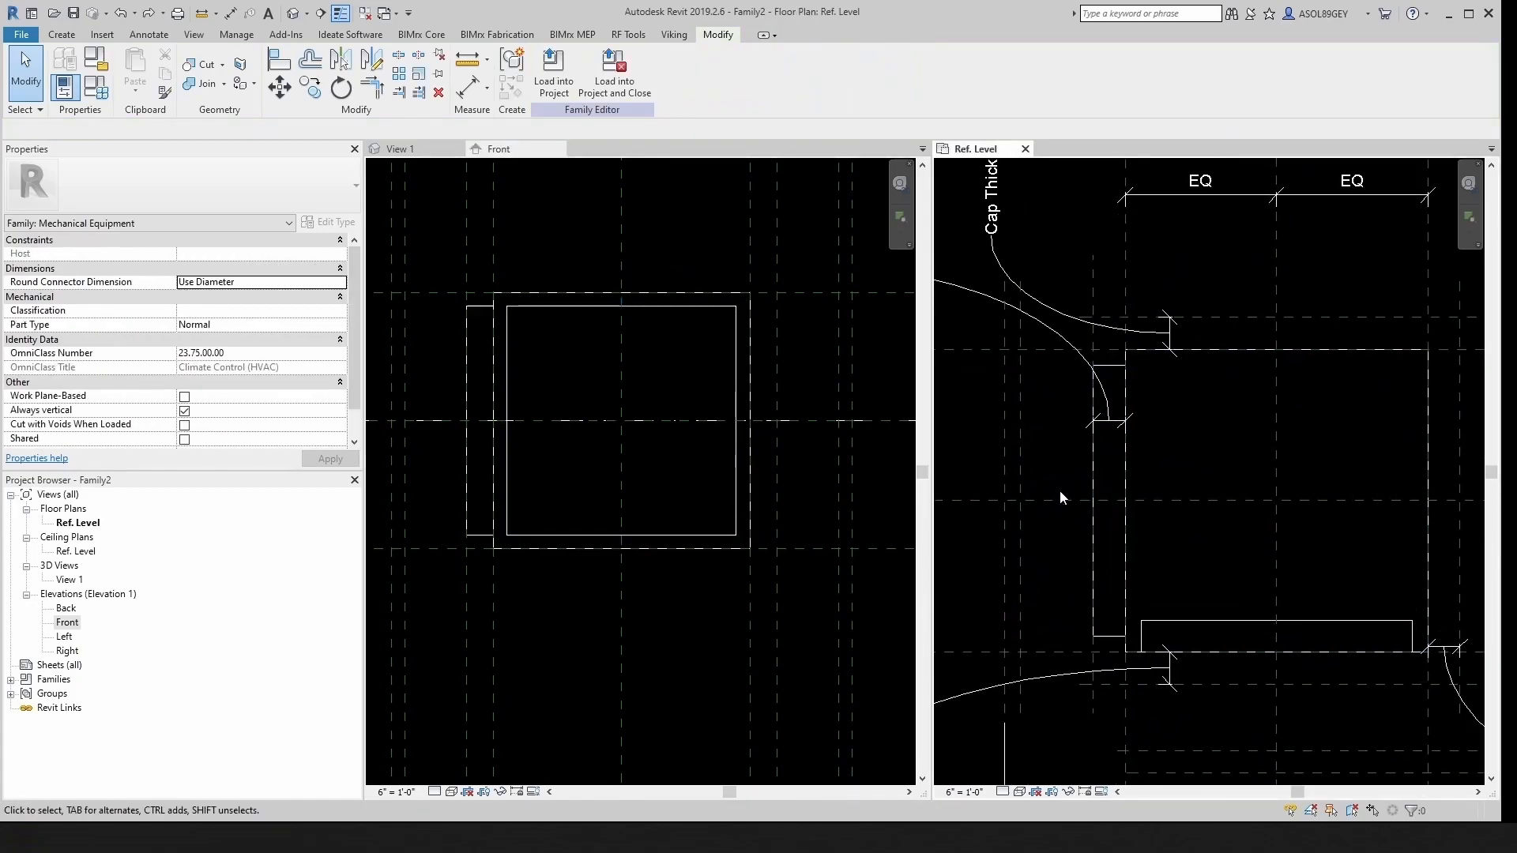
Step: Stretch the left cap extrusion's outer face outward past the Cap Left reference plane in the Ref. Level plan
left_click(1091, 531)
scroll(1086, 521, "up", 1)
left_click_drag(1093, 499, 1065, 504)
key("Escape")
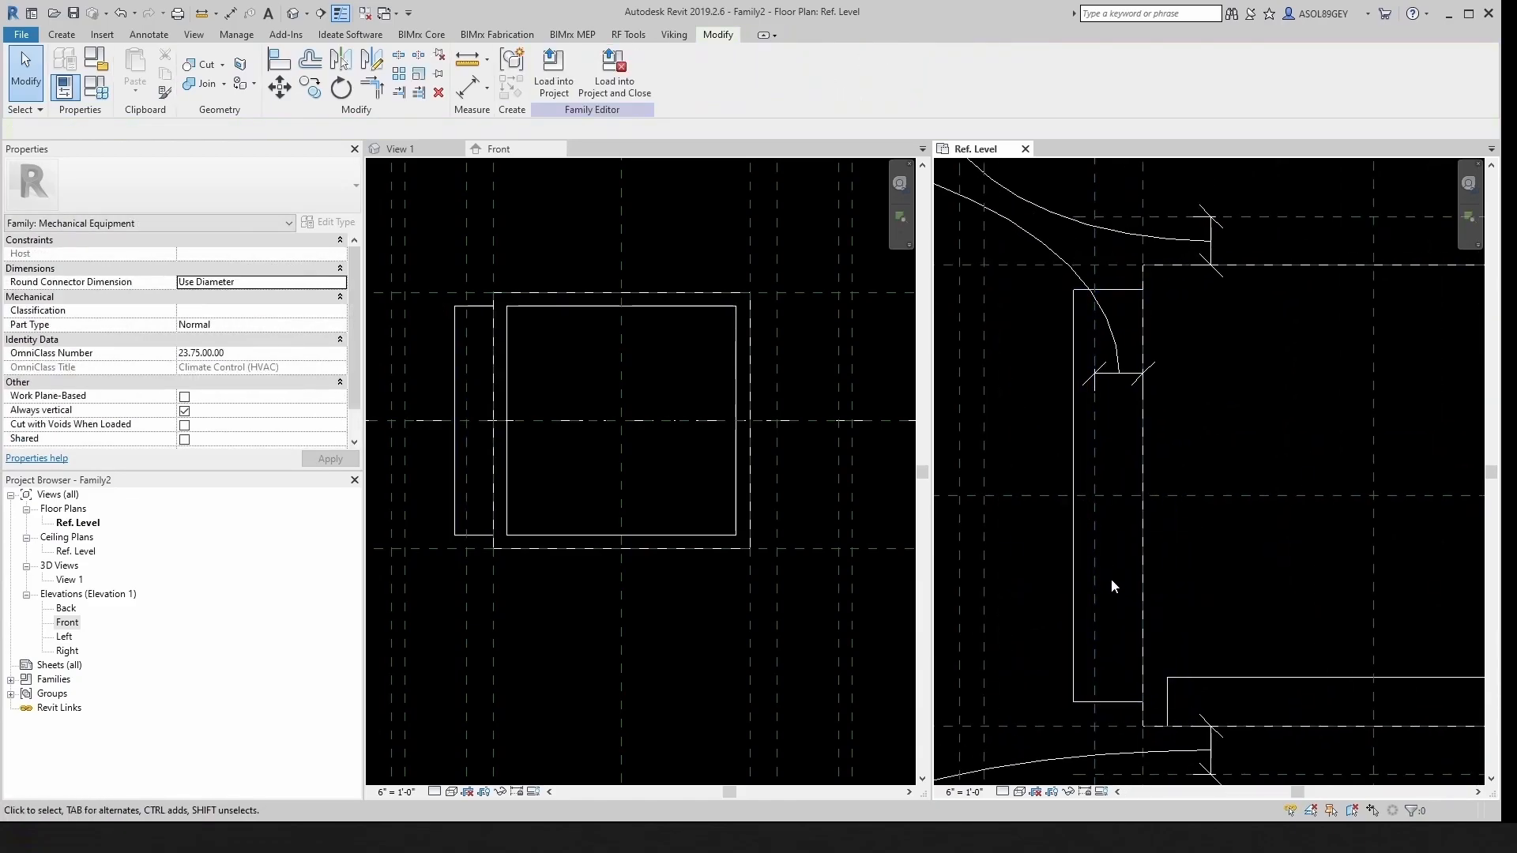
Step: Align the left cap extrusion's outer face to the Cap Left reference plane in the Ref. Level plan
left_click(1098, 581)
scroll(1098, 581, "down", 2)
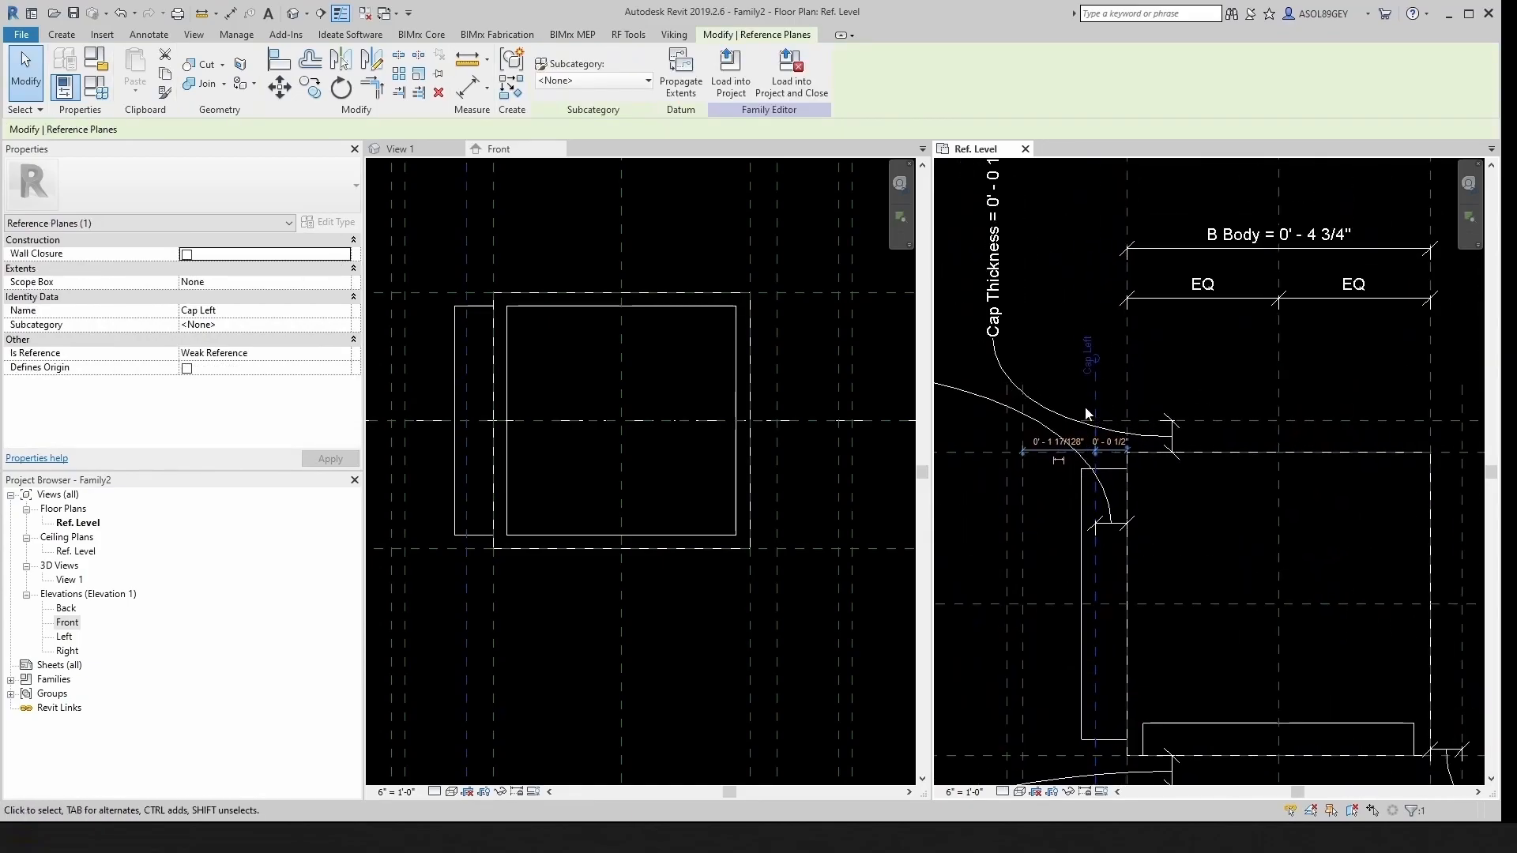
left_click(1068, 555)
scroll(1098, 637, "up", 1)
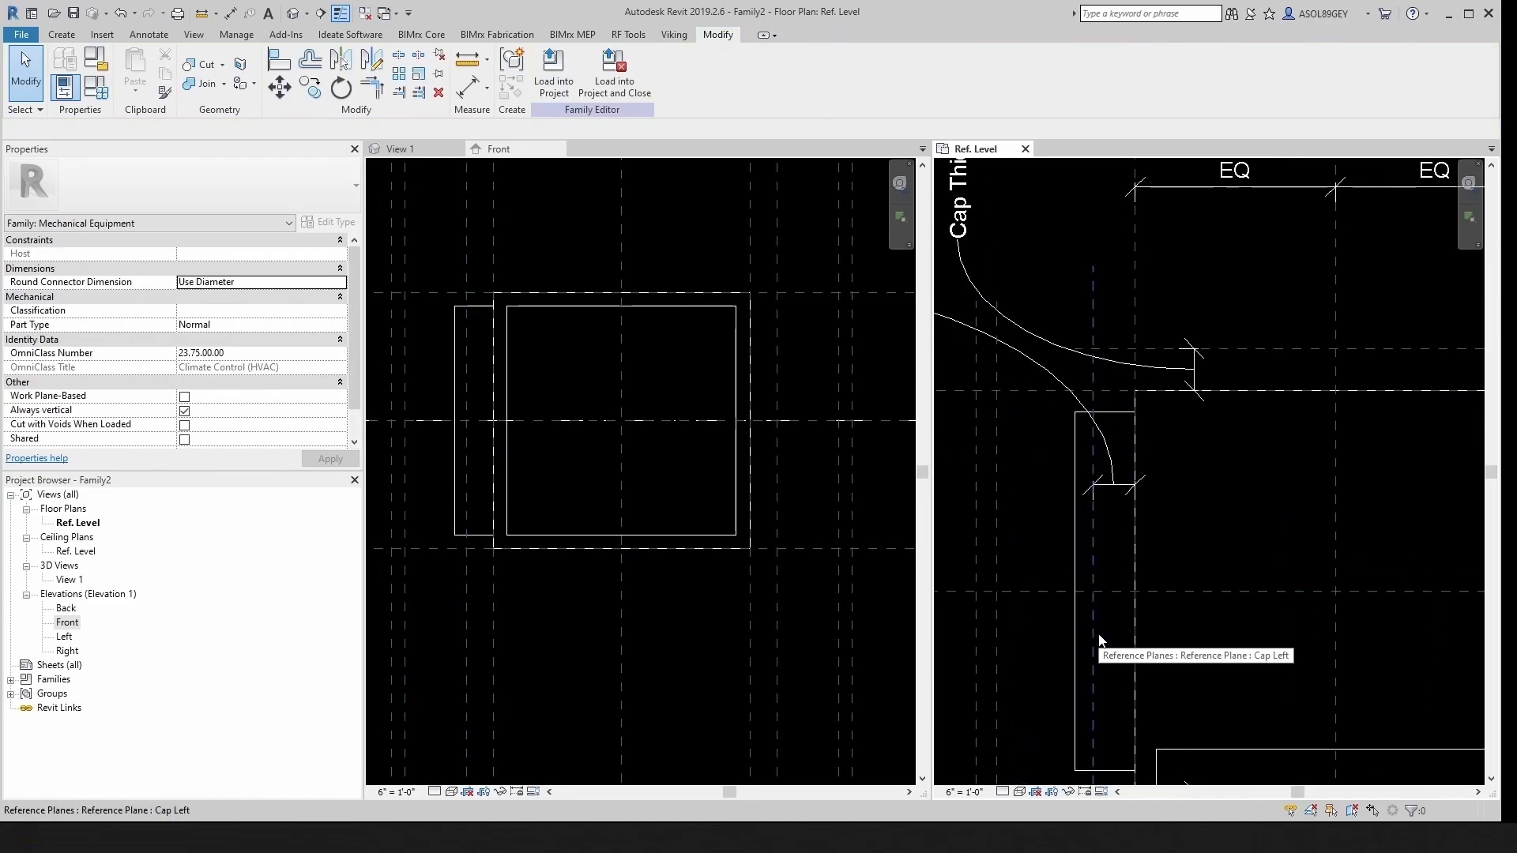
key("l")
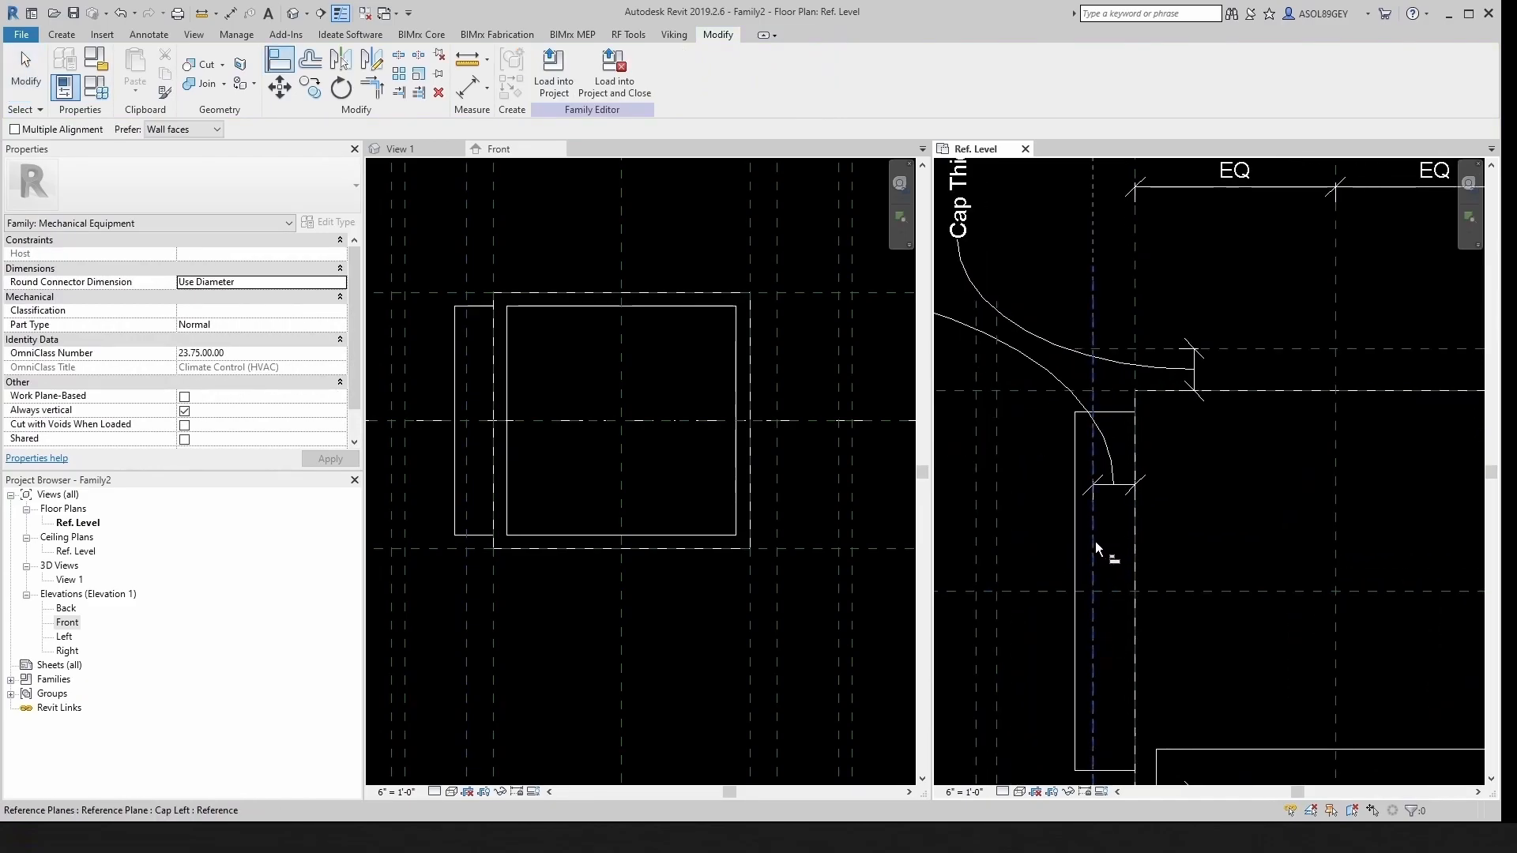
left_click(1076, 555)
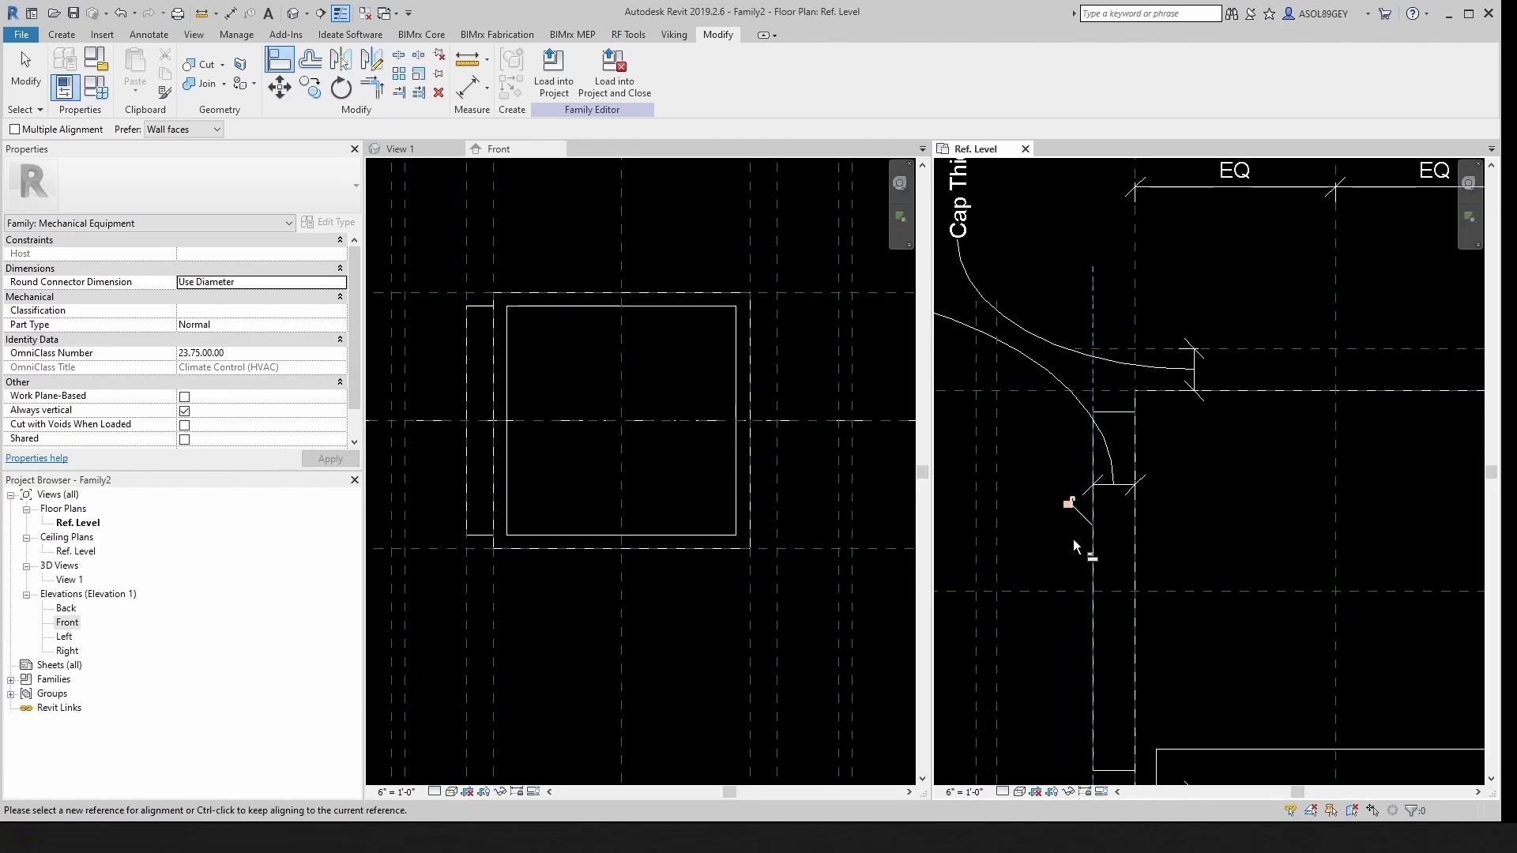
key("Escape")
key("Escape")
scroll(1064, 627, "down", 1)
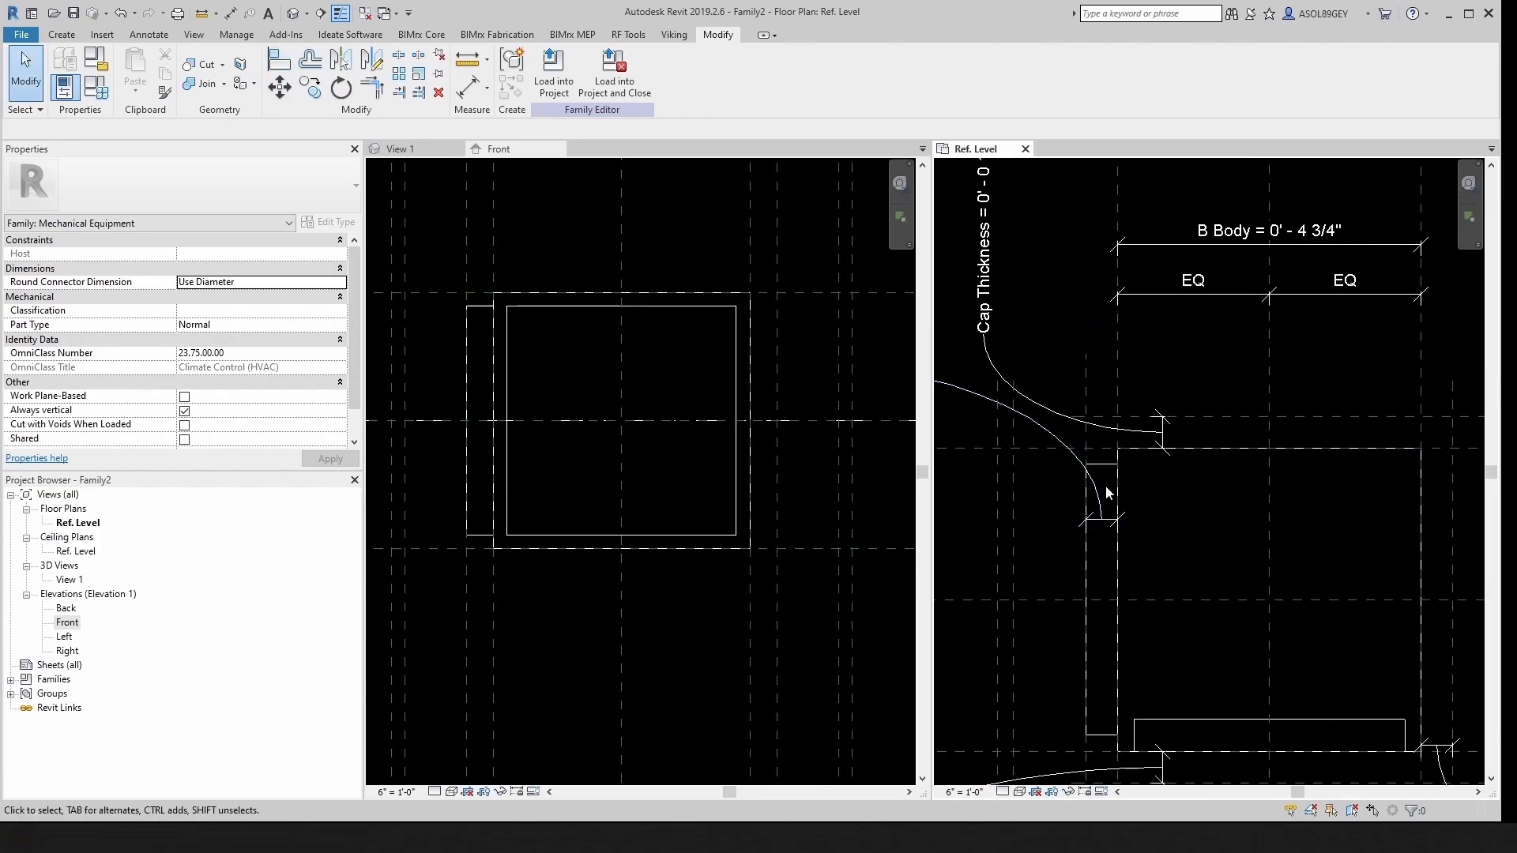
Step: Test the alignment by moving the Cap Left reference plane outward to a Cap Thickness of 1", and undo the move
left_click(1085, 393)
scroll(1084, 392, "up", 1)
left_click_drag(1086, 391, 1050, 391)
key("Escape")
scroll(1102, 551, "down", 2)
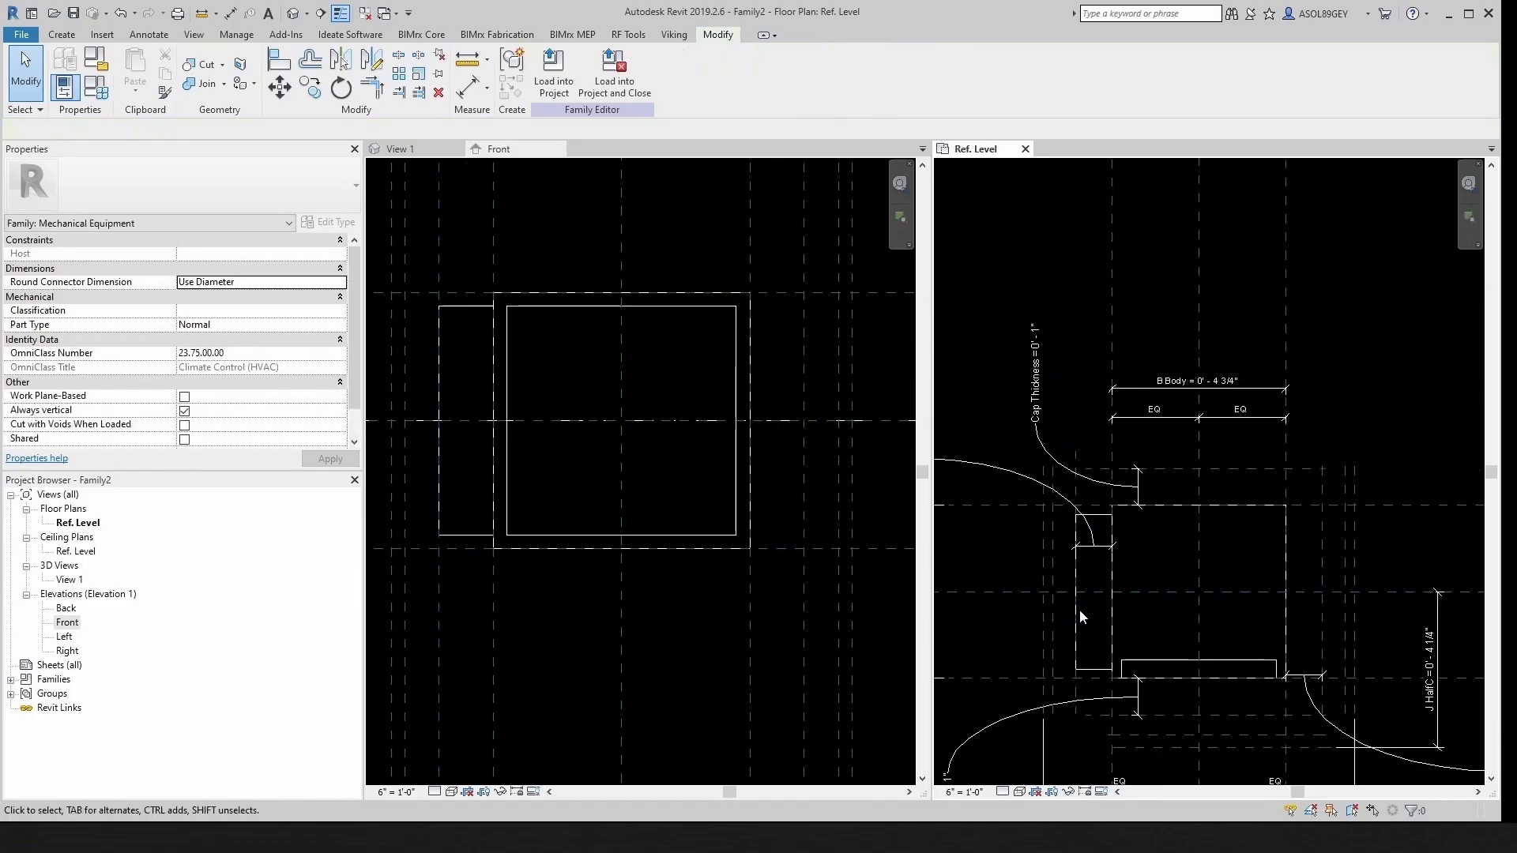
left_click(120, 15)
Step: Edit the front cap extrusion in the Front elevation, set its extrusion end to -1/2", and finish the edit
scroll(1028, 496, "down", 4)
middle_click_drag(1185, 655, 1140, 599)
scroll(1106, 577, "up", 2)
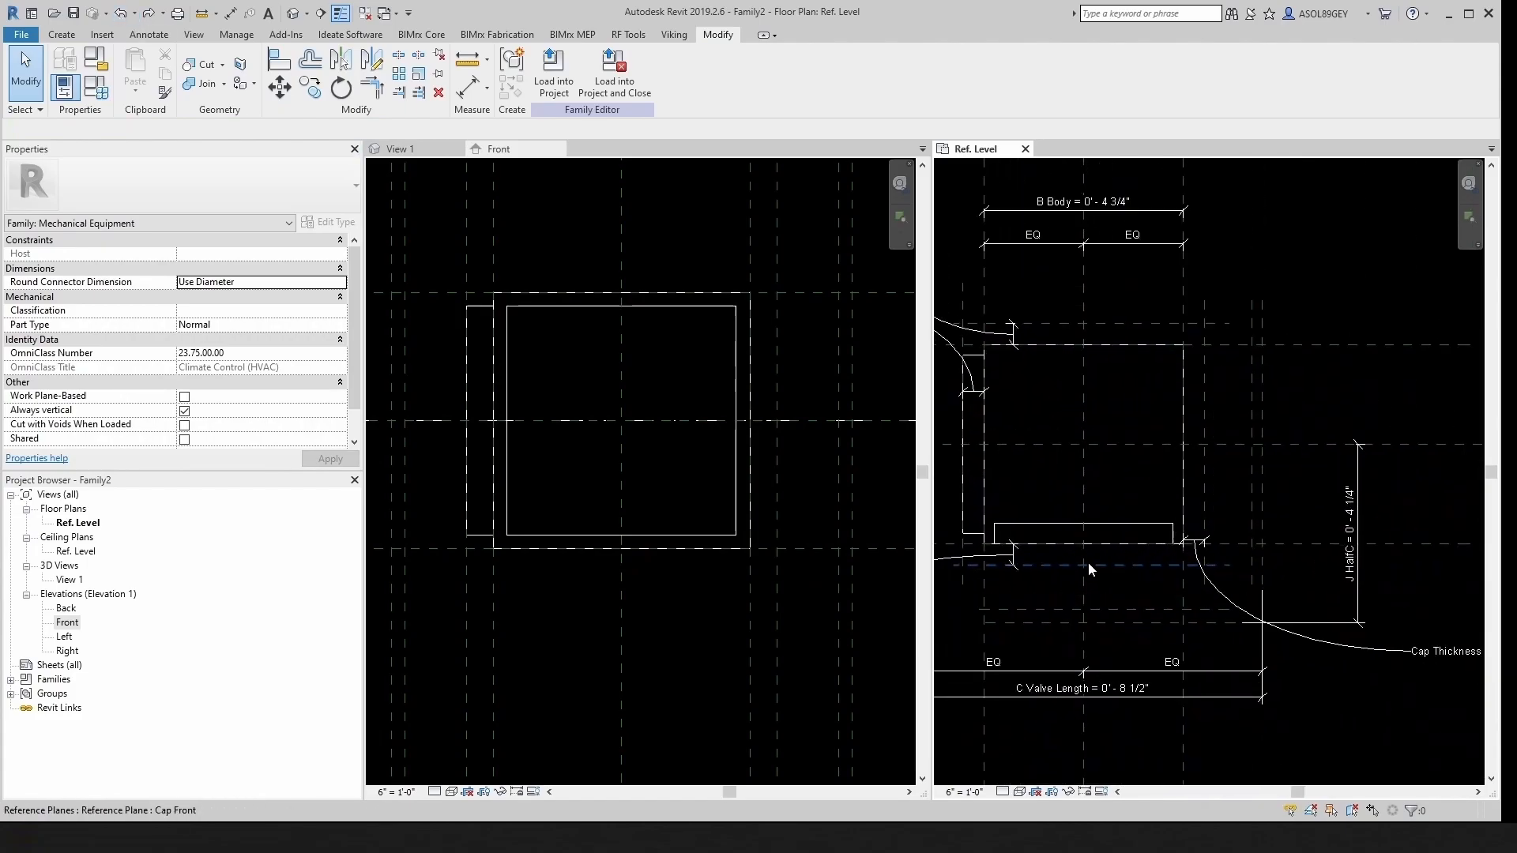
left_click(1124, 525)
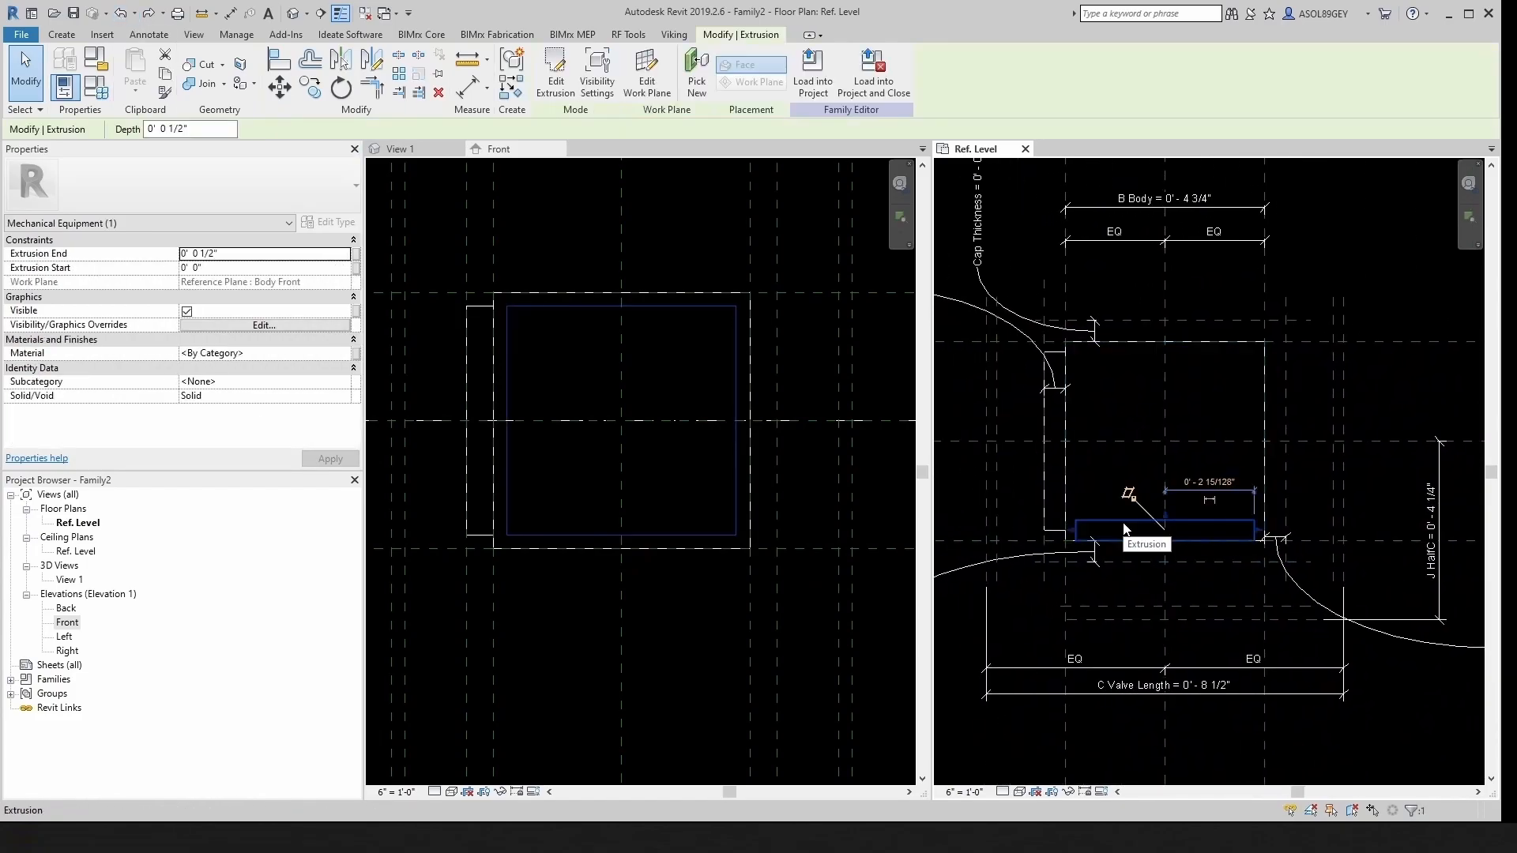
left_click(555, 75)
left_click(694, 304)
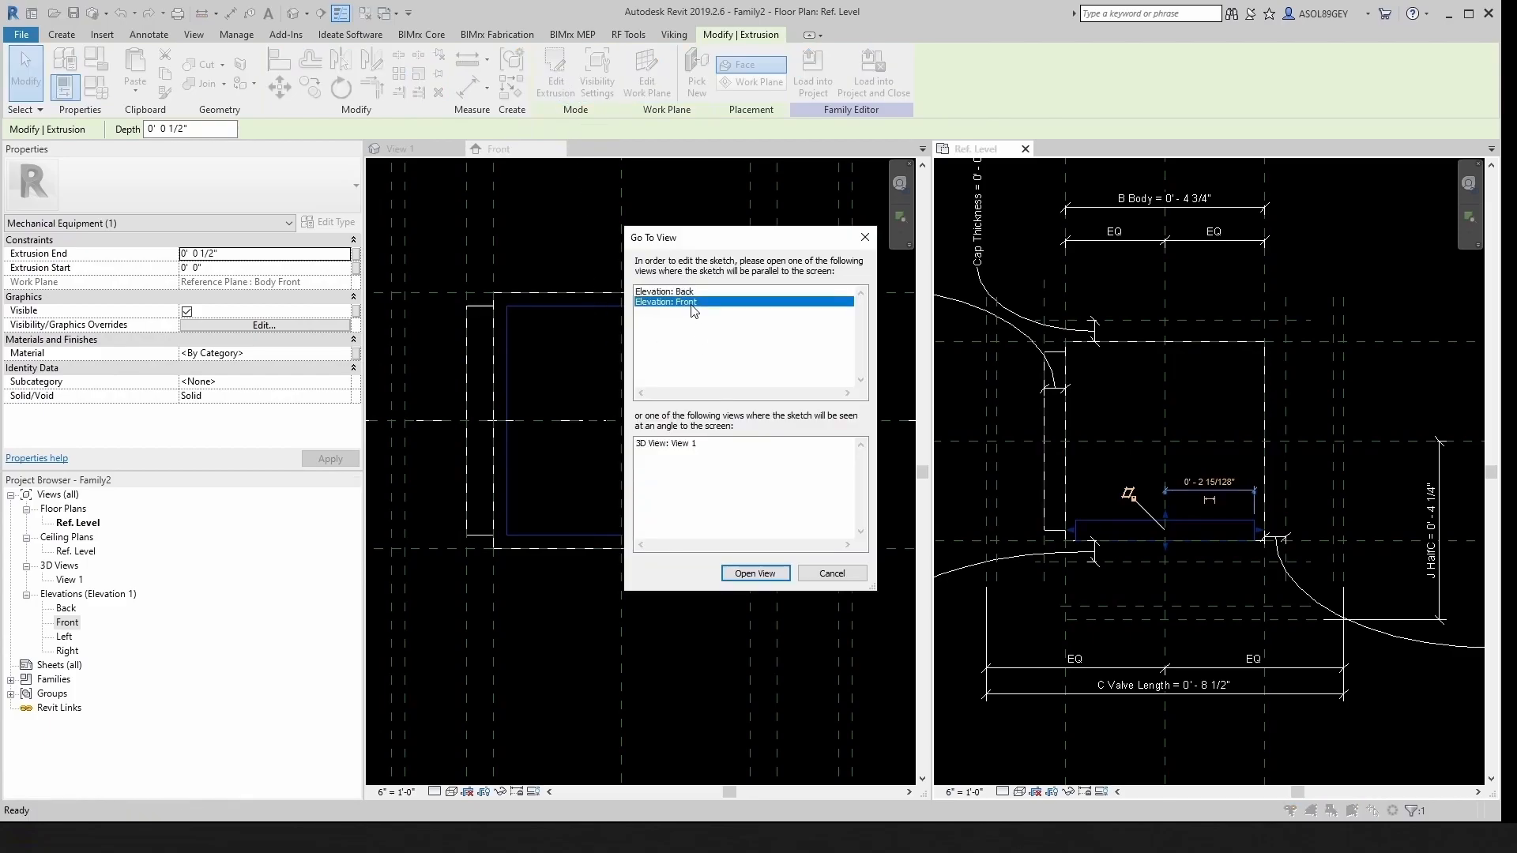
left_click(757, 574)
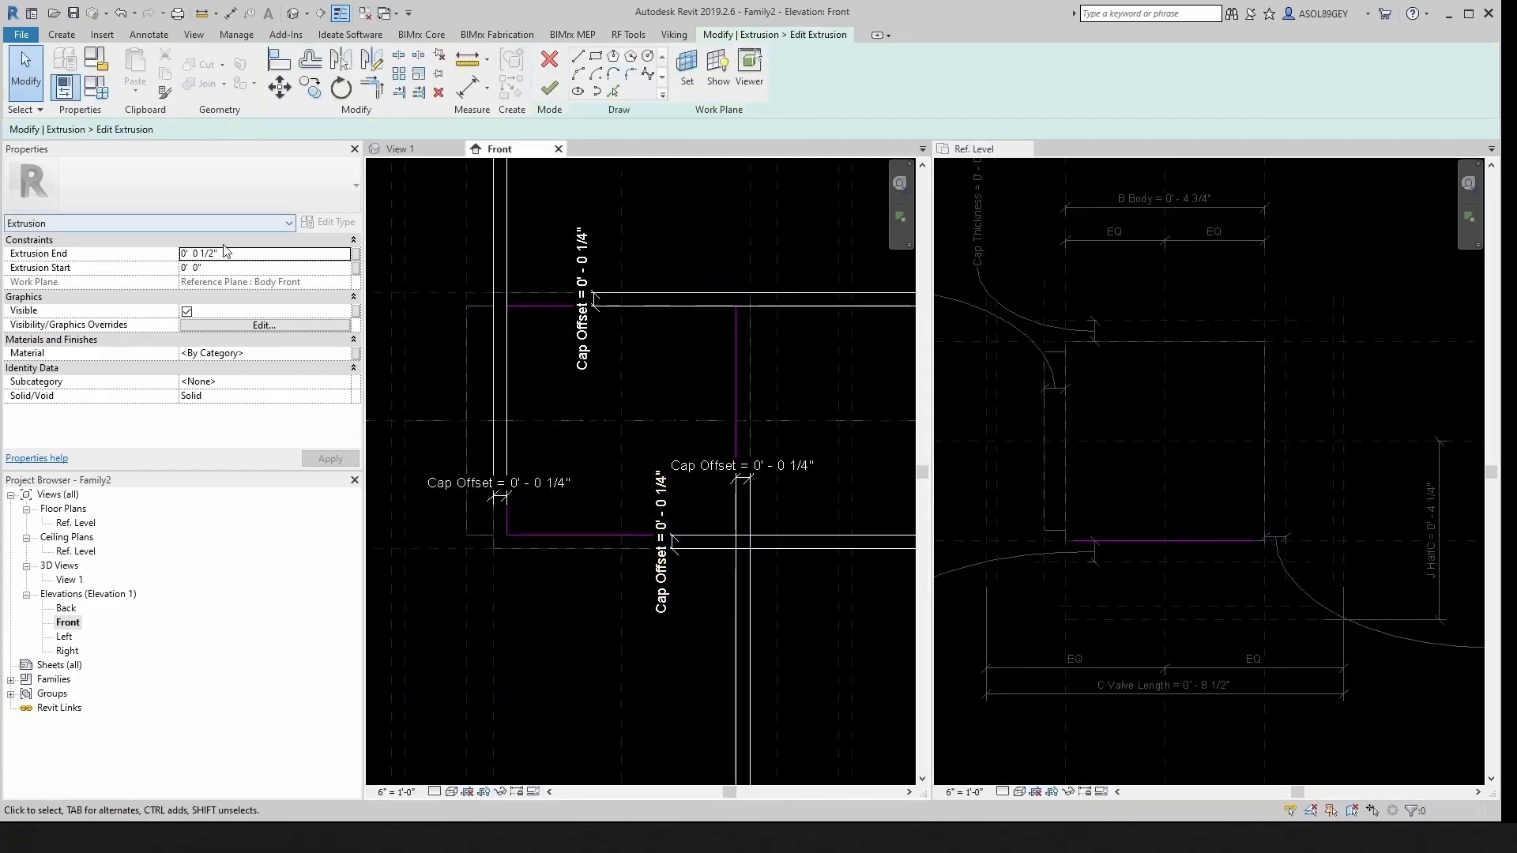
left_click_drag(225, 254, 144, 253)
type("-")
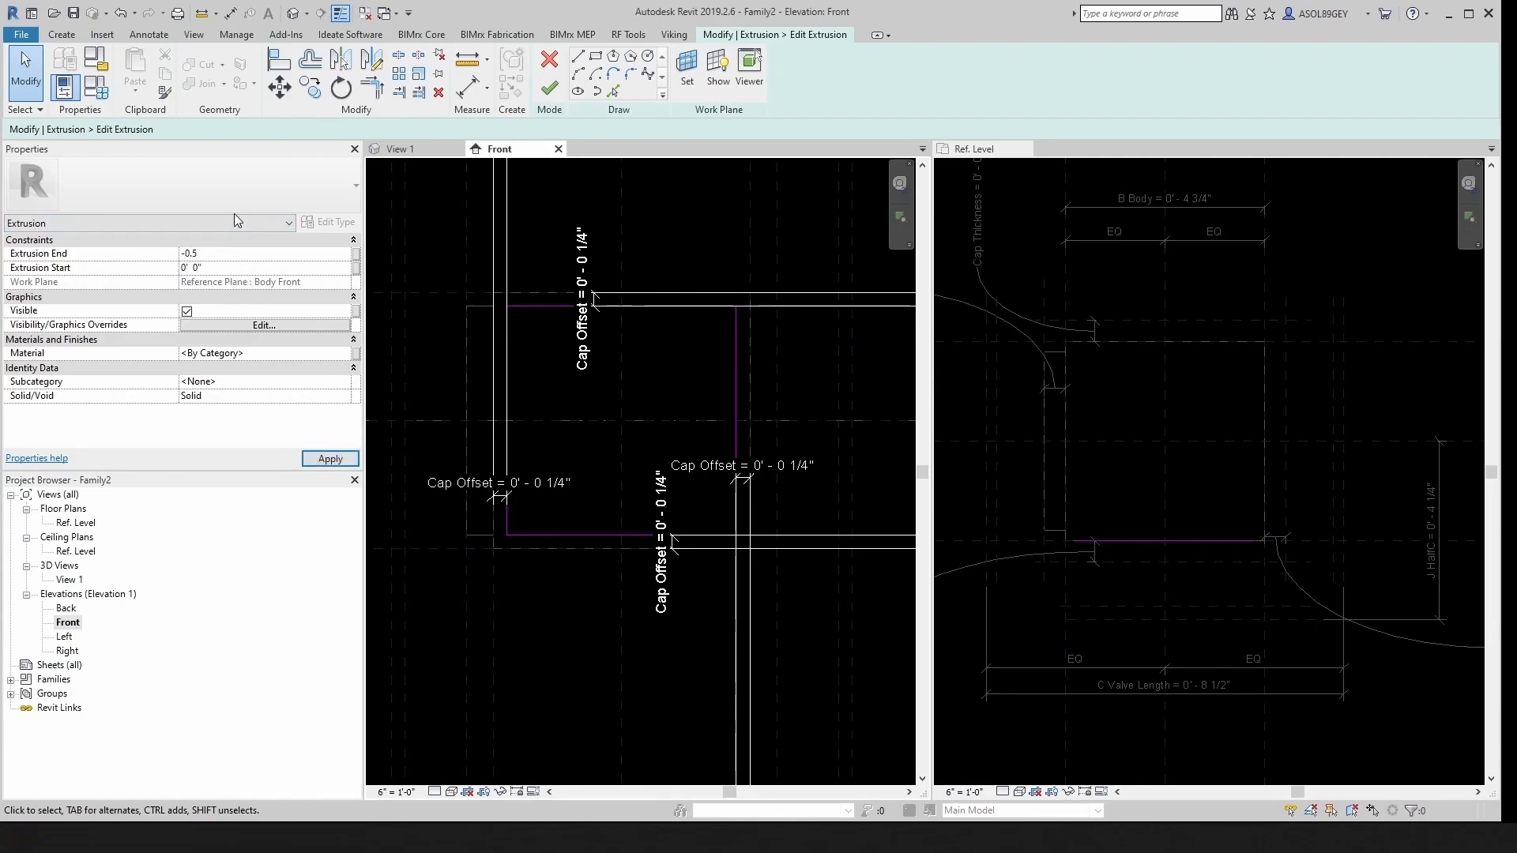
left_click(549, 88)
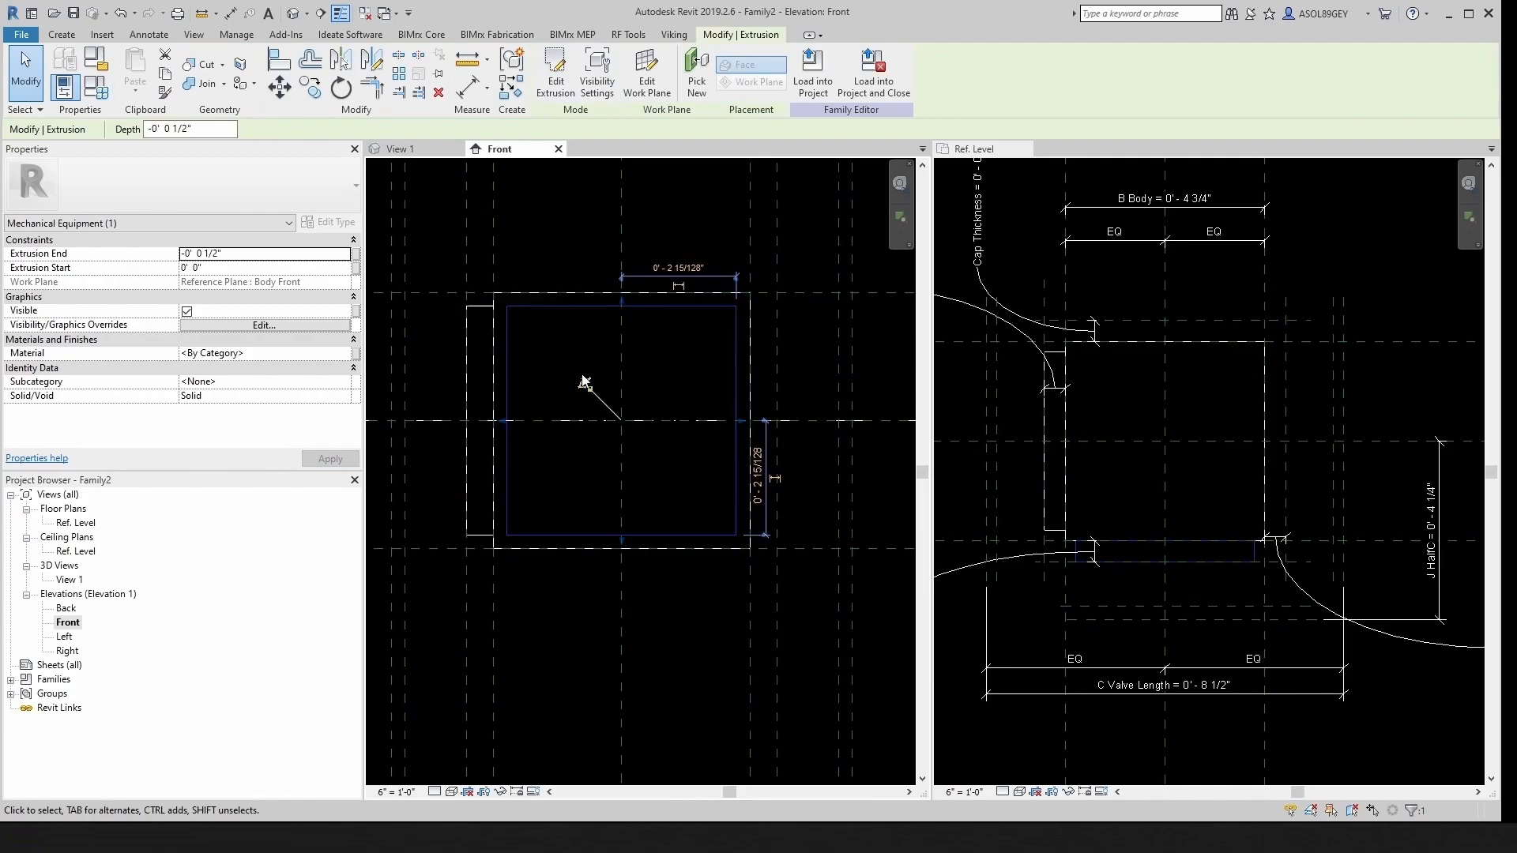
Step: Stretch the front cap extrusion's outer face outward past the Cap Front reference plane in the Ref. Level plan
left_click(1116, 585)
scroll(1108, 557, "up", 3)
scroll(1159, 562, "down", 3)
scroll(1113, 573, "up", 2)
scroll(1114, 582, "up", 2)
scroll(1123, 586, "down", 1)
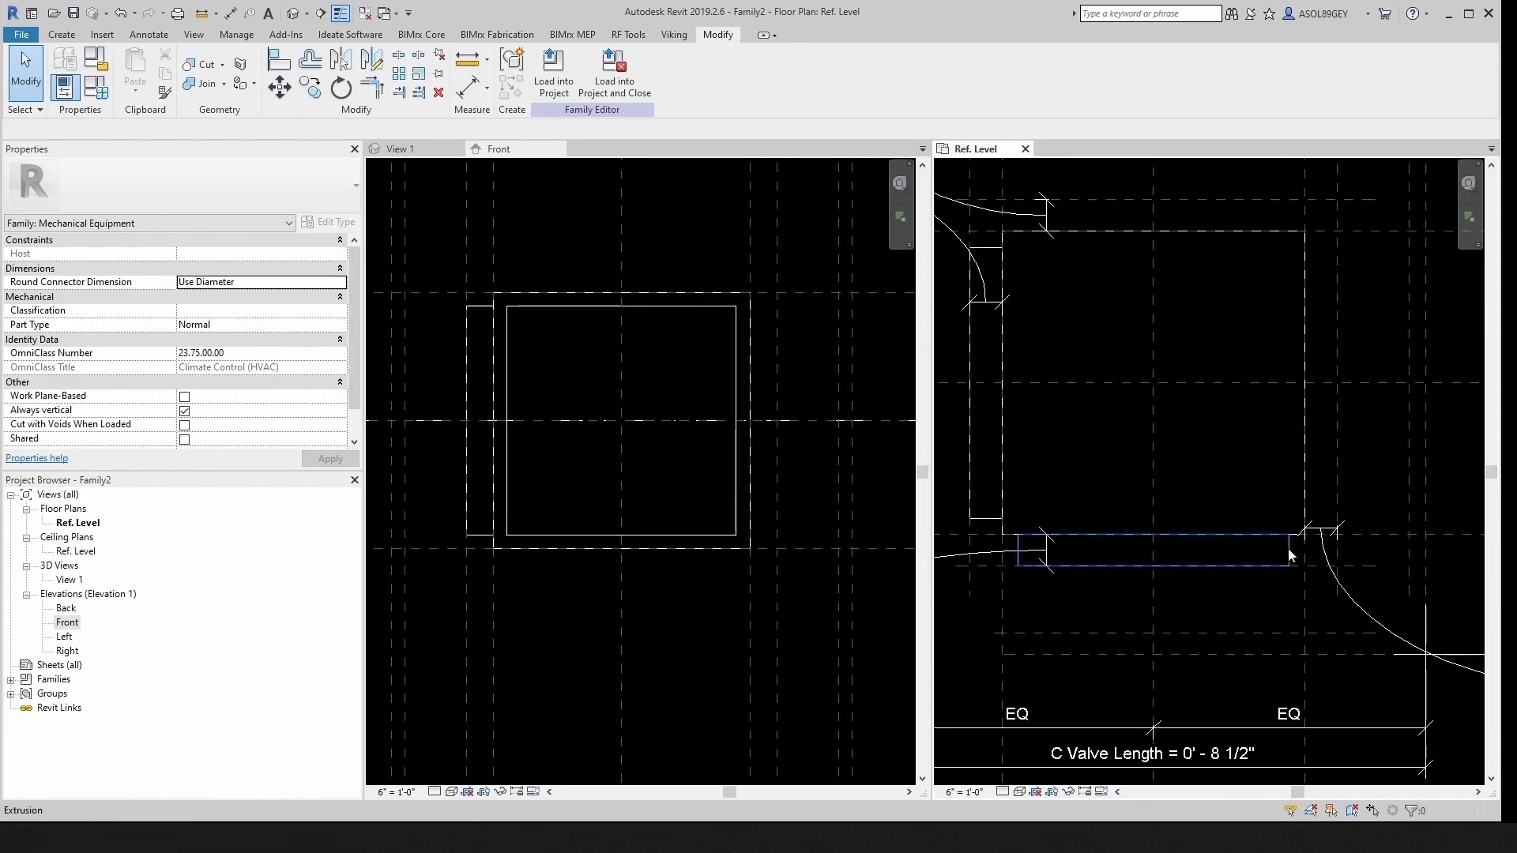
left_click(1213, 571)
scroll(1165, 583, "up", 1)
left_click_drag(1148, 567, 1145, 589)
left_click(1205, 566)
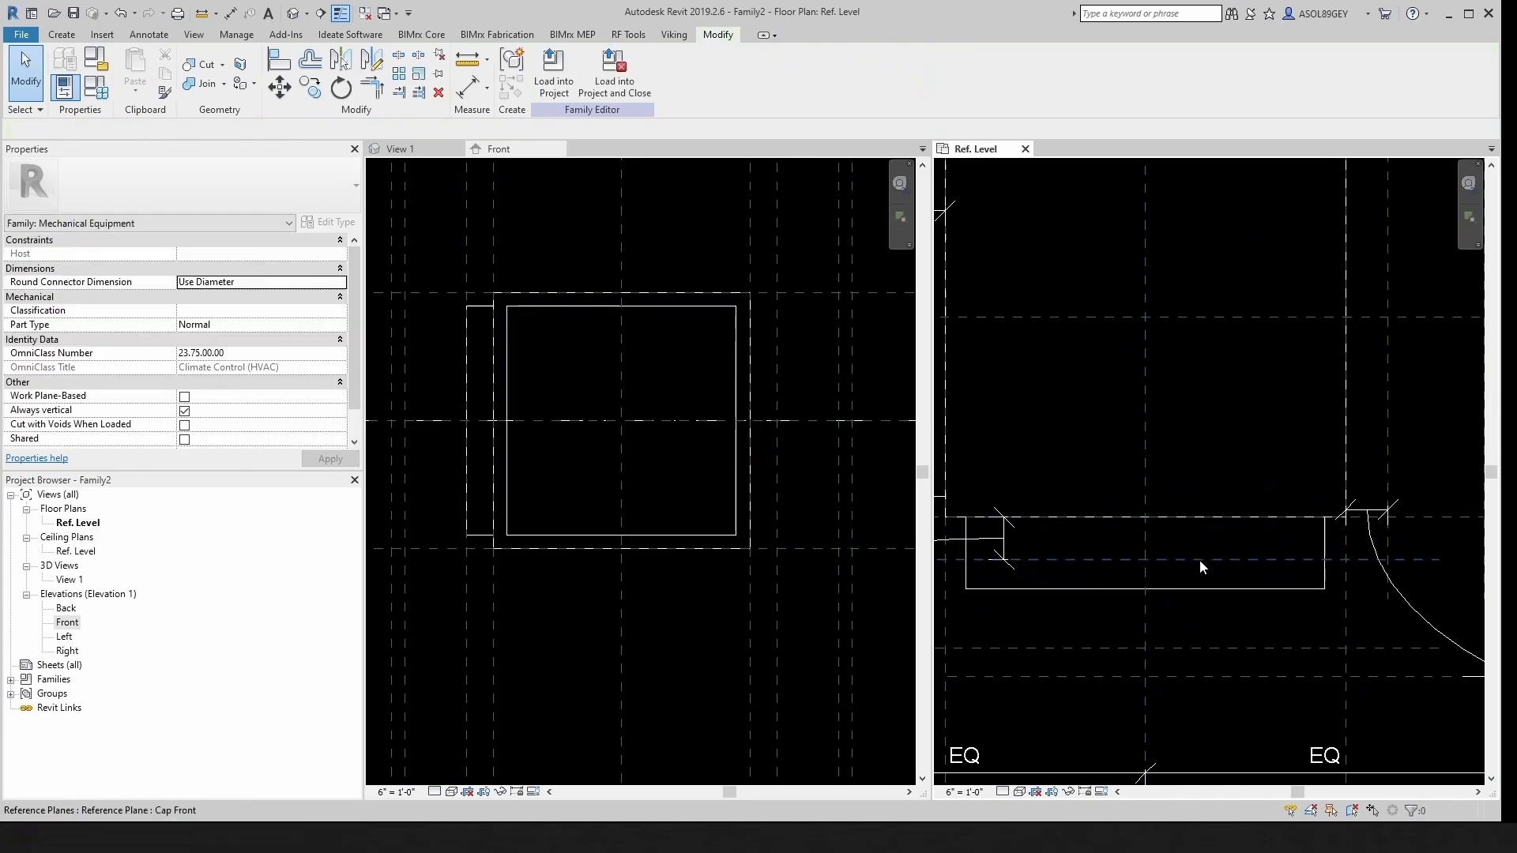
Step: Align the front cap extrusion's outer face to the Cap Front reference plane in the Ref. Level plan
key("a")
key("l")
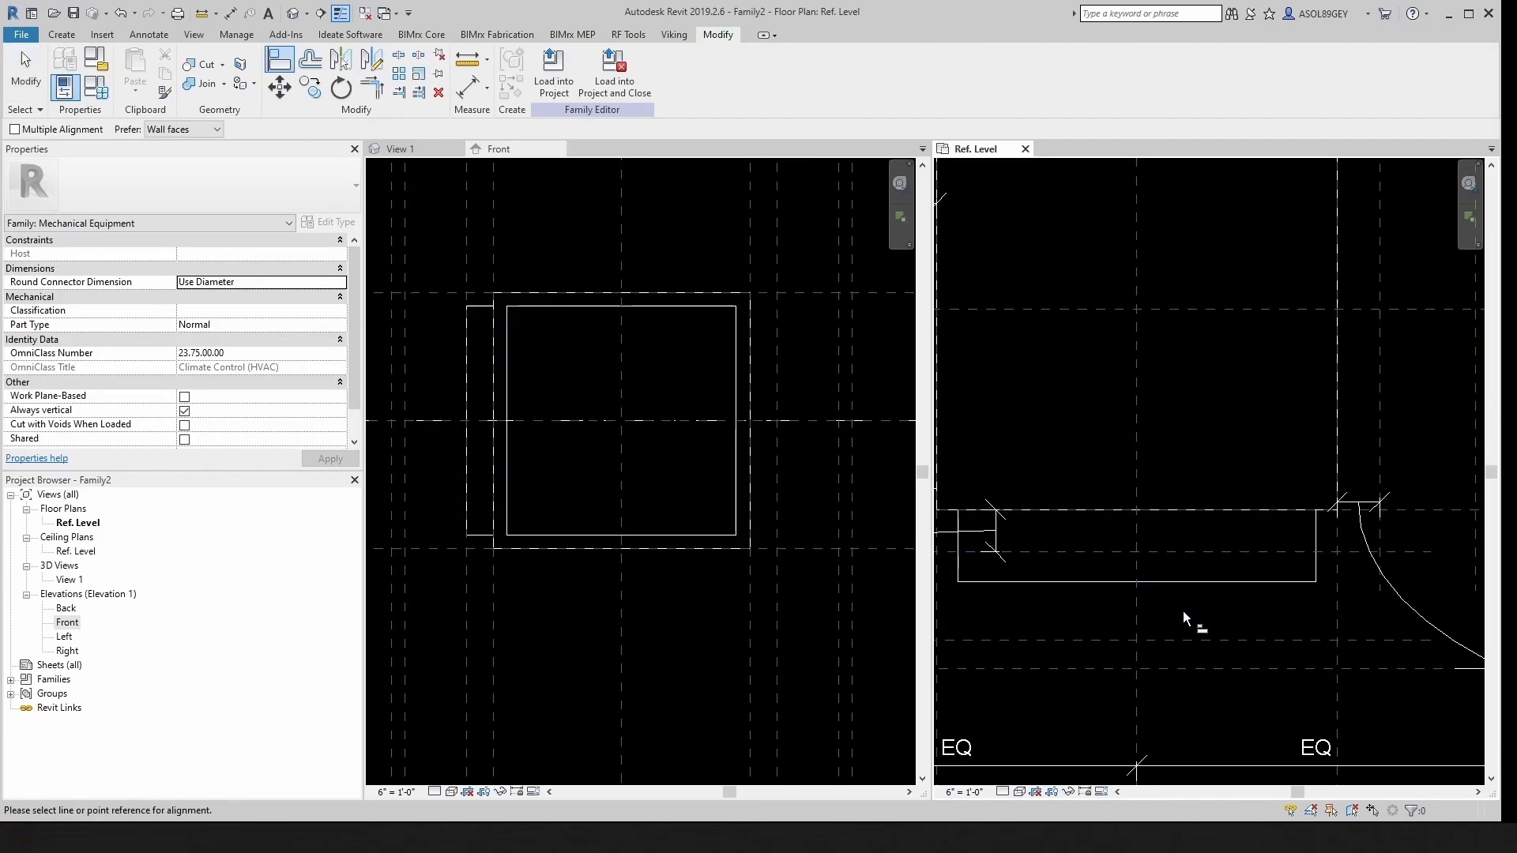
left_click(1185, 549)
left_click(1187, 581)
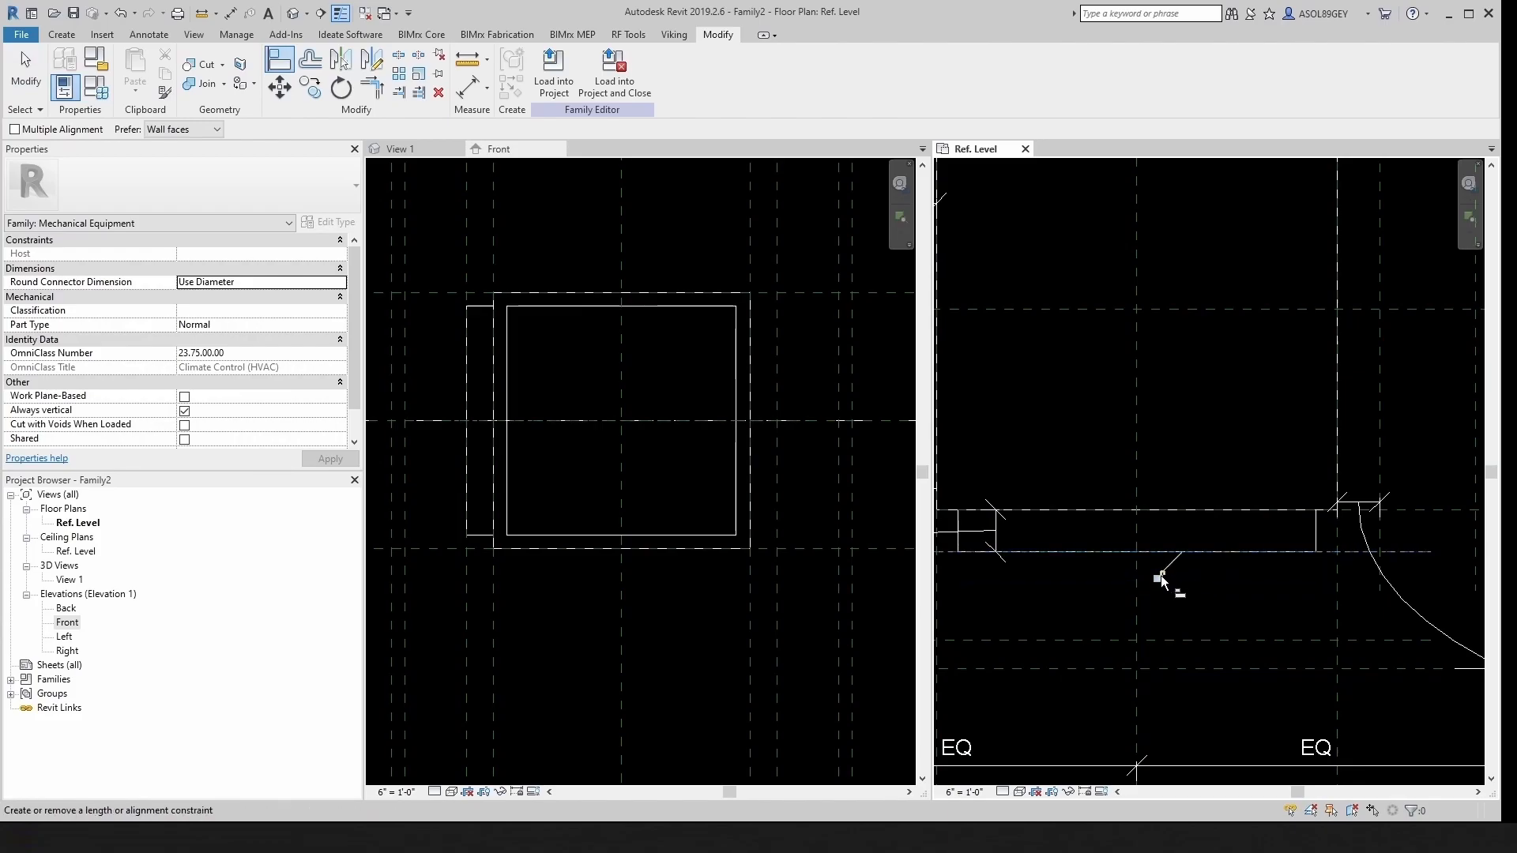
scroll(1245, 562, "down", 3)
scroll(1119, 514, "up", 1)
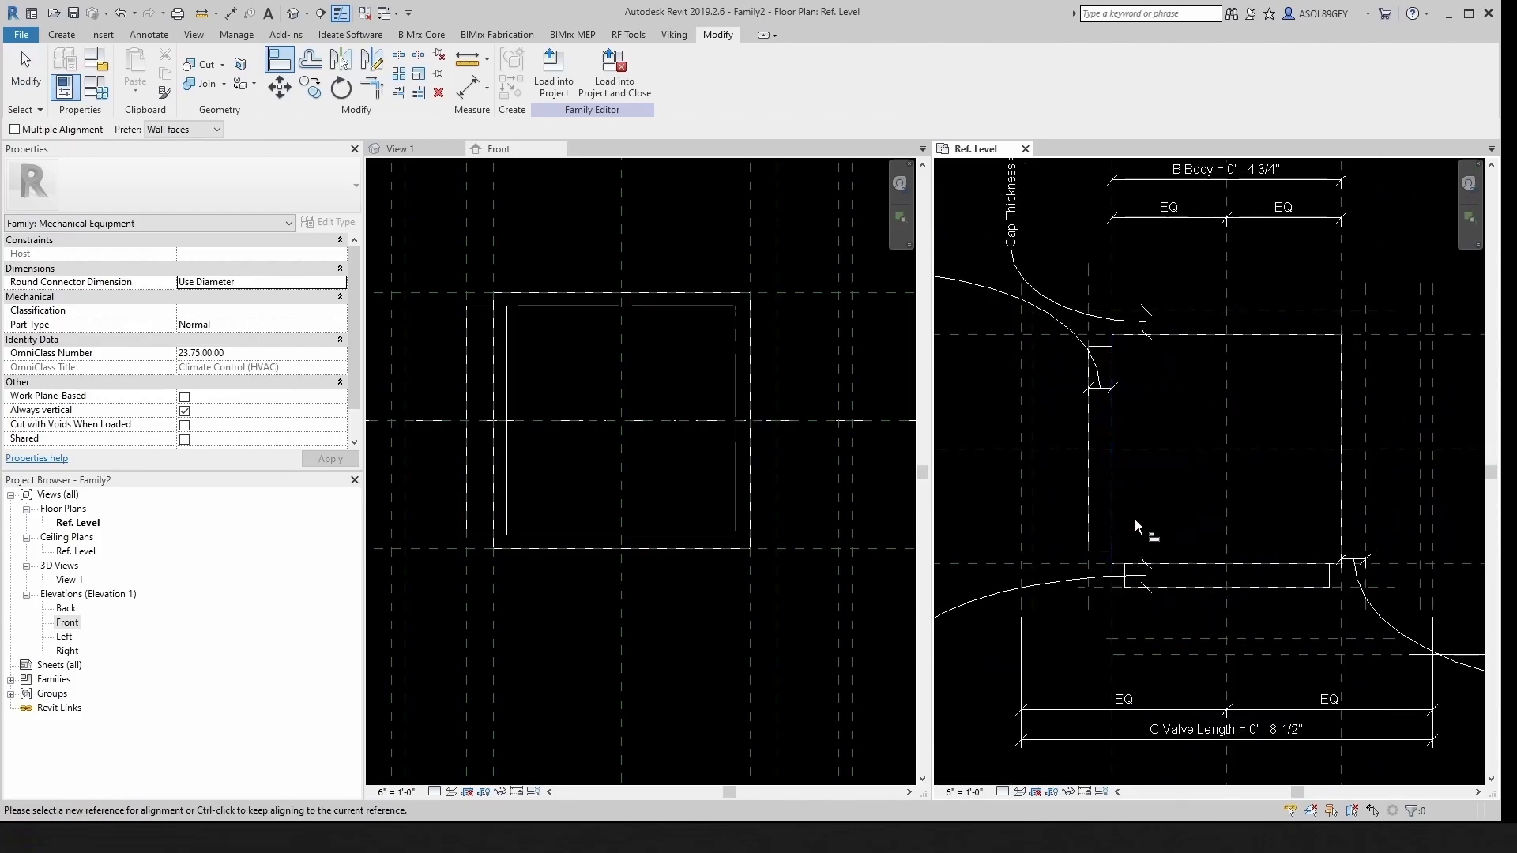
key("Escape")
key("Escape")
scroll(1131, 518, "down", 1)
scroll(1140, 517, "down", 1)
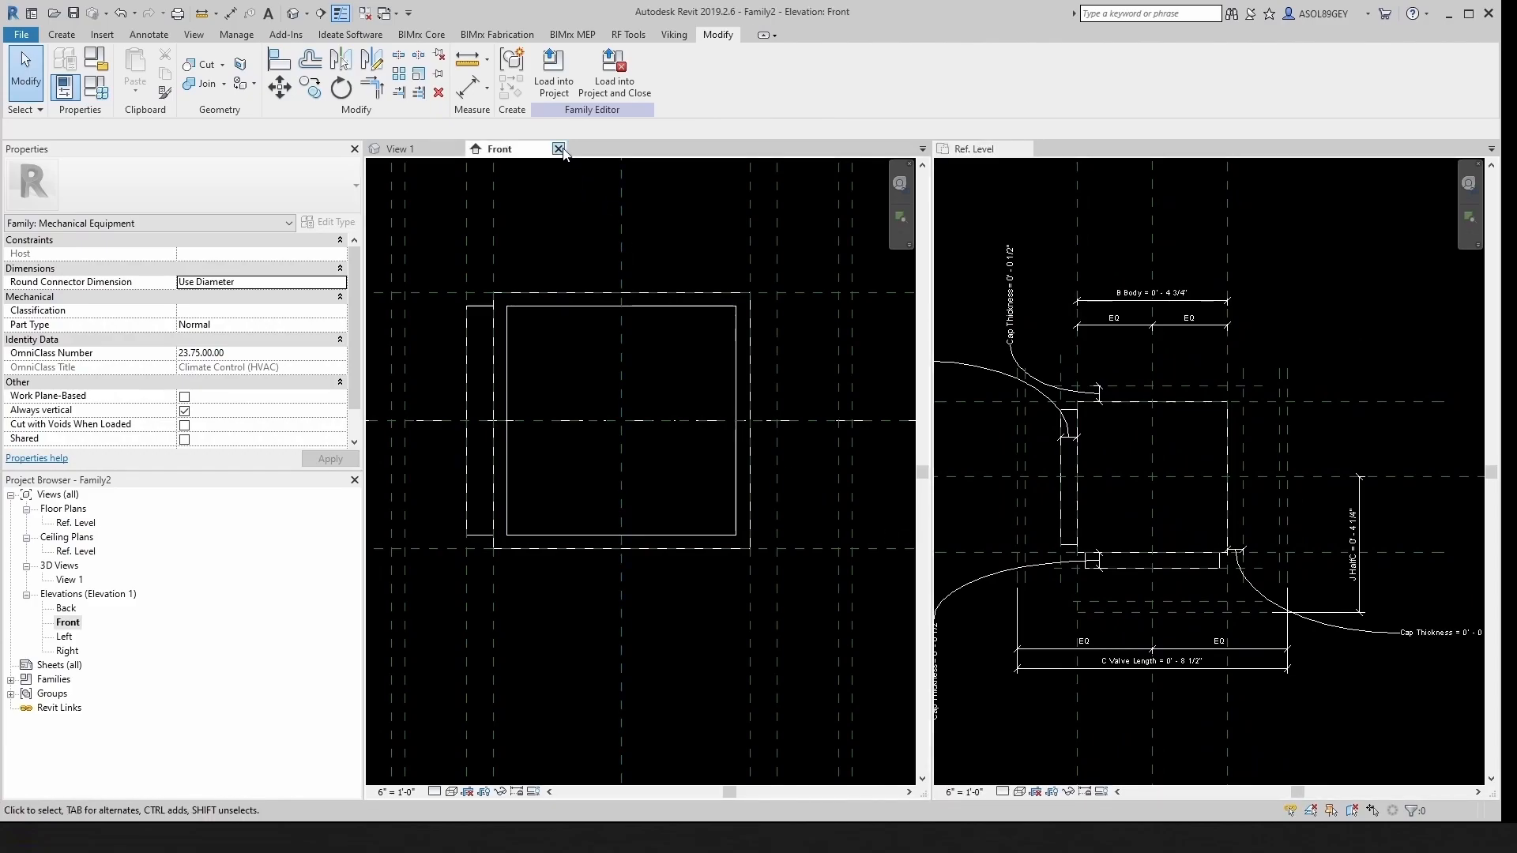
Step: Close the Front elevation and start a new extrusion from View 1 on the Body Right reference plane
left_click(558, 149)
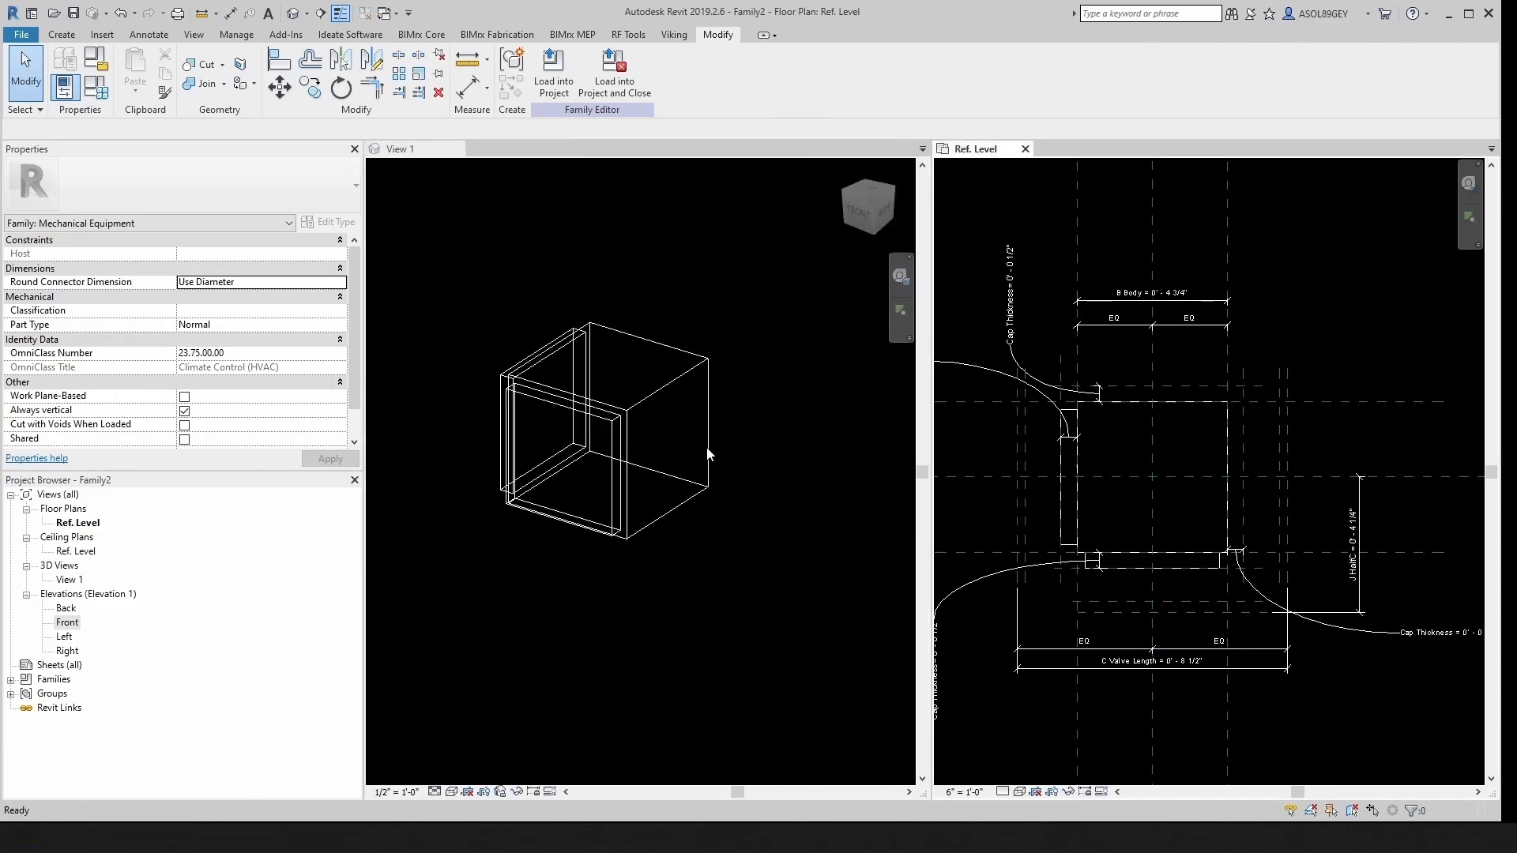
left_click(401, 148)
left_click(60, 35)
left_click(138, 70)
left_click(686, 70)
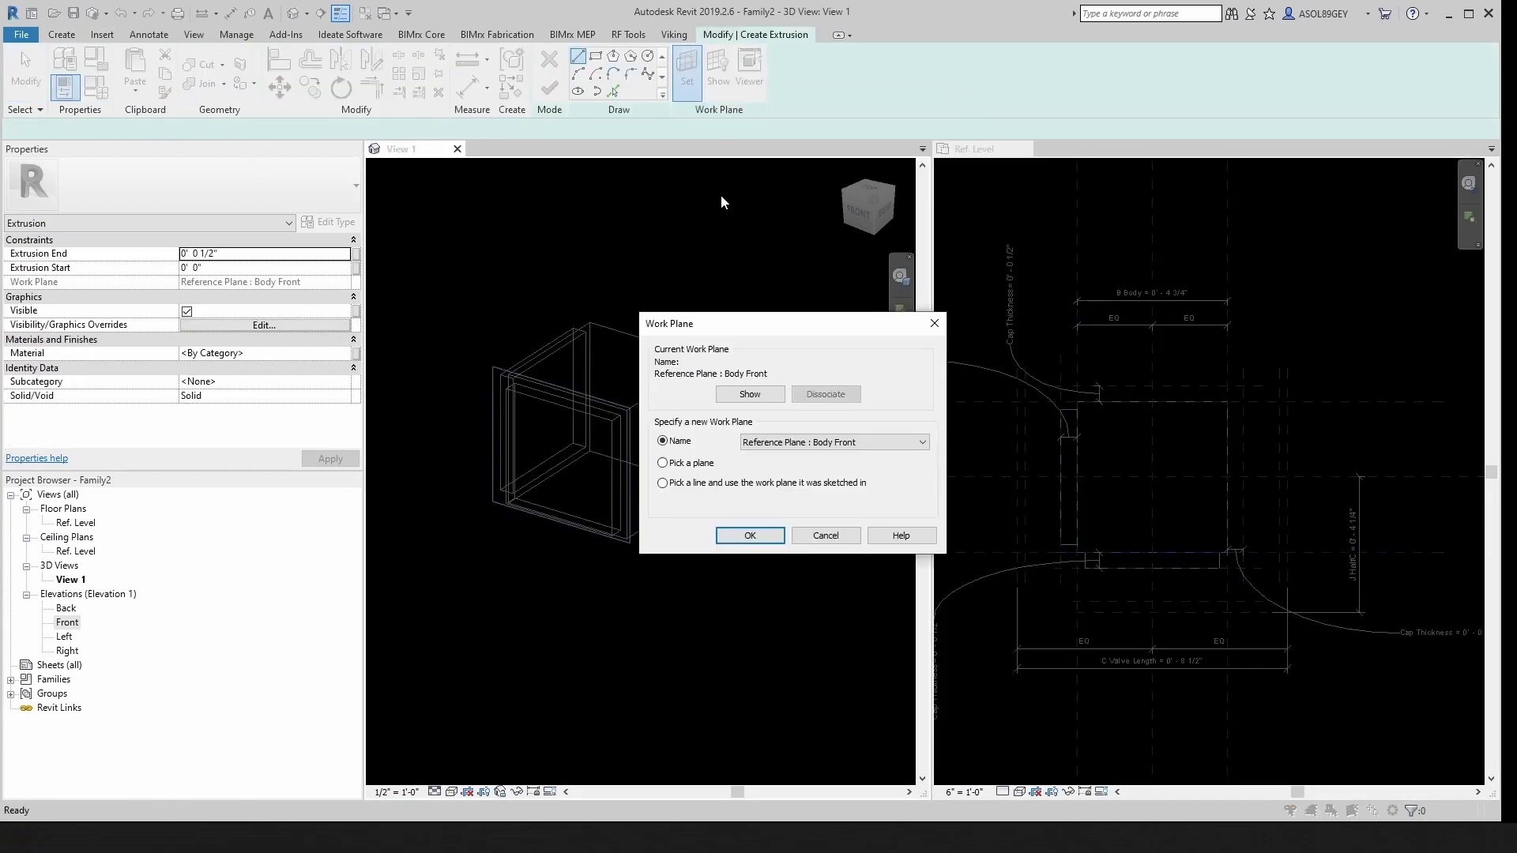
left_click(791, 442)
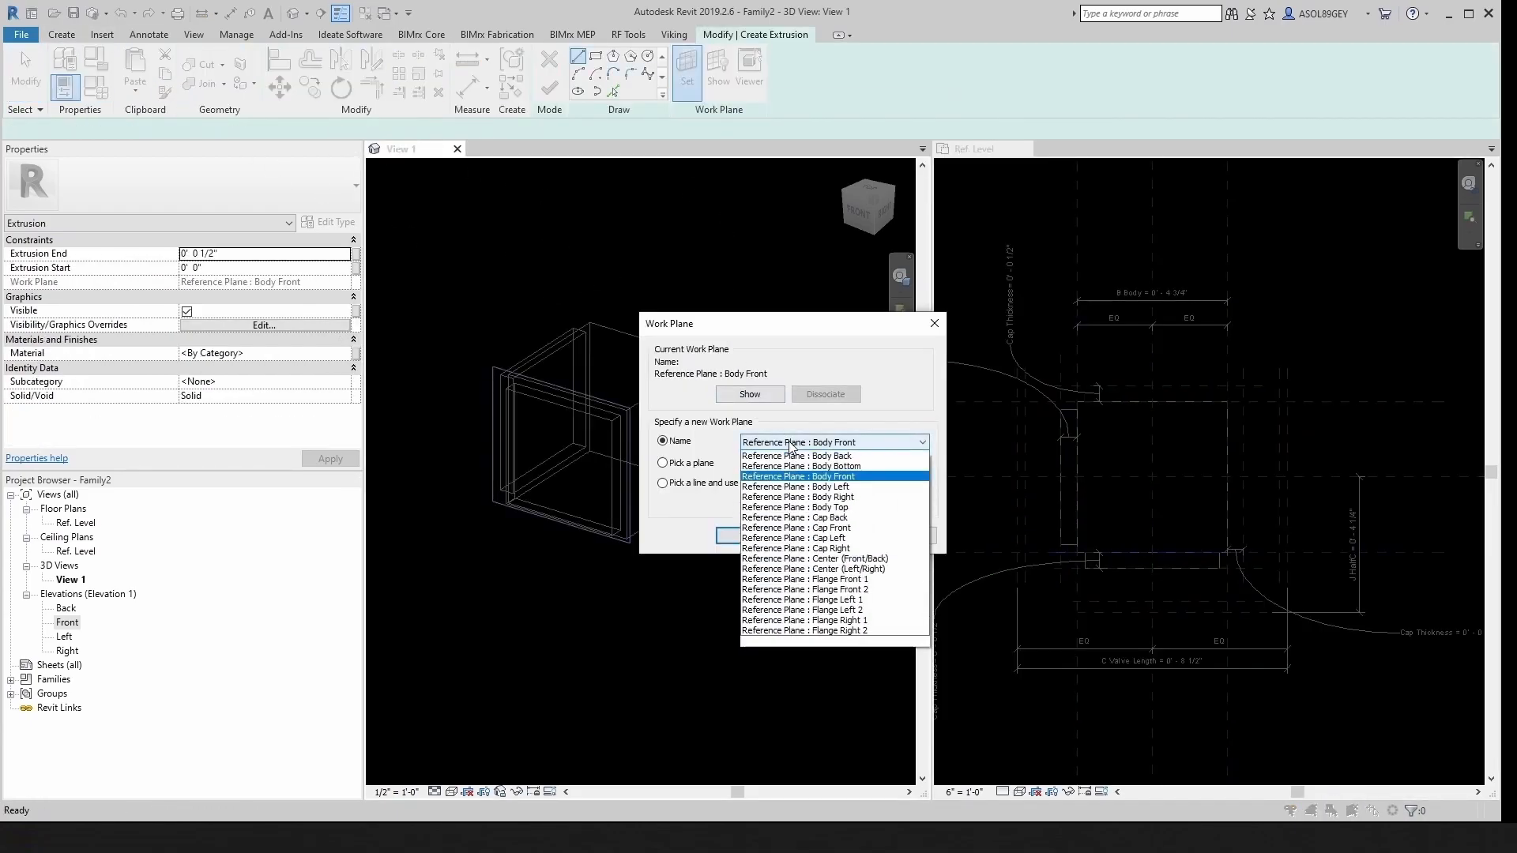
left_click(834, 508)
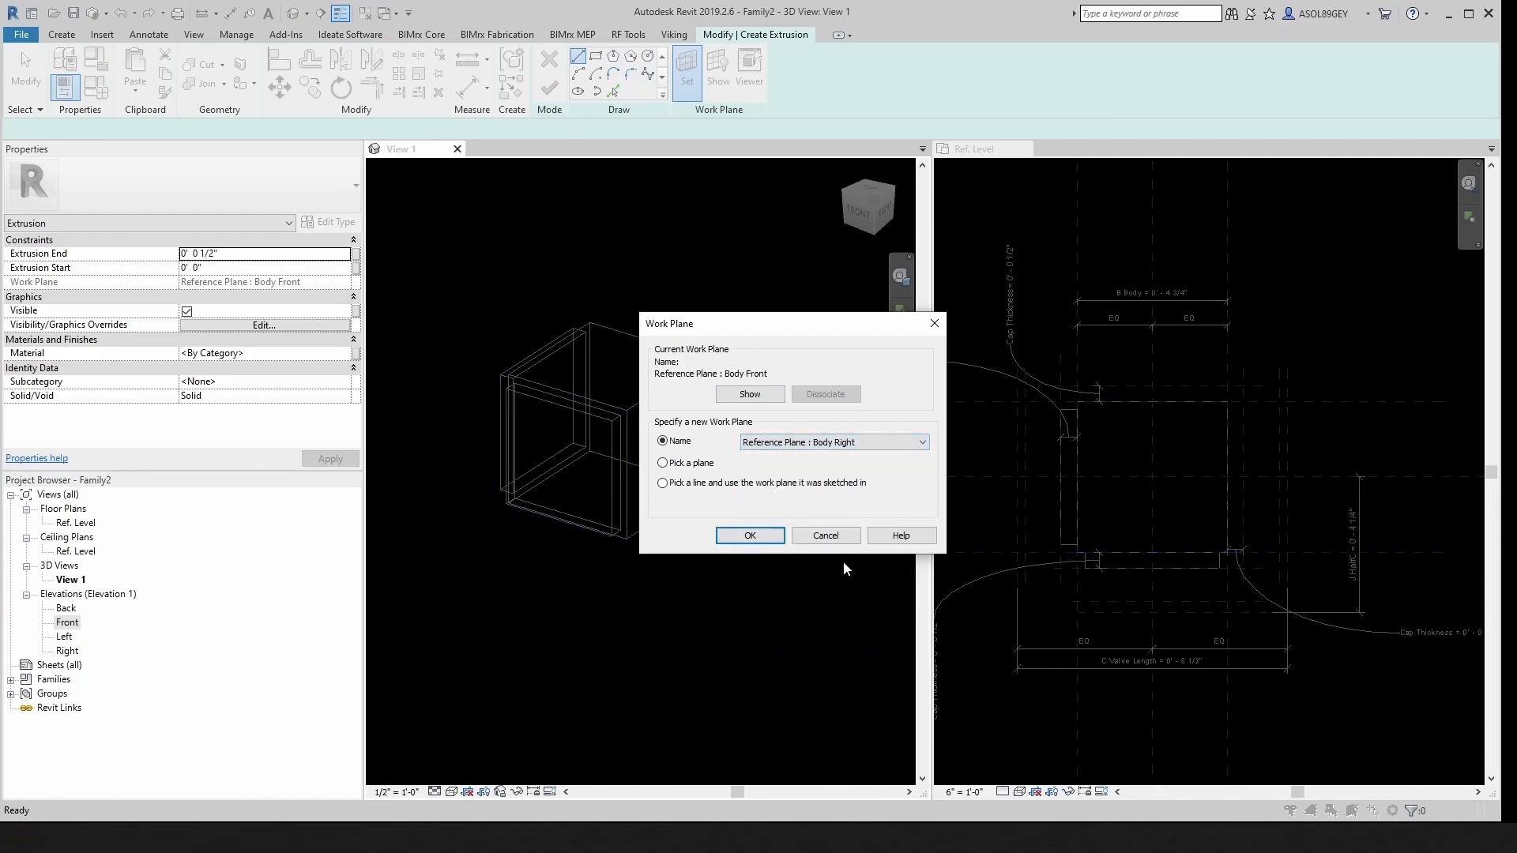
left_click(773, 540)
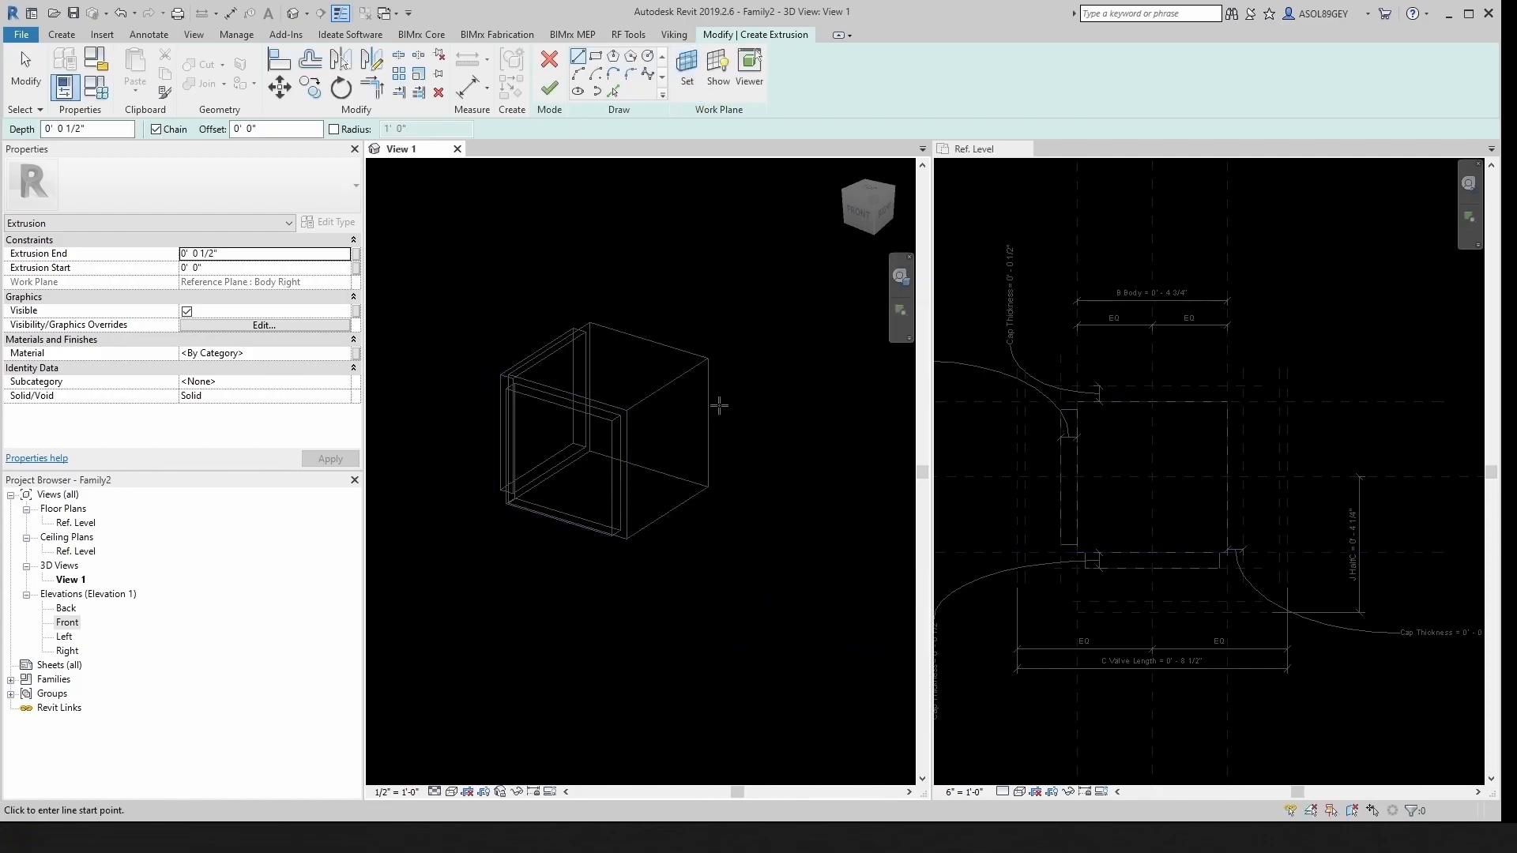
Step: Sketch a rectangle about 3 1/8" wide and 3 3/16" high inside the existing extrusion outline in the Right elevation
double_click(67, 652)
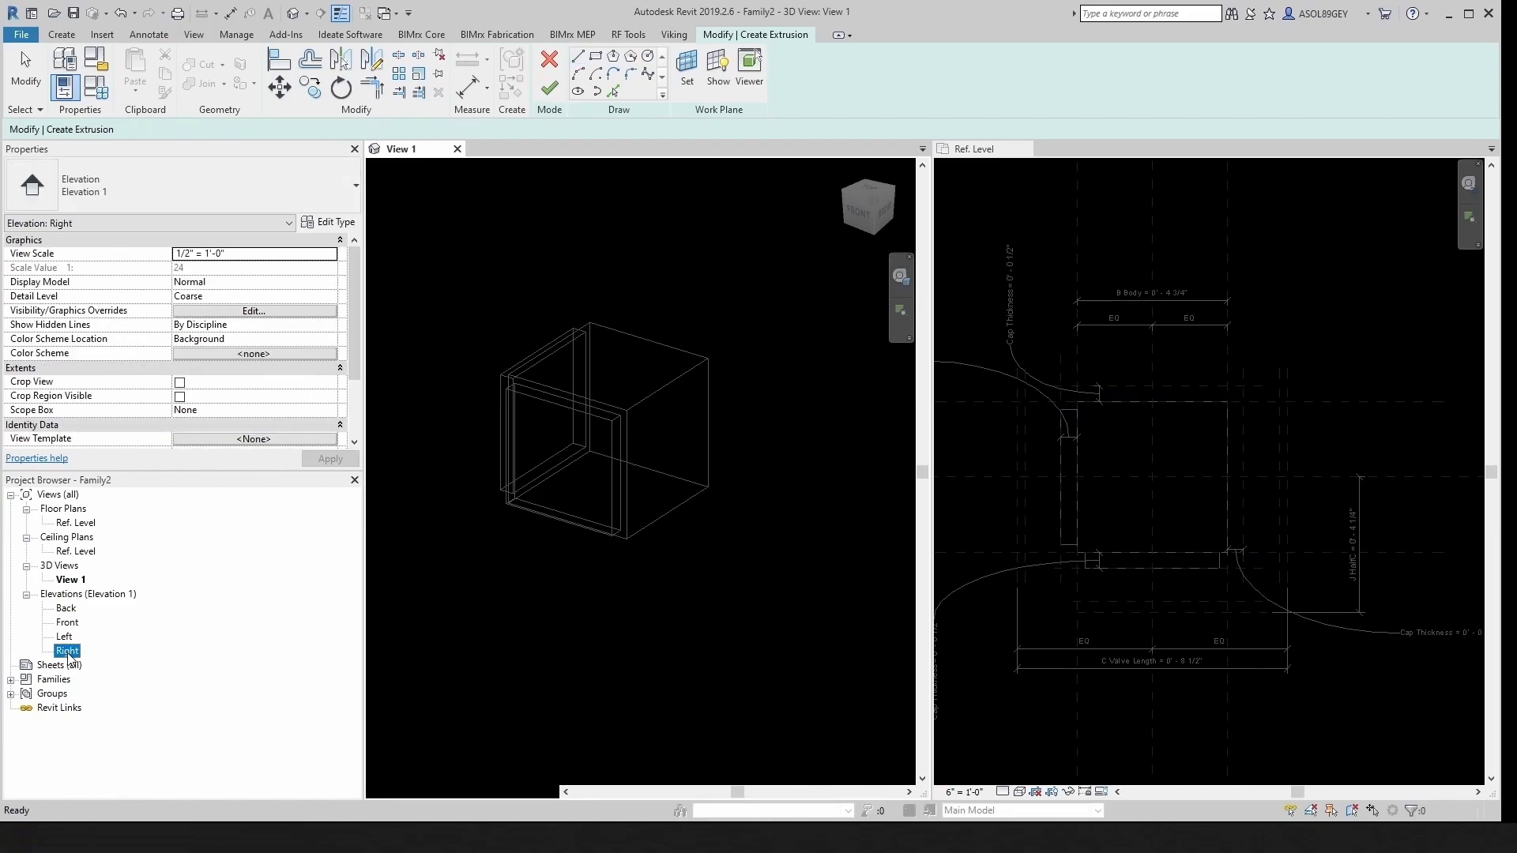
scroll(649, 528, "up", 8)
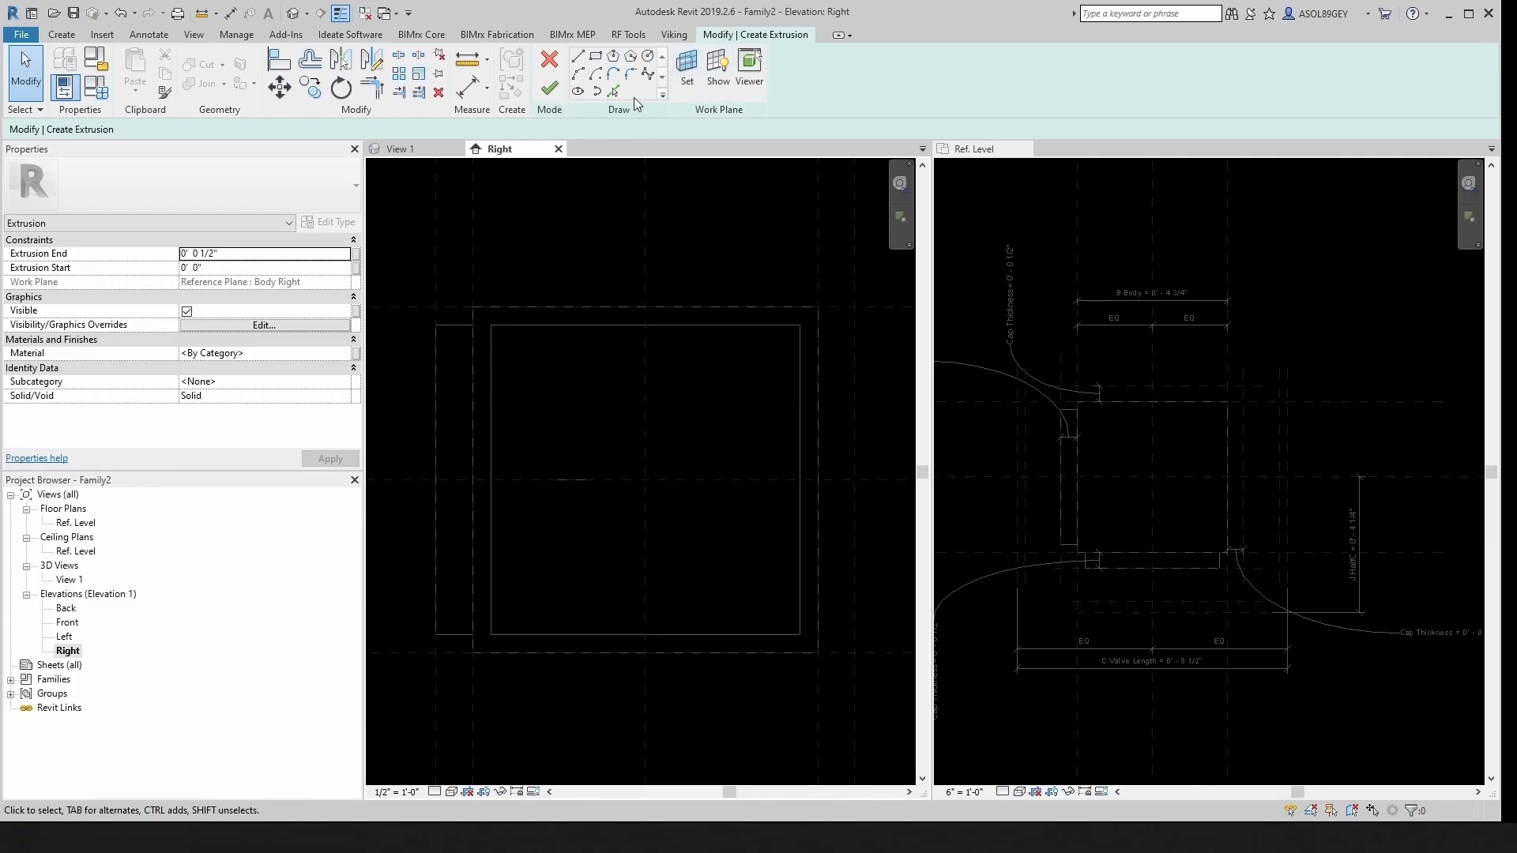
left_click(597, 57)
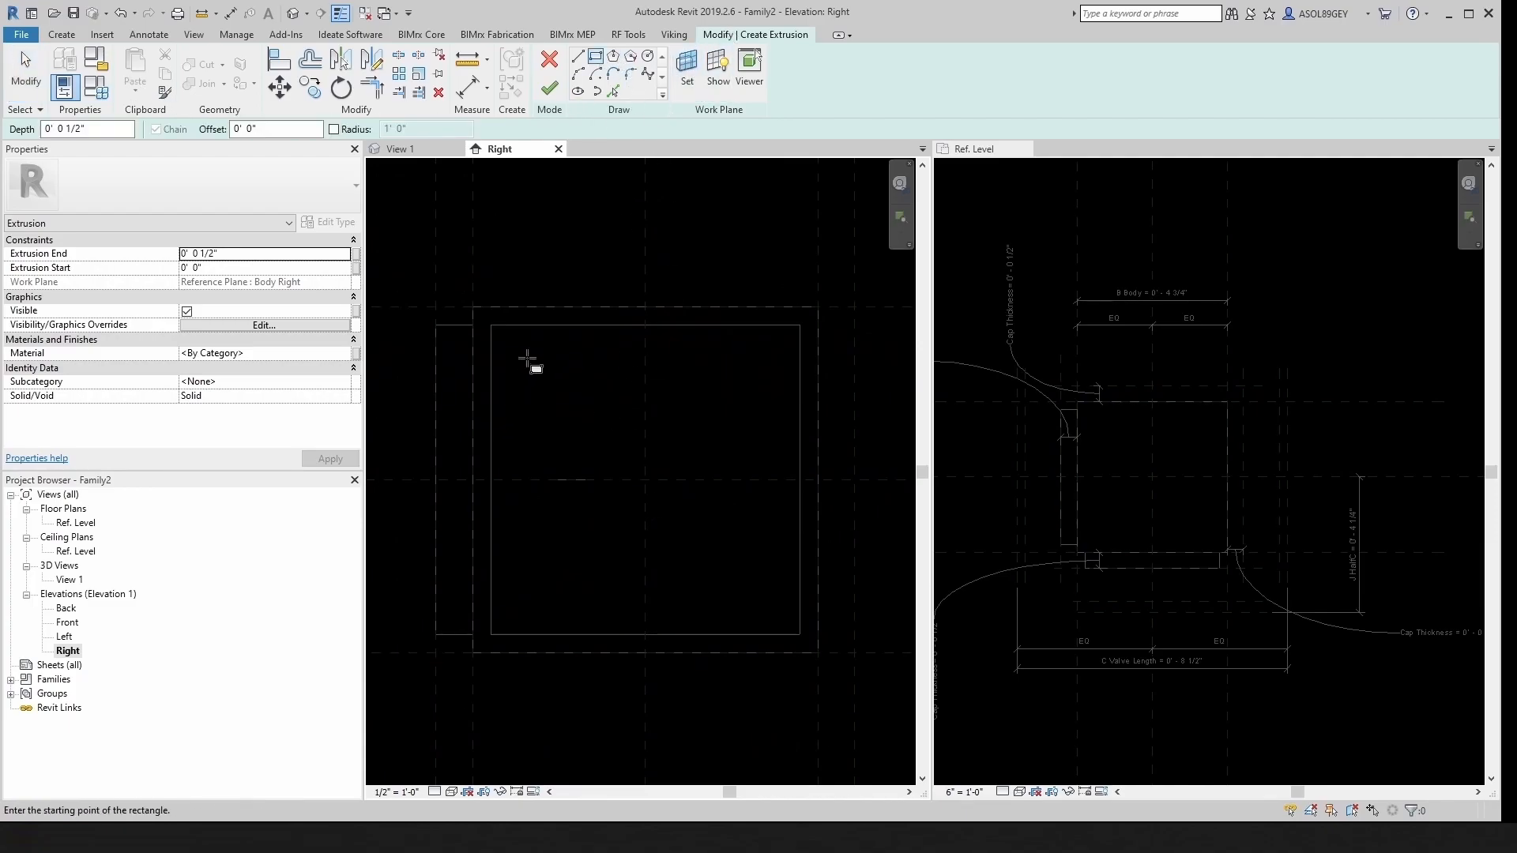
left_click(527, 358)
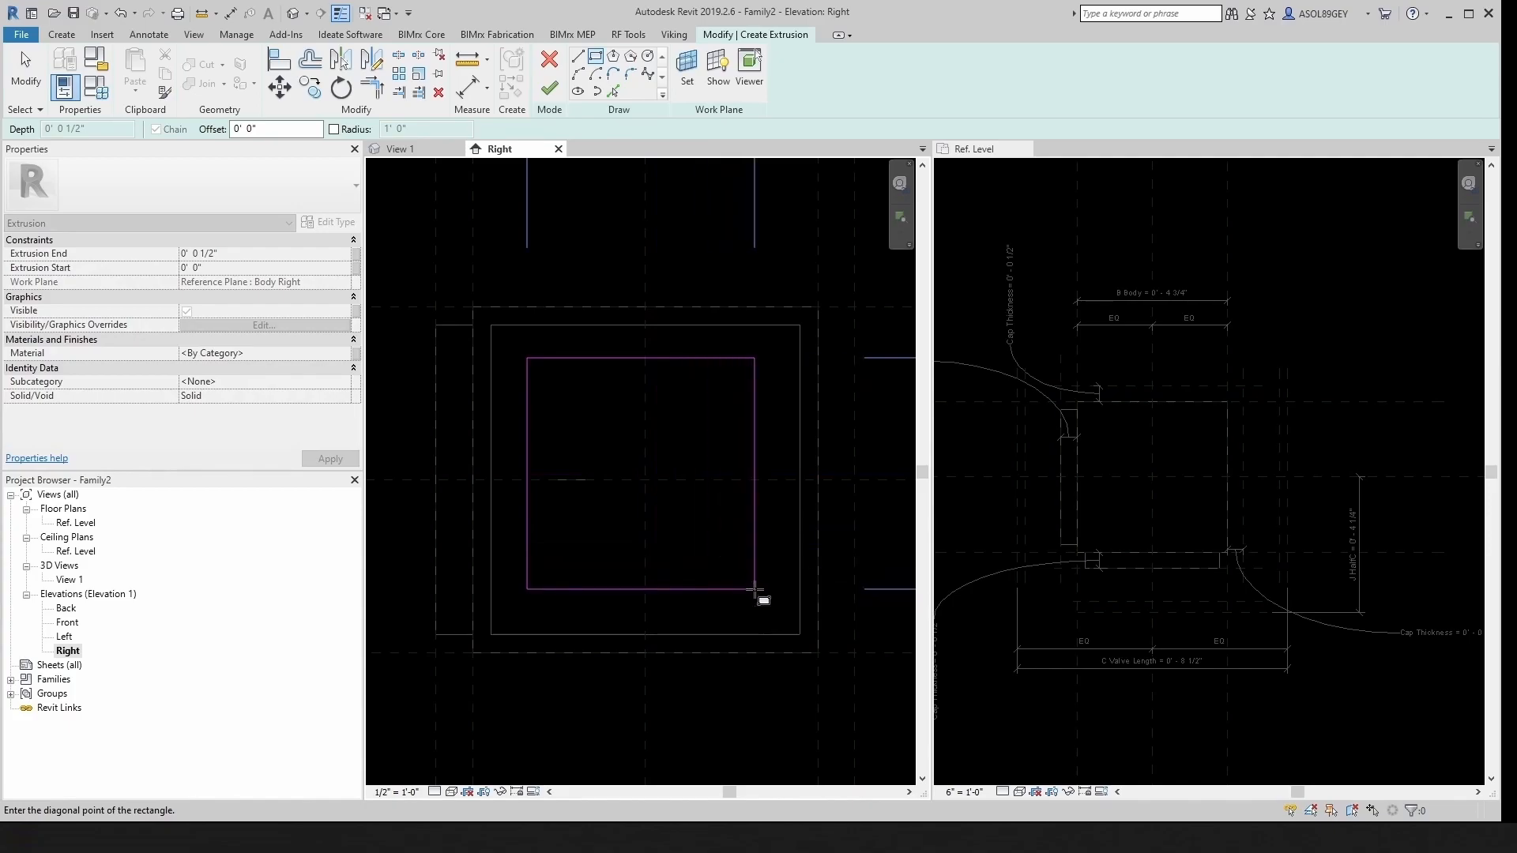
left_click(755, 589)
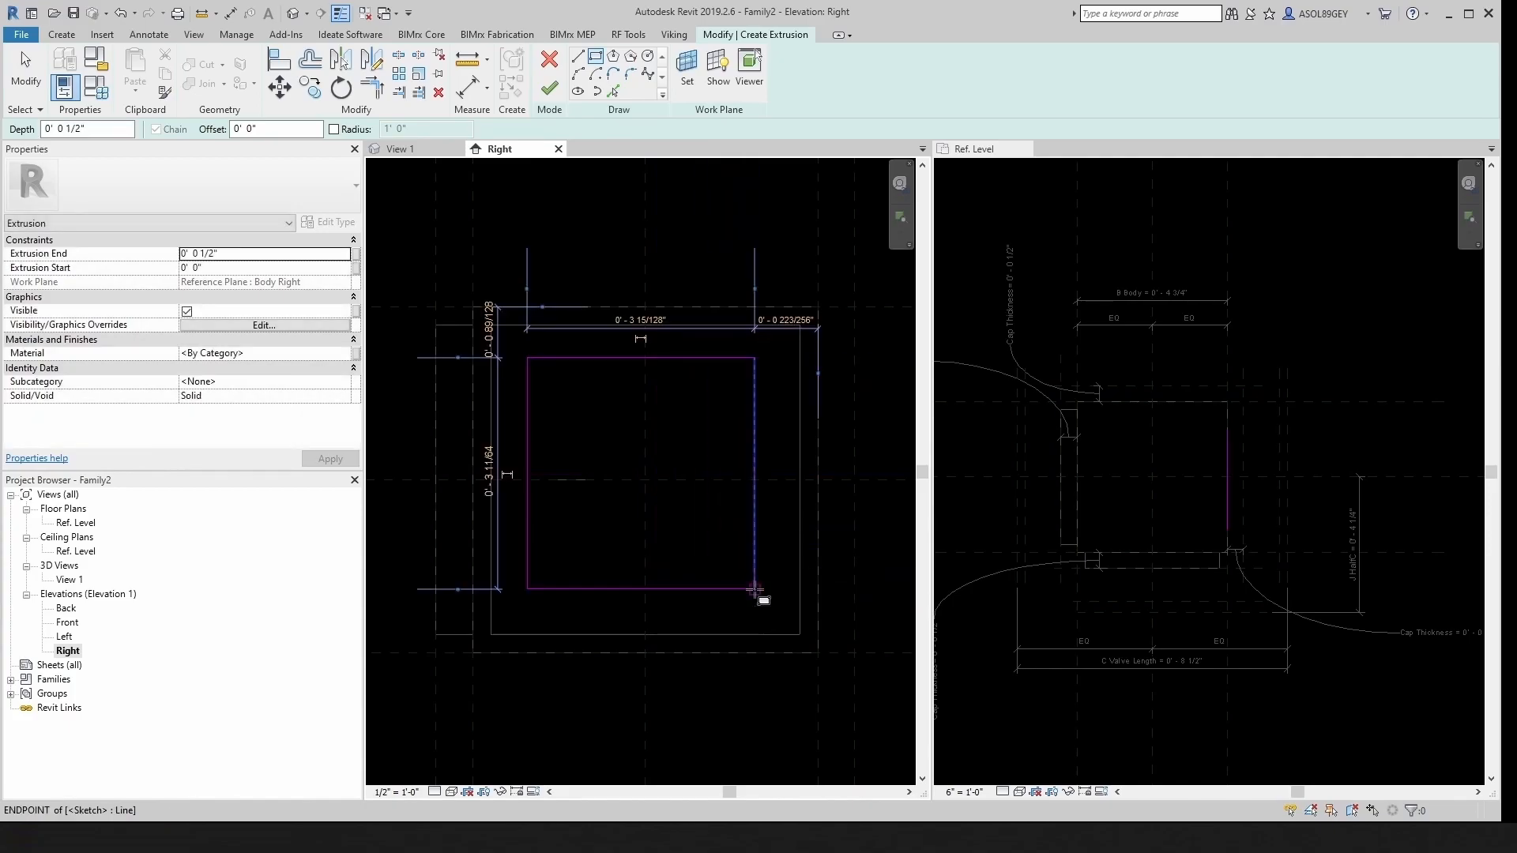
Step: Dimension the rectangle's left side to the surrounding extrusion outline and set the Right elevation's scale to 6" = 1'-0"
left_click(235, 17)
scroll(450, 316, "up", 1)
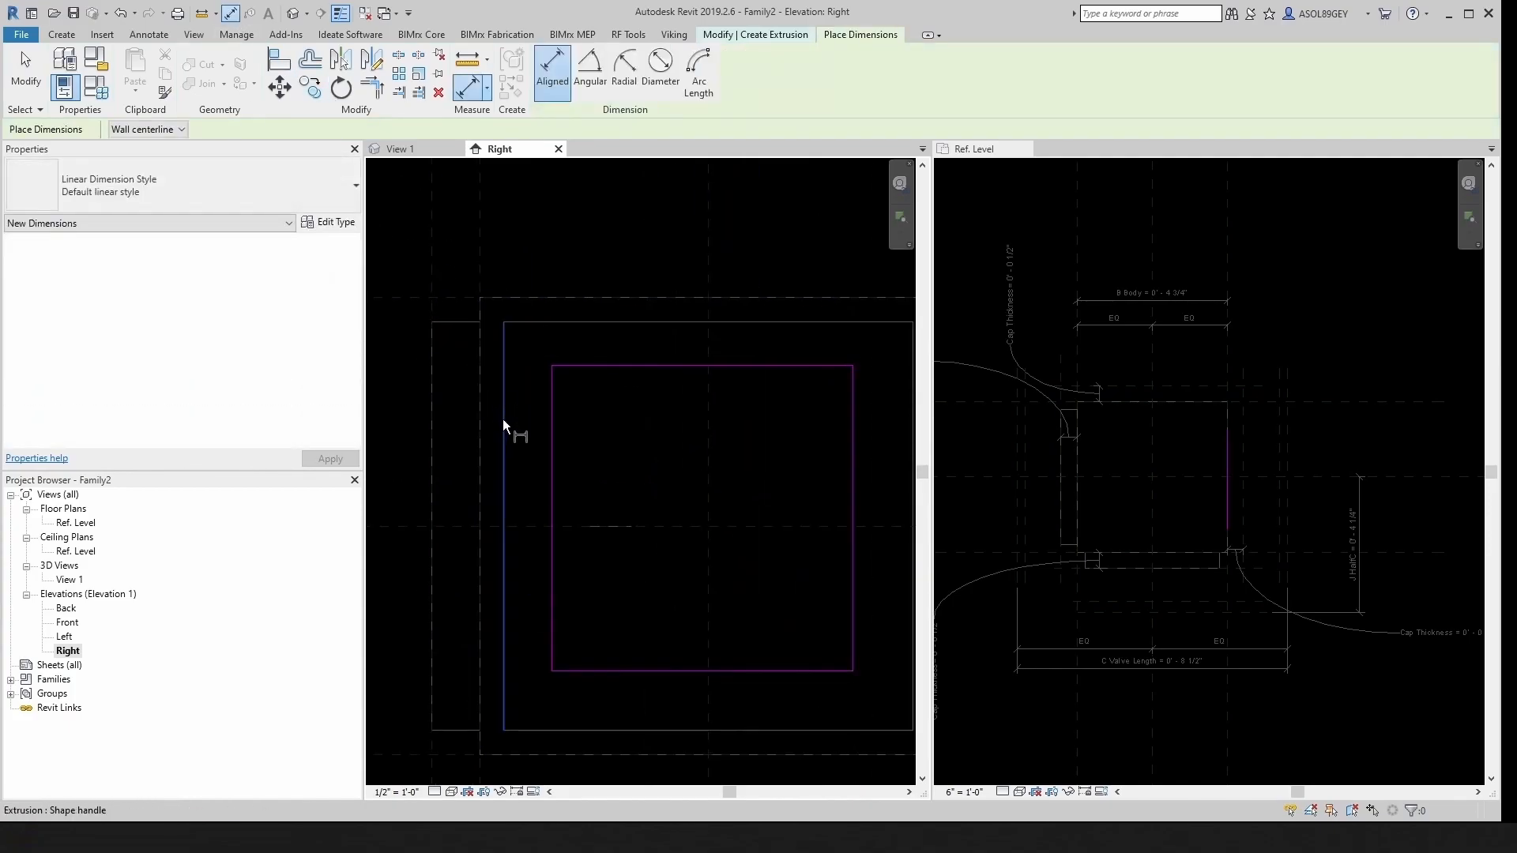
left_click(553, 454)
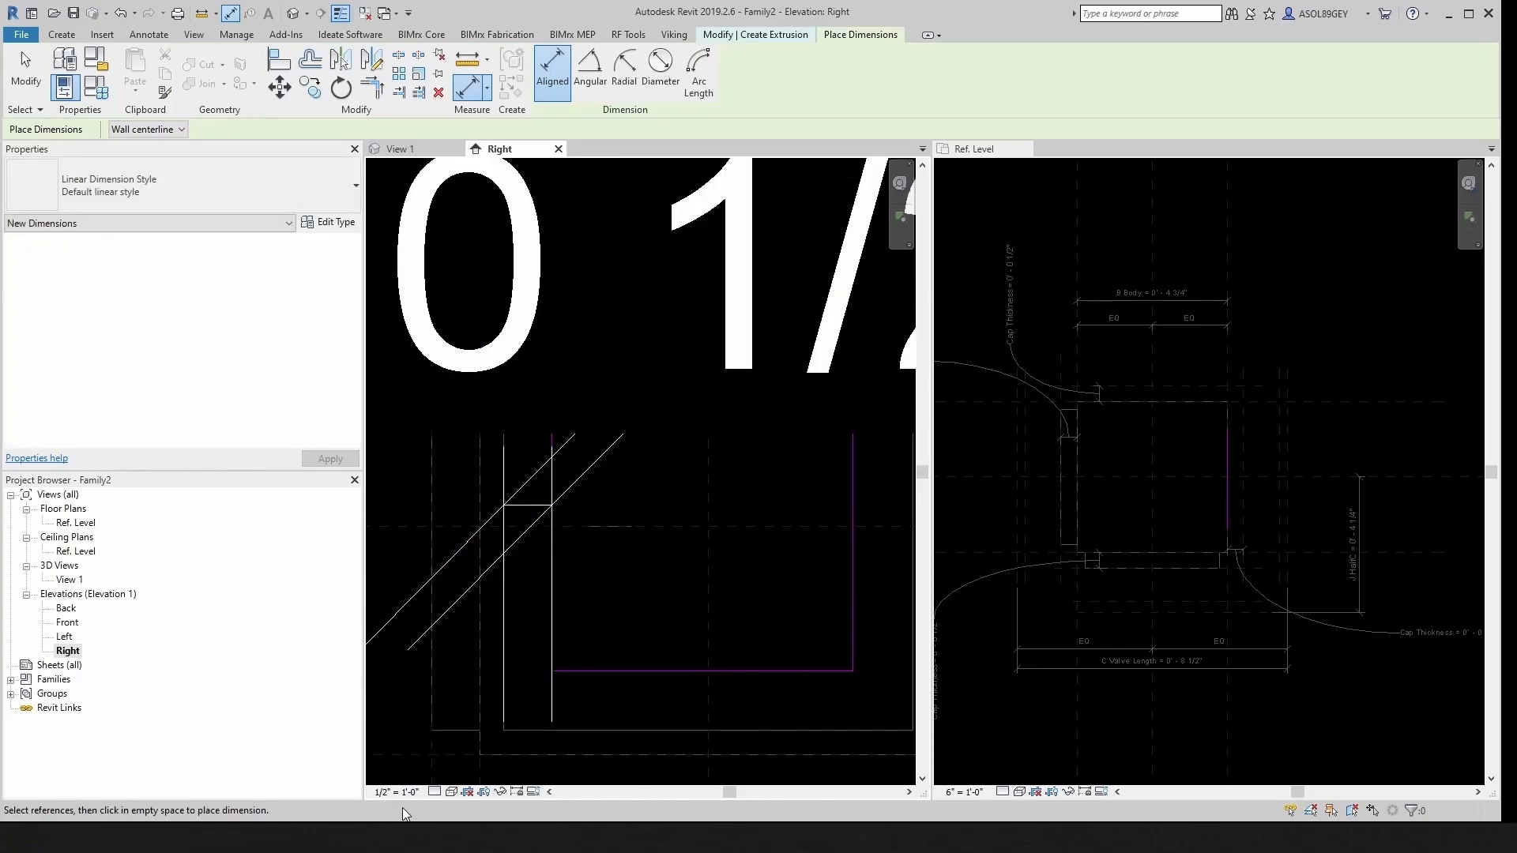
left_click(393, 791)
left_click(412, 324)
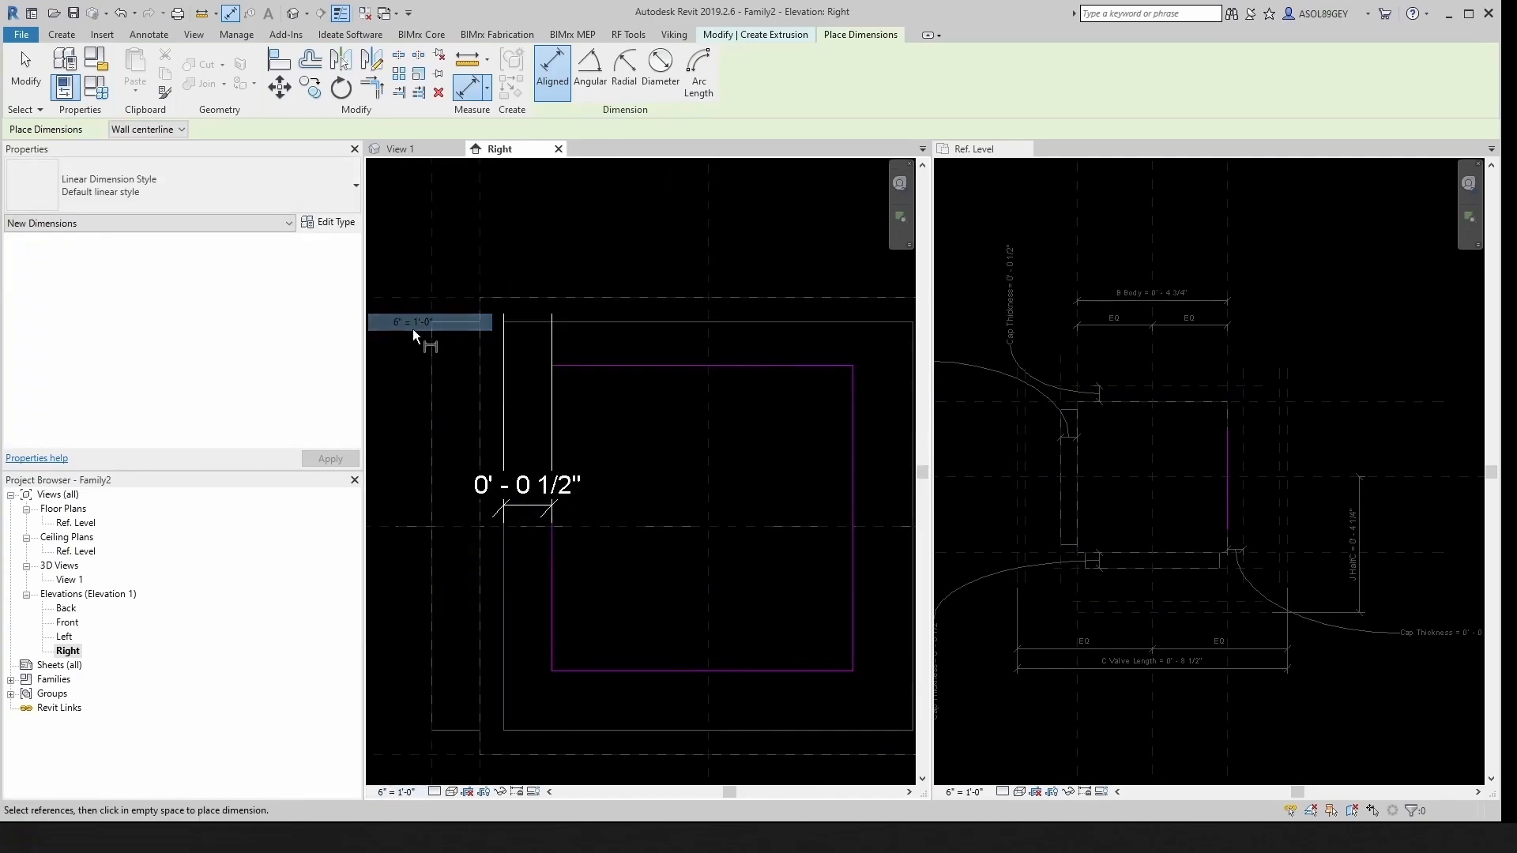
key("Escape")
key("Escape")
scroll(656, 493, "down", 1)
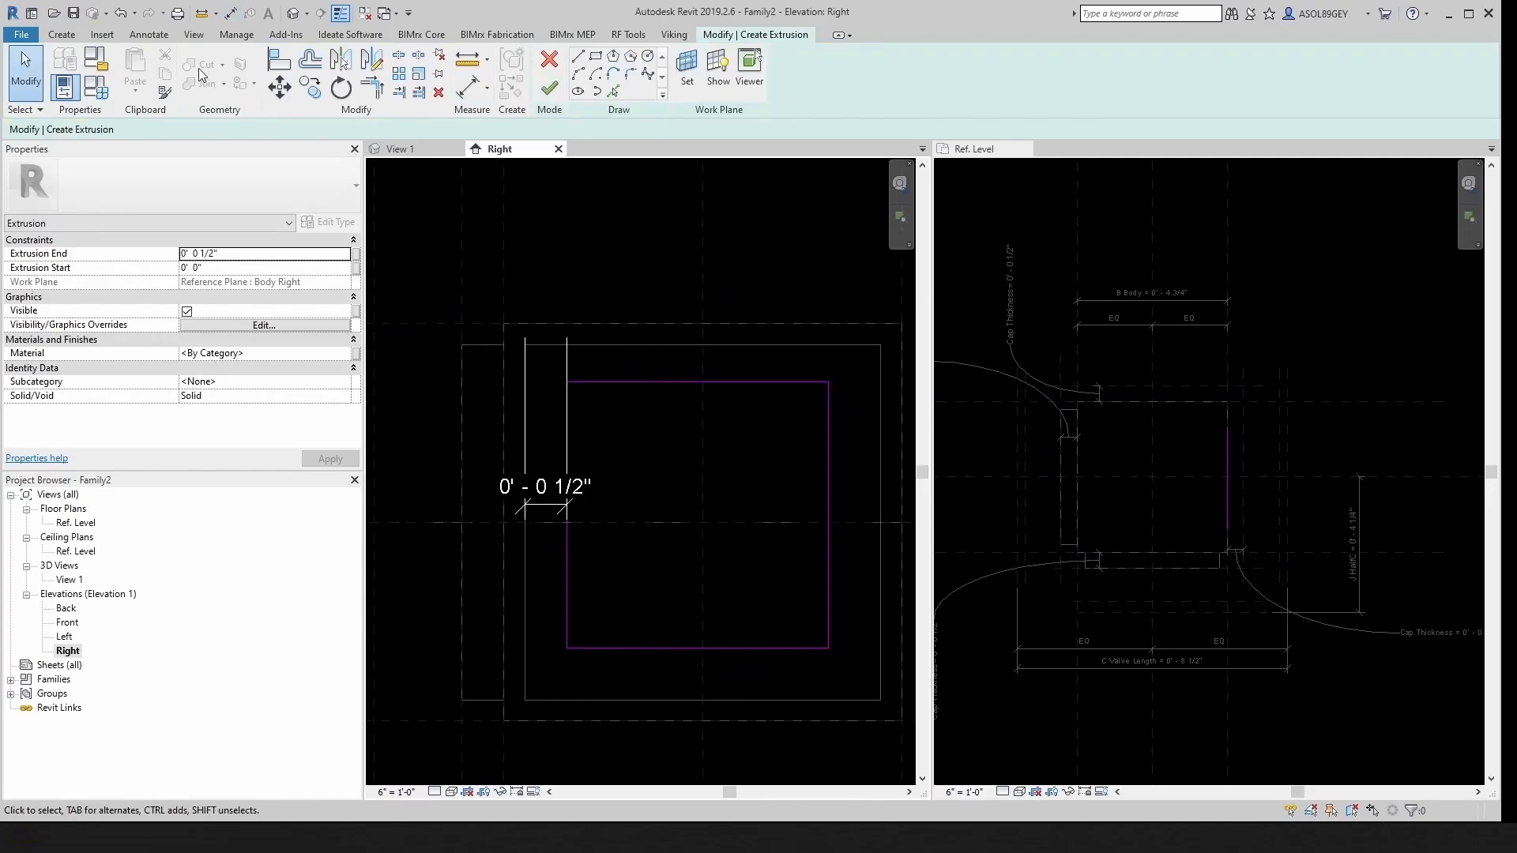
Step: Dimension the rectangle's top, right and bottom sides to the matching edges of the surrounding extrusion outline
left_click(230, 14)
left_click(644, 345)
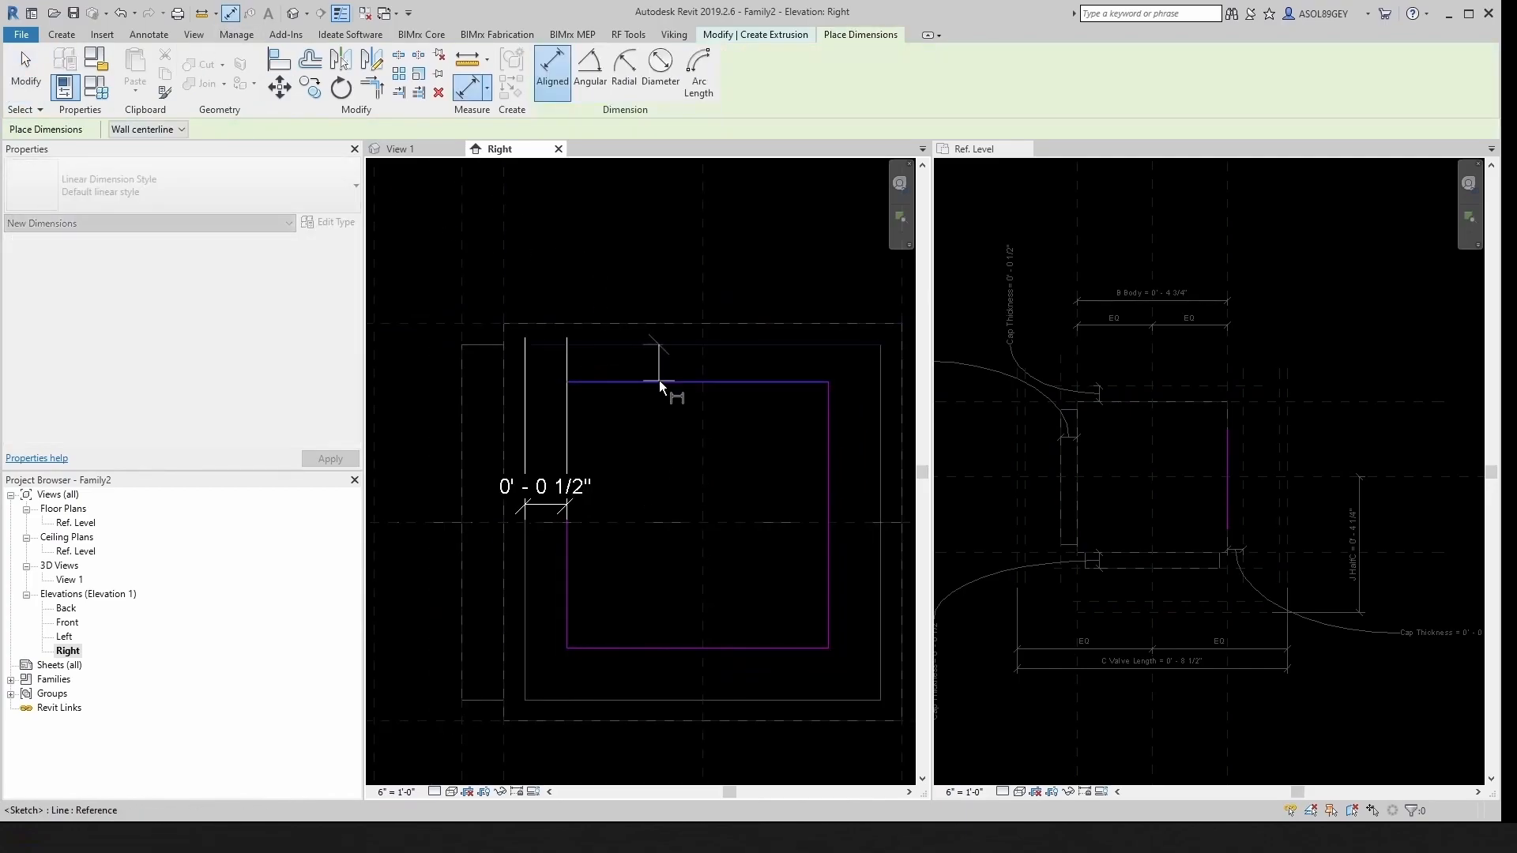
left_click(677, 371)
scroll(652, 428, "down", 1)
middle_click_drag(765, 502, 673, 479)
scroll(673, 479, "up", 1)
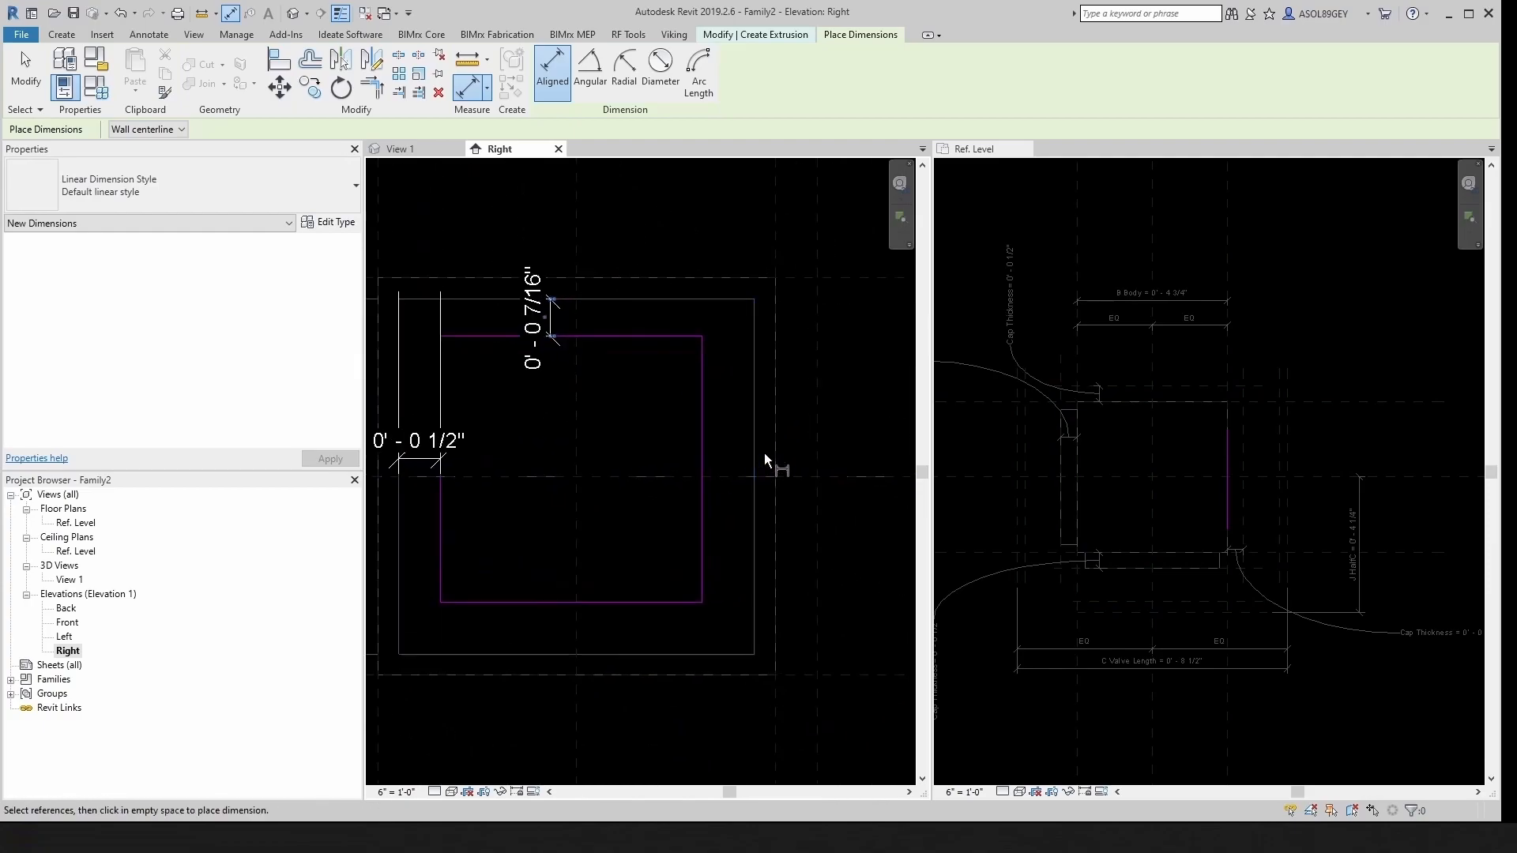
left_click(754, 444)
left_click(703, 434)
left_click(748, 447)
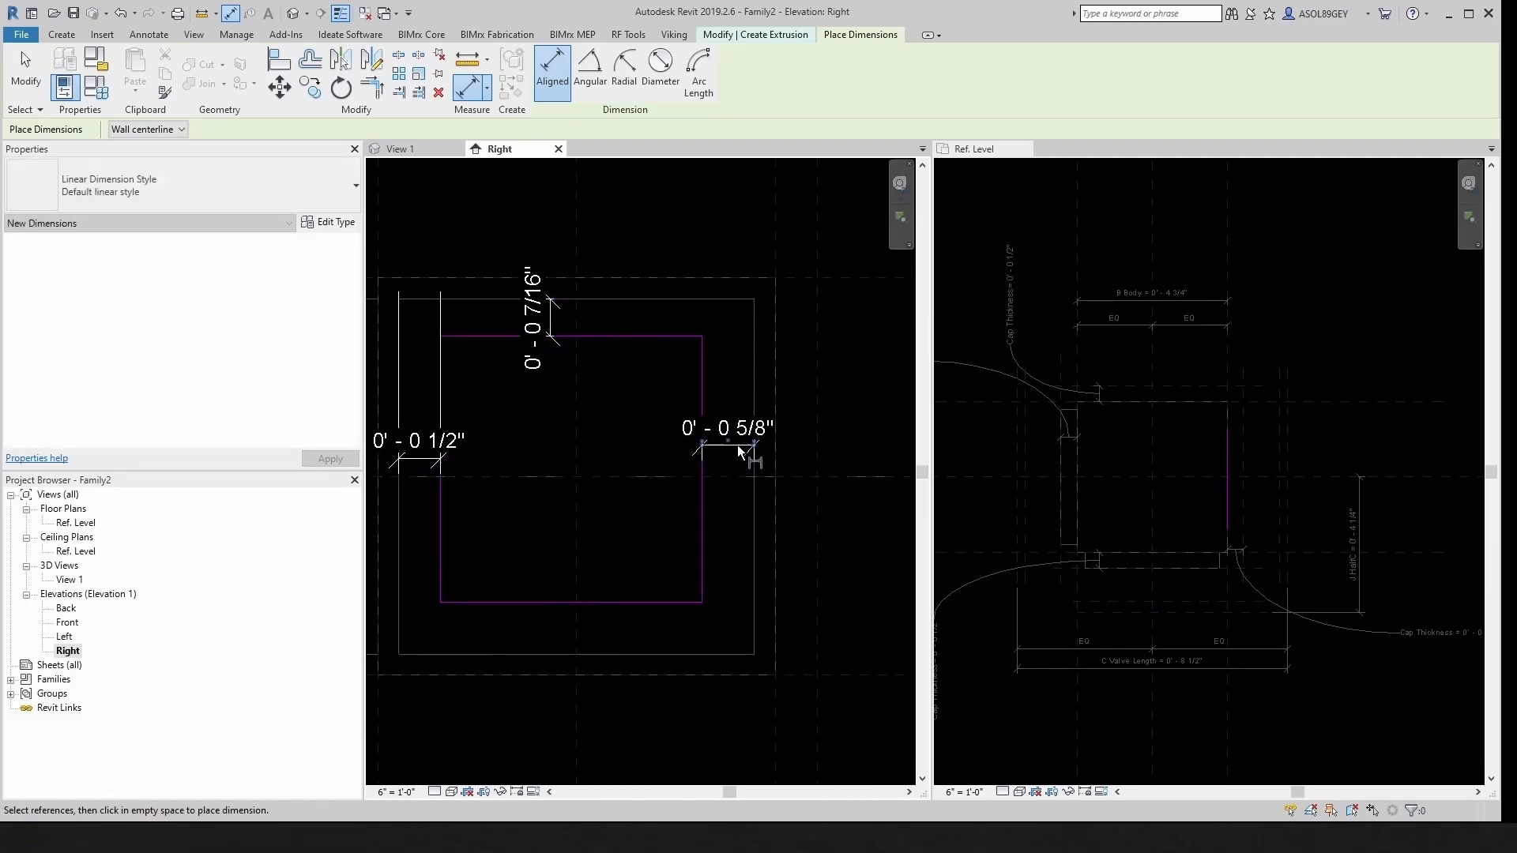
left_click(637, 654)
left_click(641, 603)
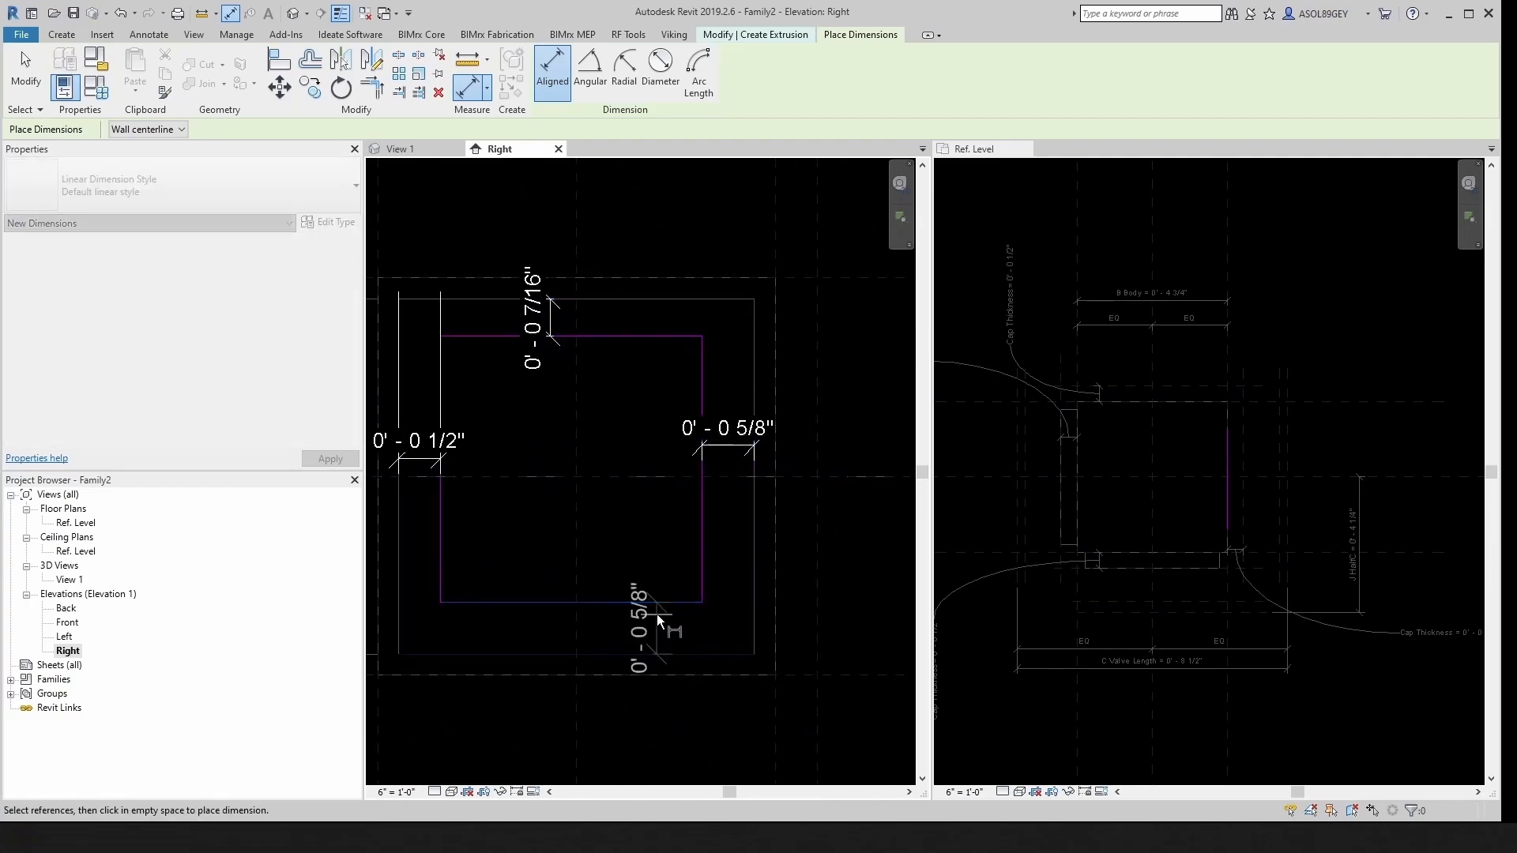
left_click(668, 629)
key("Escape")
Step: Label all four rectangle offset dimensions with the Cap Offset parameter
left_click(728, 446)
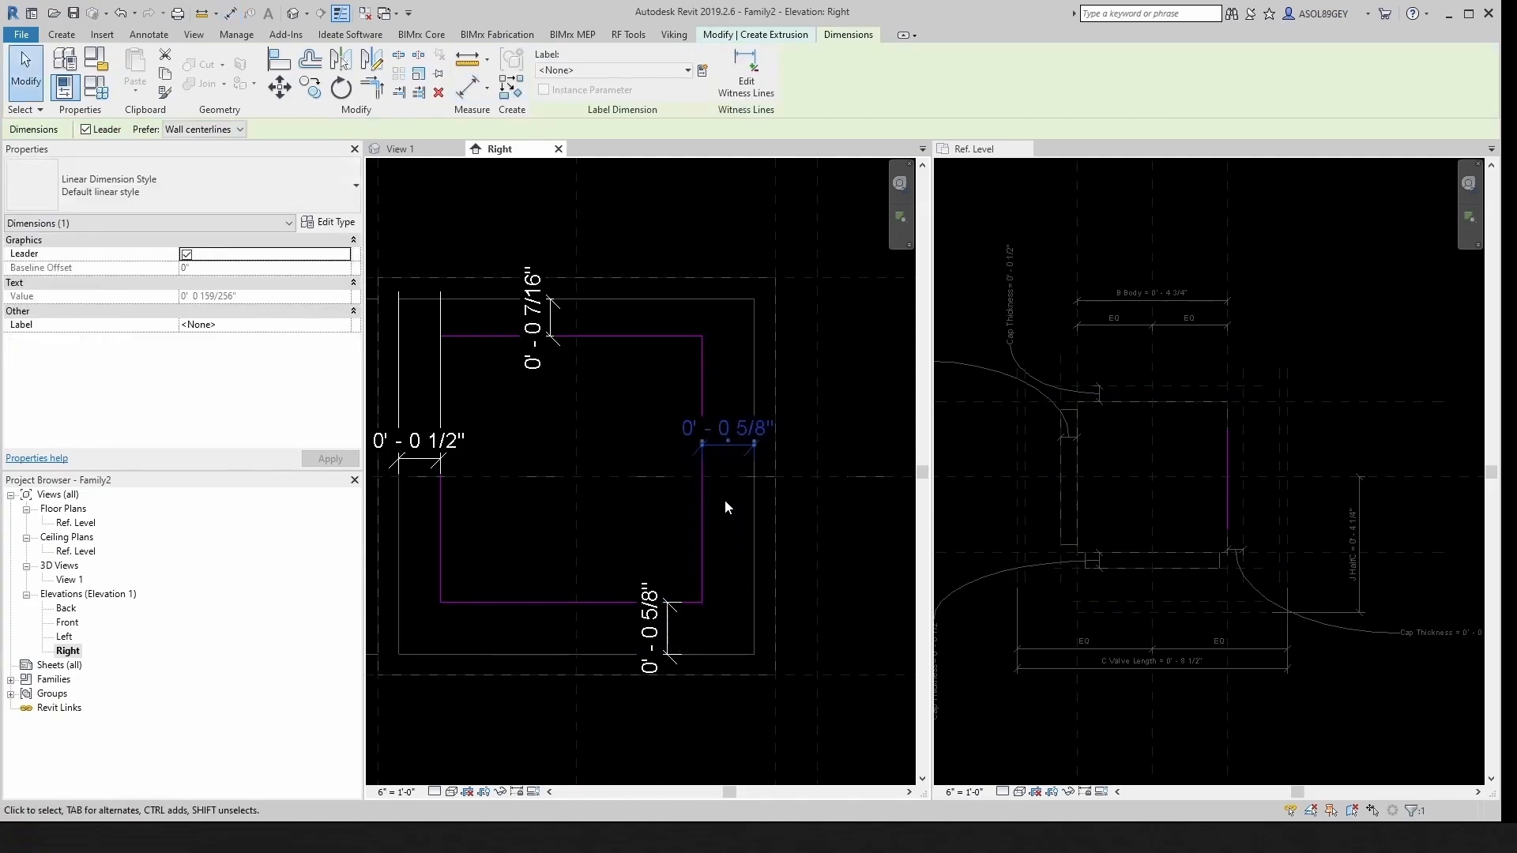
left_click(674, 636, "ctrl")
left_click(426, 465, "ctrl")
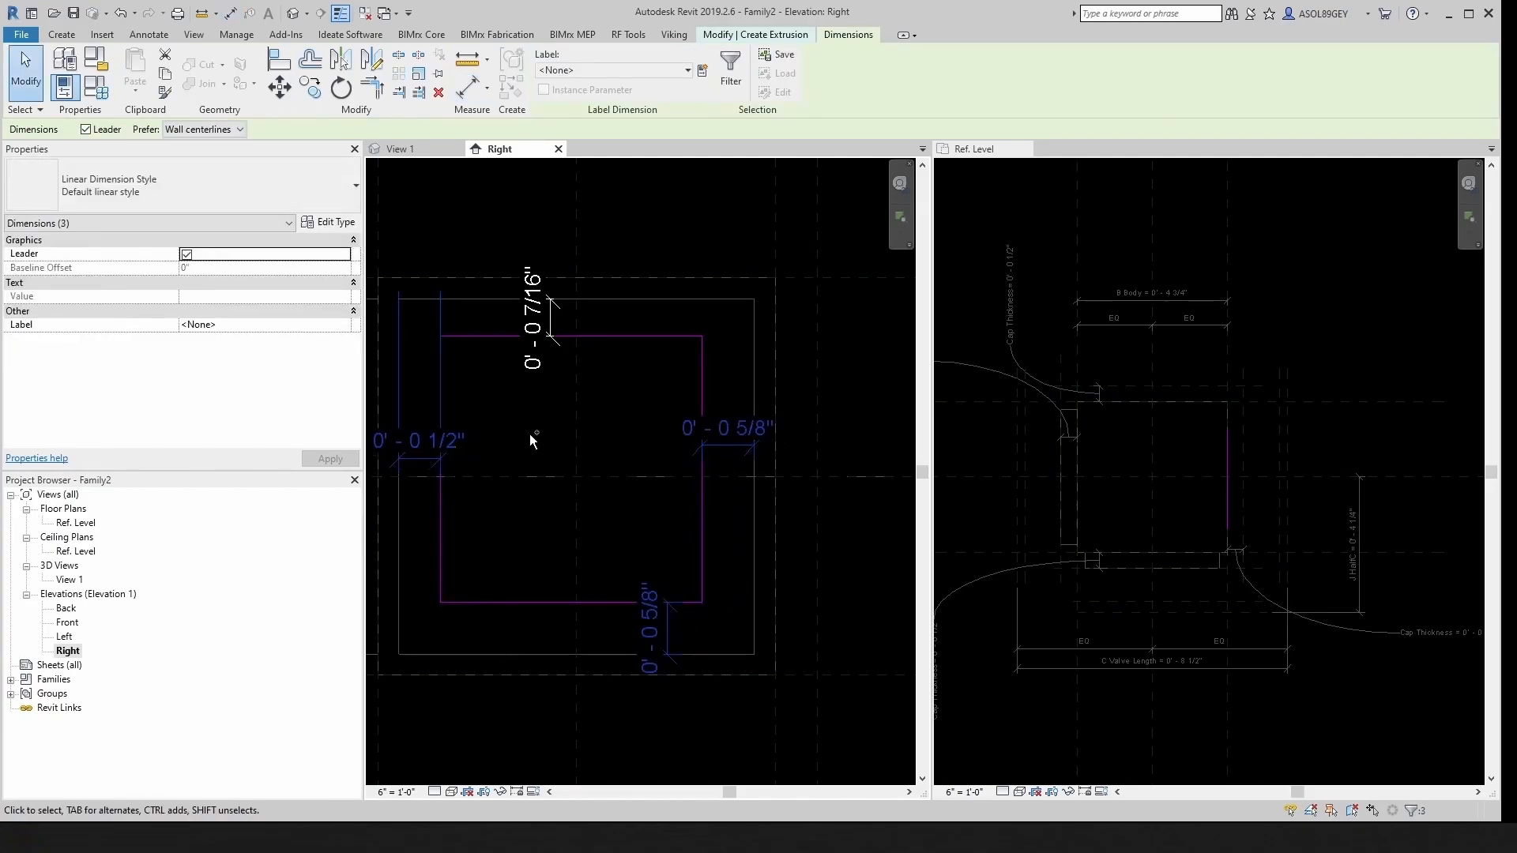
left_click(616, 70)
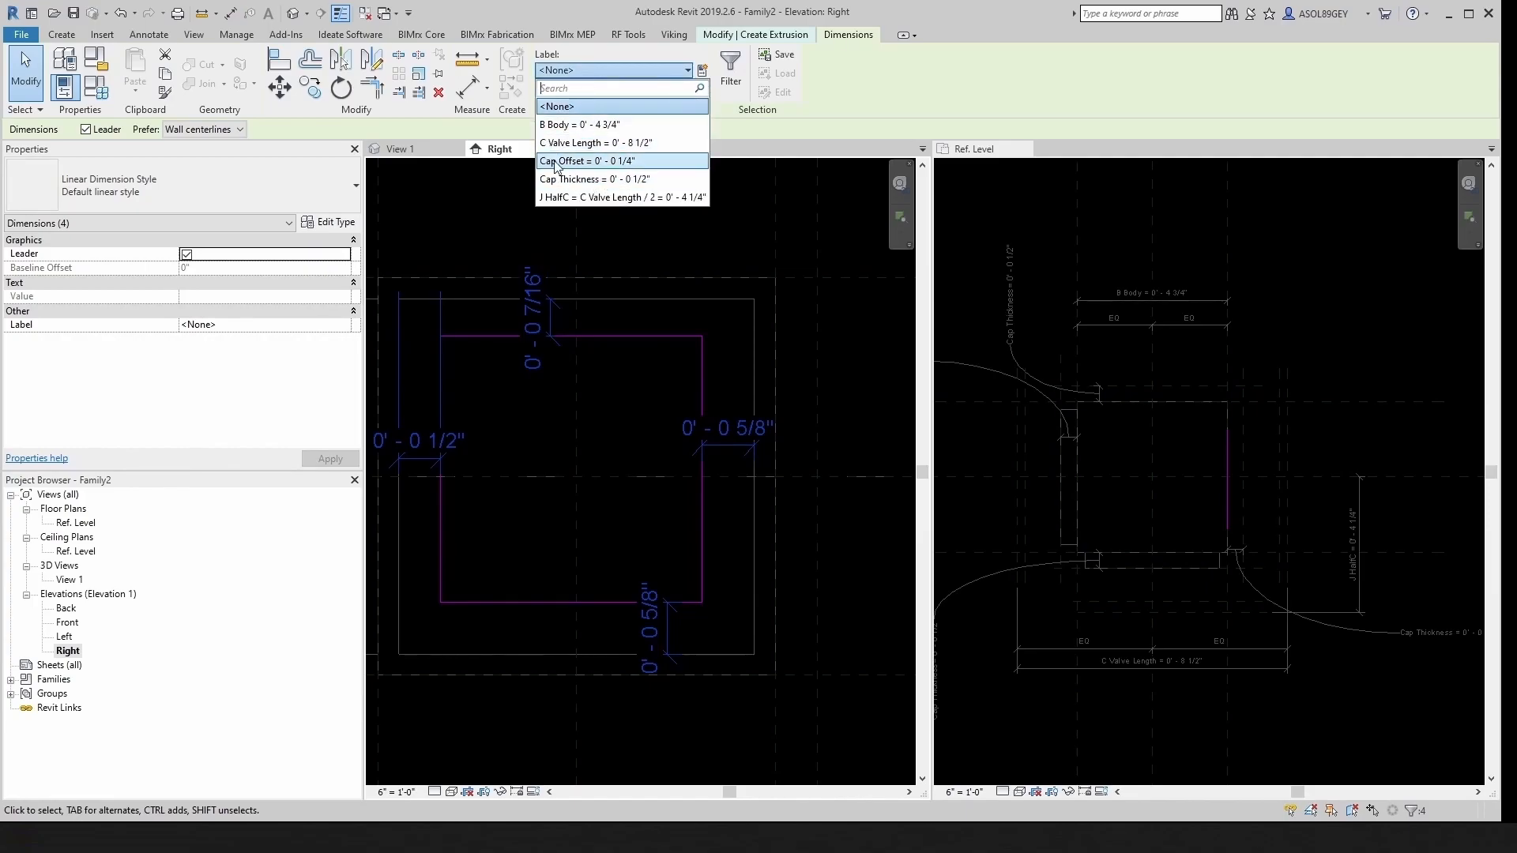
left_click(557, 161)
key("Escape")
scroll(756, 520, "down", 3)
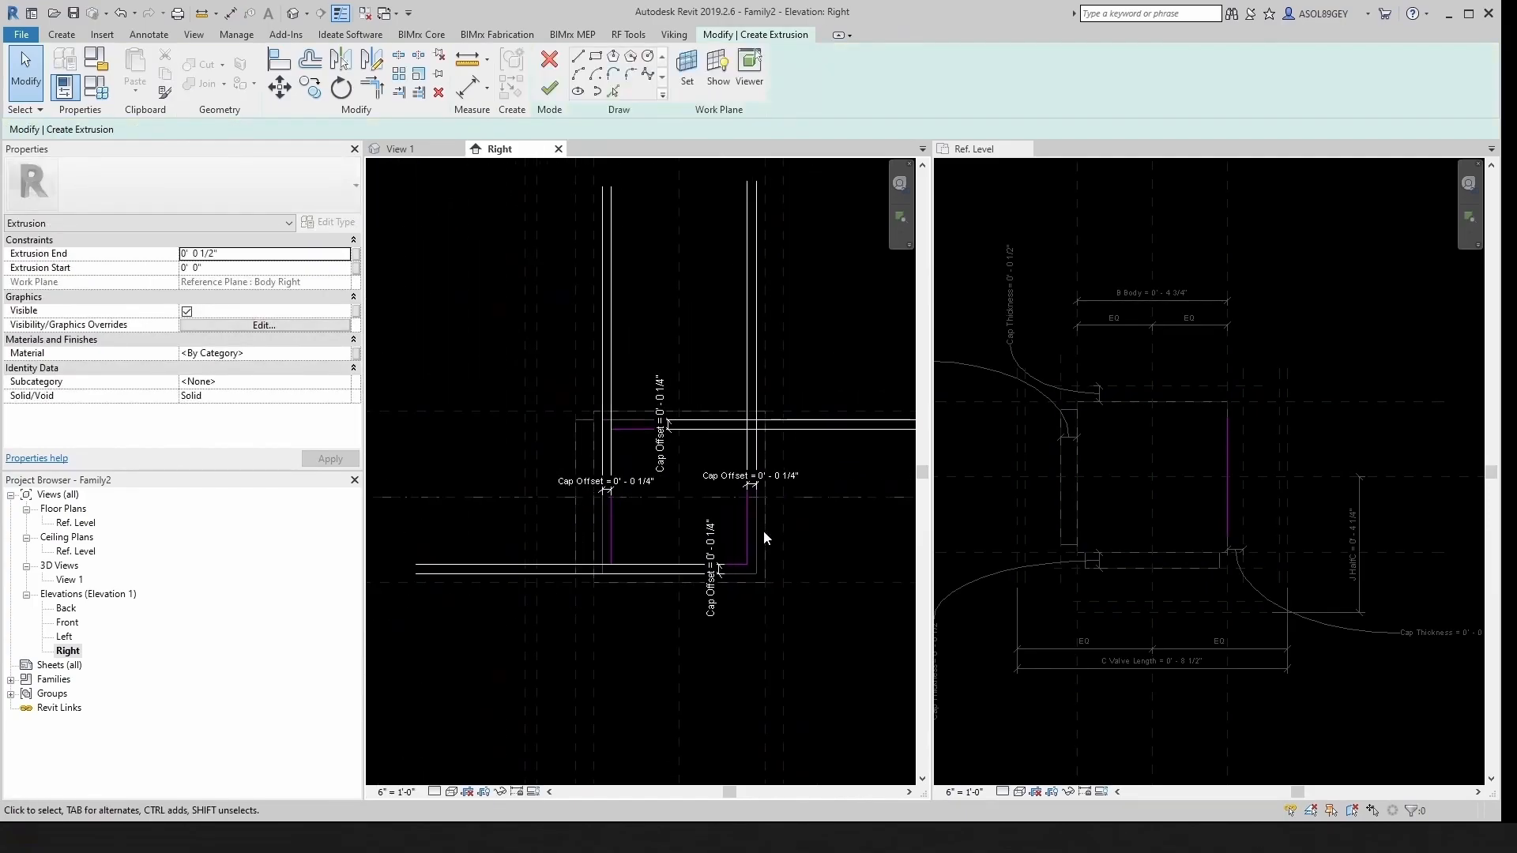
Step: Set the extrusion end to -1/2" and finish the right end cap extrusion
left_click(229, 256)
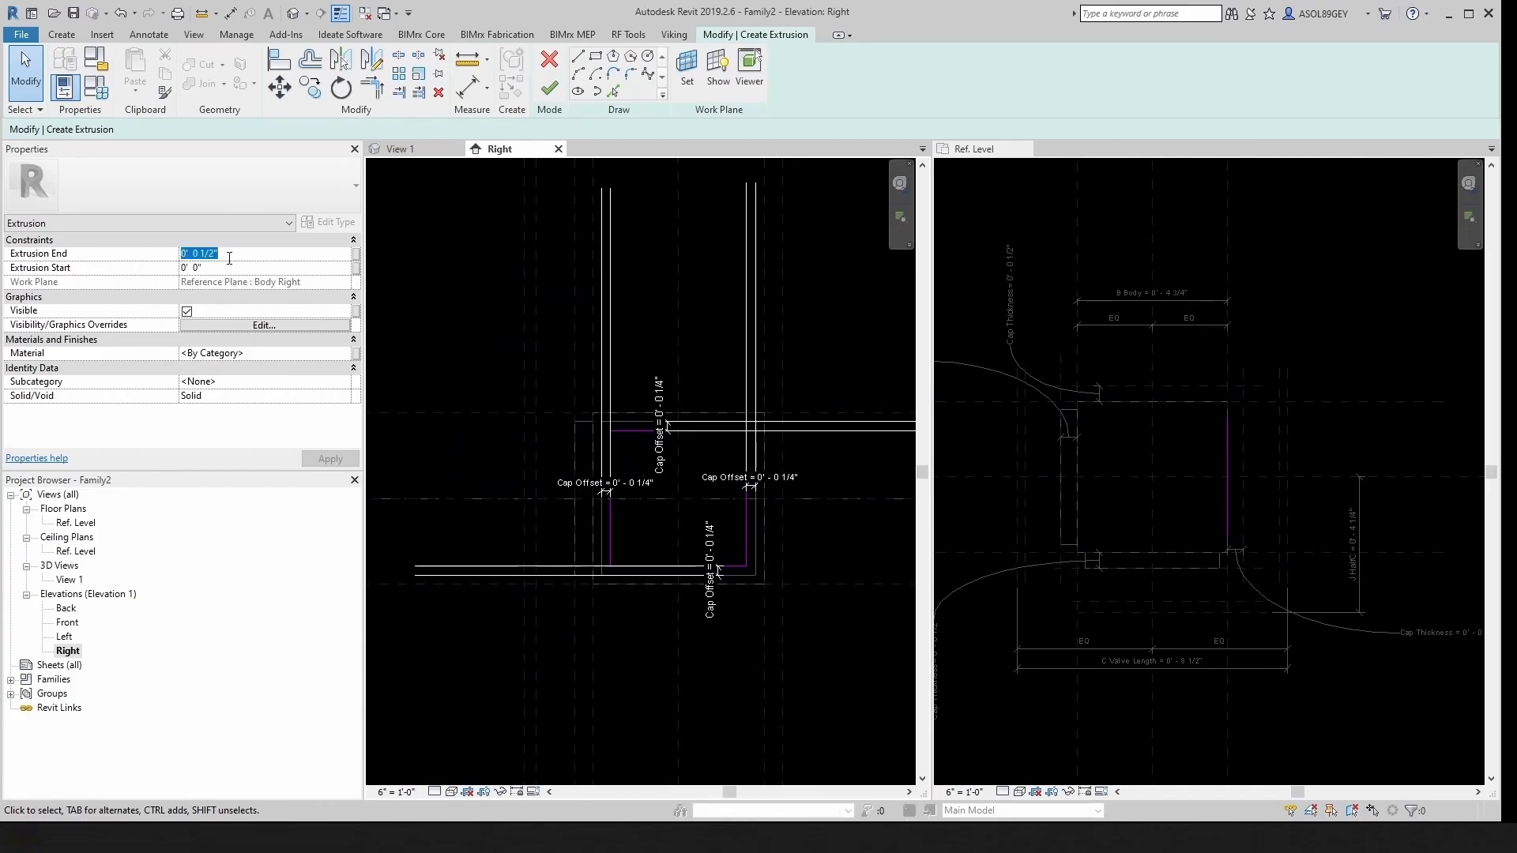
type("-0.5\"")
key("Return")
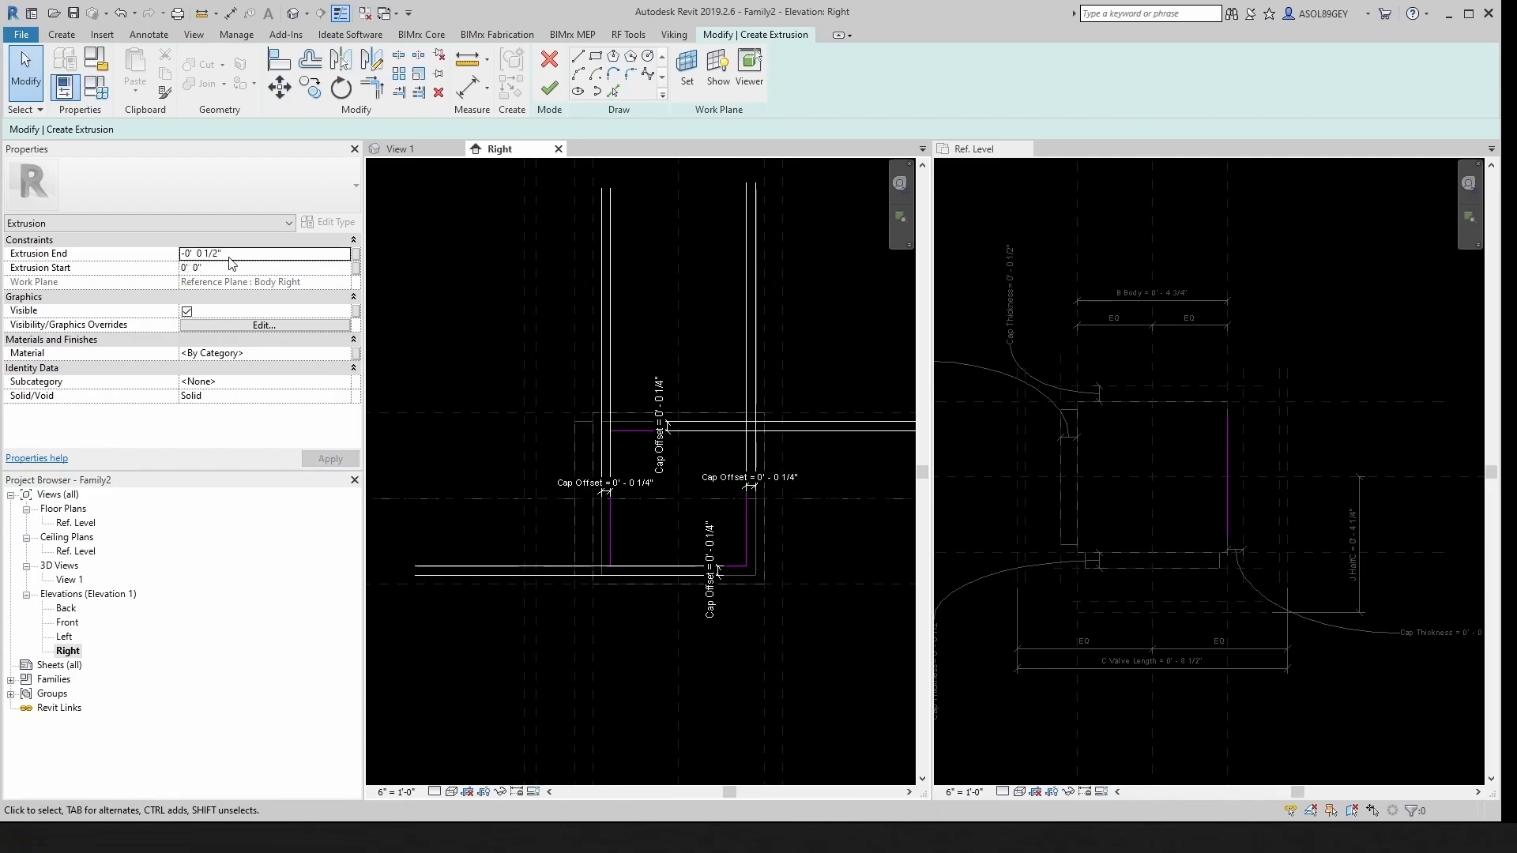
left_click(549, 88)
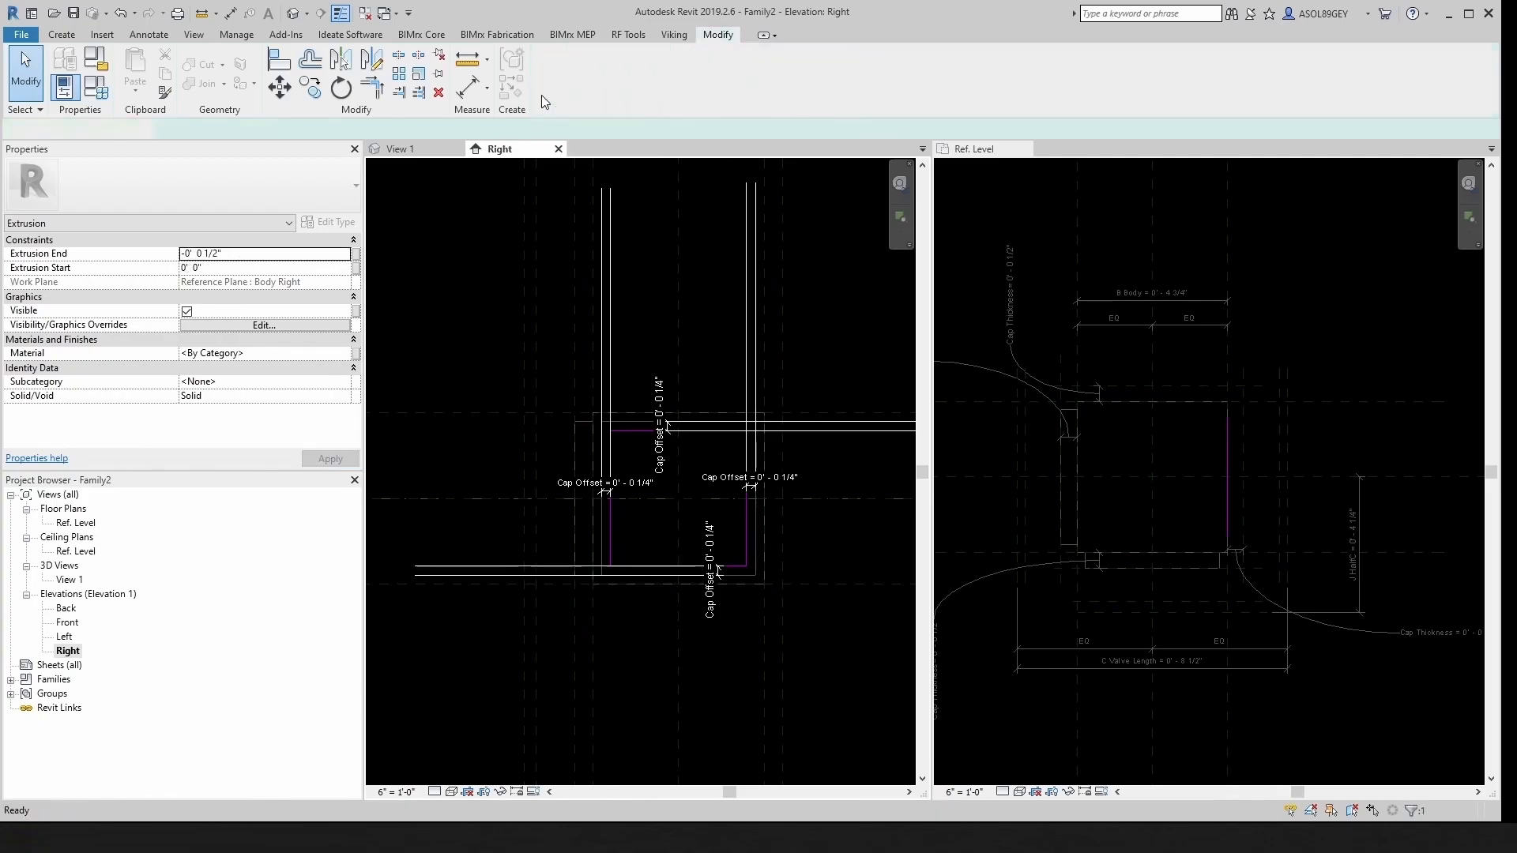
key("Escape")
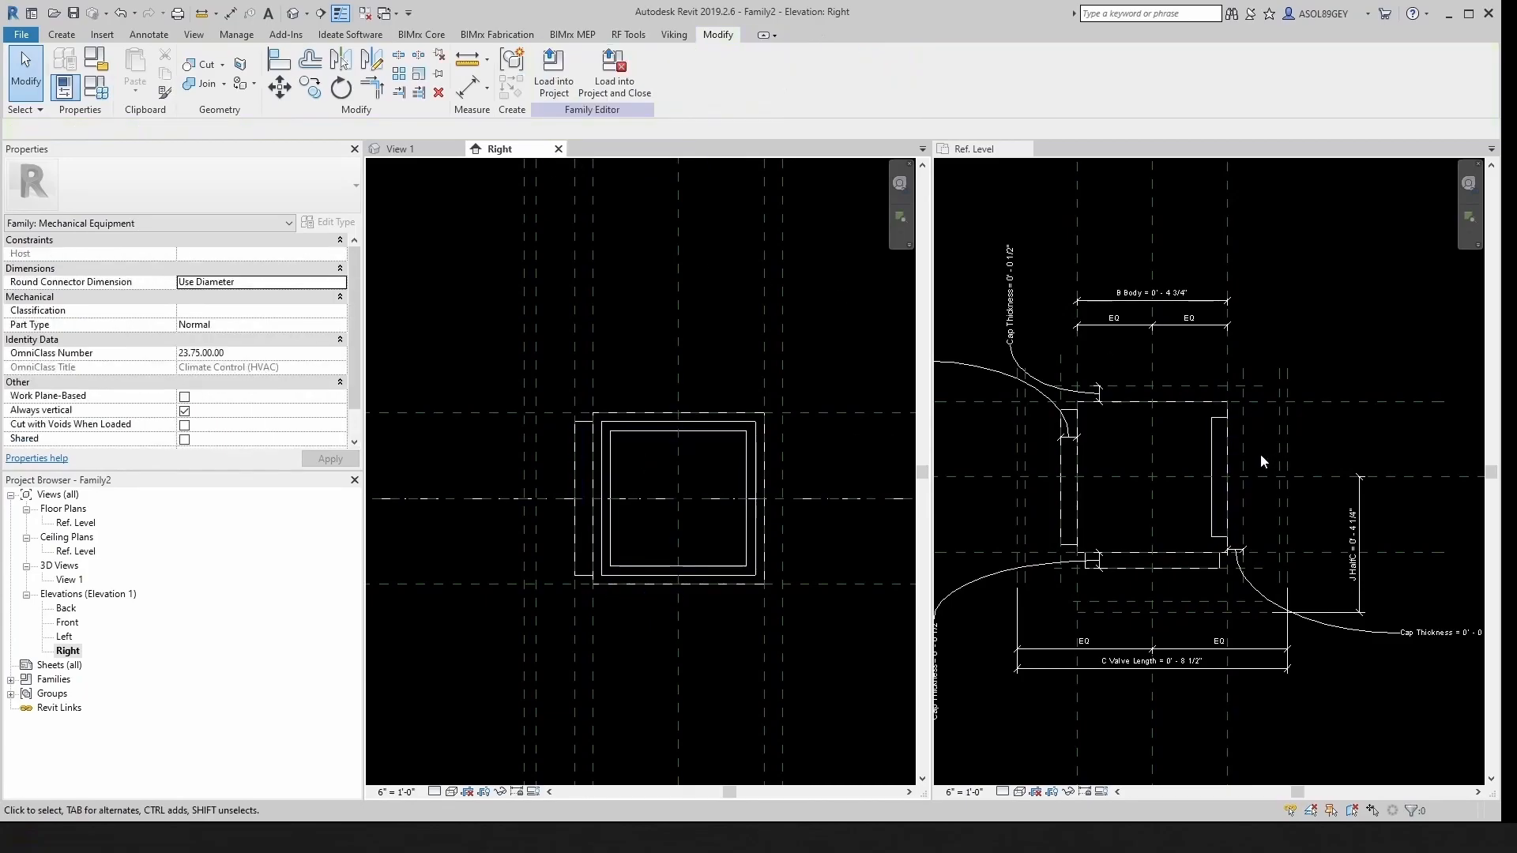
Step: Edit the right end cap extrusion, set its extrusion end to 1/2" and finish the edit
left_click(1209, 443)
left_click(1207, 447)
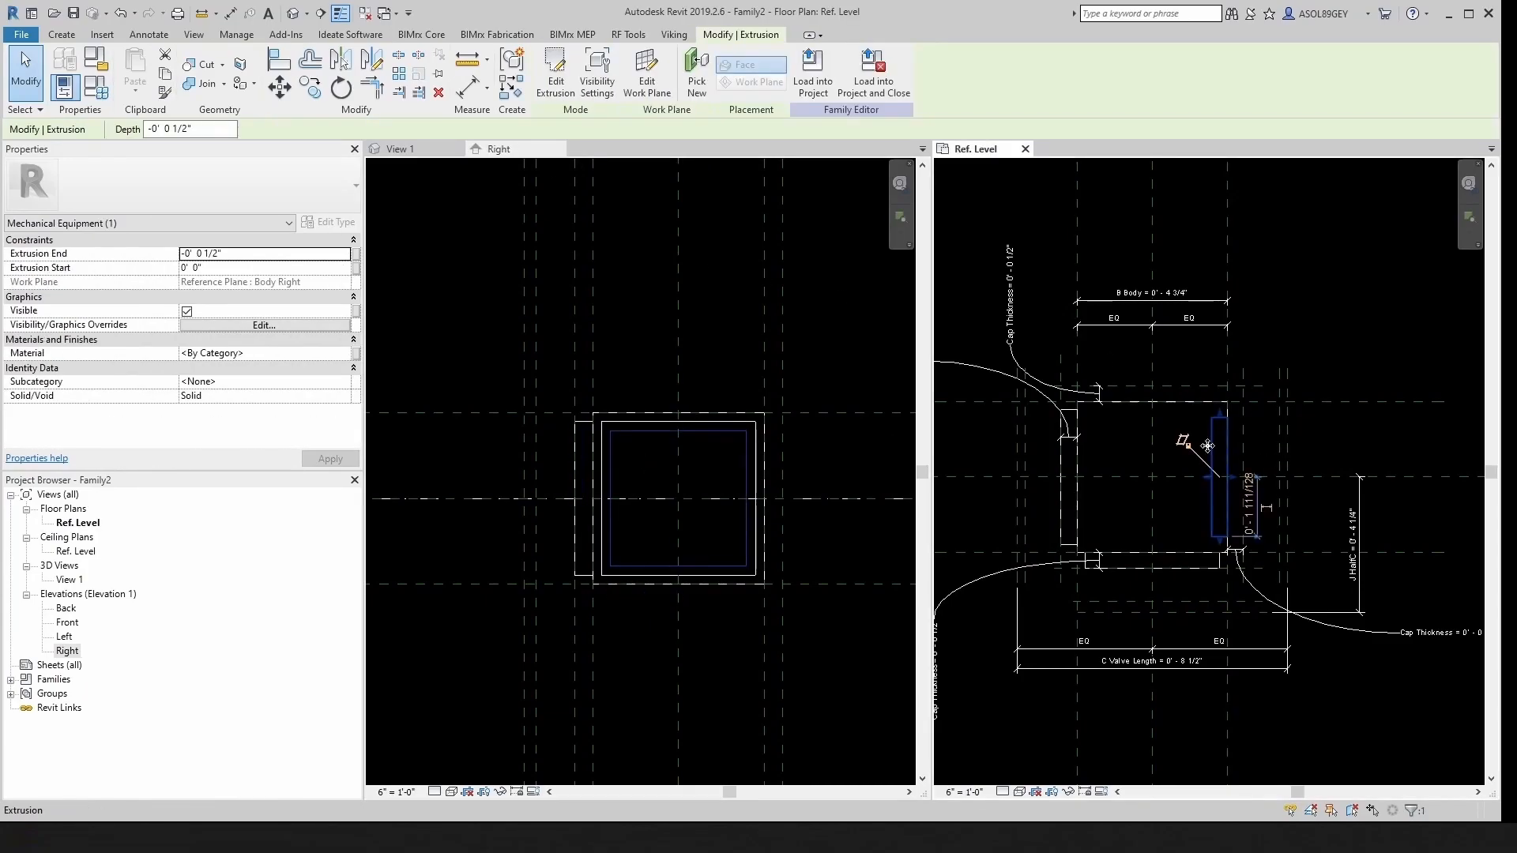
left_click(784, 425)
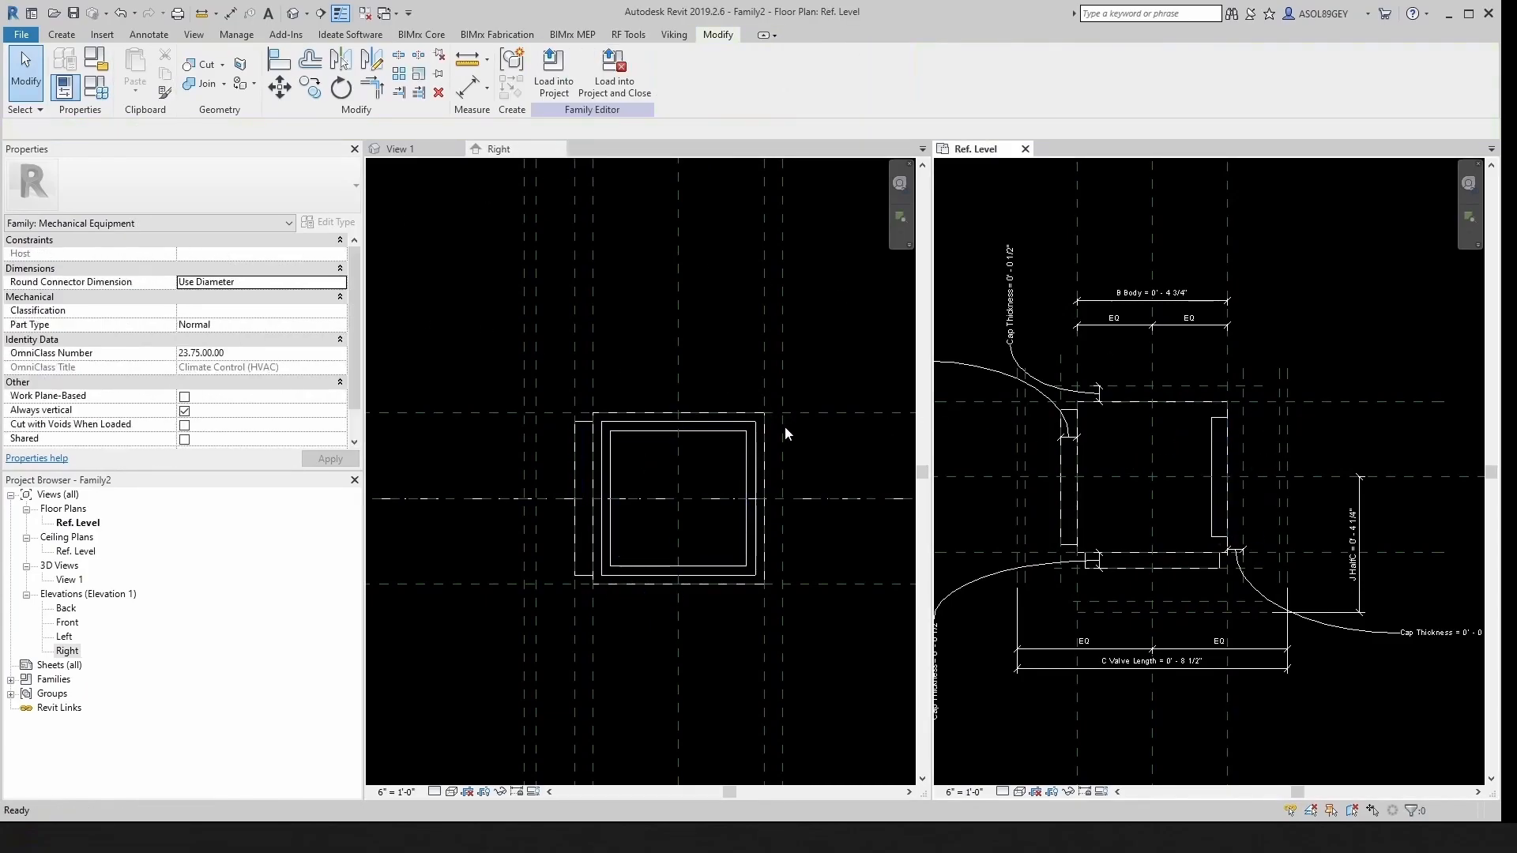
left_click(727, 432)
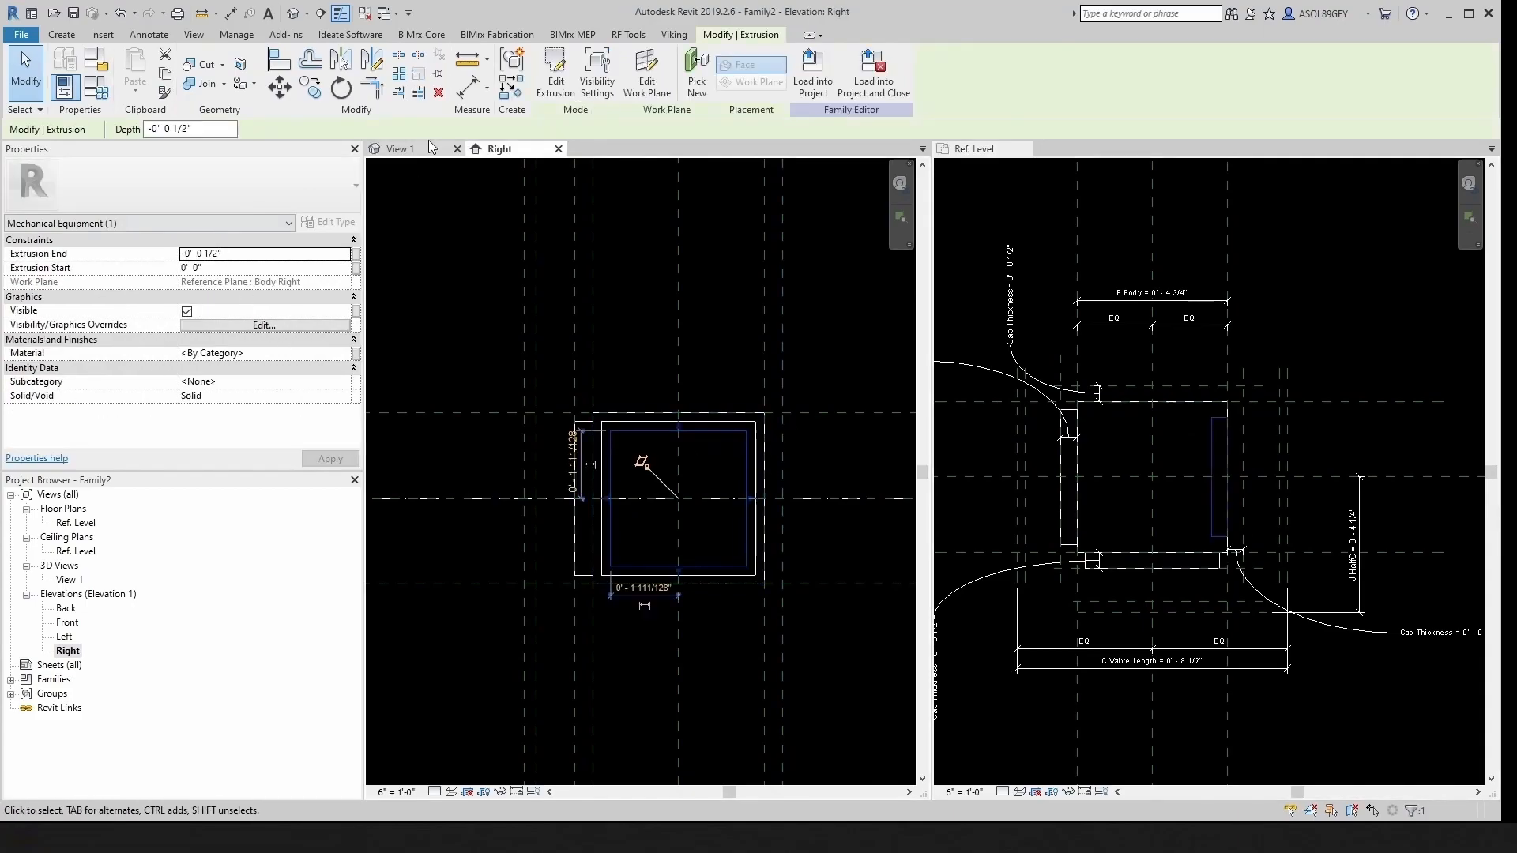
left_click(556, 75)
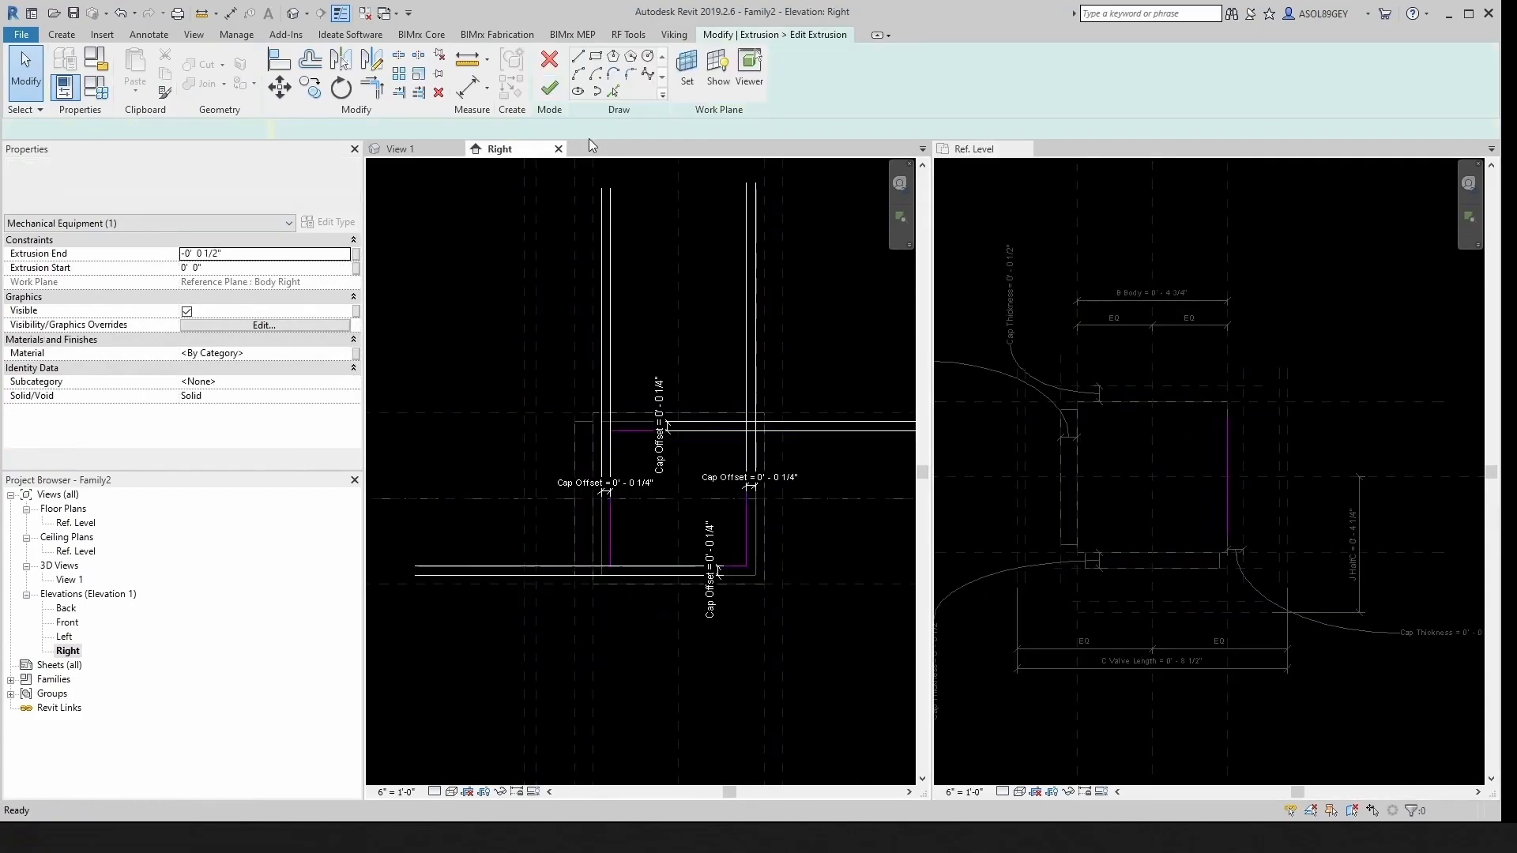
left_click(243, 252)
type("1/")
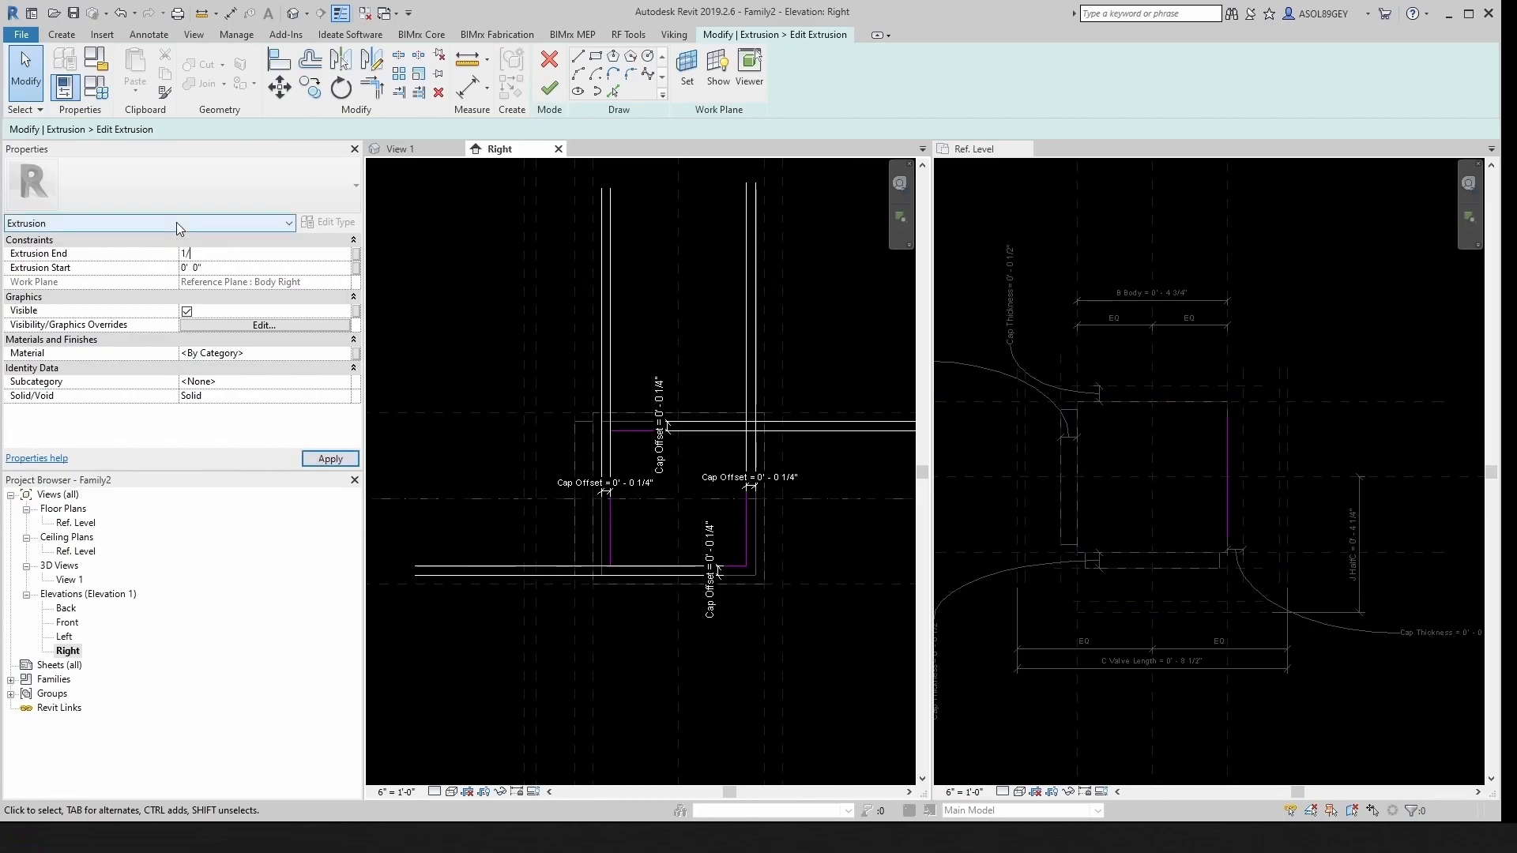
key("Return")
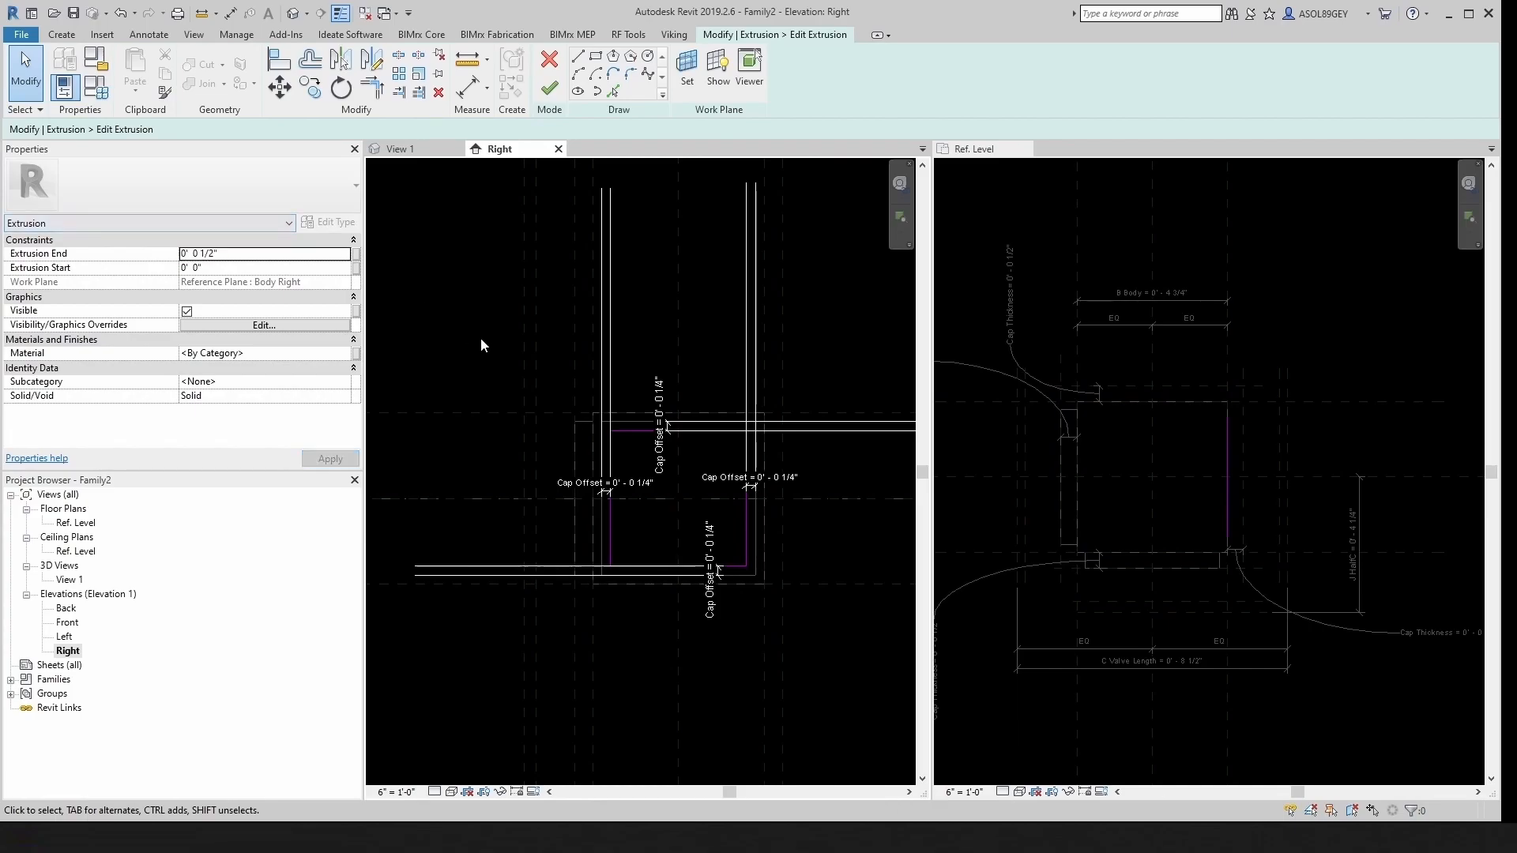
left_click(550, 88)
key("Escape")
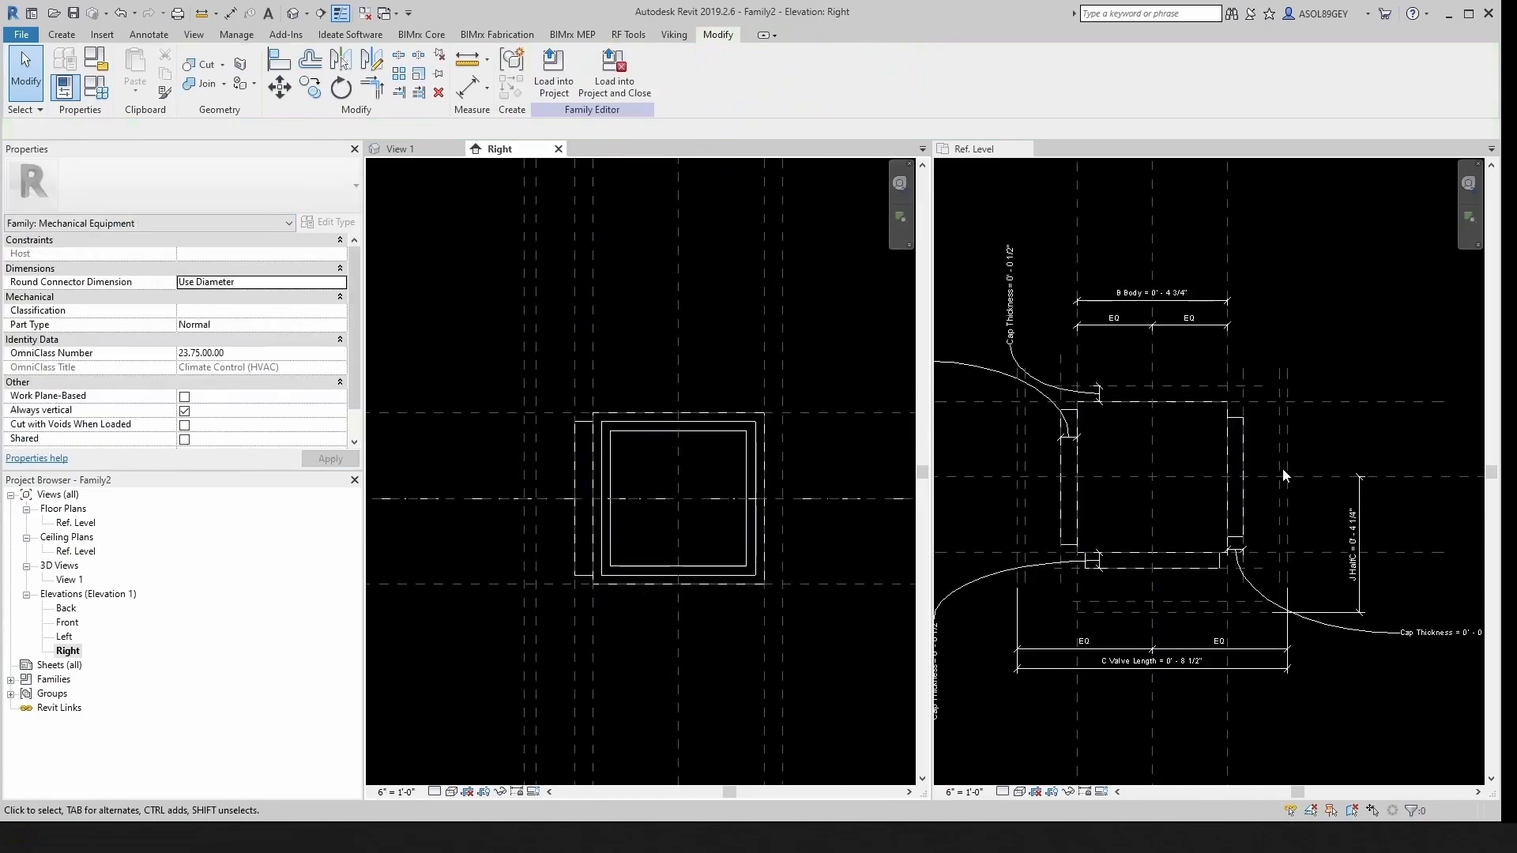
Step: Stretch the right end cap's outer face outward in the Ref. Level plan, then align and lock it to the Cap Right reference plane
scroll(1201, 382, "up", 3)
left_click(1191, 362)
left_click(1192, 362)
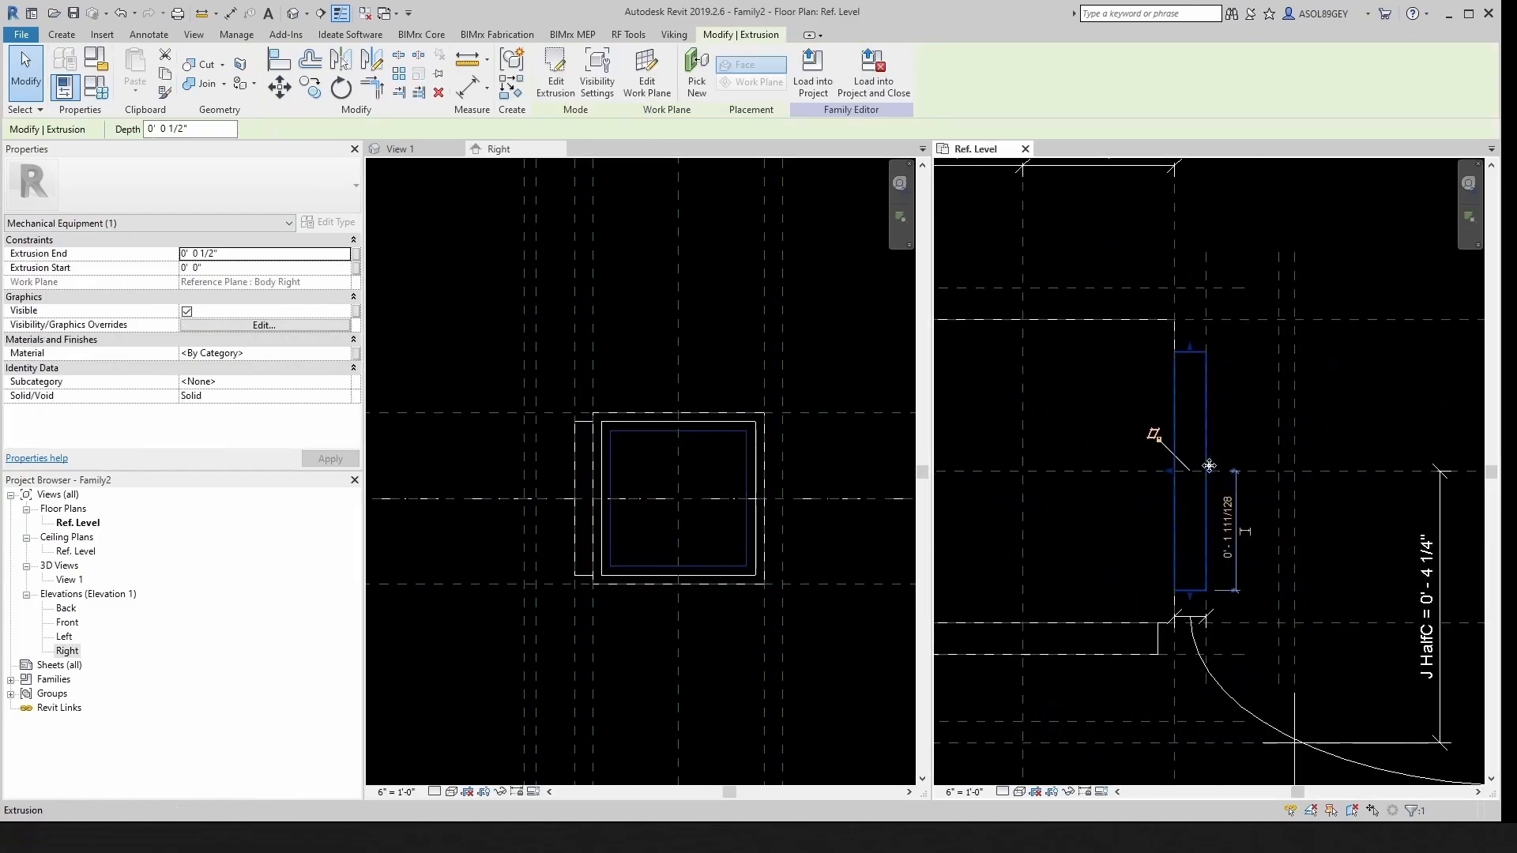
scroll(1212, 467, "up", 2)
left_click_drag(1222, 468, 1239, 466)
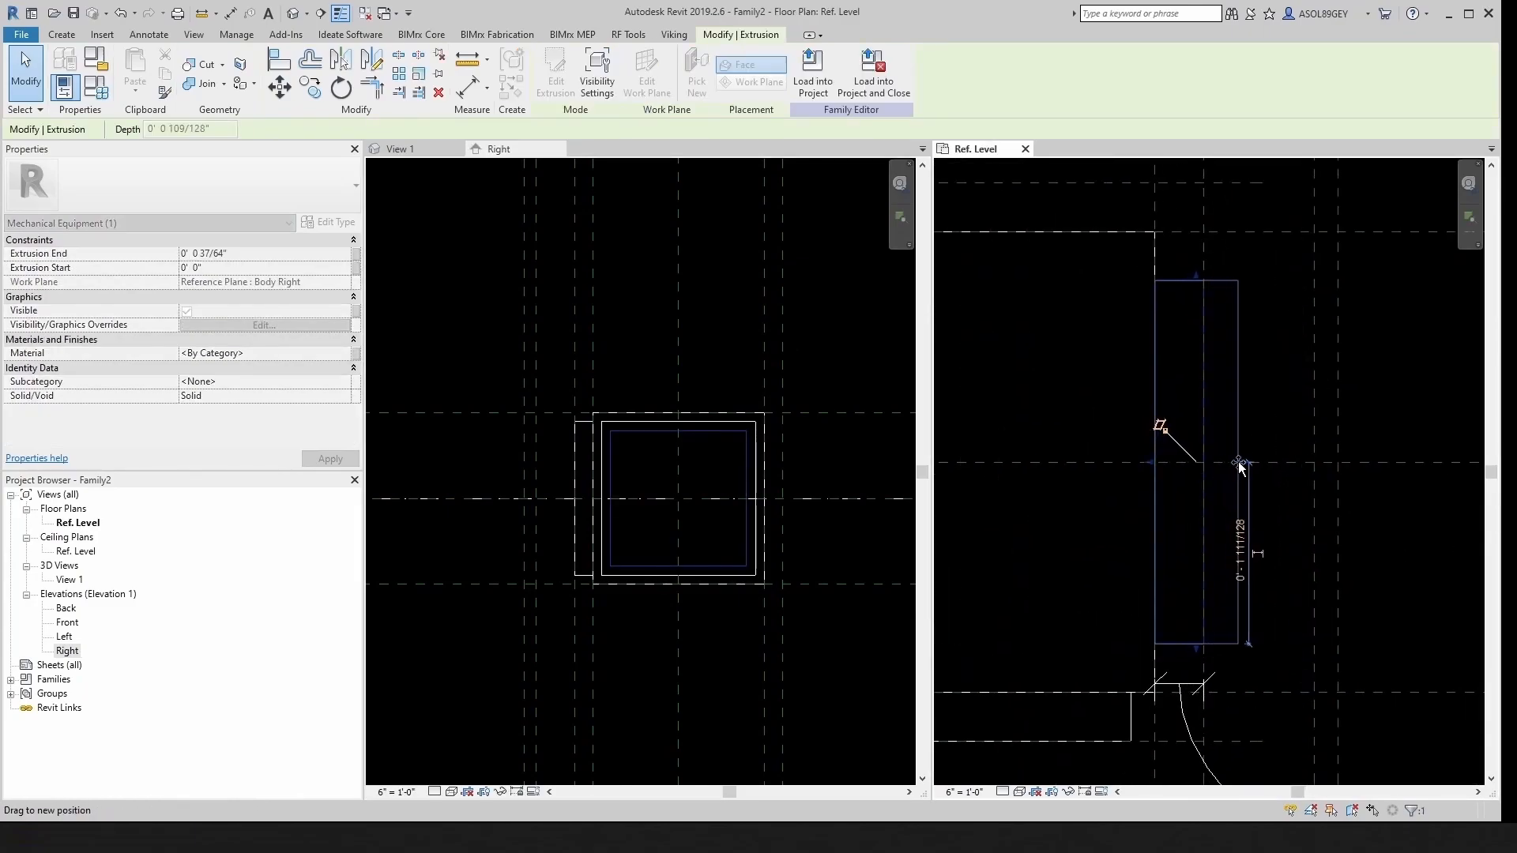
left_click(1162, 496)
key("l")
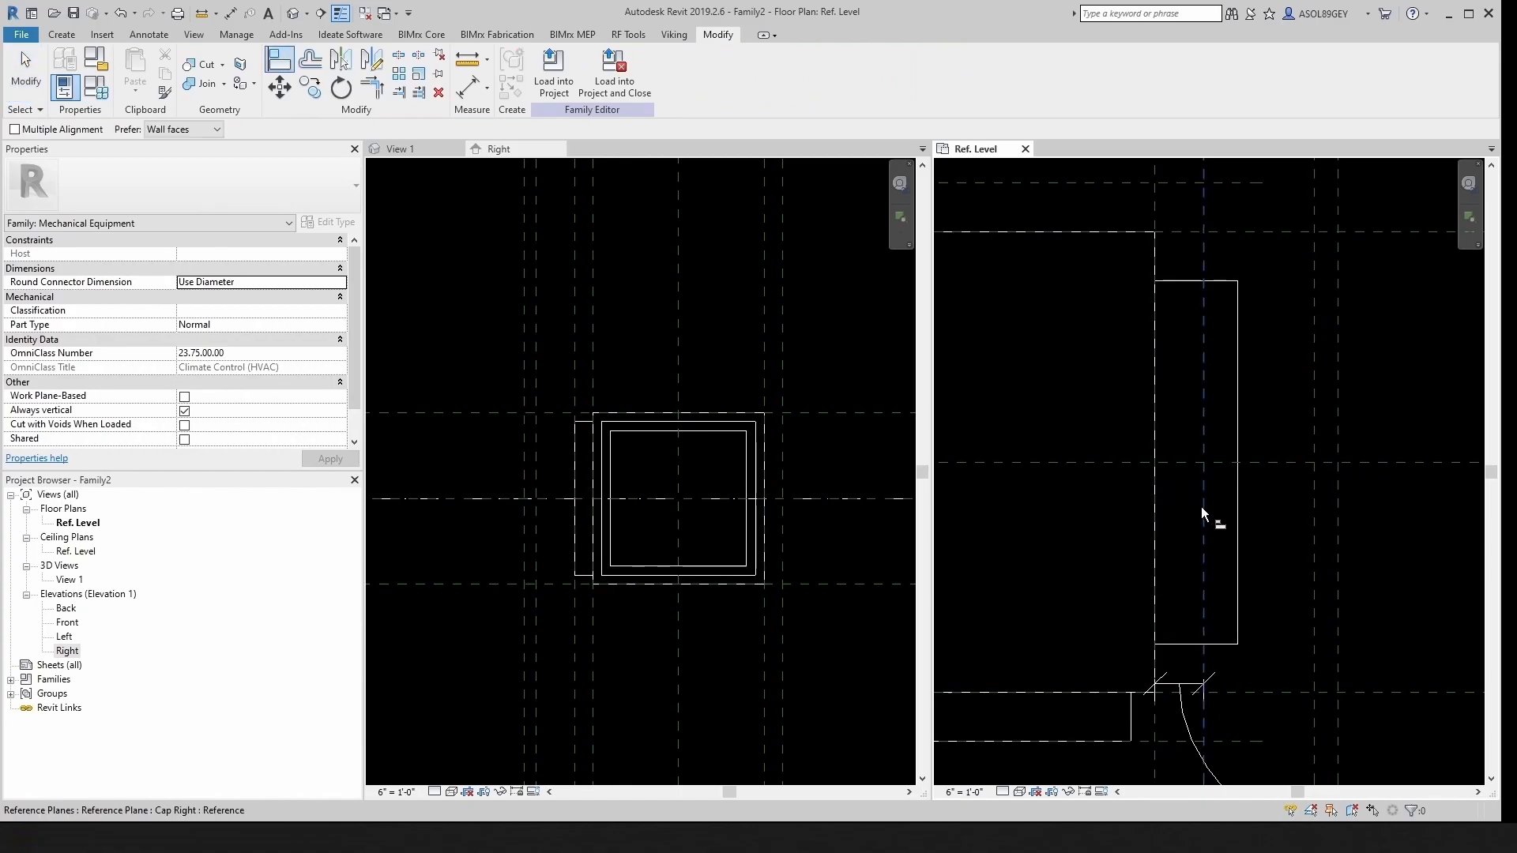
left_click(1239, 516)
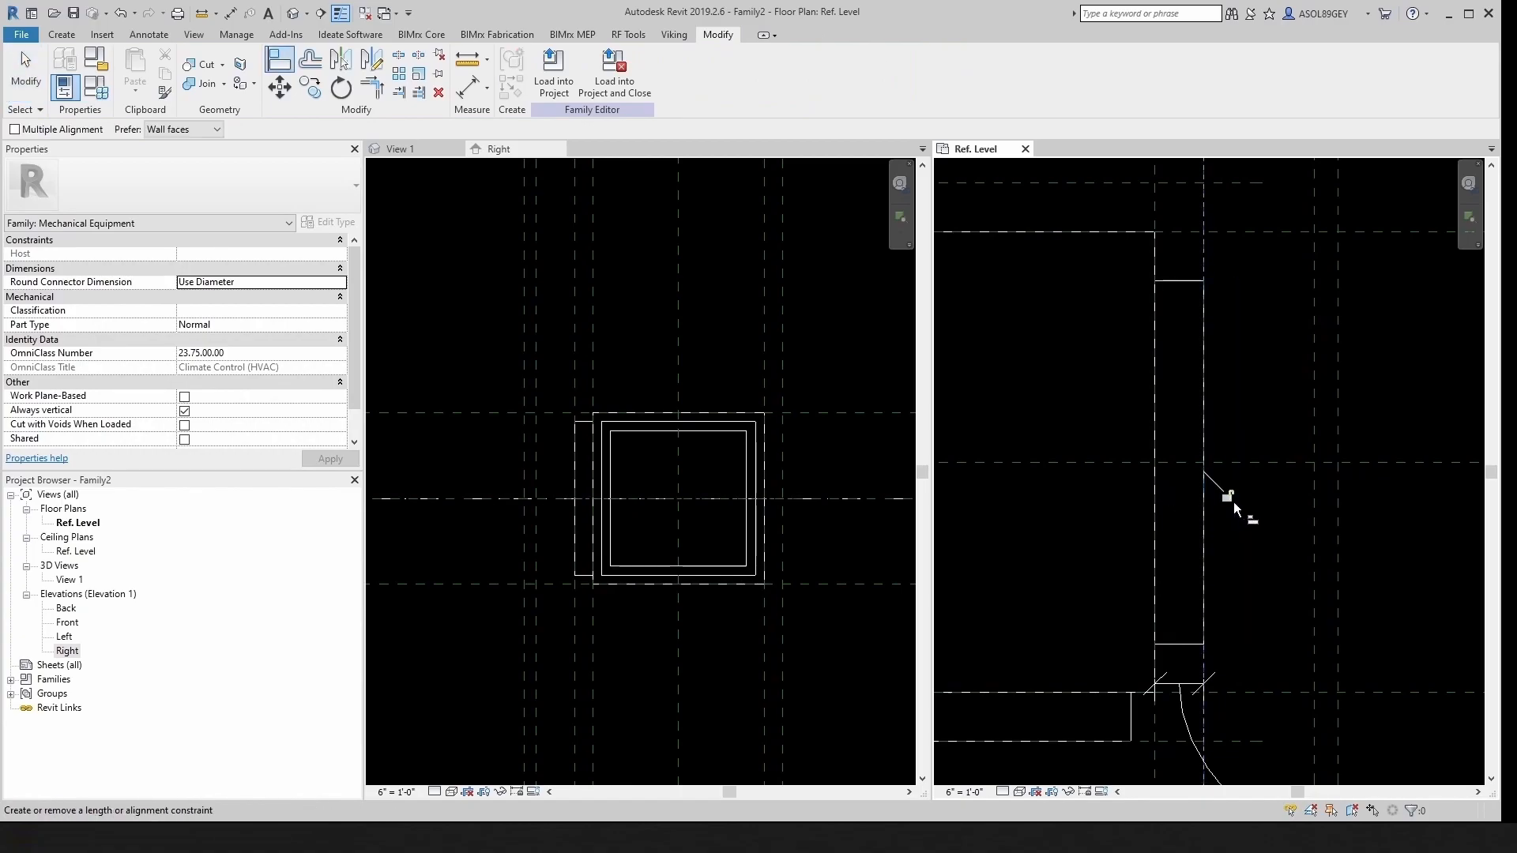
scroll(1209, 409, "down", 3)
key("Escape")
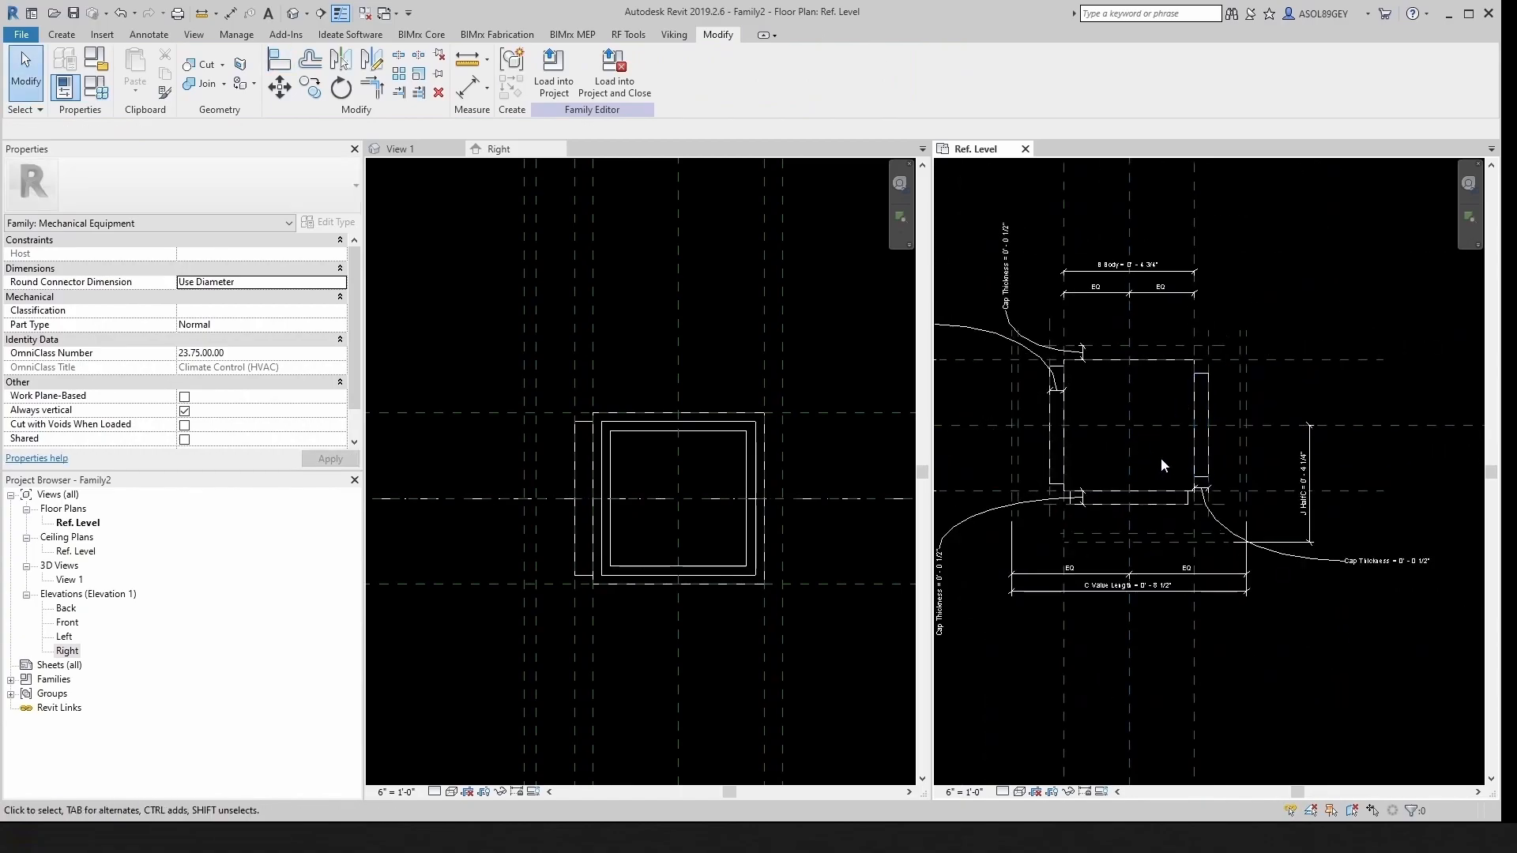
Step: Move the Cap Thickness dimension at the back of the body sideways, just outside the body's left edge
scroll(1117, 471, "up", 1)
scroll(1150, 396, "up", 4)
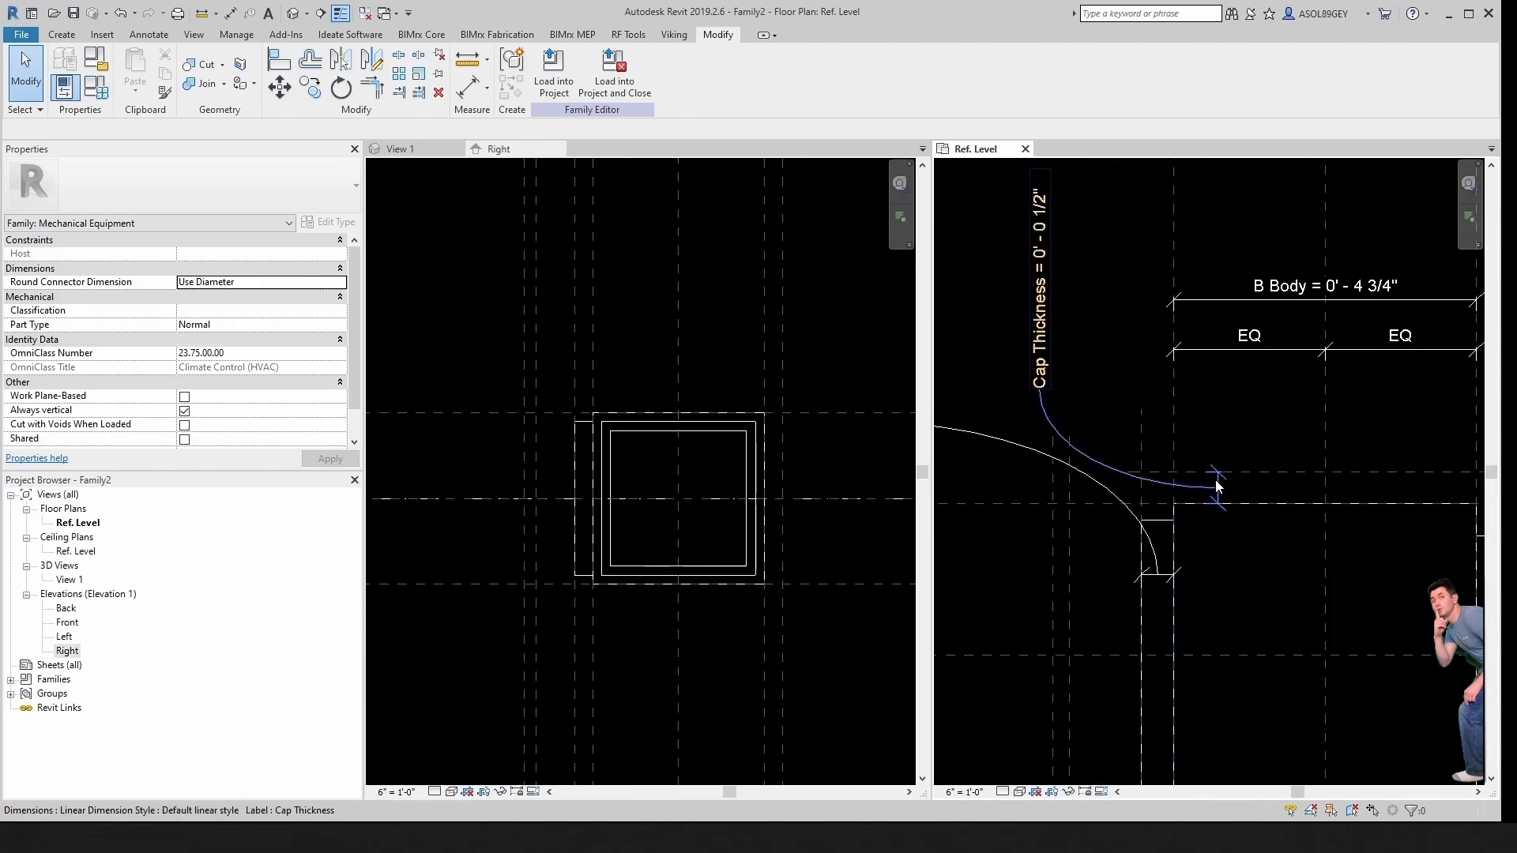
left_click(1210, 483)
scroll(1221, 480, "up", 3)
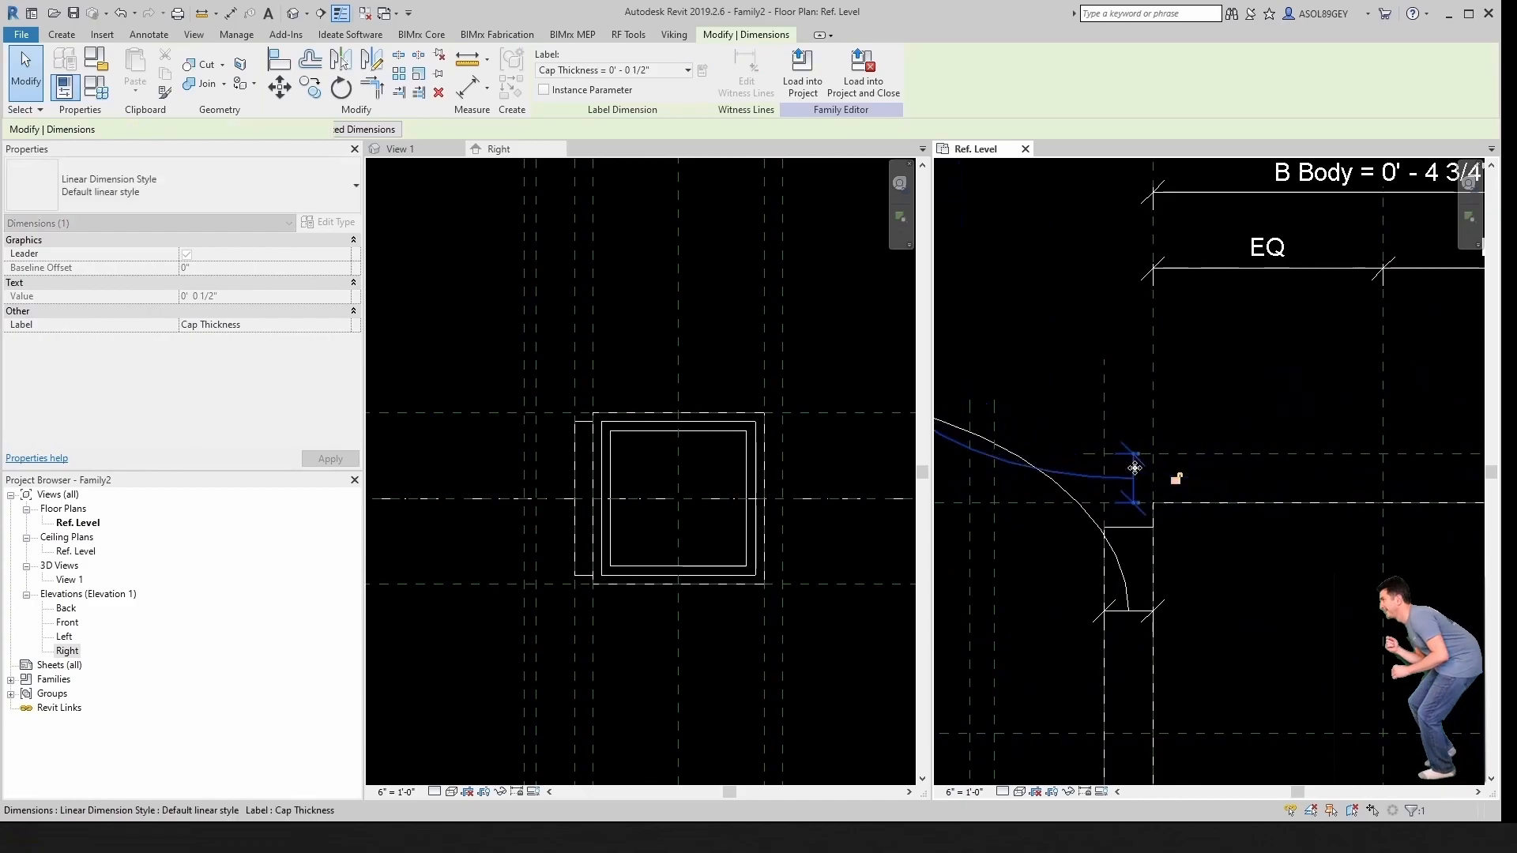
key("Escape")
scroll(1174, 474, "down", 2)
Step: Move the left end cap's Cap Thickness dimension up, beyond the back of the valve body
left_click(1150, 549)
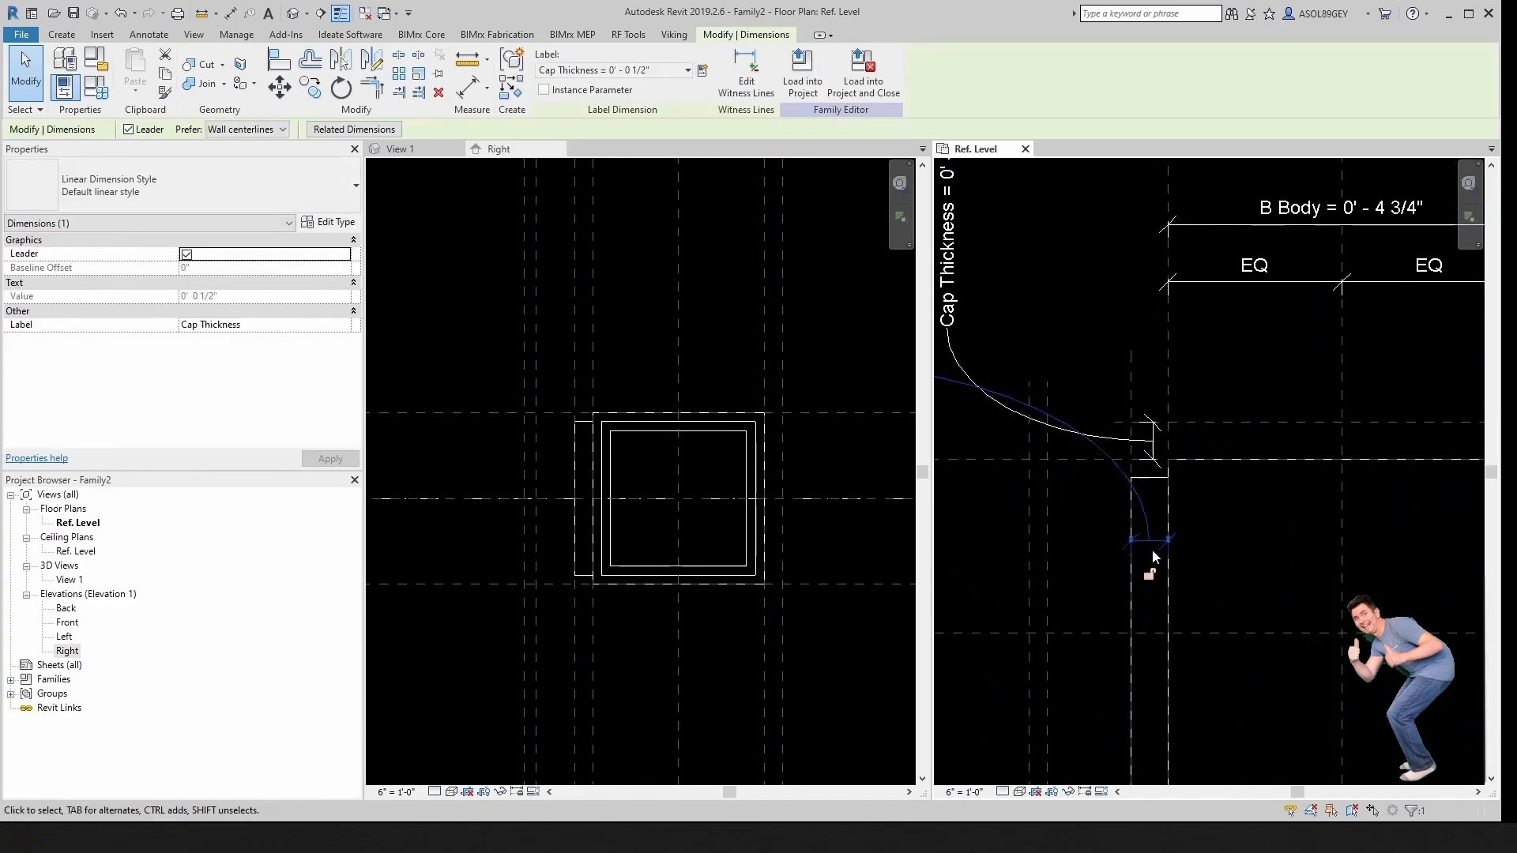
scroll(1155, 543, "up", 2)
scroll(1154, 490, "down", 3)
key("Escape")
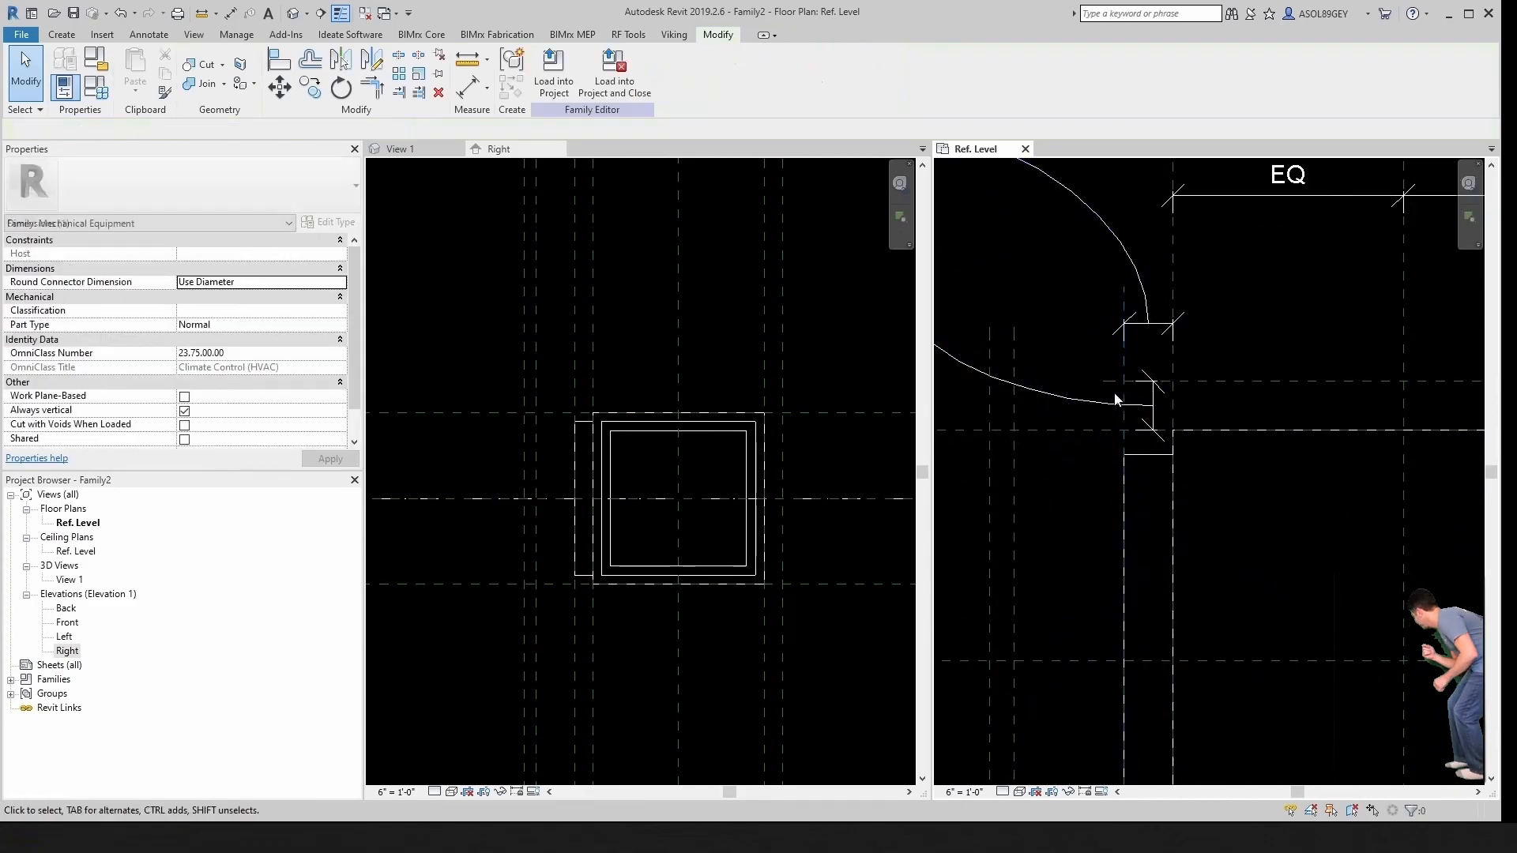
scroll(1059, 411, "down", 2)
scroll(1172, 401, "up", 2)
Step: Move the back Cap Thickness dimension's text farther up and left, clear of the neighbouring dimension text
left_click(1180, 393)
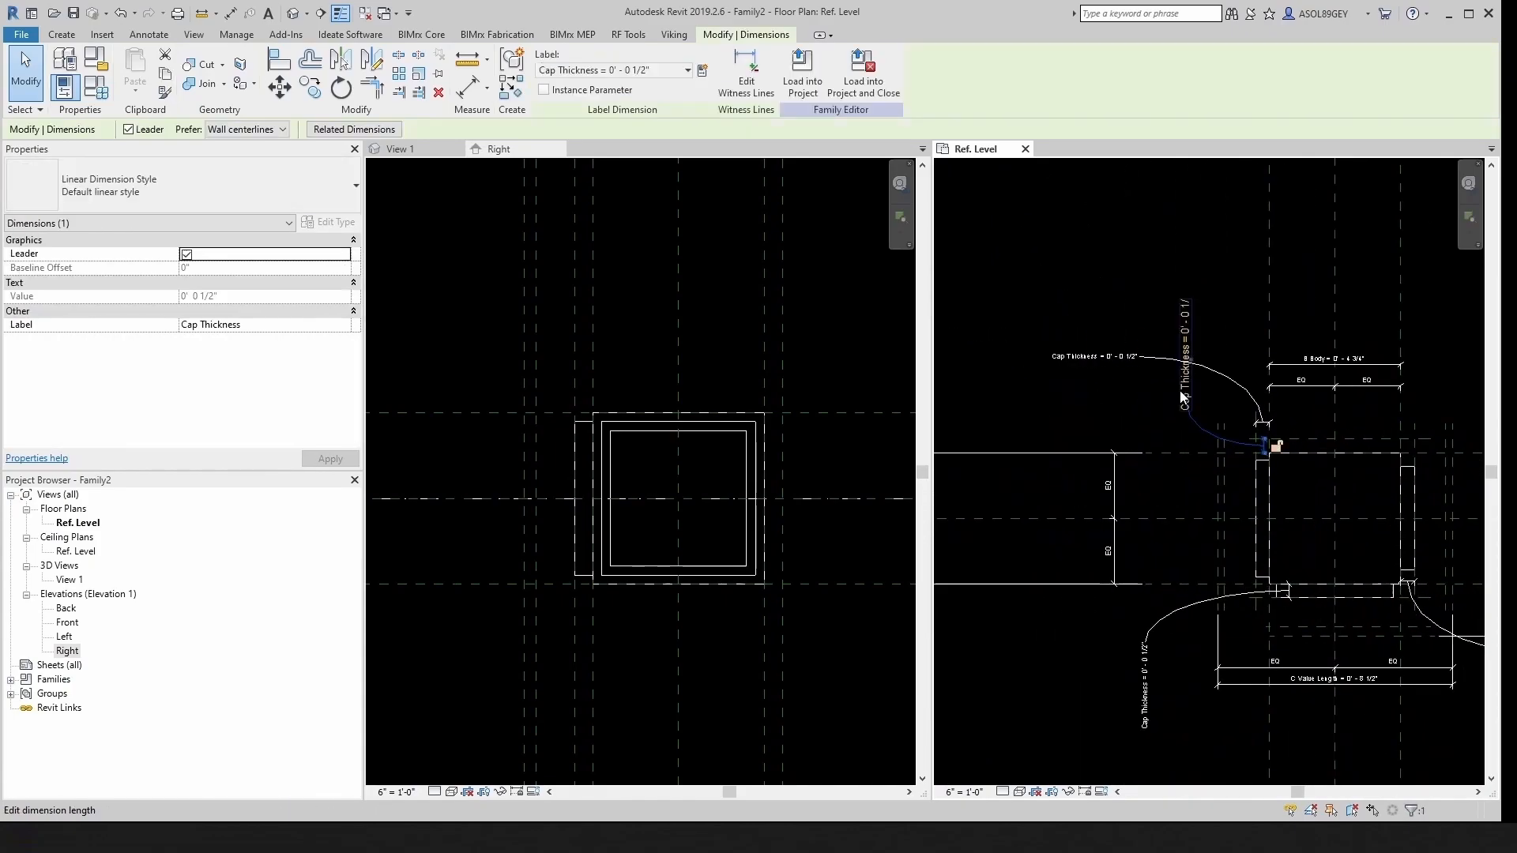
left_click_drag(1195, 418, 986, 251)
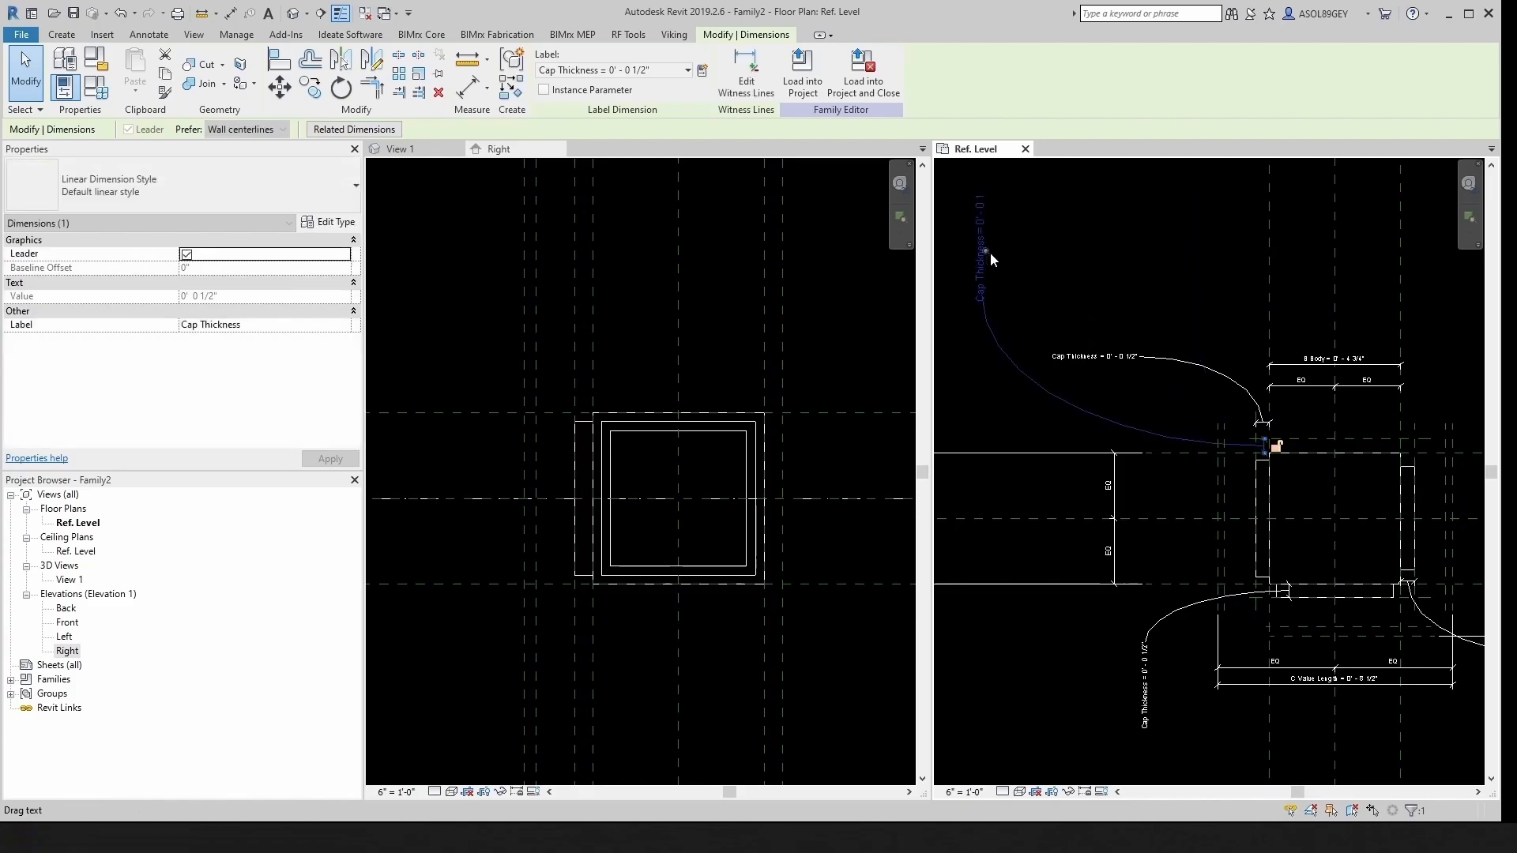
left_click(1198, 415)
scroll(1198, 416, "down", 2)
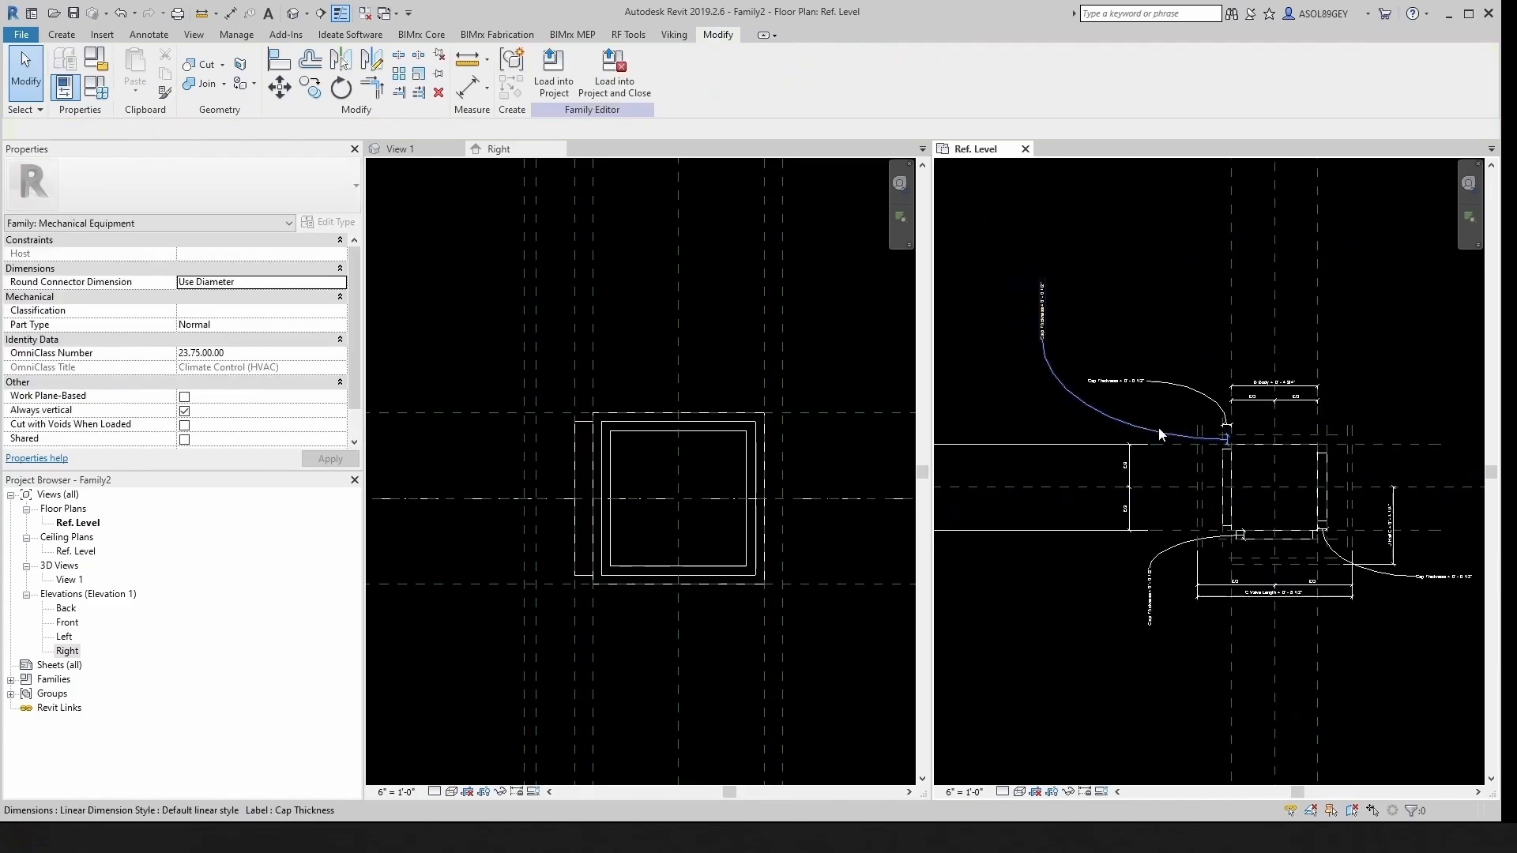
Step: Move the front end cap's Cap Thickness dimension sideways, to the left of the front cap extrusion
scroll(1190, 530, "up", 4)
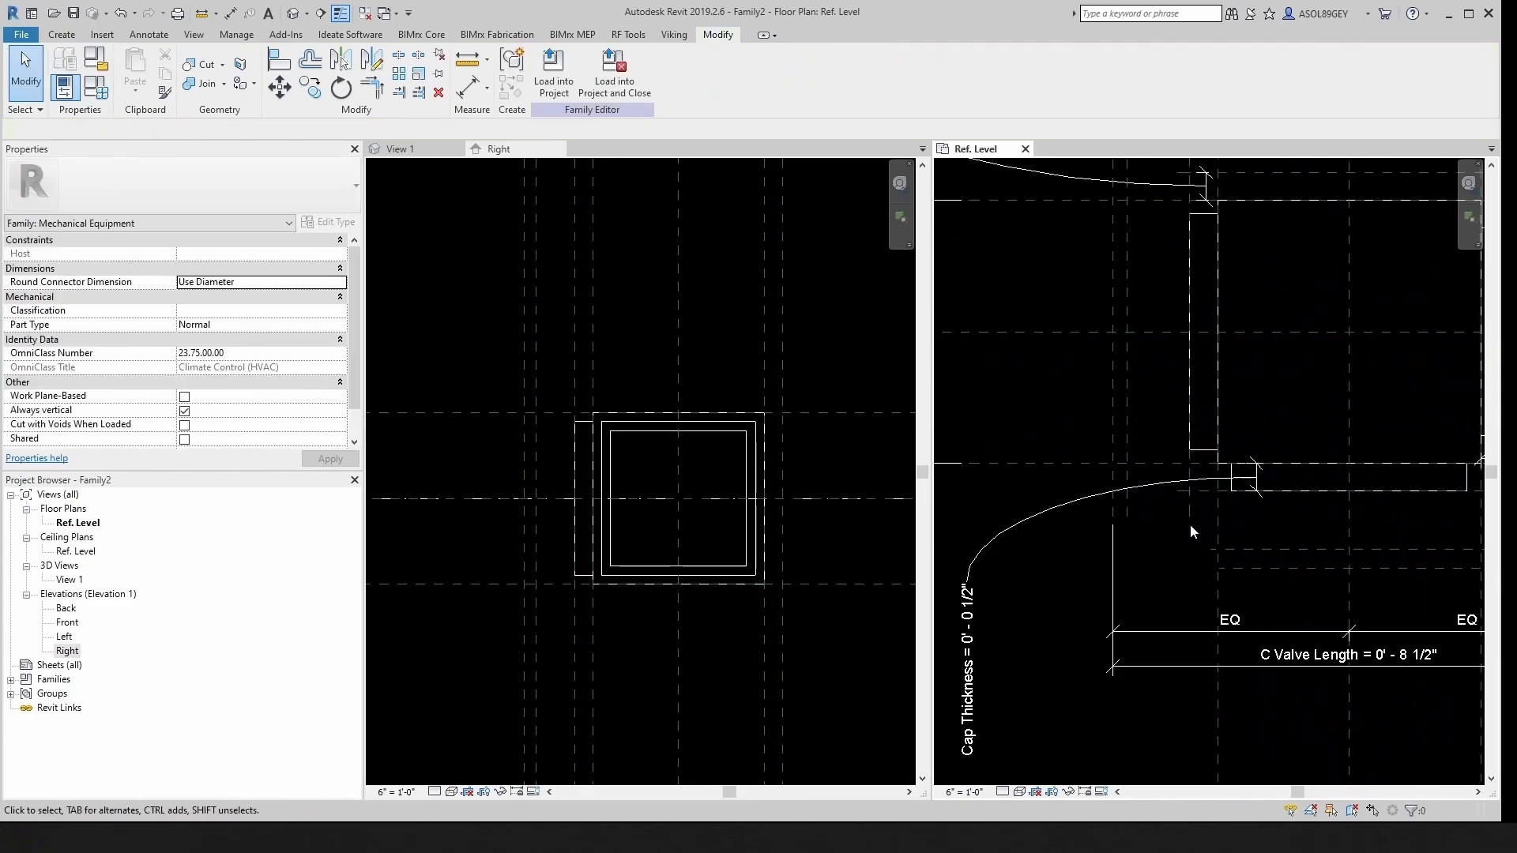
left_click(1192, 488)
scroll(1264, 478, "up", 2)
left_click_drag(1244, 469, 1105, 467)
left_click(1108, 513)
scroll(1079, 512, "down", 3)
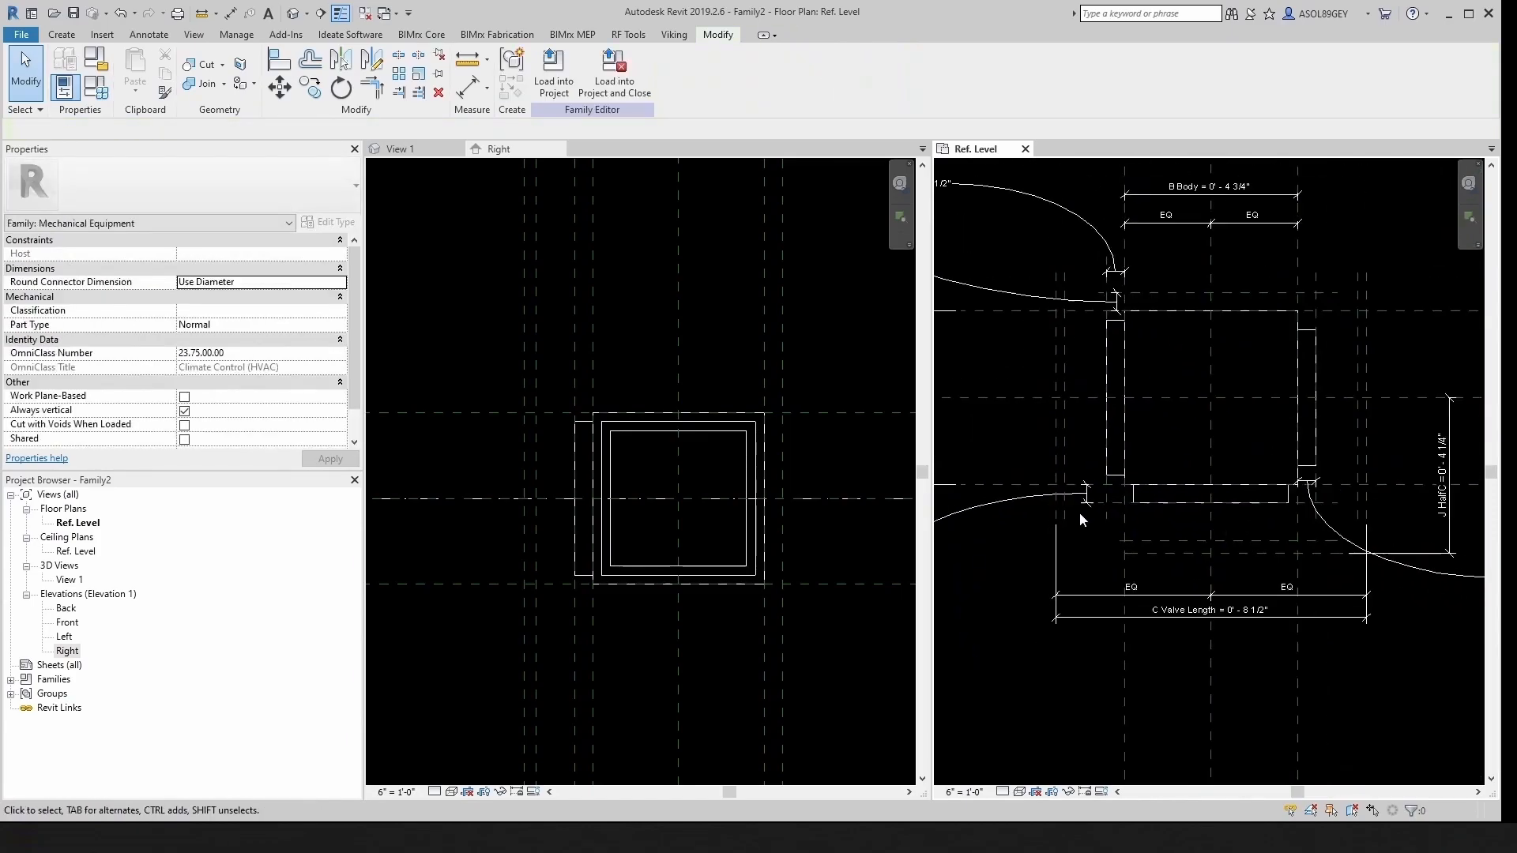
scroll(1099, 514, "down", 1)
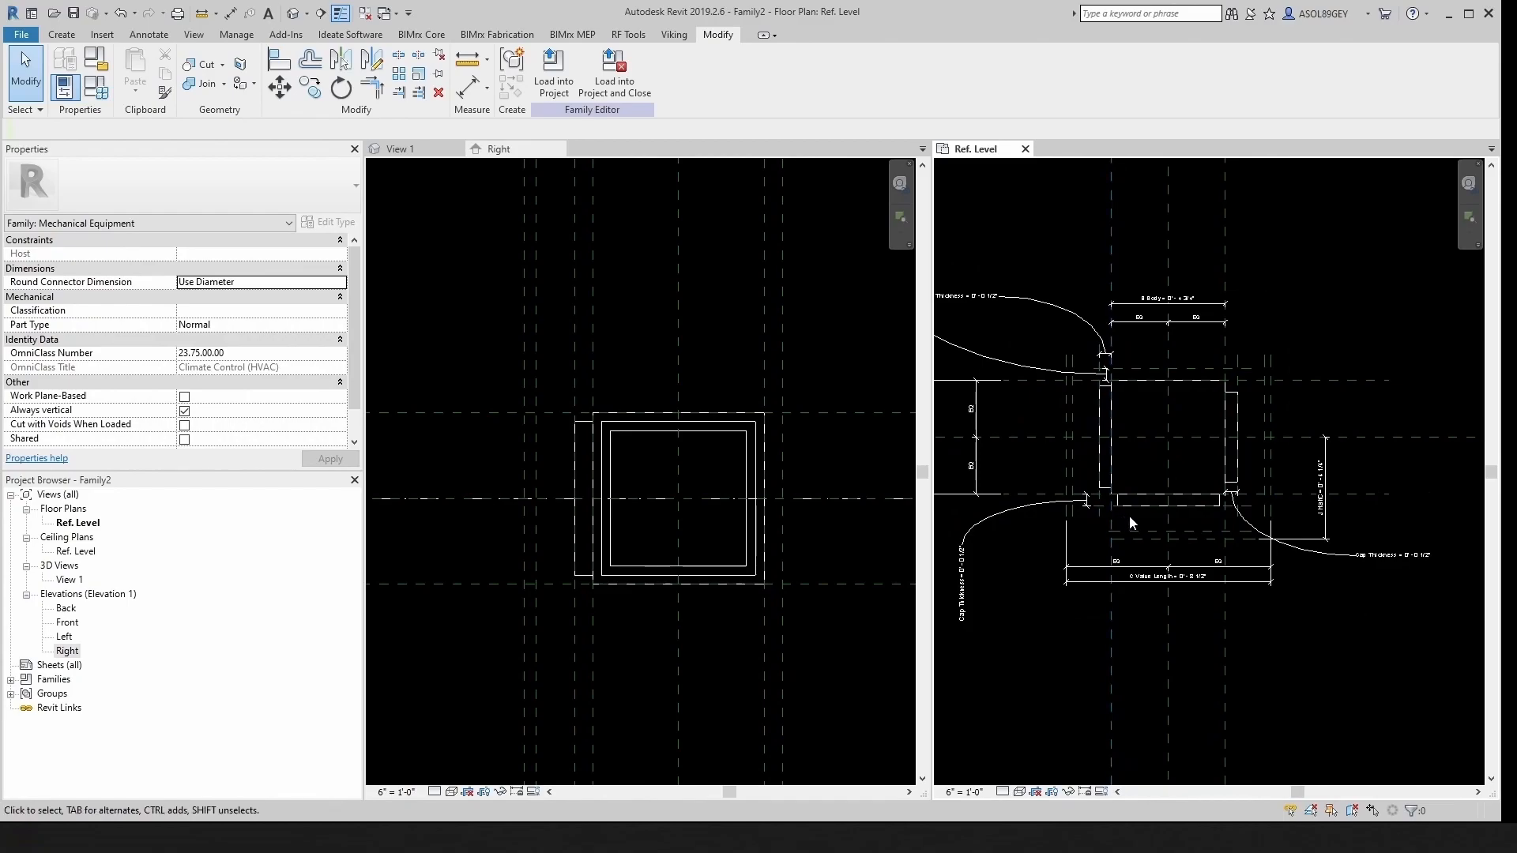
Step: Switch to the 3_Way_MultiPort_Ball_Valve PDF in Revu and examine the dimension table and valve section drawings on page 2, then return to Revit
scroll(1239, 515, "up", 2)
middle_click_drag(1250, 553, 1343, 577)
scroll(1136, 620, "down", 1)
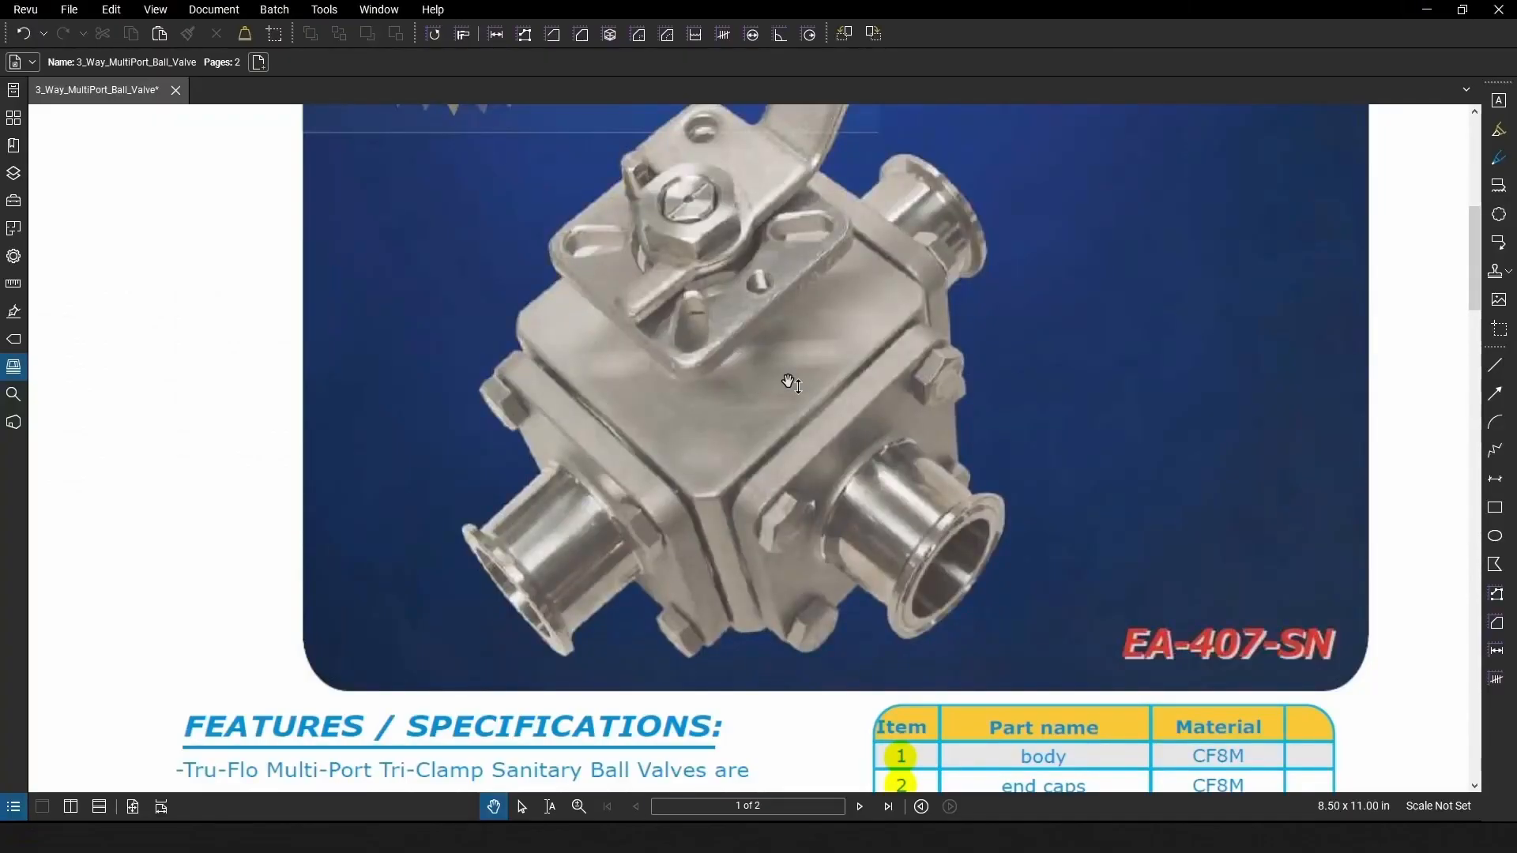
scroll(789, 383, "down", 15)
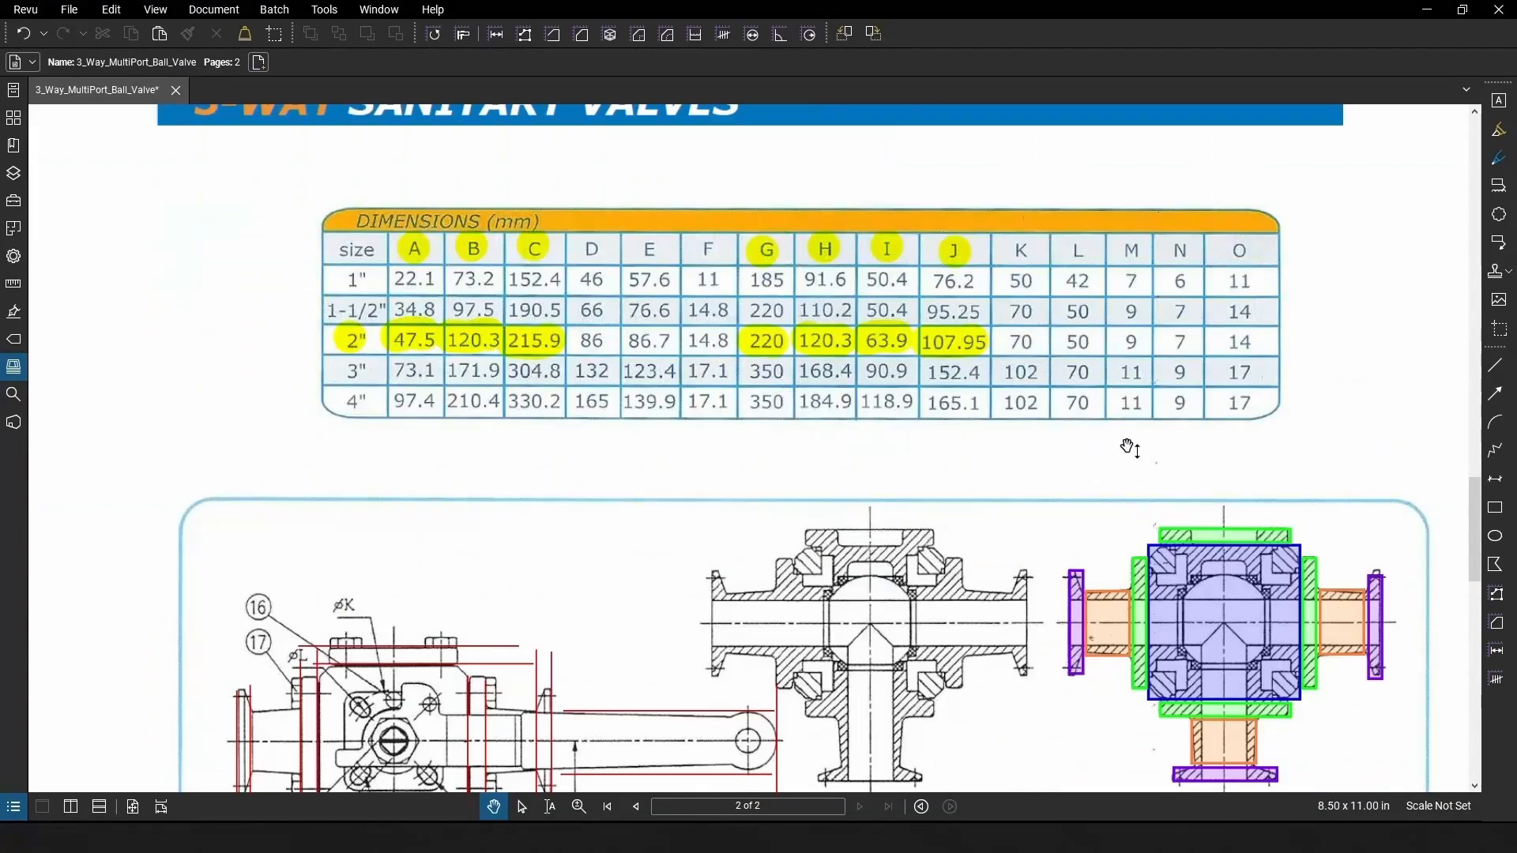
left_click(1427, 14)
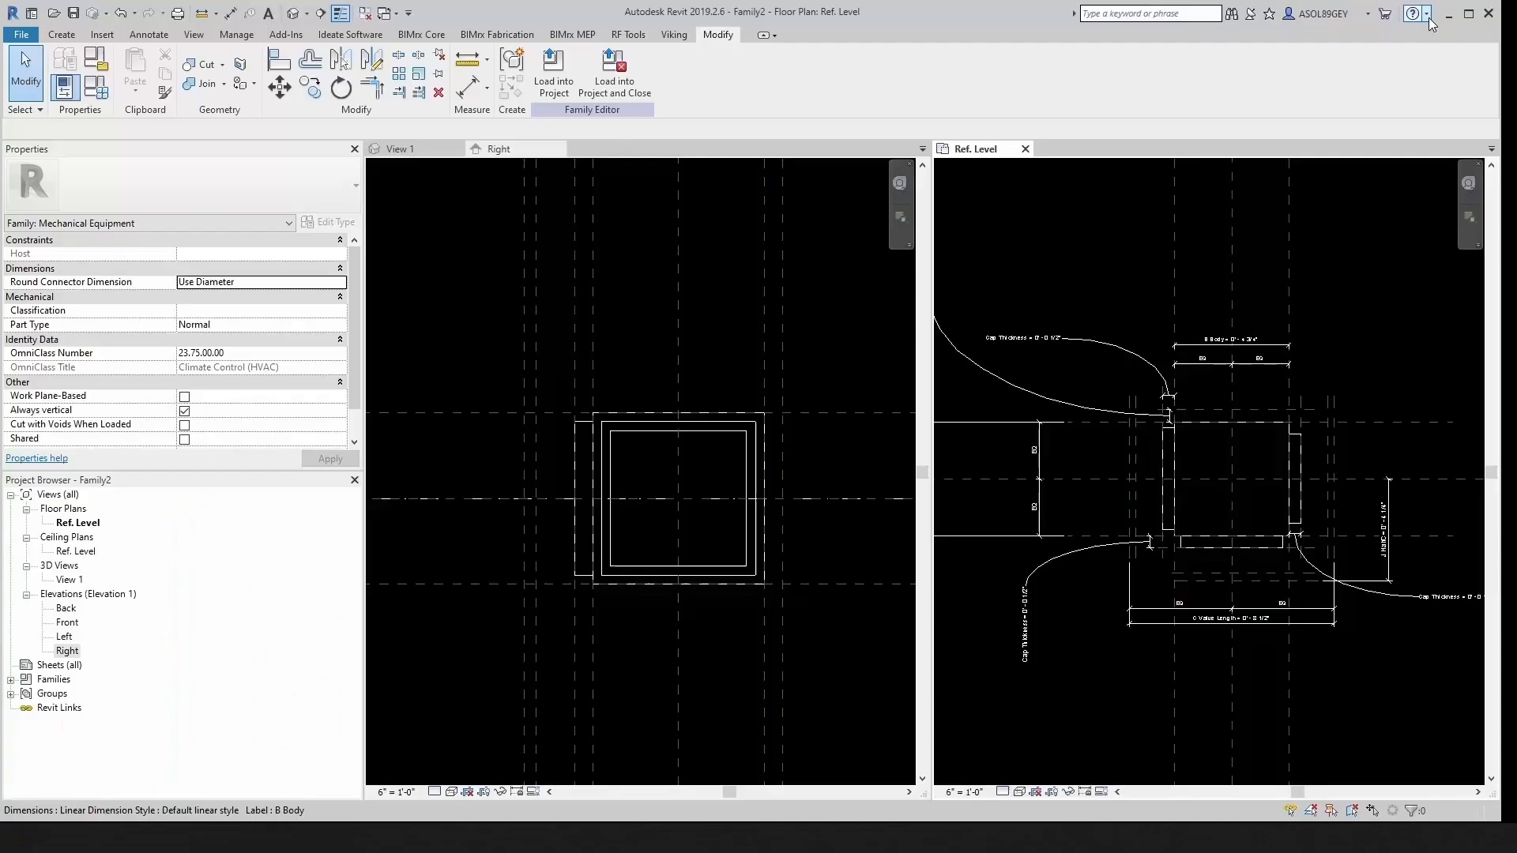
Step: Inspect the front end cap extrusion and its properties in the Ref. Level plan
scroll(728, 470, "up", 1)
left_click(1149, 523)
left_click(1169, 566)
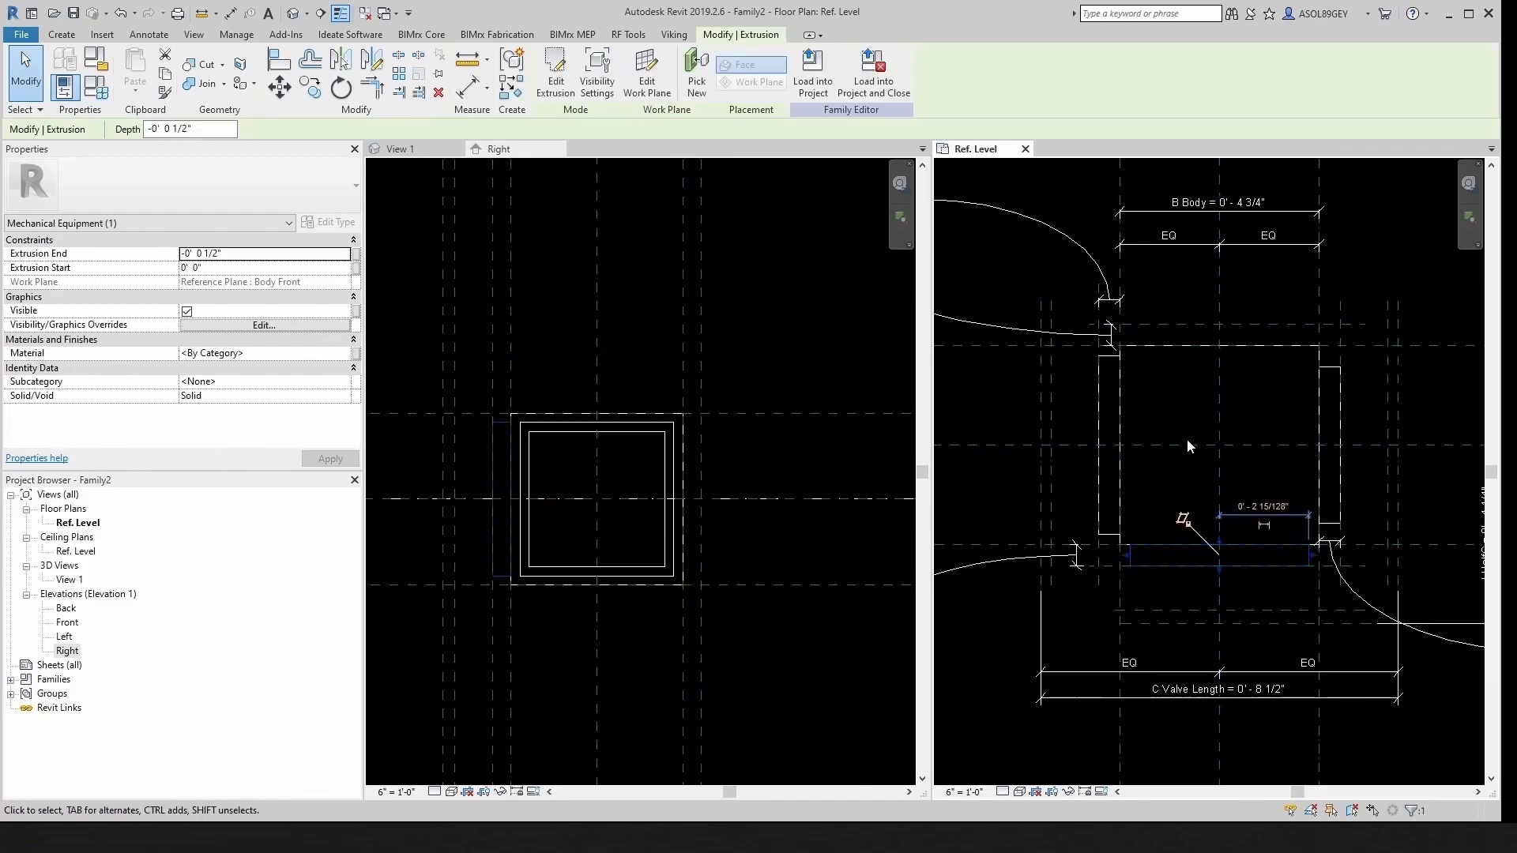
scroll(1191, 530, "up", 1)
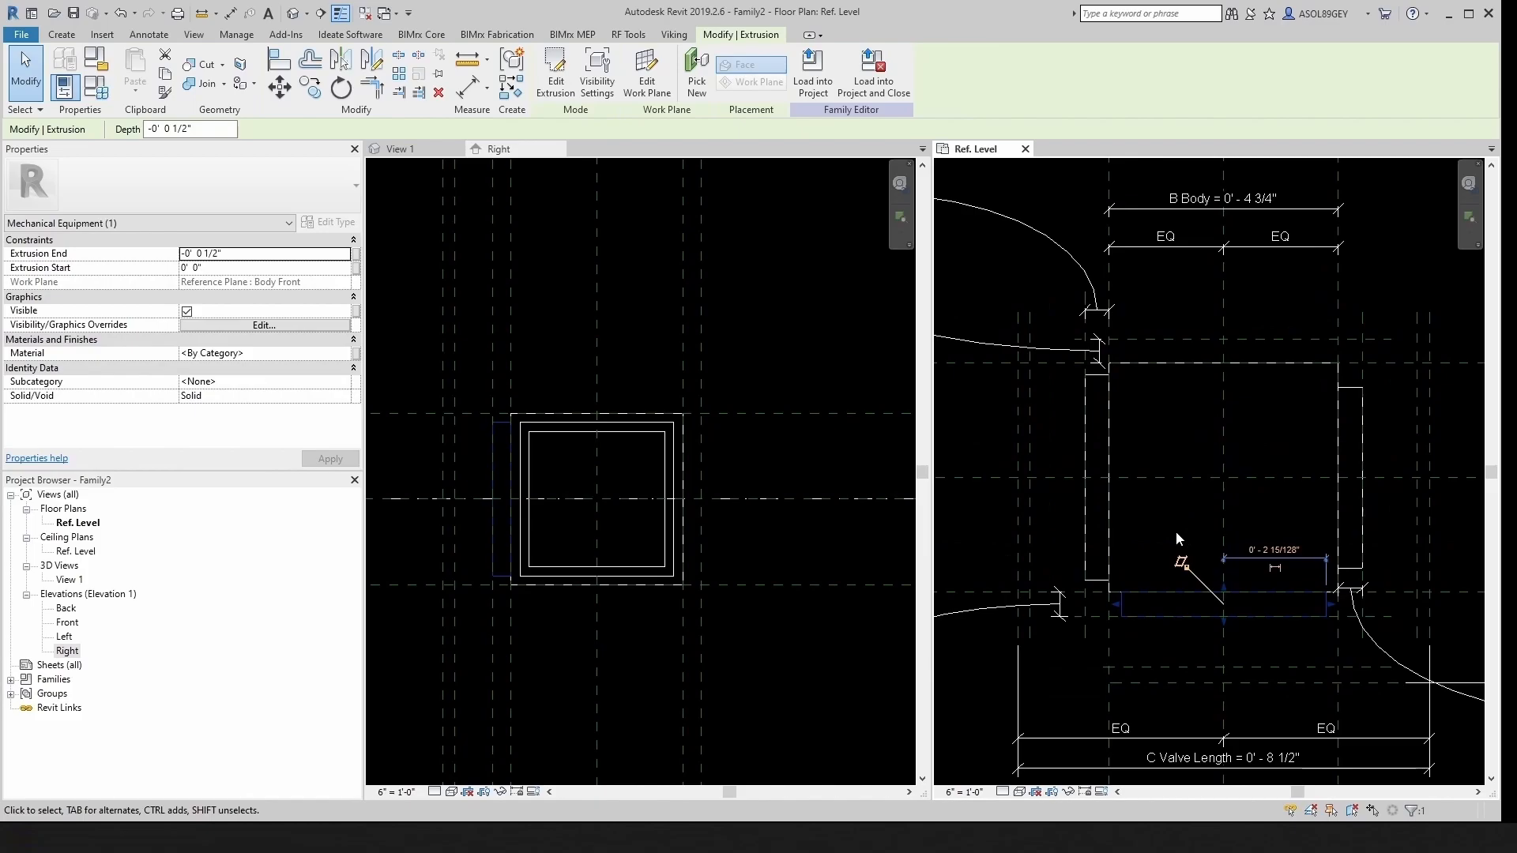
scroll(1183, 427, "down", 1)
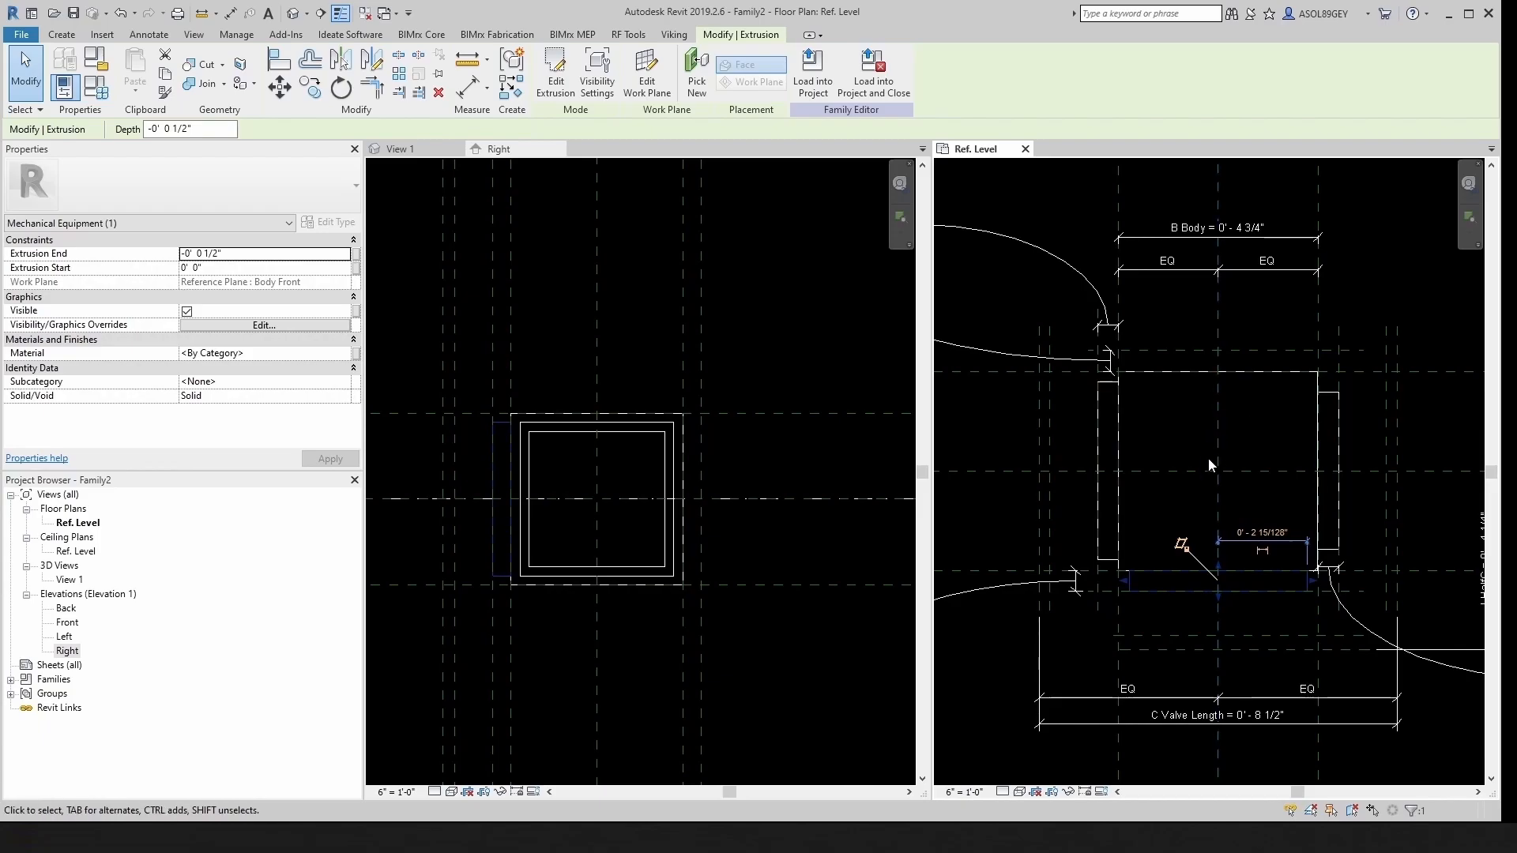
scroll(1232, 505, "up", 1)
middle_click_drag(1239, 490, 1197, 491)
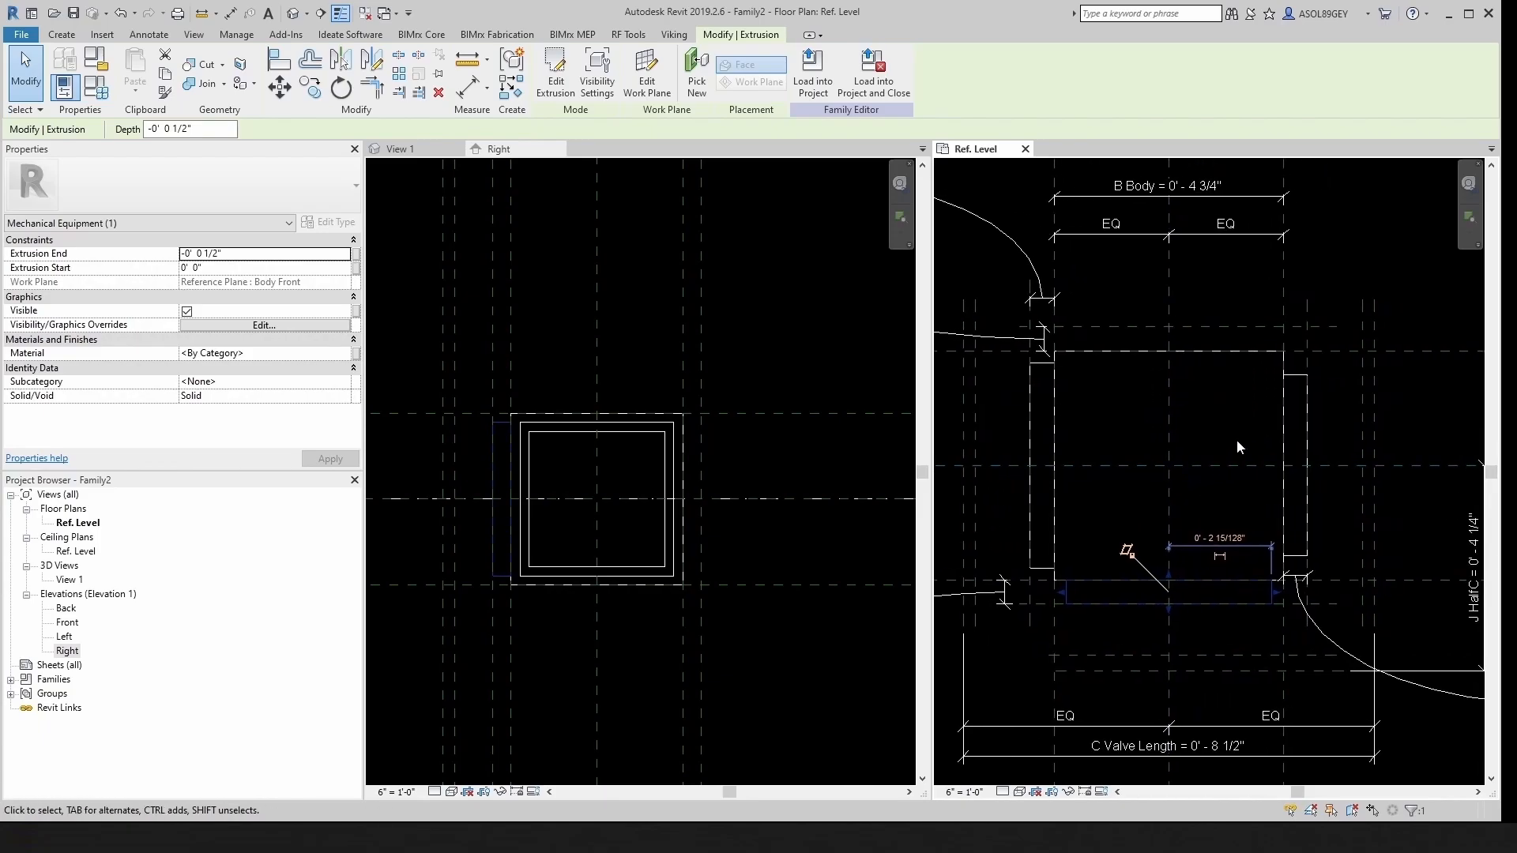
left_click(1213, 432)
Step: Start a new extrusion on the Reference Plane : Body Back work plane and open the Back elevation for sketching
left_click(812, 448)
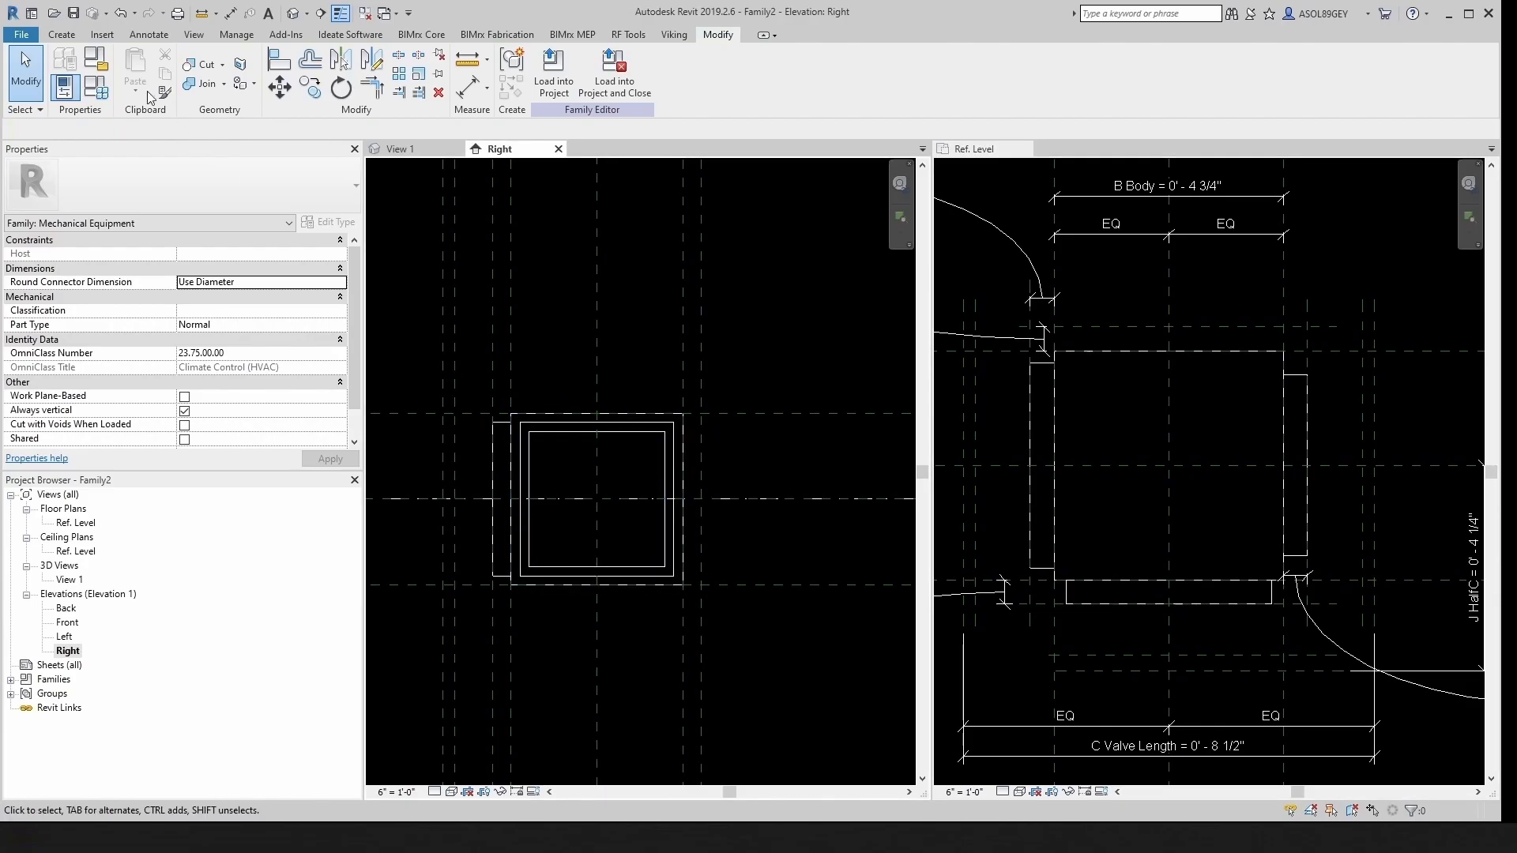
left_click(61, 33)
left_click(137, 69)
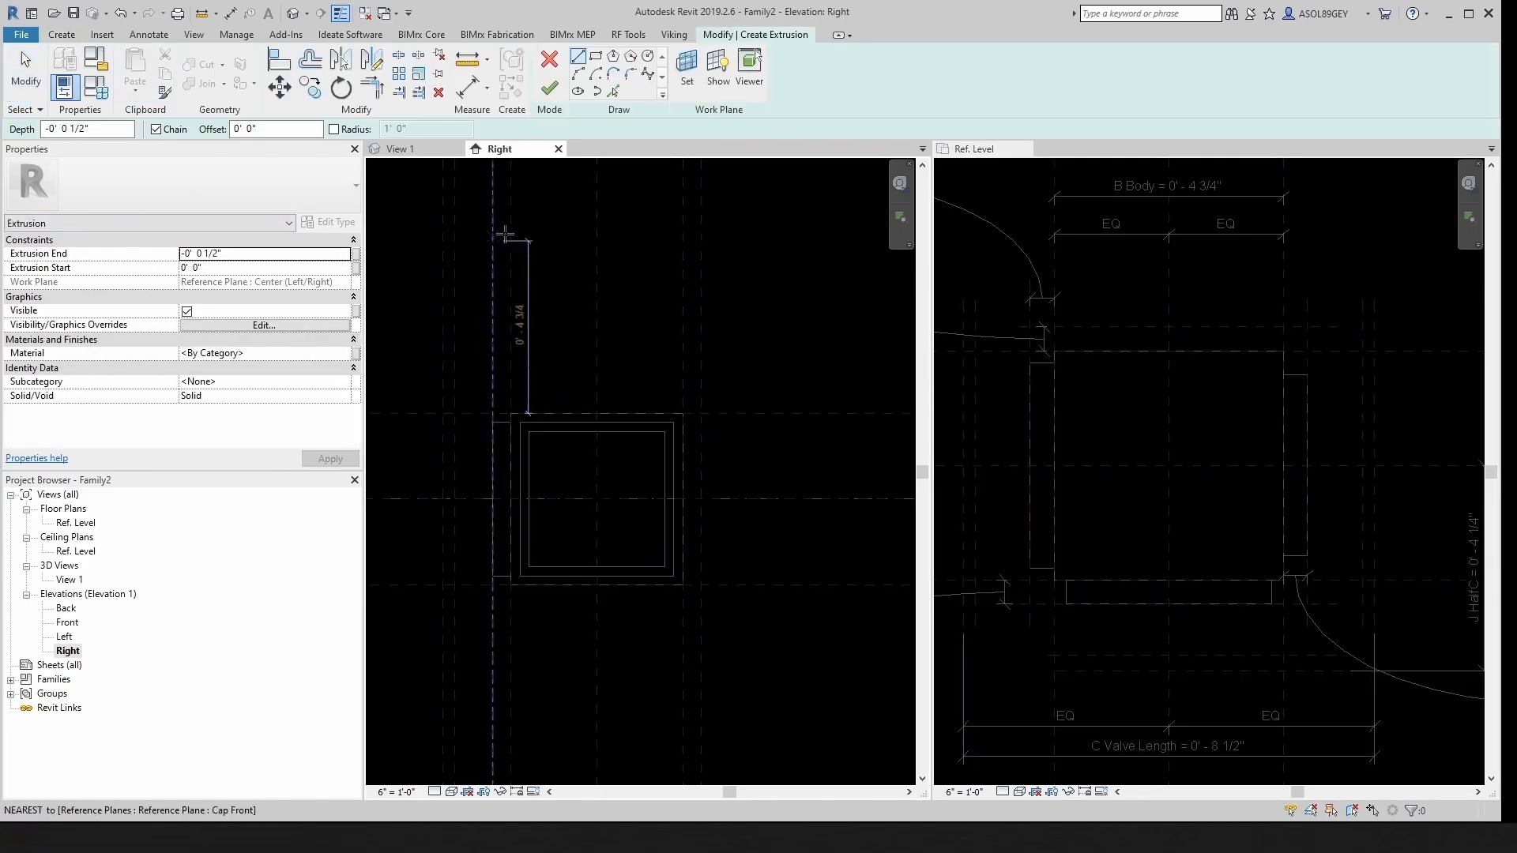
left_click(687, 79)
left_click(812, 444)
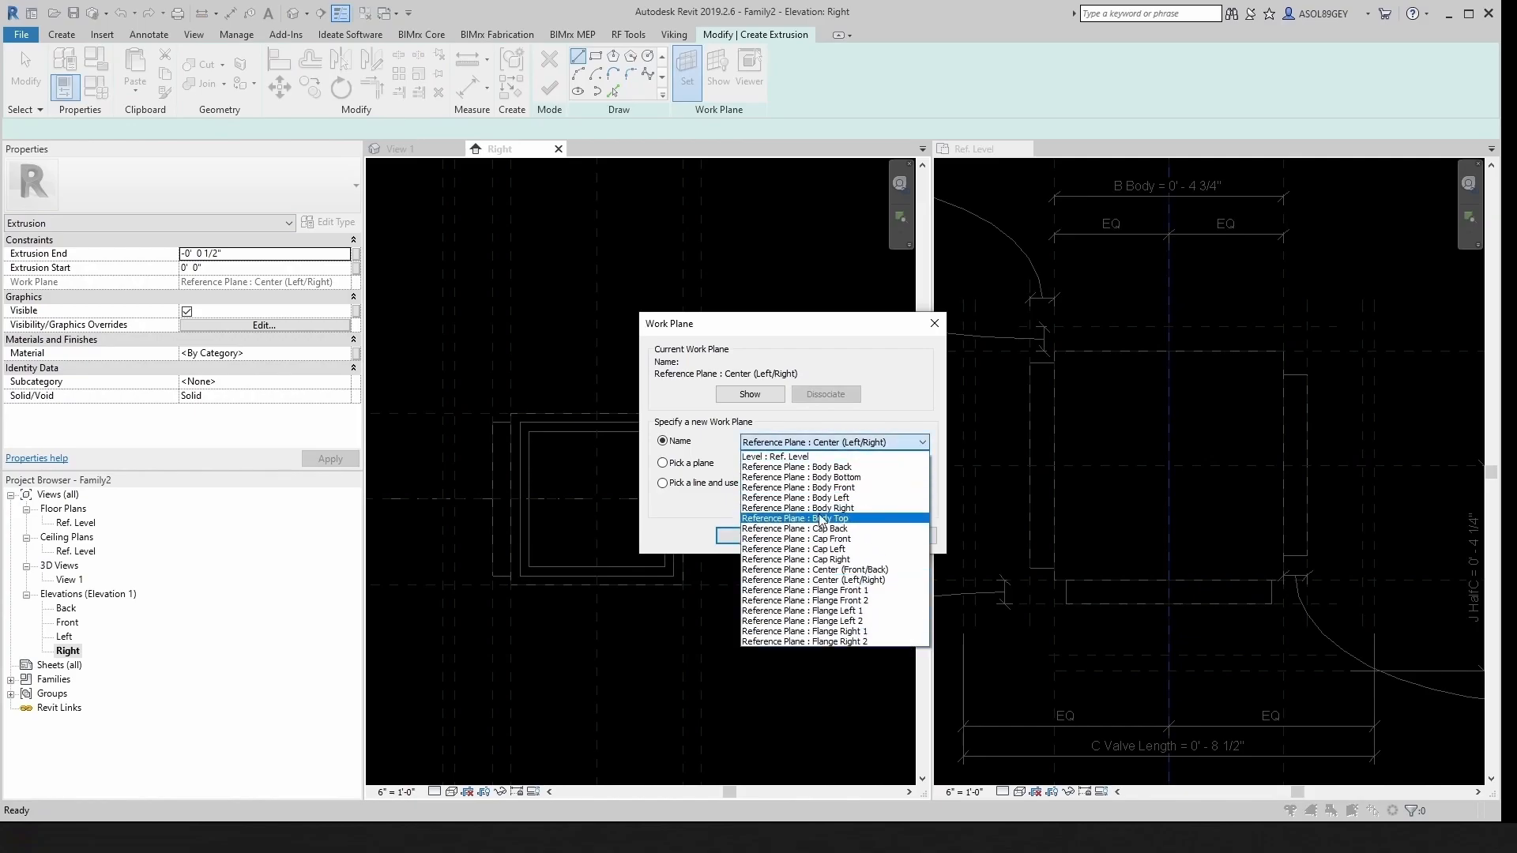
left_click(836, 468)
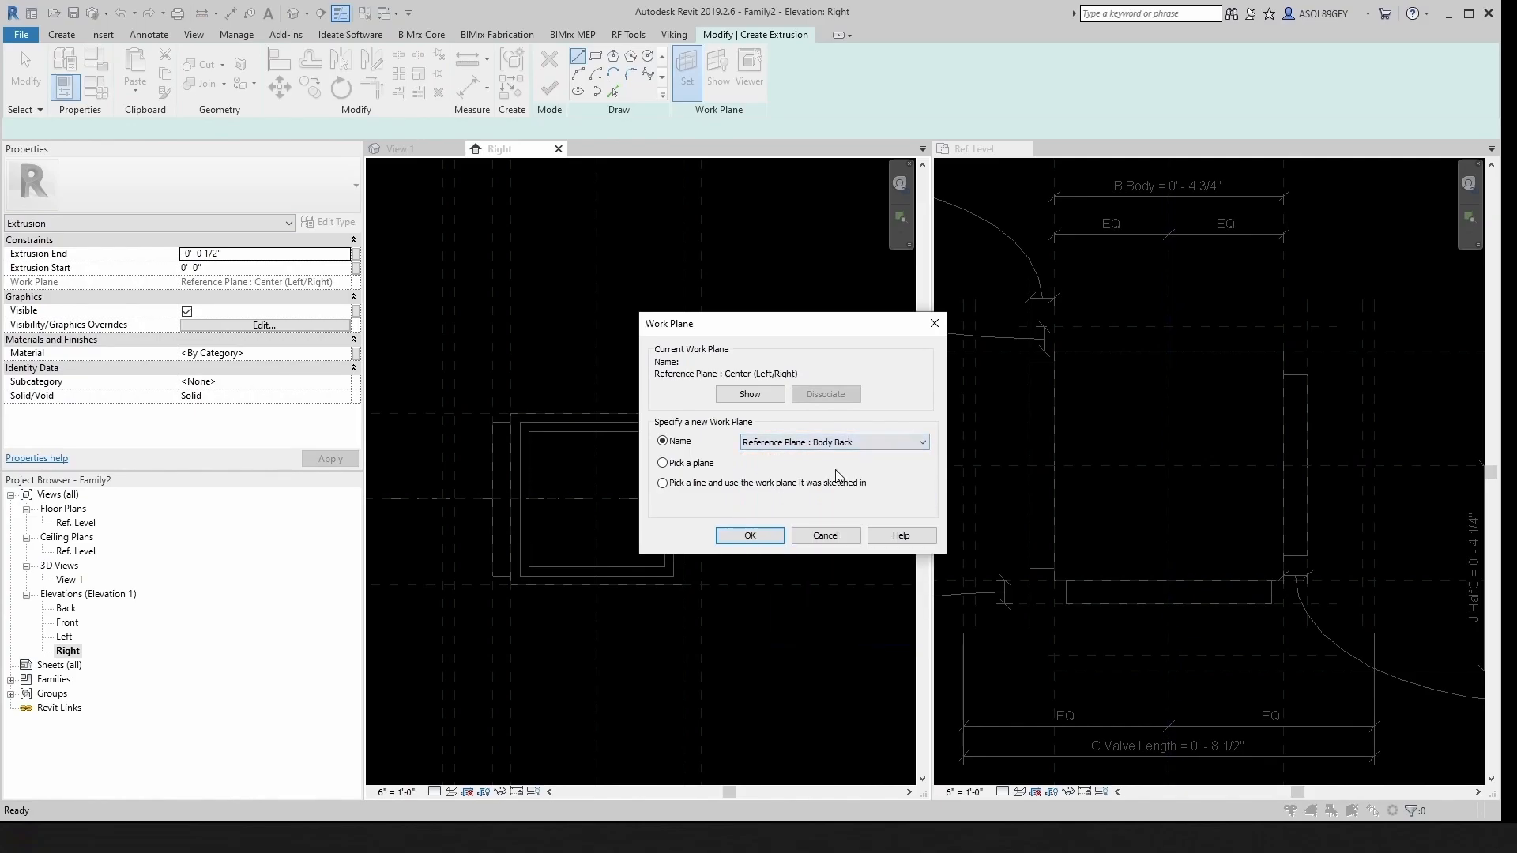
left_click(750, 535)
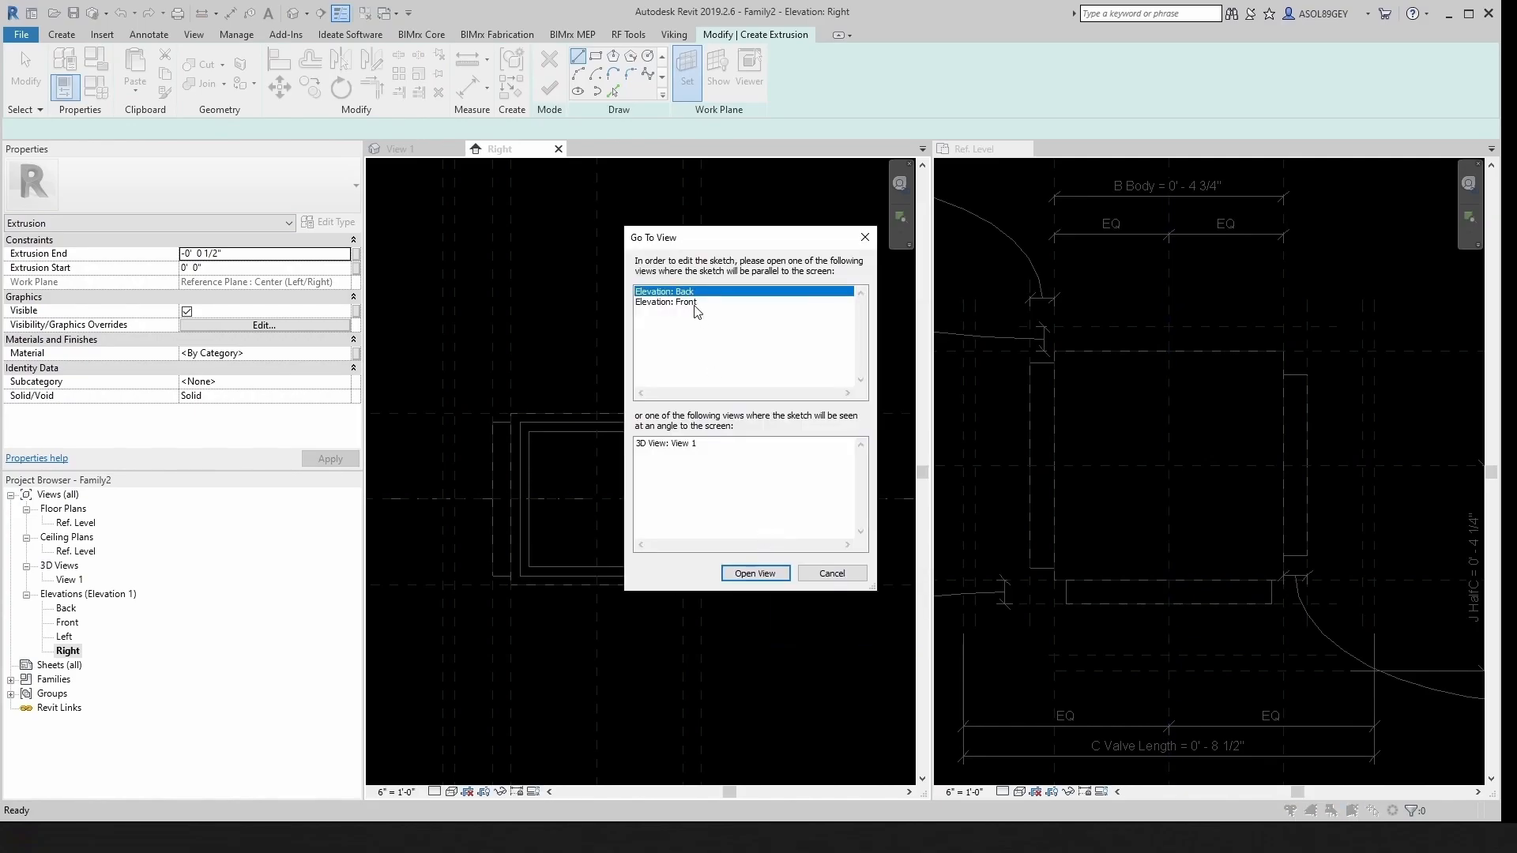
left_click(738, 577)
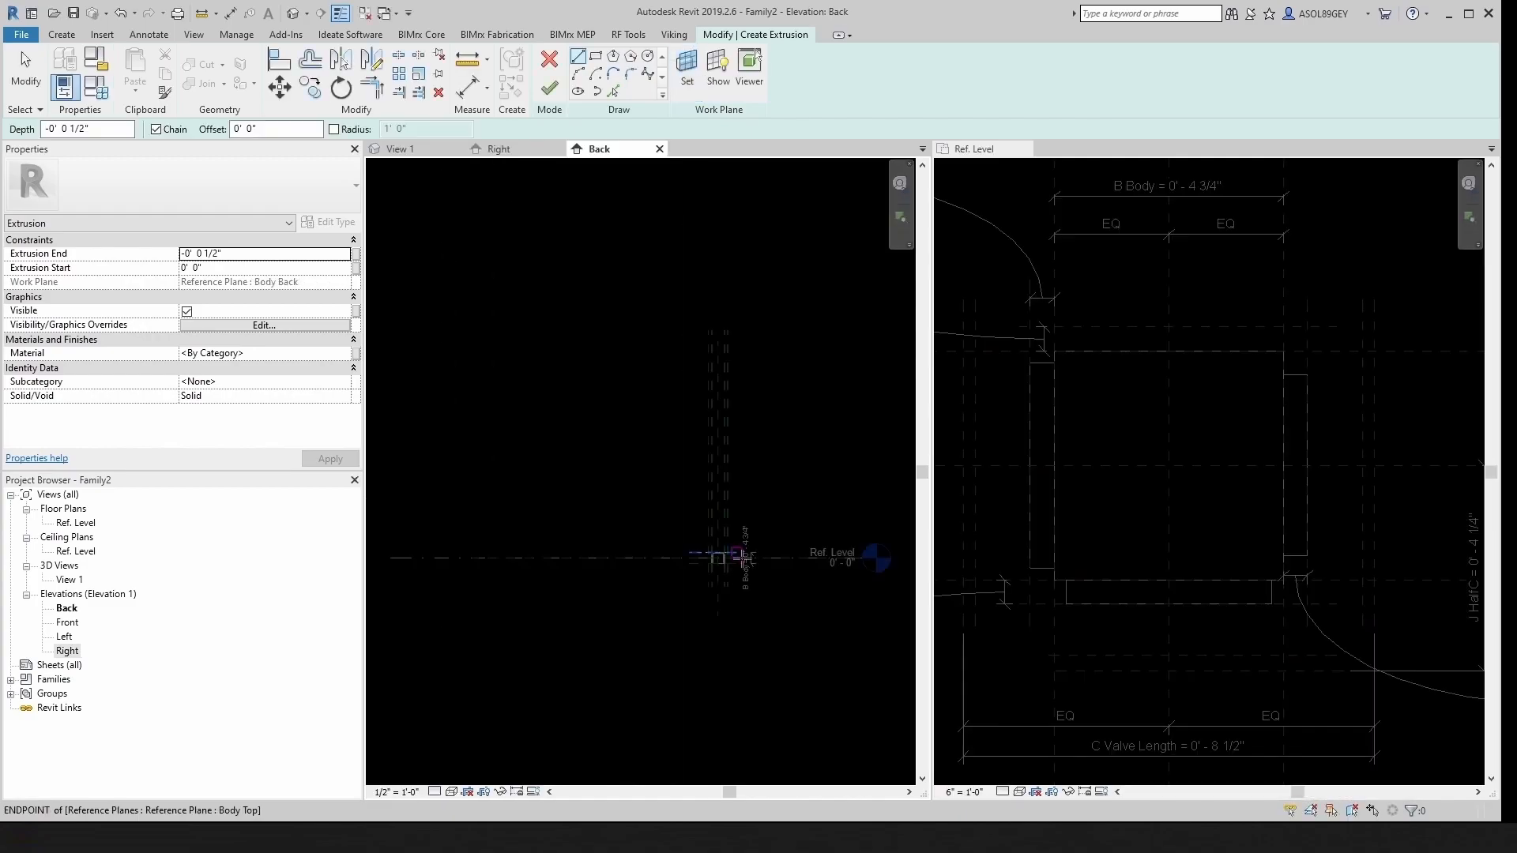
Step: Sketch a rectangle for the back end cap inside the body outline in the Back elevation
scroll(697, 525, "up", 3)
middle_click_drag(643, 562, 634, 515)
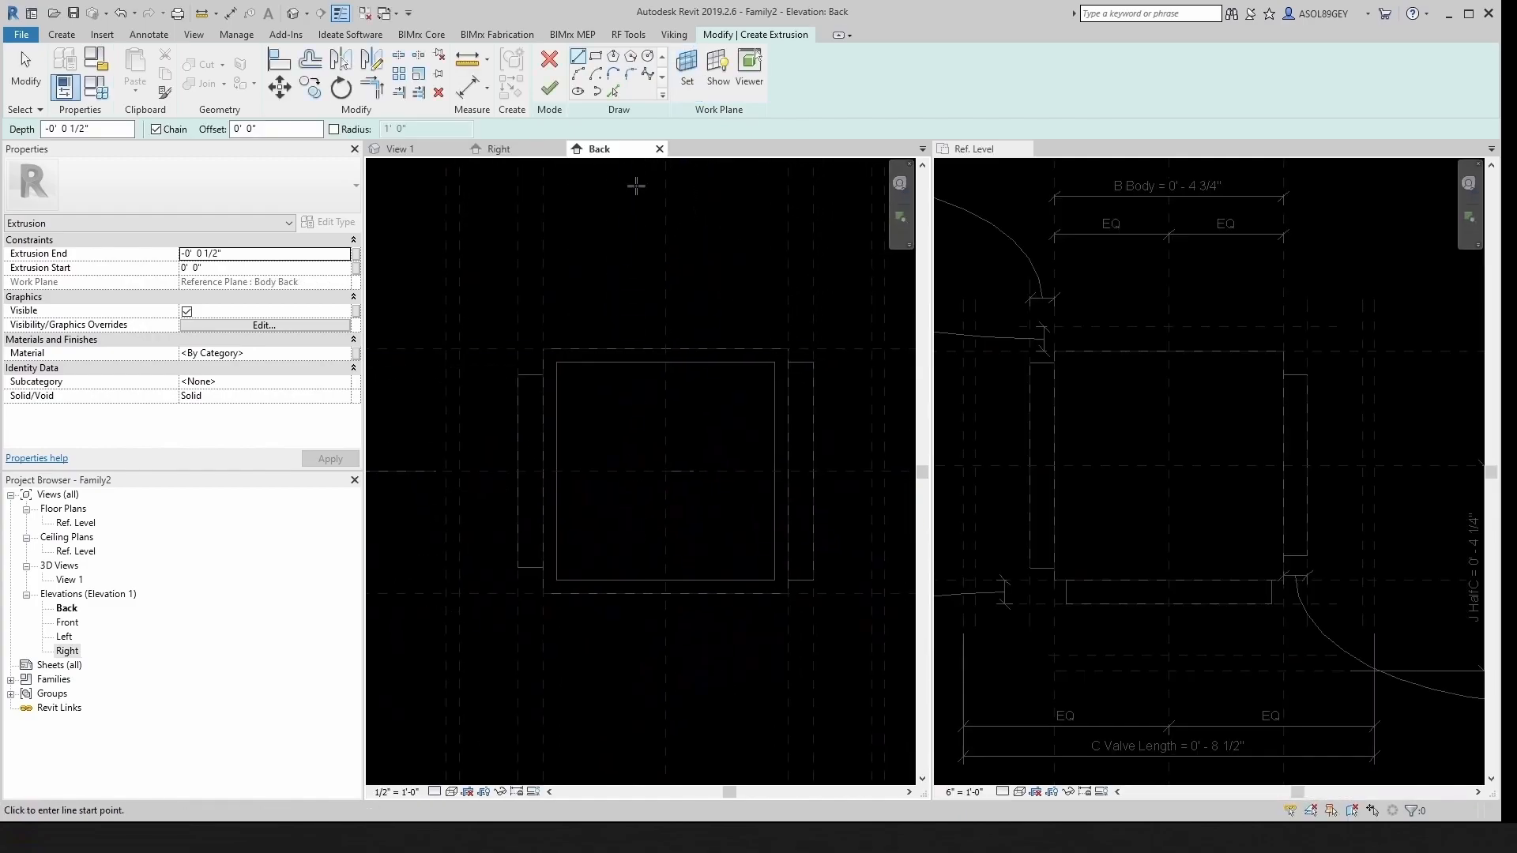
left_click(596, 57)
scroll(588, 399, "up", 1)
left_click(580, 387)
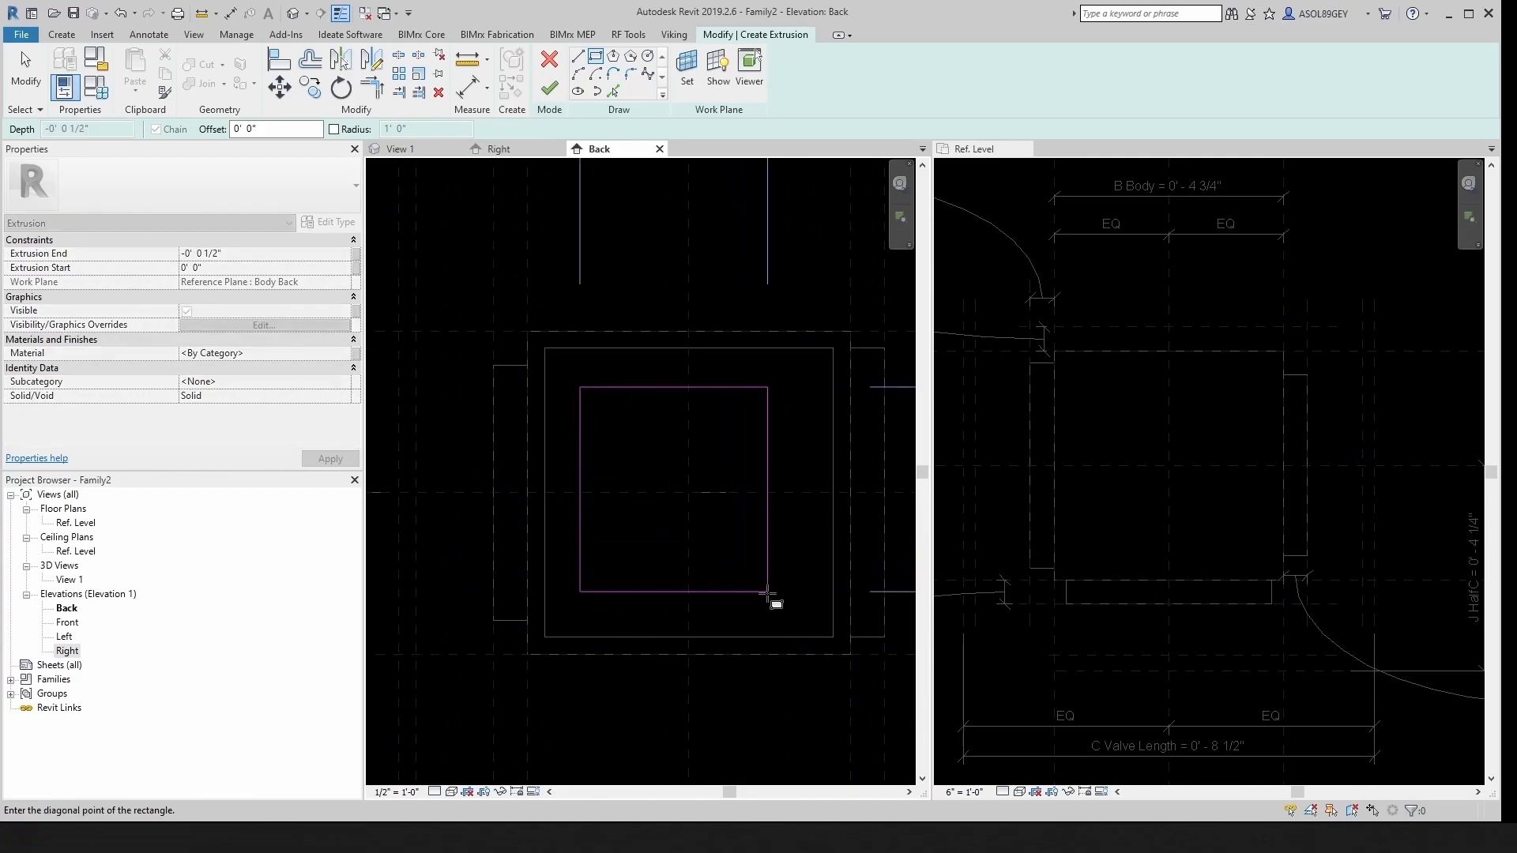
left_click(804, 607)
key("Escape")
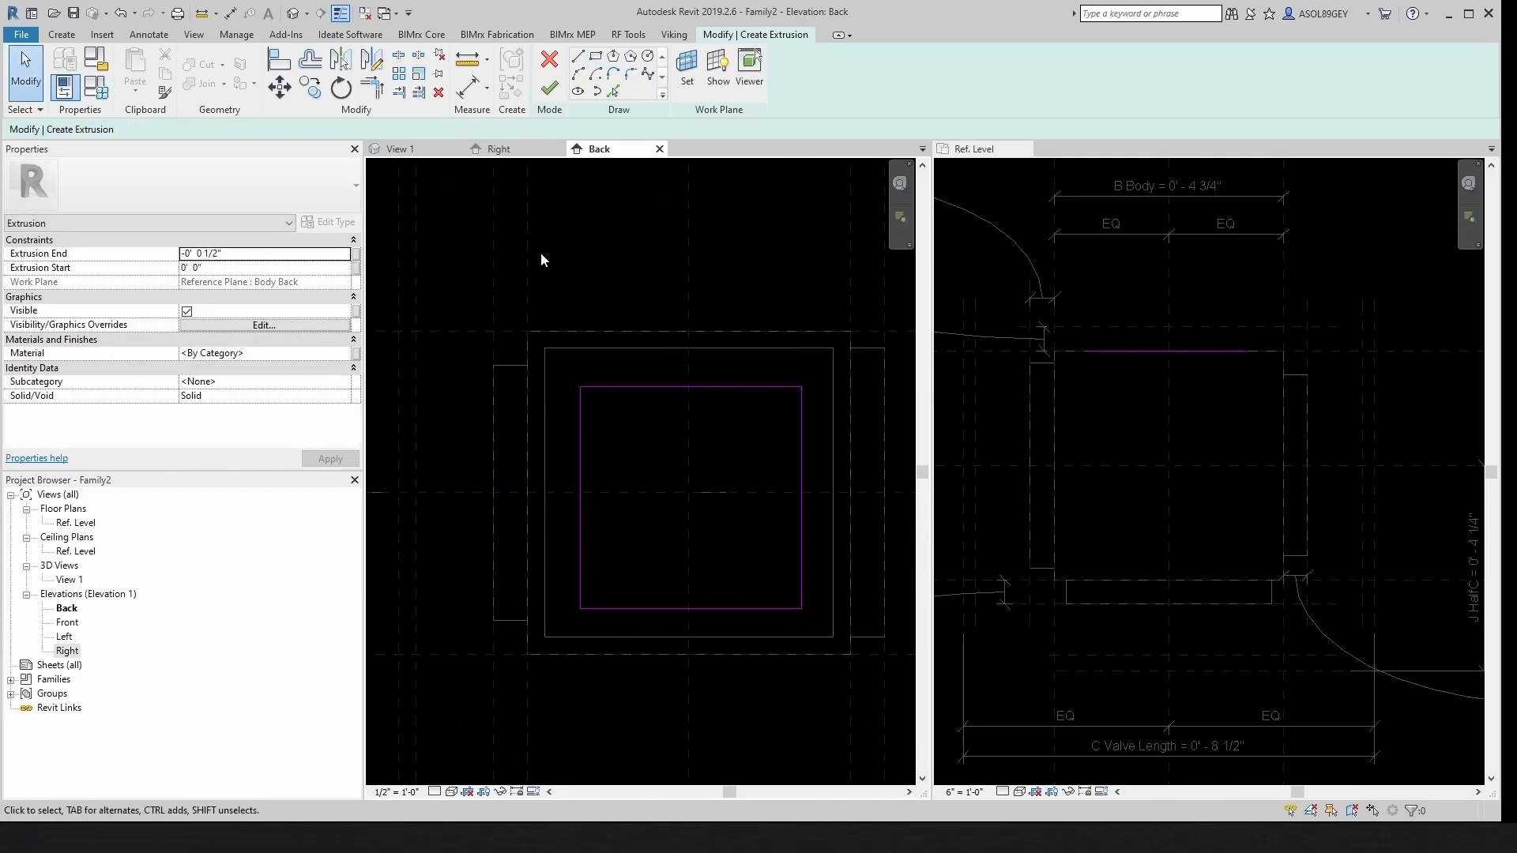
Step: Dimension the sketch's left edge to the surrounding solid outline and set the Back elevation's scale to 6" = 1'-0"
left_click(230, 13)
scroll(542, 444, "up", 1)
left_click(585, 455)
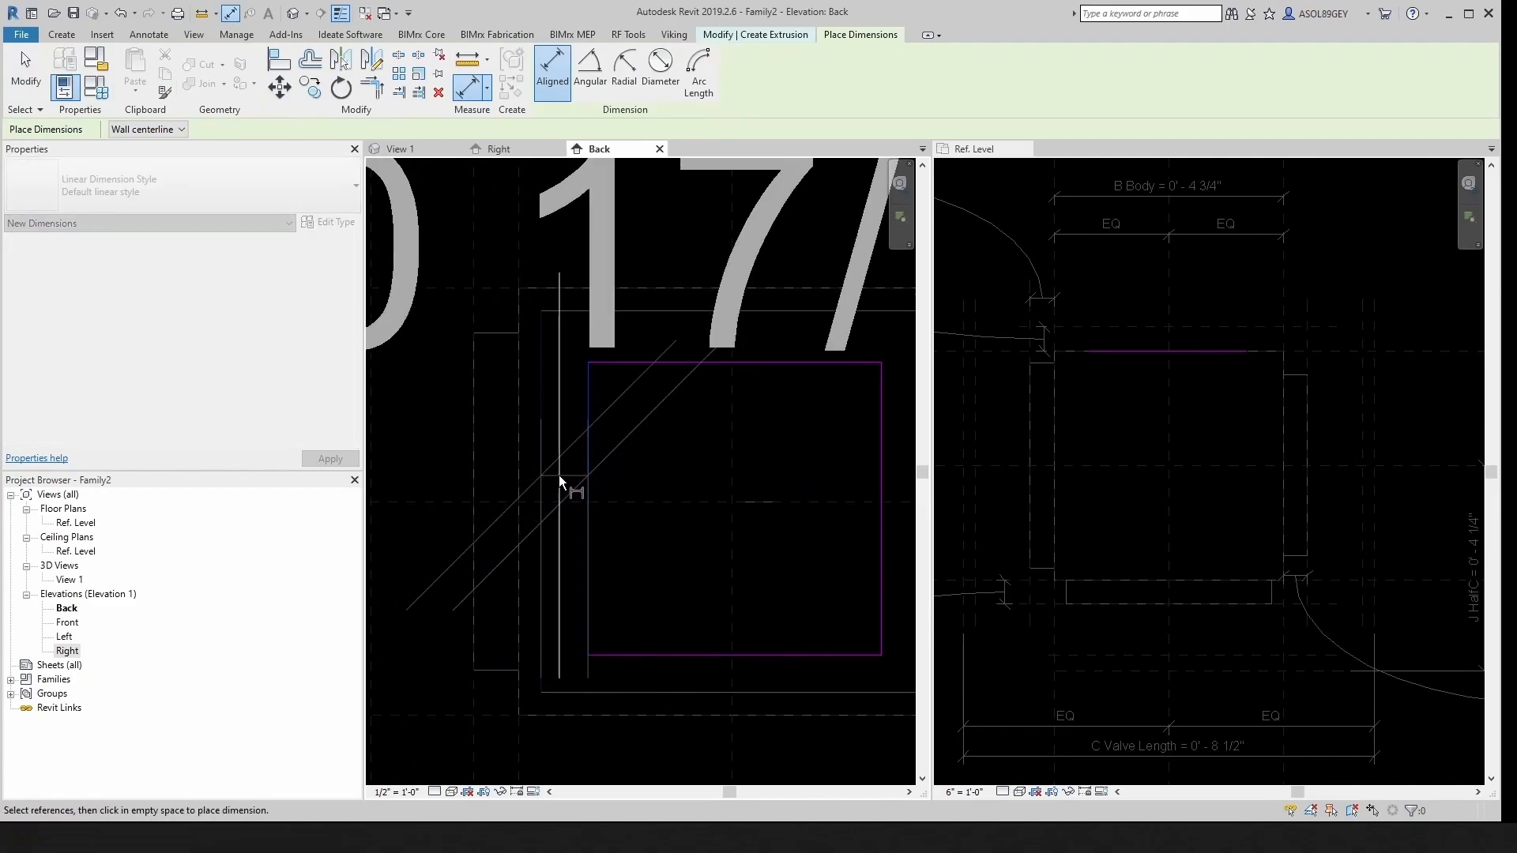
left_click(561, 475)
scroll(576, 538, "down", 1)
left_click(397, 792)
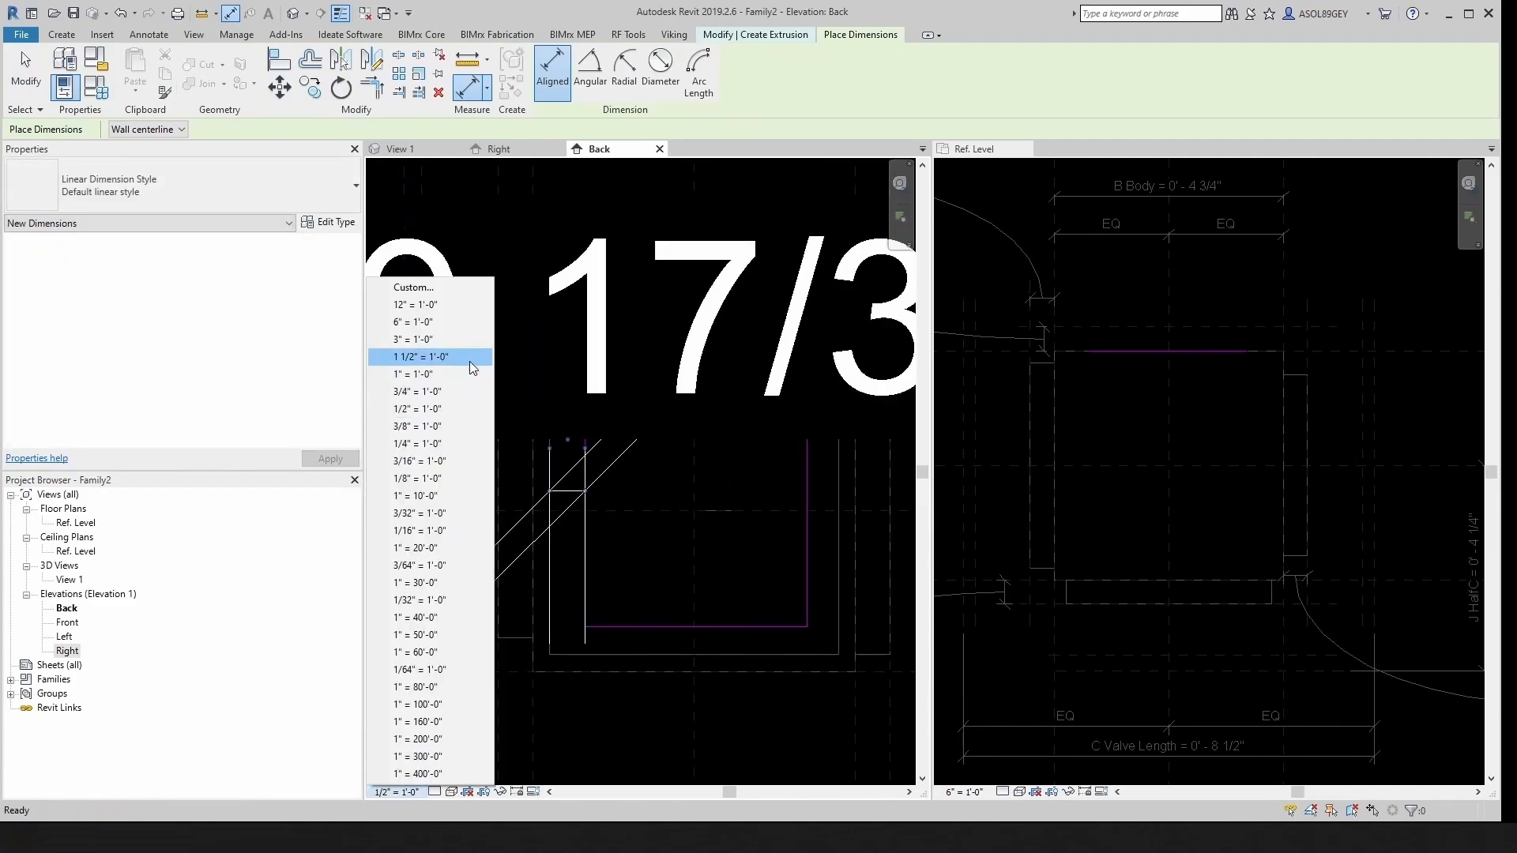
left_click(426, 323)
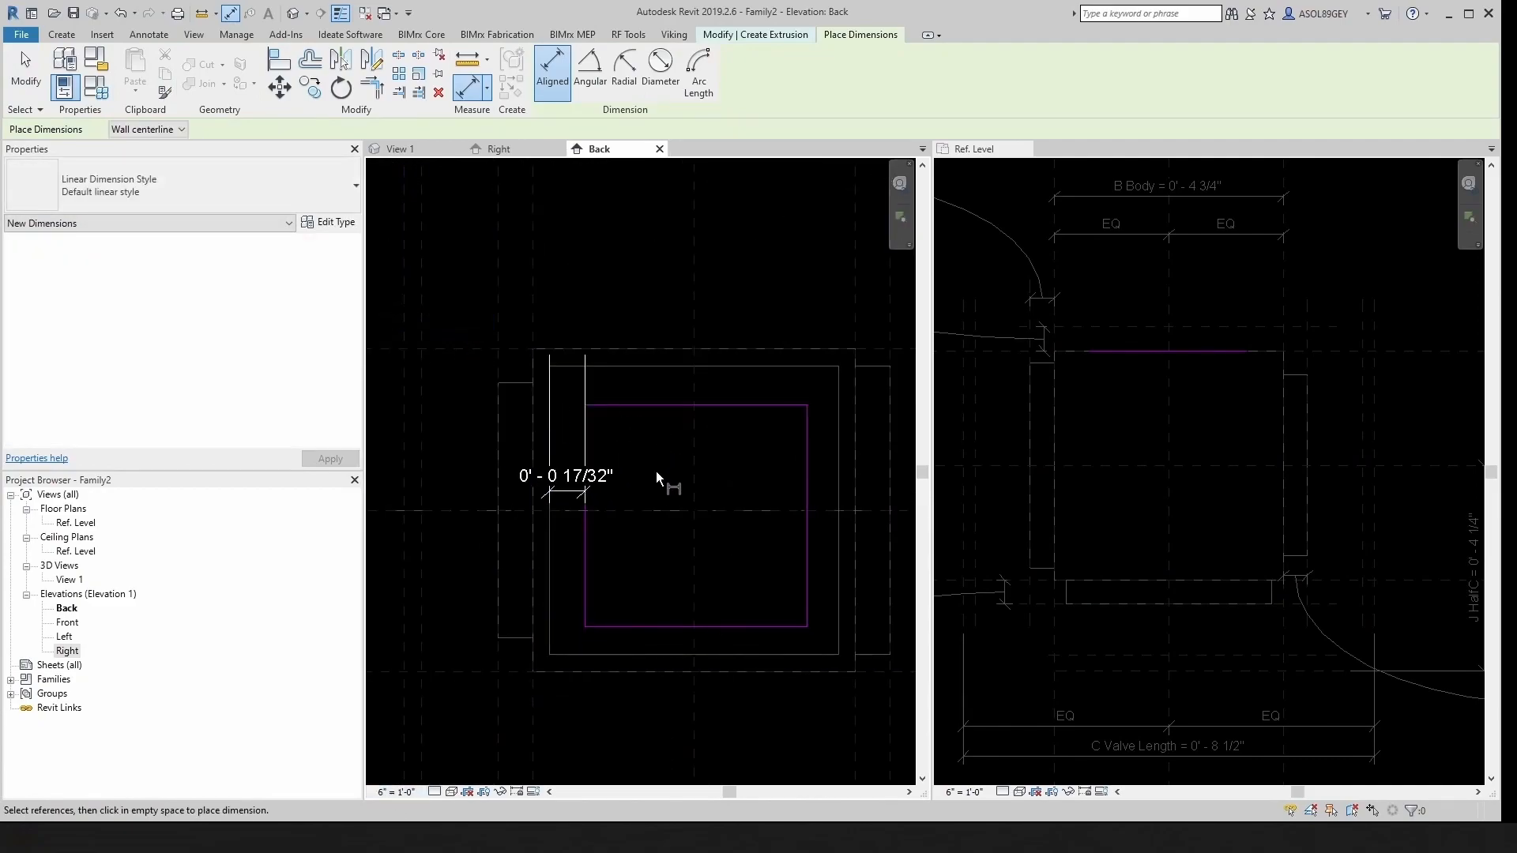
Step: Add aligned dimensions from the sketch's upper, right and lower edges to the matching edges of the surrounding solid outline
left_click(680, 346)
left_click(681, 408)
left_click(680, 387)
scroll(885, 515, "down", 2)
middle_click_drag(885, 515, 771, 480)
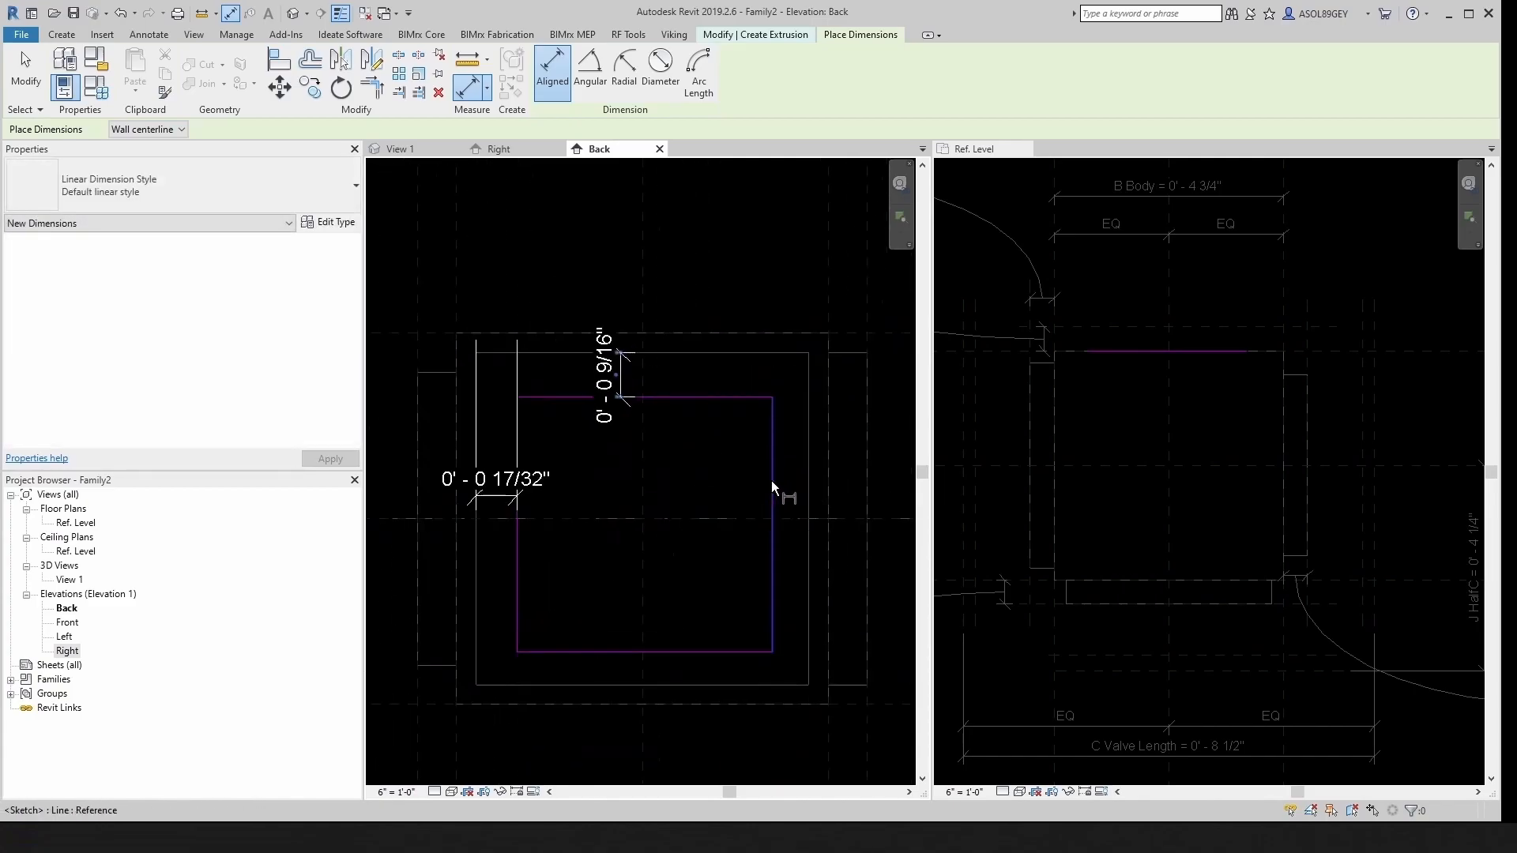
scroll(771, 479, "up", 1)
left_click(812, 482)
left_click(779, 486)
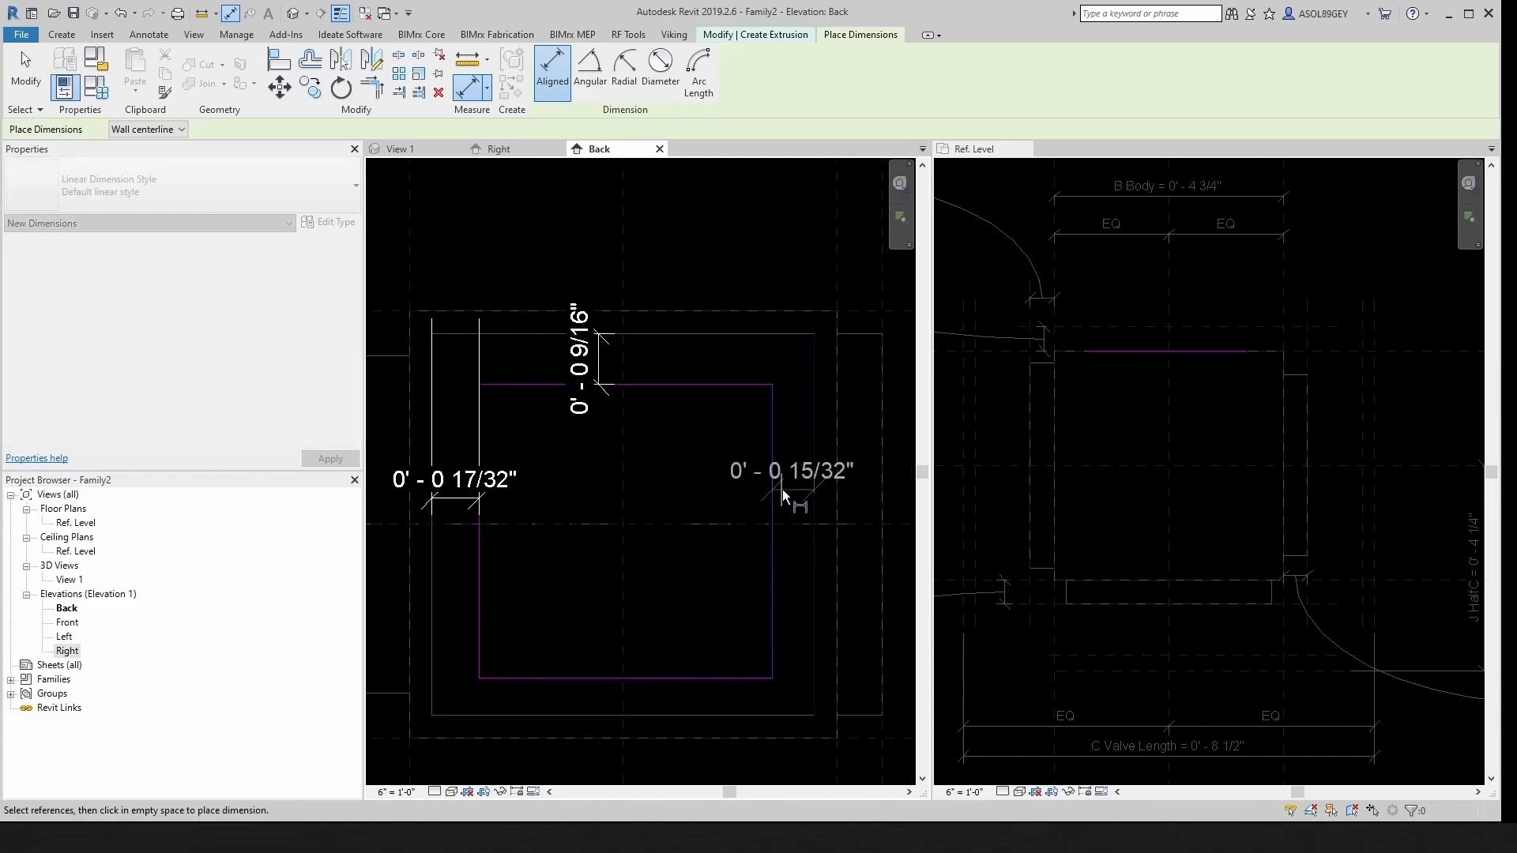
left_click(772, 510)
left_click(713, 715)
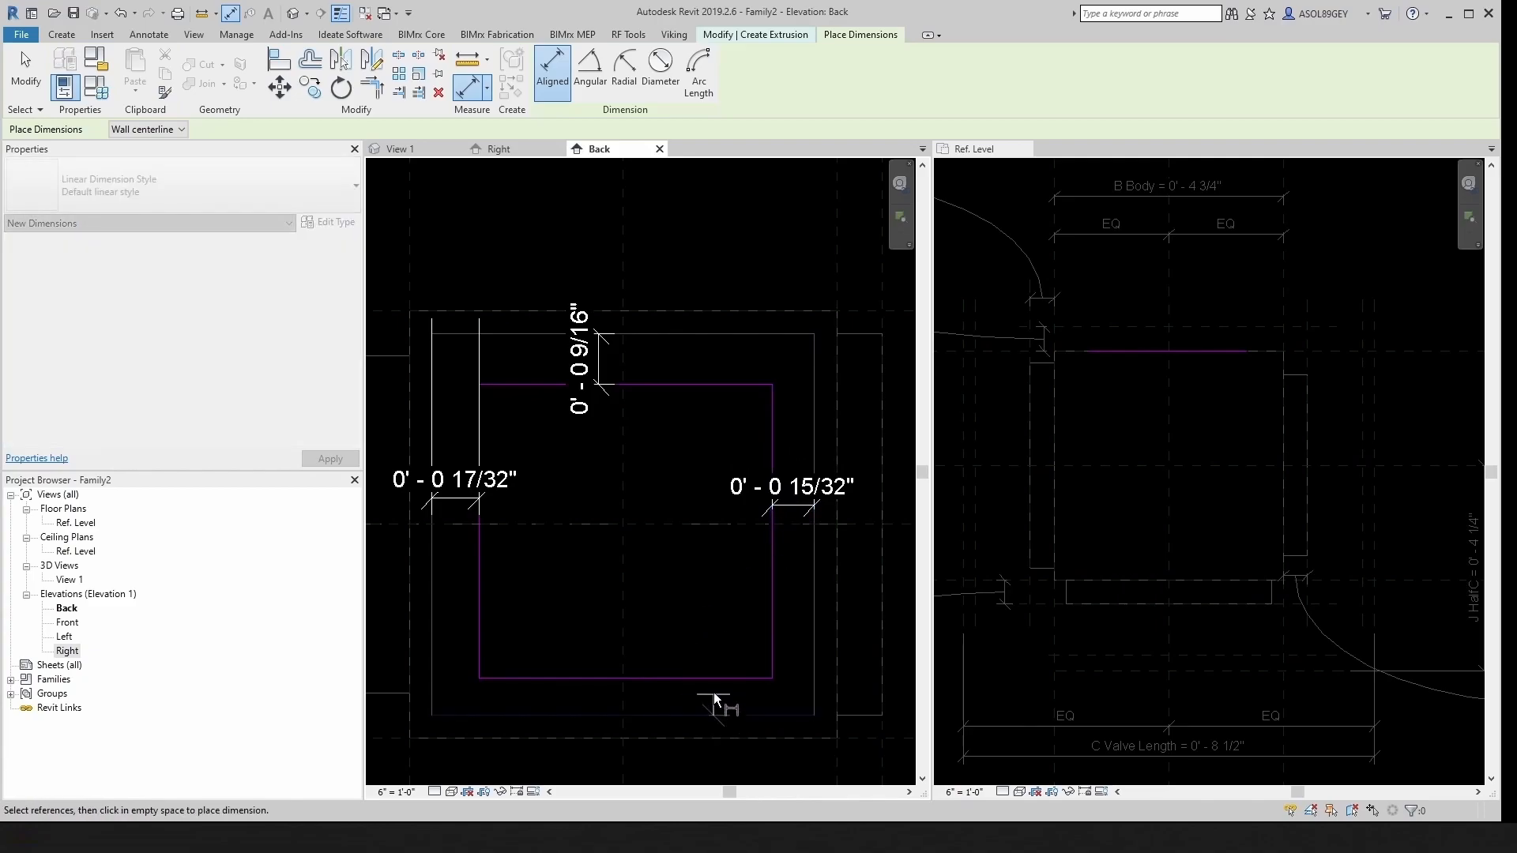
left_click(716, 679)
left_click(718, 699)
key("Escape")
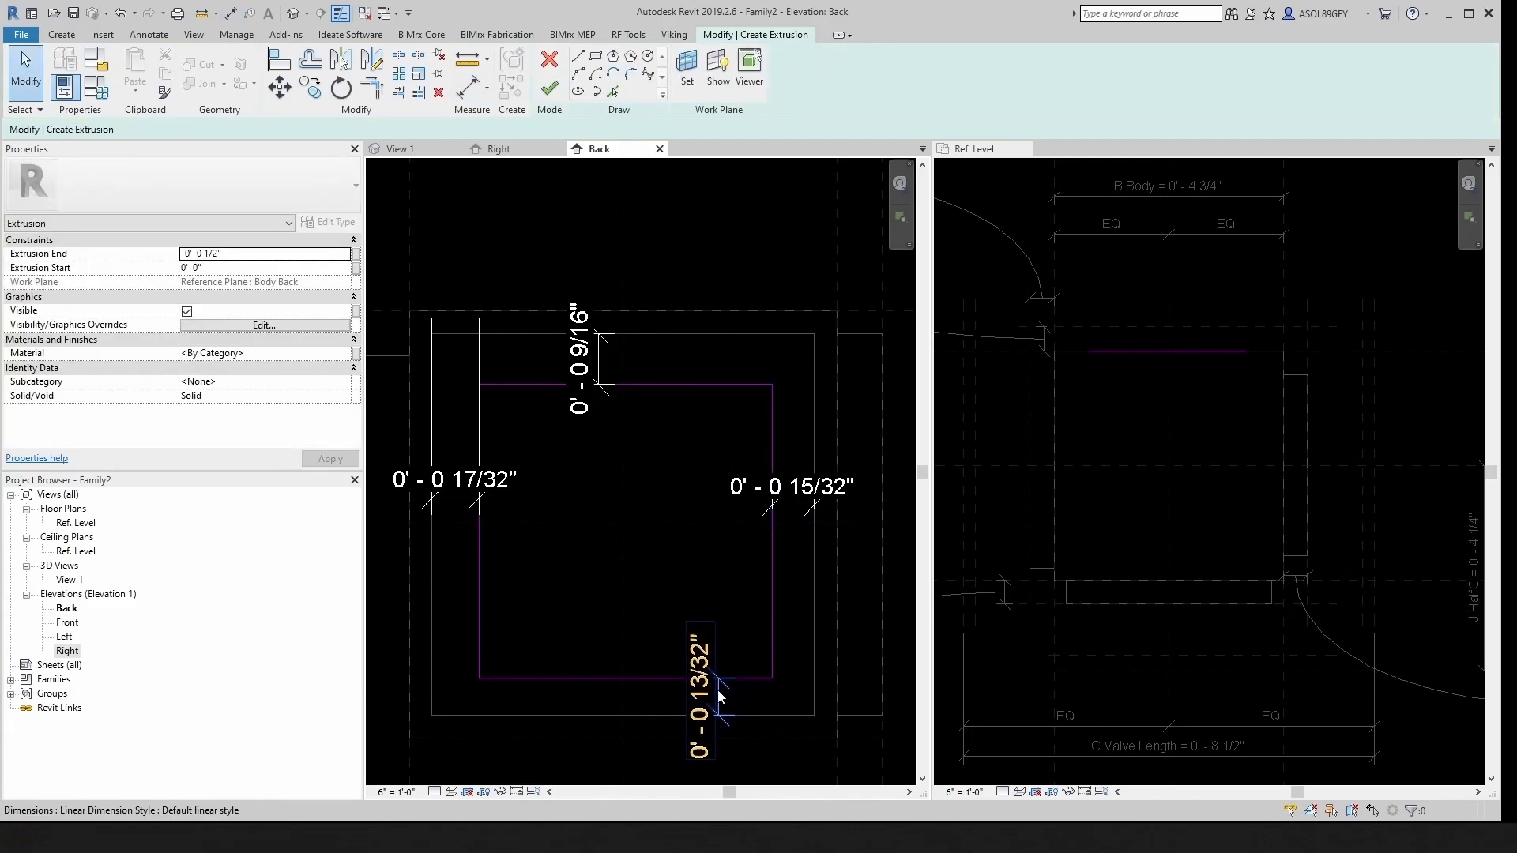
Step: Label all four sketch offset dimensions with the Cap Offset parameter and finish the back cap extrusion
left_click(717, 696)
left_click(796, 507, "ctrl")
left_click(602, 356, "ctrl")
left_click(451, 496, "ctrl")
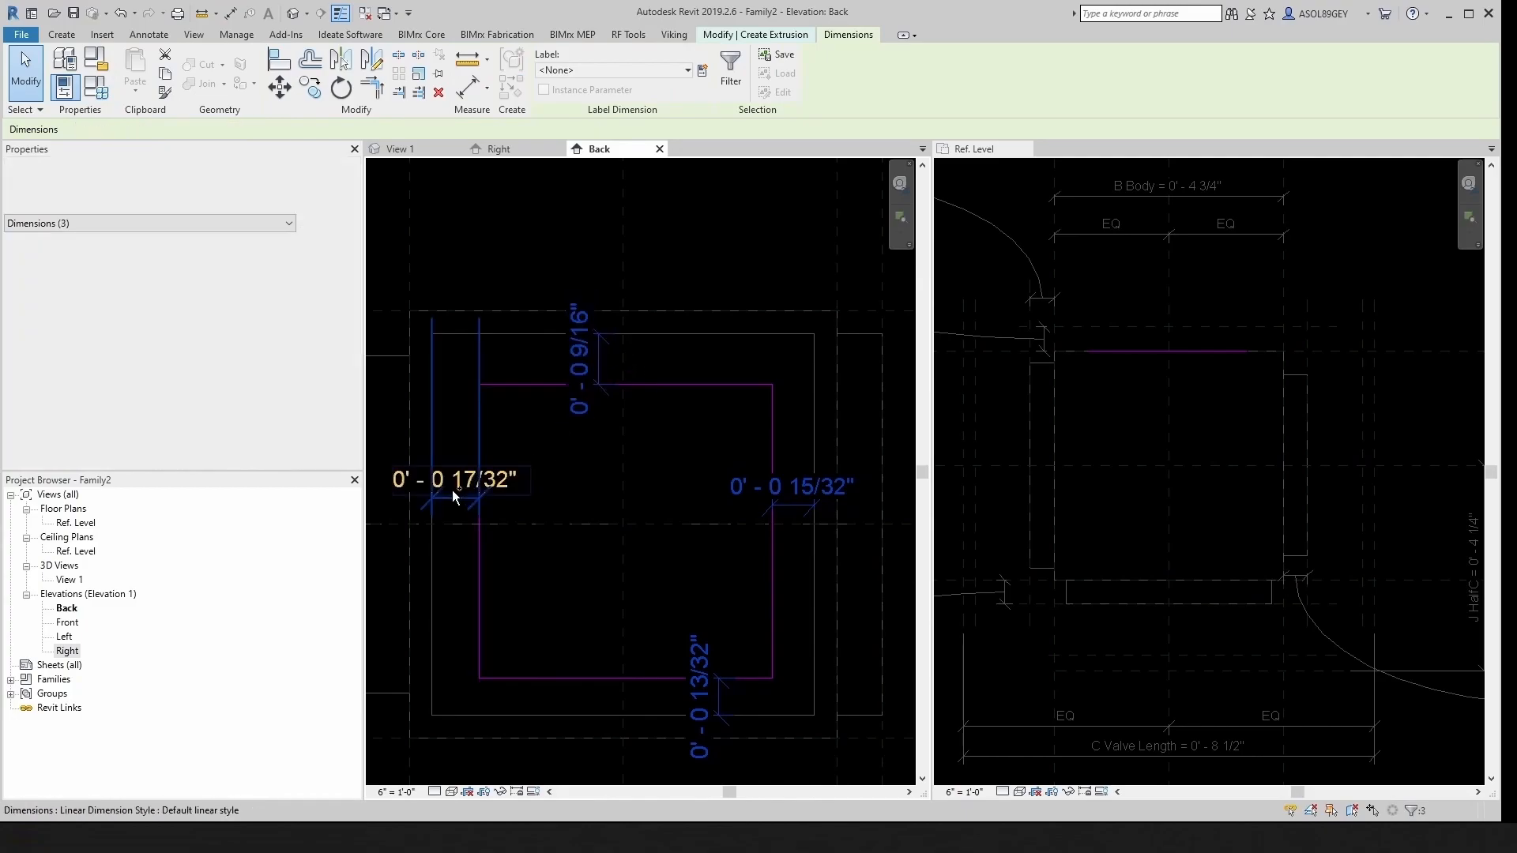
left_click(672, 70)
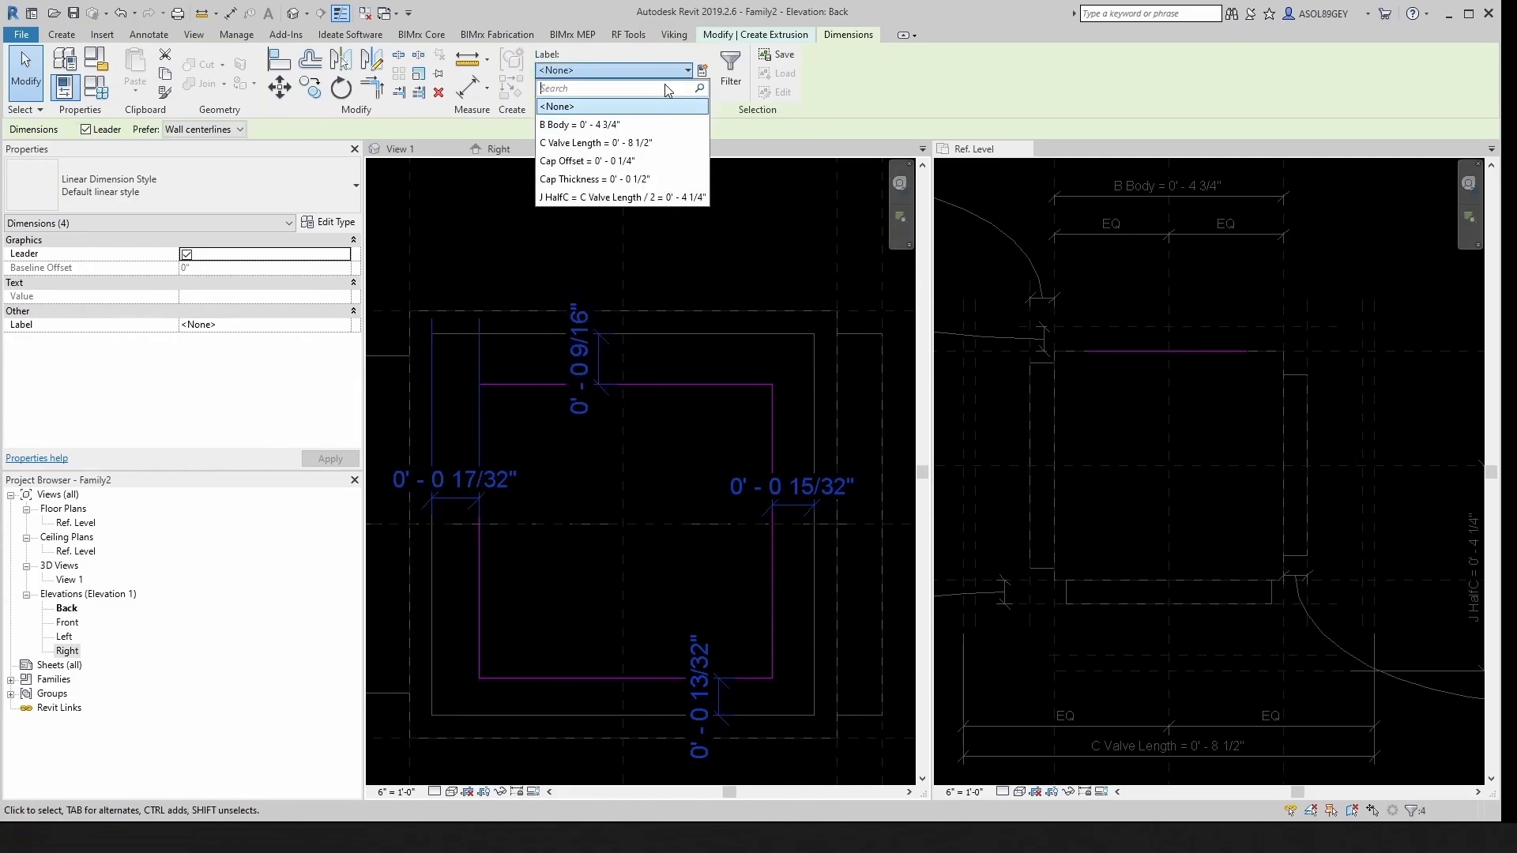
left_click(635, 161)
left_click(504, 459)
scroll(504, 458, "down", 2)
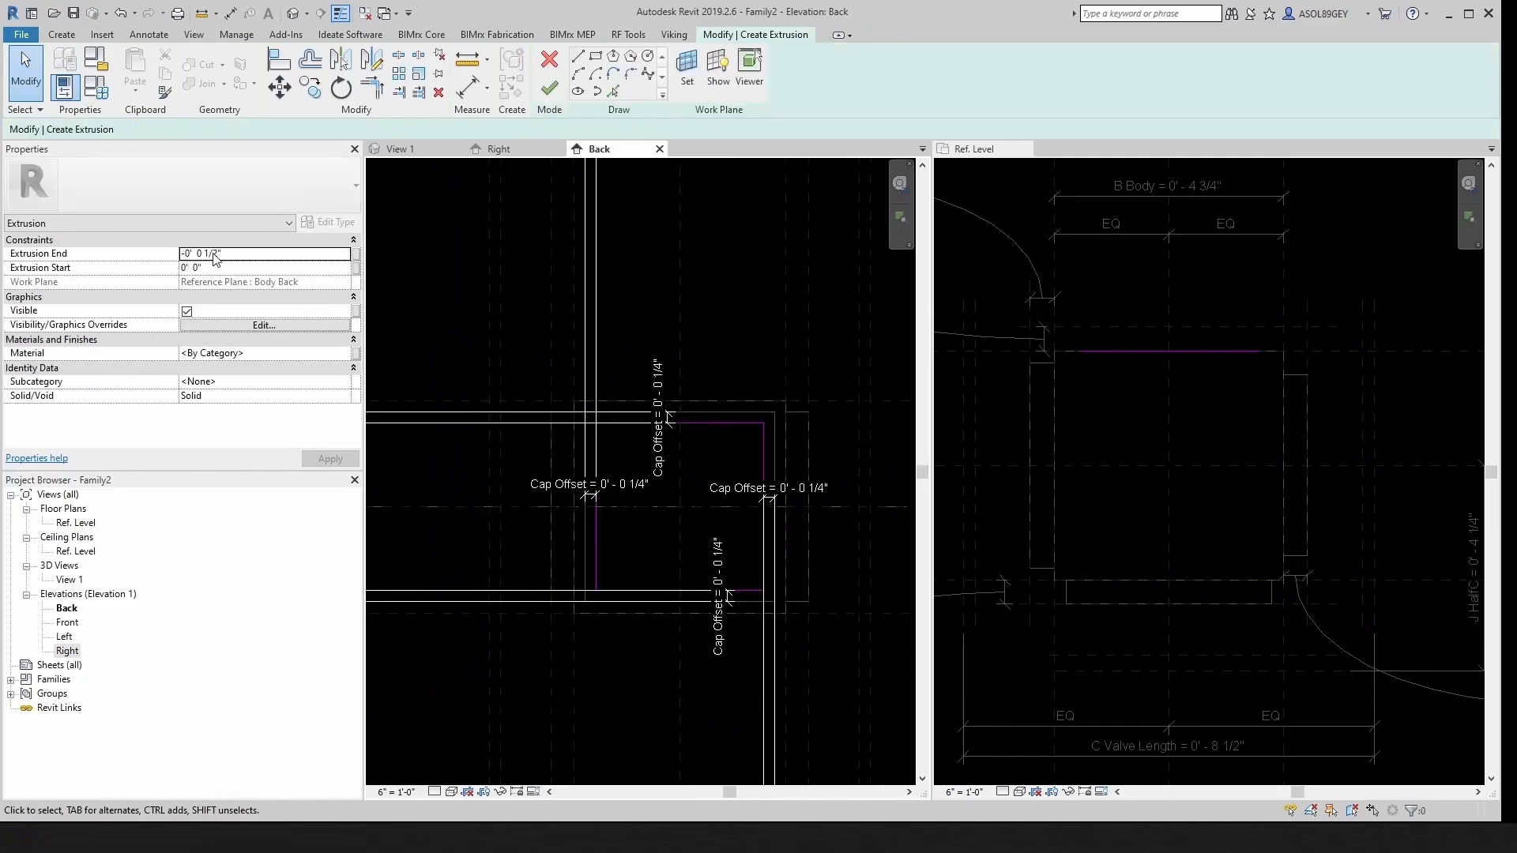
left_click(548, 89)
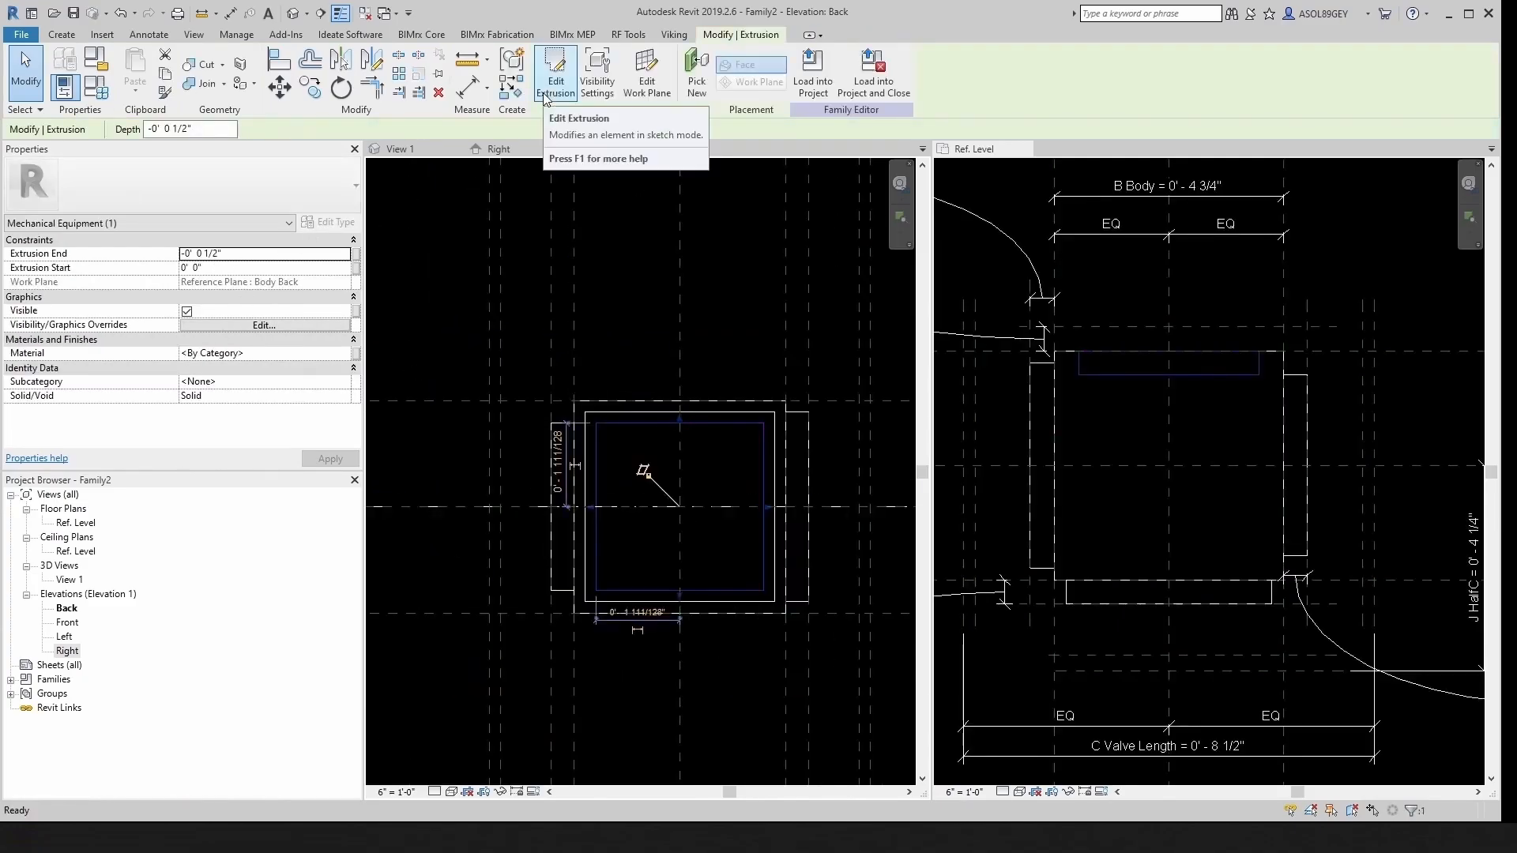
Step: Edit the back cap extrusion's end value so the cap projects outward from the Body Back plane
left_click(610, 457)
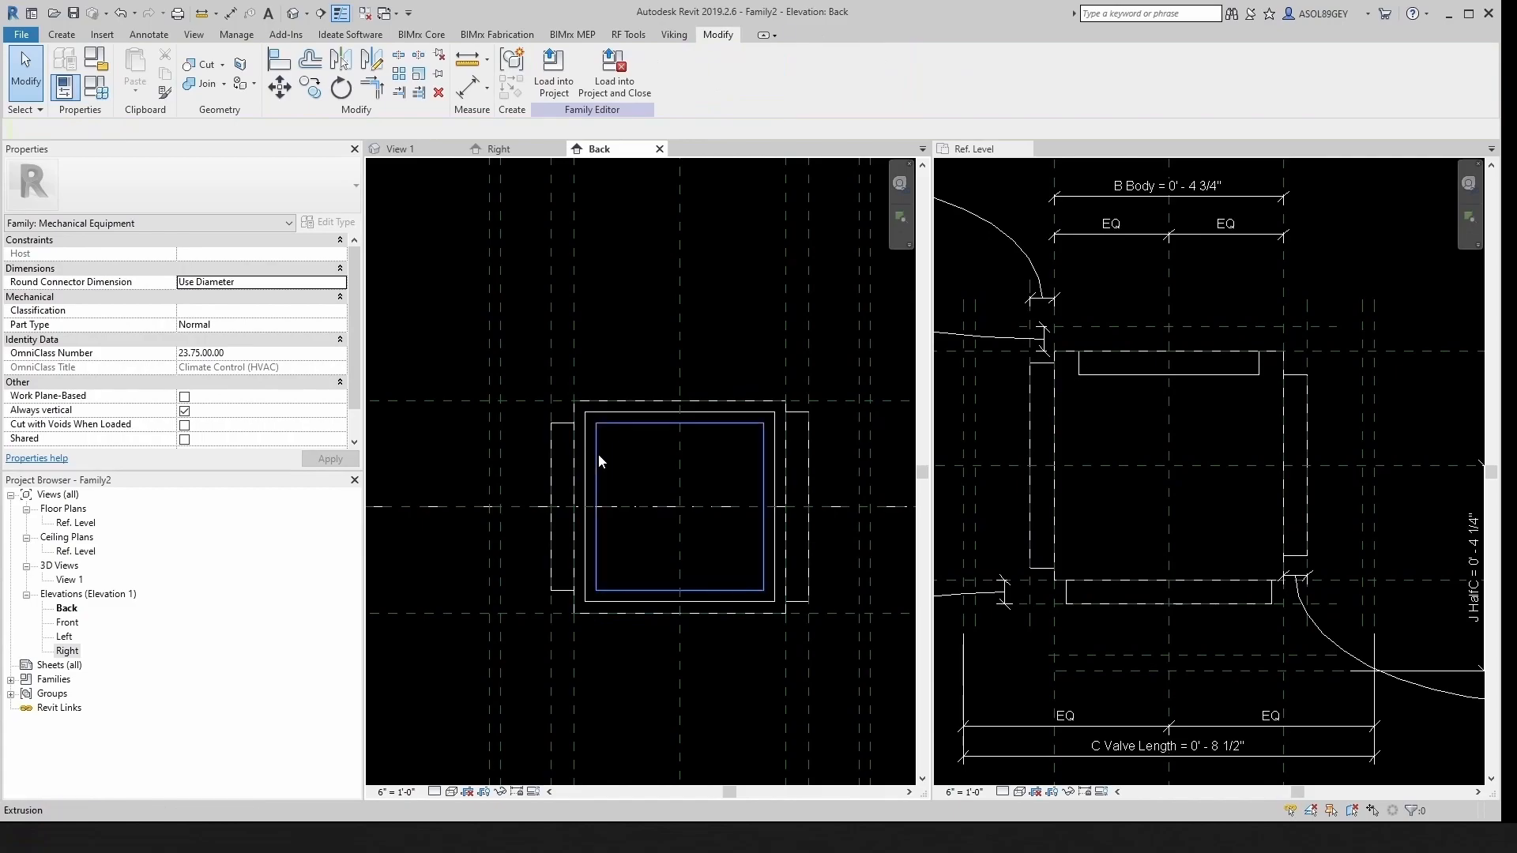
left_click(599, 456)
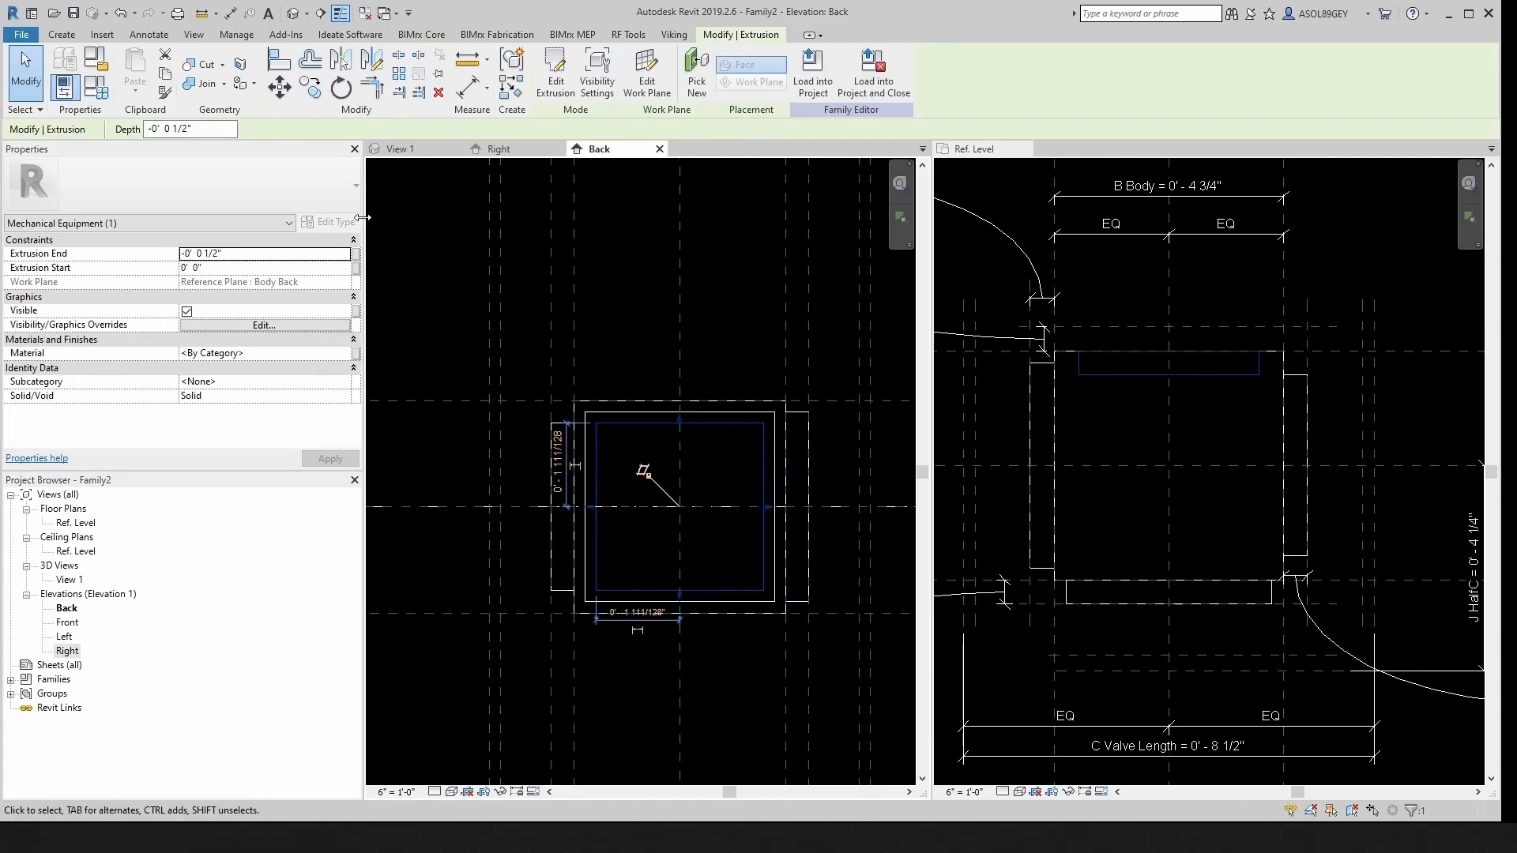
left_click(555, 73)
left_click(185, 252)
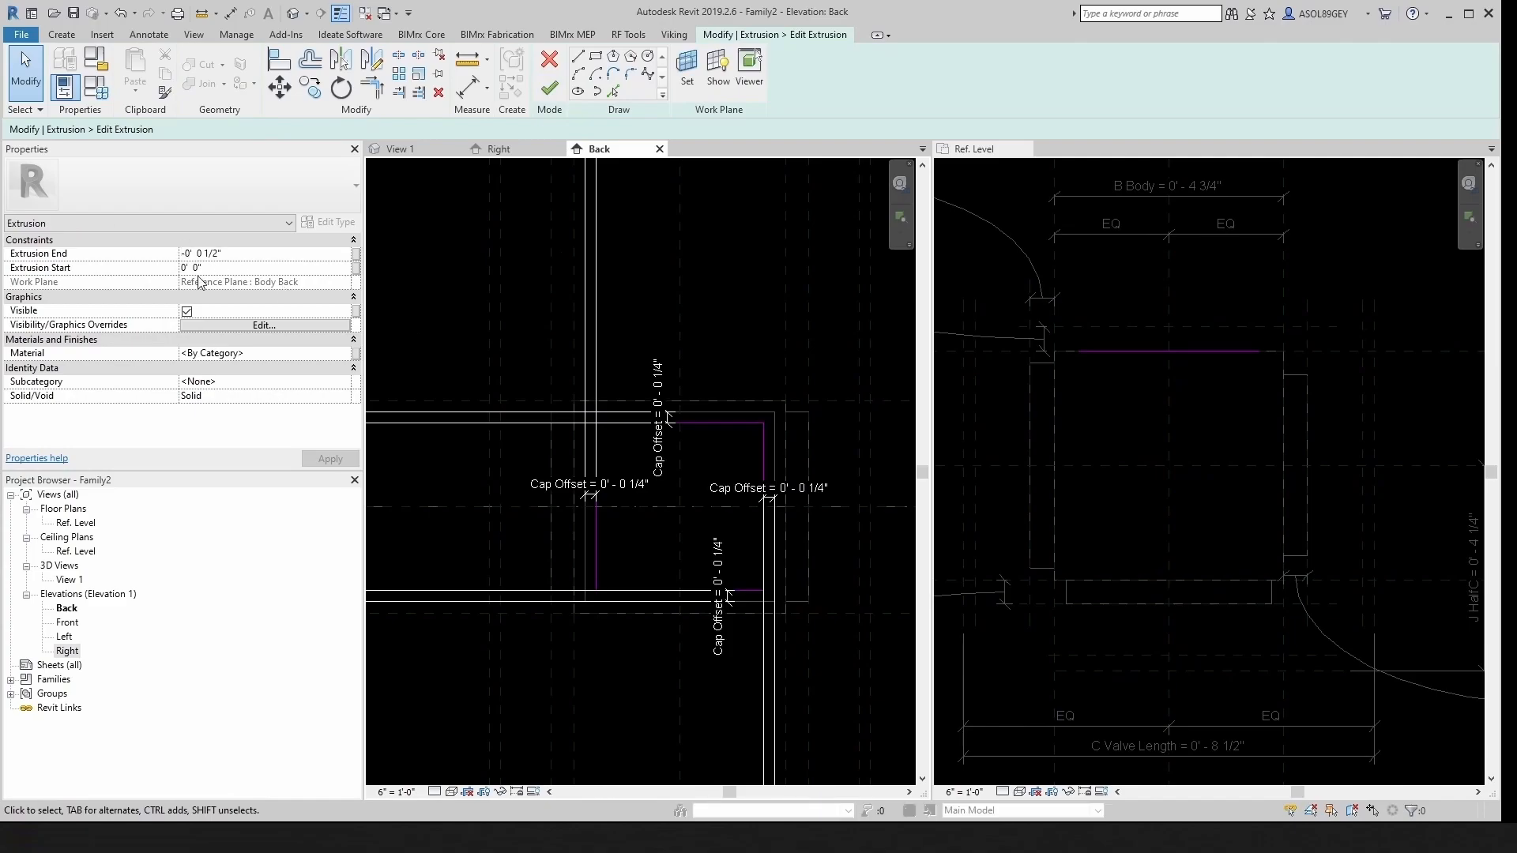
left_click(550, 88)
left_click(1098, 435)
scroll(1177, 324, "up", 2)
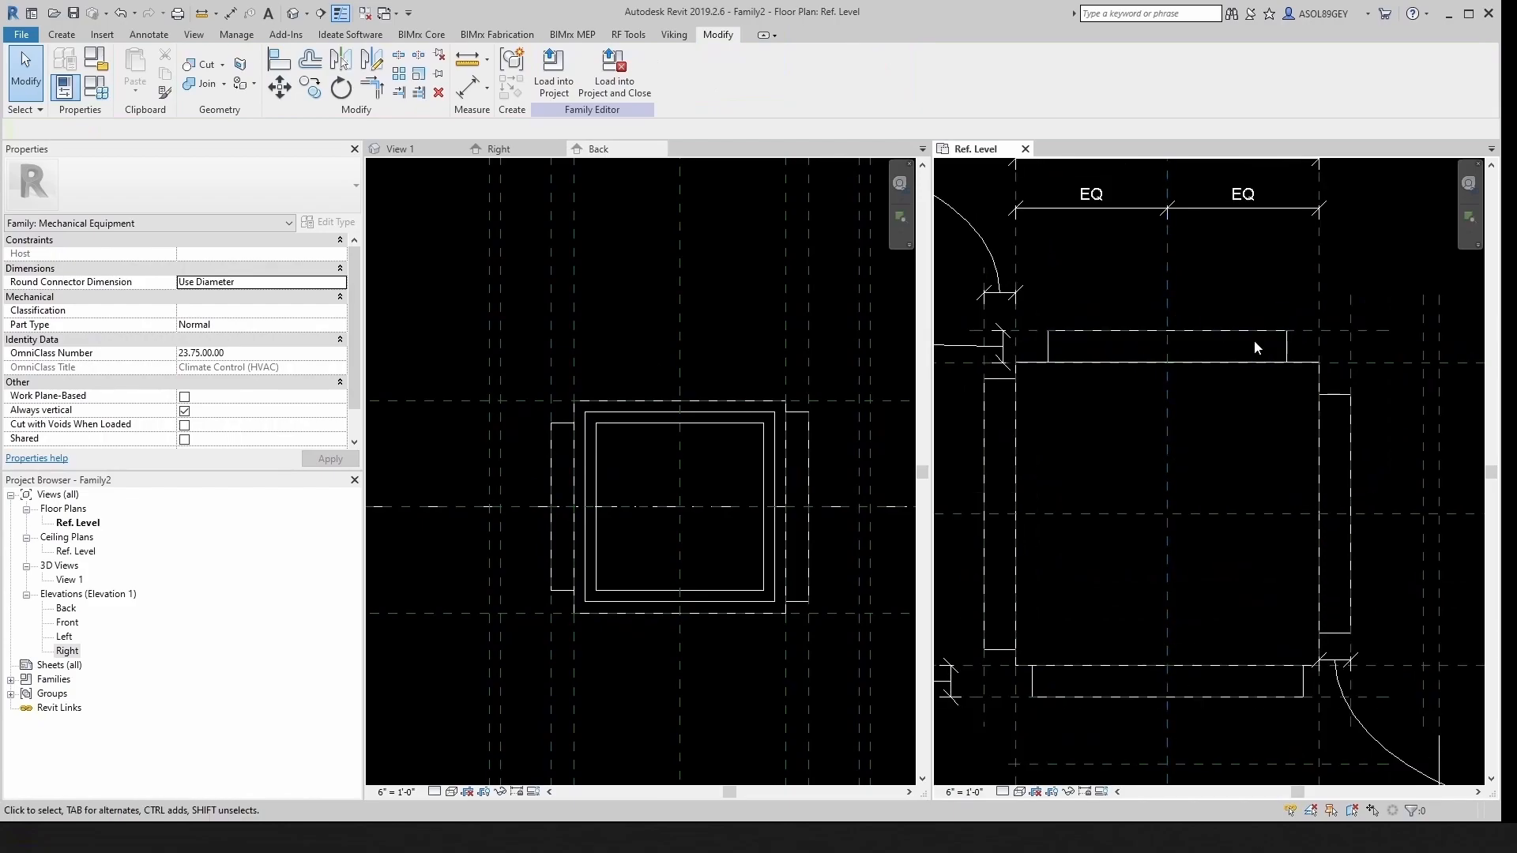
Step: Pull the back cap's outer face outward in the Ref. Level plan, then align it to the Cap Back reference plane
left_click(1186, 328)
left_click_drag(1172, 326, 1173, 278)
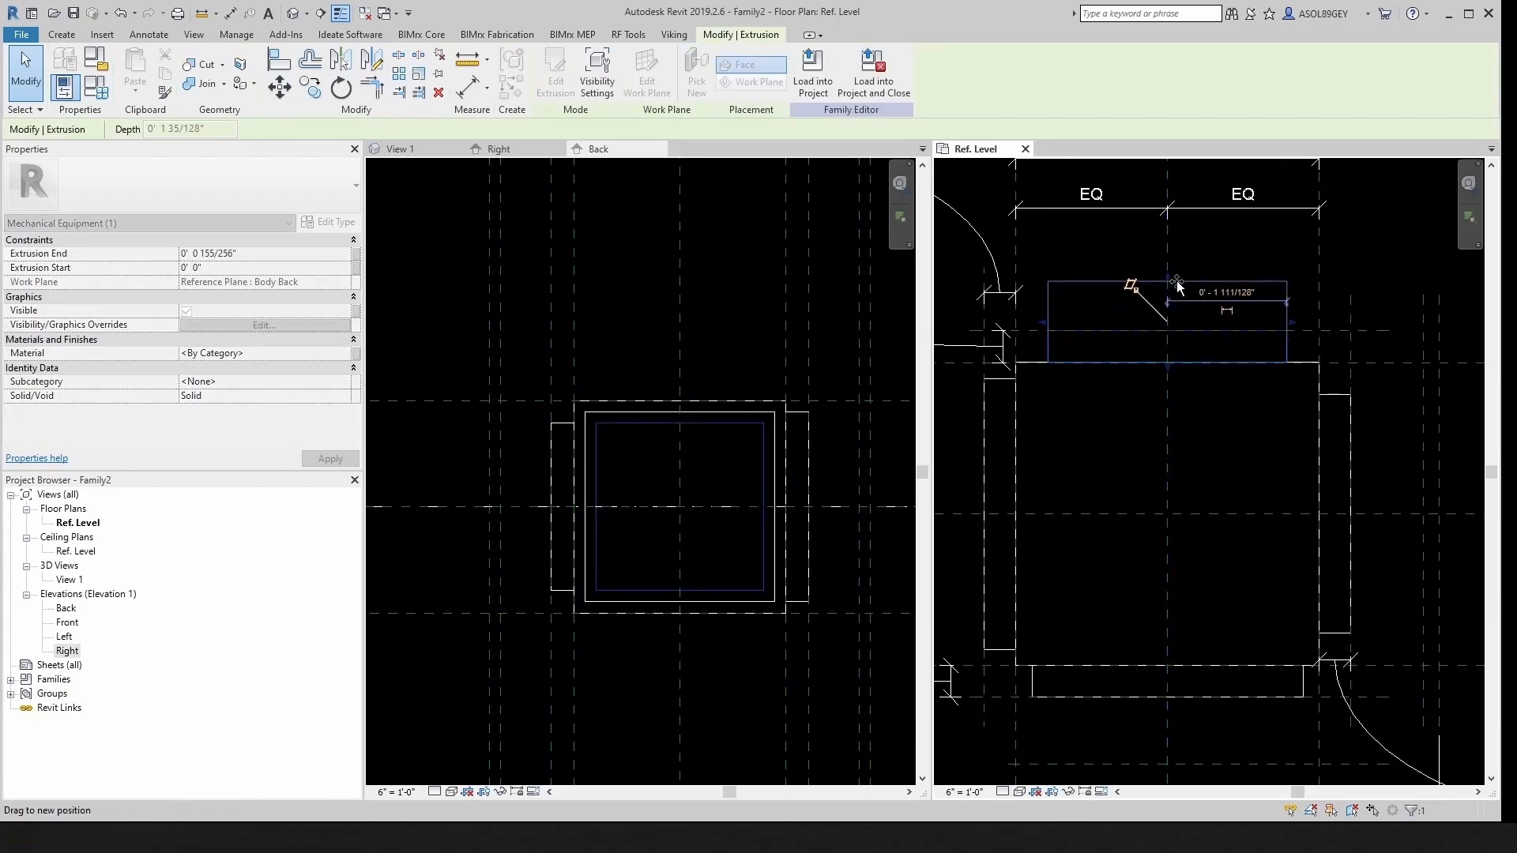
key("Escape")
key("l")
scroll(1190, 351, "up", 1)
left_click(1197, 329)
left_click(1224, 273)
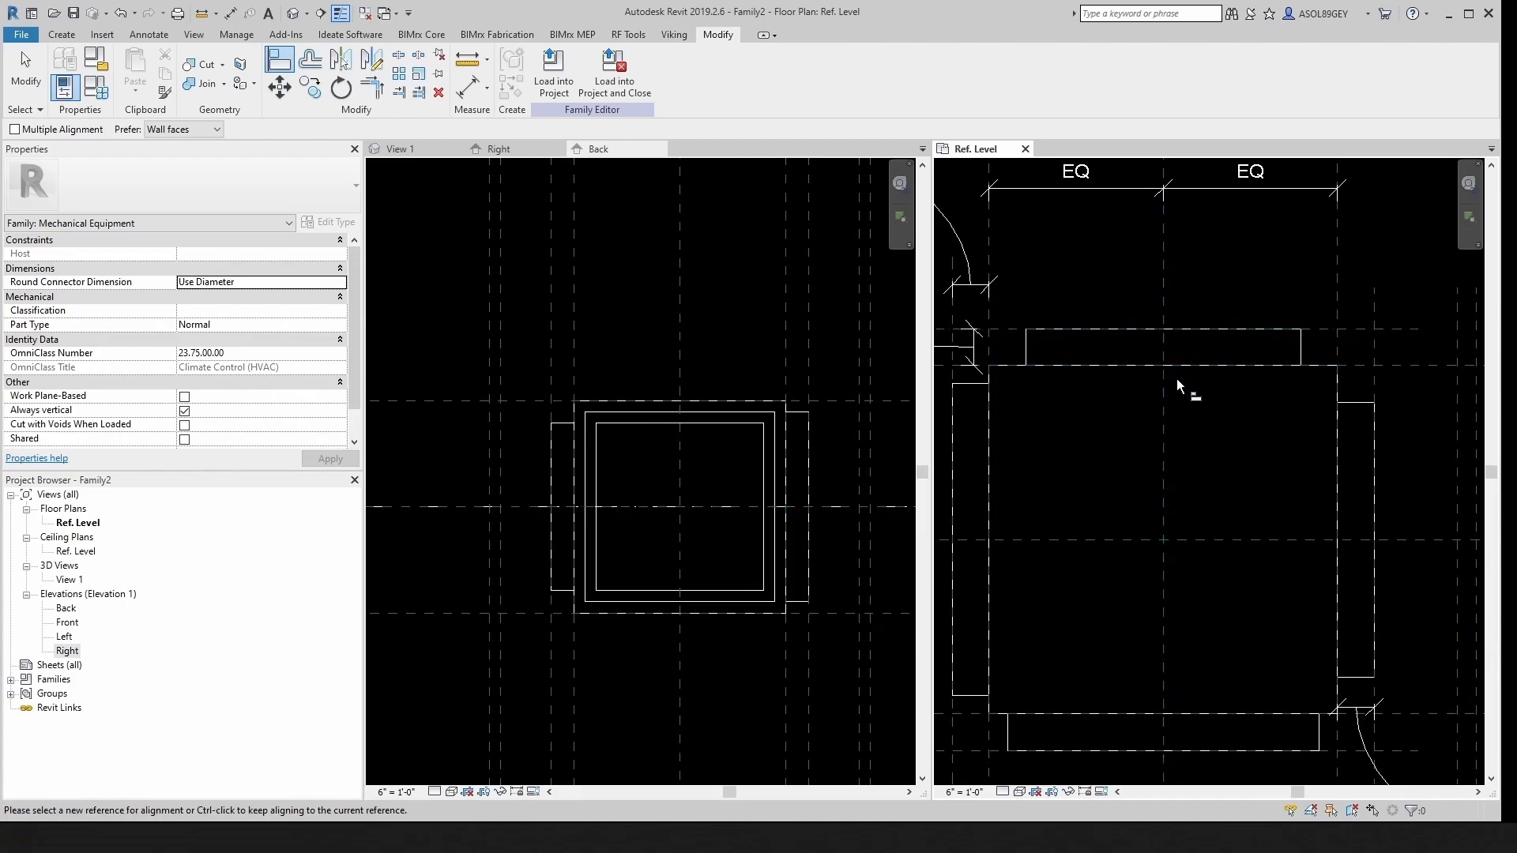
key("Escape")
scroll(1177, 378, "down", 4)
middle_click_drag(1177, 383, 1197, 420)
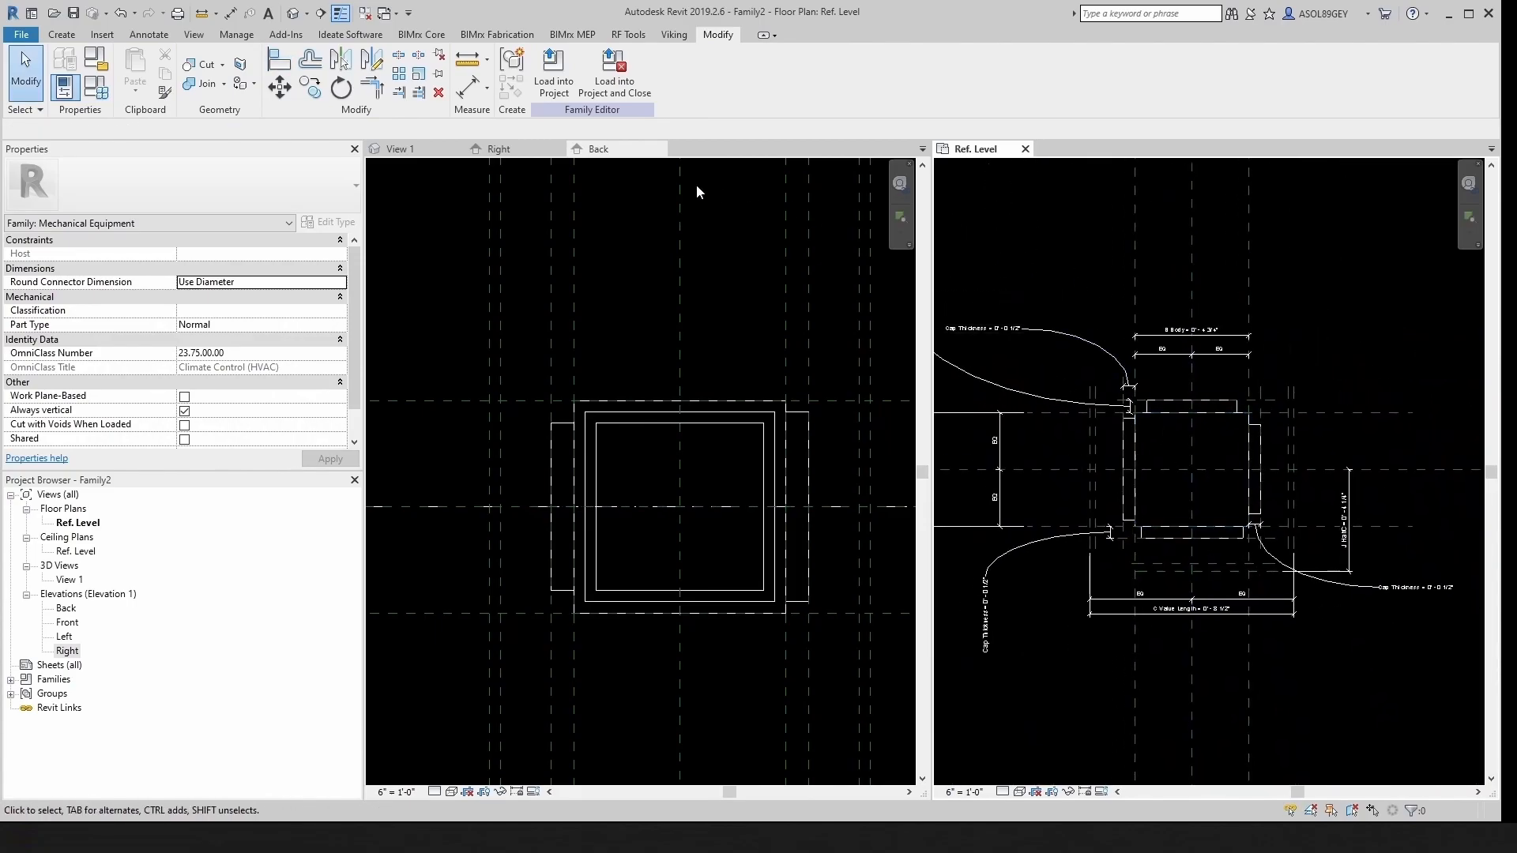
Step: Close the Back and Right elevations and show the 3D View 1 in Shaded style to inspect the end caps
left_click(659, 150)
left_click(558, 149)
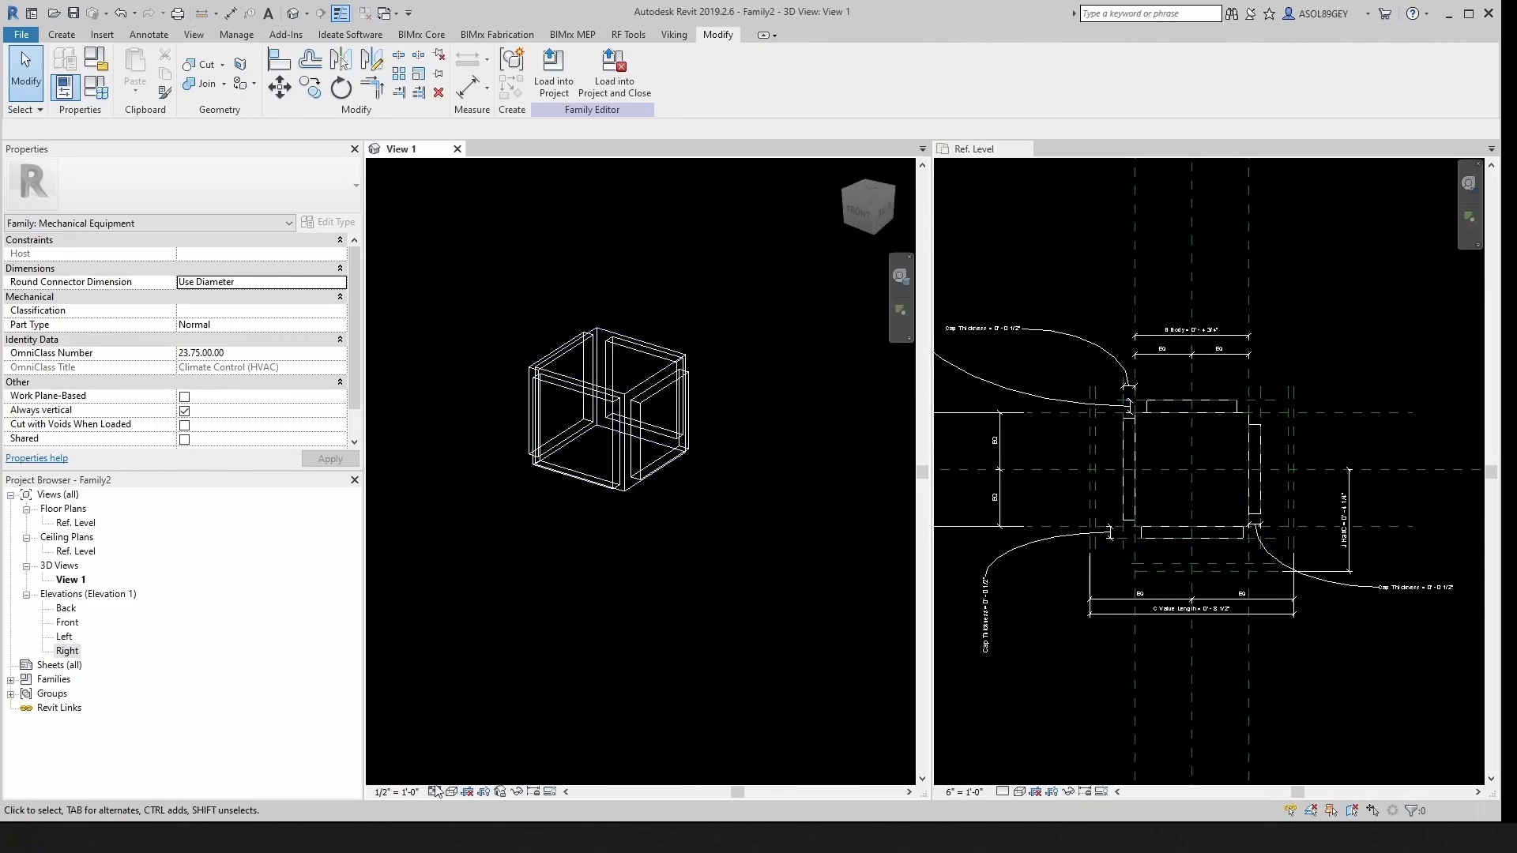
left_click(433, 792)
left_click(452, 791)
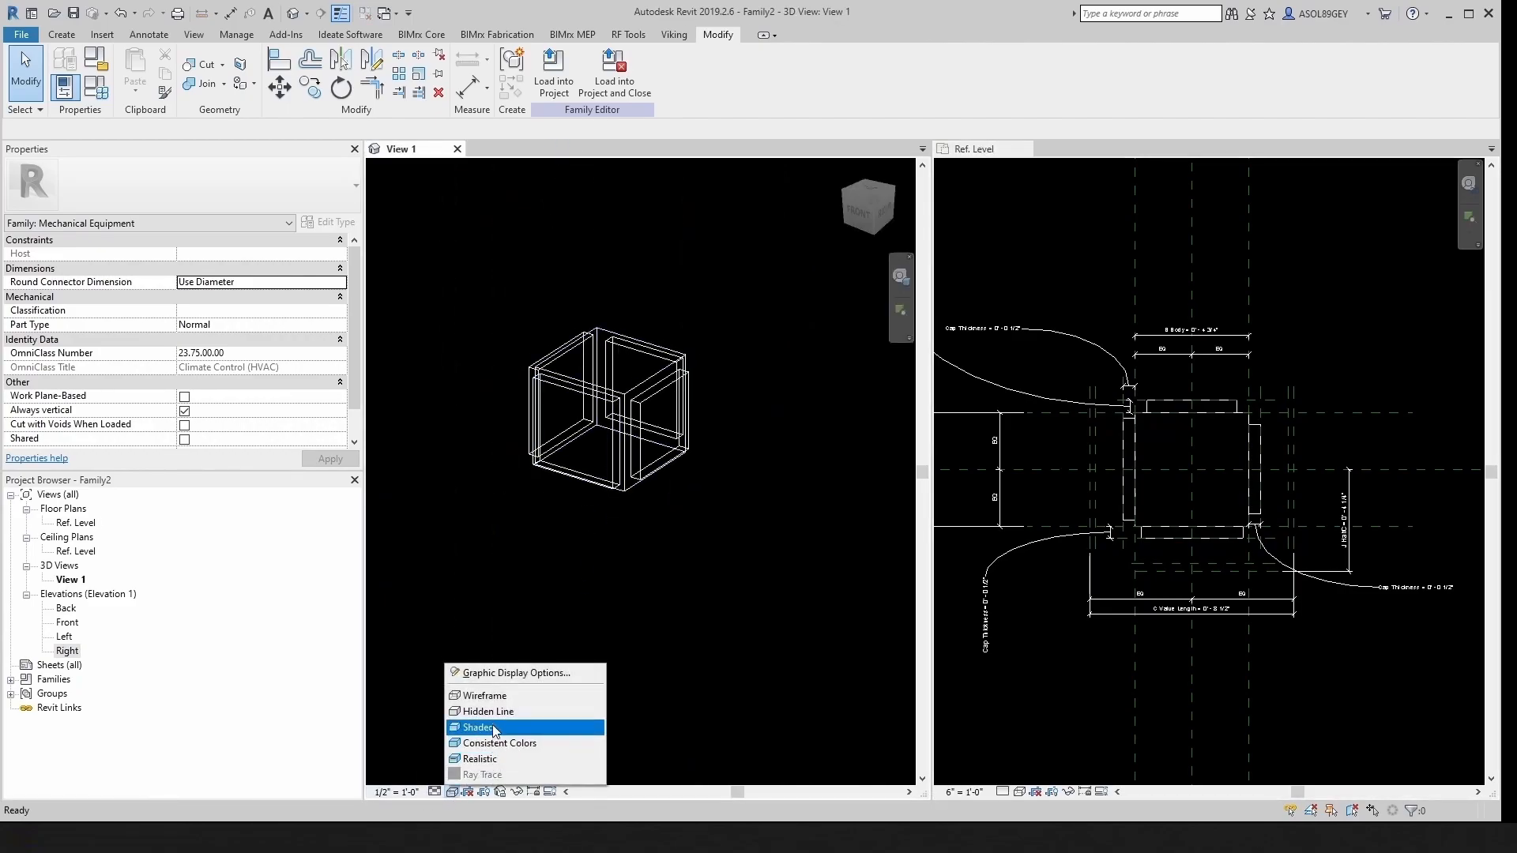
left_click(484, 727)
mouse_move(543, 596)
middle_mouse_down("shift")
mouse_move(667, 506)
mouse_move(501, 549)
mouse_move(494, 532)
mouse_move(663, 566)
mouse_move(654, 538)
mouse_move(712, 515)
mouse_move(489, 530)
middle_mouse_up("shift")
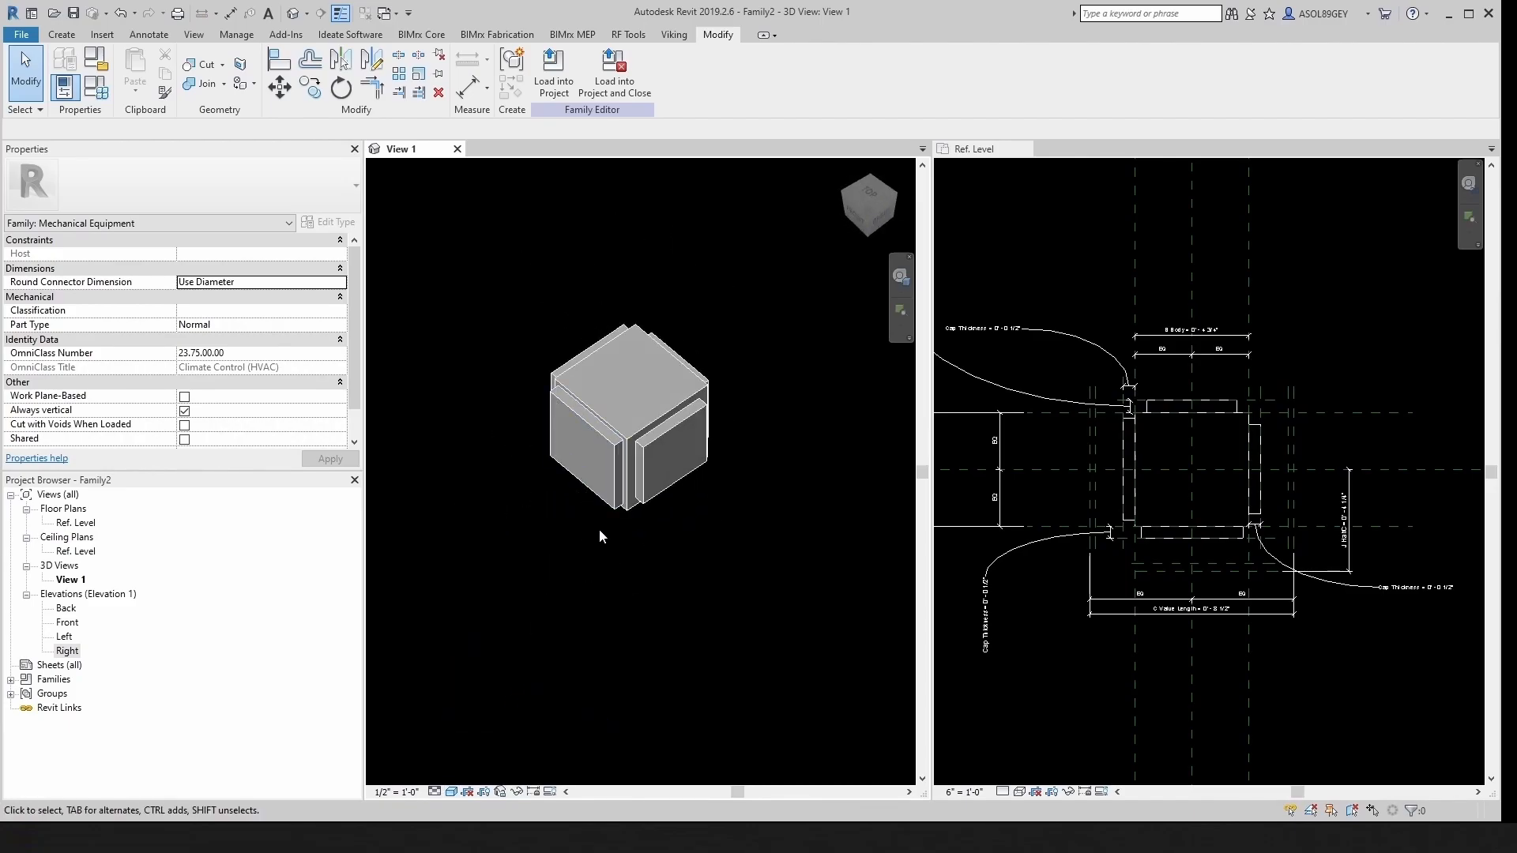
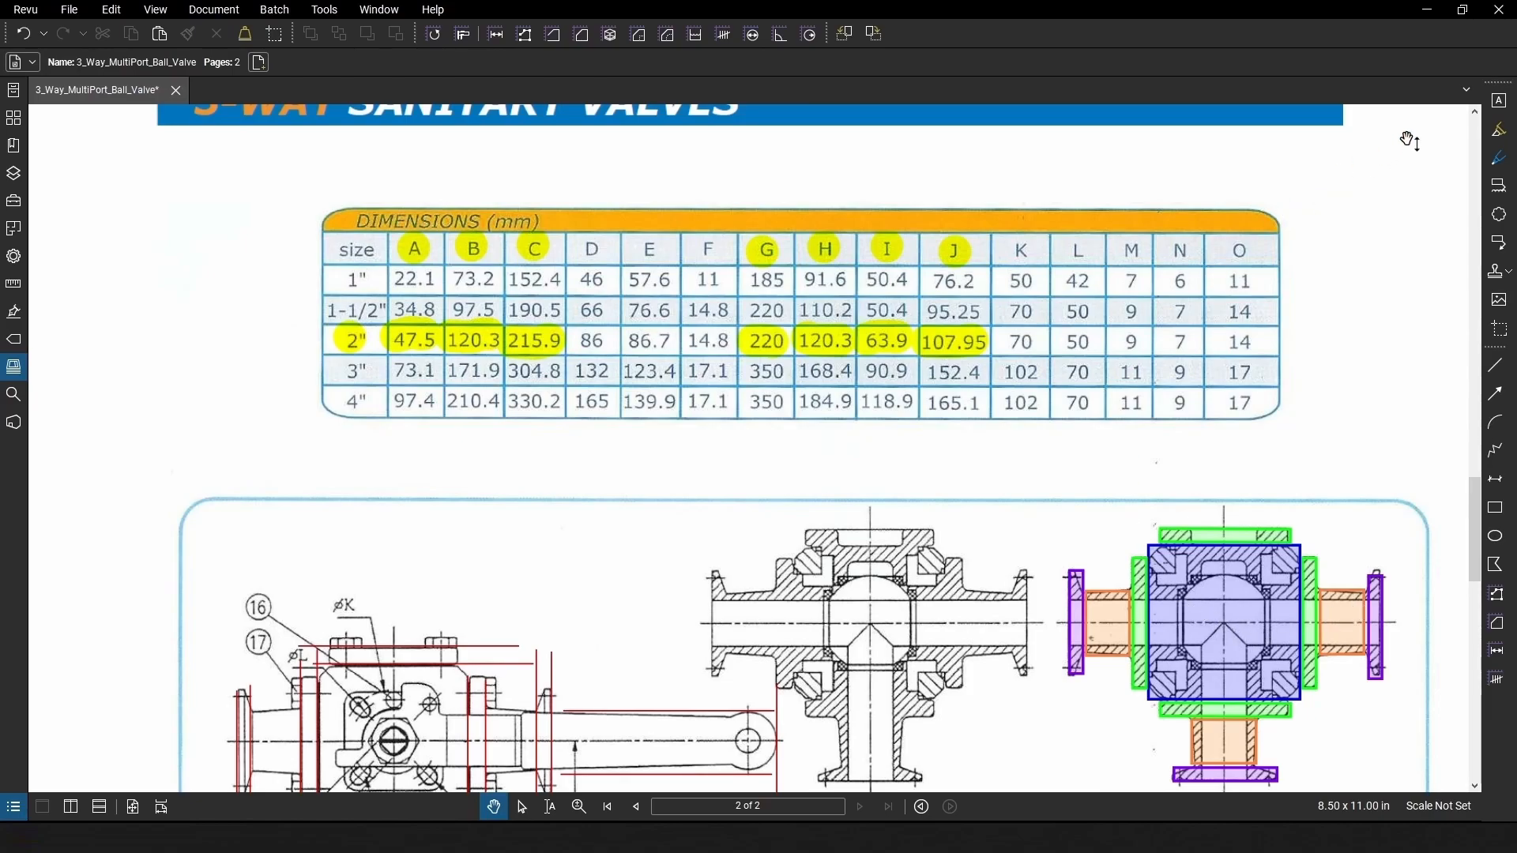
Step: Return from the valve PDF in Revu to Revit and set the 3D View 1 to Wireframe style
left_click(1416, 12)
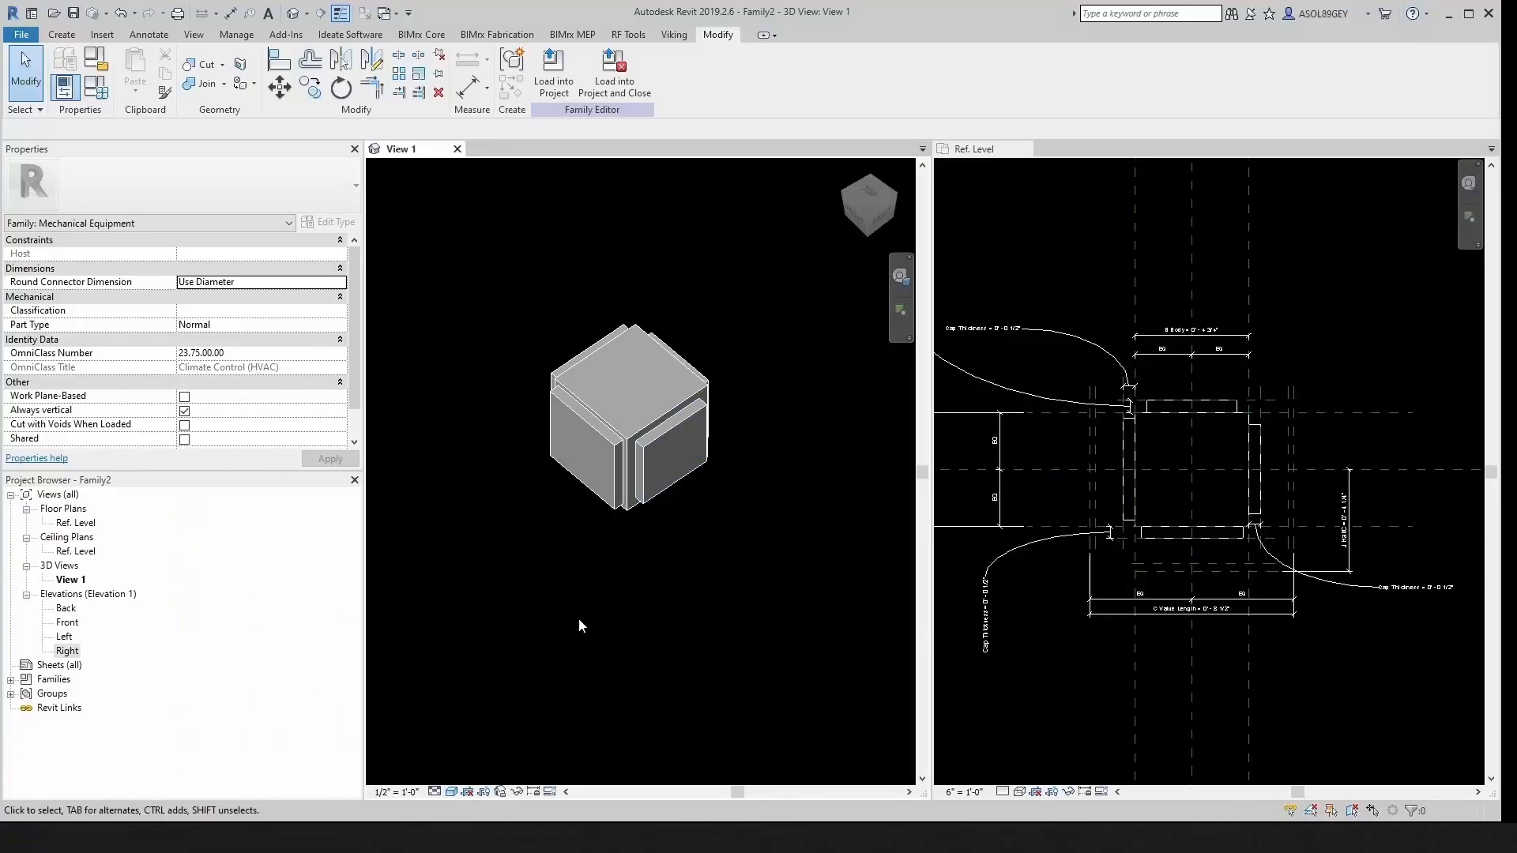
left_click(450, 791)
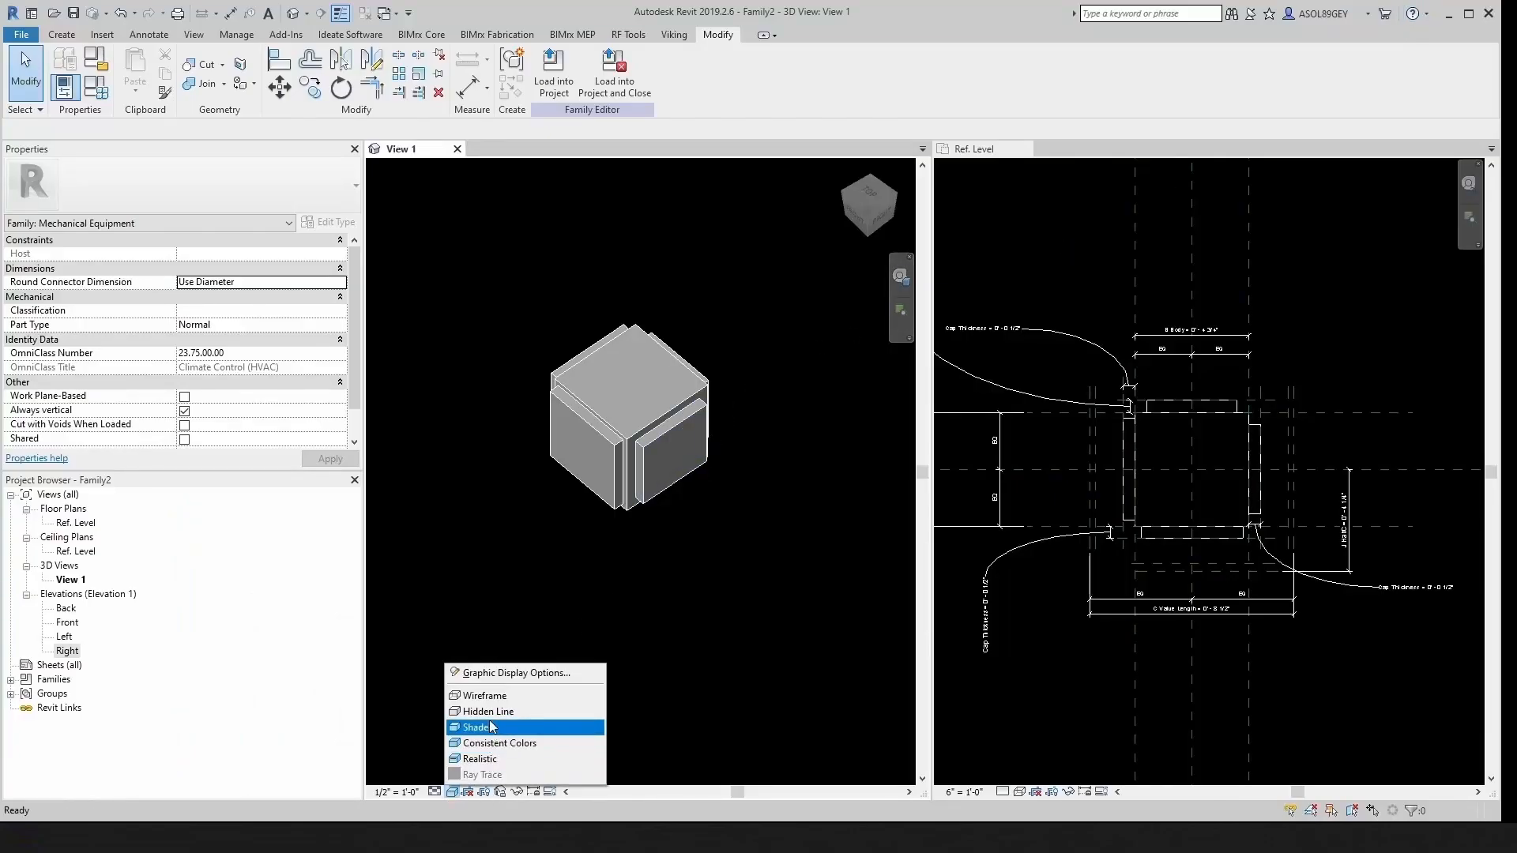
left_click(490, 697)
mouse_move(596, 475)
middle_mouse_down("shift")
mouse_move(643, 484)
mouse_move(618, 476)
middle_mouse_up("shift")
left_click(1090, 495)
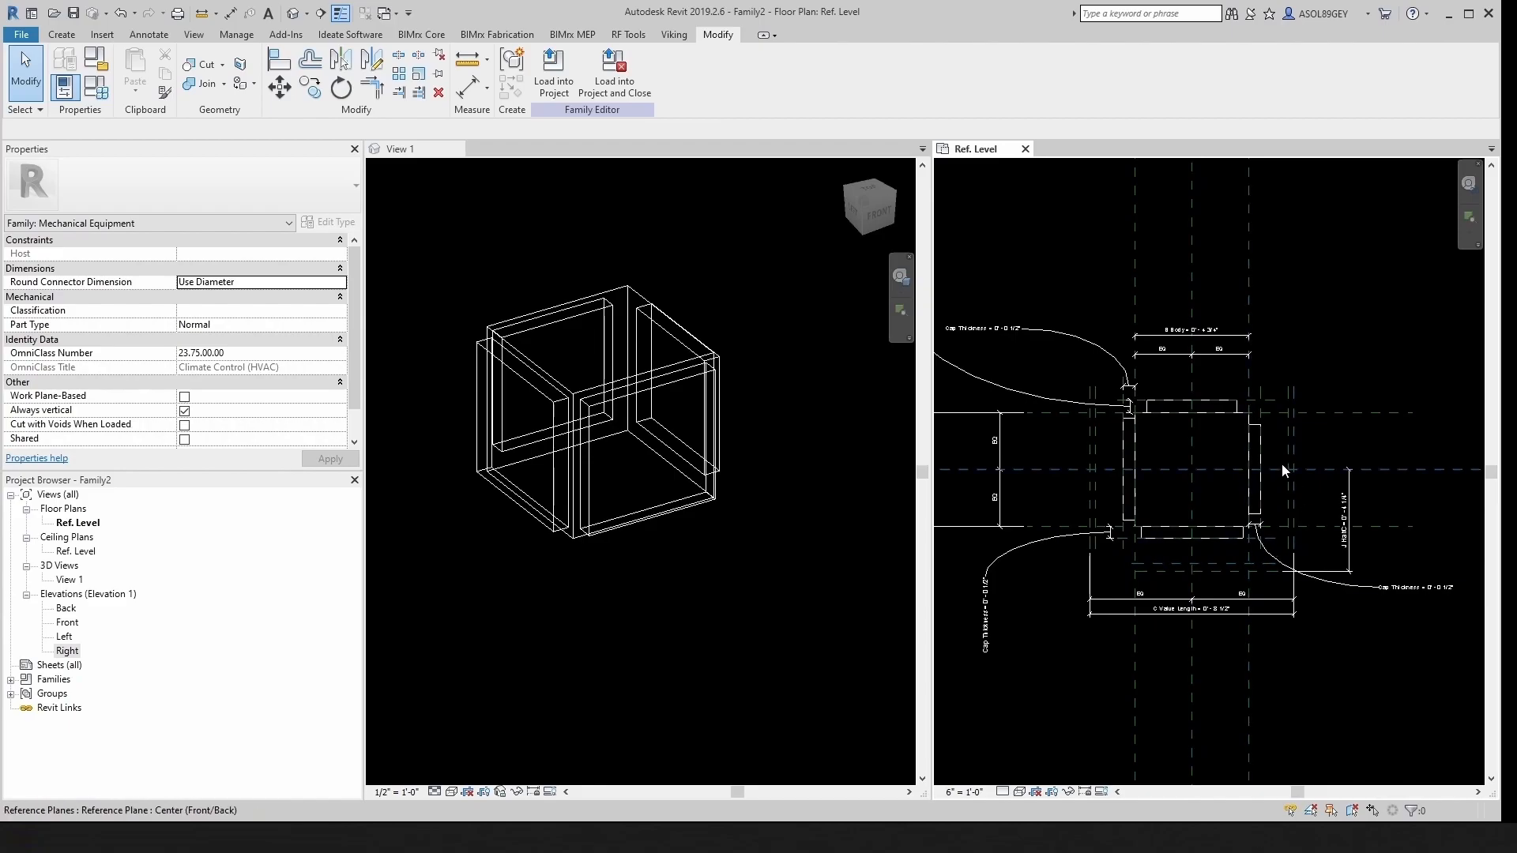
left_click(663, 624)
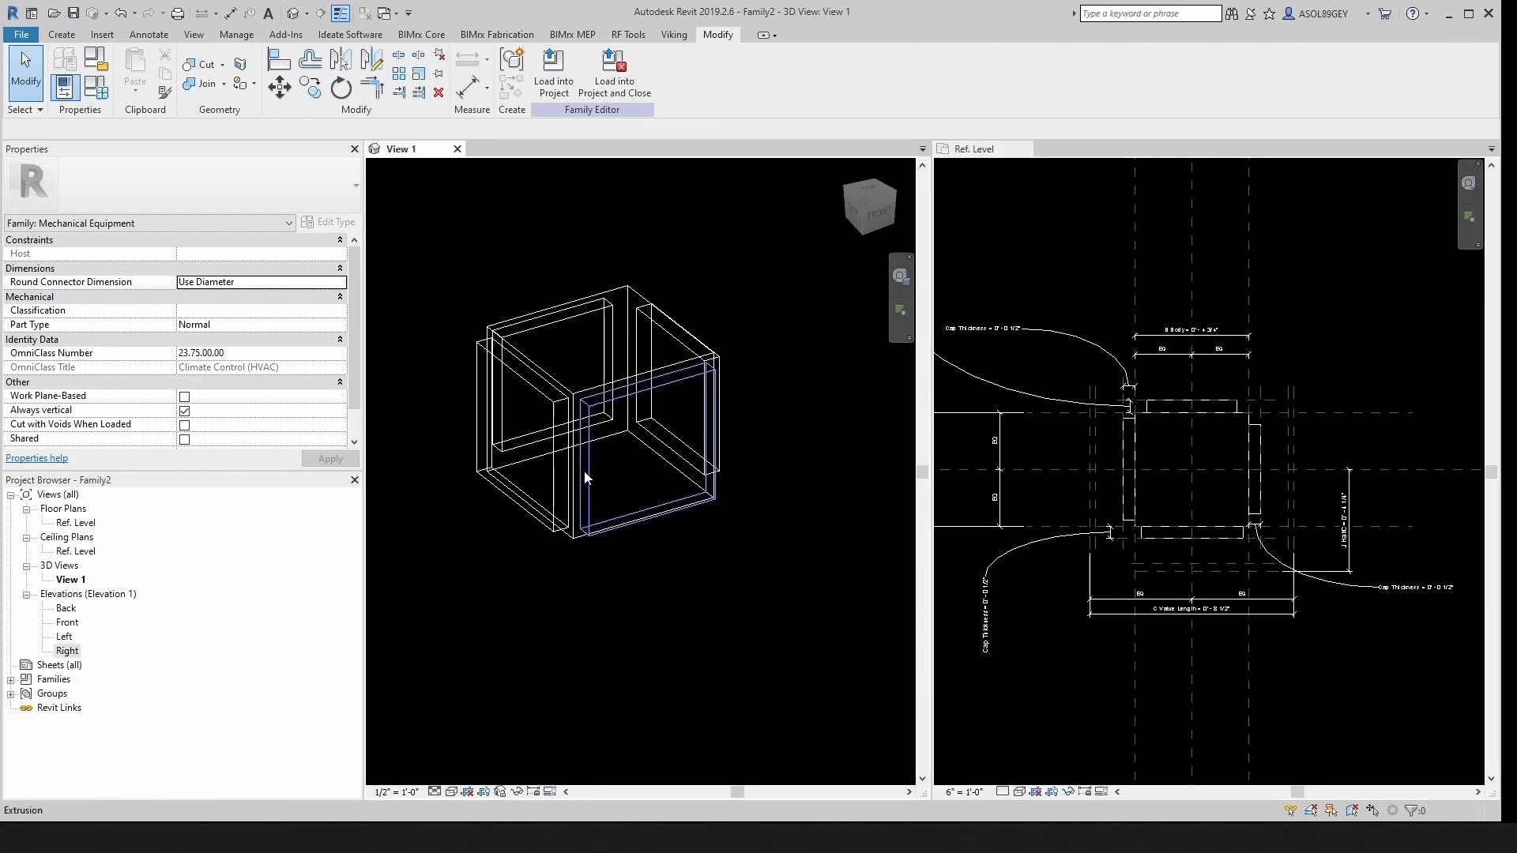
Step: Start a new extrusion and set its work plane to Reference Plane : Cap Left
left_click(70, 35)
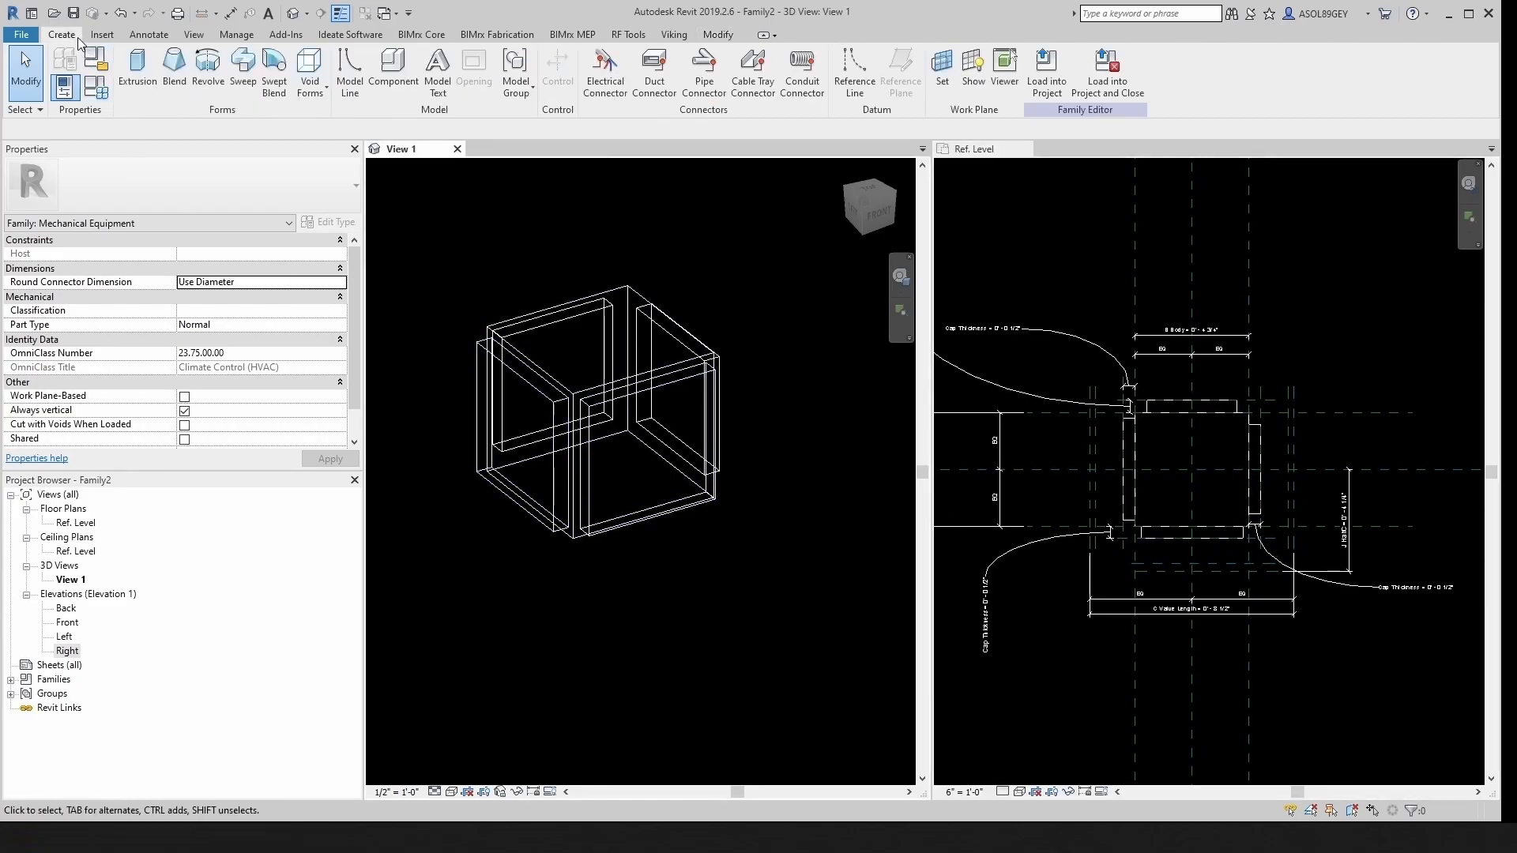
left_click(138, 68)
left_click(687, 67)
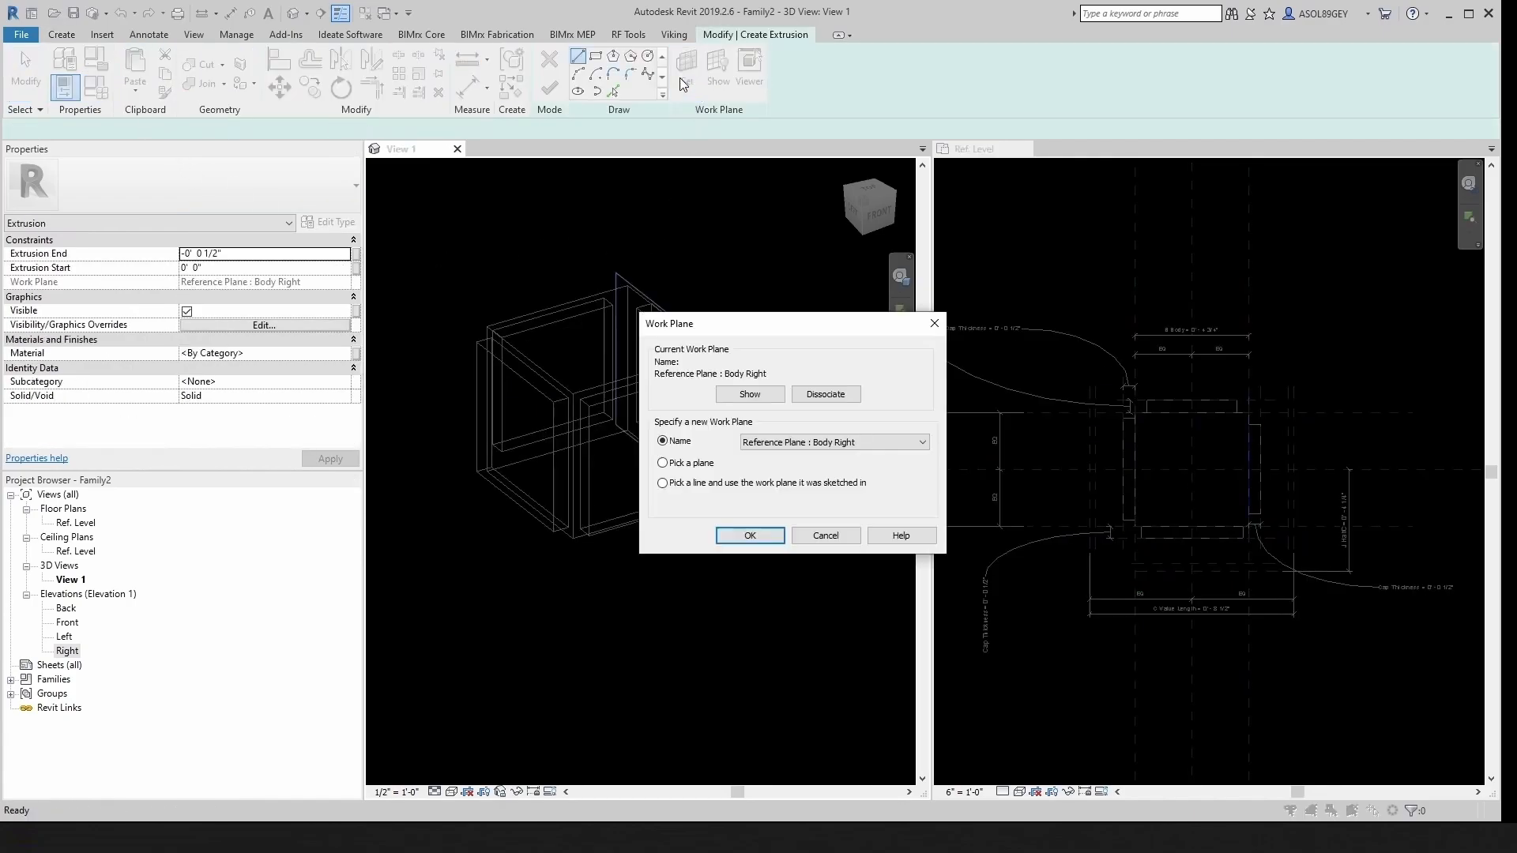
left_click(809, 441)
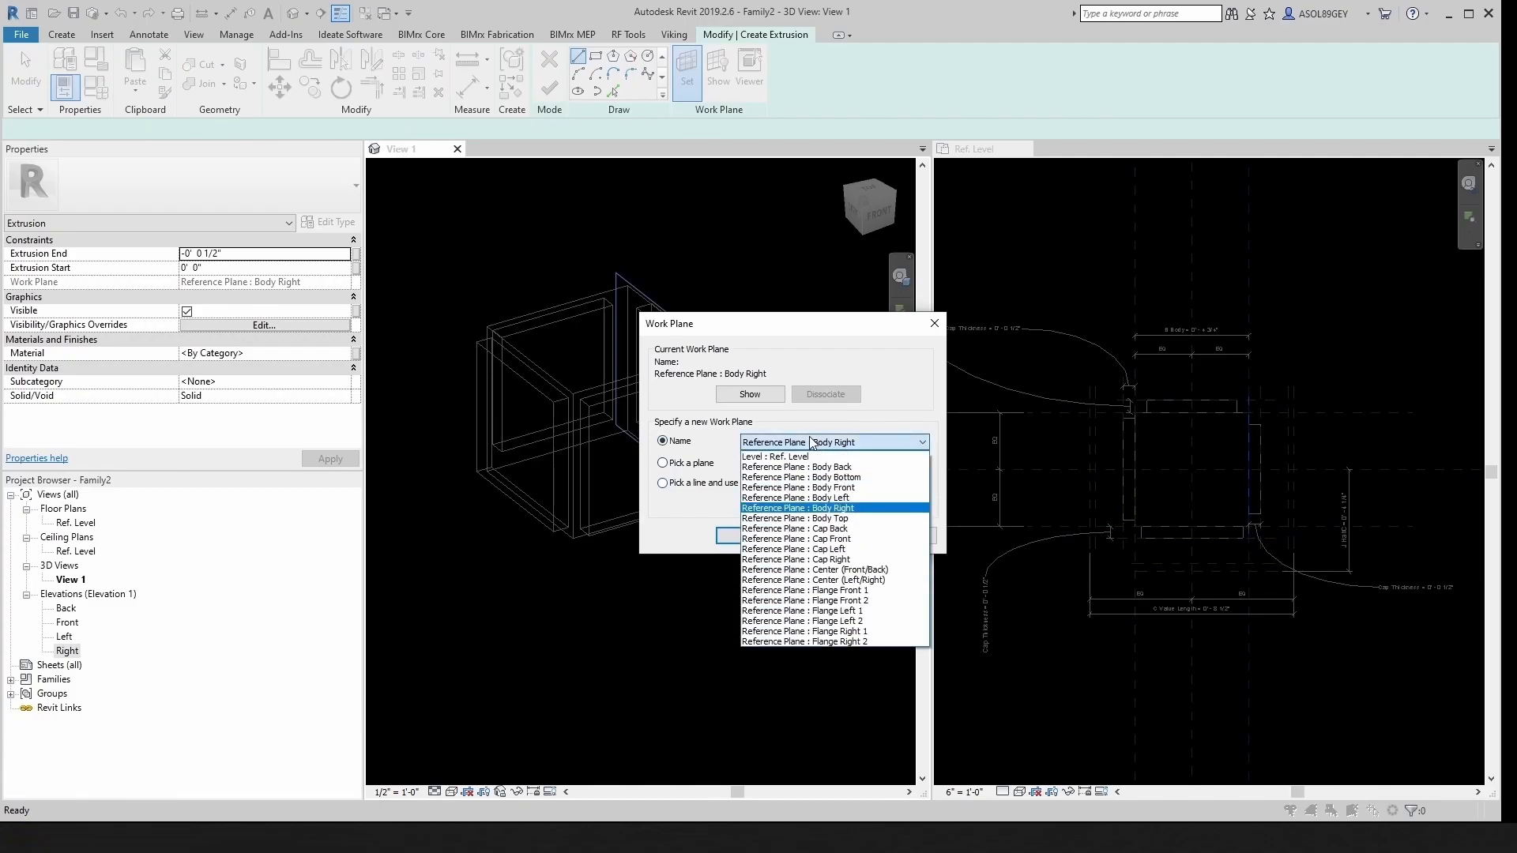
left_click(852, 549)
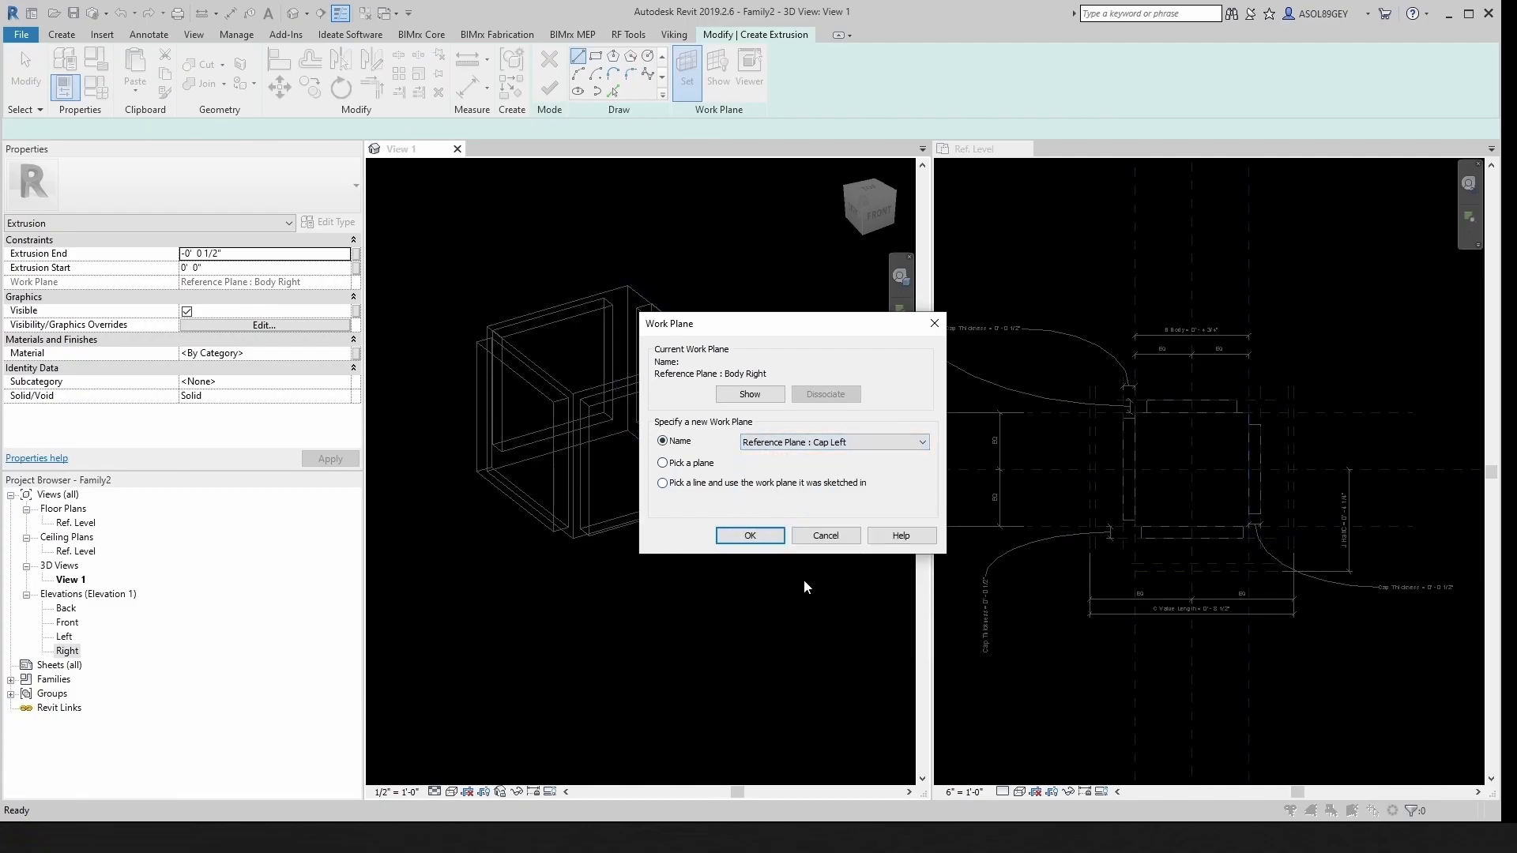
left_click(765, 540)
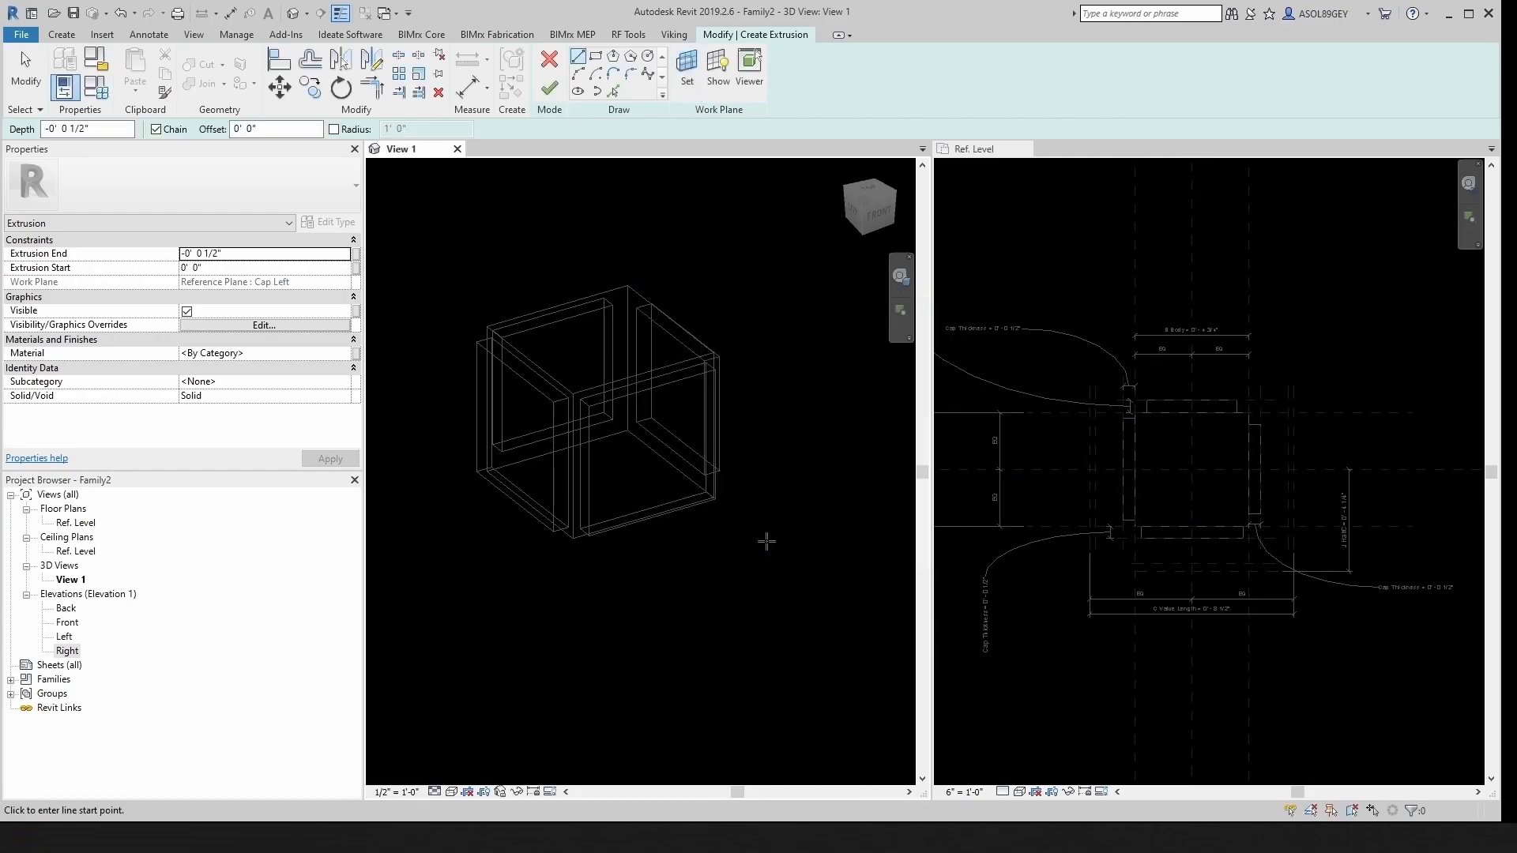
Step: Open the Left elevation and sketch a circle with a radius of about 9/16" inside the left cap's outline
double_click(64, 636)
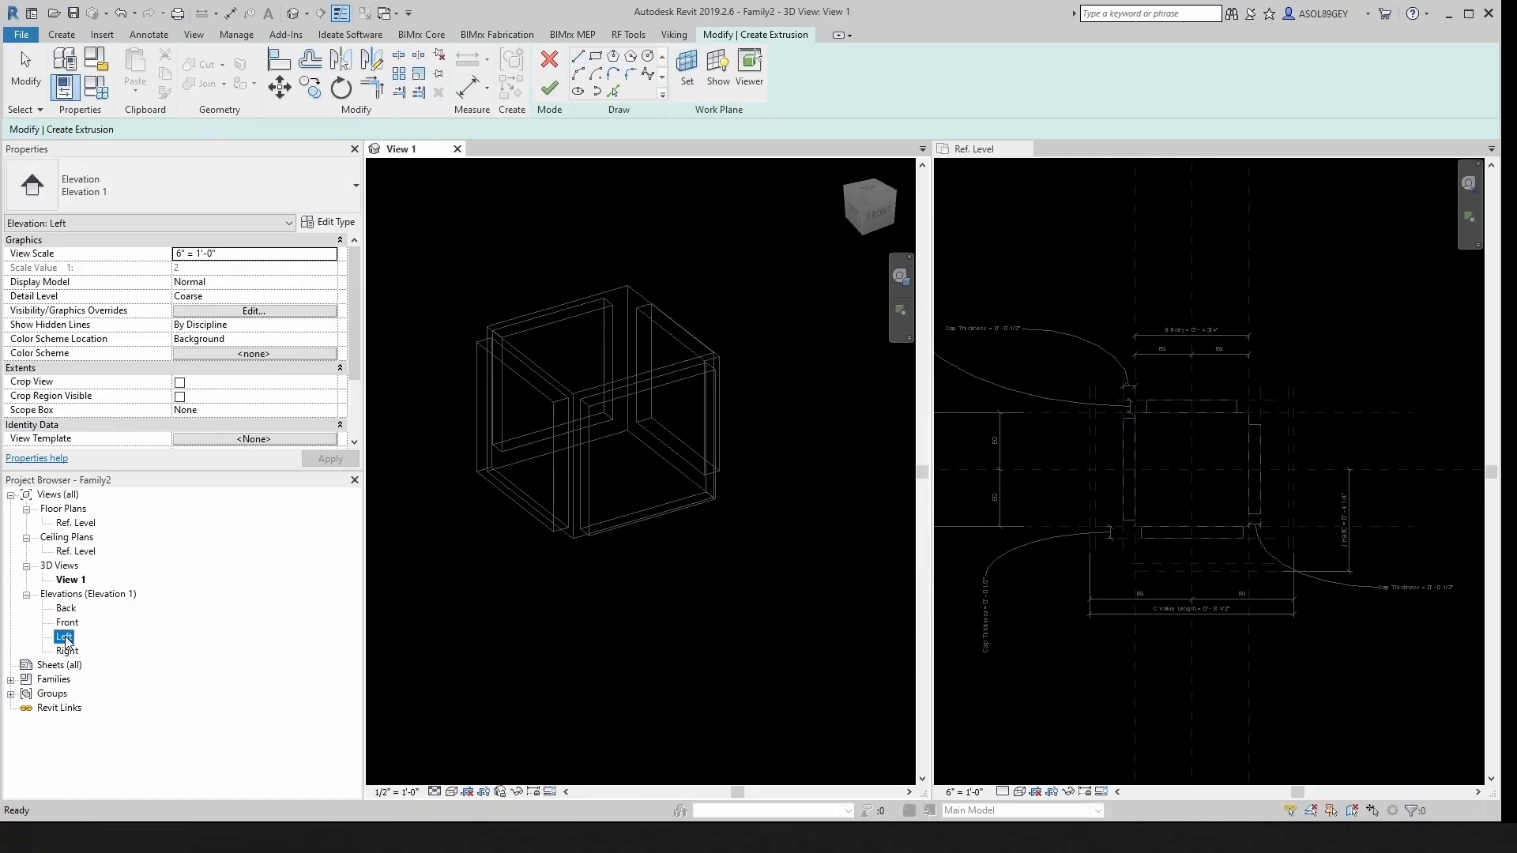
scroll(617, 525, "up", 8)
left_click(650, 59)
scroll(636, 471, "up", 4)
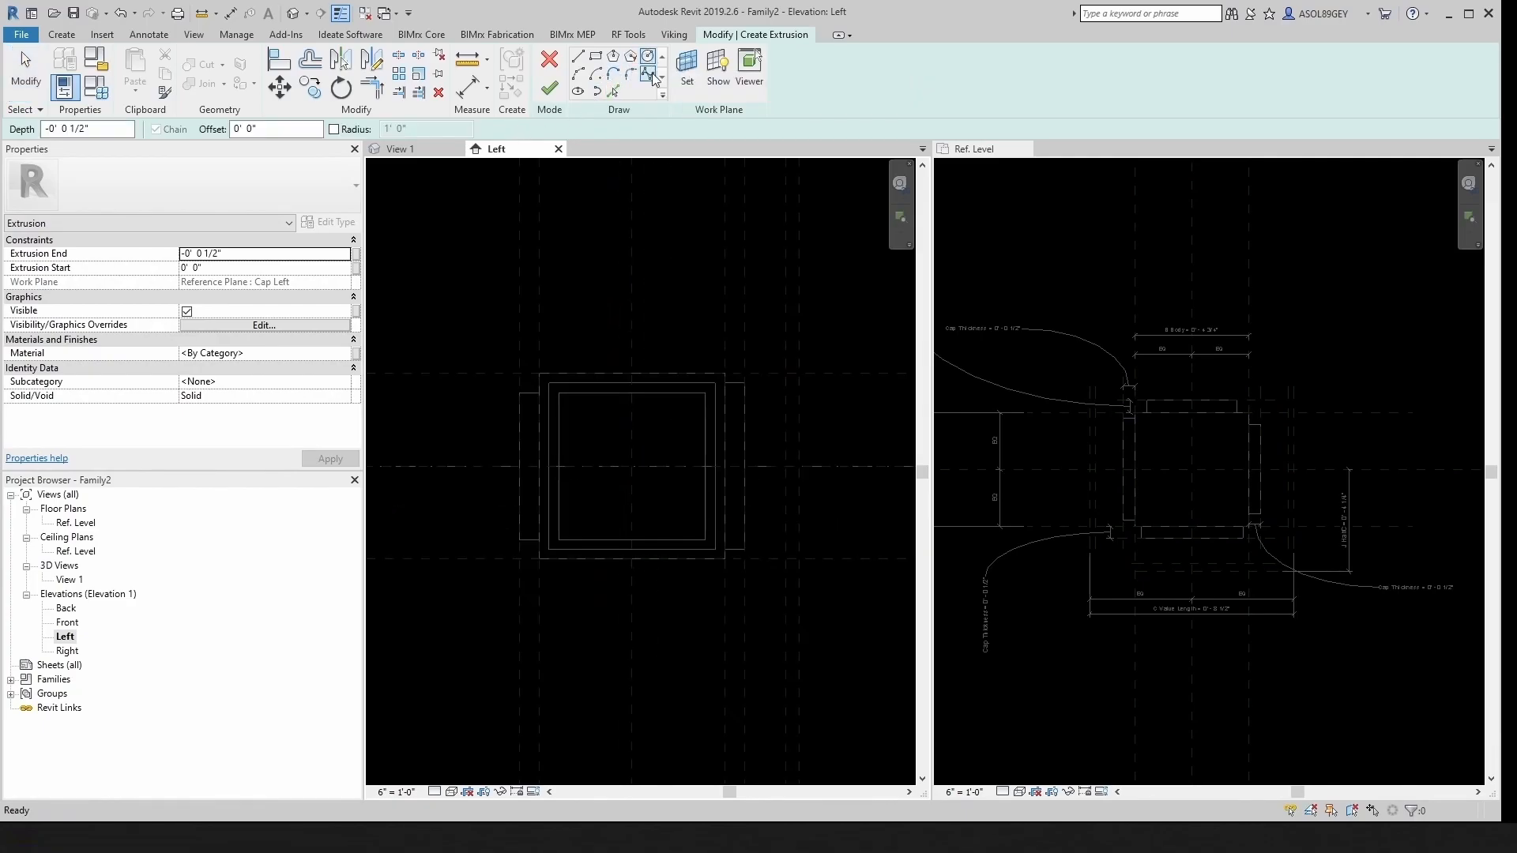
scroll(728, 406, "up", 2)
left_click(670, 434)
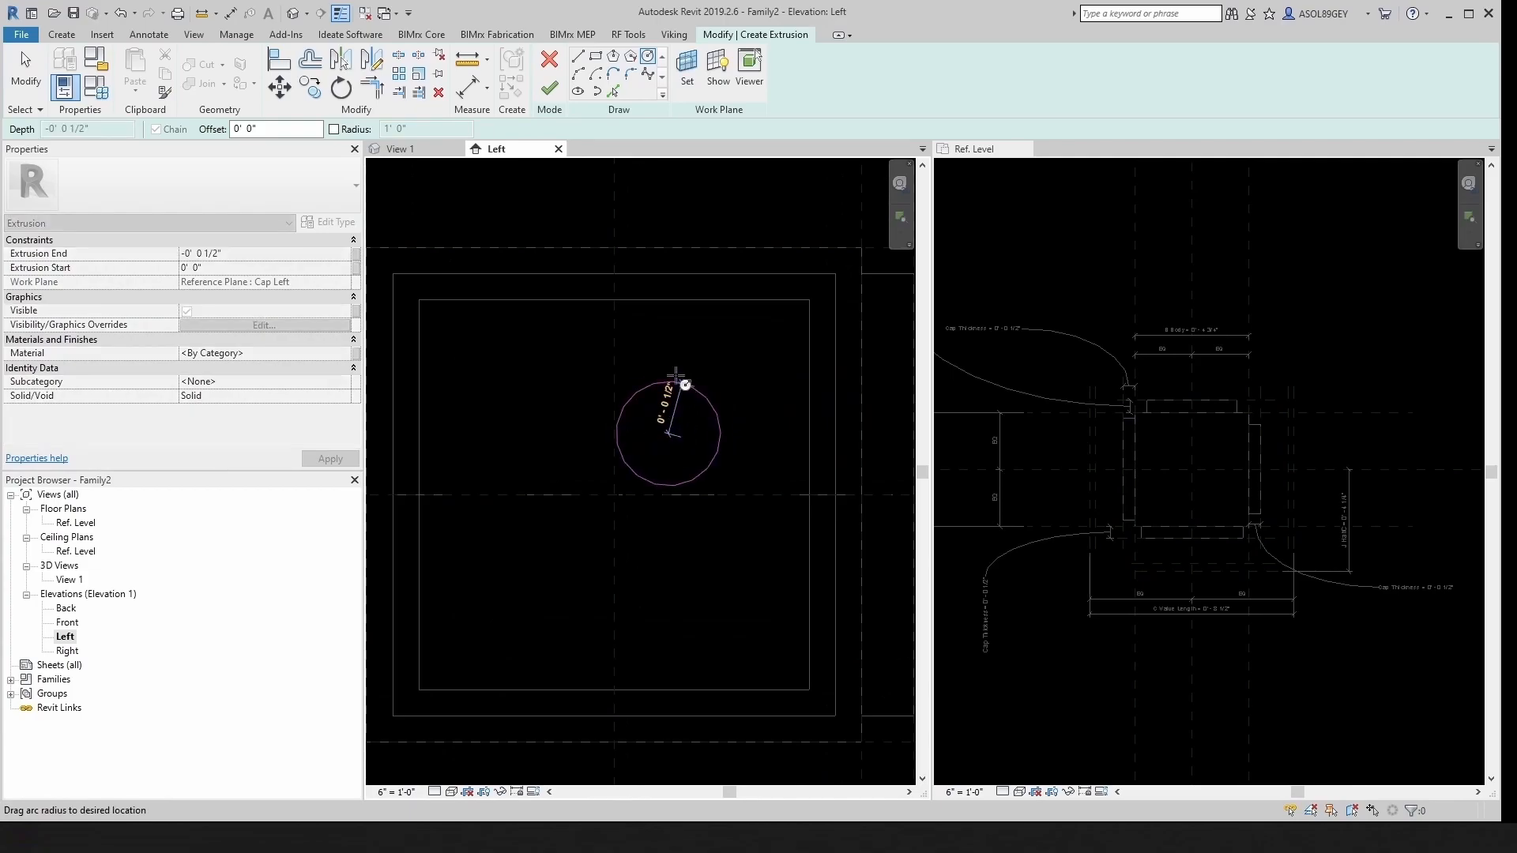
left_click(670, 375)
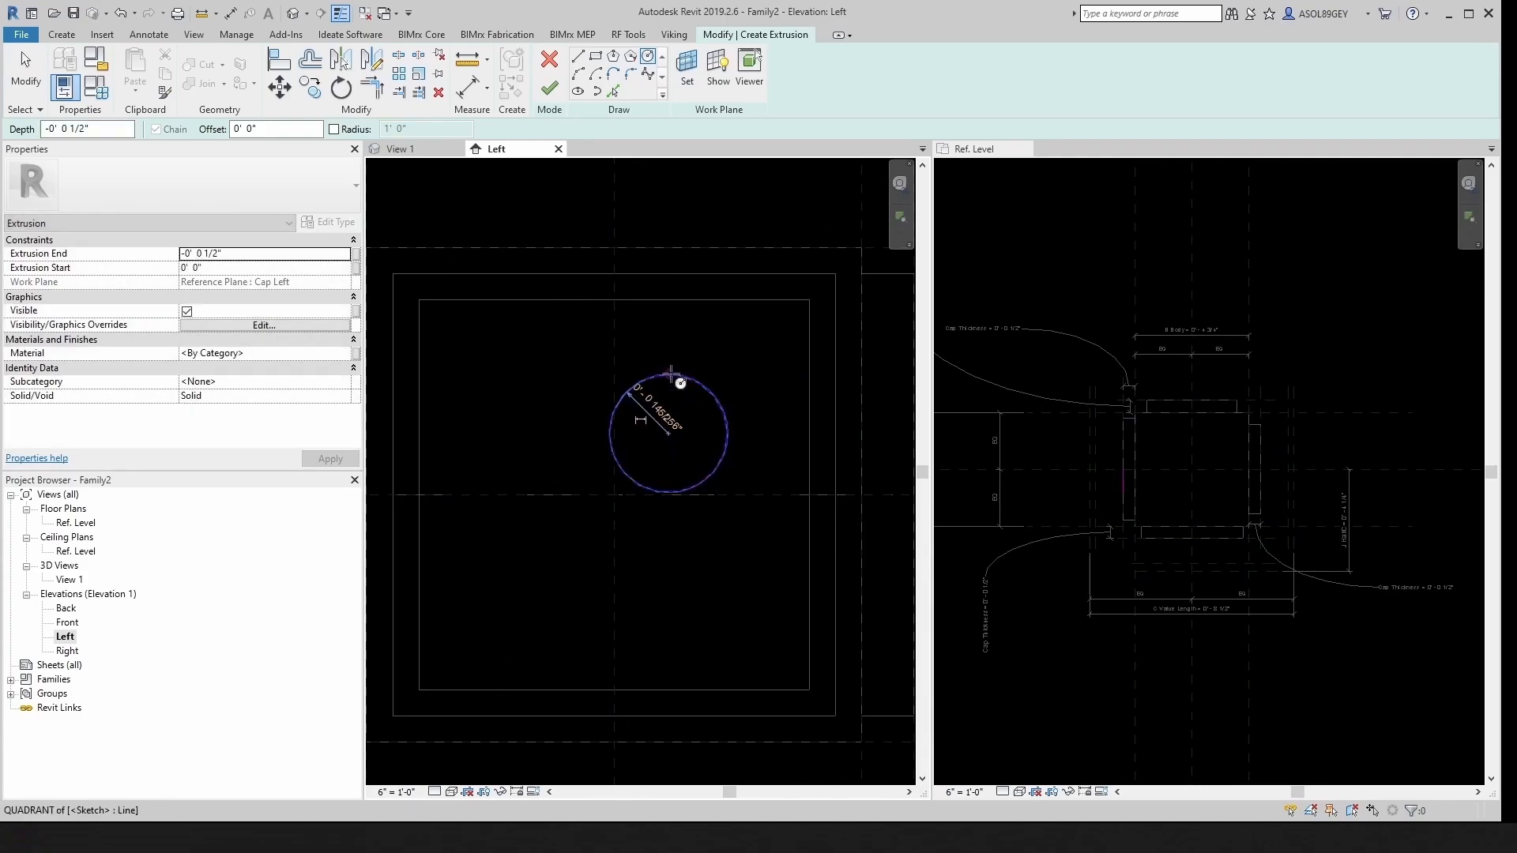
key("Escape")
key("Escape")
Step: Make the center mark of the sketched circle visible
scroll(698, 362, "up", 1)
left_click(699, 380)
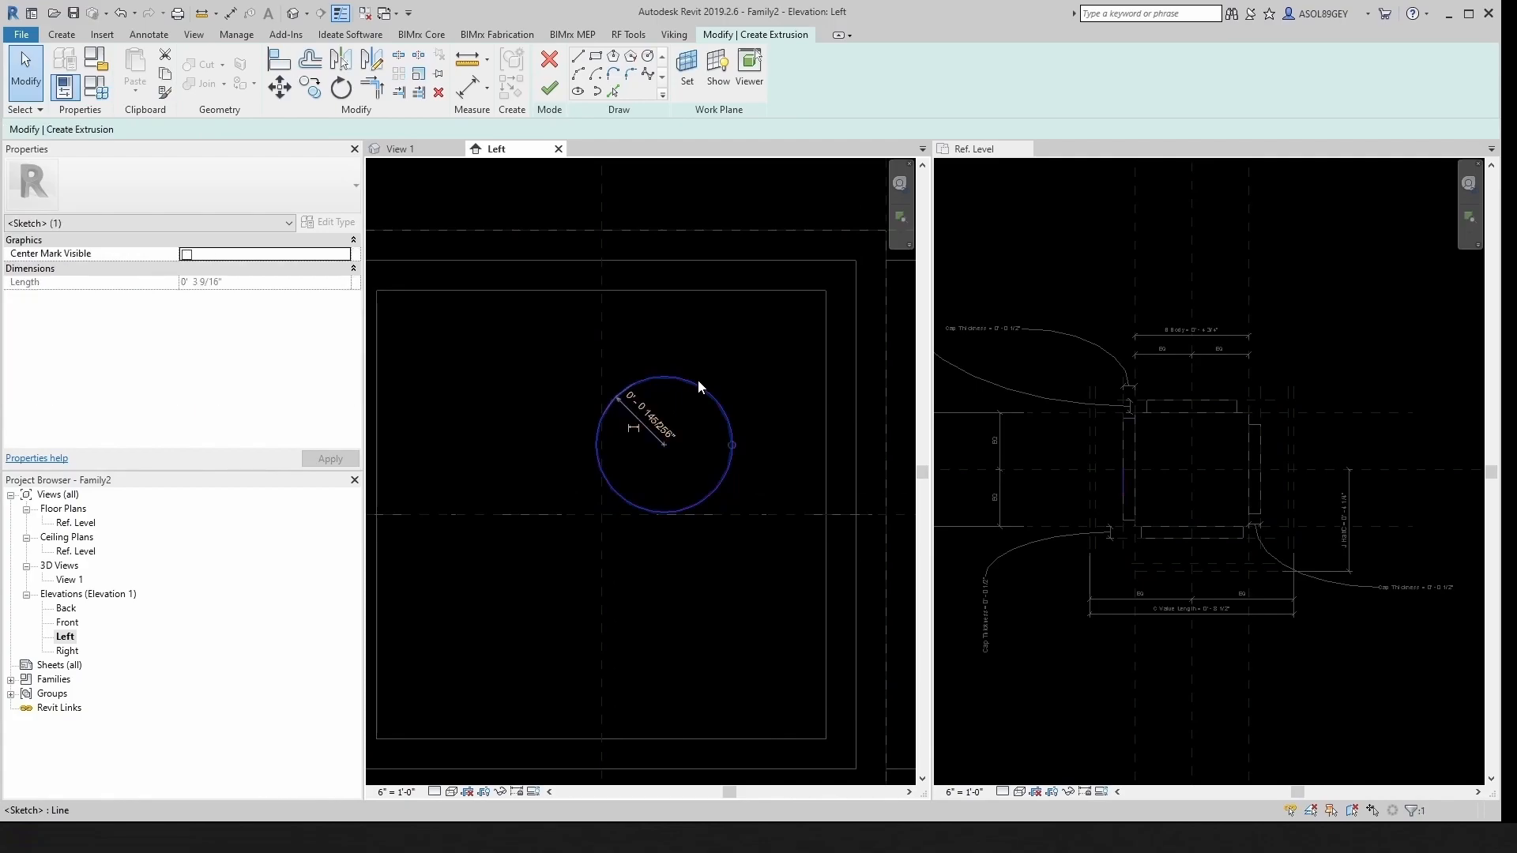
left_click(187, 254)
left_click(455, 403)
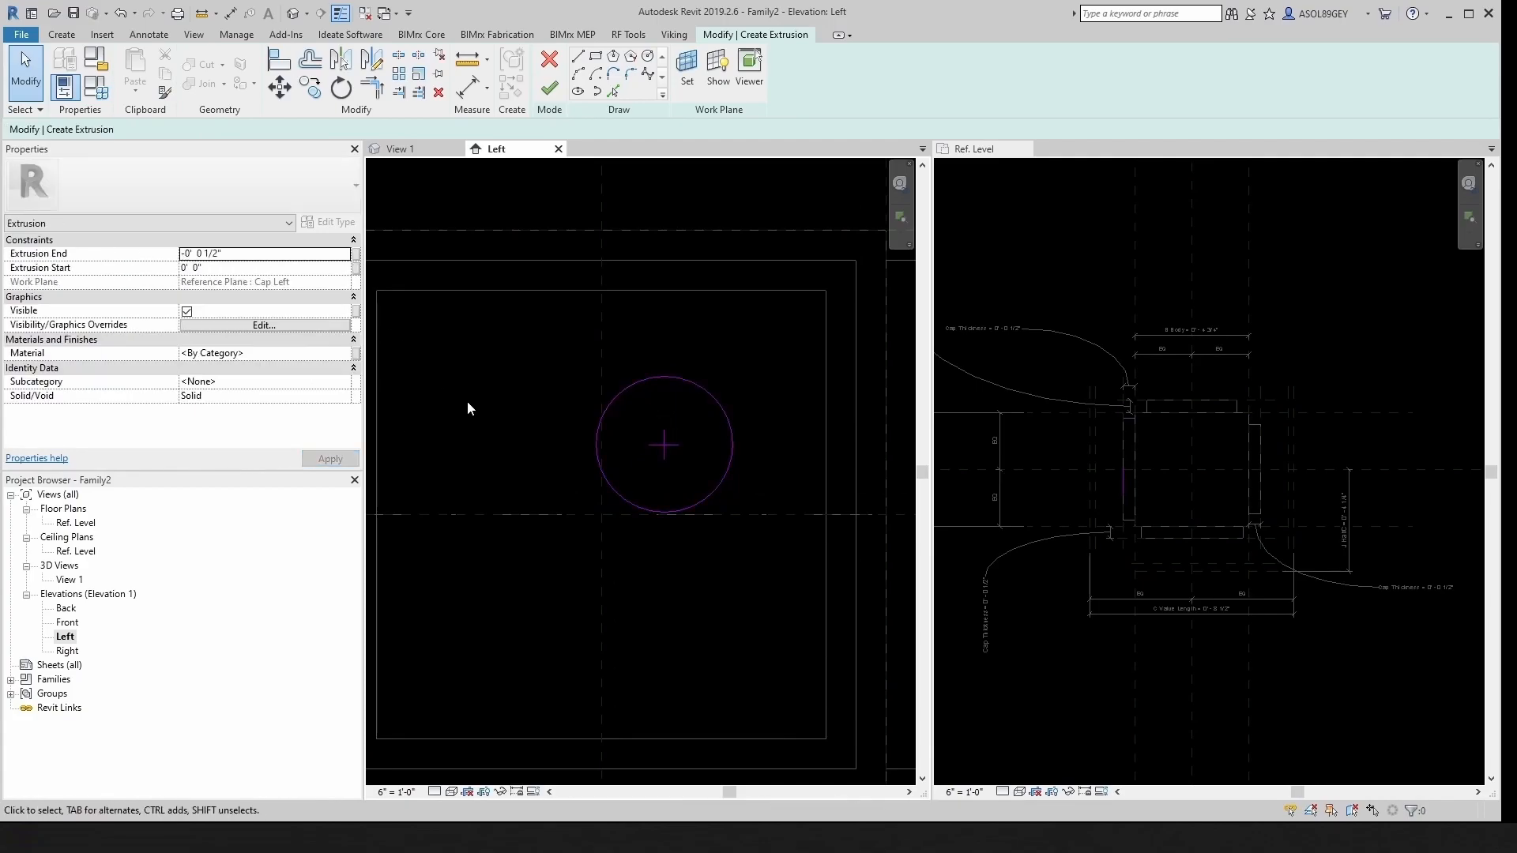
Step: Align the circle's center to the Center (Front/Back) plane and to the horizontal center line, locking the horizontal alignment
key("a")
key("l")
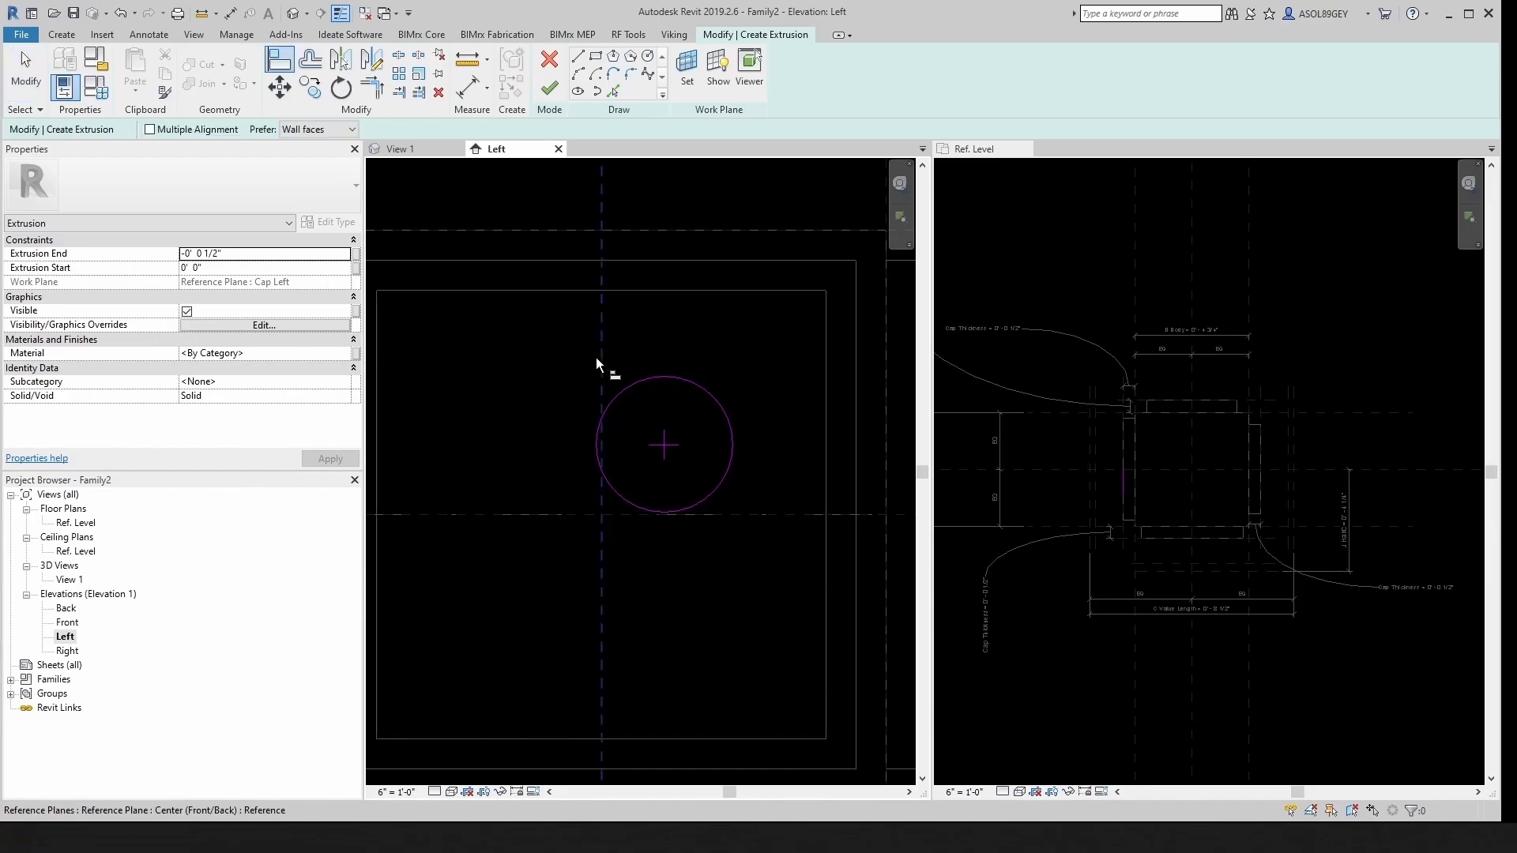
left_click(600, 361)
left_click(676, 447)
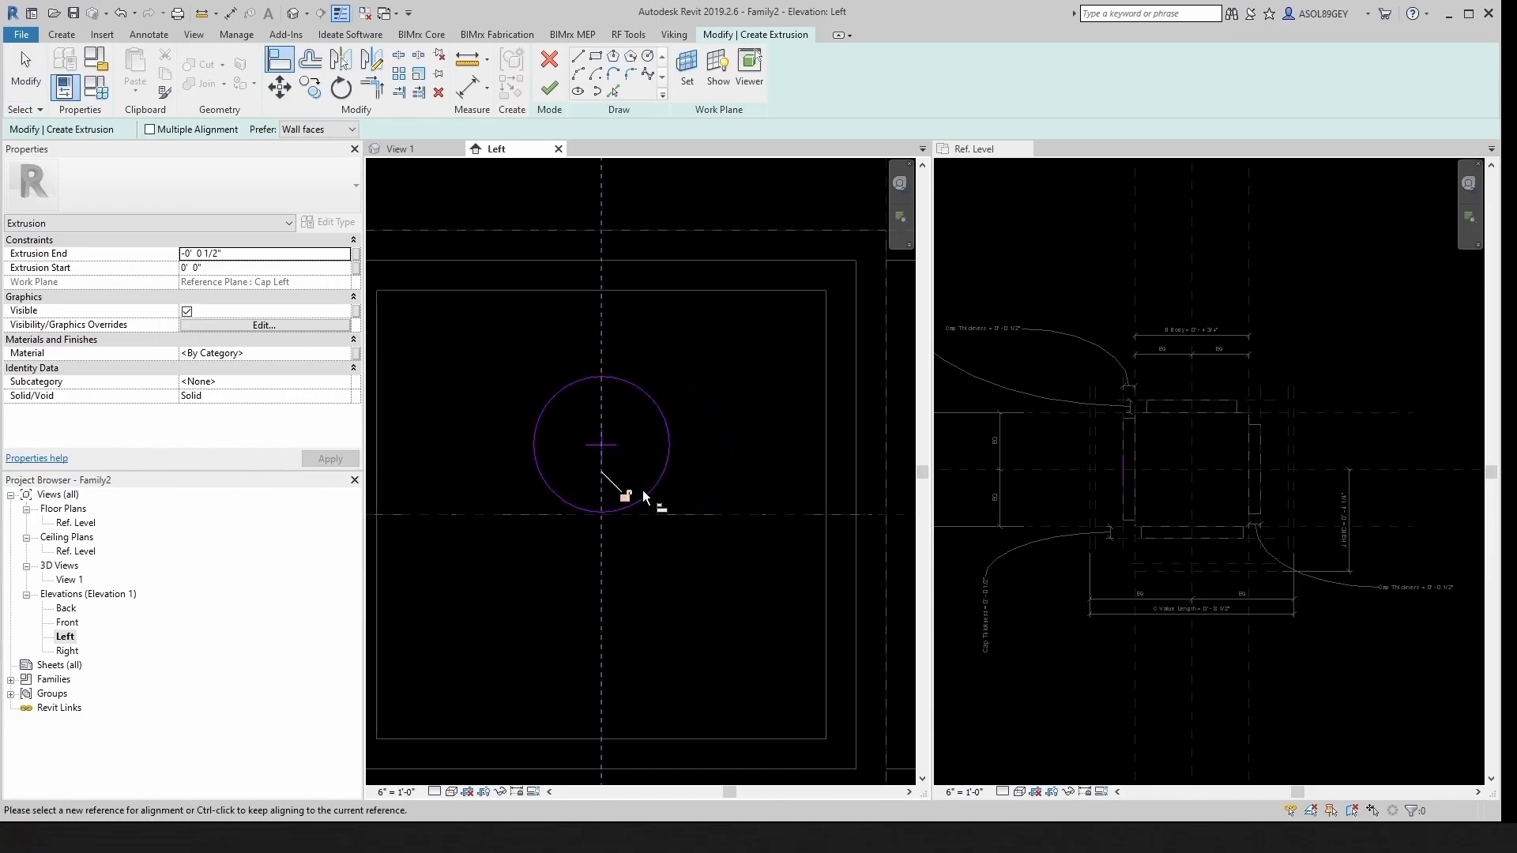
left_click(764, 515)
left_click(613, 444)
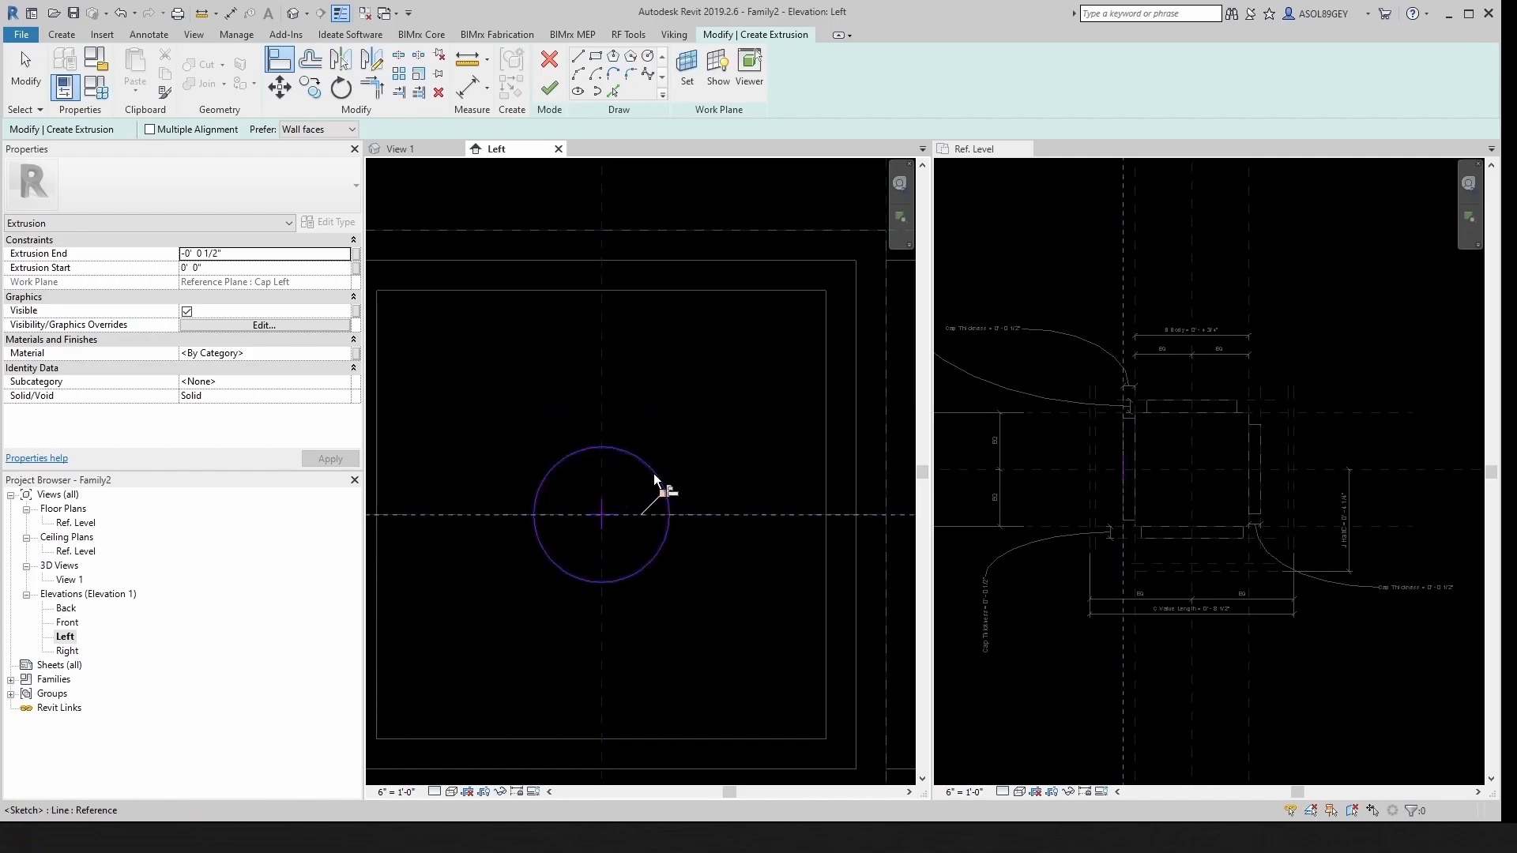
left_click(664, 490)
scroll(623, 406, "down", 2)
key("Escape")
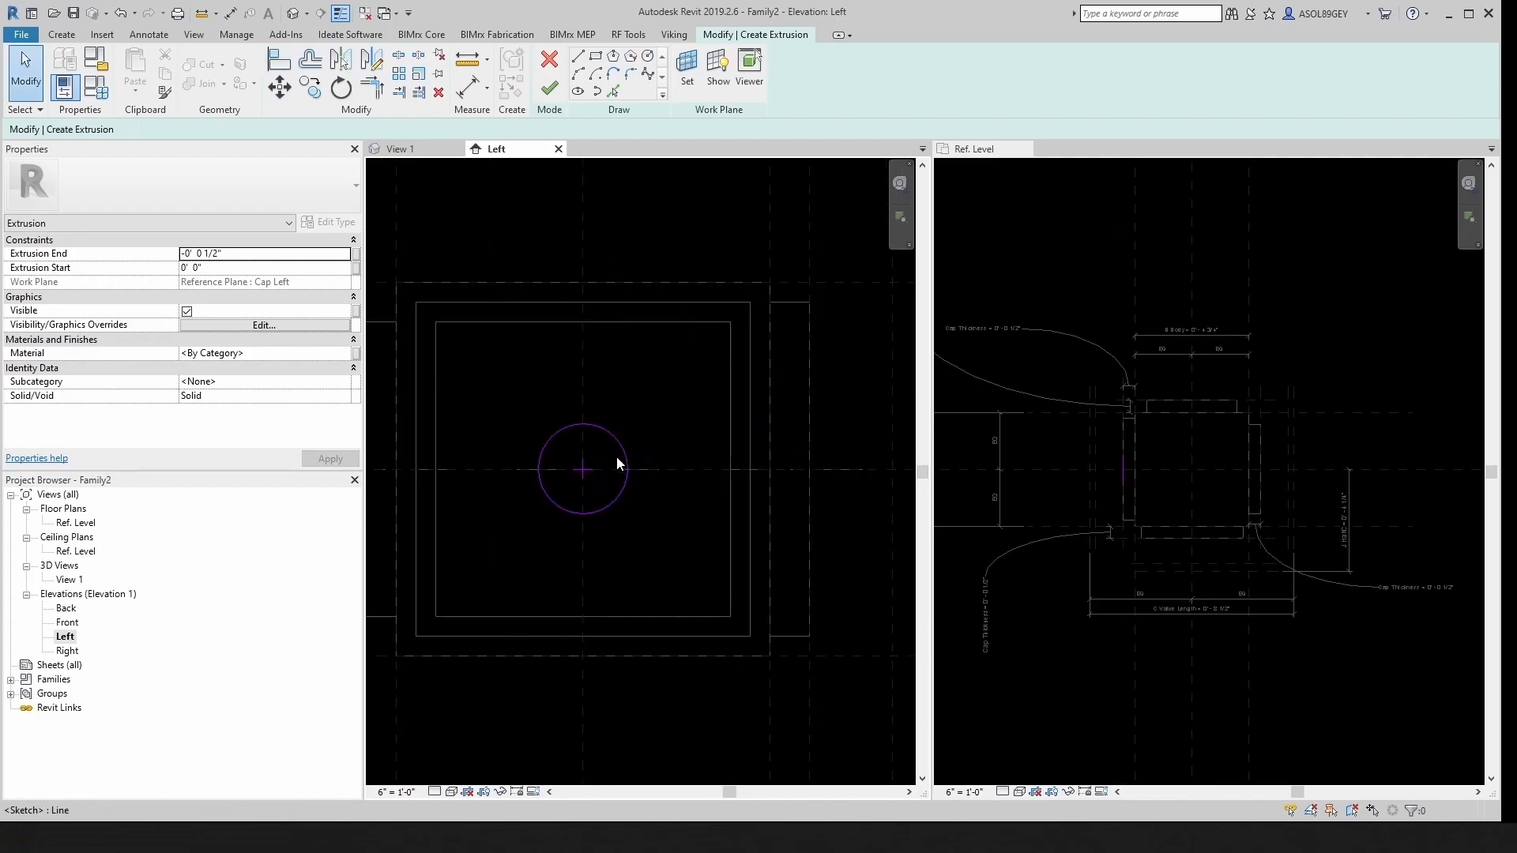
Step: Add a diameter dimension to the sketched circle
left_click(230, 12)
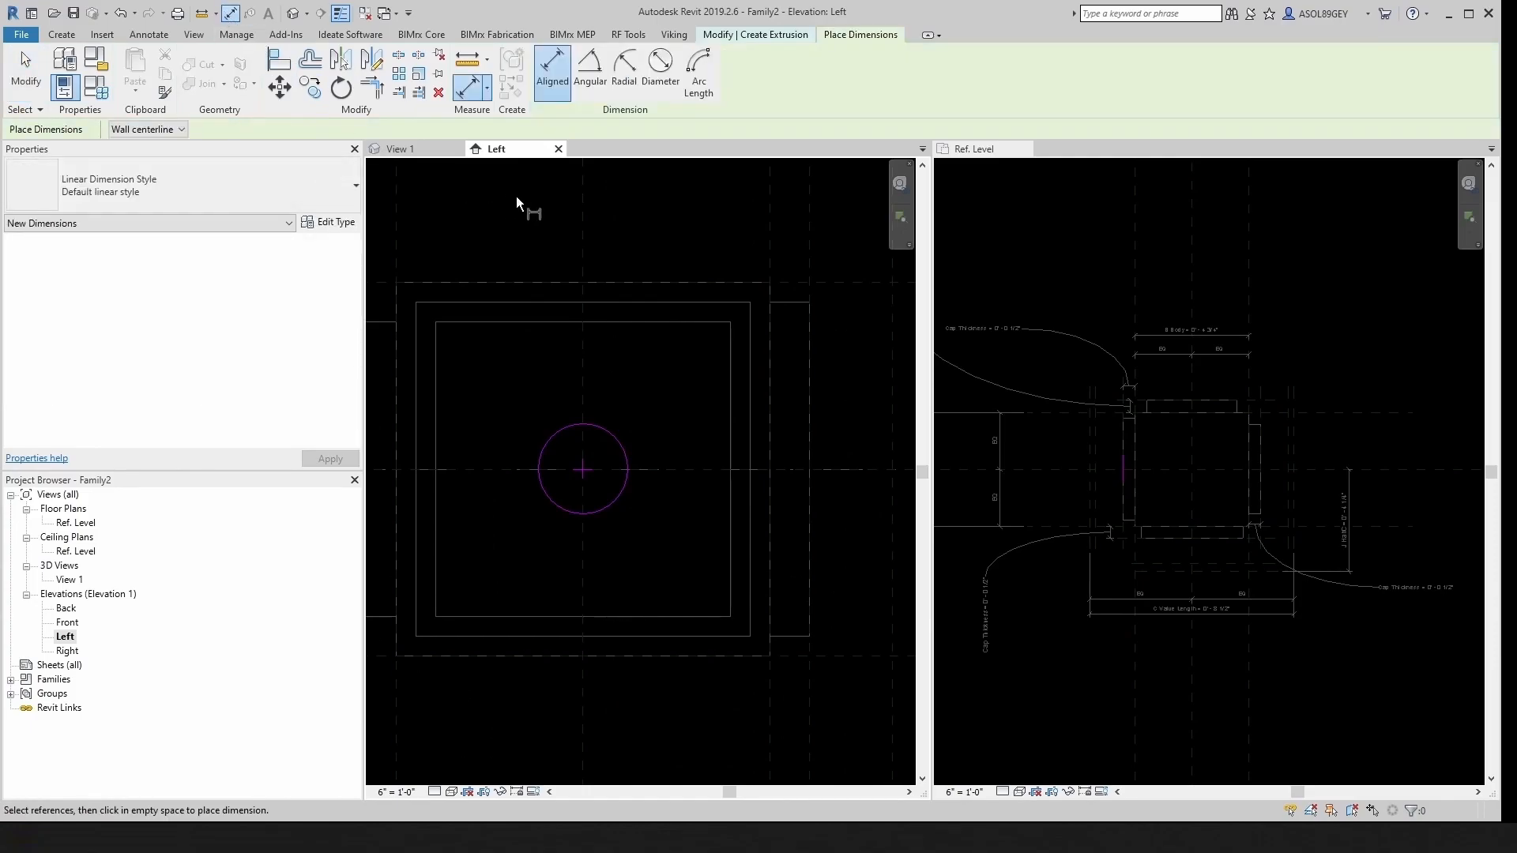
left_click(661, 71)
left_click(608, 434)
left_click(652, 388)
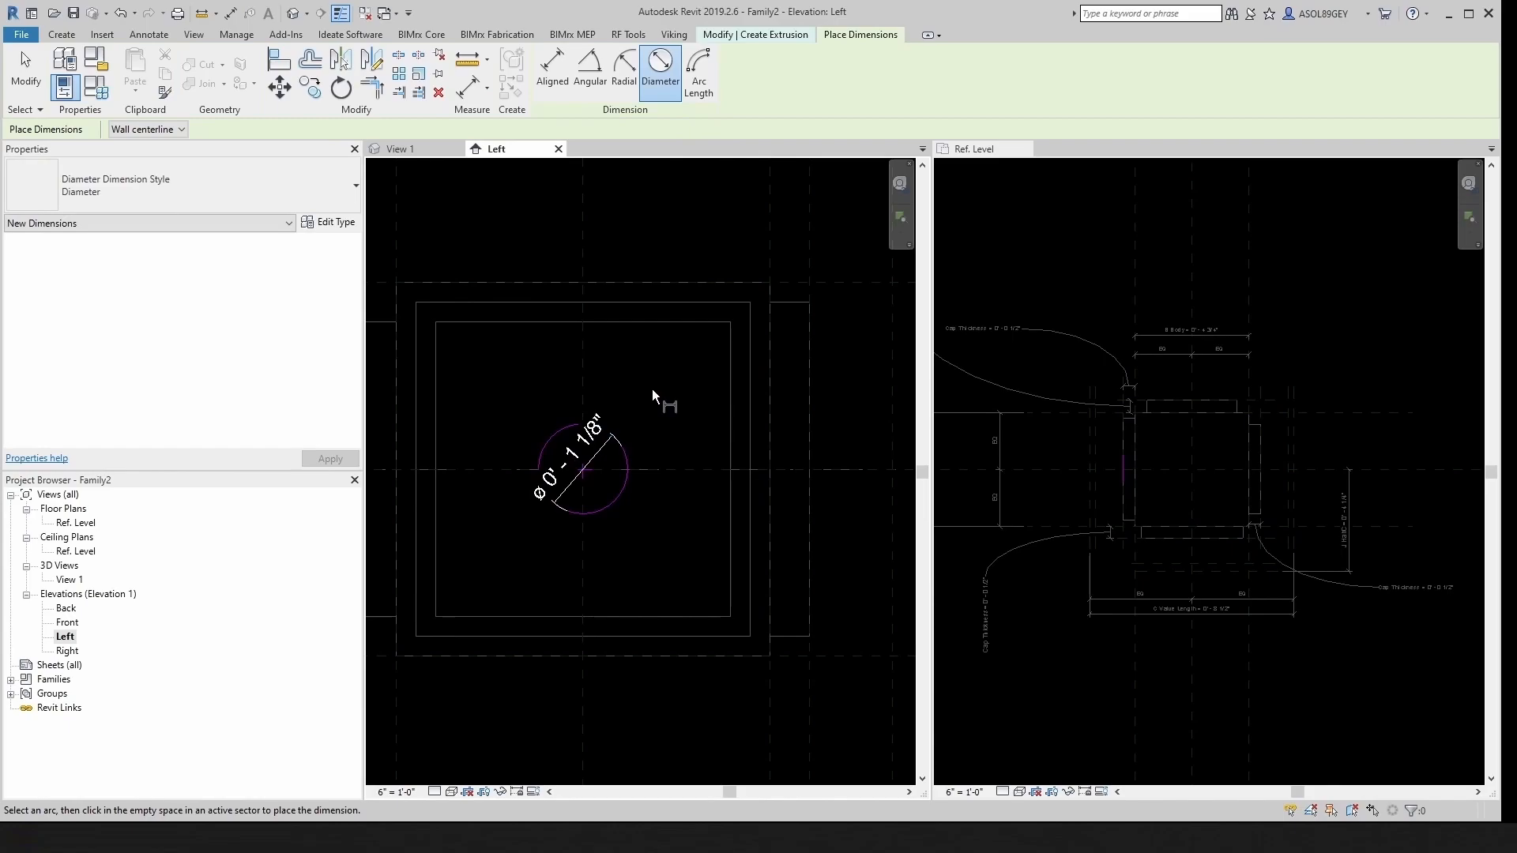
key("Escape")
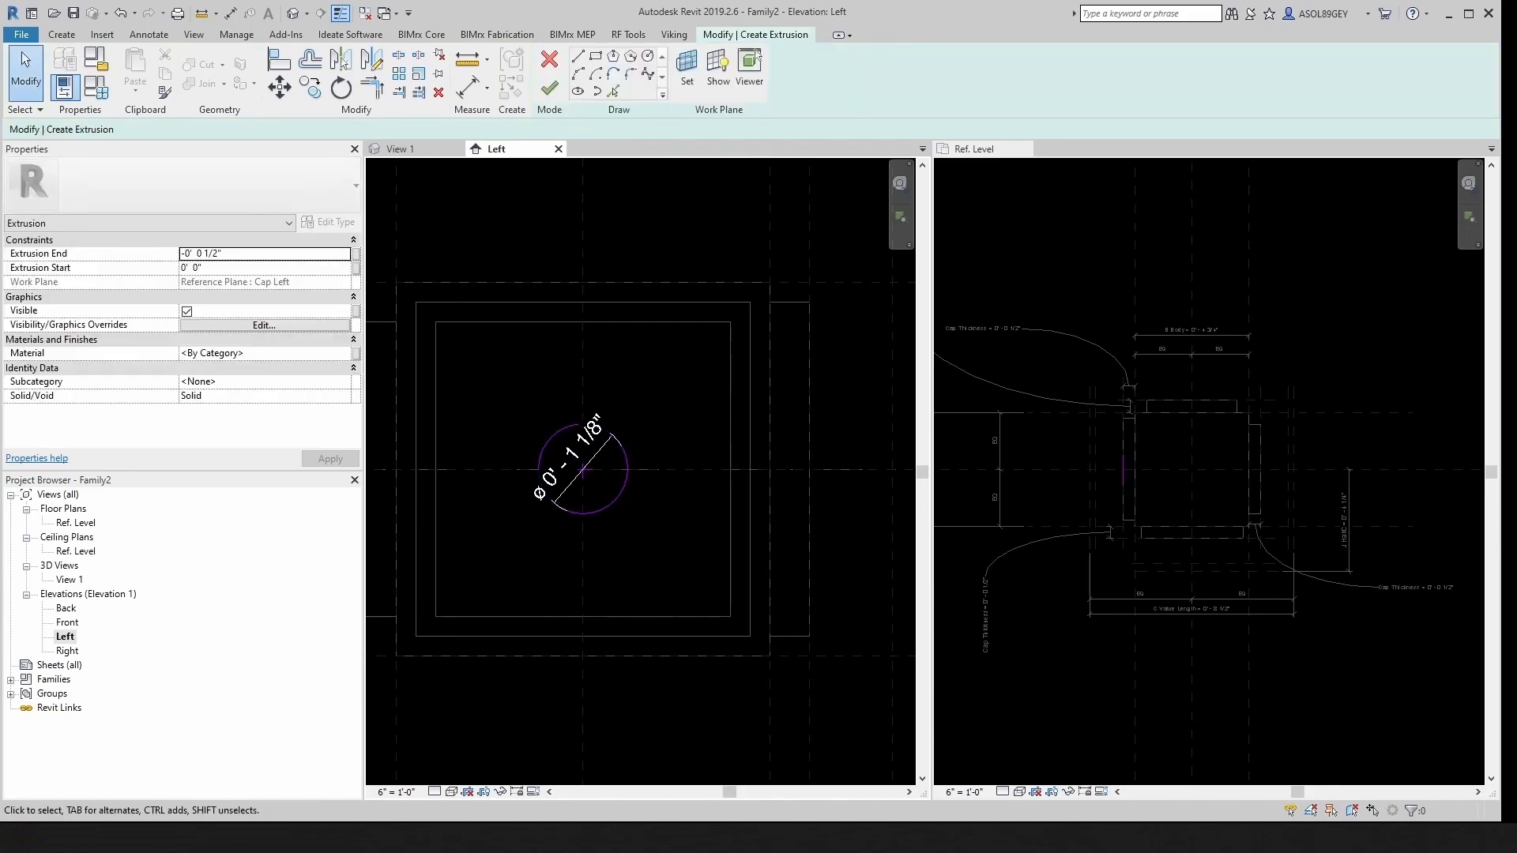
Step: Switch to the valve PDF in Revu, examine the section drawing and dimension table for diameter A, and return to Revit
key("alt+Tab")
scroll(638, 478, "down", 4, "ctrl")
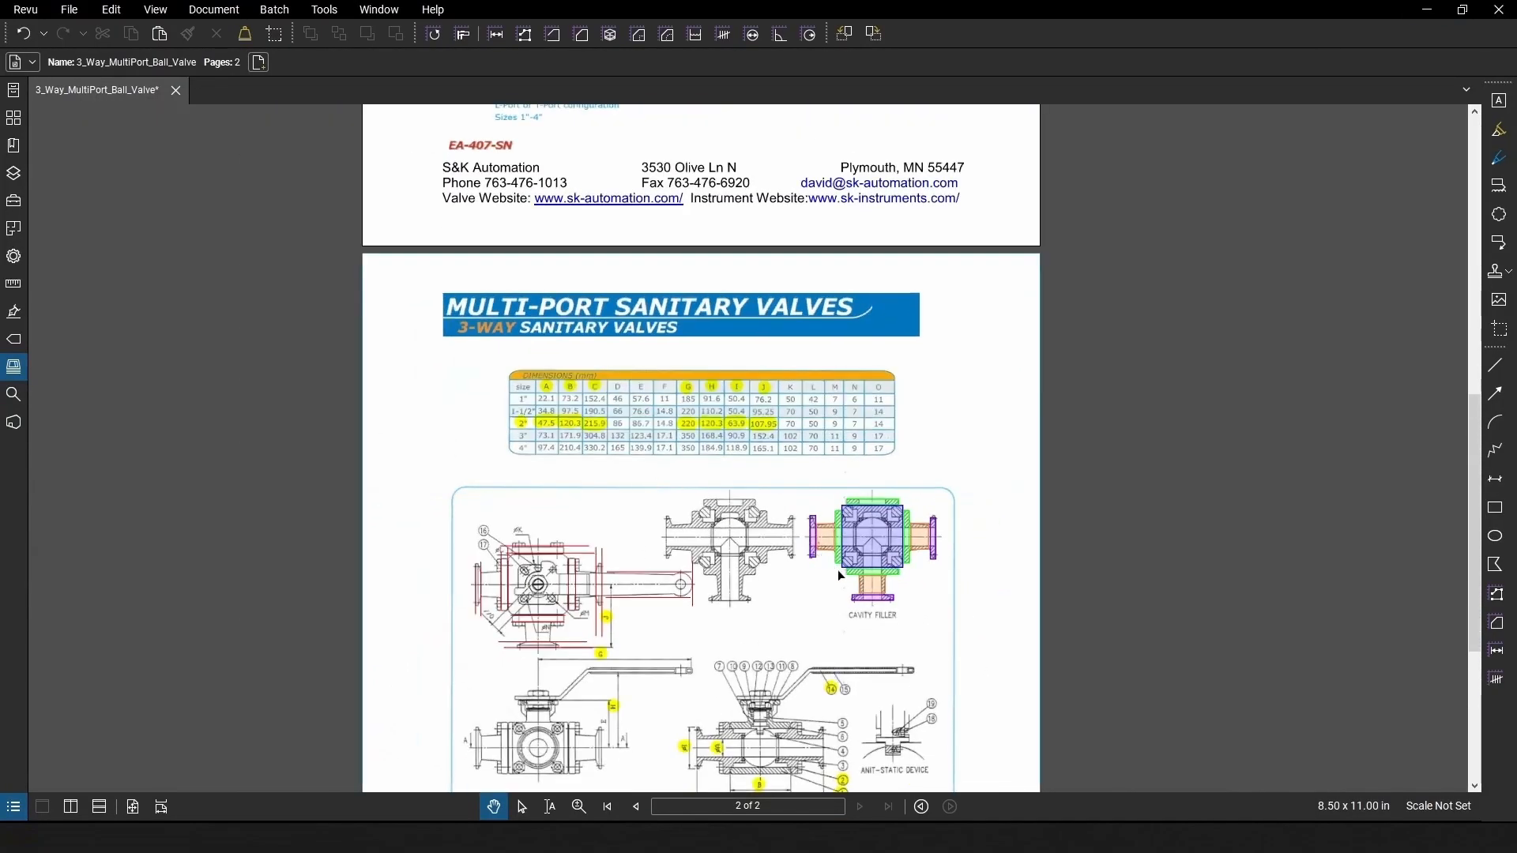
scroll(832, 565, "up", 2, "ctrl")
scroll(656, 524, "down", 3)
scroll(656, 525, "up", 3, "ctrl")
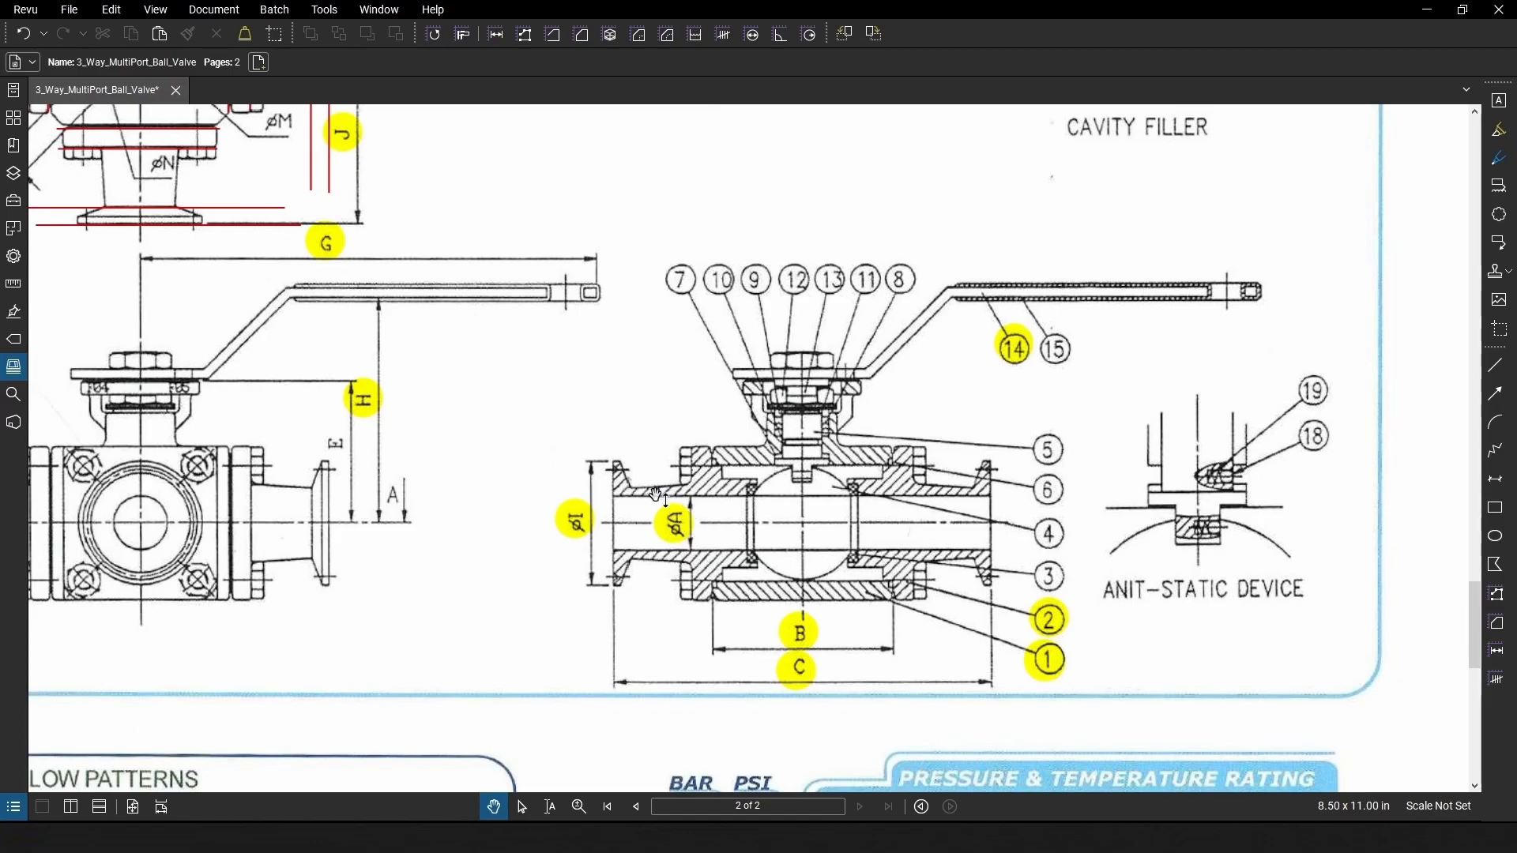
scroll(677, 526, "down", 3)
scroll(839, 538, "up", 2)
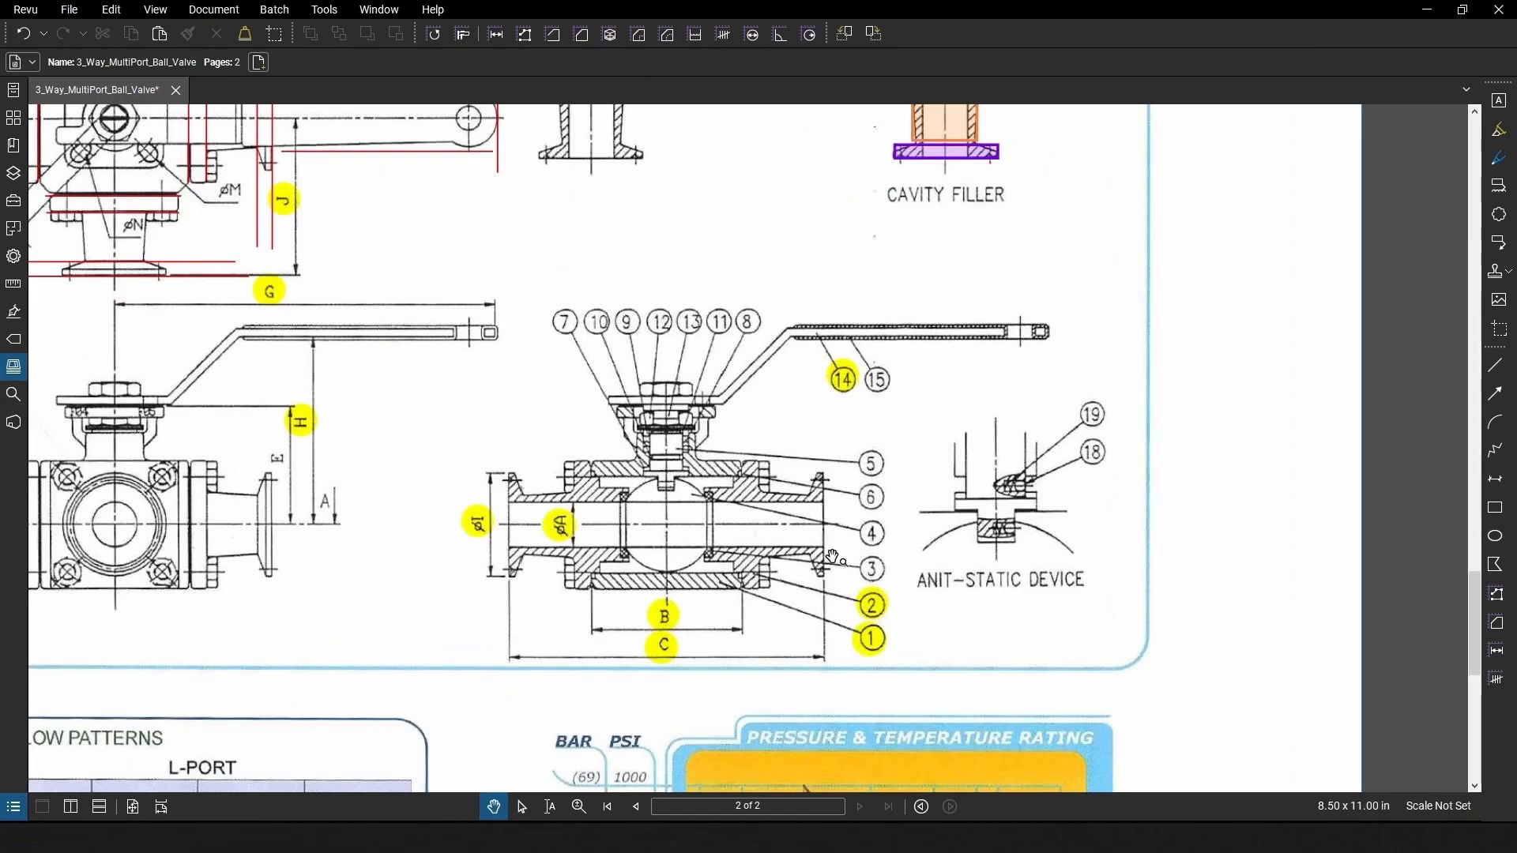
scroll(768, 560, "down", 3)
scroll(522, 506, "up", 2)
scroll(522, 505, "down", 4)
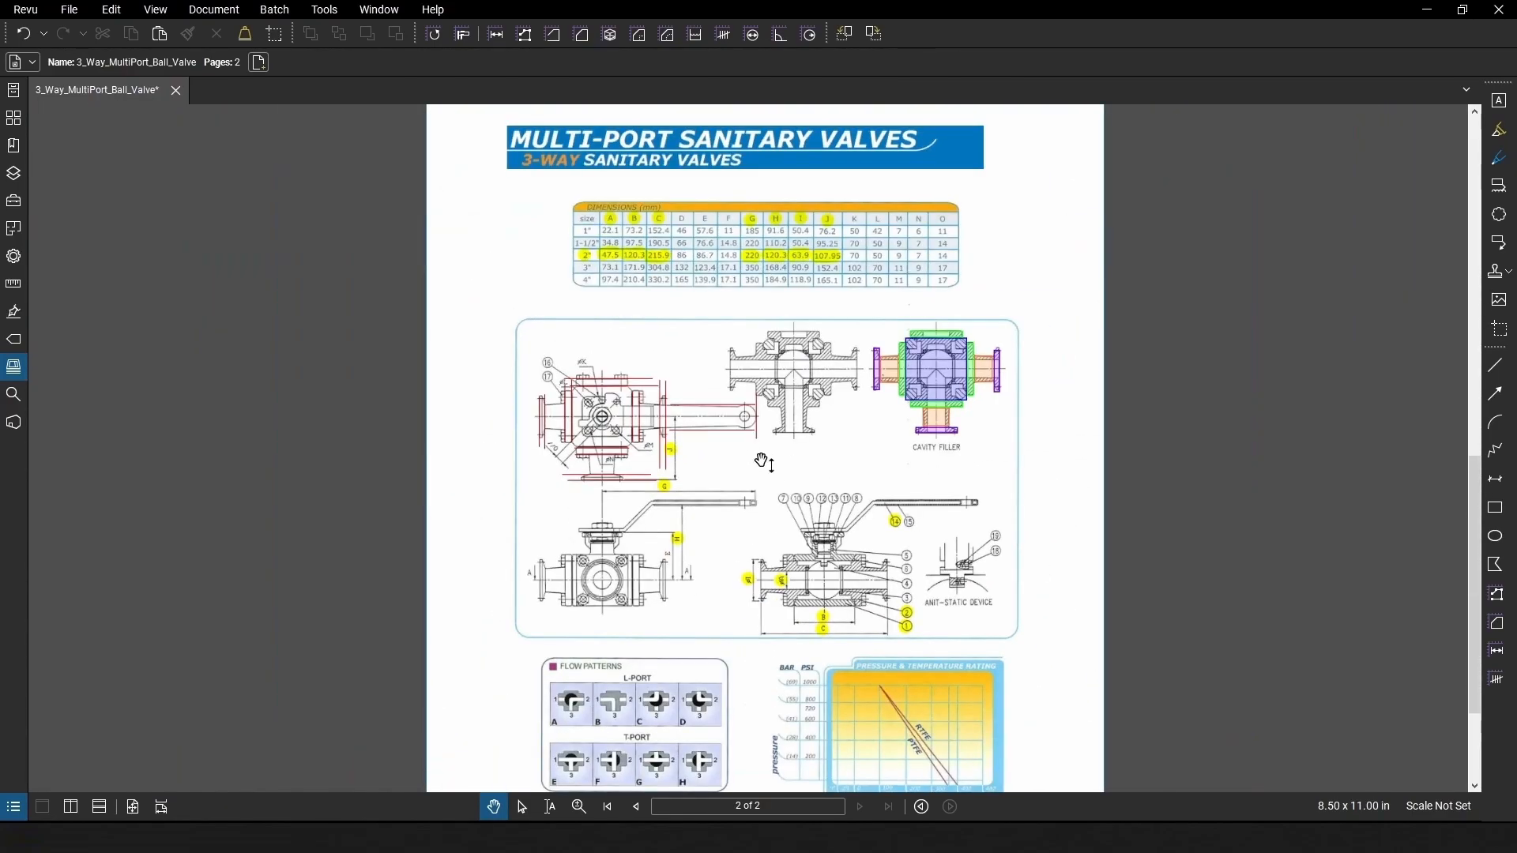
scroll(764, 457, "down", 4)
left_click_drag(928, 366, 928, 569)
scroll(855, 385, "up", 1)
scroll(714, 685, "up", 5)
scroll(673, 624, "up", 3)
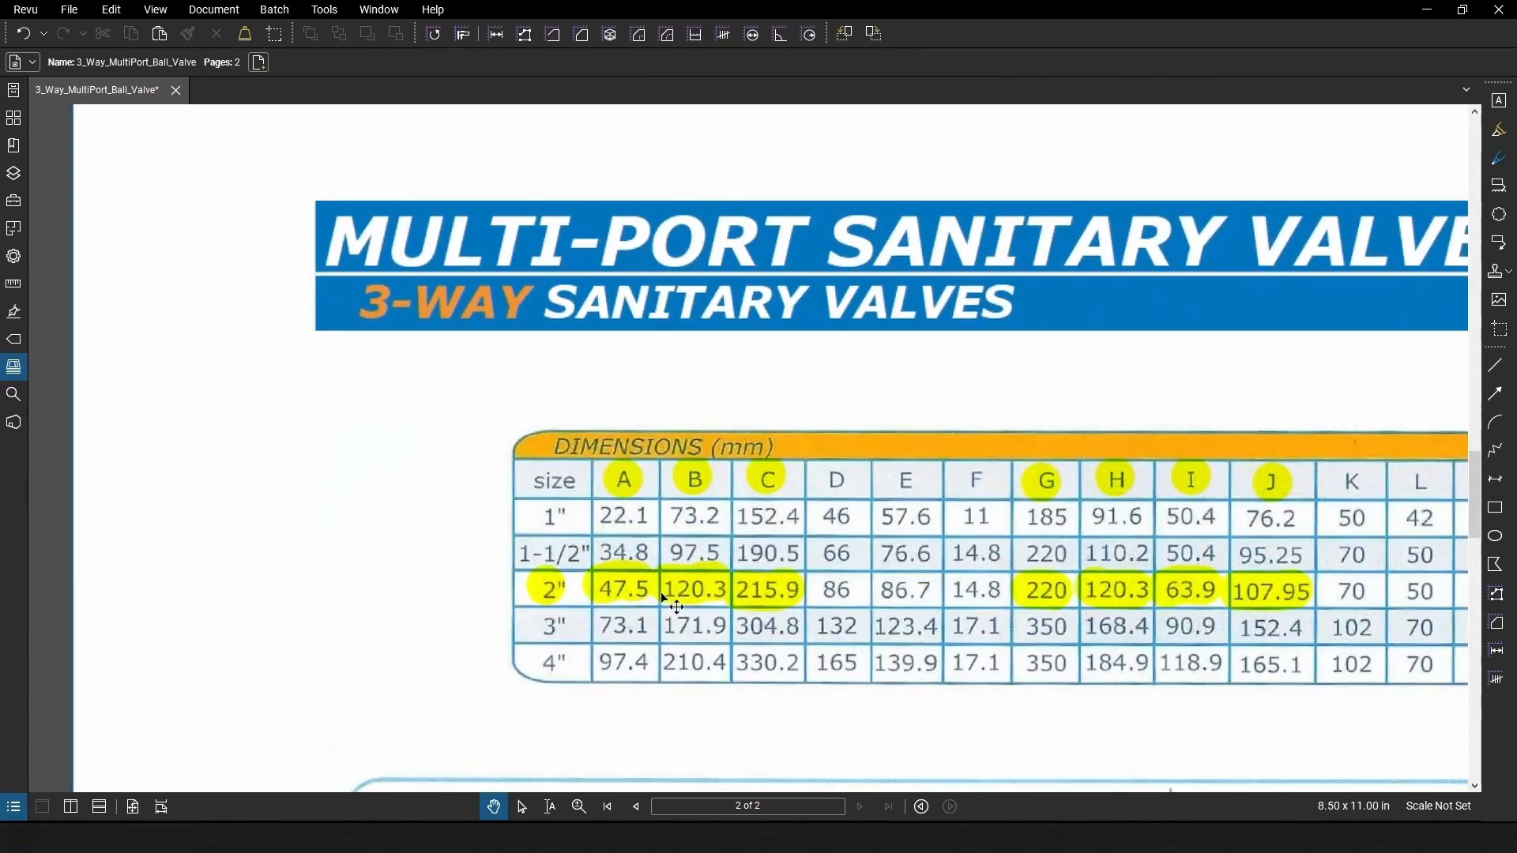
scroll(621, 601, "down", 4)
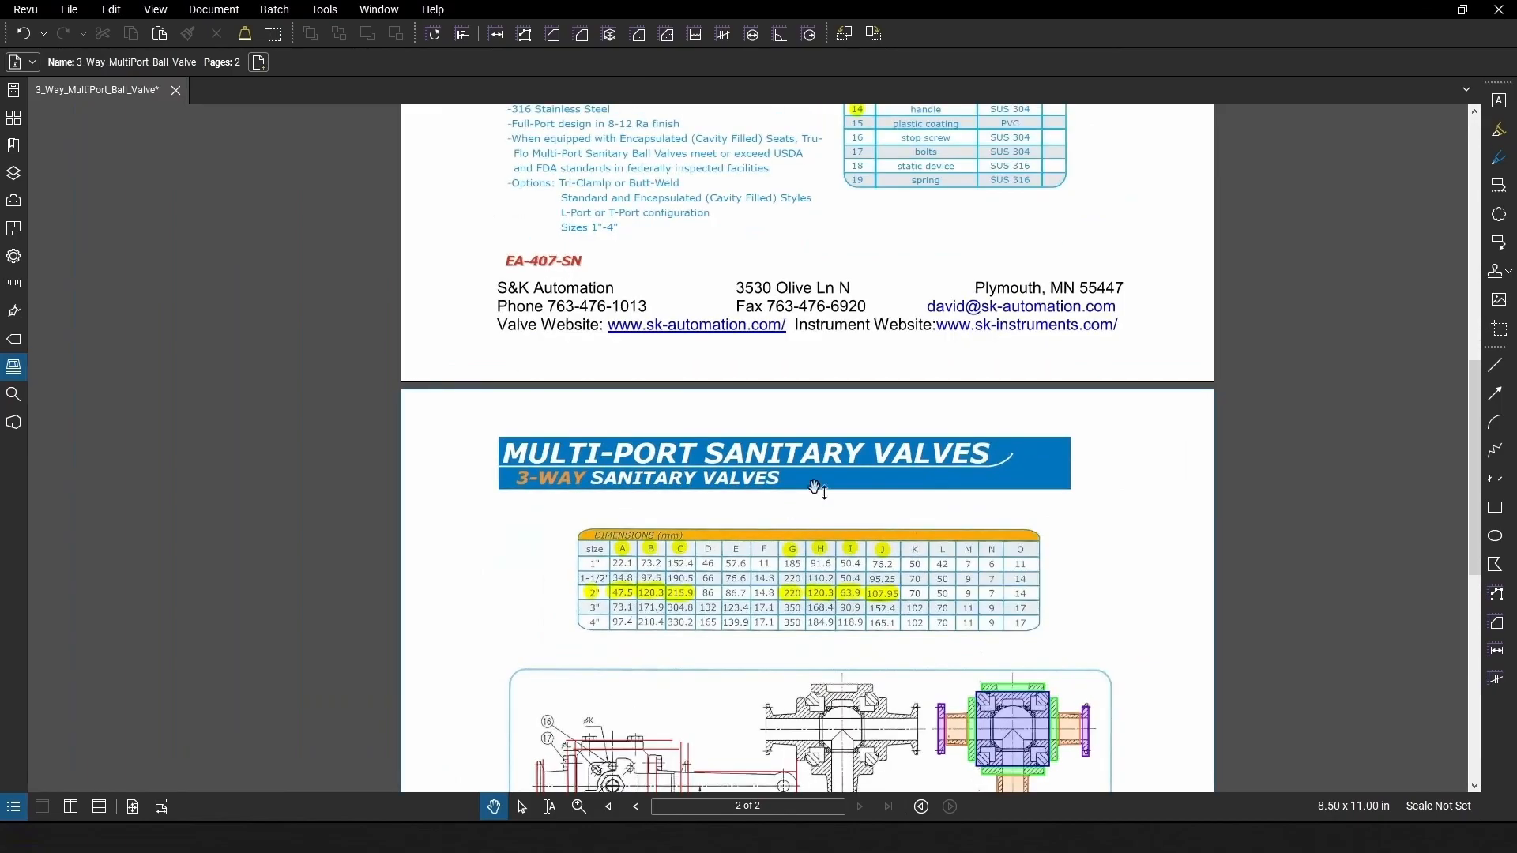
left_click(1427, 11)
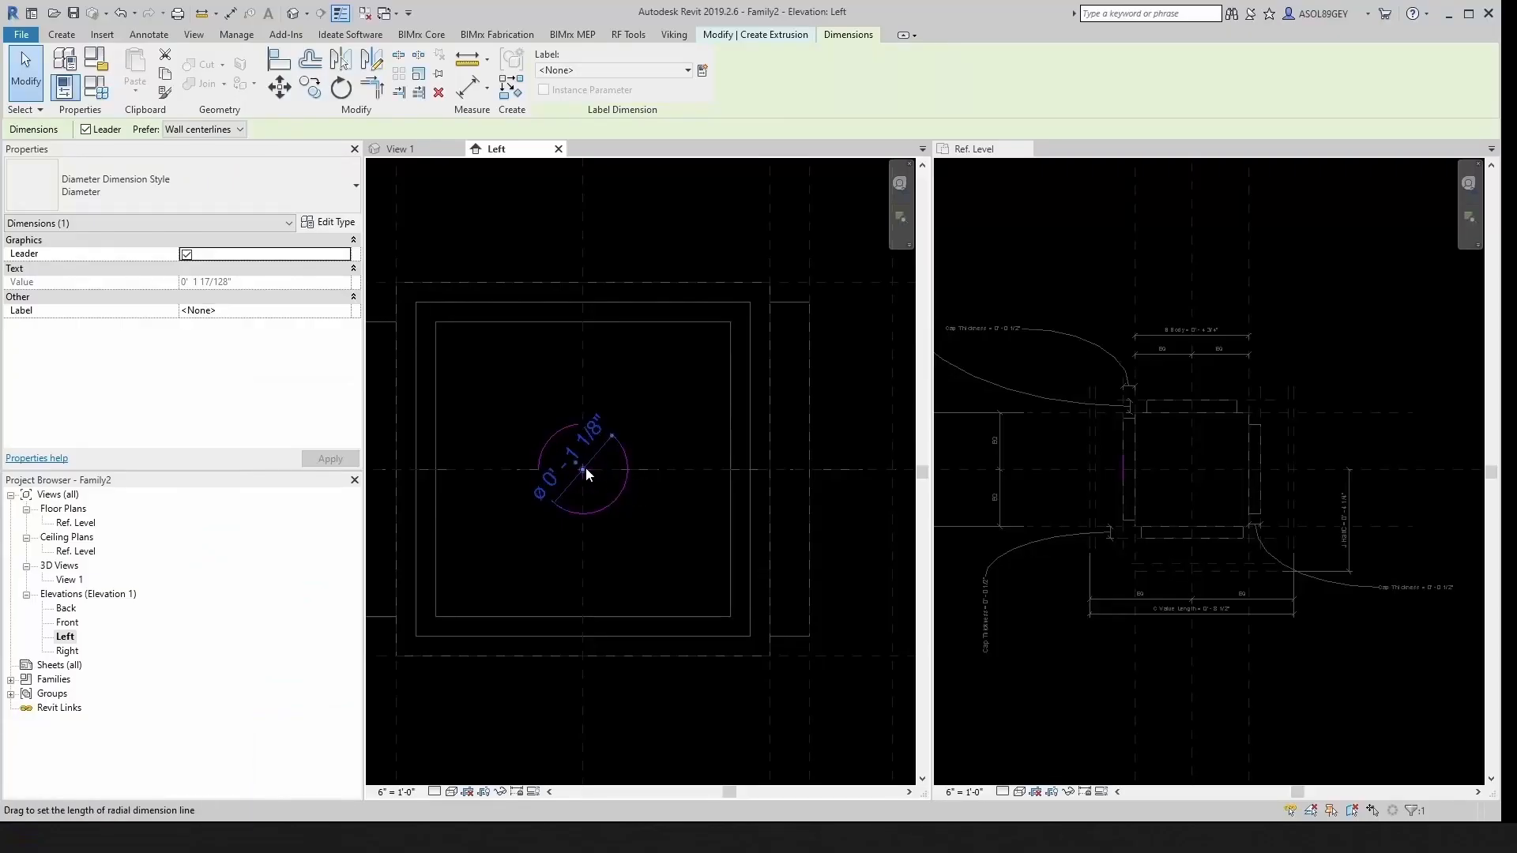
Step: Label the circle's diameter dimension with a new type family parameter named A Diameter, grouped under Dimensions
left_click(703, 70)
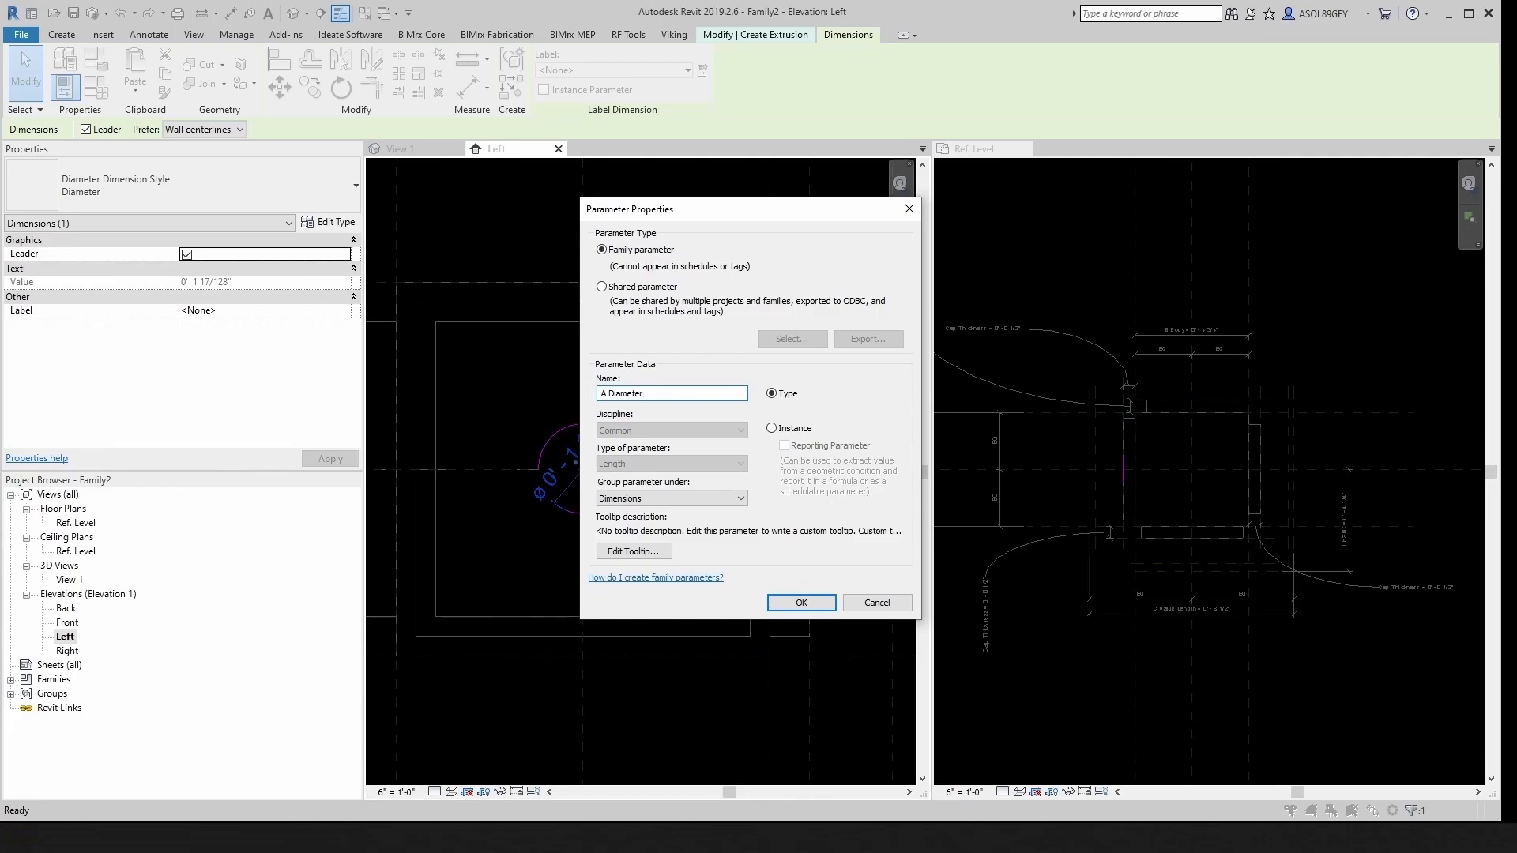
left_click(790, 609)
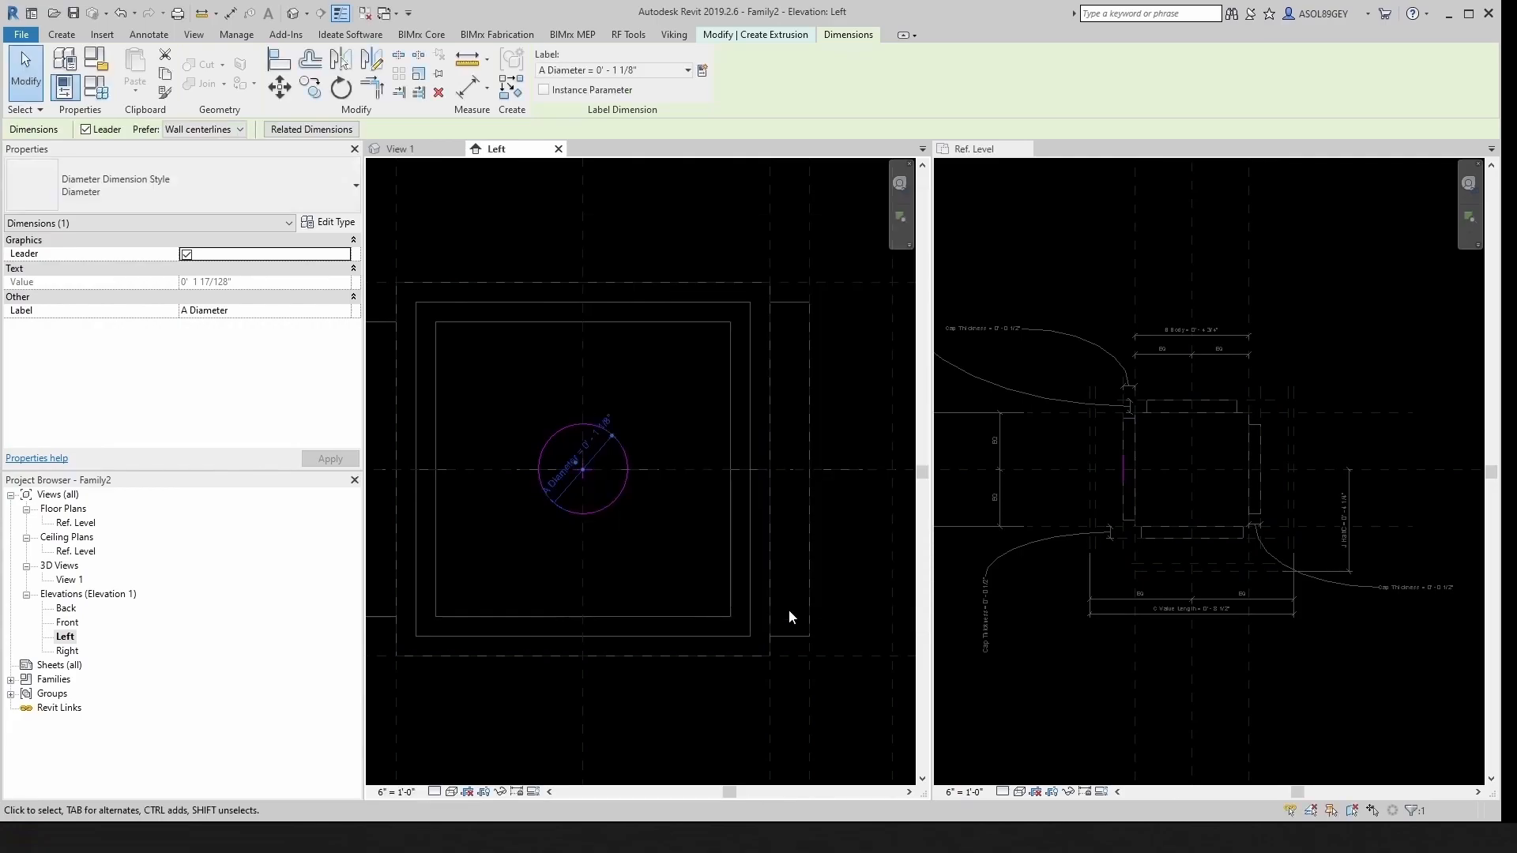
left_click(653, 425)
Step: Check the 2" size's A value in the Revu PDF and set A Diameter to 47.5mm in the Revit family types
left_click(96, 86)
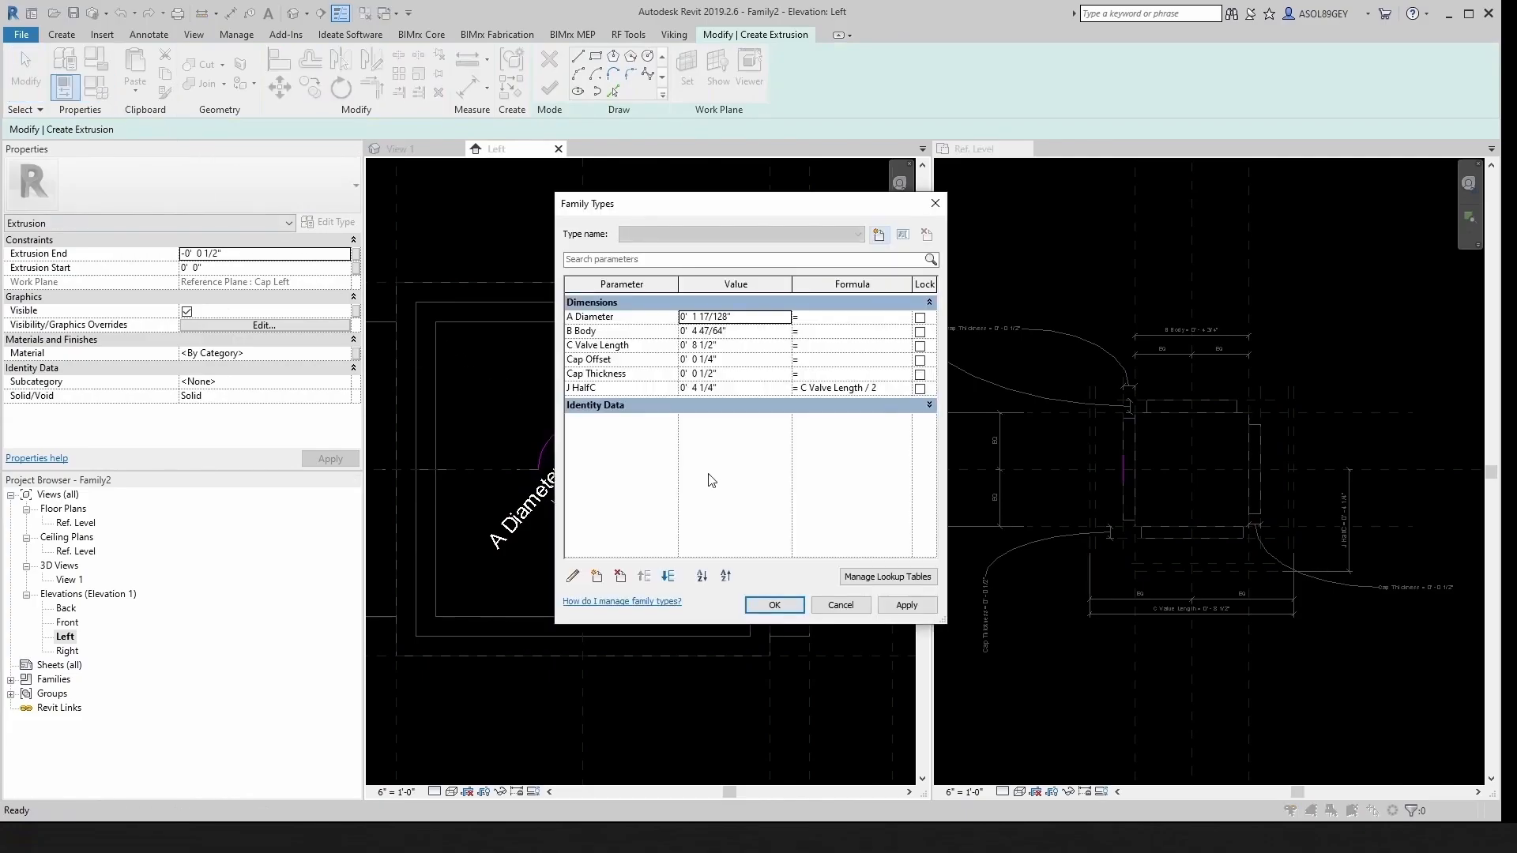
left_click(746, 320)
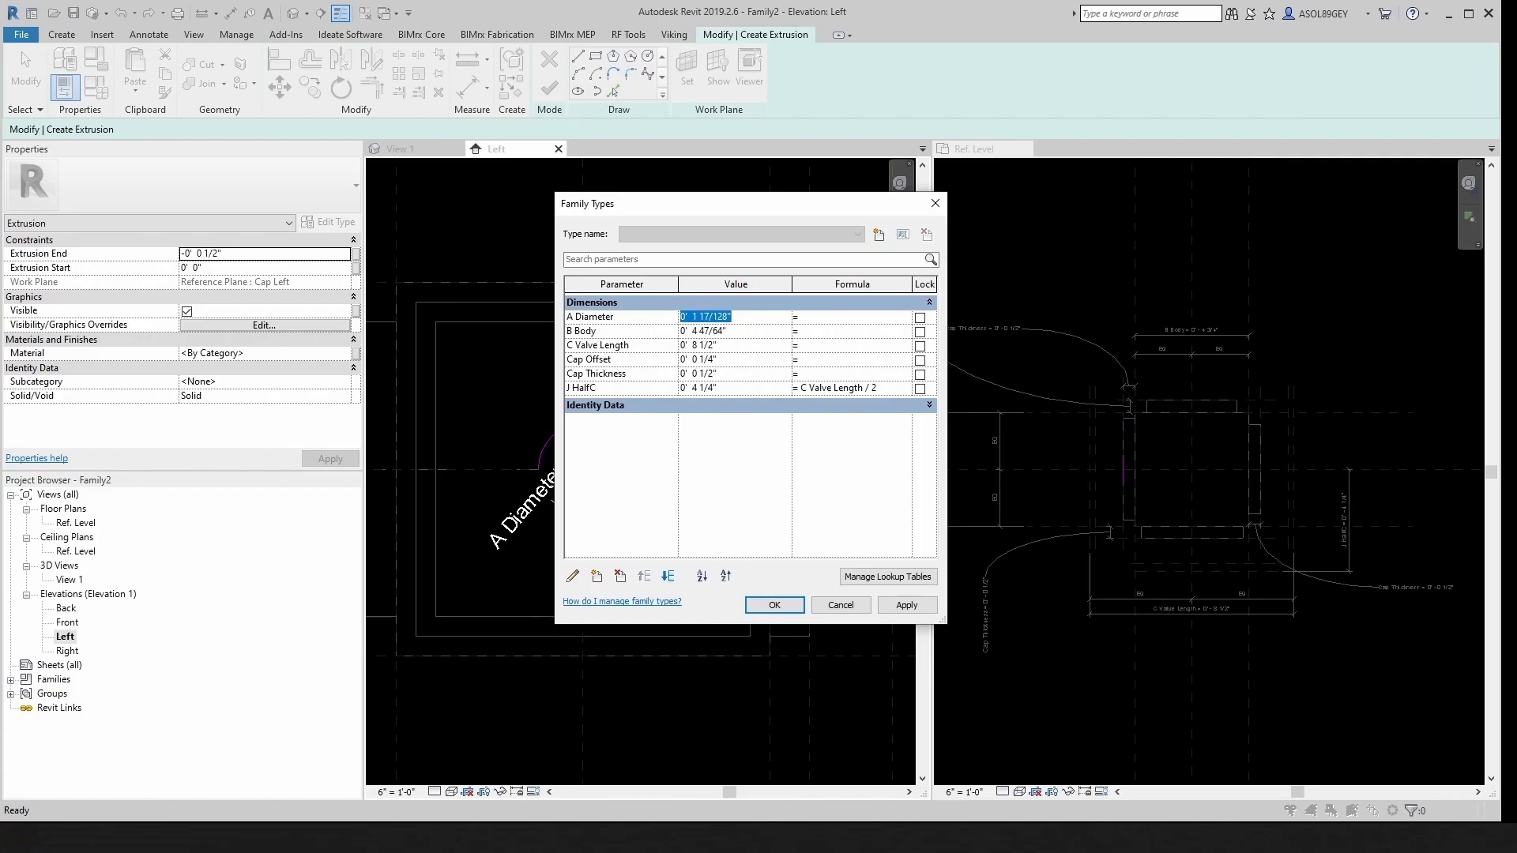
left_click(641, 836)
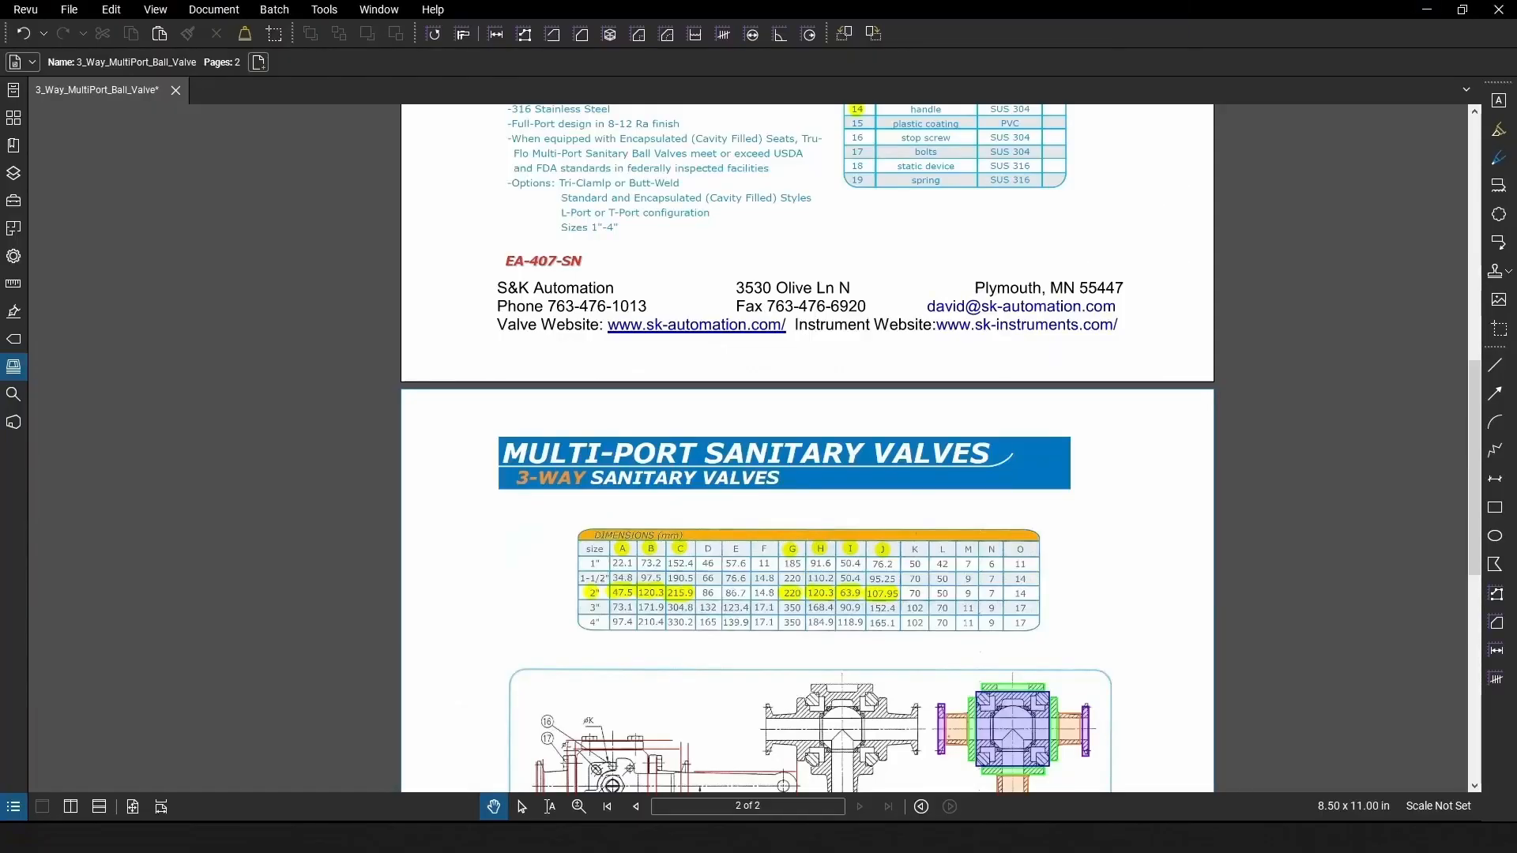
key("alt+Tab")
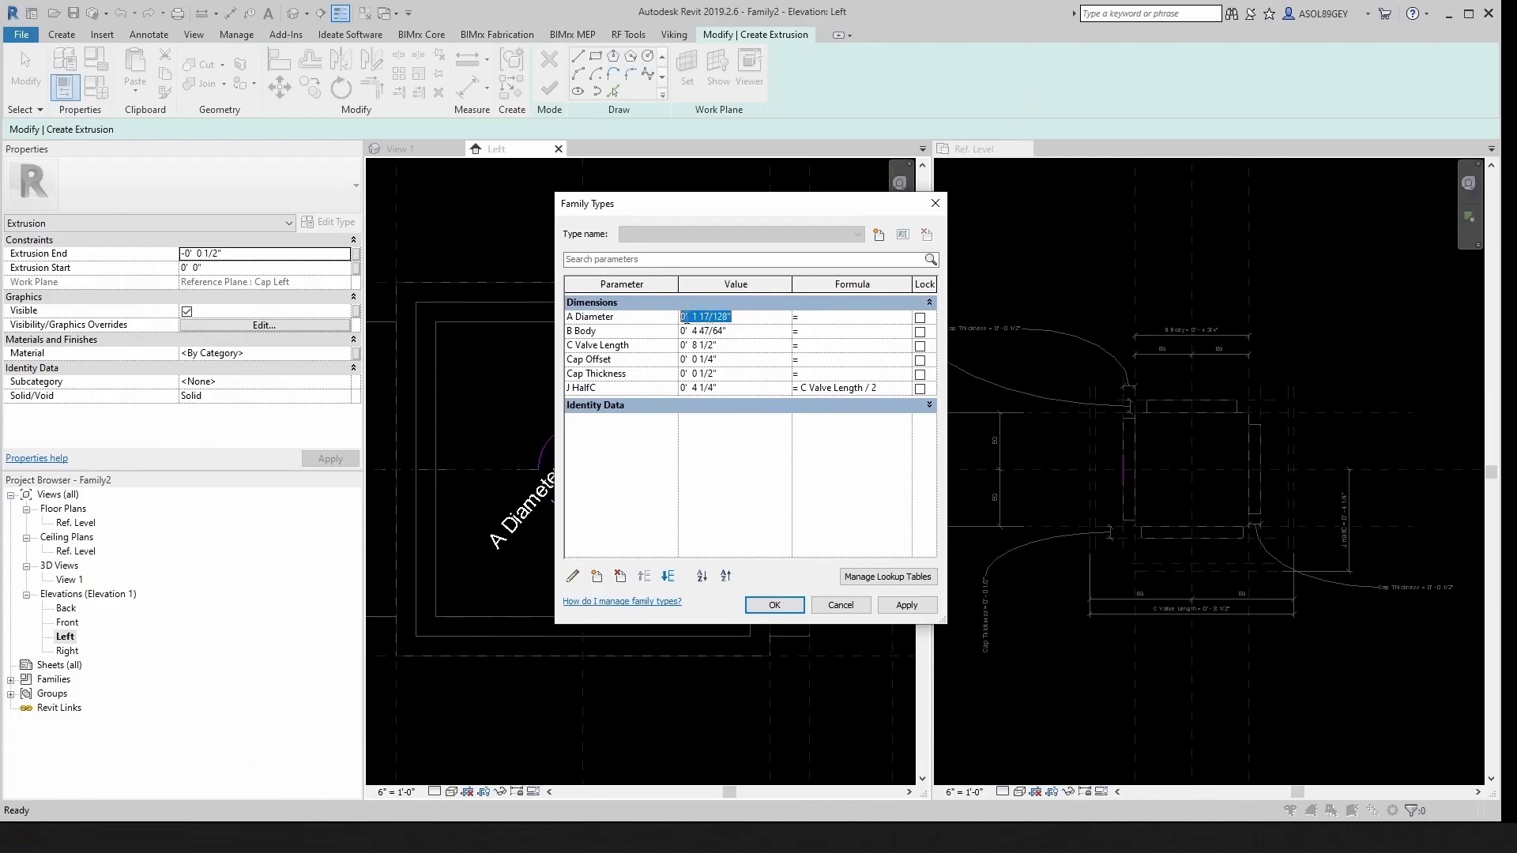
type("47.5mm")
key("Return")
left_click(787, 609)
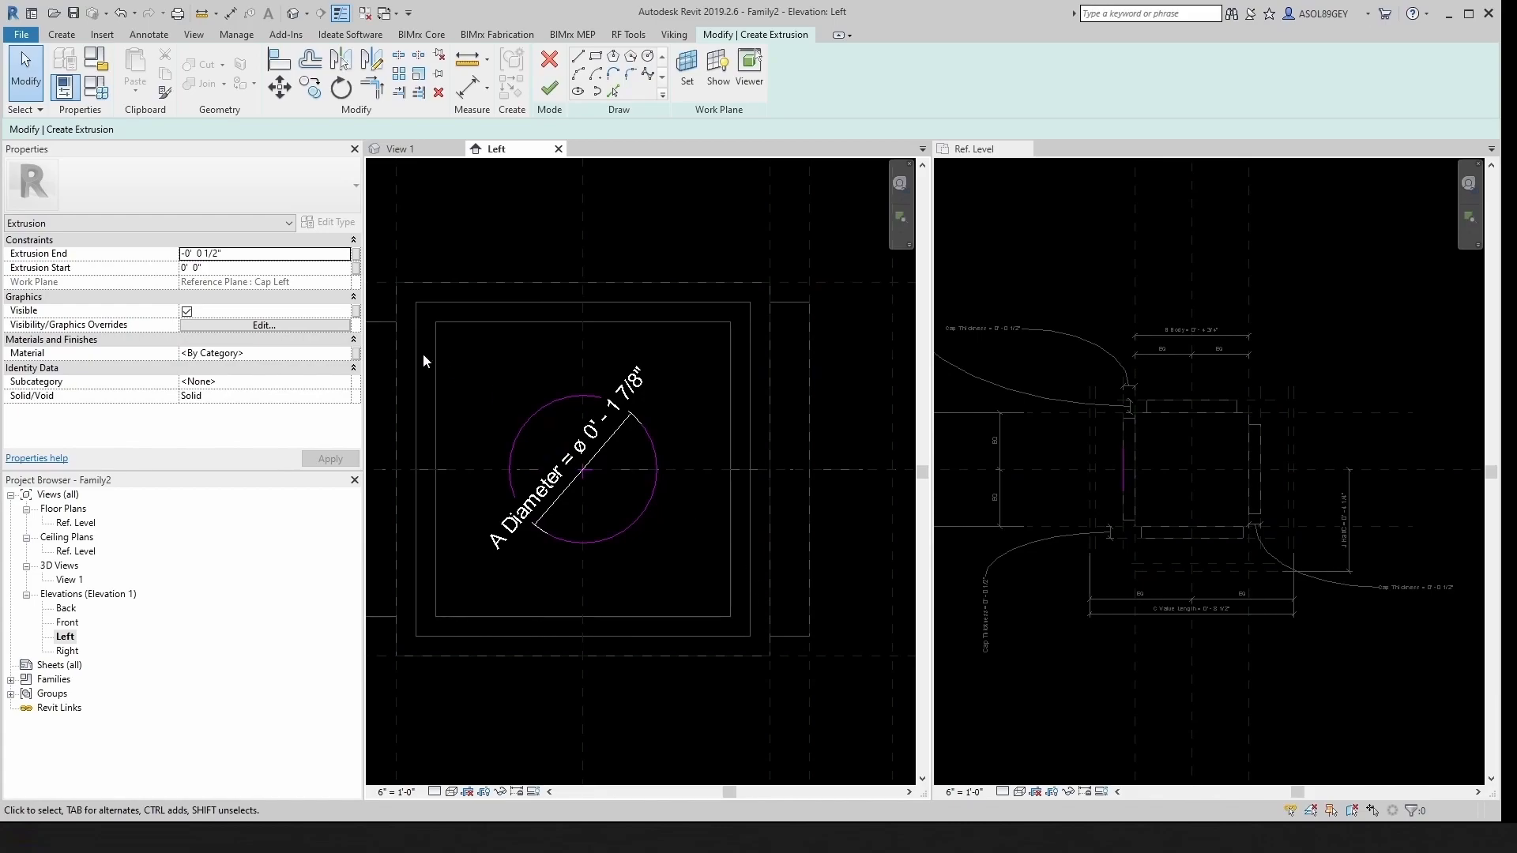
Step: Review the port pipe and flange in the PDF's section view in Revu, then return to the Revit sketch
mouse_move(632, 838)
left_click(632, 782)
scroll(650, 531, "down", 1)
scroll(650, 531, "down", 1)
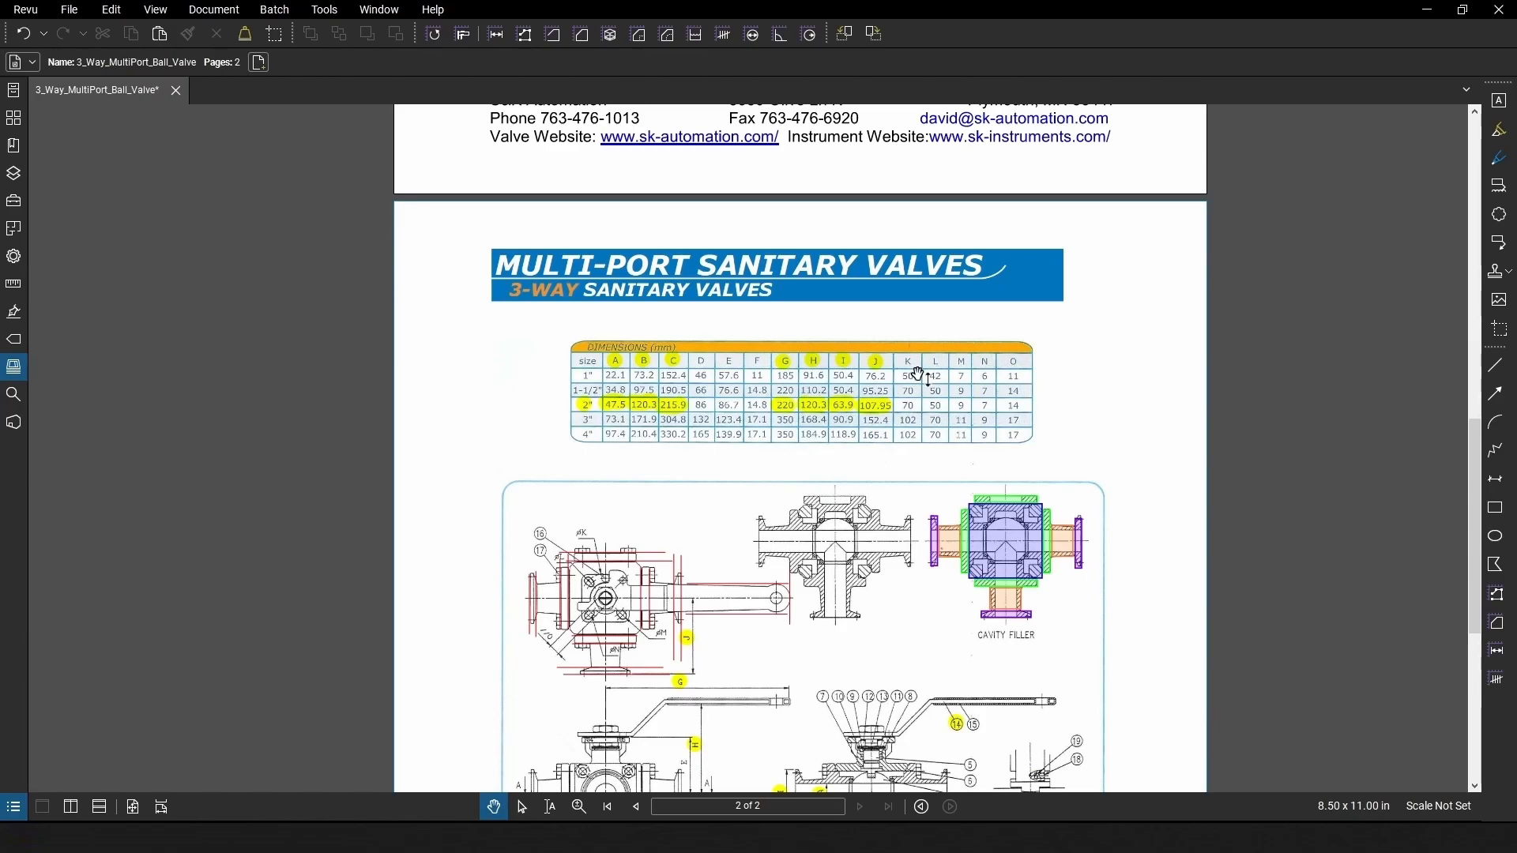
scroll(848, 621, "up", 3)
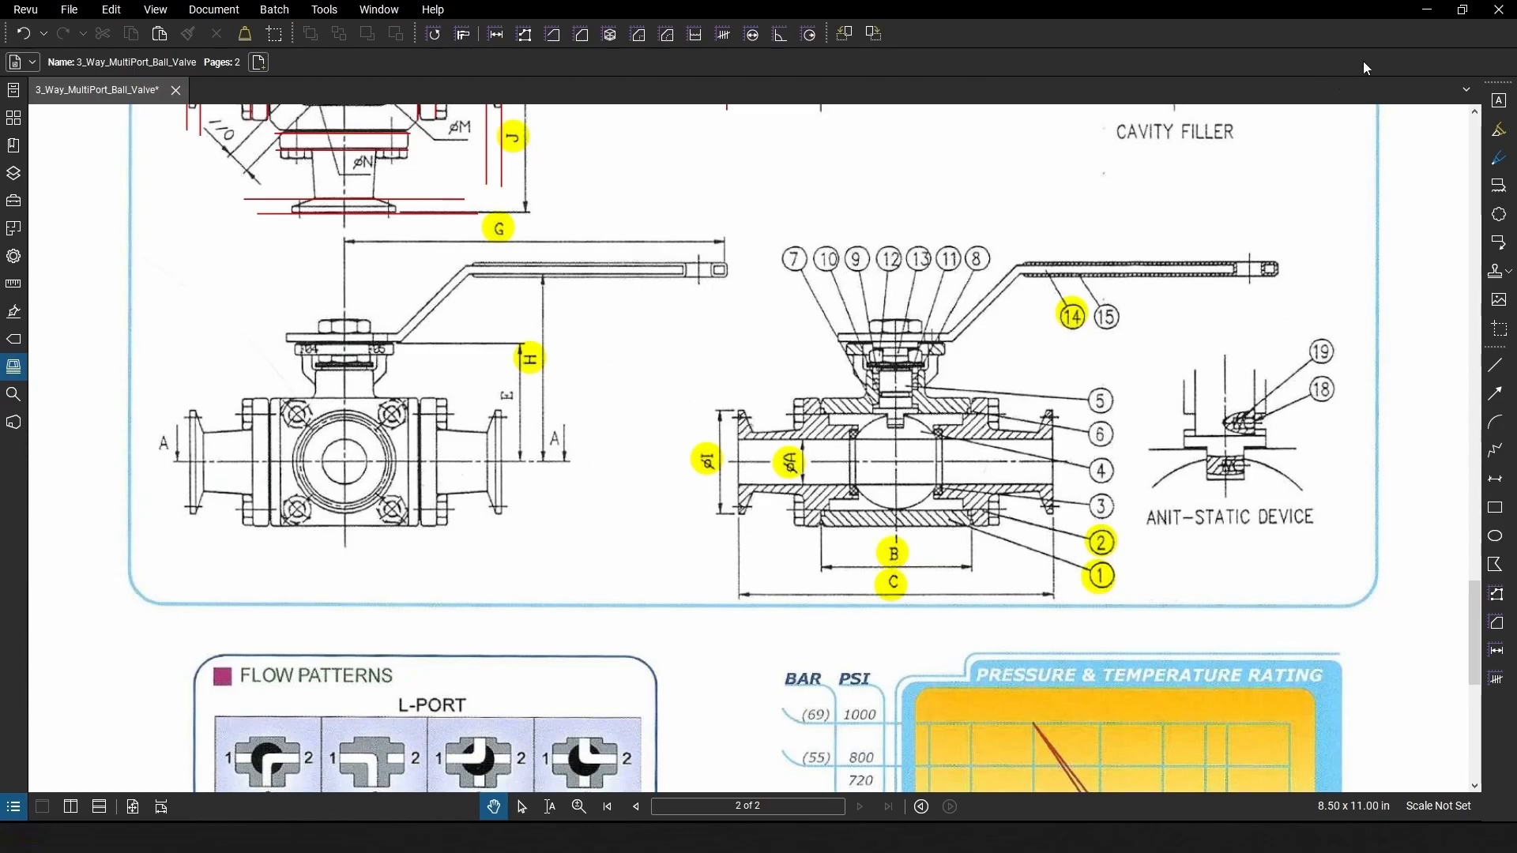
left_click(1427, 10)
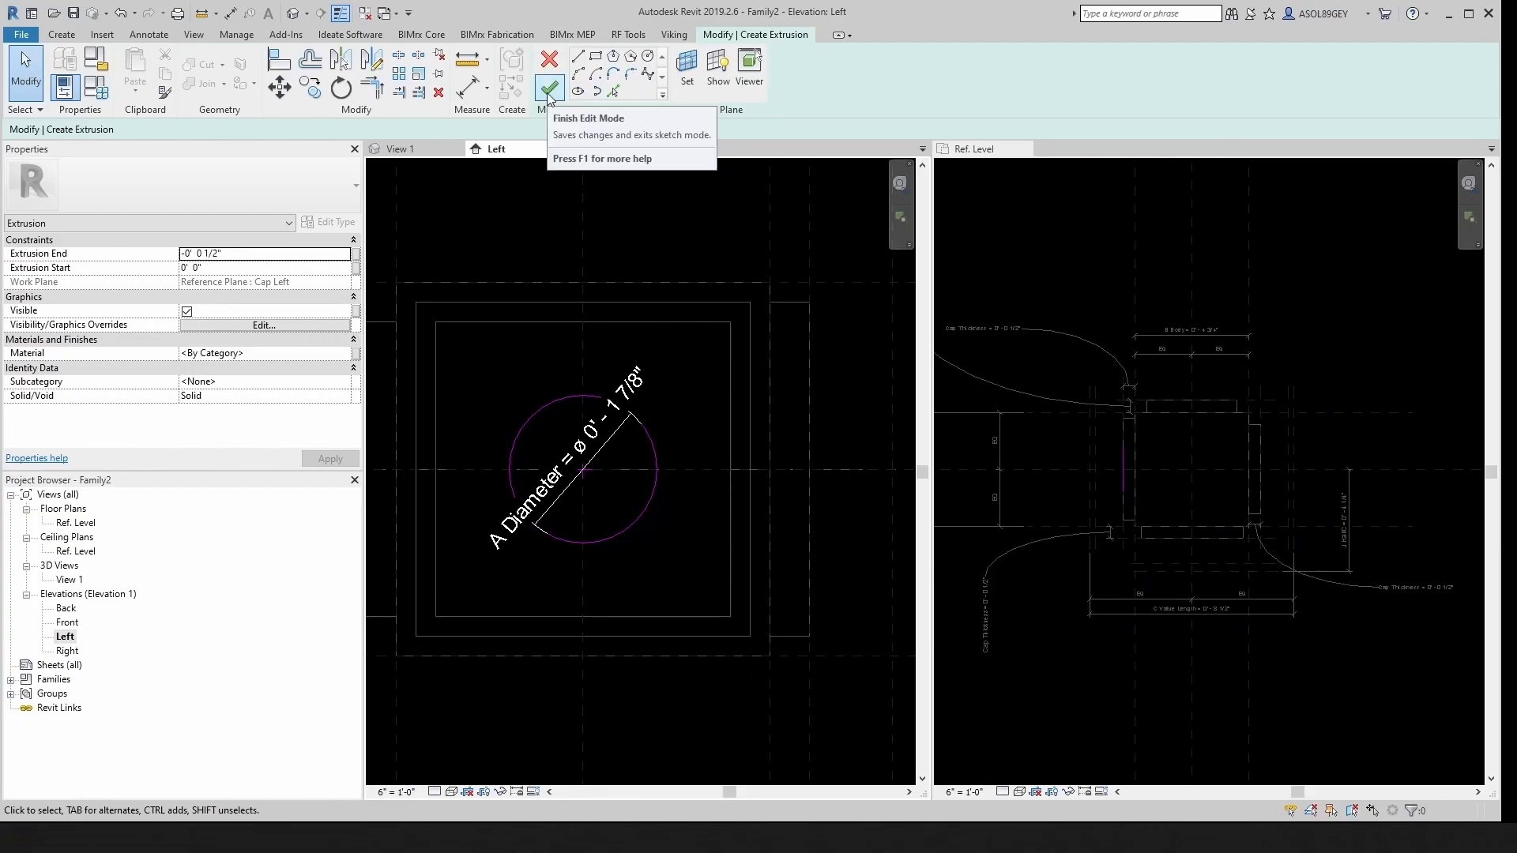
Step: Finish the left port's circular sketch to create the pipe extrusion from the Cap Left plane
scroll(1145, 525, "up", 2)
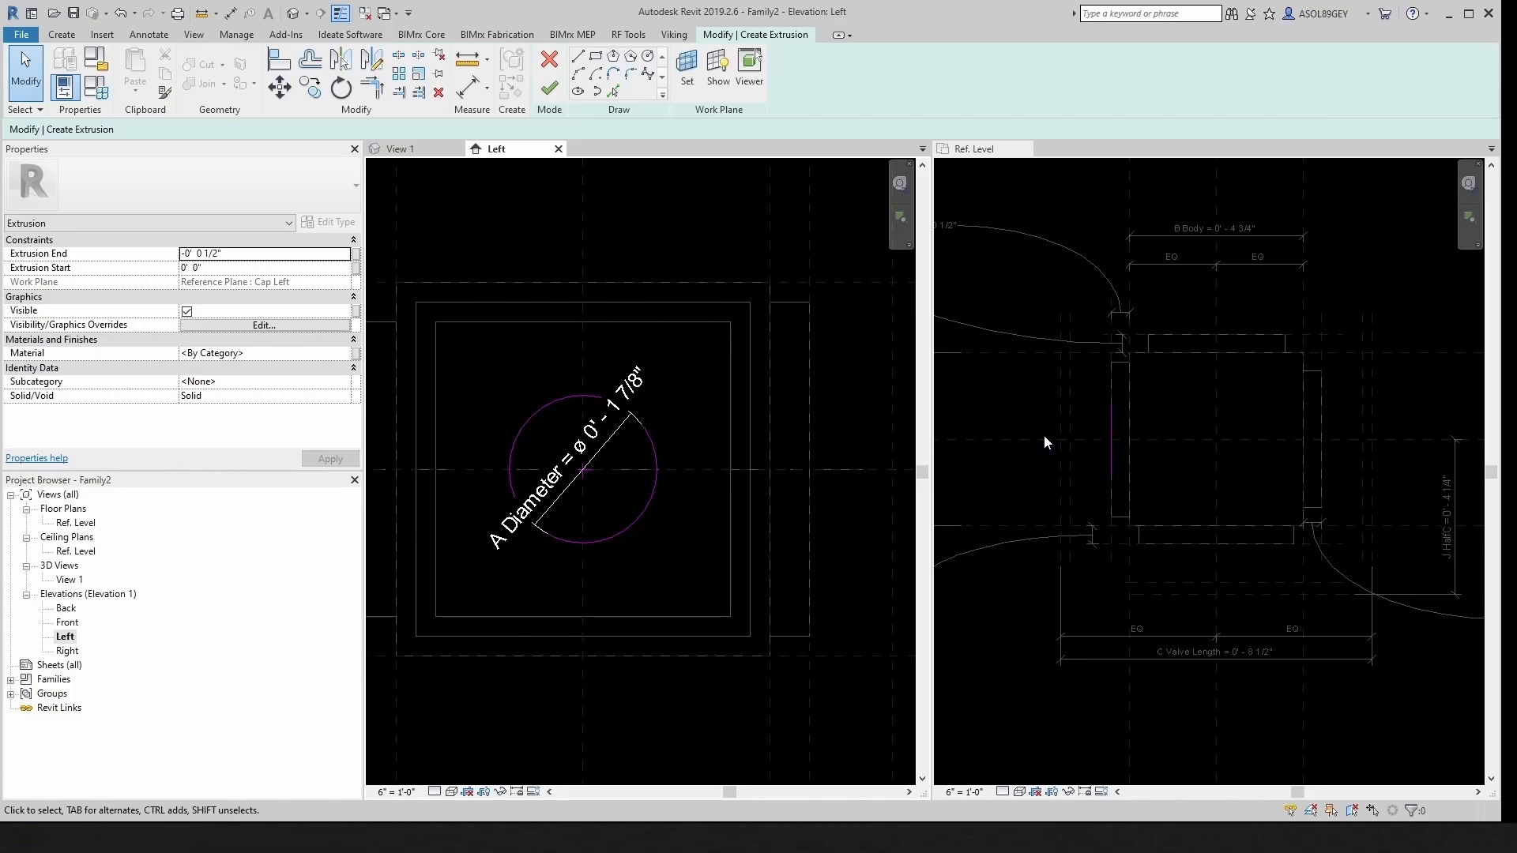
scroll(1043, 427, "up", 1)
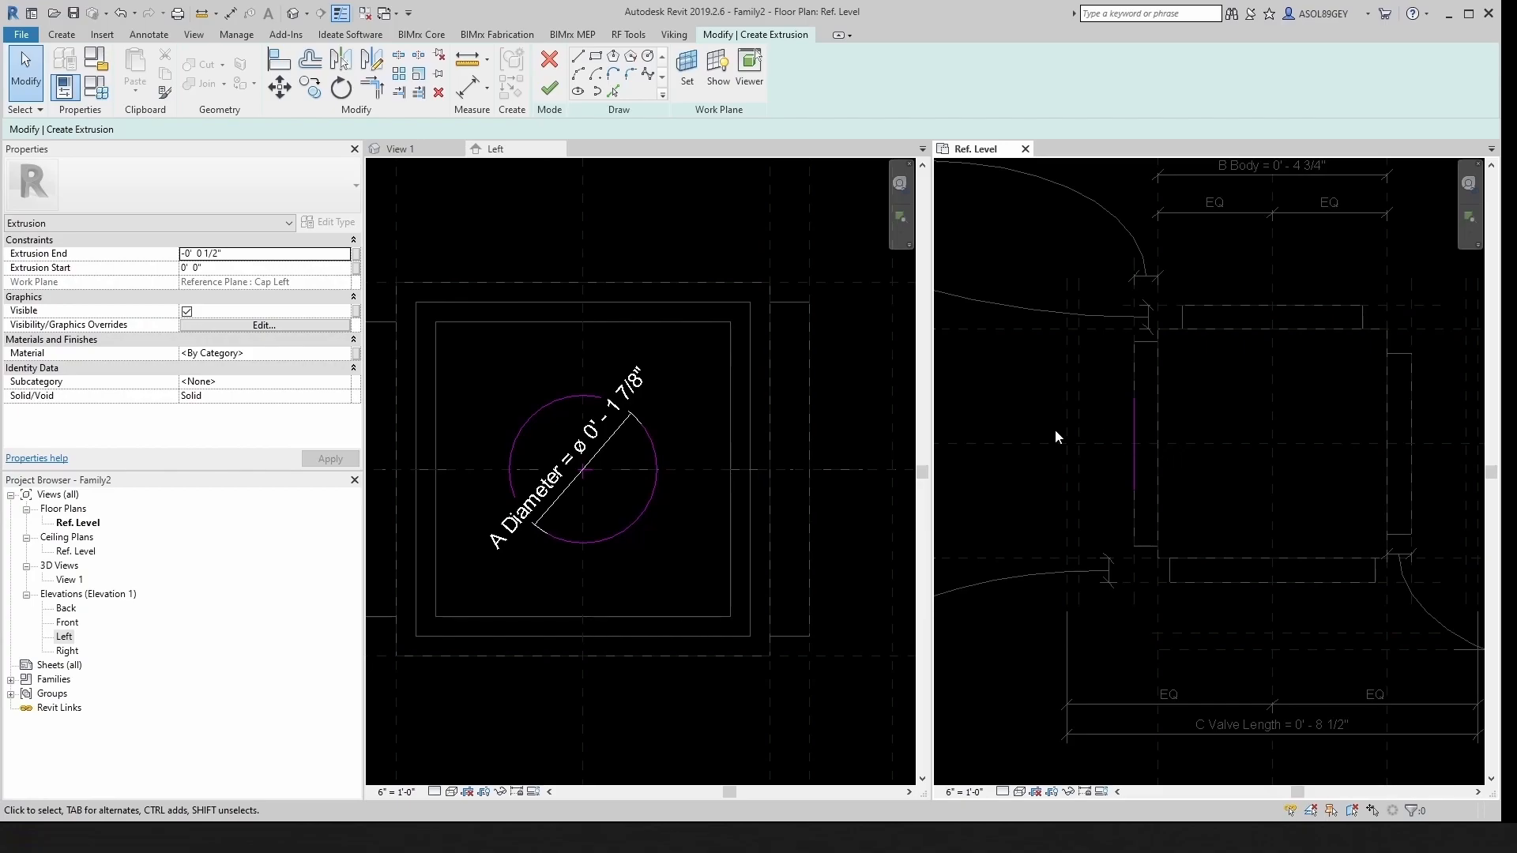
left_click(549, 87)
scroll(1159, 532, "up", 2)
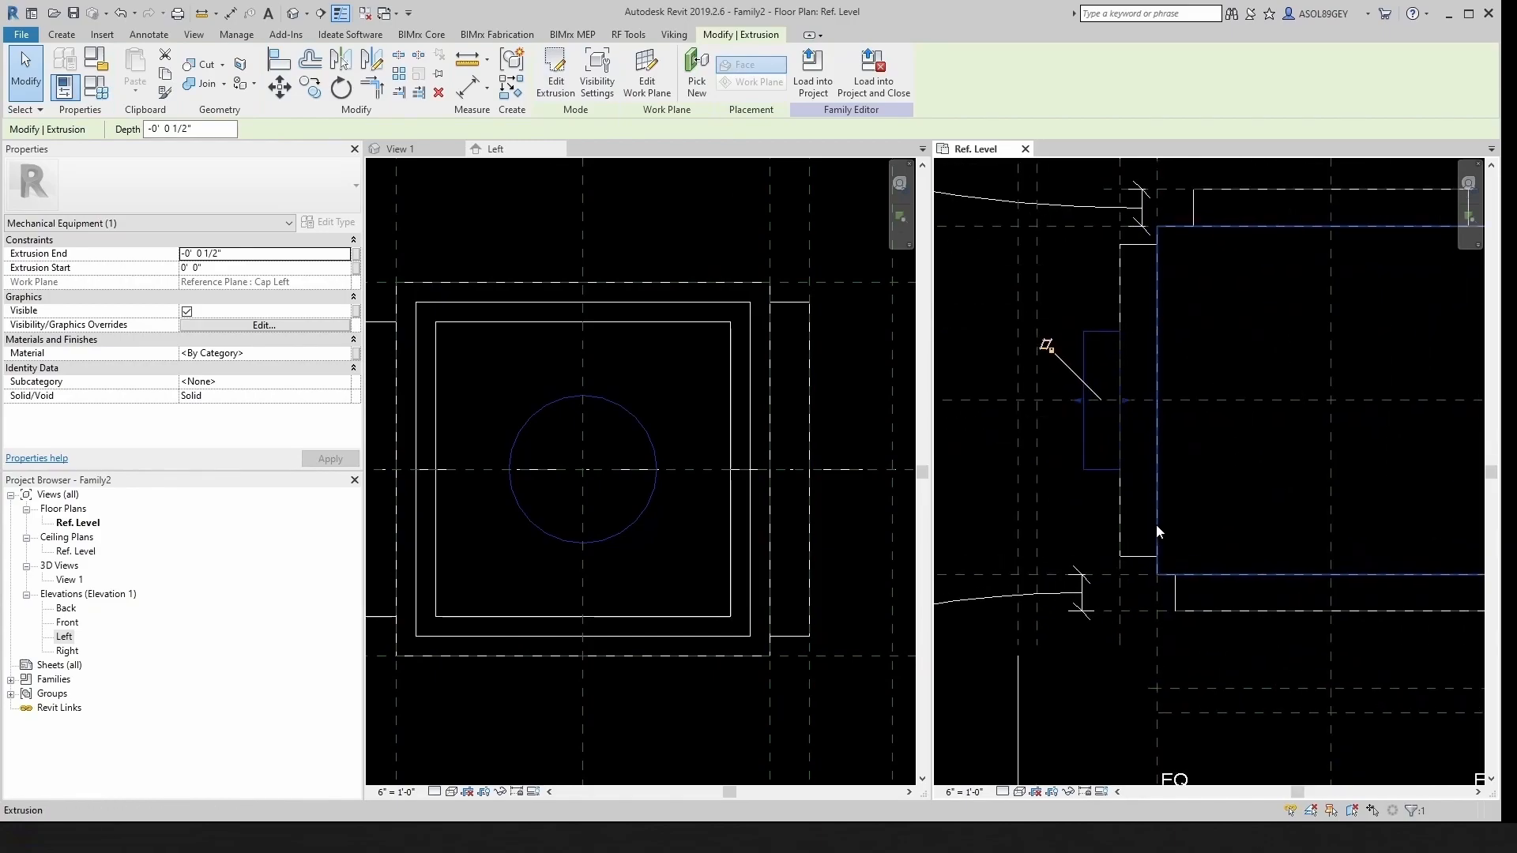
key("Escape")
Step: Align the left pipe extrusion's outer end to the inner left flange reference plane in the Ref. Level plan and lock it
scroll(1081, 440, "up", 2)
key("a")
key("l")
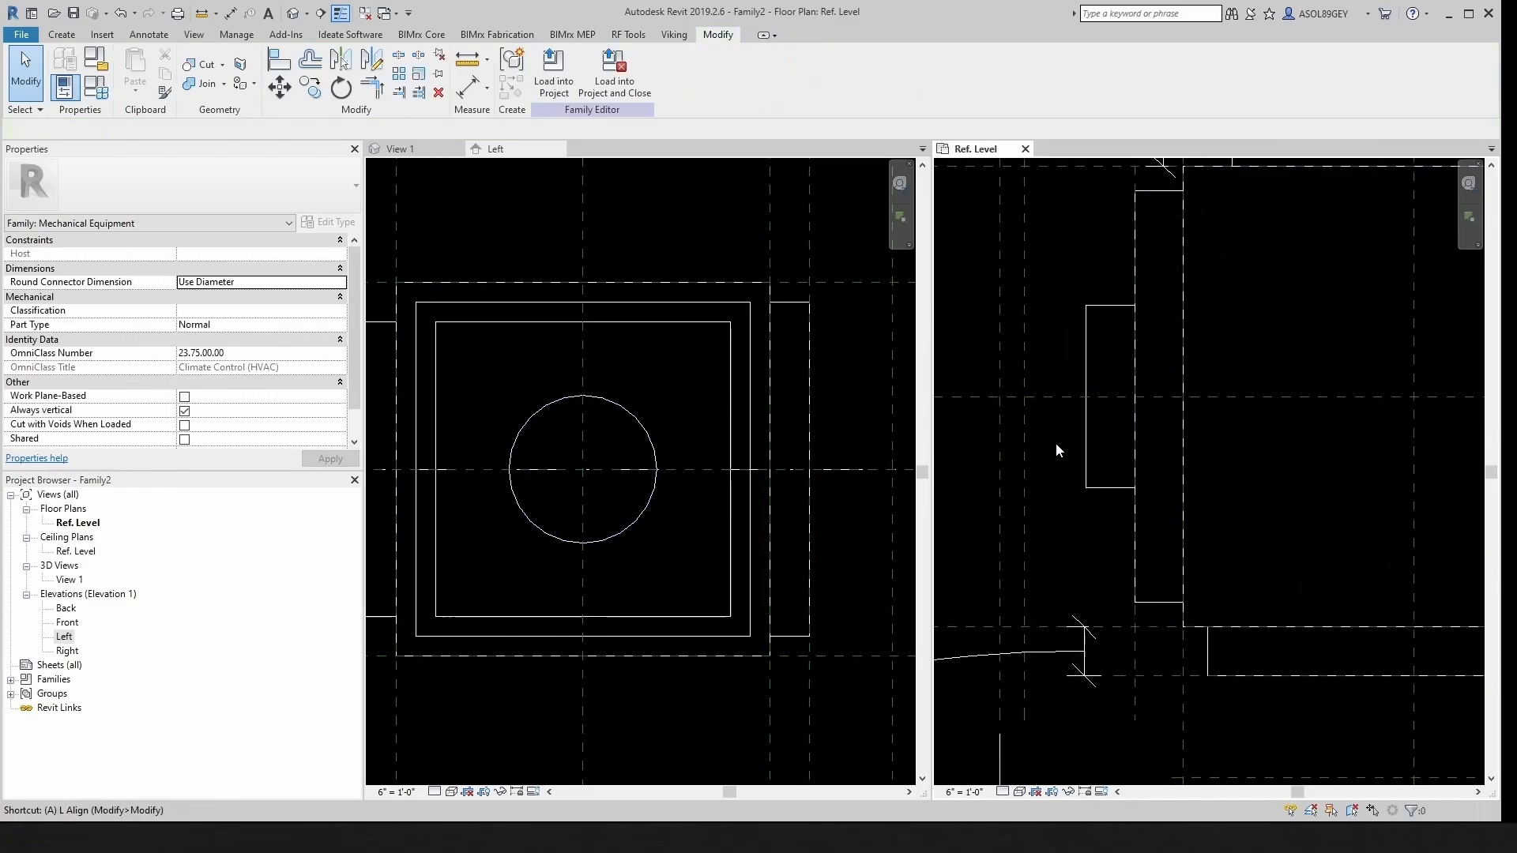
left_click(1027, 433)
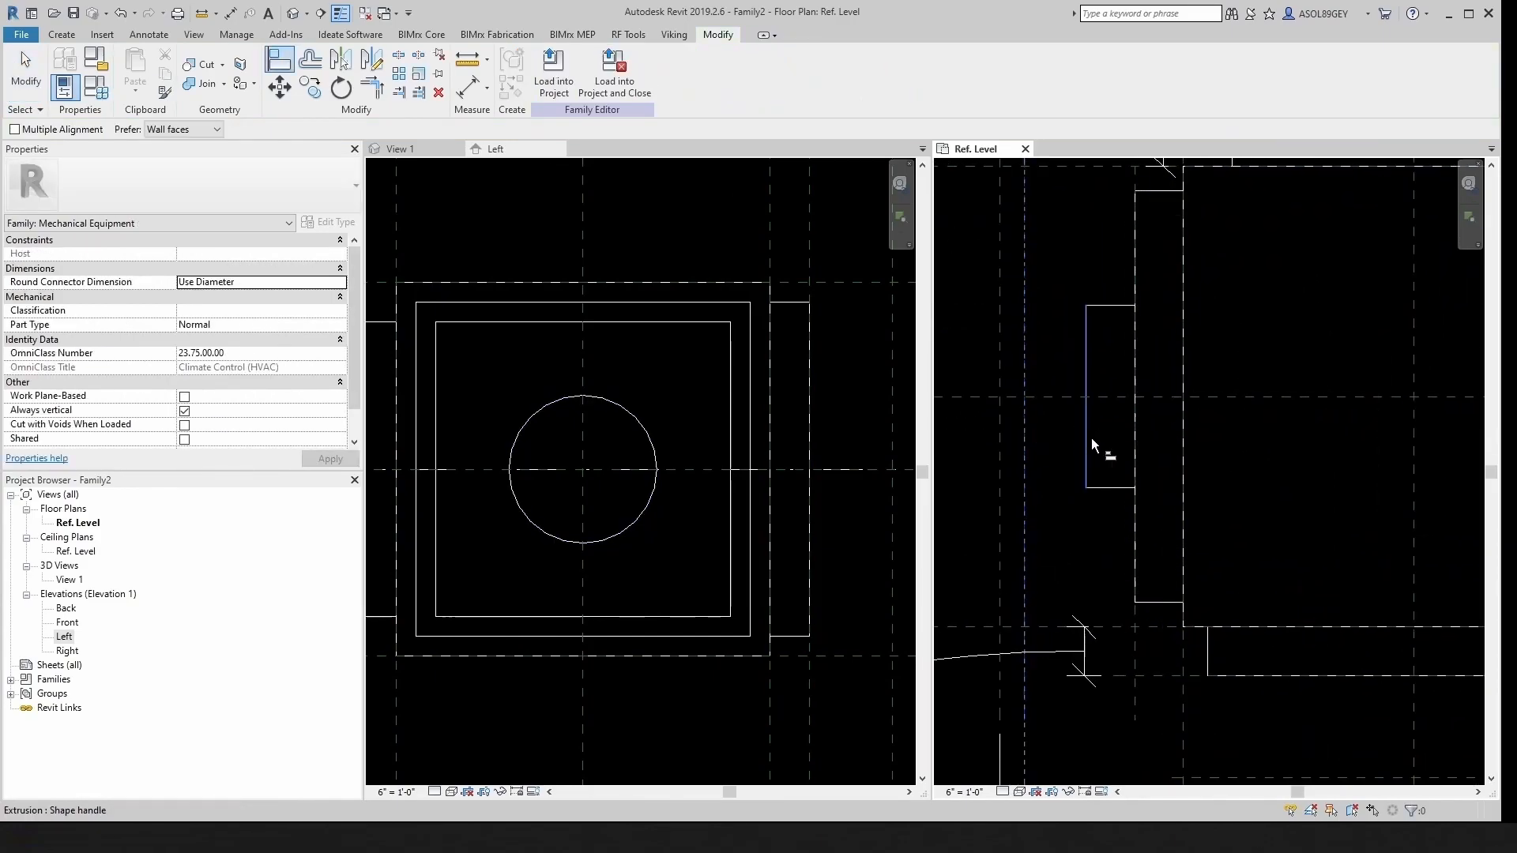
left_click(1090, 437)
left_click(1001, 417)
scroll(1050, 520, "down", 2)
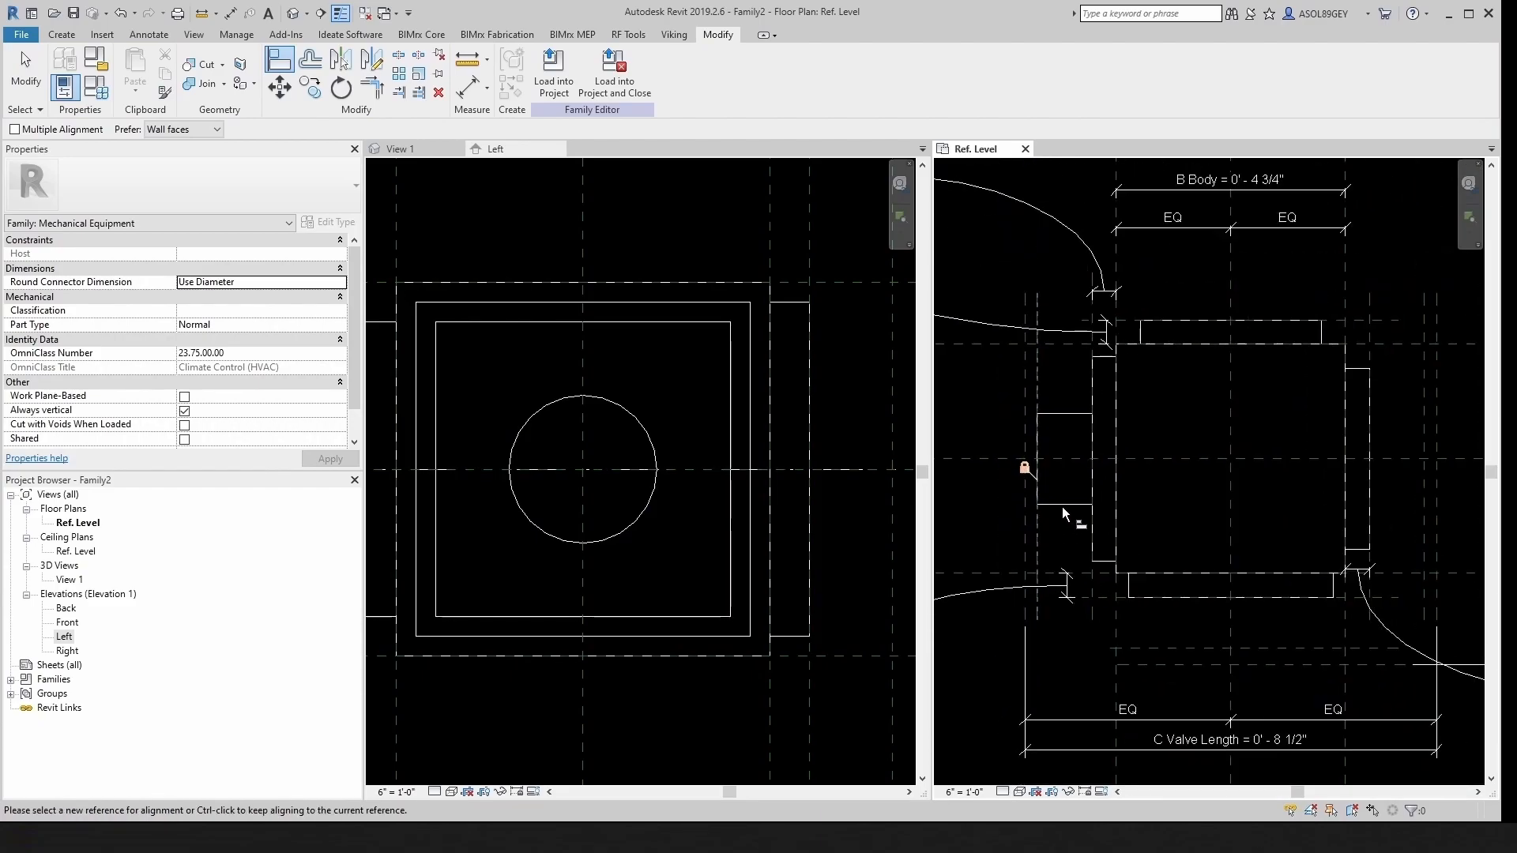
key("Escape")
key("Escape")
scroll(1168, 486, "down", 2)
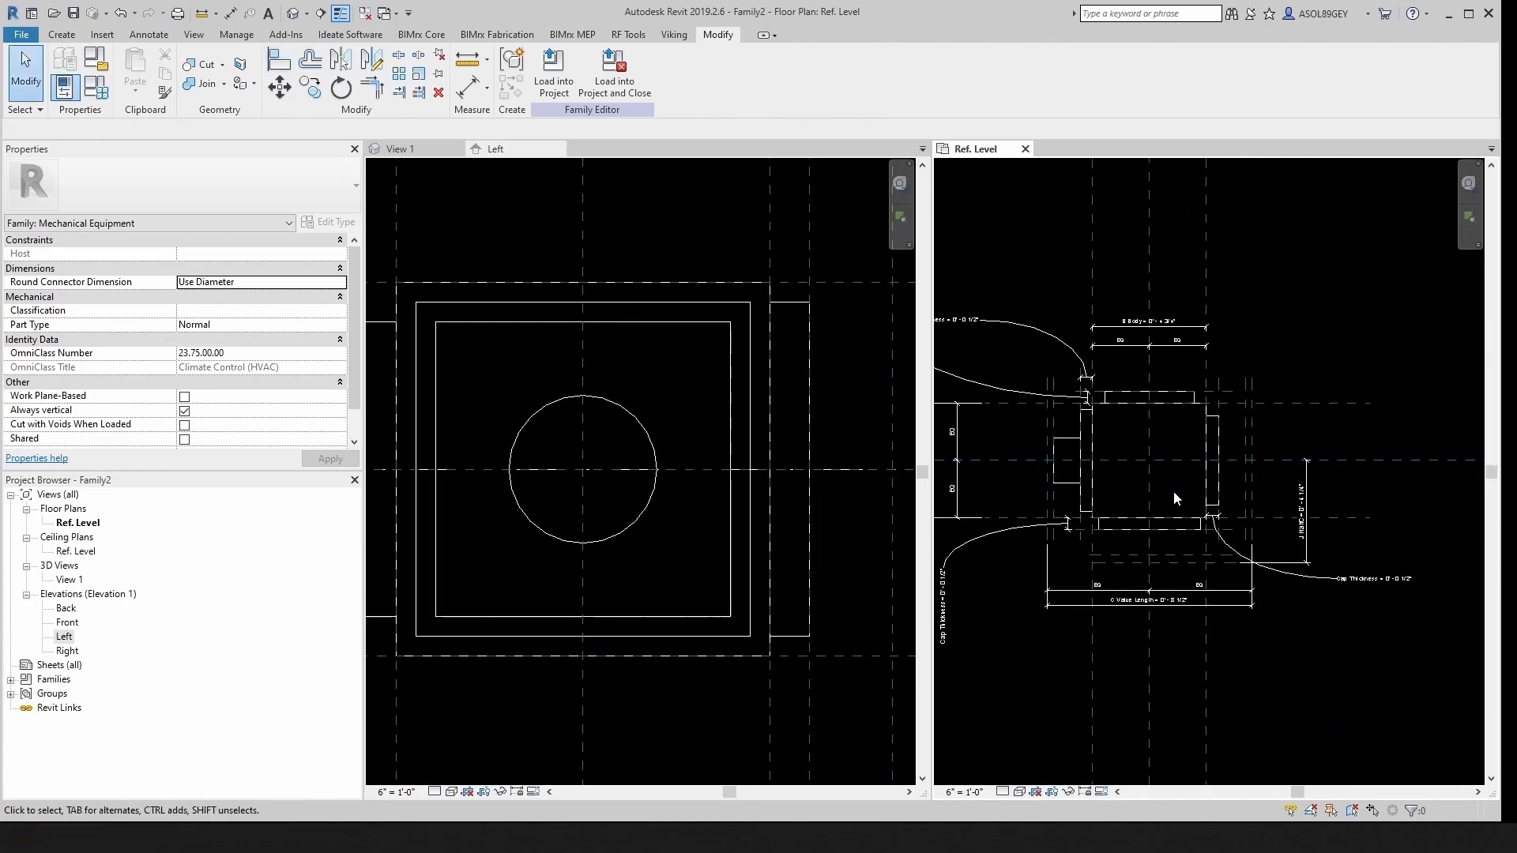
Step: Close the Left elevation and open the Front elevation centred on the valve body
scroll(1130, 556, "up", 1)
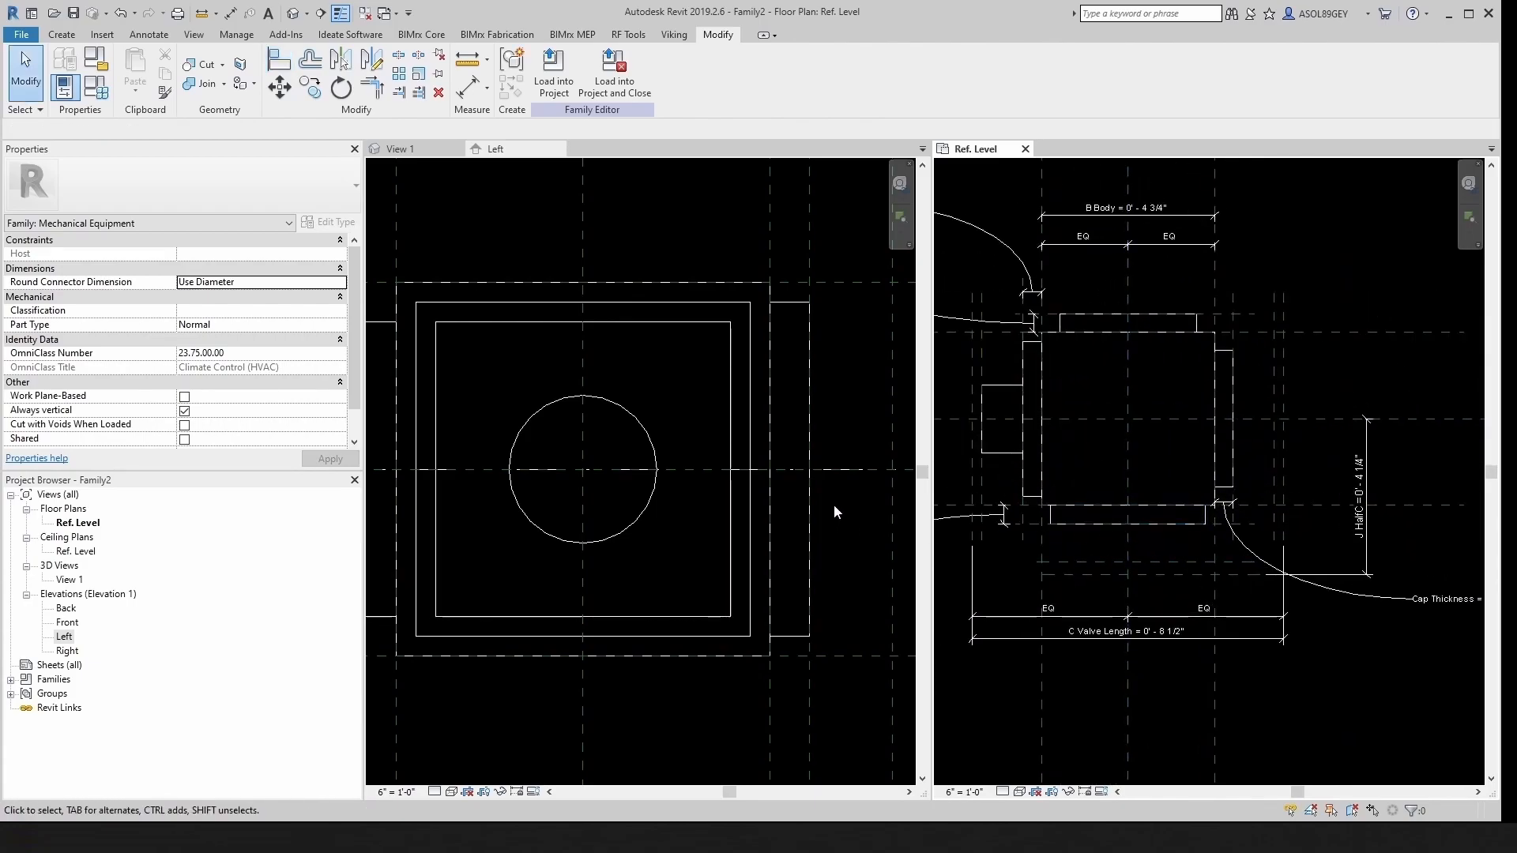
left_click(825, 486)
scroll(810, 452, "down", 2)
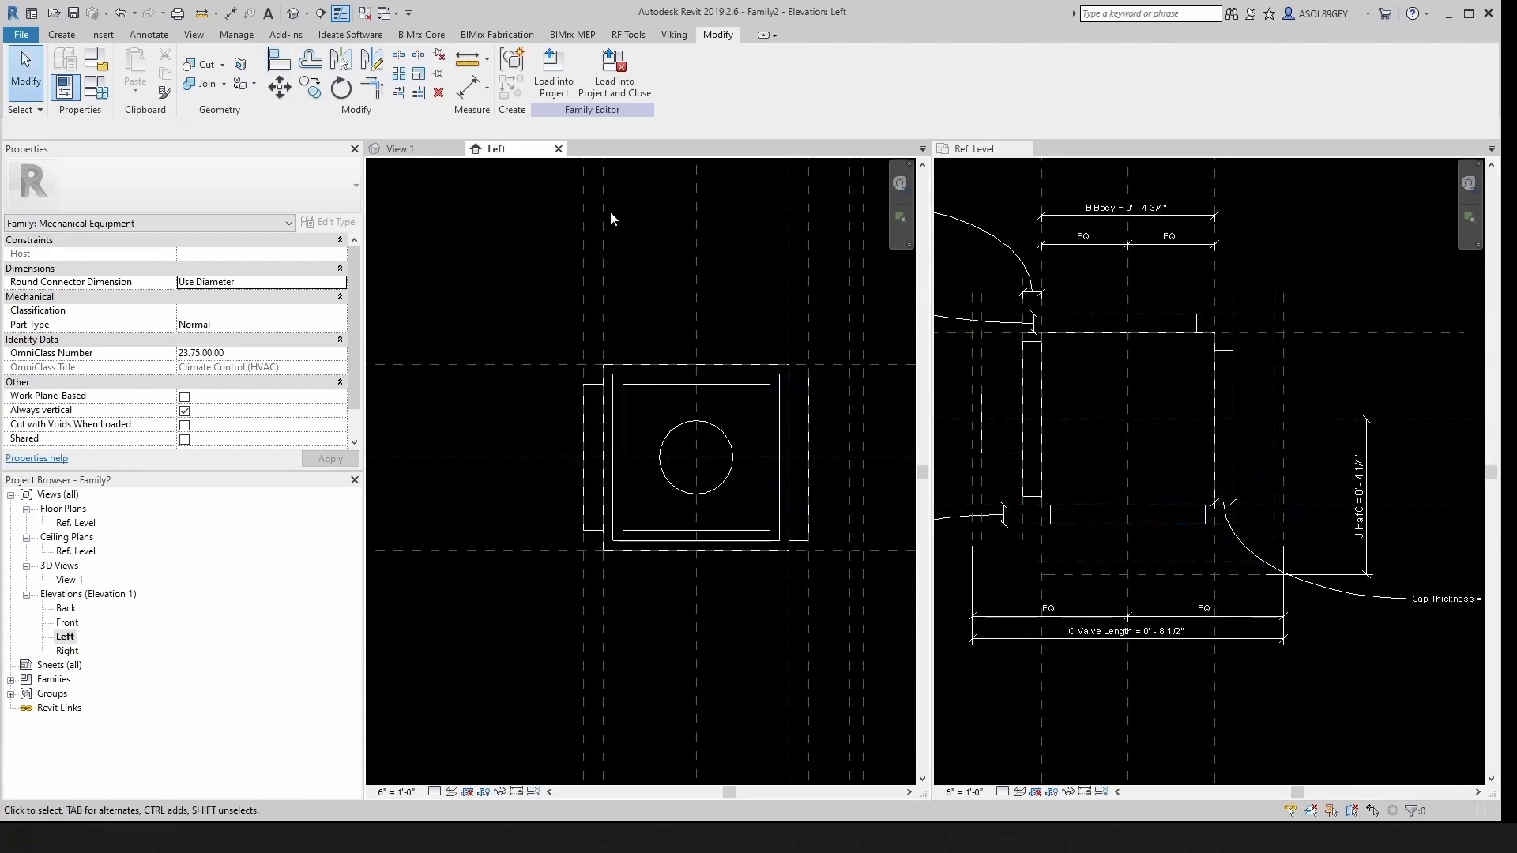
left_click(558, 148)
scroll(715, 506, "down", 2)
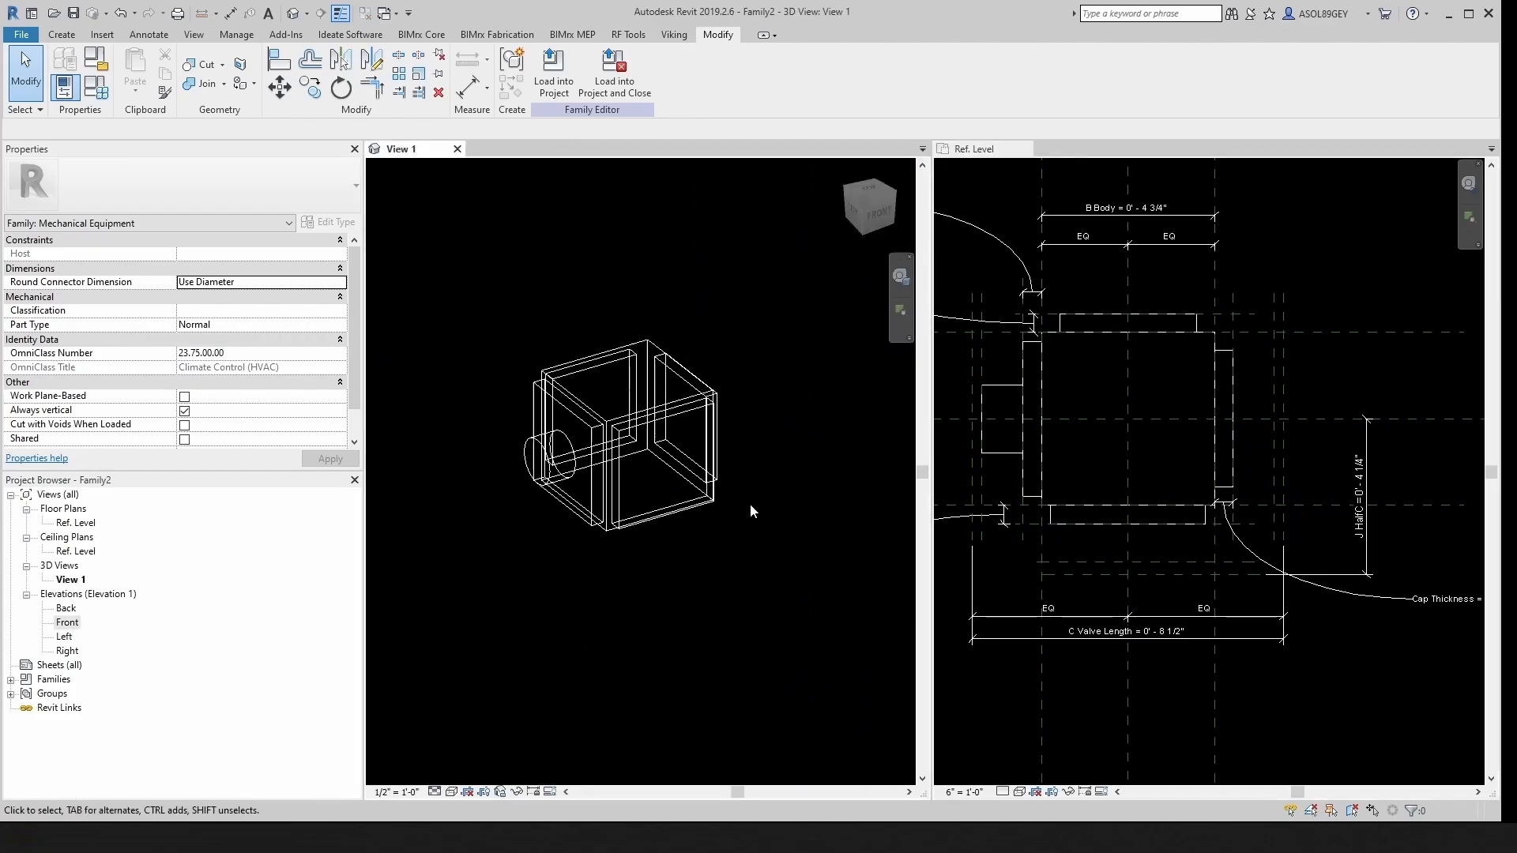
double_click(67, 623)
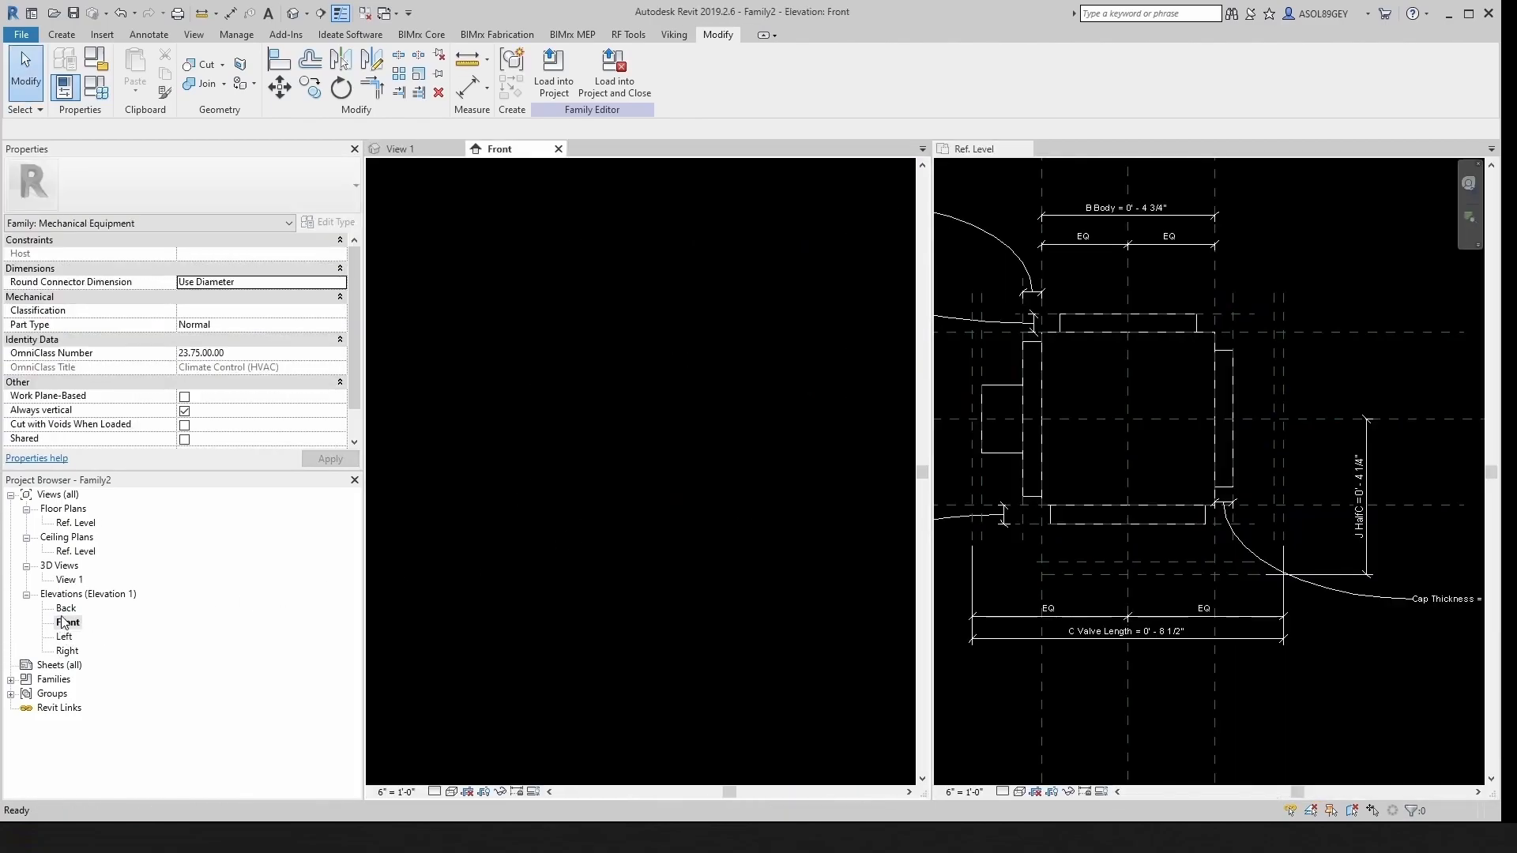
scroll(542, 566, "up", 10)
middle_click_drag(557, 608, 704, 611)
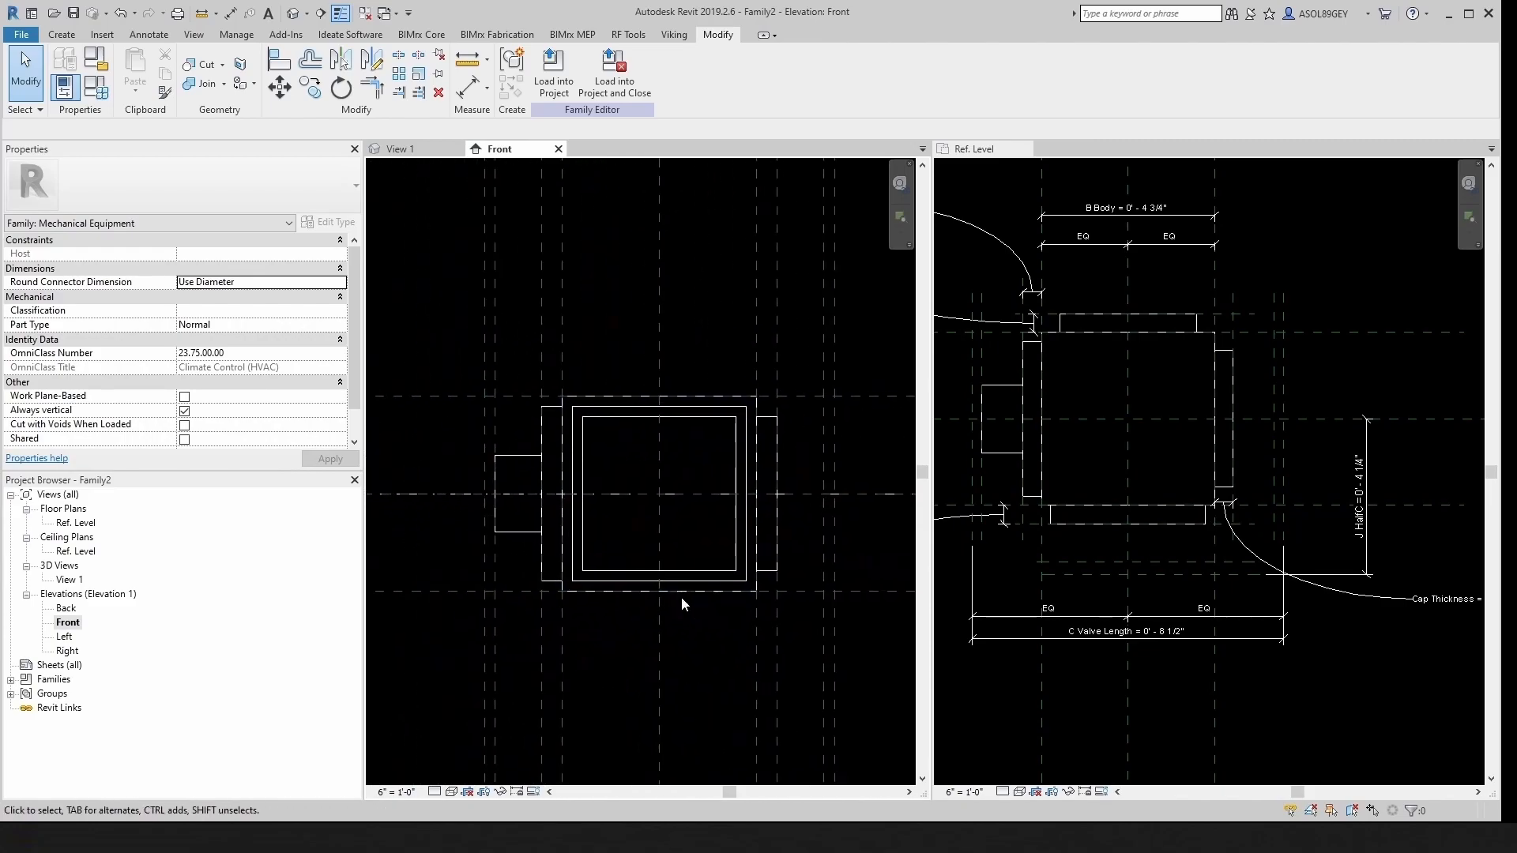
Step: Start a new extrusion with its work plane set to Reference Plane : Cap Front
left_click(62, 34)
left_click(137, 70)
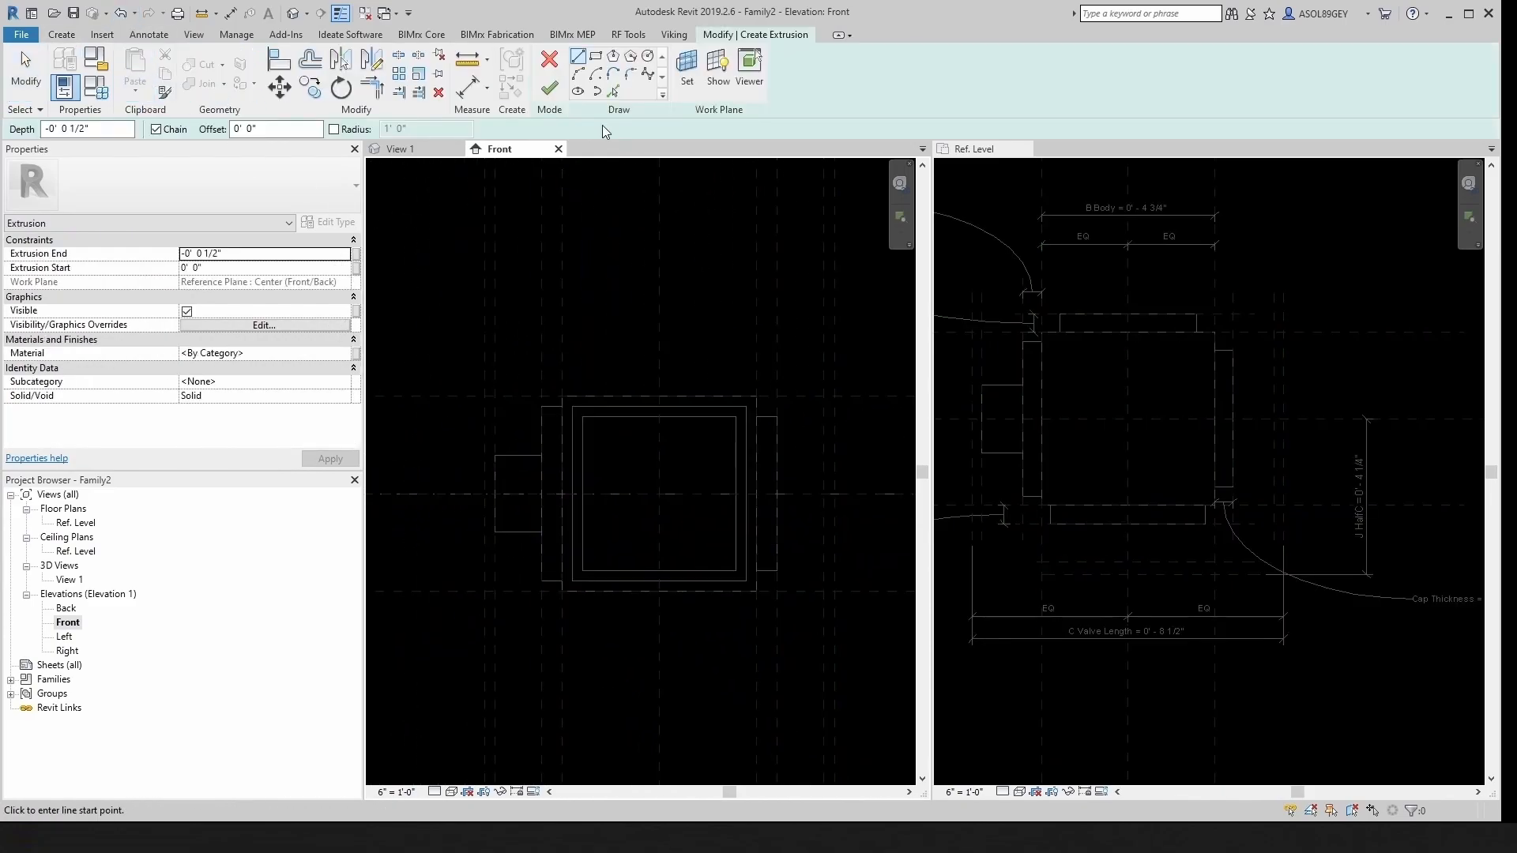
left_click(688, 76)
left_click(818, 442)
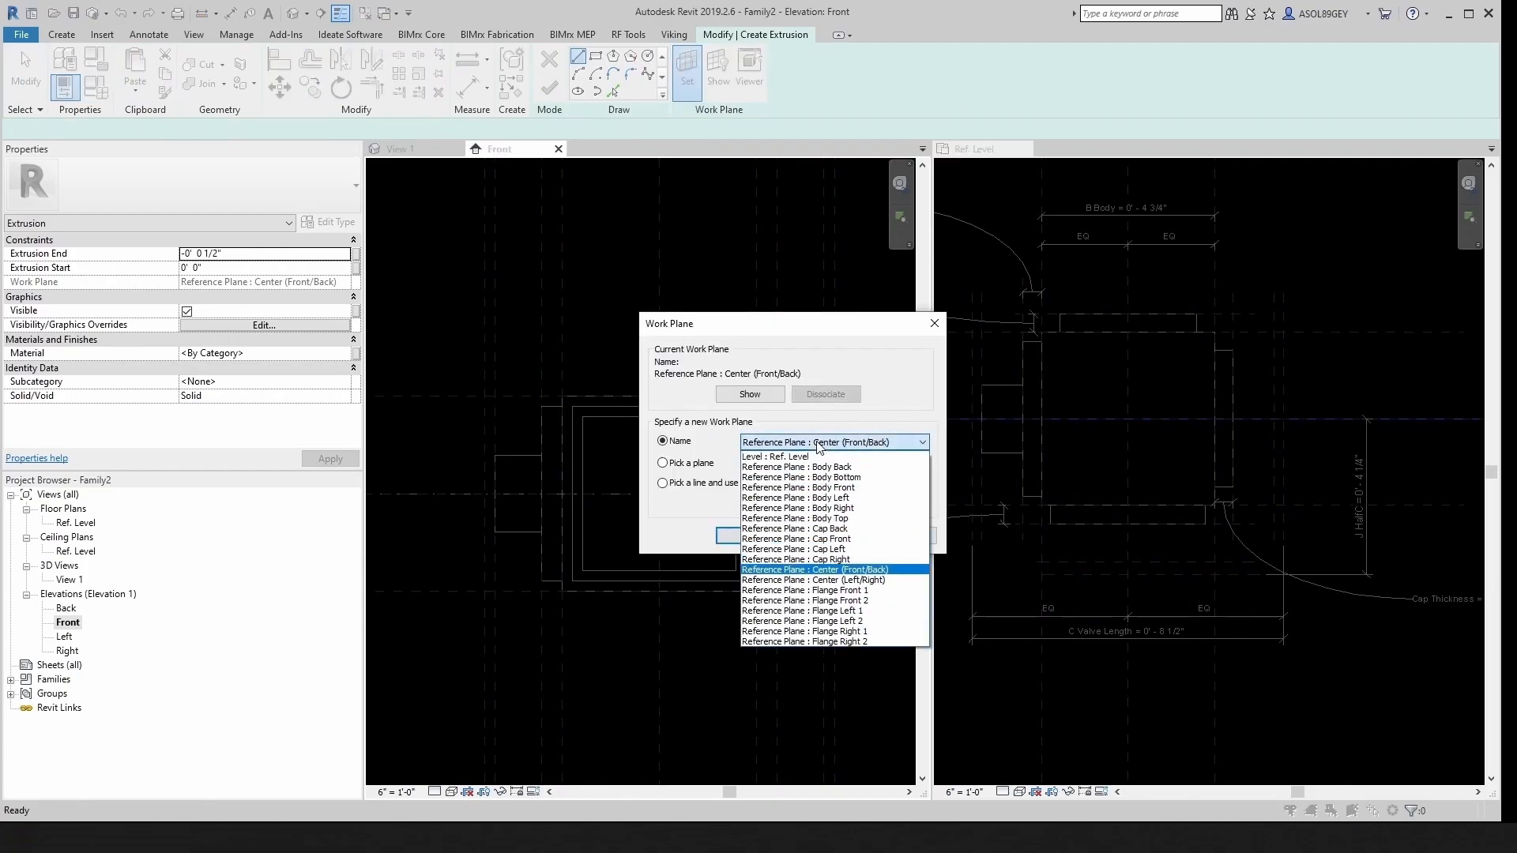
left_click(840, 541)
left_click(750, 536)
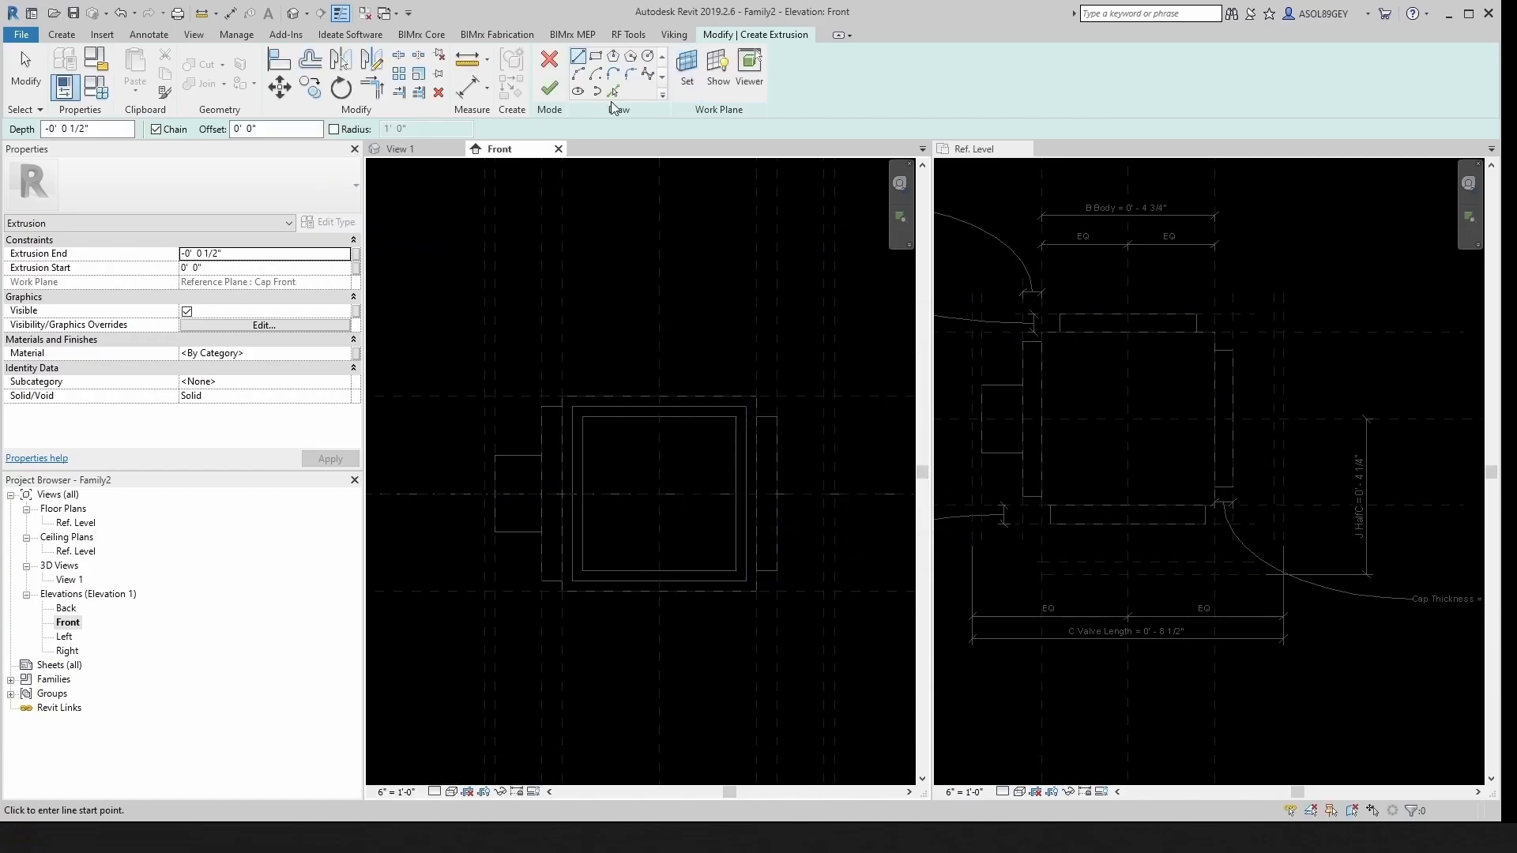
Step: Sketch a circle of about 3/4" radius near the front cap's centre and make its center mark visible
left_click(648, 56)
scroll(590, 393, "up", 2)
scroll(674, 514, "up", 2)
left_click(718, 427)
left_click(755, 365)
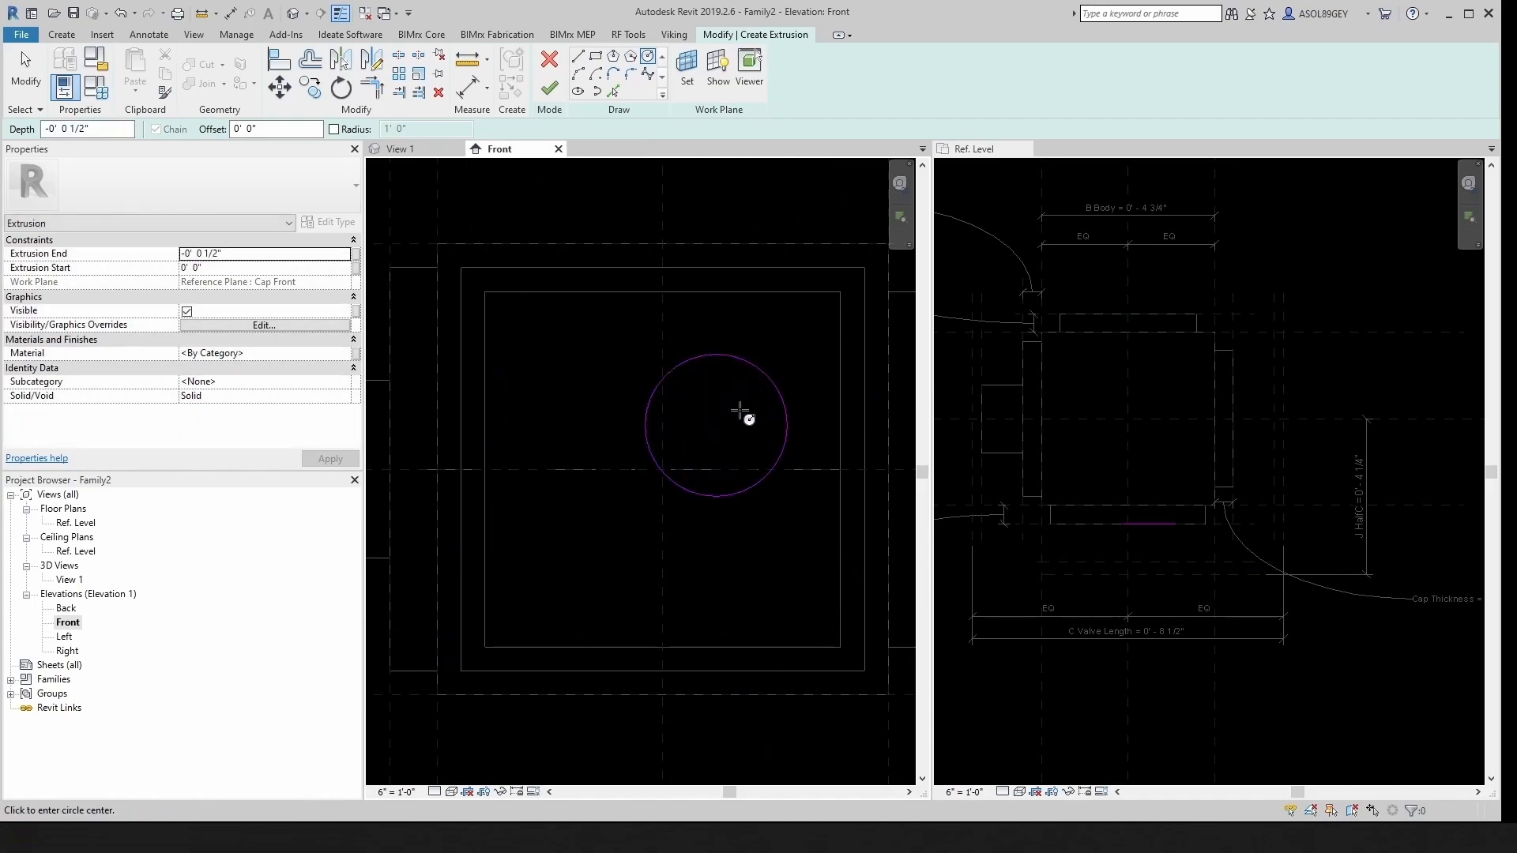
key("Escape")
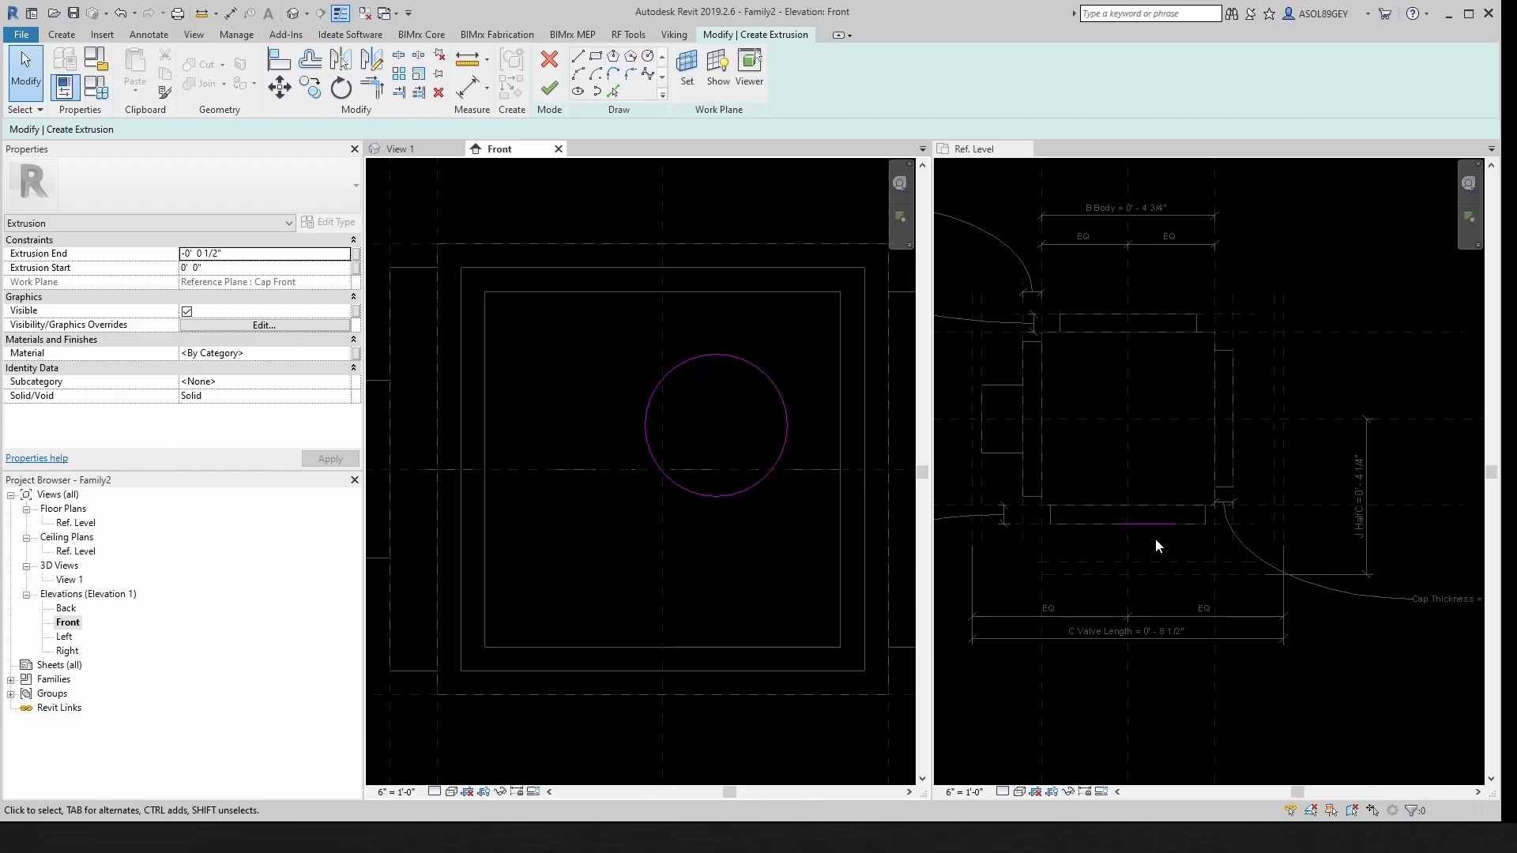
left_click(646, 403)
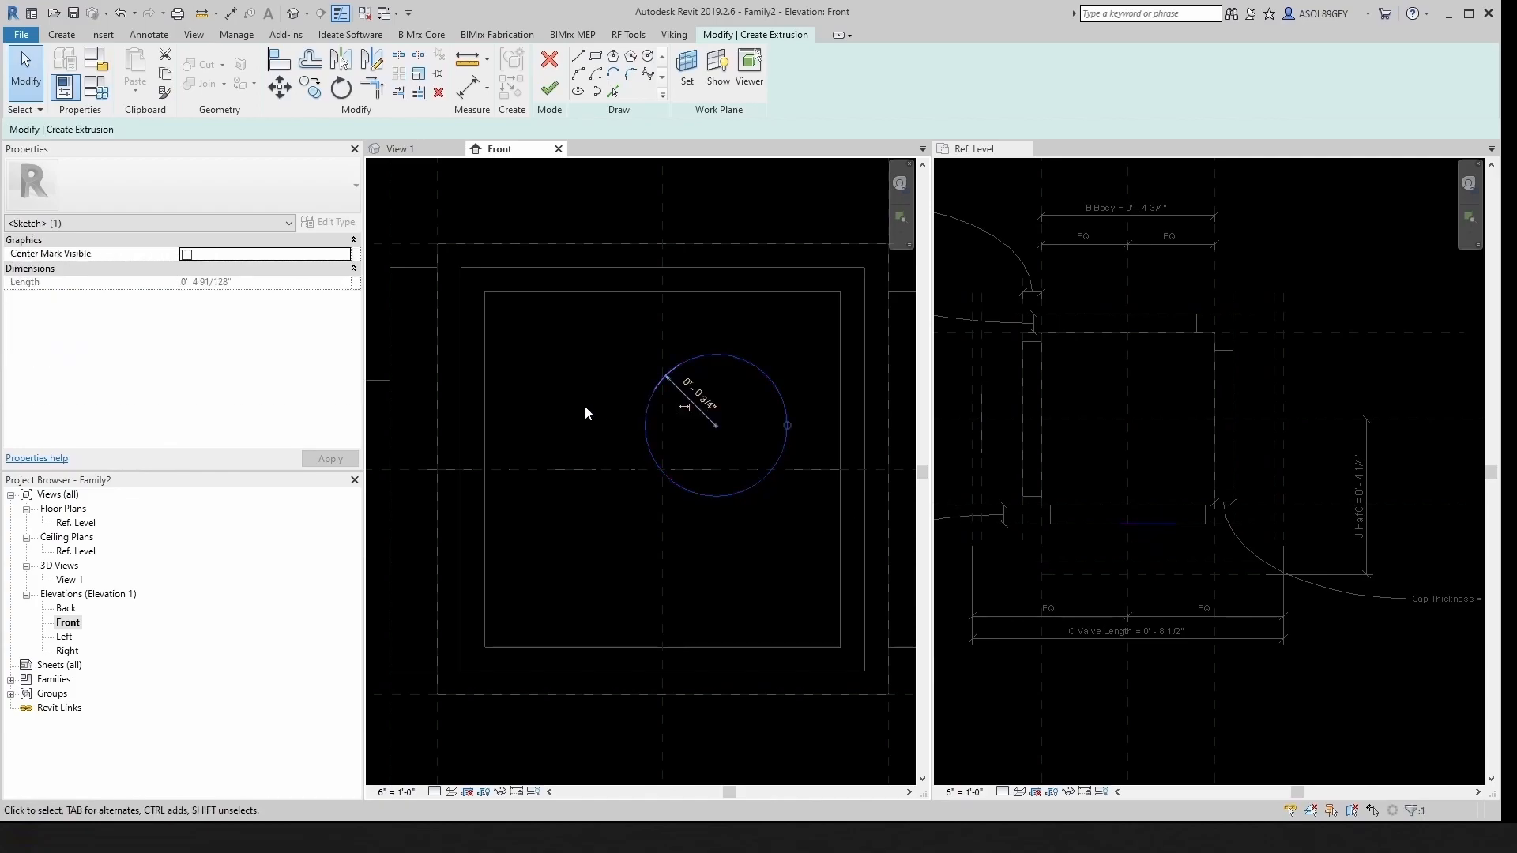
left_click(186, 255)
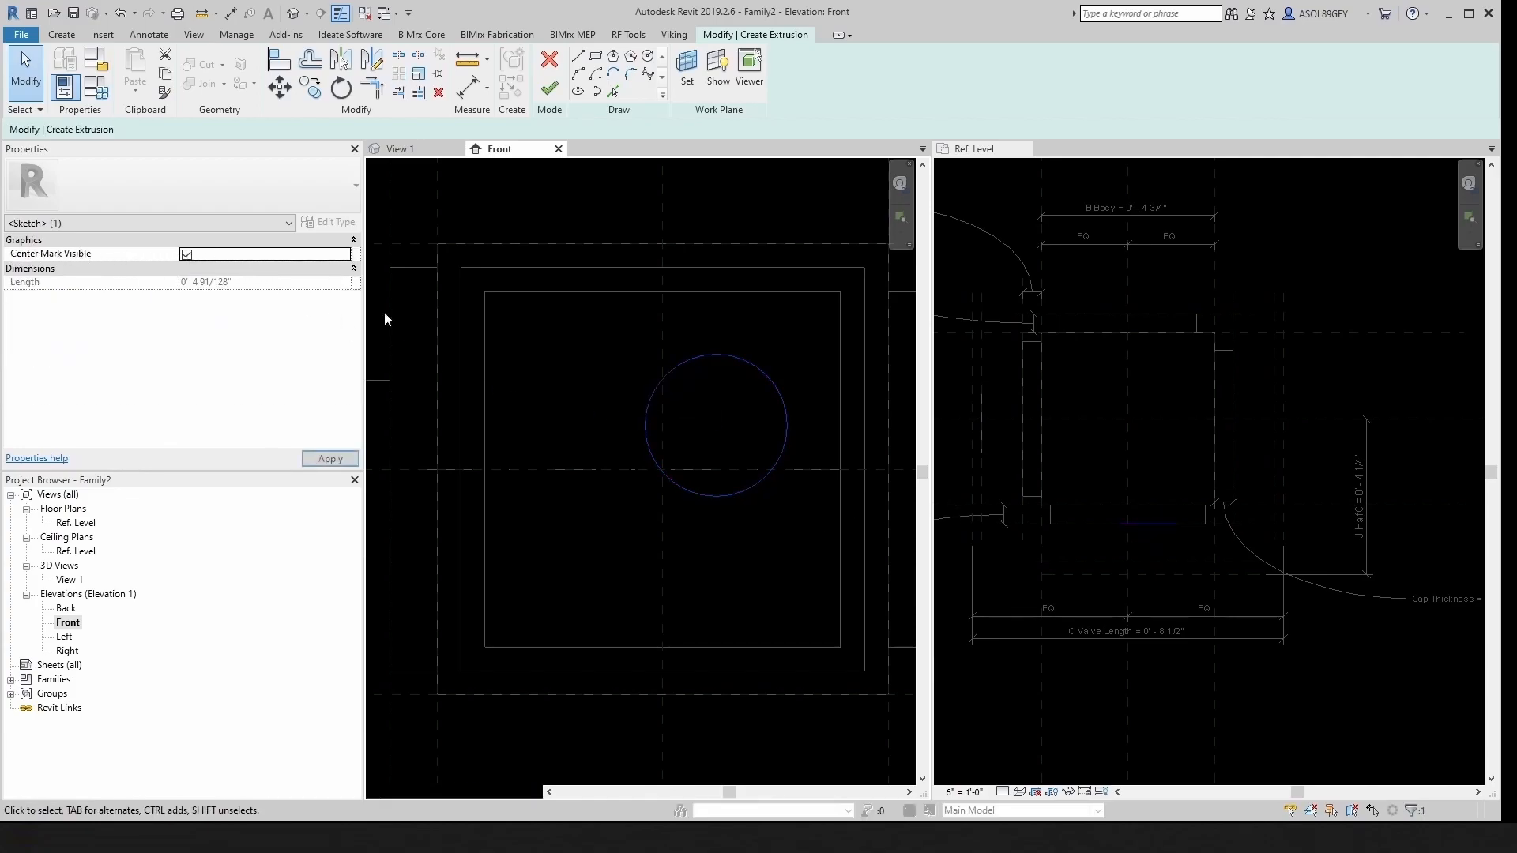
key("Escape")
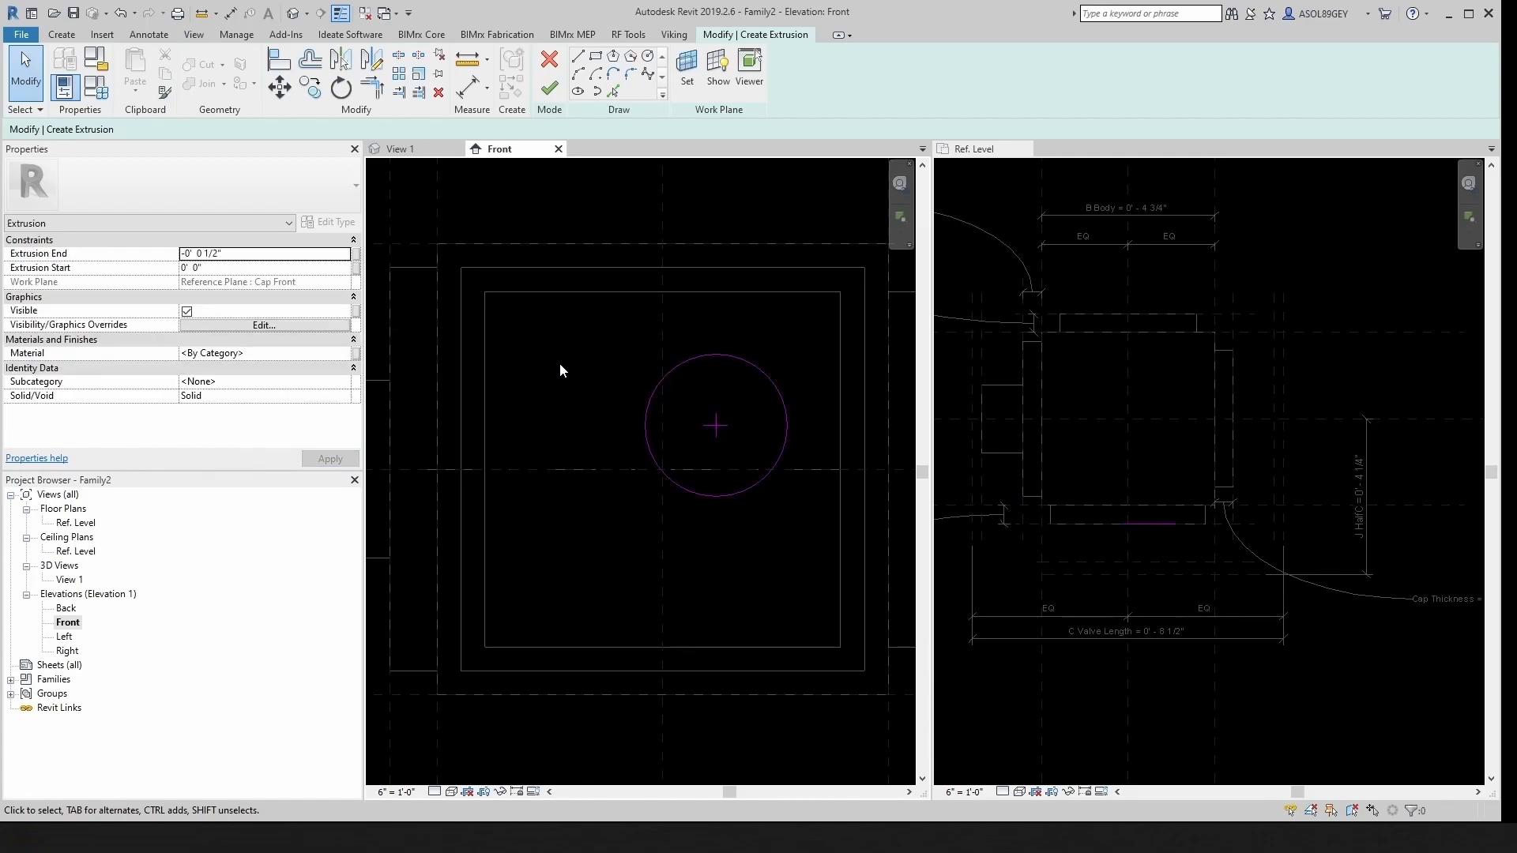
Step: Align the circle's centre to the vertical and horizontal centre reference planes and lock both alignments
key("a")
key("l")
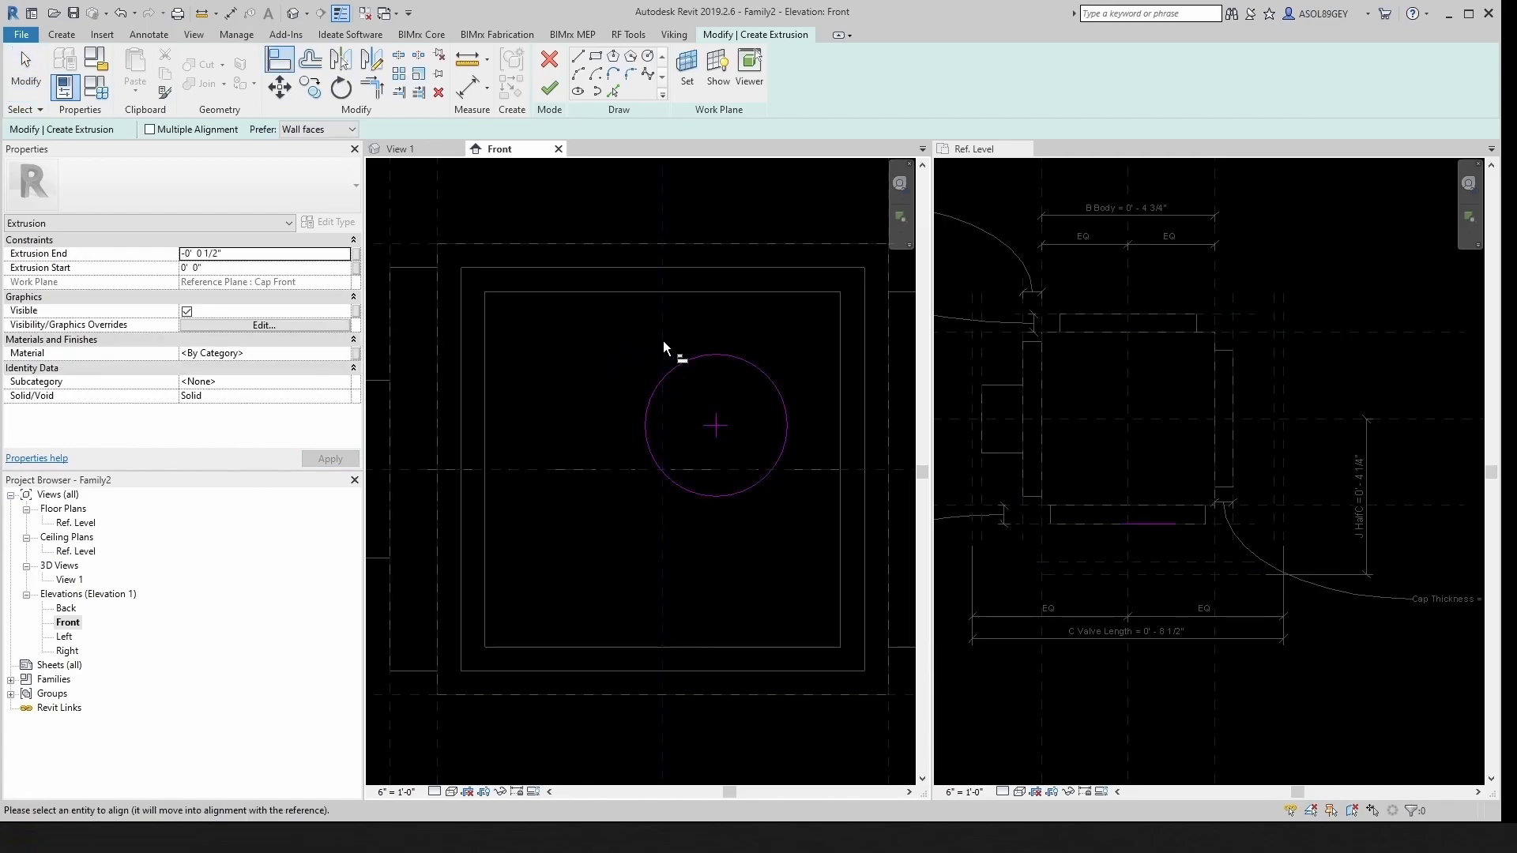
left_click(716, 426)
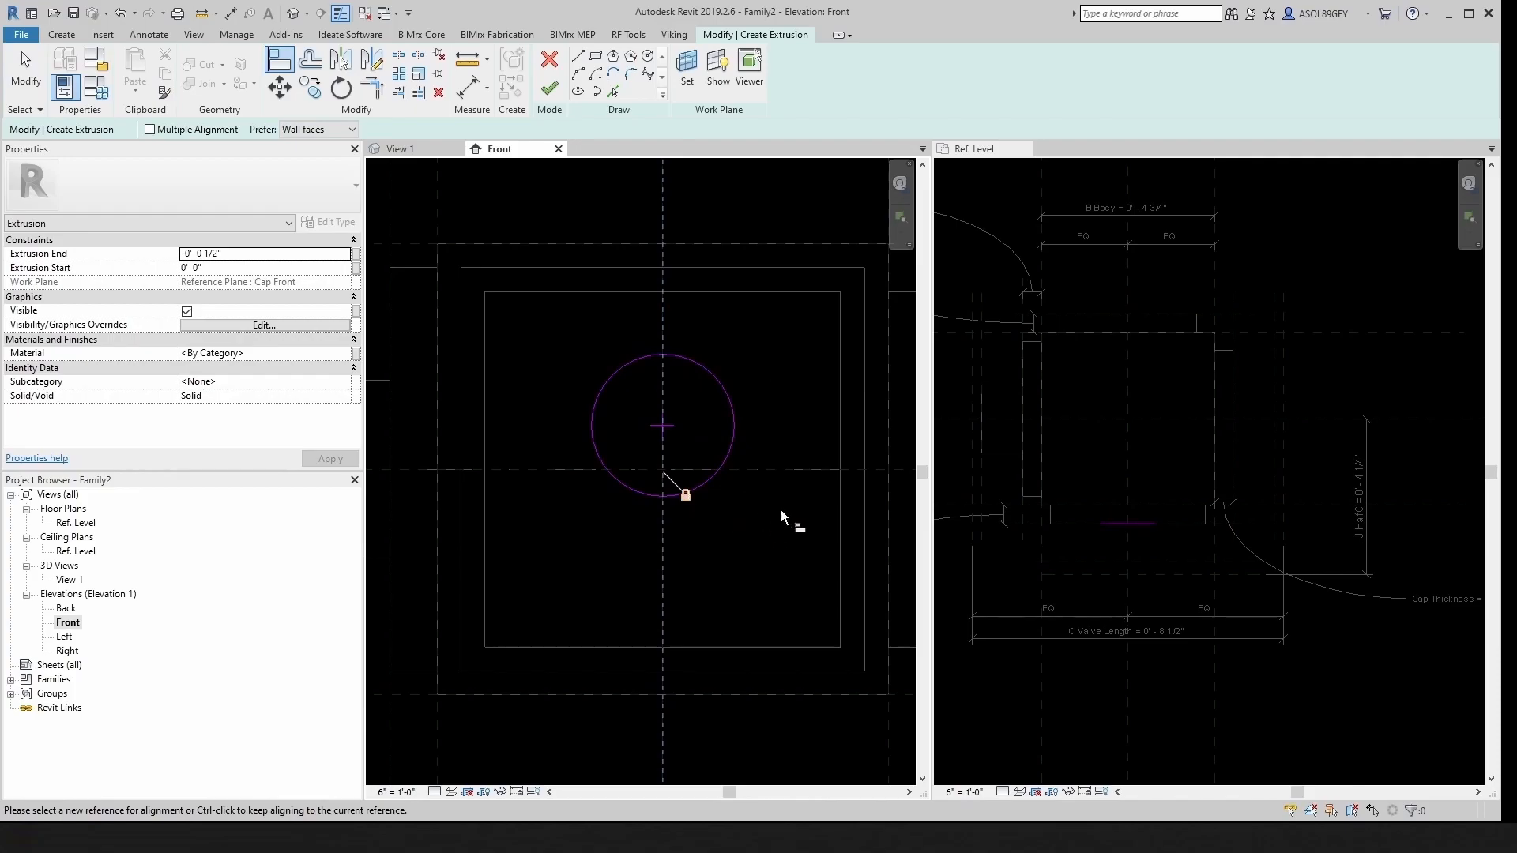
left_click(776, 470)
left_click(663, 428)
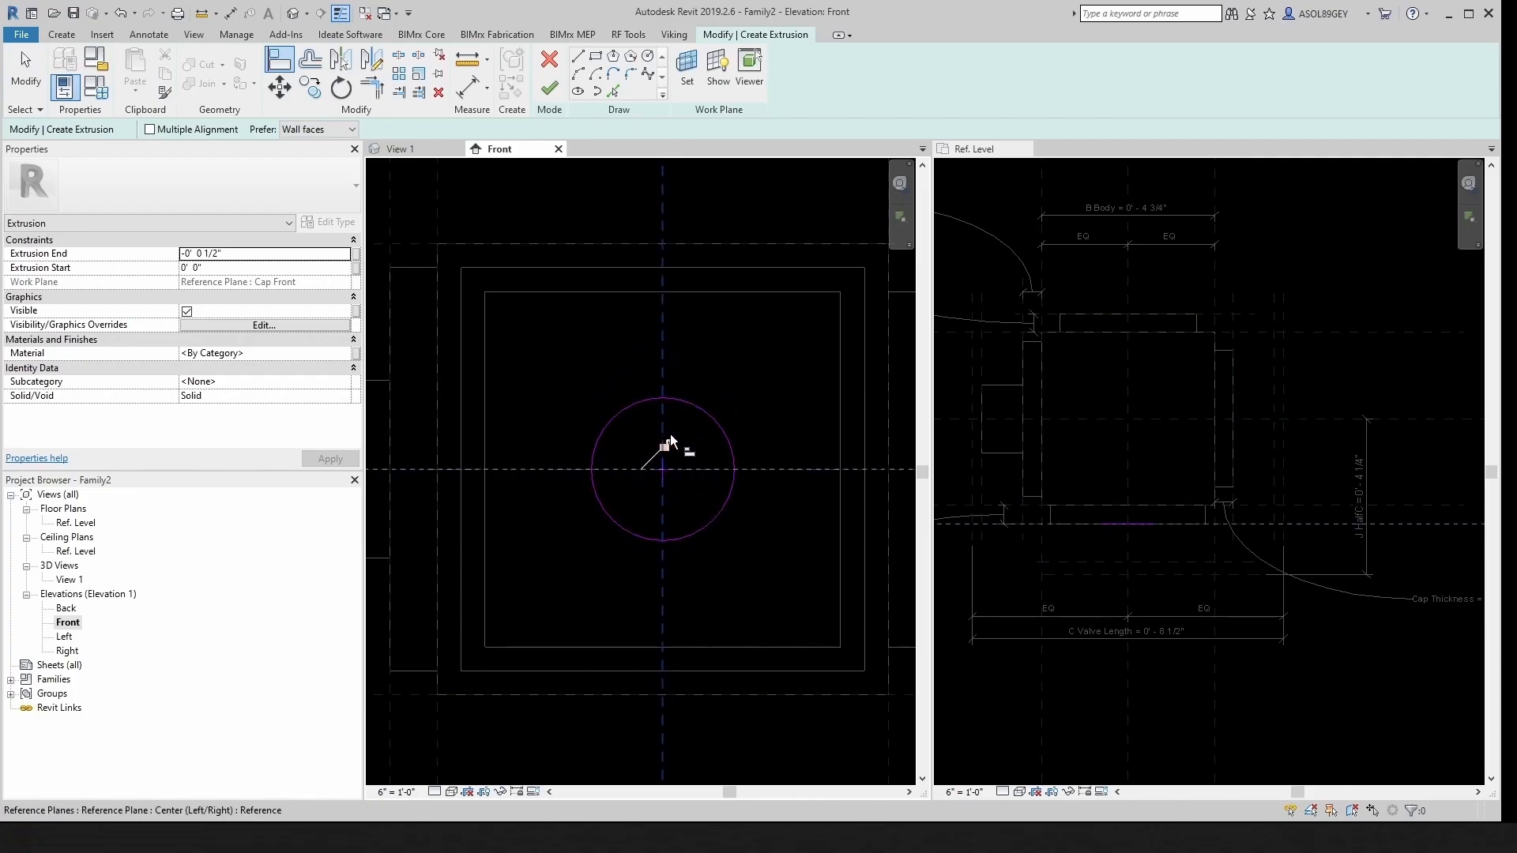
left_click(668, 448)
key("Escape")
key("Escape")
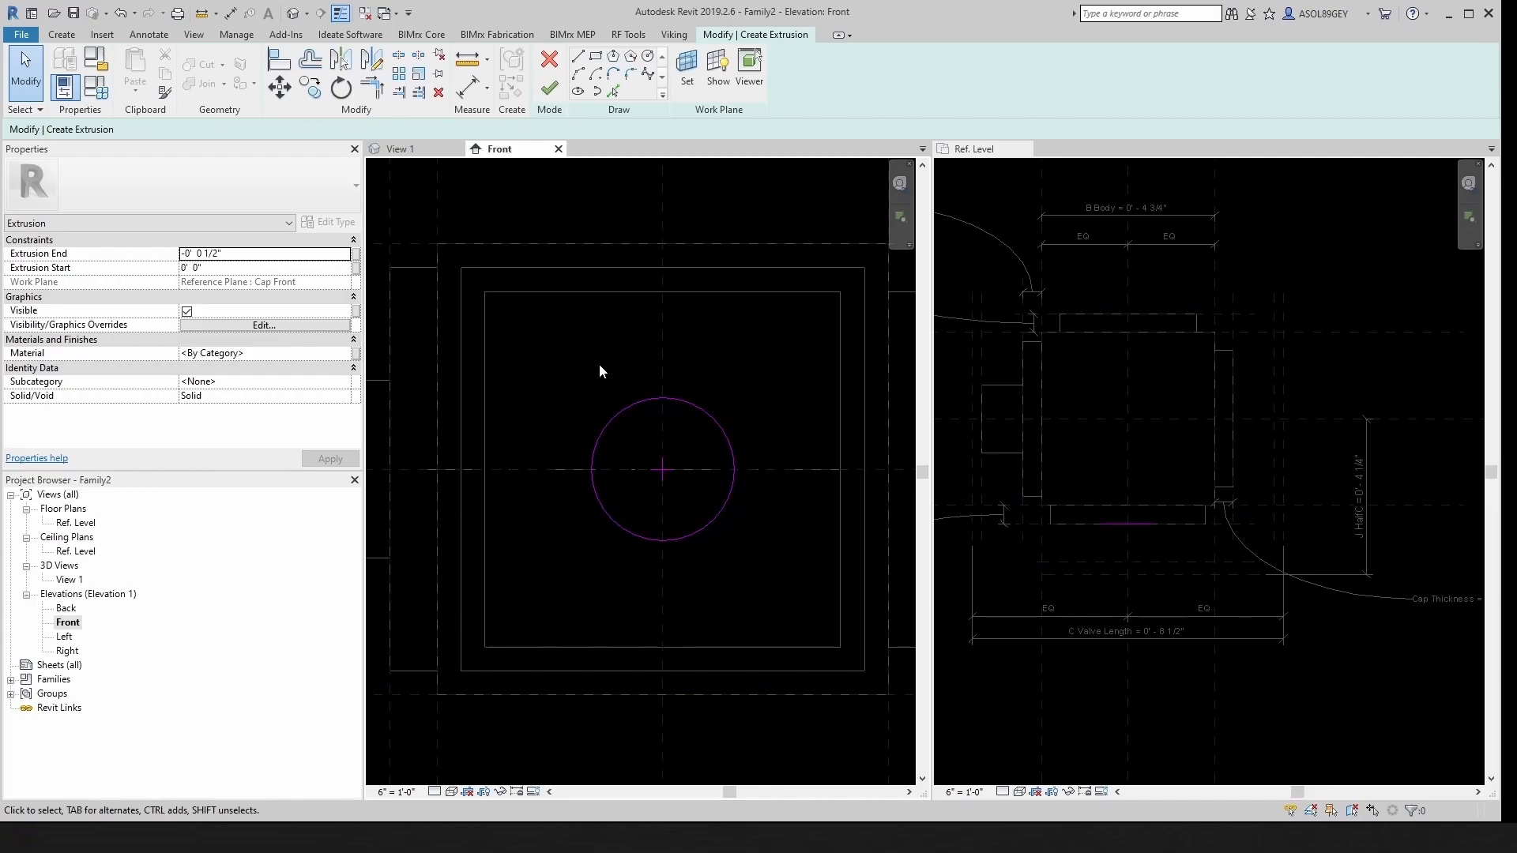
Step: Add a diameter dimension to the front port circle and label it with the A Diameter parameter
left_click(469, 87)
left_click(661, 67)
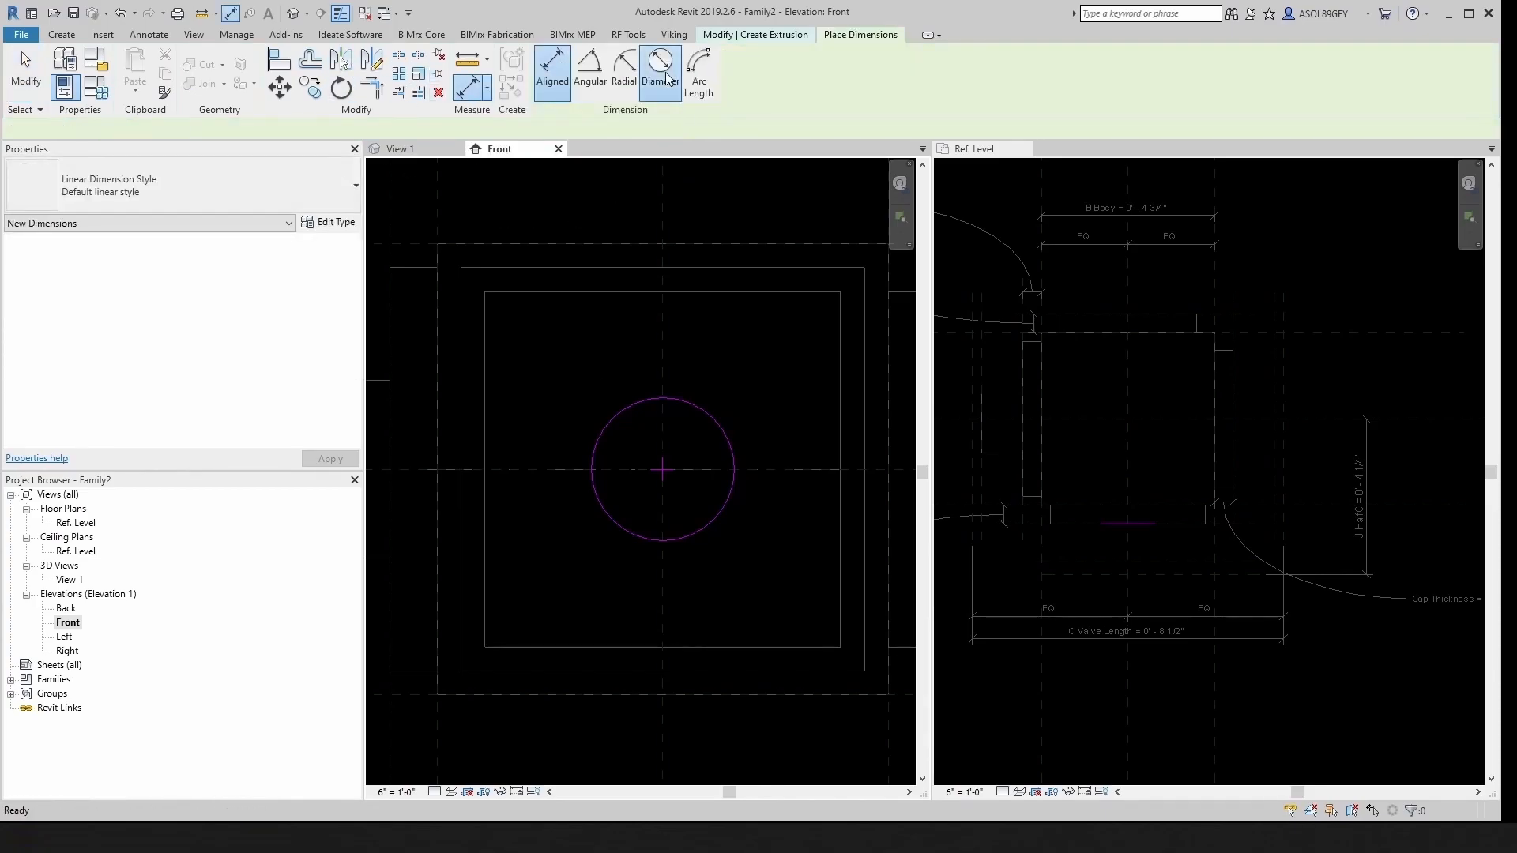
left_click(709, 409)
left_click(751, 371)
key("Escape")
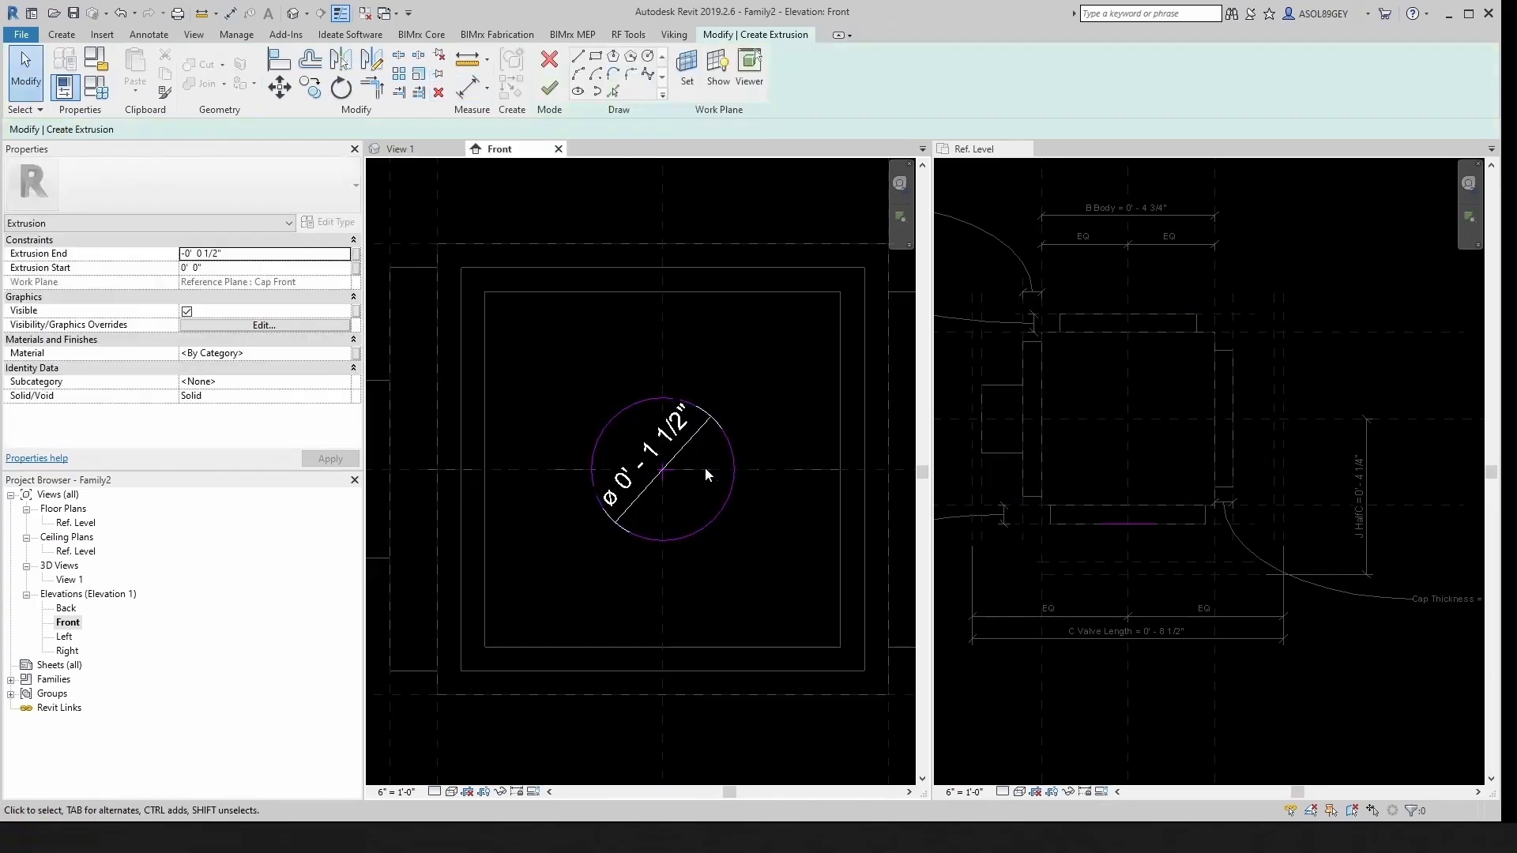
left_click(689, 439)
left_click(619, 71)
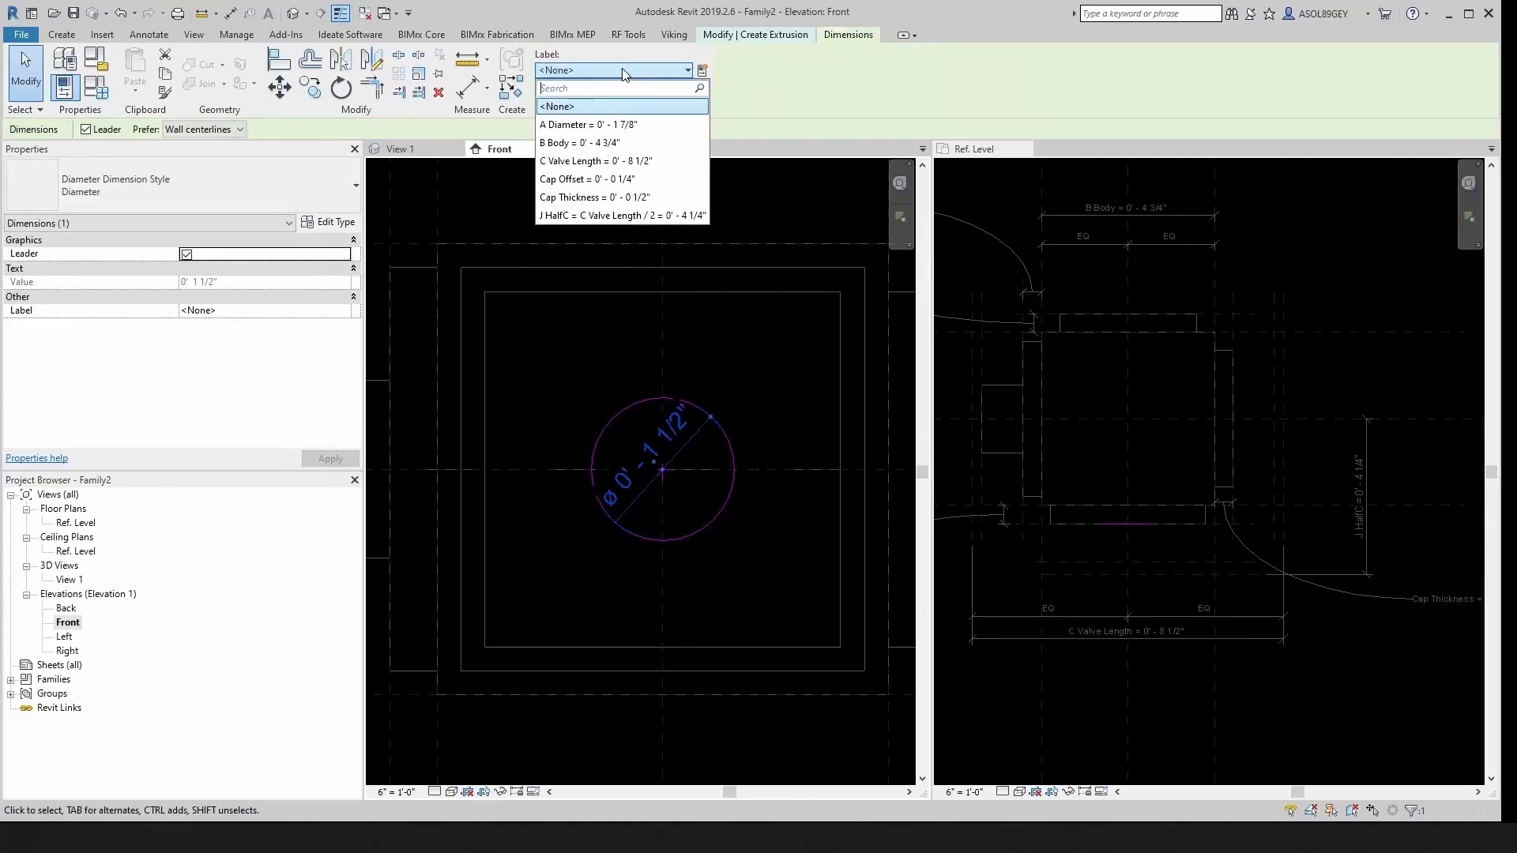
left_click(588, 125)
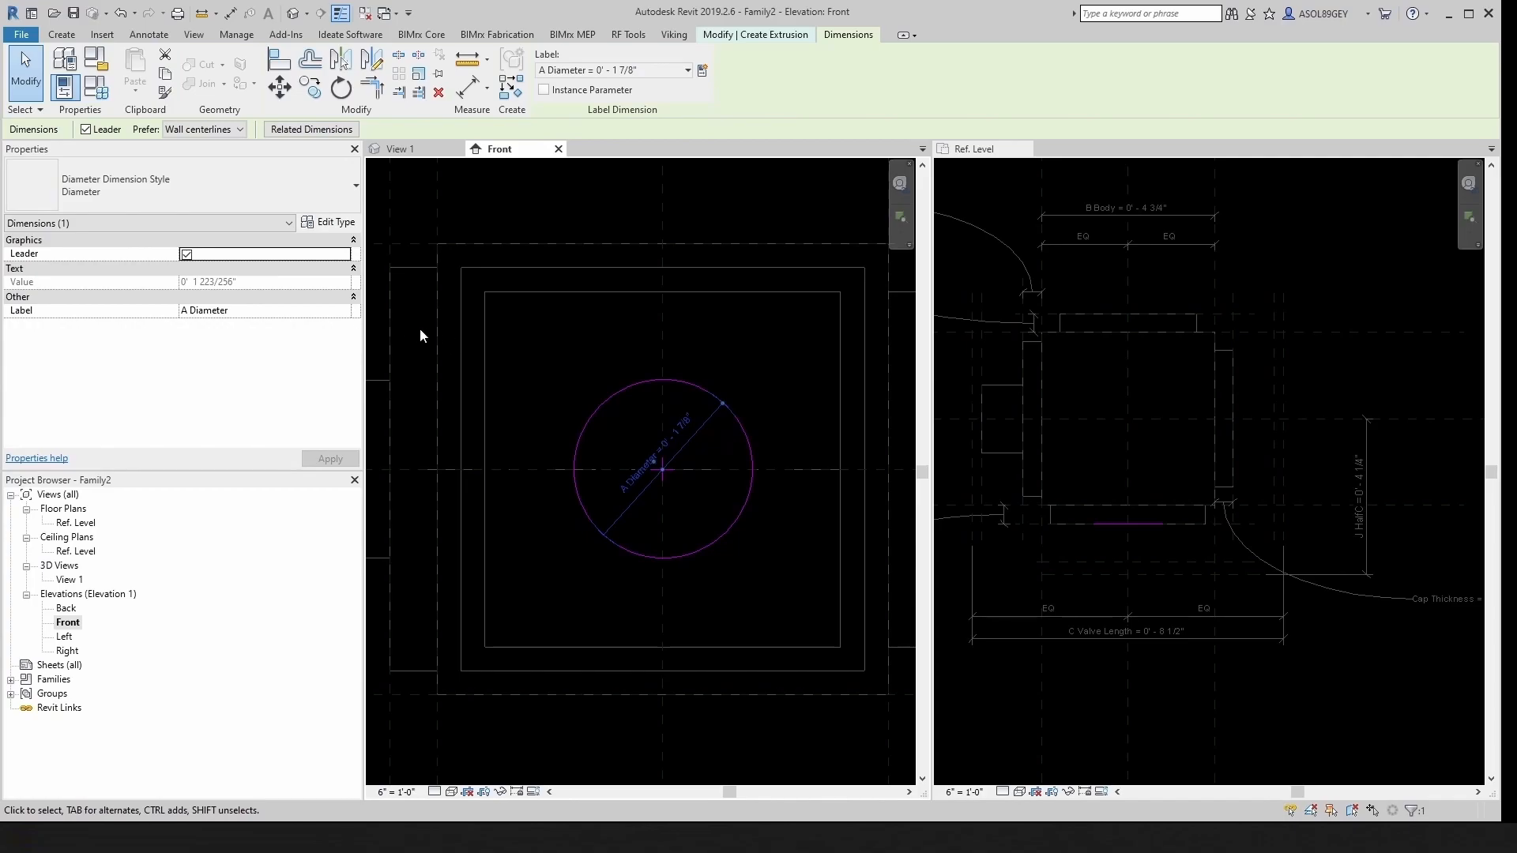
left_click(515, 364)
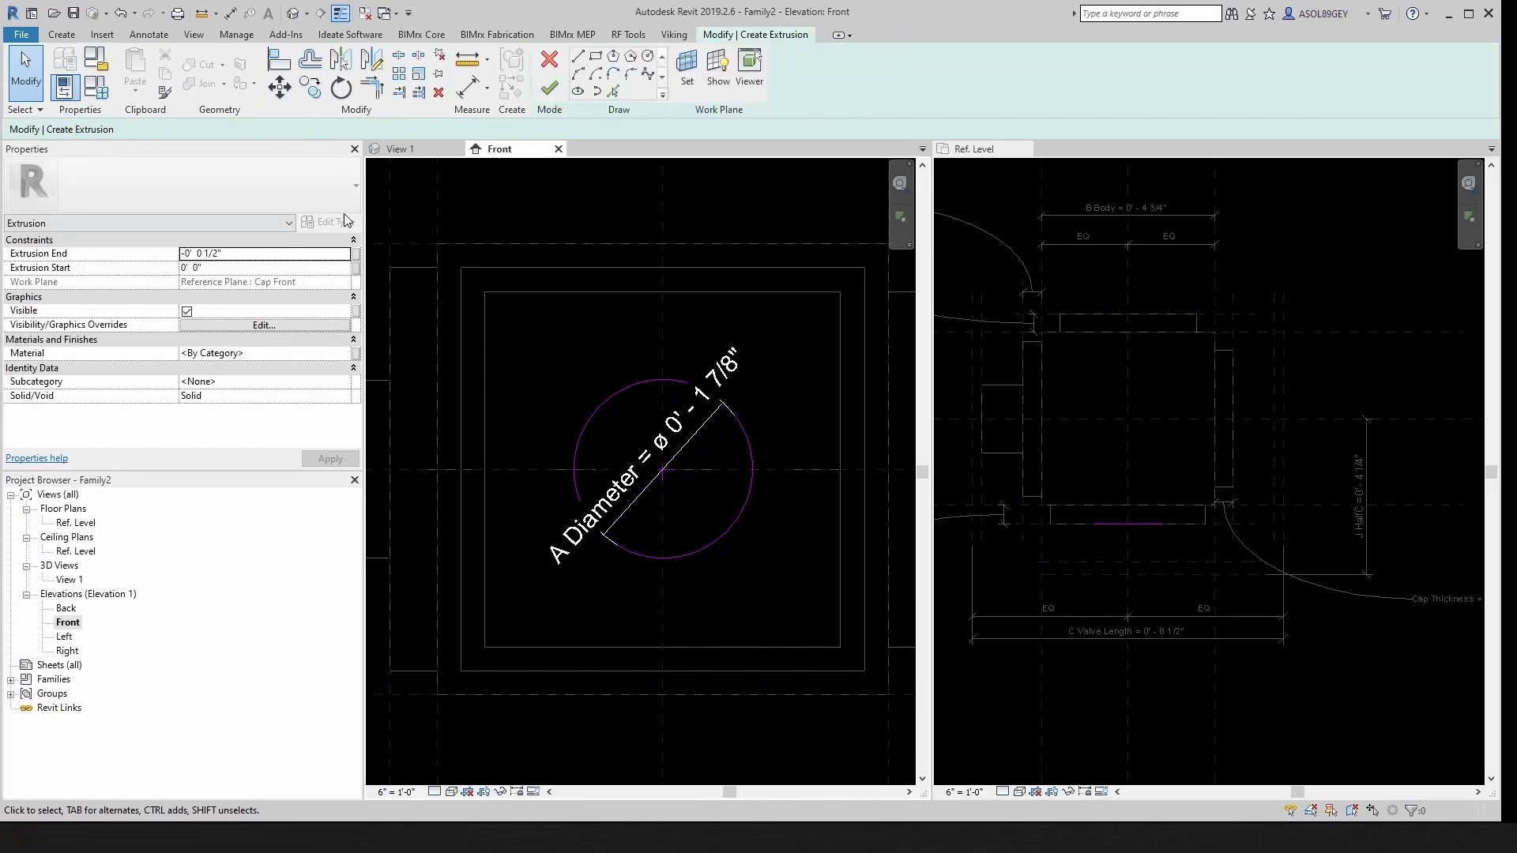
Step: Finish the front pipe extrusion, then align and lock its outer end to the inner front flange plane in the Ref. Level plan
left_click(549, 87)
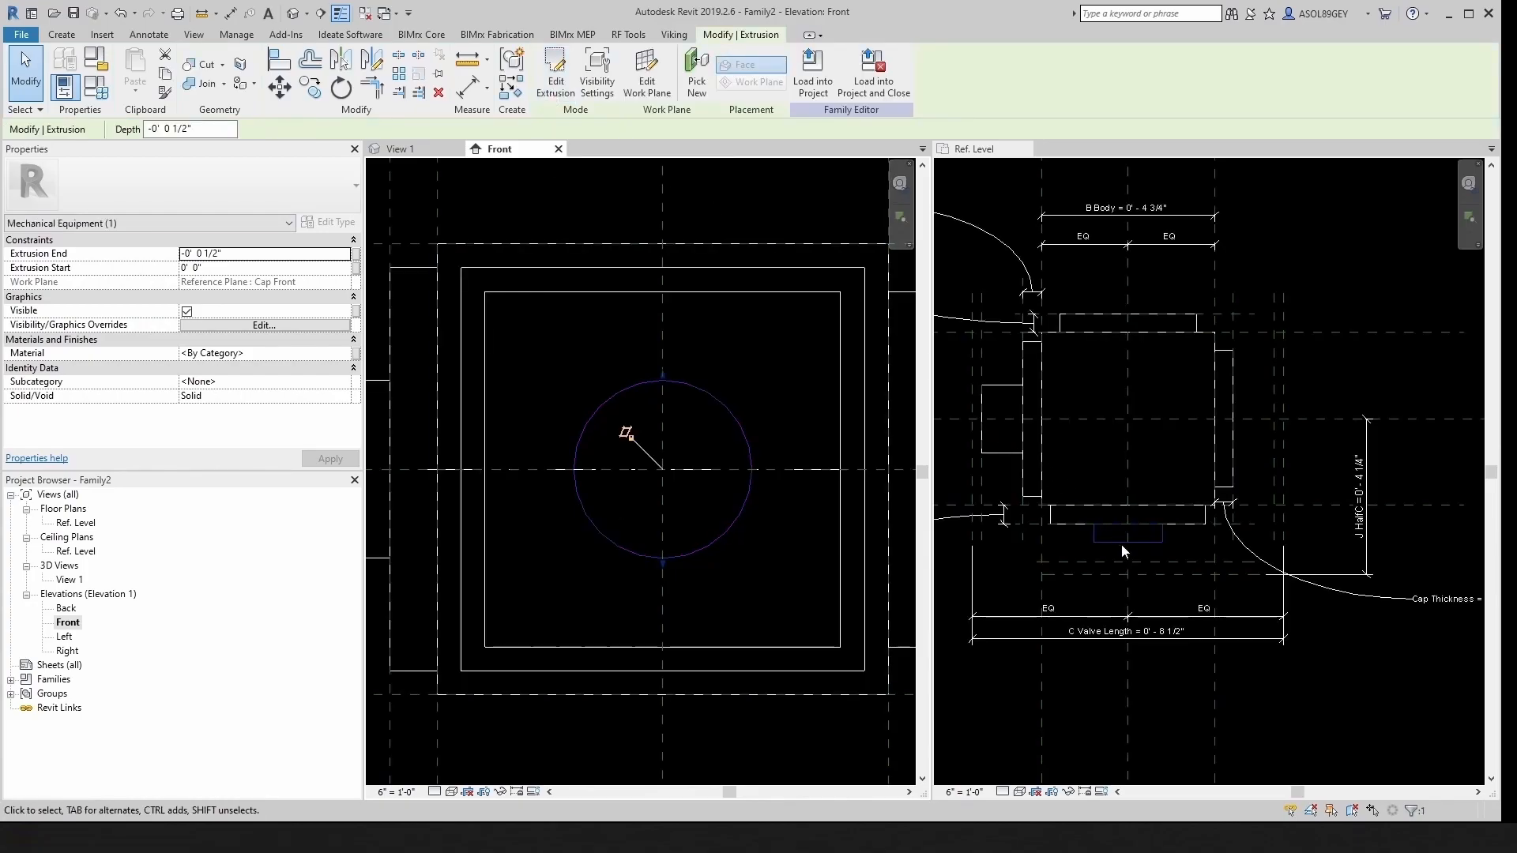
left_click(1204, 578)
scroll(1133, 569, "up", 5)
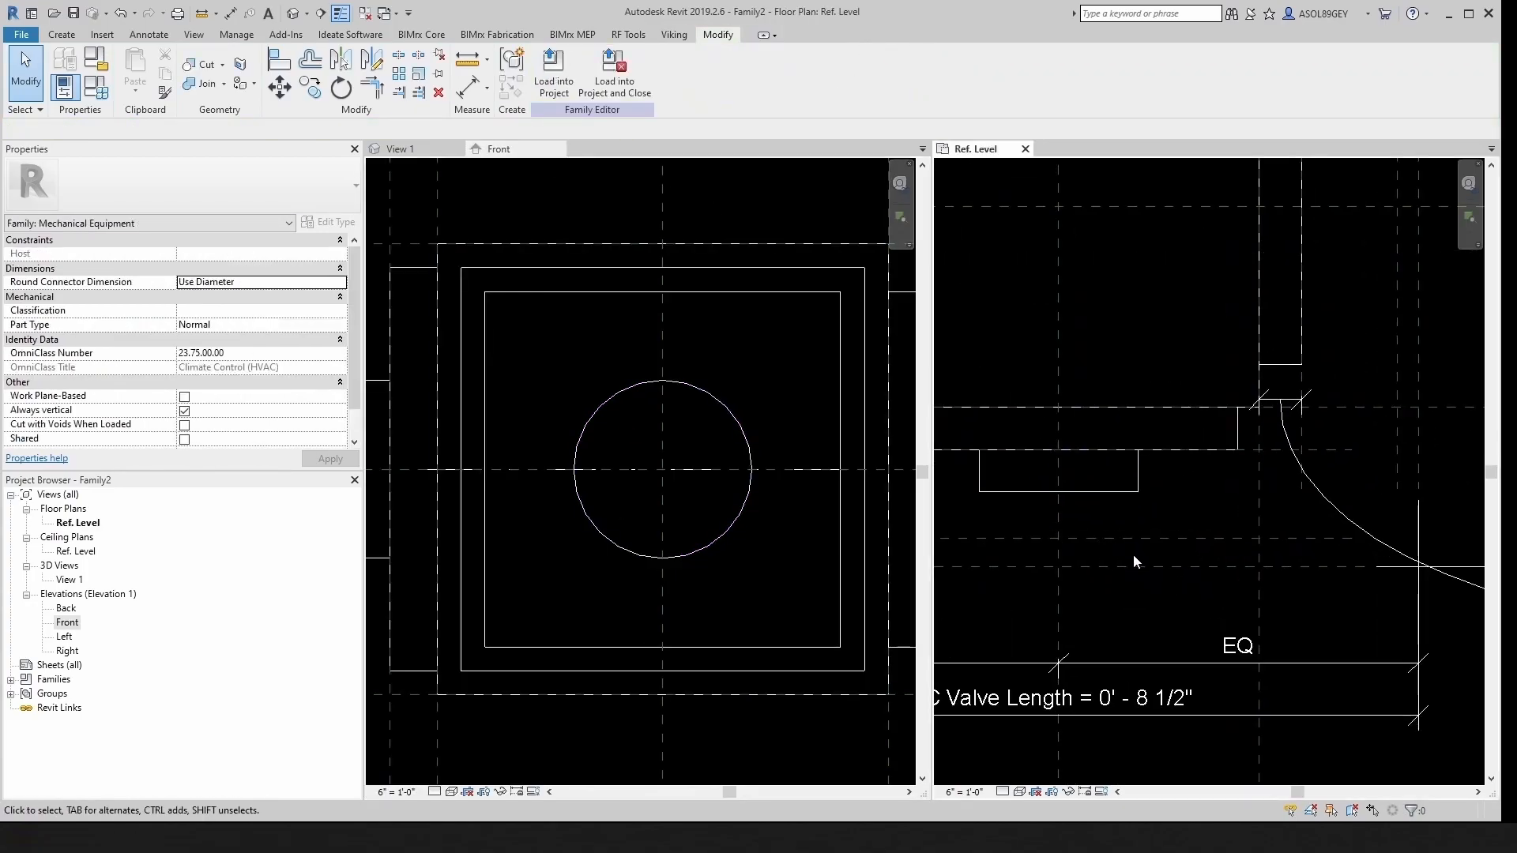
key("l")
scroll(1133, 554, "up", 1)
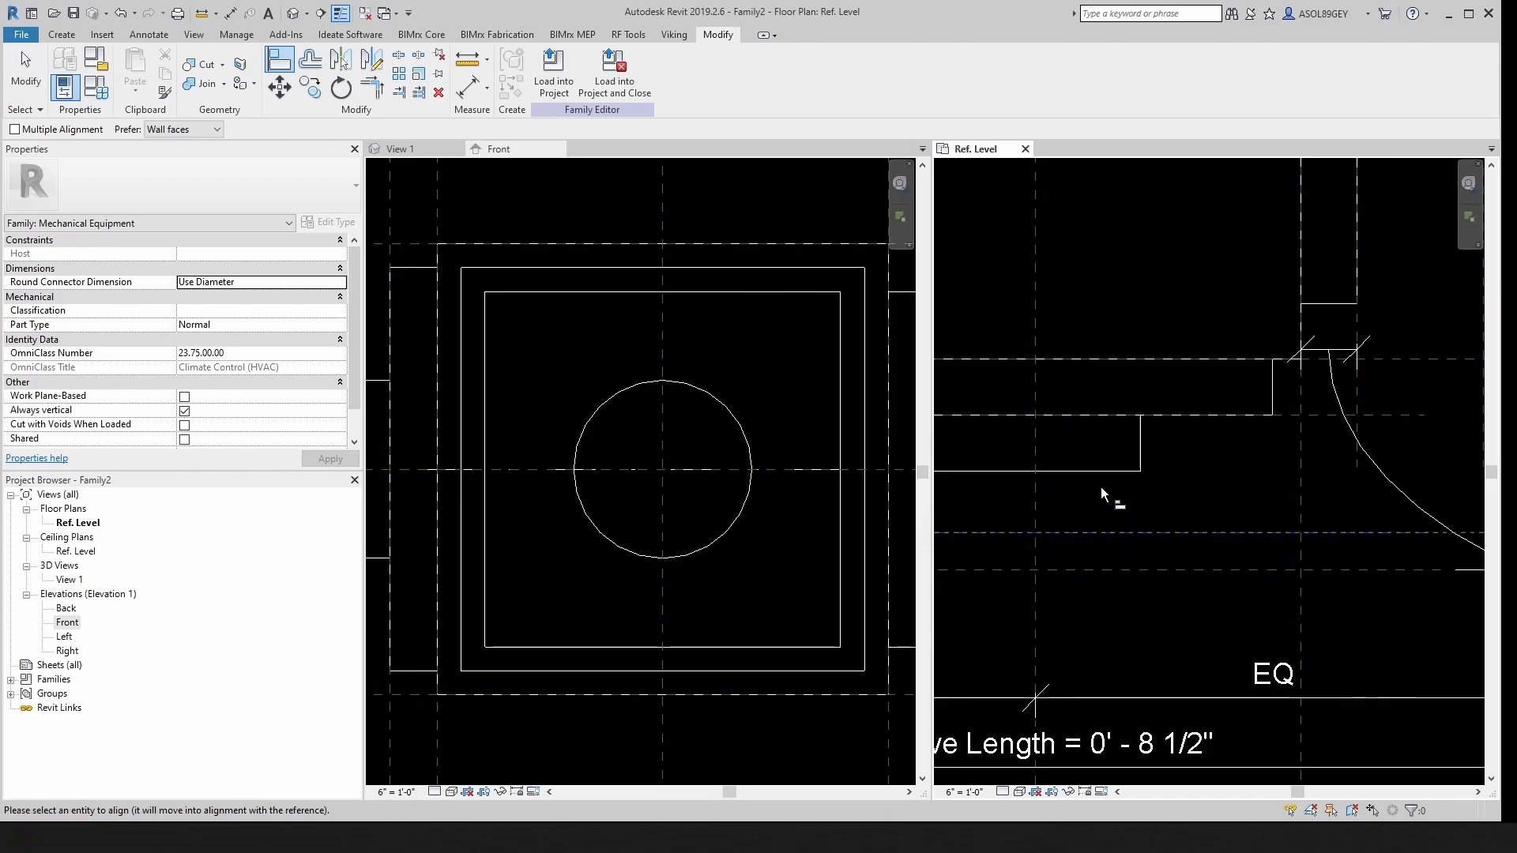
scroll(1202, 486, "down", 5)
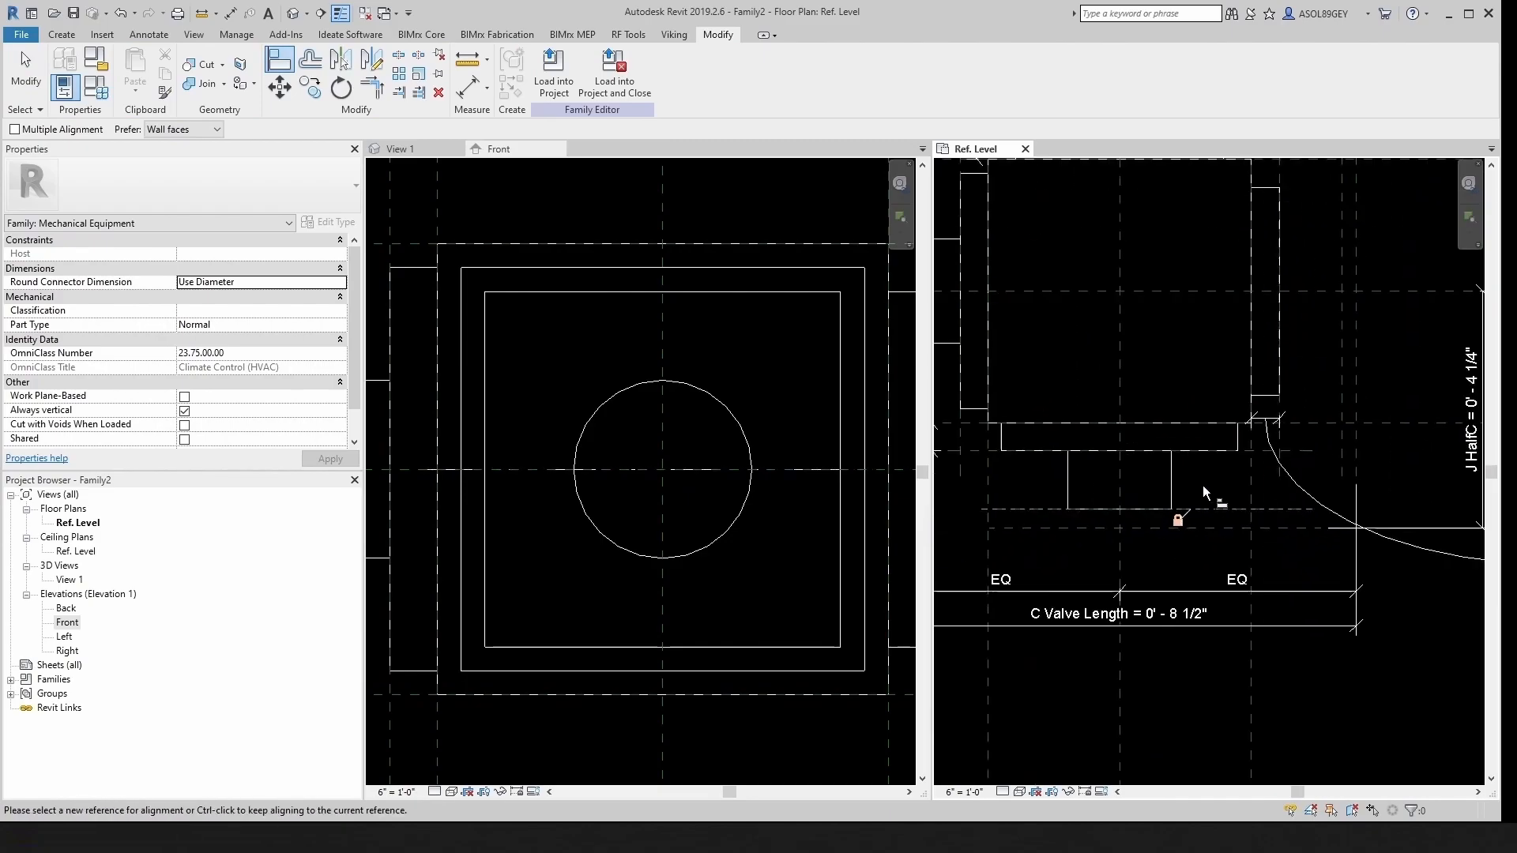
scroll(1205, 491, "up", 3)
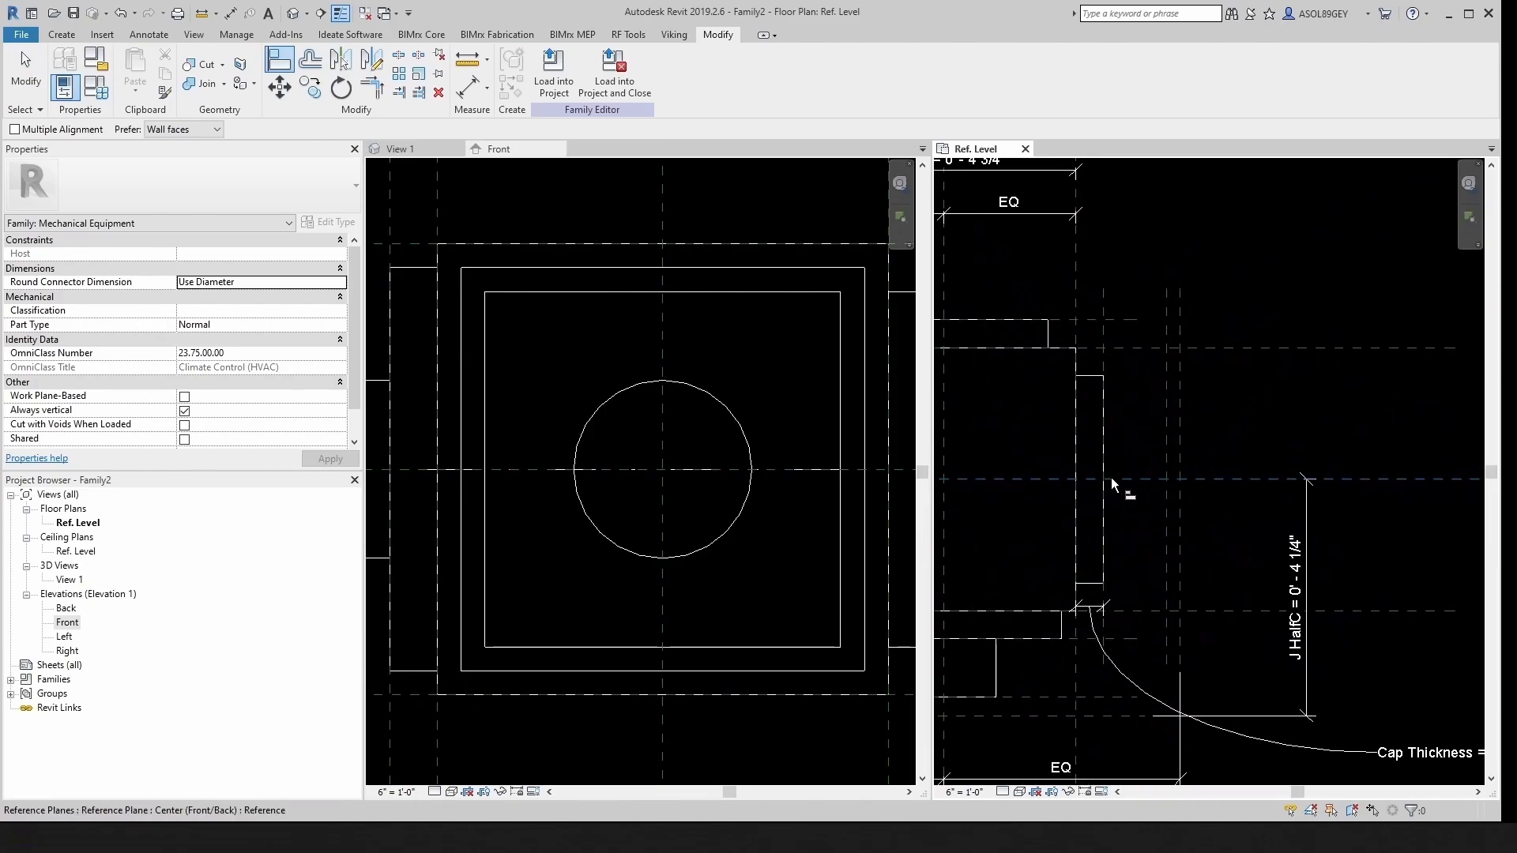
key("Escape")
key("Escape")
Step: Close the Front elevation to bring up the 3D view of the valve
left_click(634, 214)
left_click(558, 148)
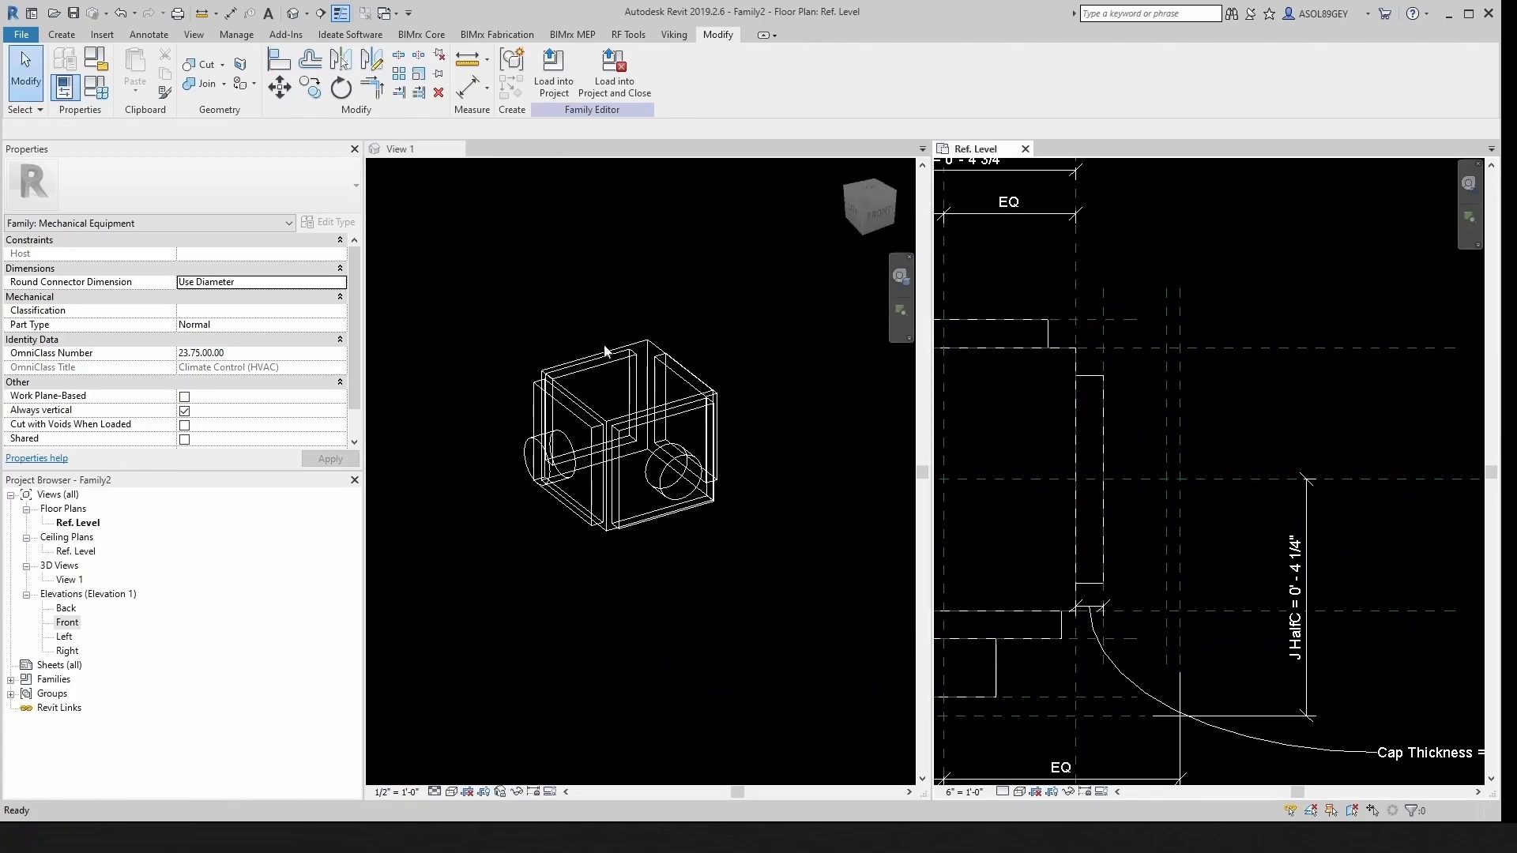
Step: Open the Right elevation of the valve and frame the square cap
left_click(713, 515)
middle_click_drag(681, 523, 527, 537, "shift")
left_click(62, 34)
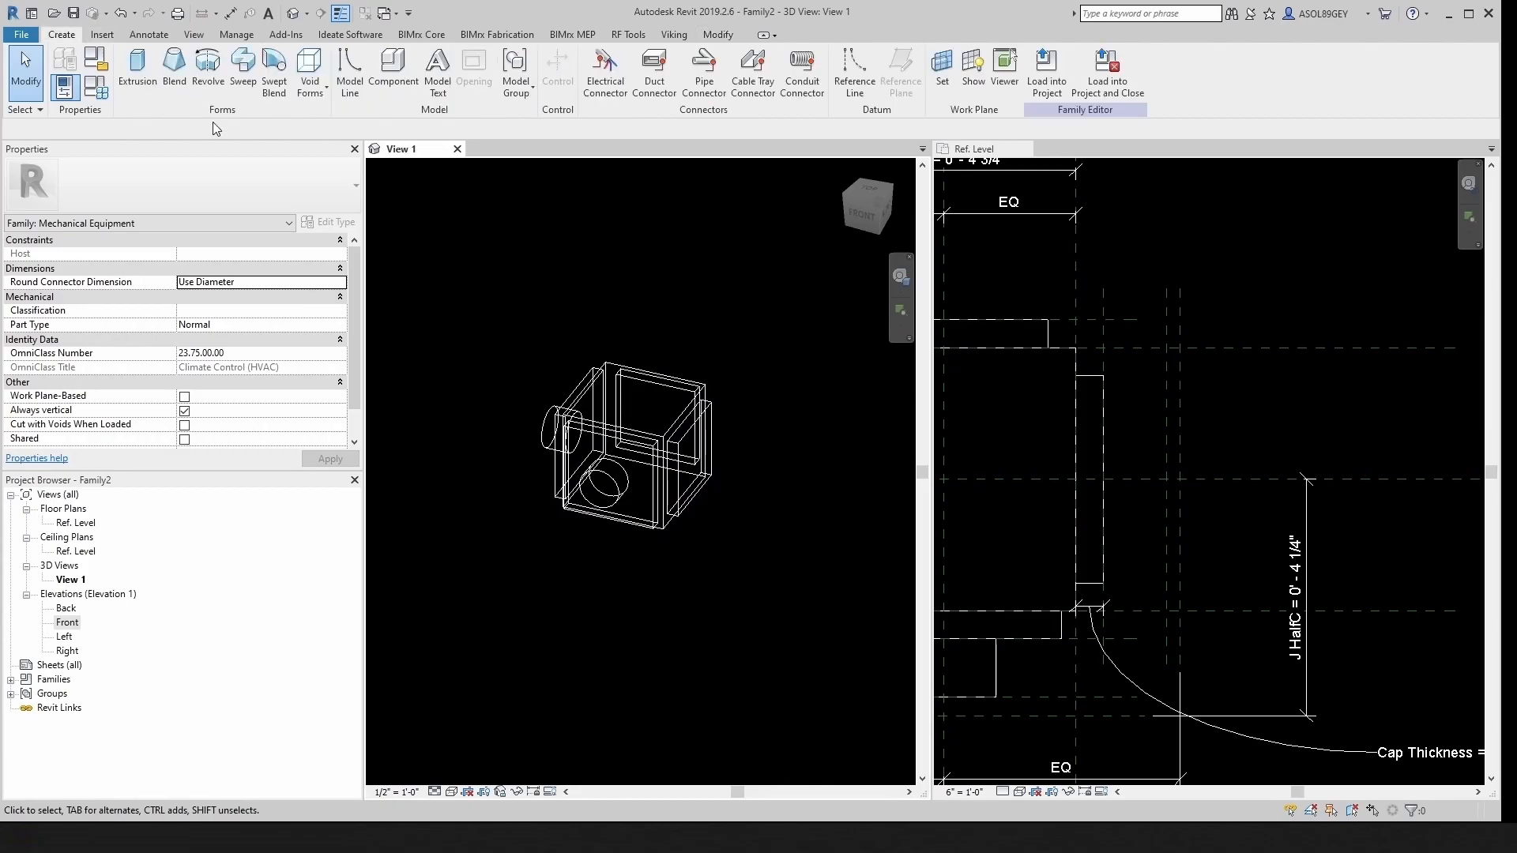
double_click(67, 651)
scroll(649, 537, "up", 5)
scroll(642, 596, "down", 2)
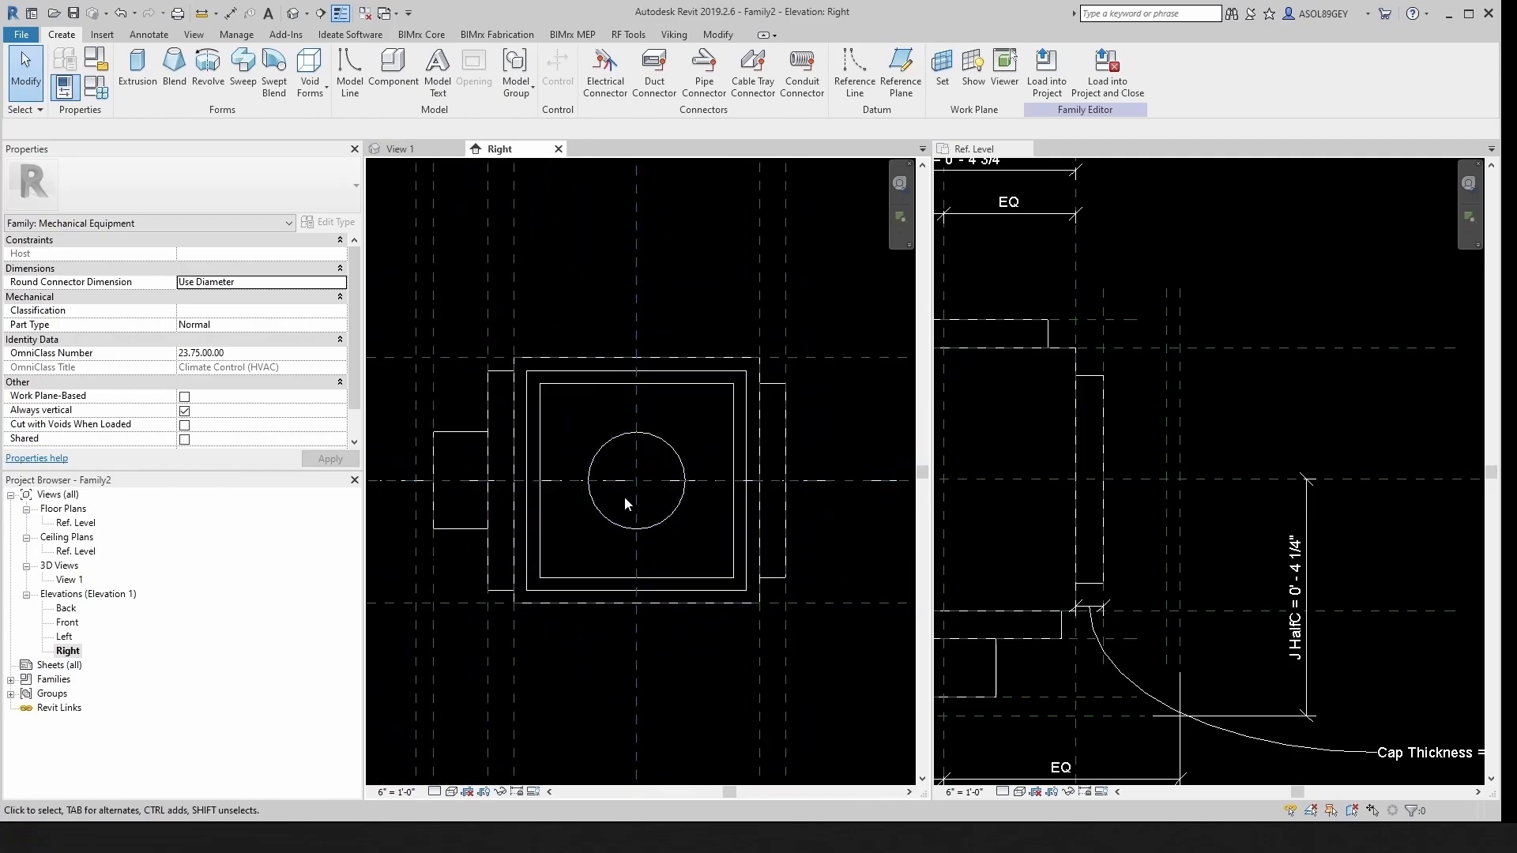
left_click(1057, 438)
scroll(1058, 439, "down", 4)
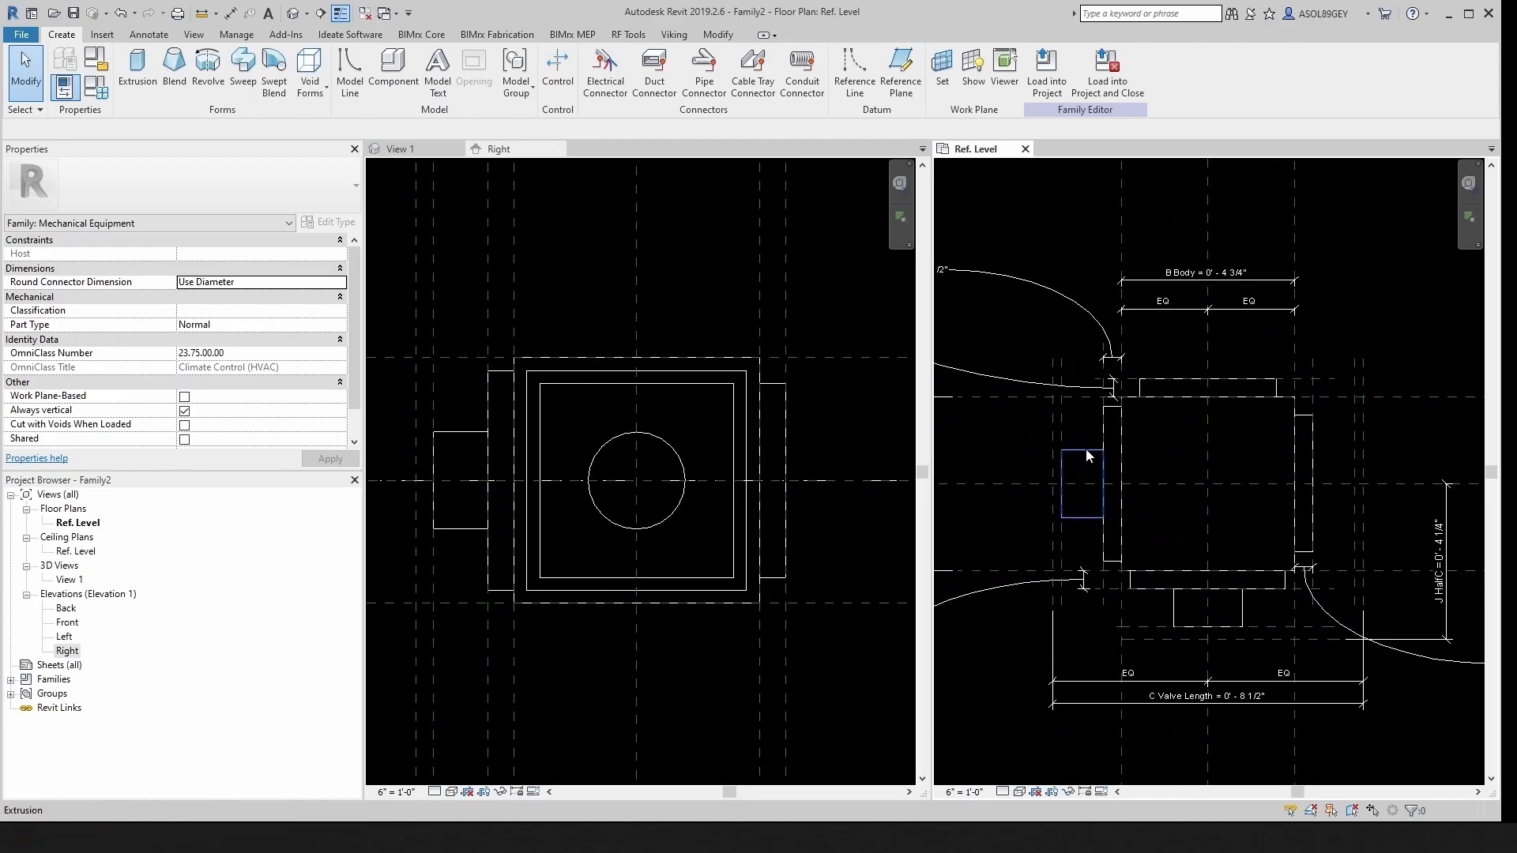
left_click(1081, 474)
left_click(1344, 503)
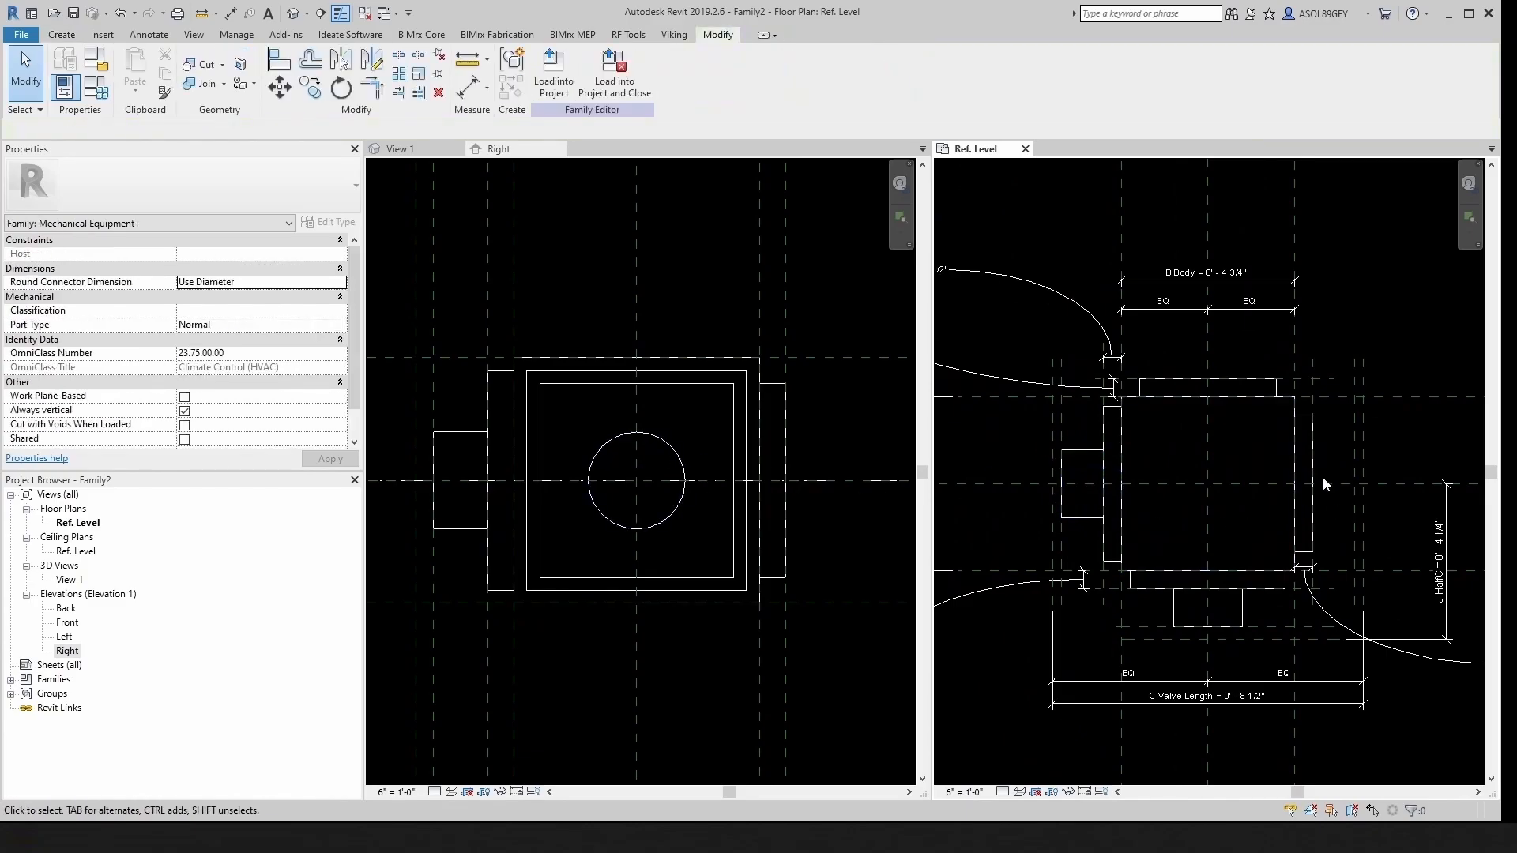
left_click(814, 538)
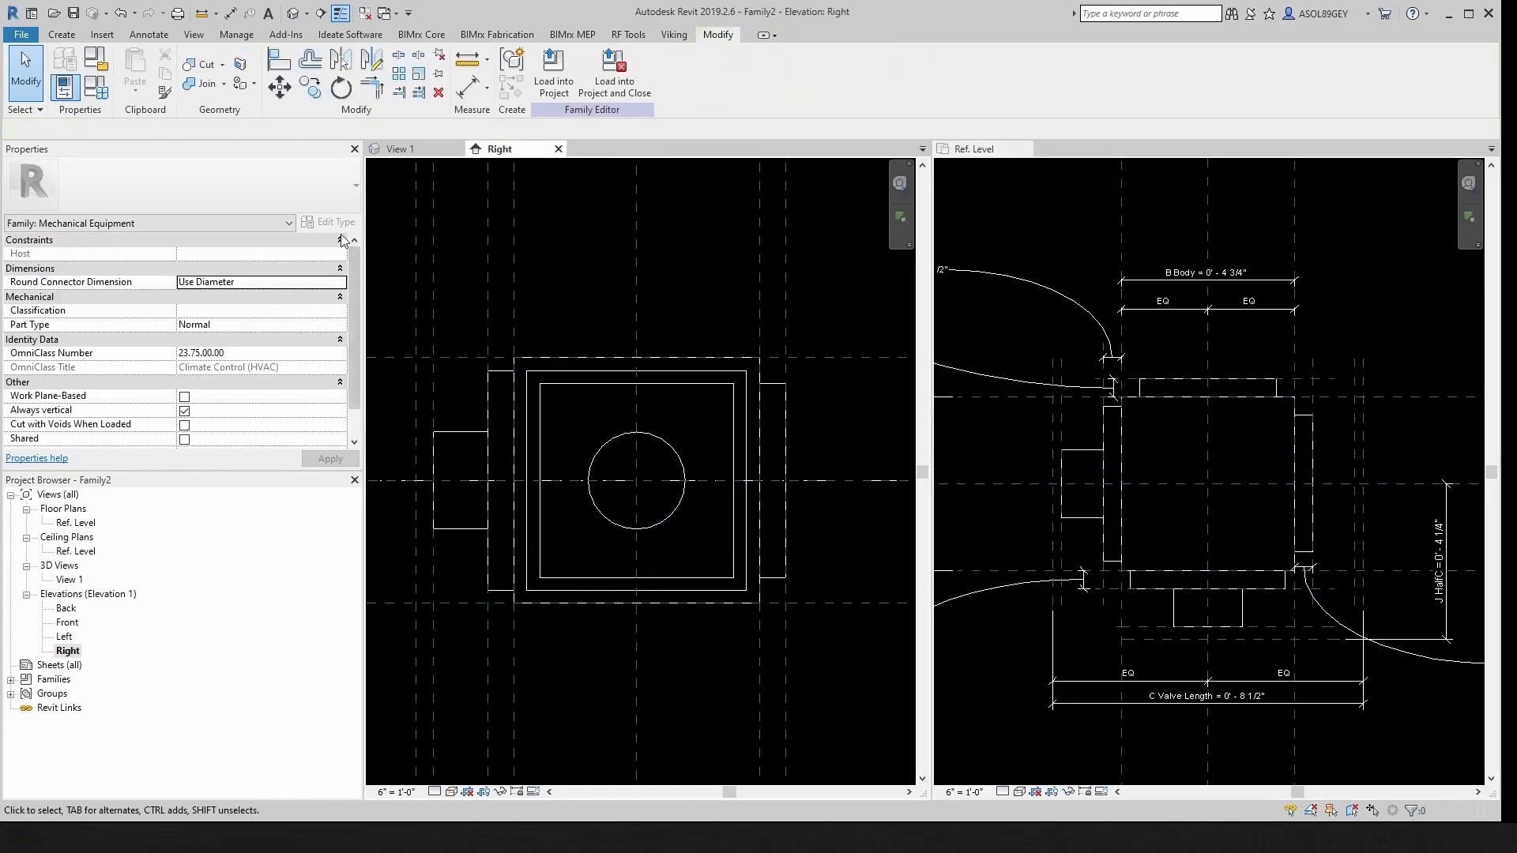
Step: Start a new extrusion in the Right elevation and sketch a circle with a 1/2" radius off-centre inside the cap outline
left_click(62, 34)
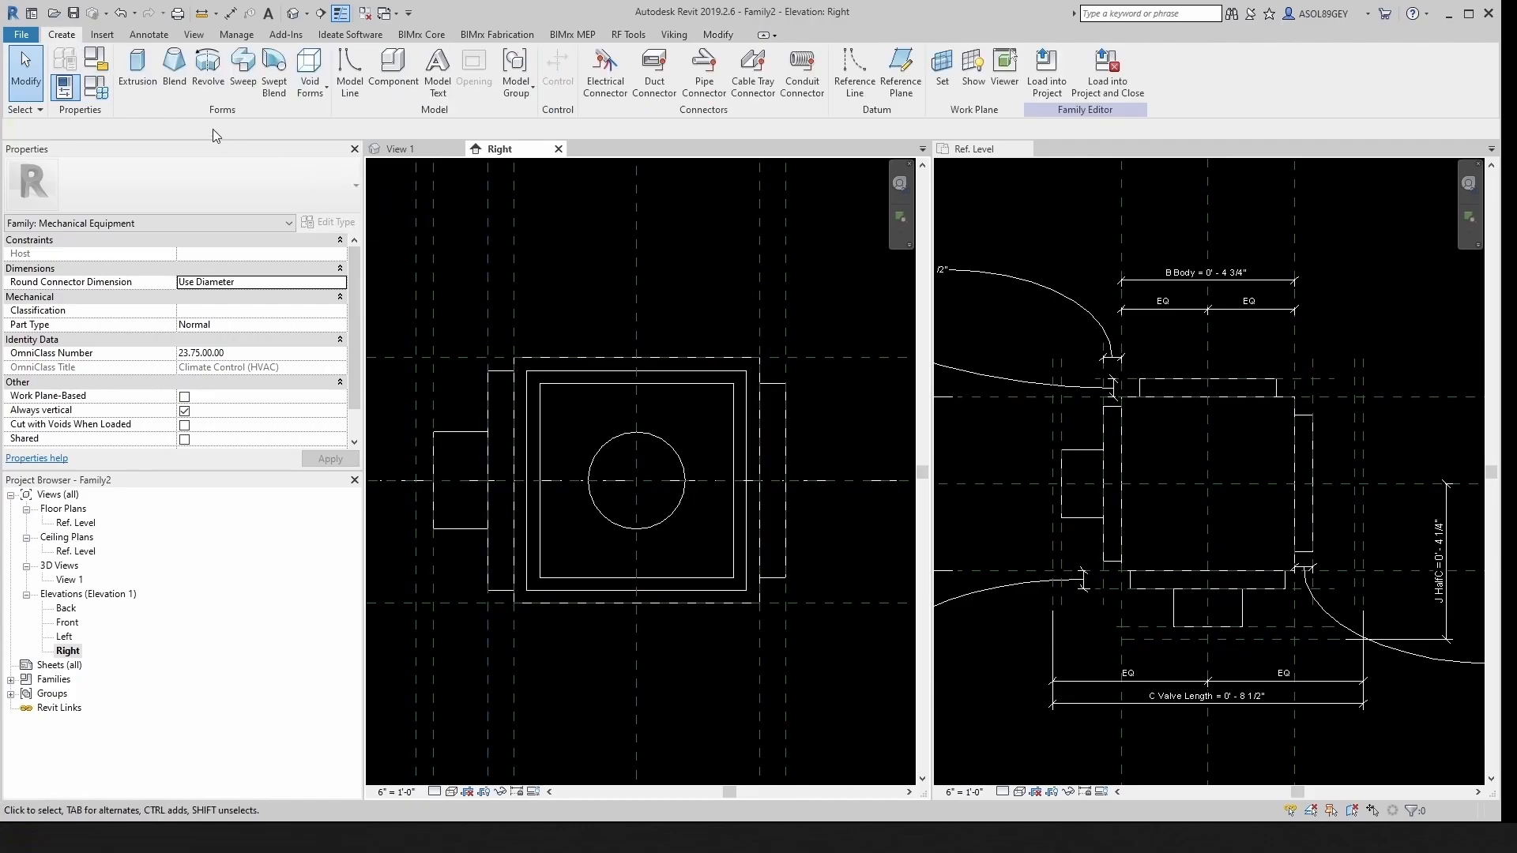
left_click(136, 72)
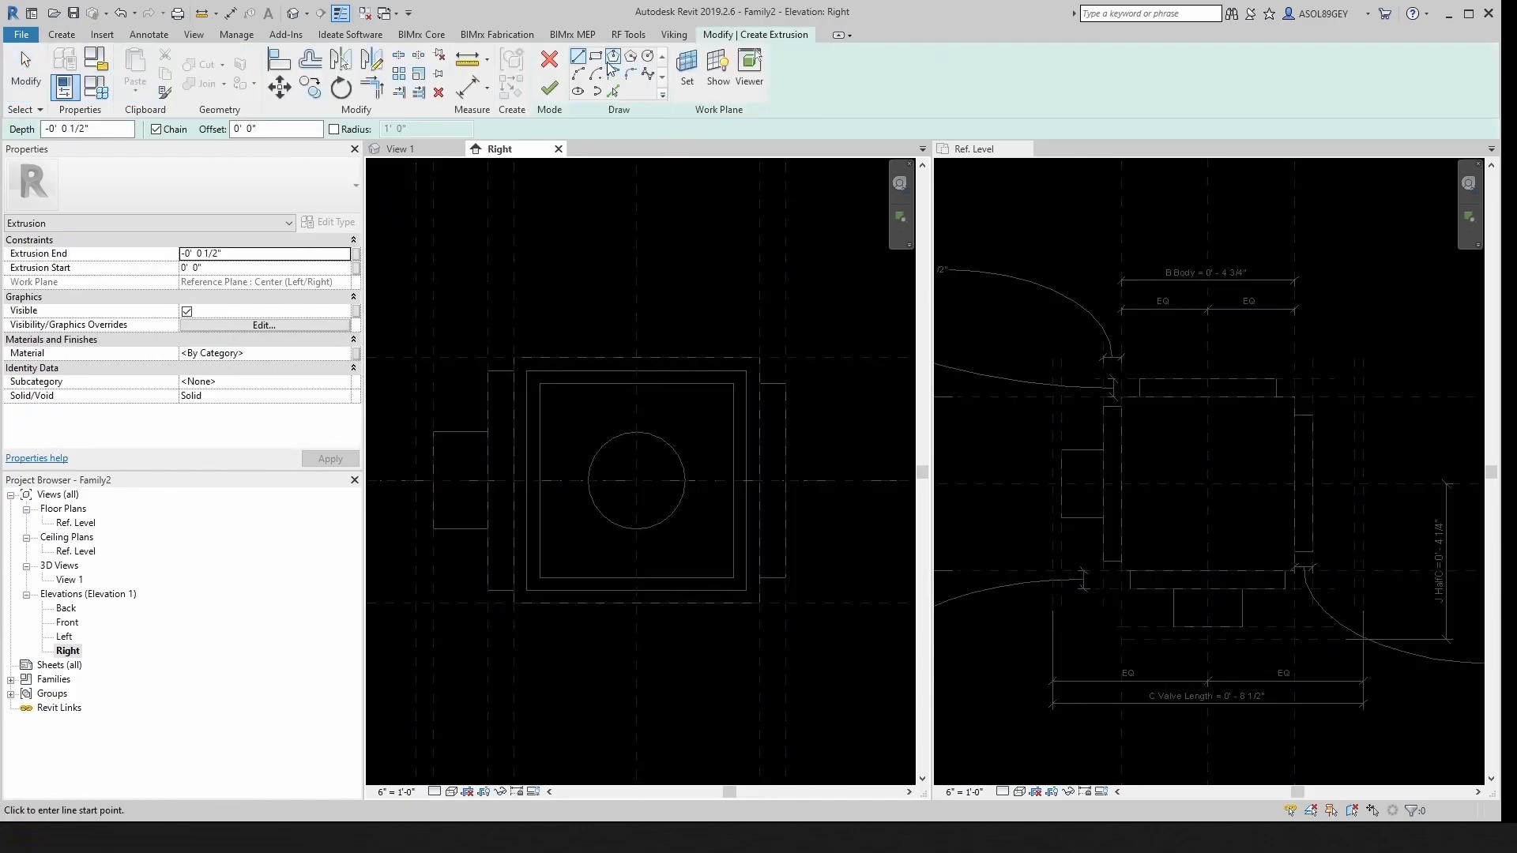
left_click(648, 56)
scroll(648, 433, "up", 3)
left_click(749, 440)
left_click(756, 399)
key("Escape")
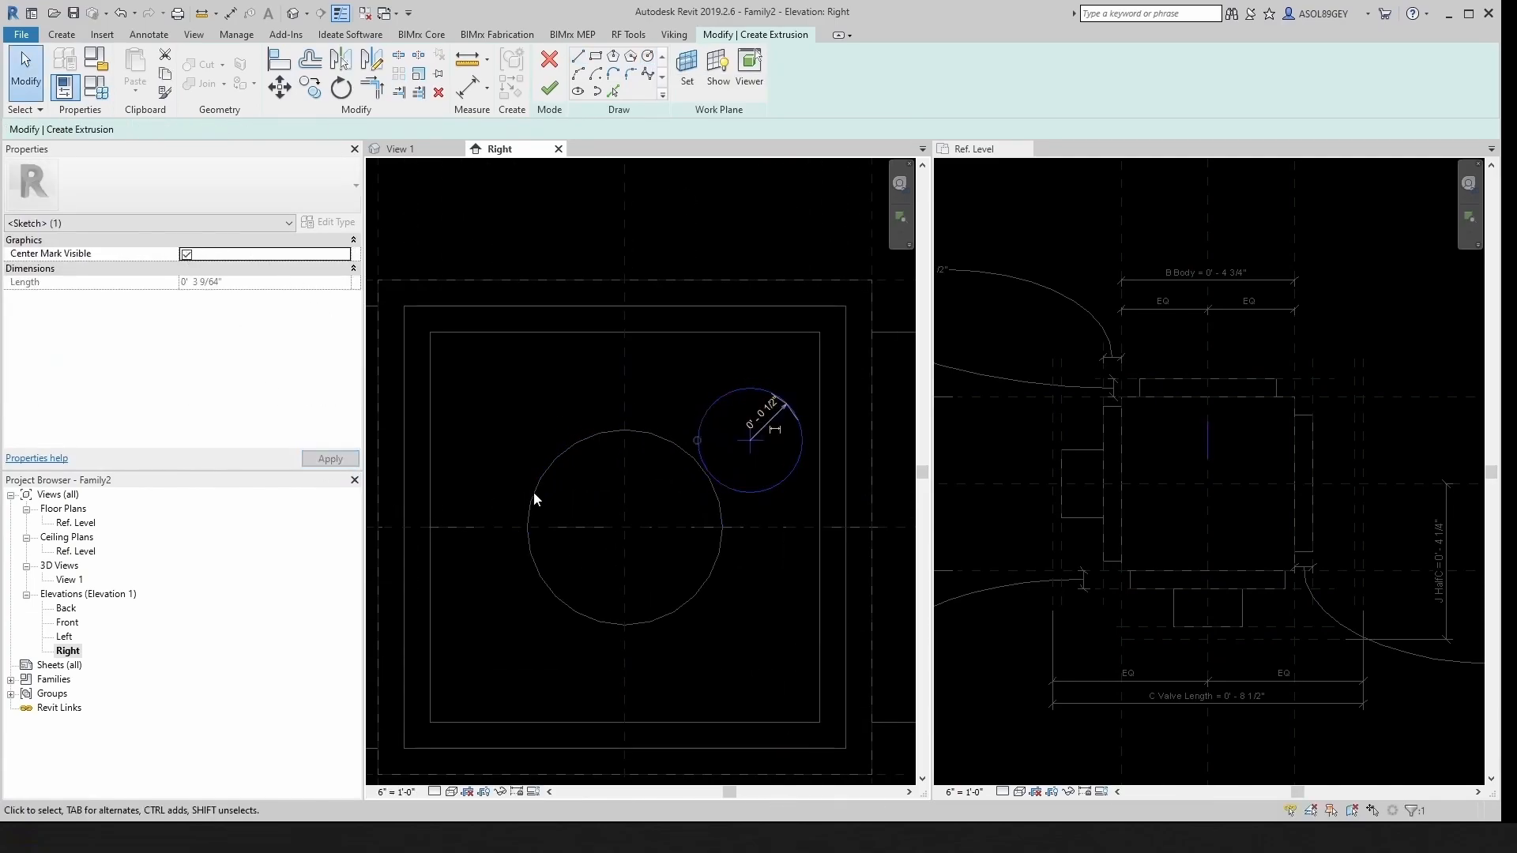
Step: Align the new circle's centre to the vertical and horizontal centre reference planes
left_click(615, 434)
key("a")
key("l")
left_click(624, 391)
left_click(746, 443)
left_click(598, 448)
left_click(776, 527)
left_click(673, 440)
key("Escape")
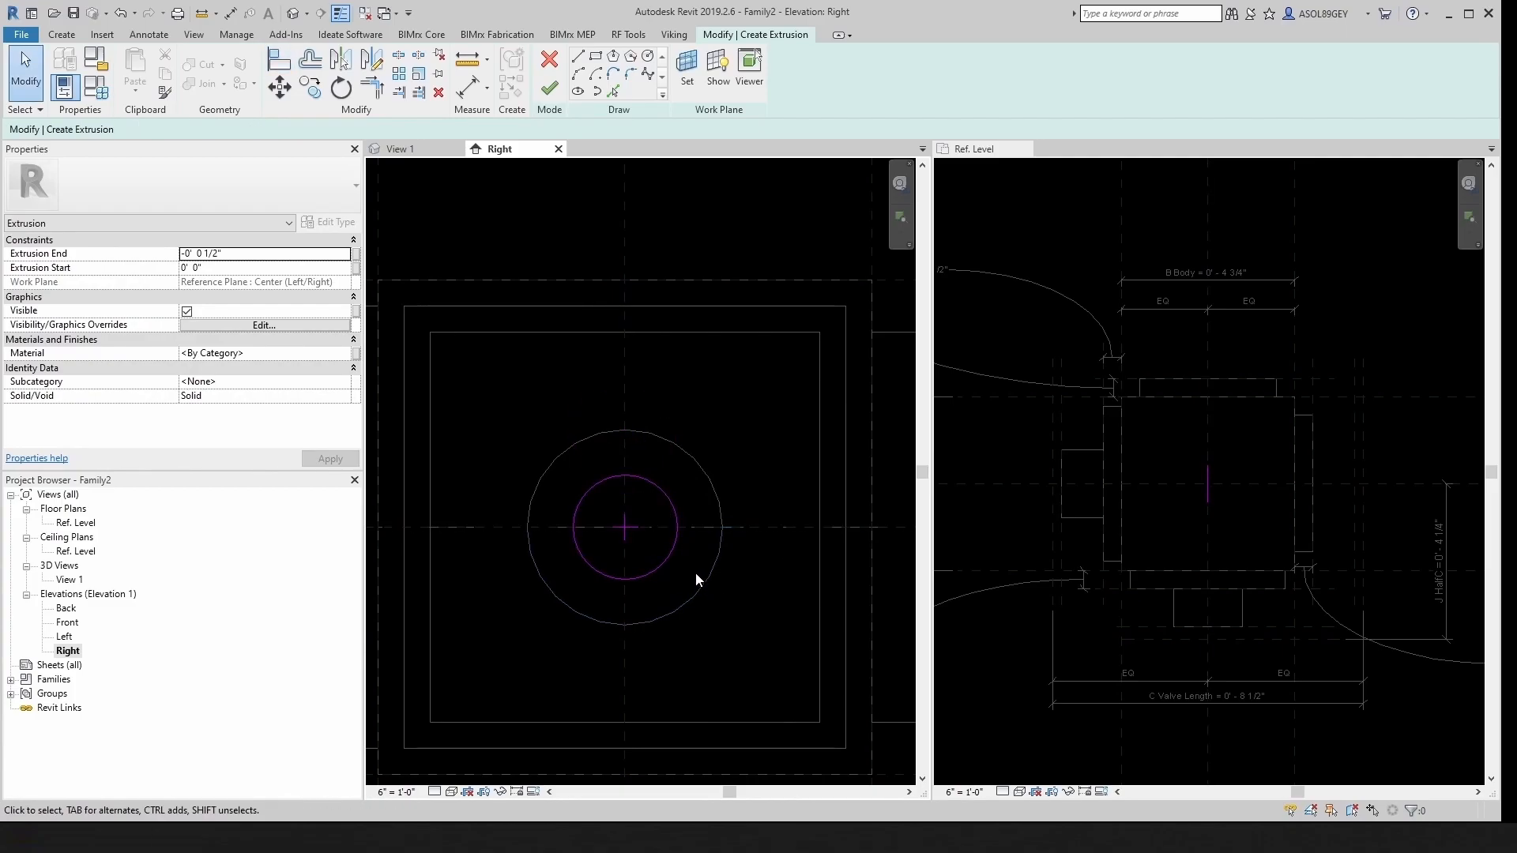
left_click(675, 506)
key("Escape")
Step: Add a diameter dimension to the right port circle and label it with the A Diameter parameter
left_click(230, 12)
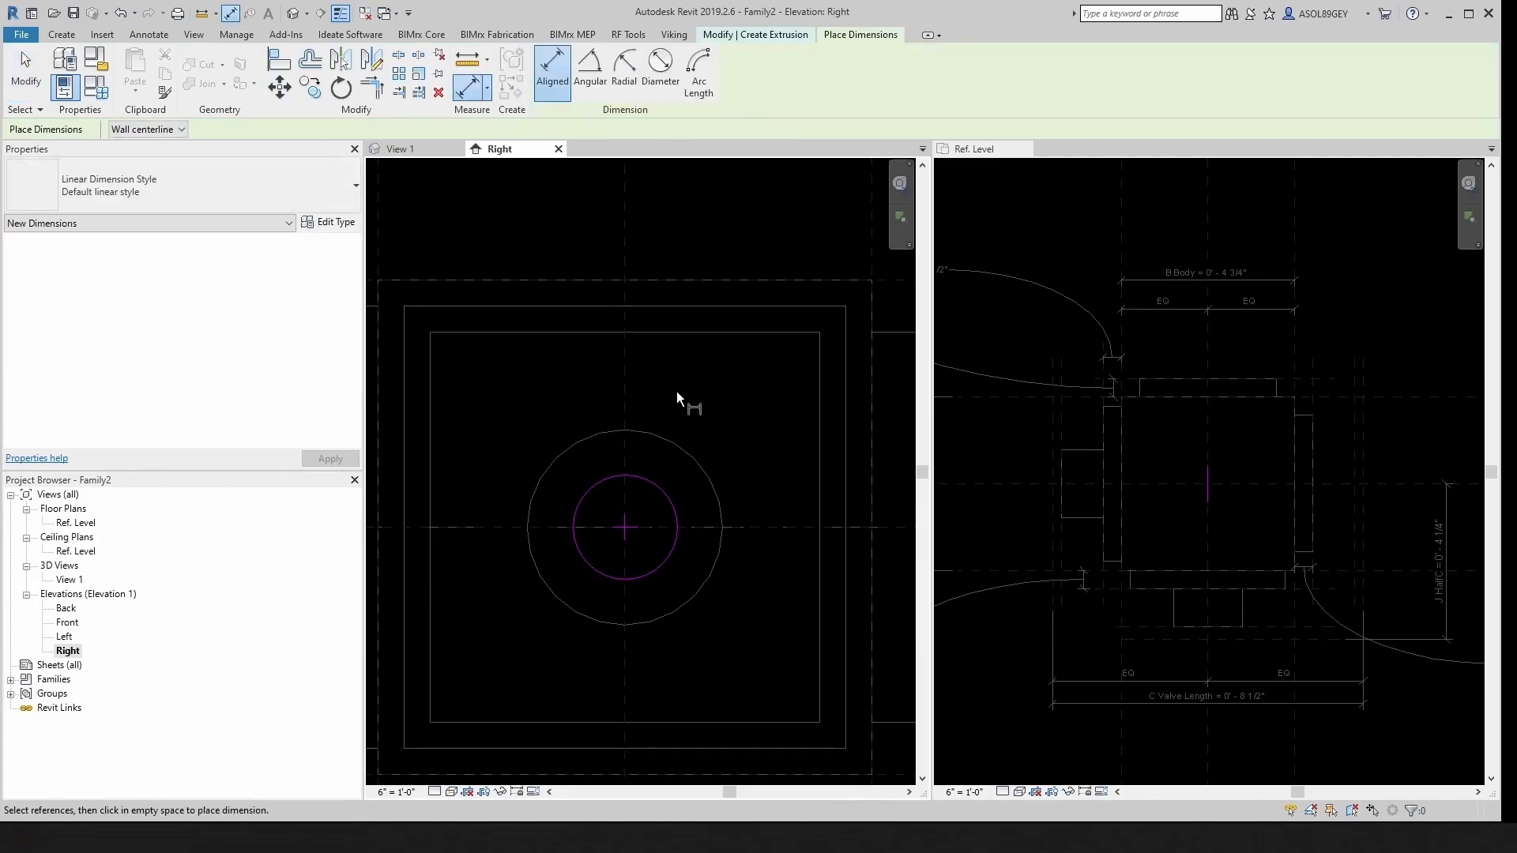
left_click(660, 67)
left_click(660, 491)
left_click(715, 447)
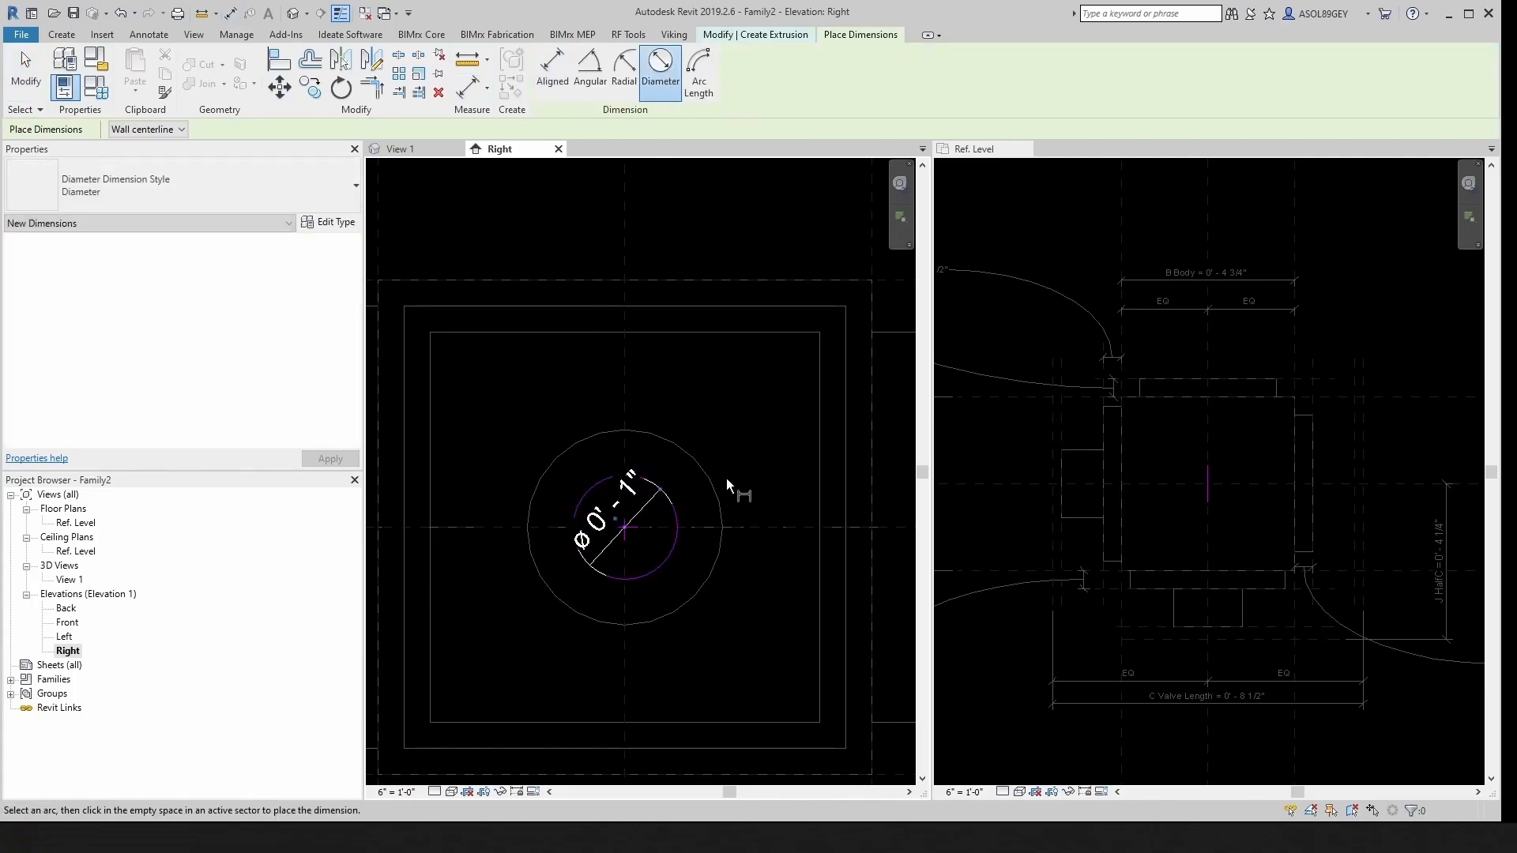
key("Escape")
left_click(643, 514)
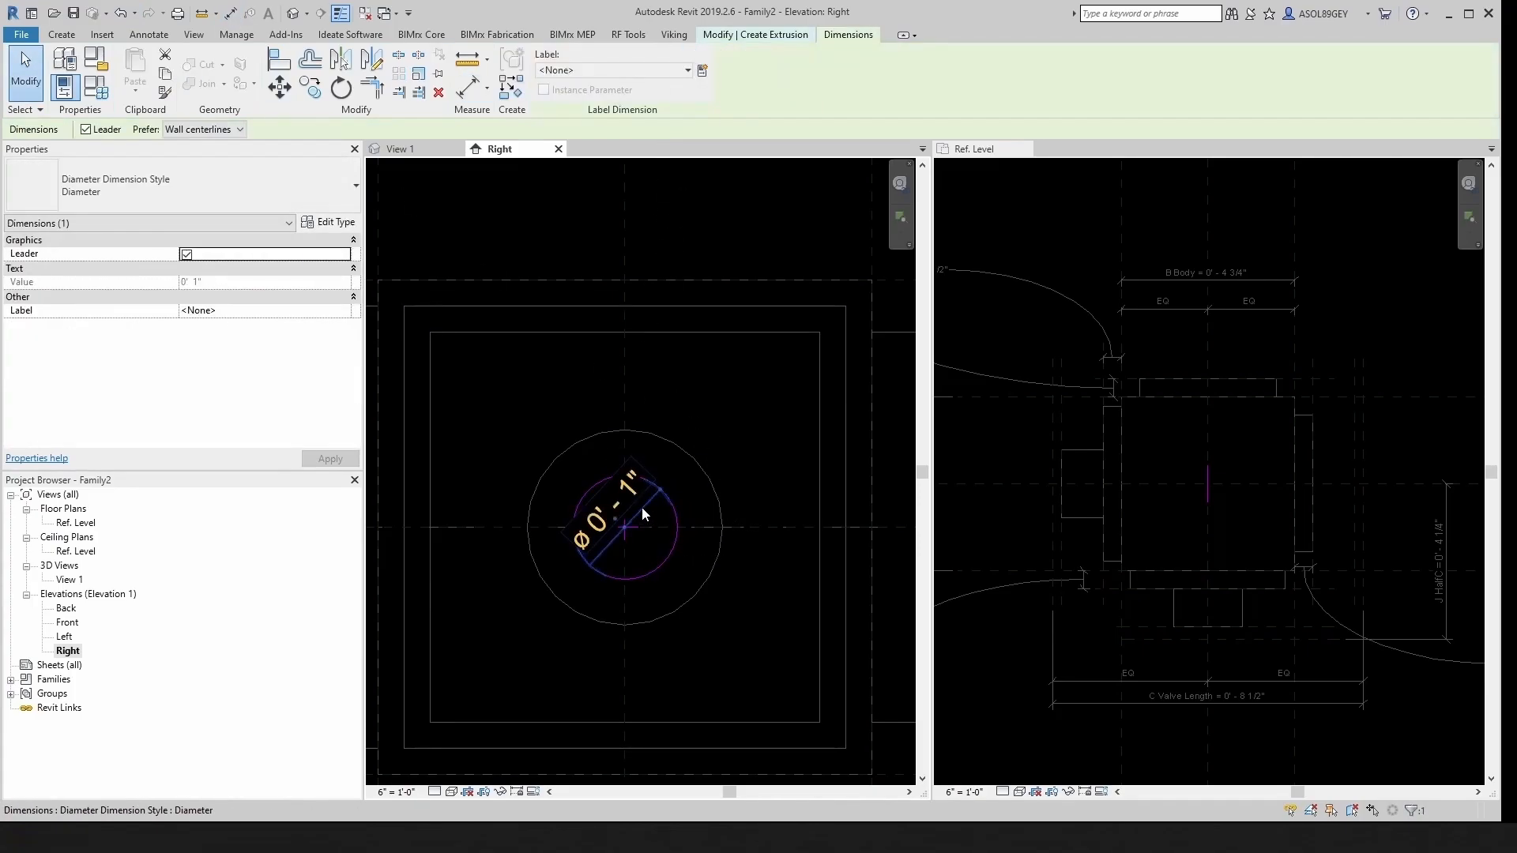
left_click(615, 70)
left_click(586, 124)
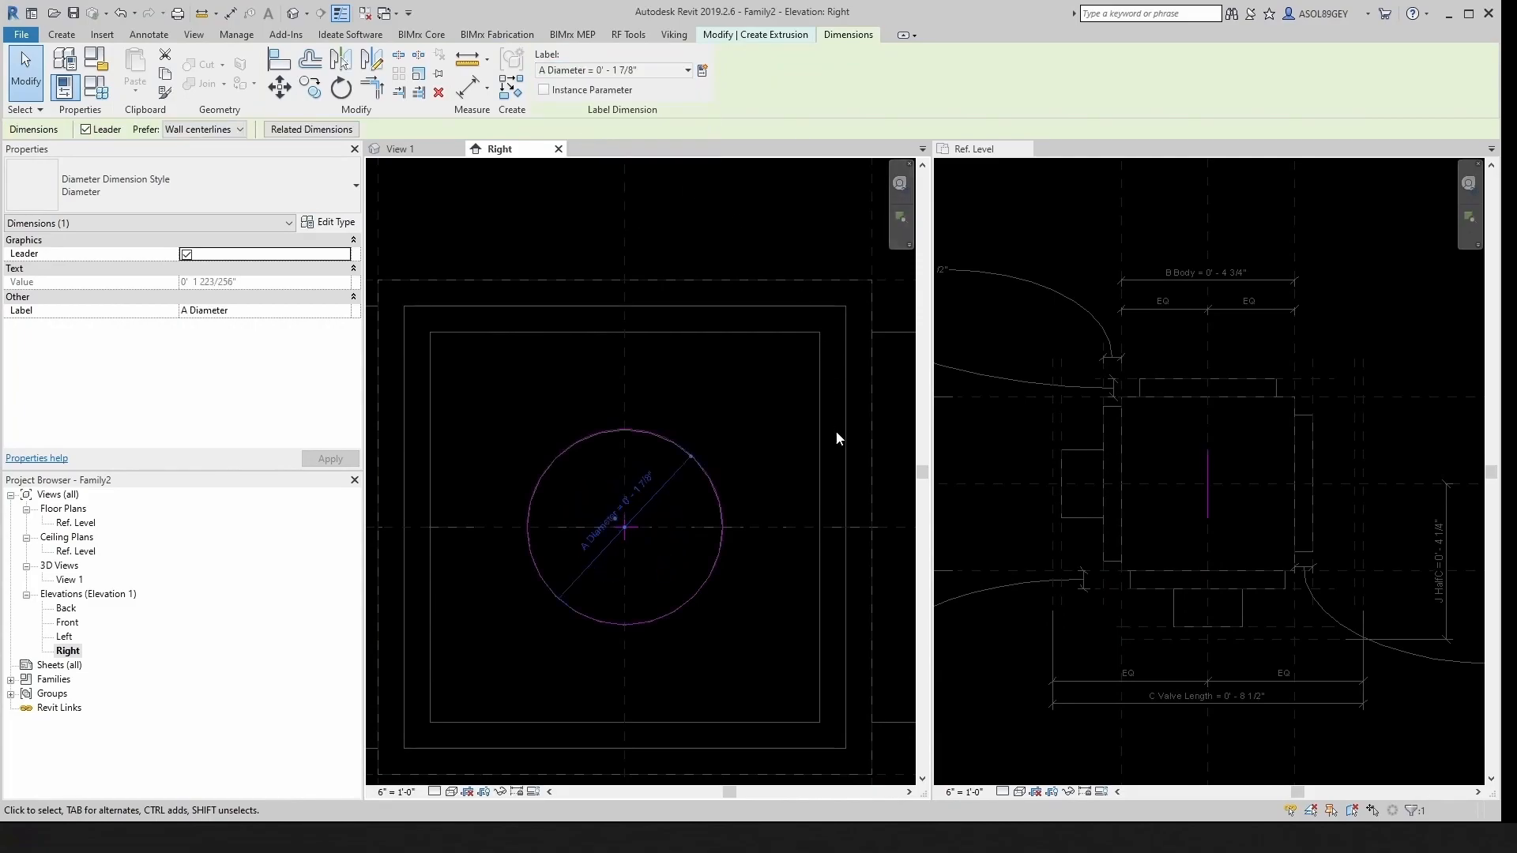
left_click(698, 498)
scroll(664, 499, "down", 1)
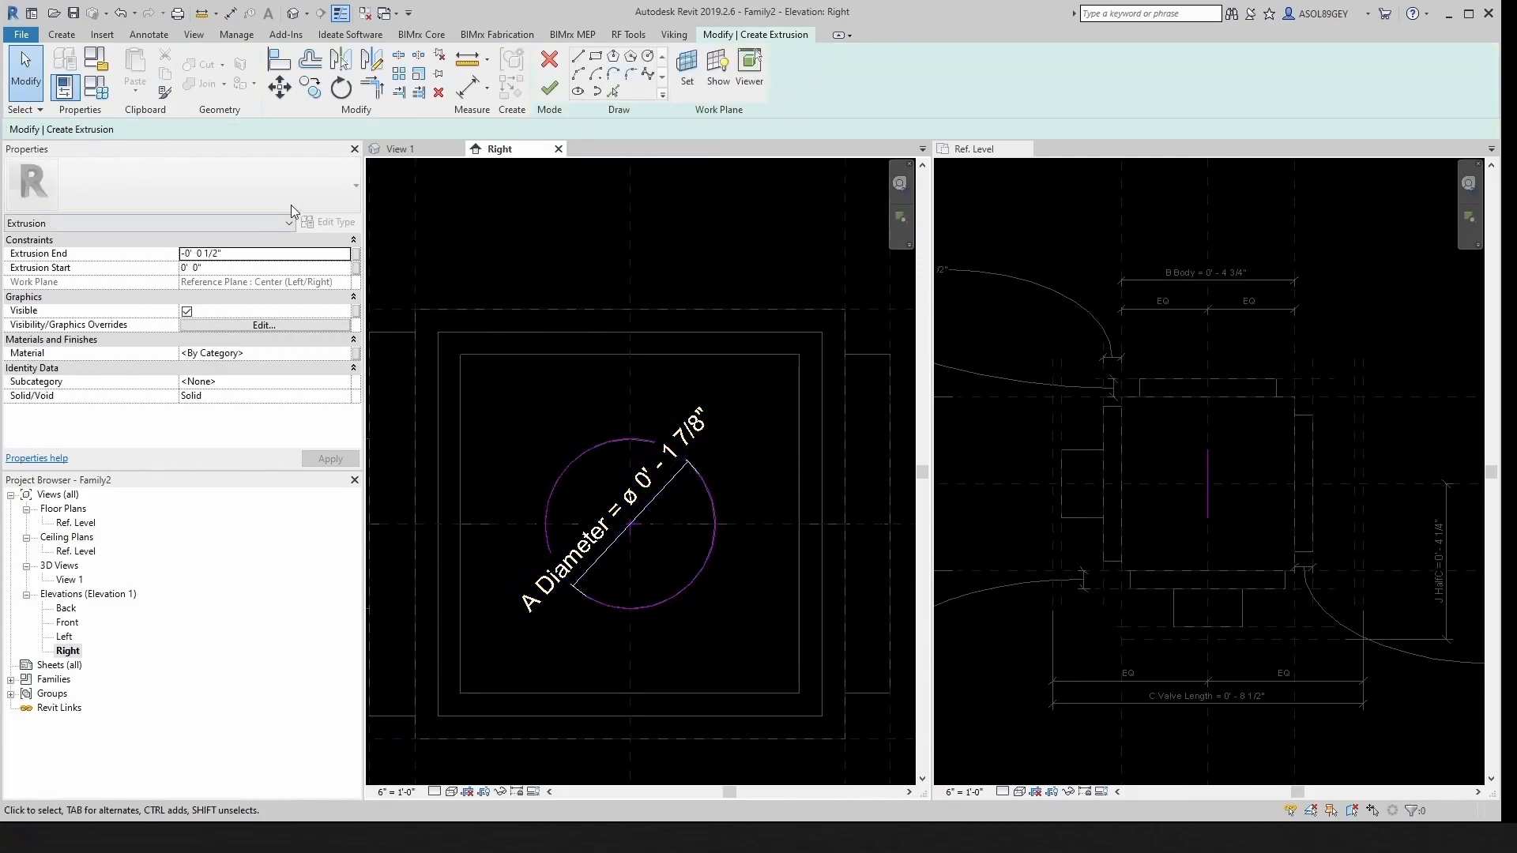
Step: Finish the right pipe extrusion sketch and clear the selection
left_click(549, 87)
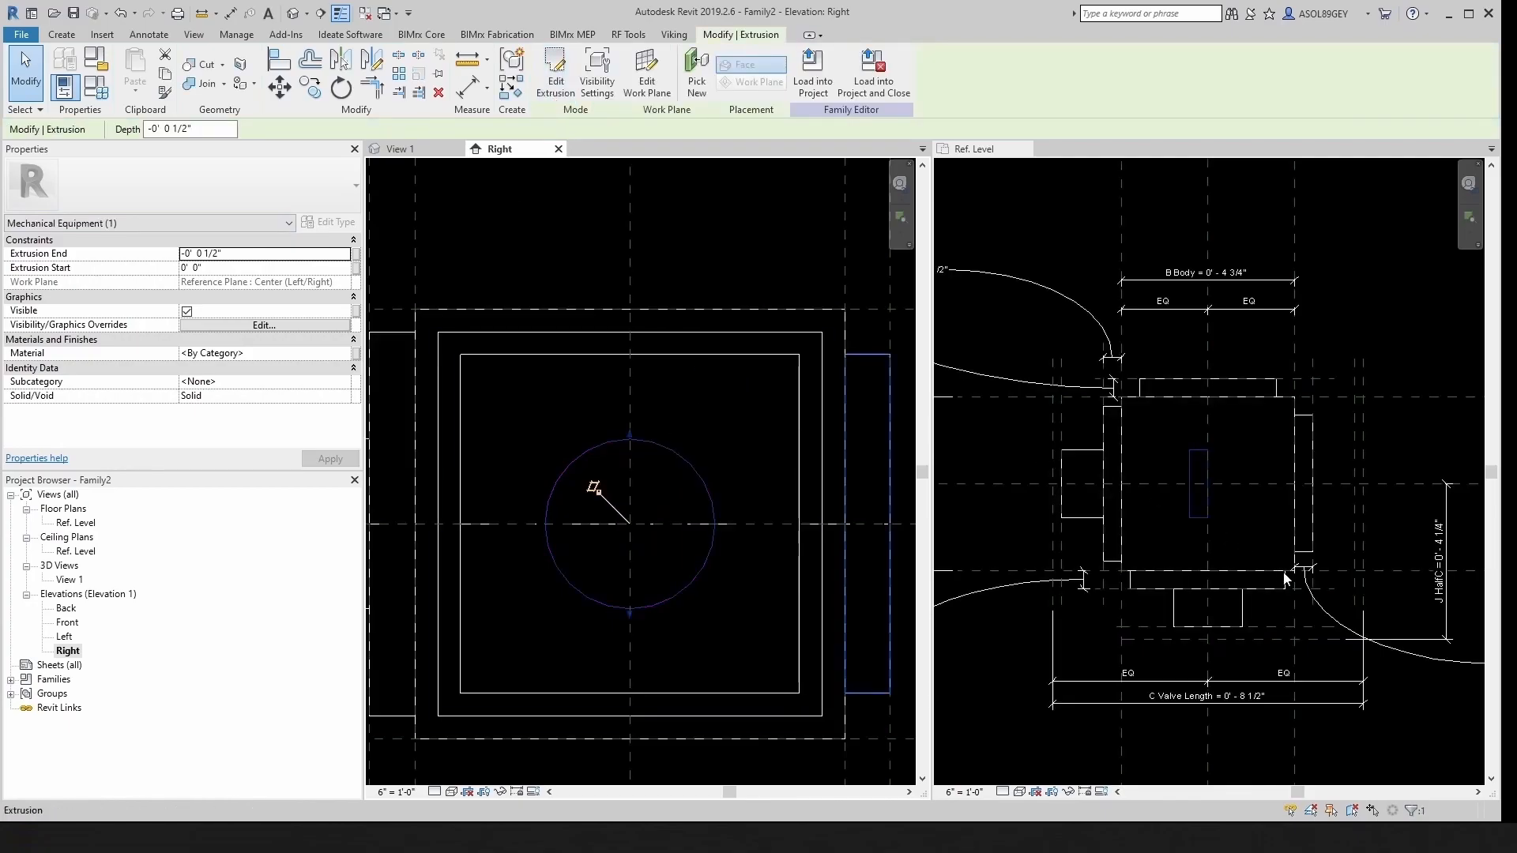
left_click(1226, 533)
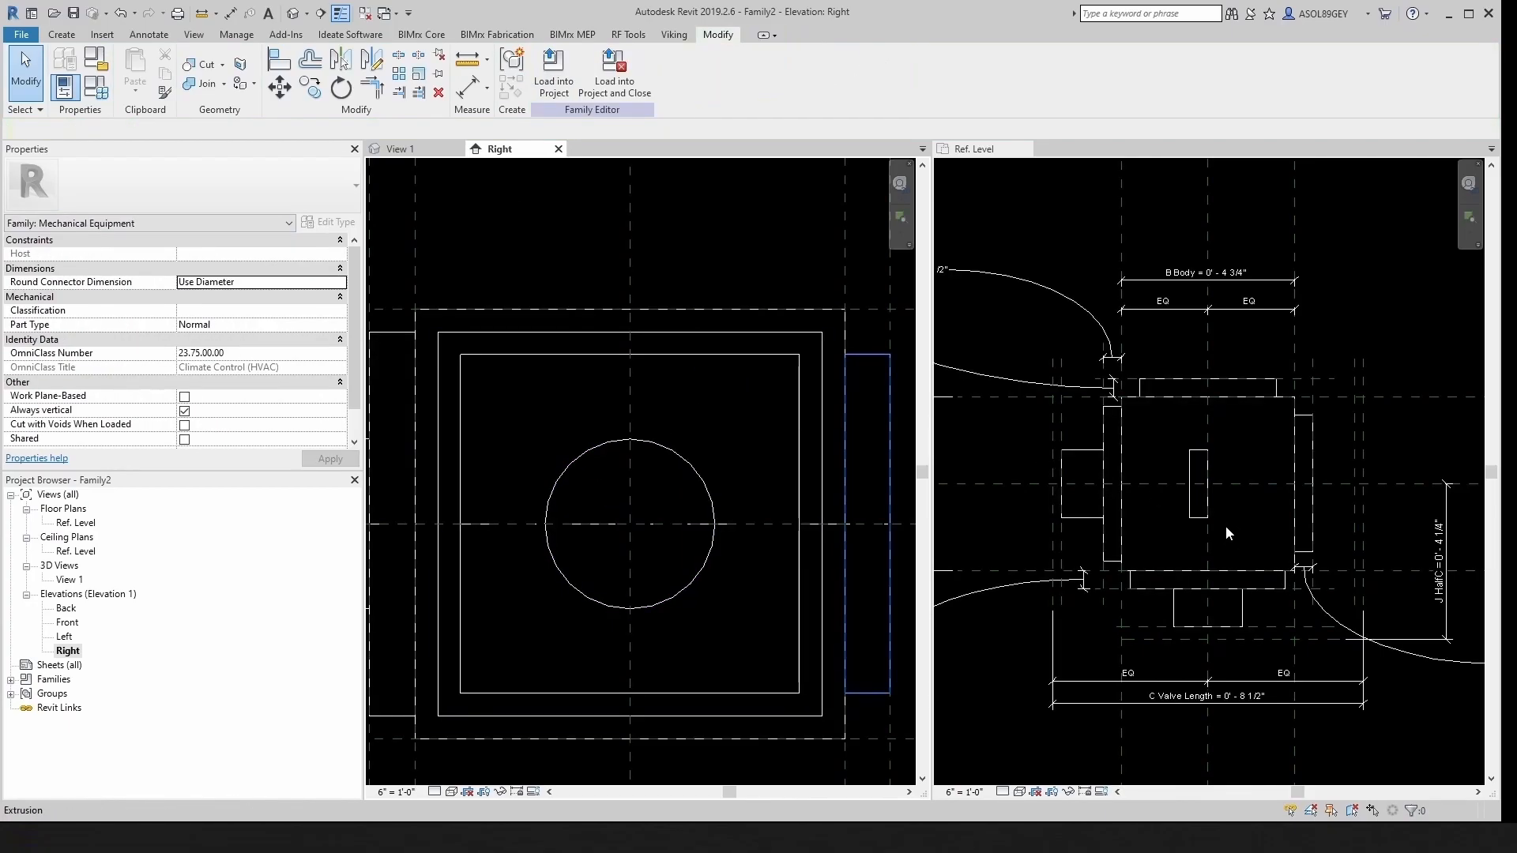
left_click(1210, 543)
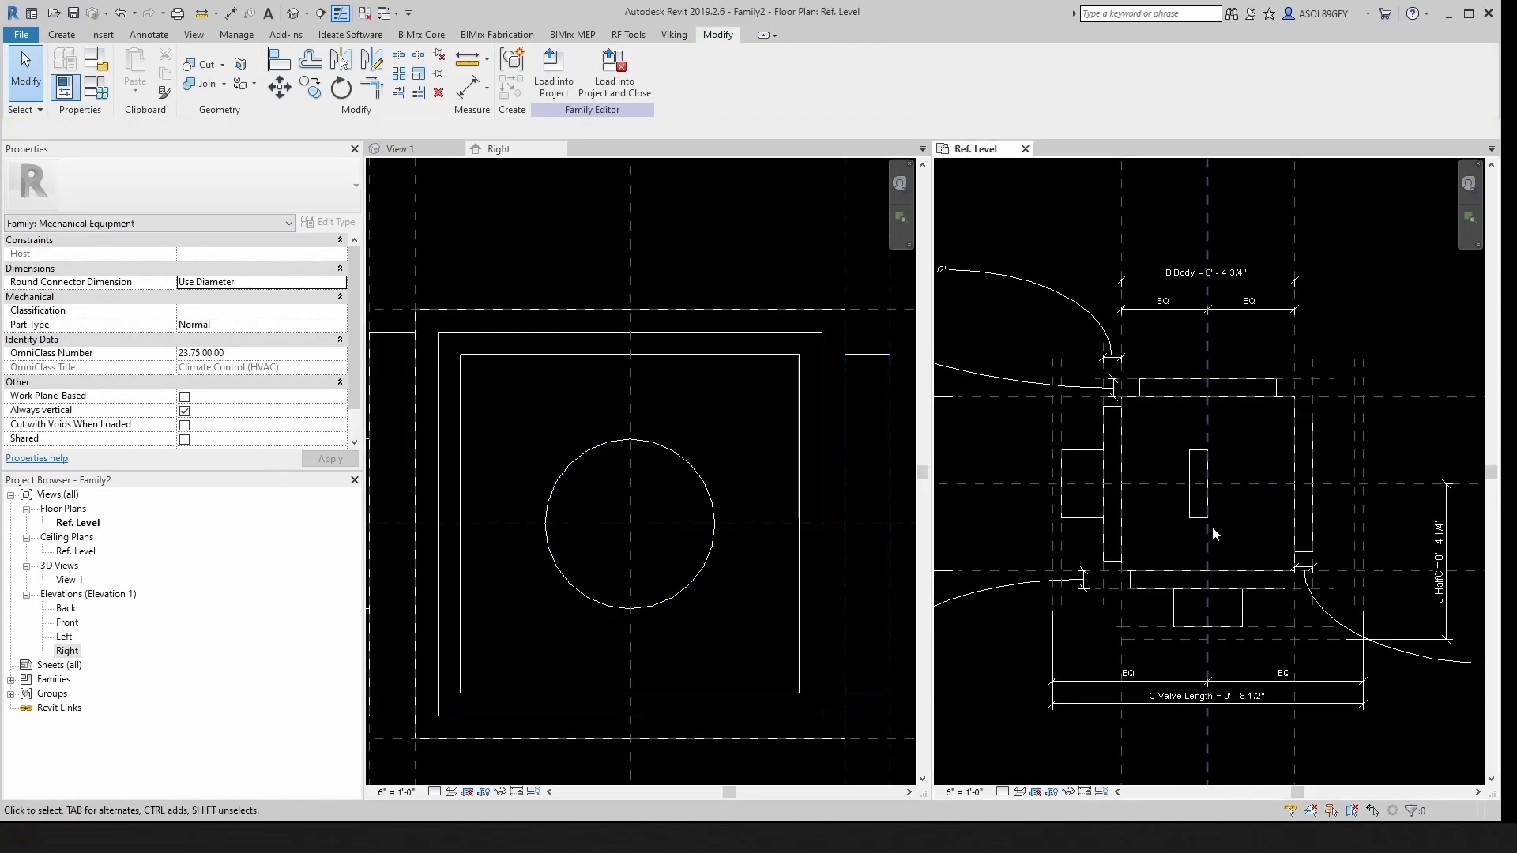
Step: Edit the right pipe extrusion and set its work plane to Reference Plane : Body Right
left_click(727, 470)
left_click(695, 473)
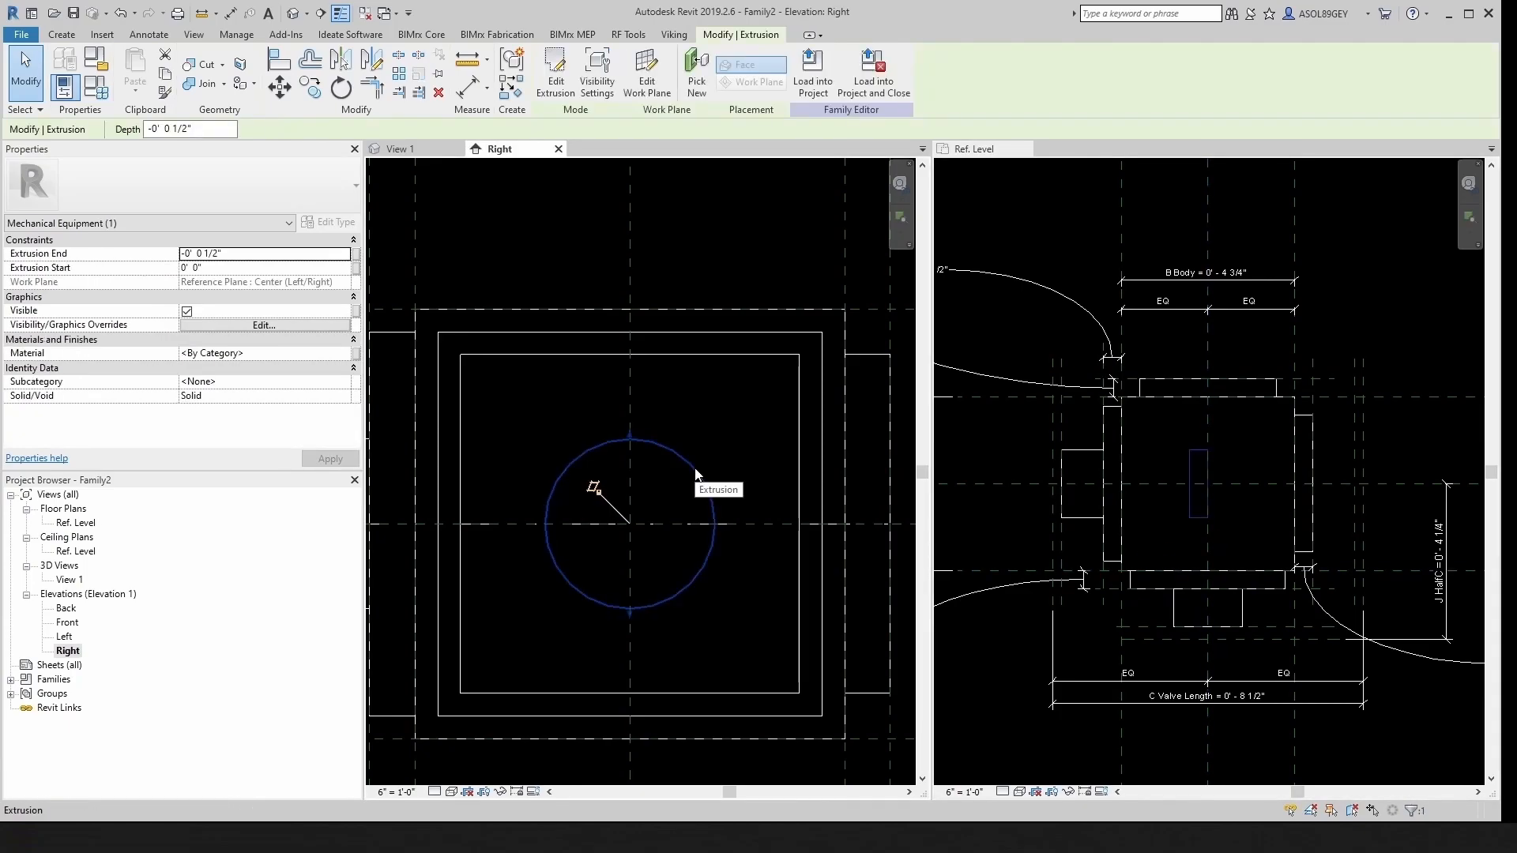
left_click(555, 75)
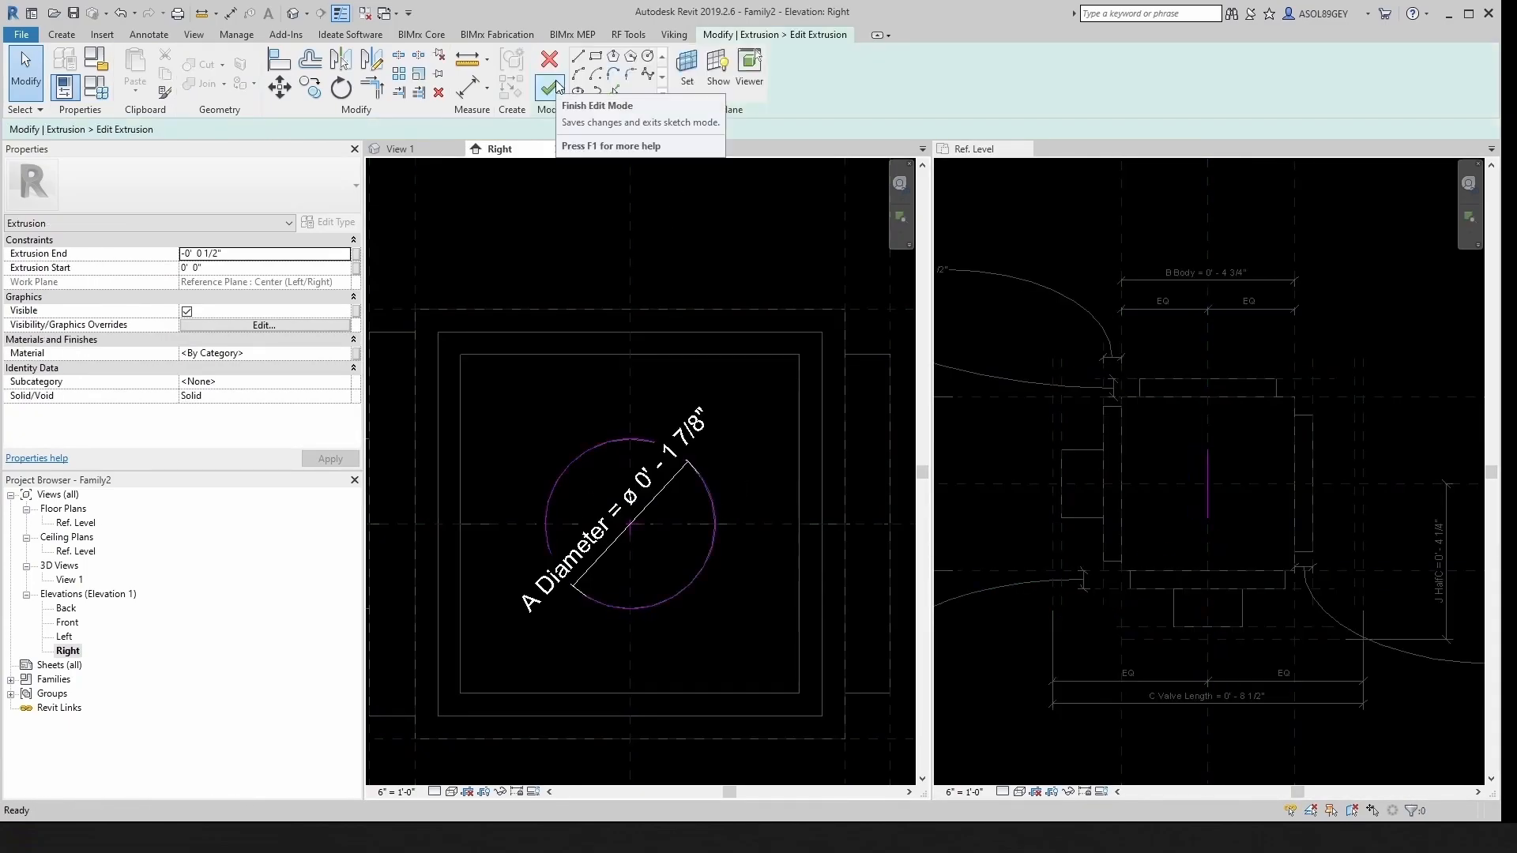
left_click(687, 67)
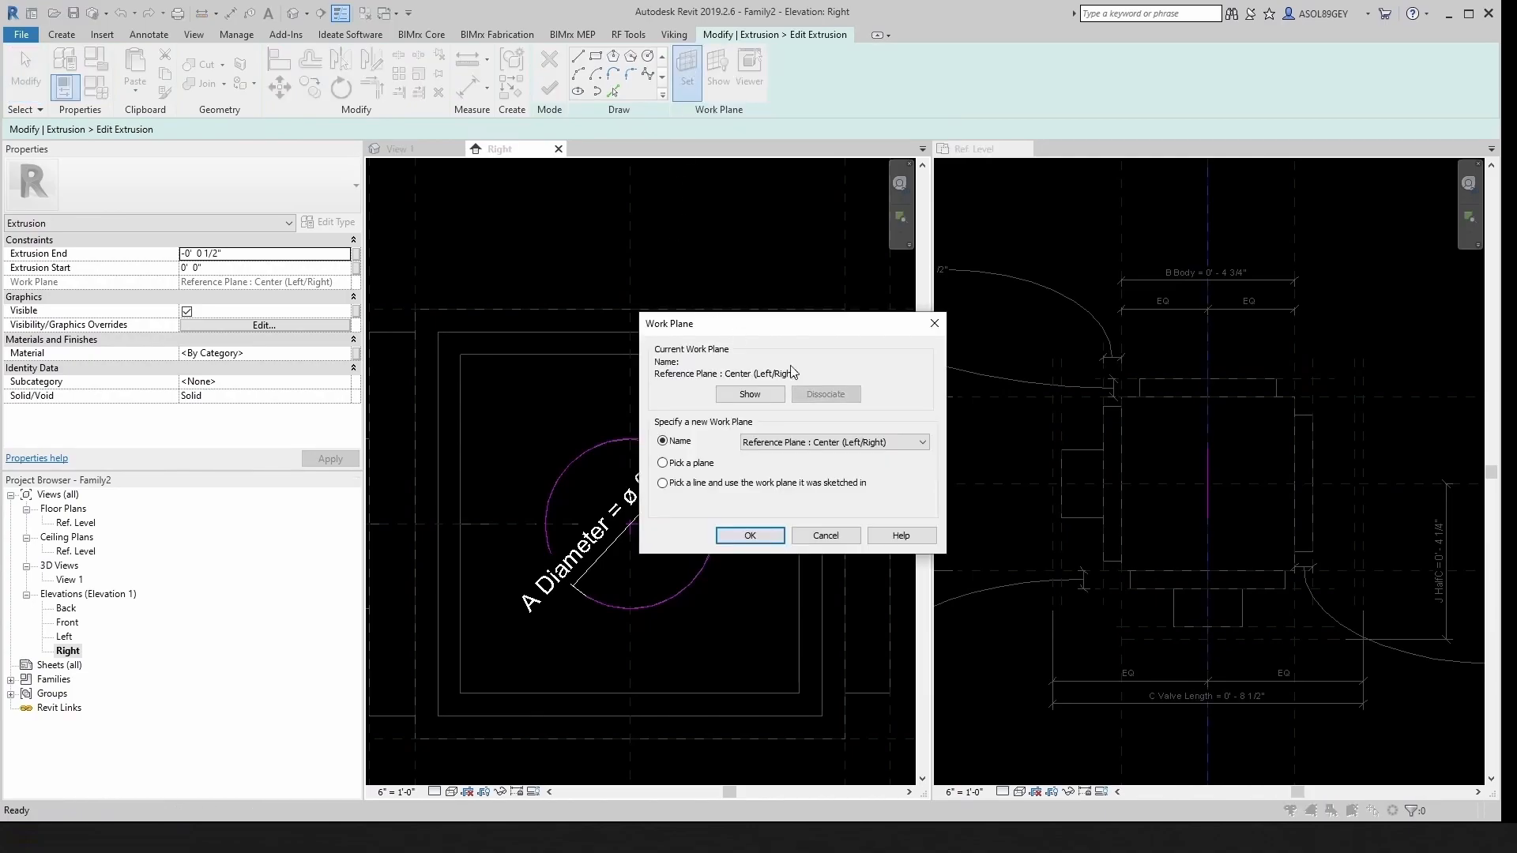
left_click(842, 443)
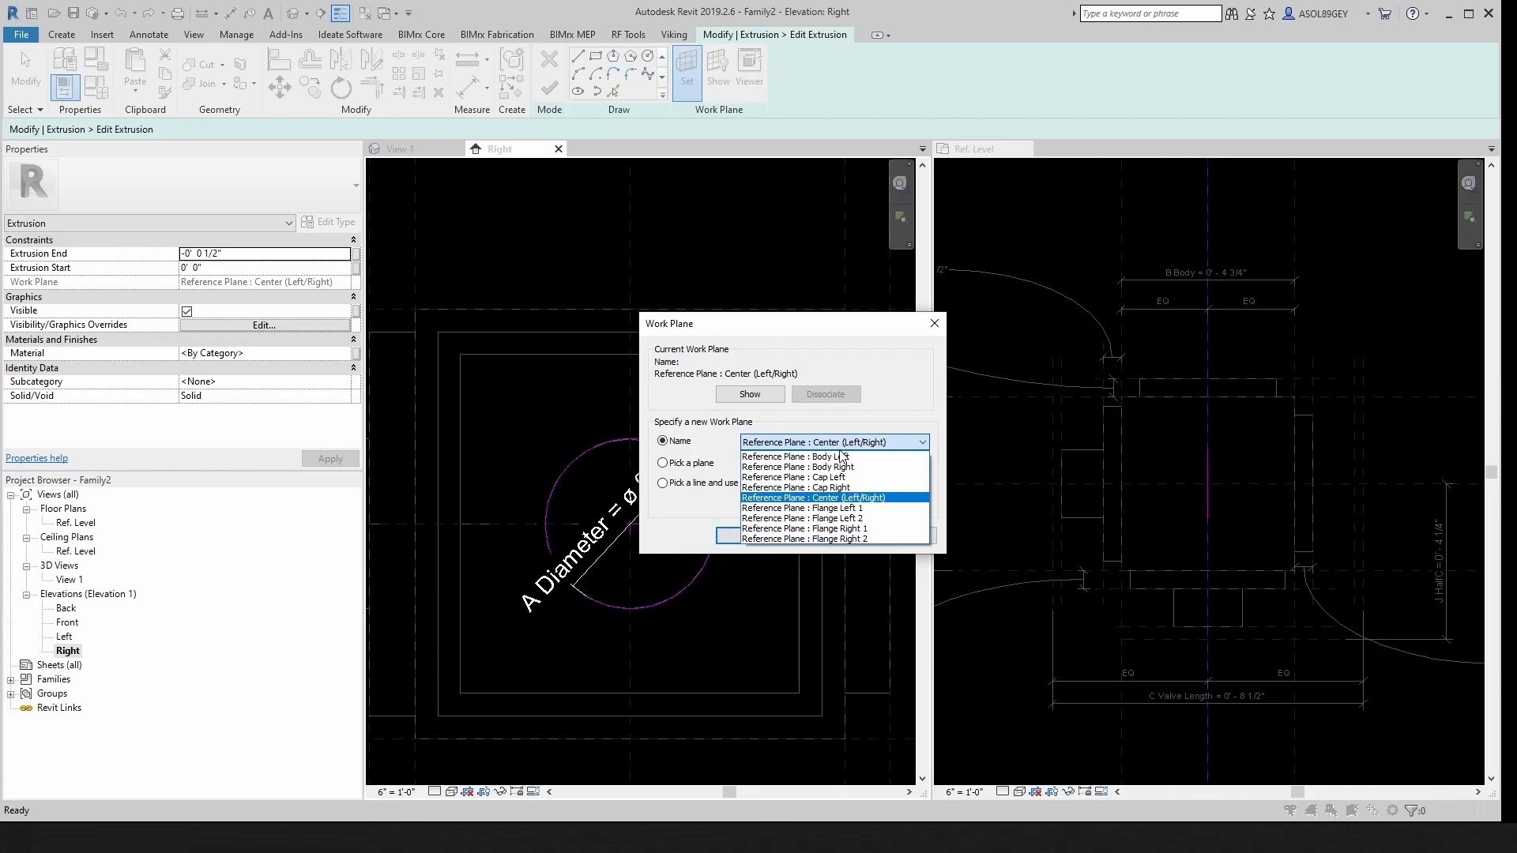
left_click(842, 467)
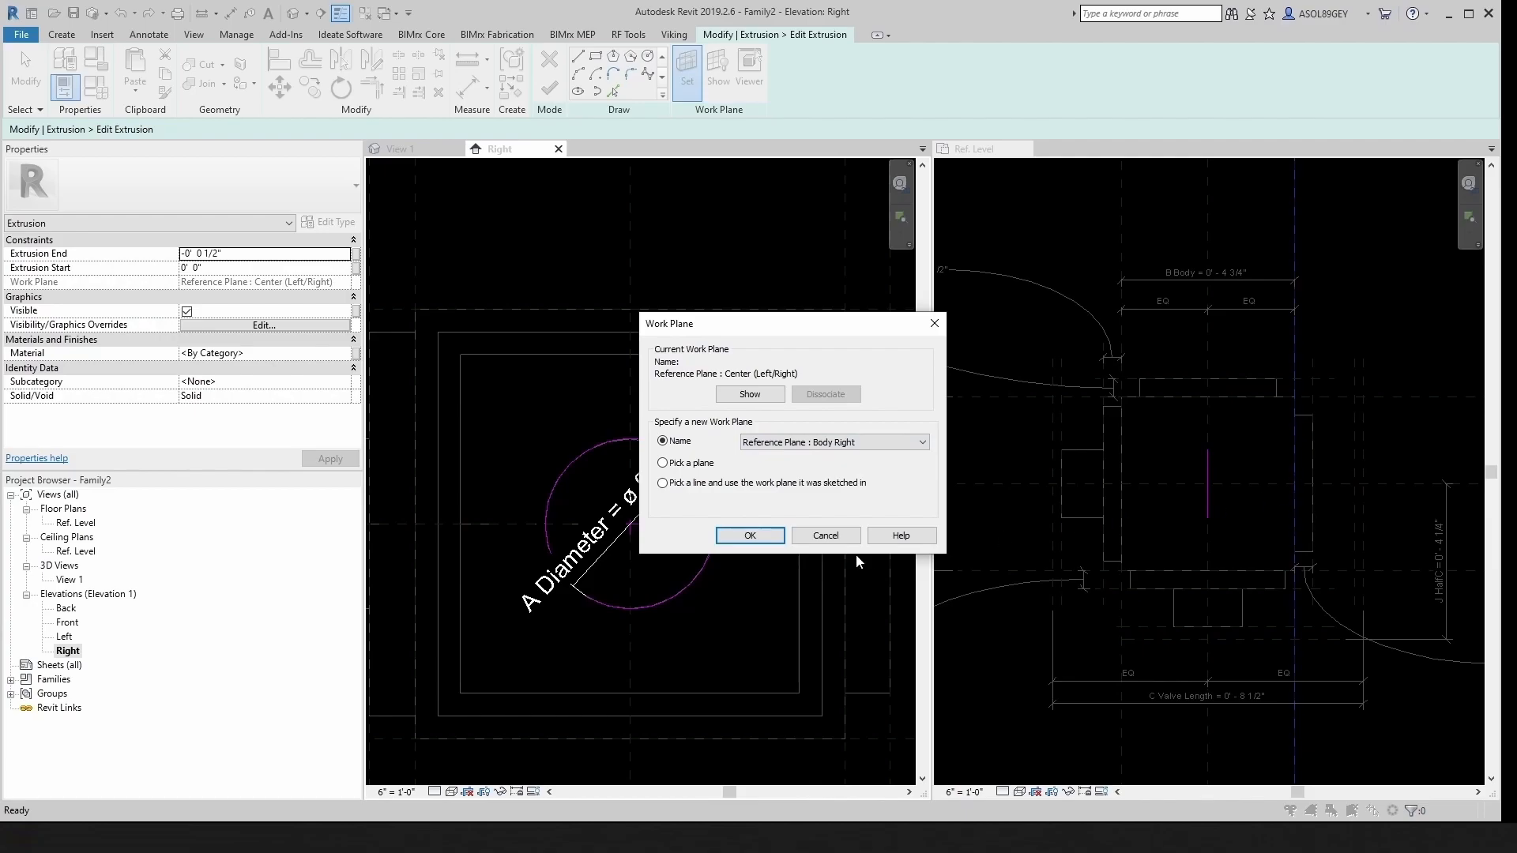
left_click(750, 536)
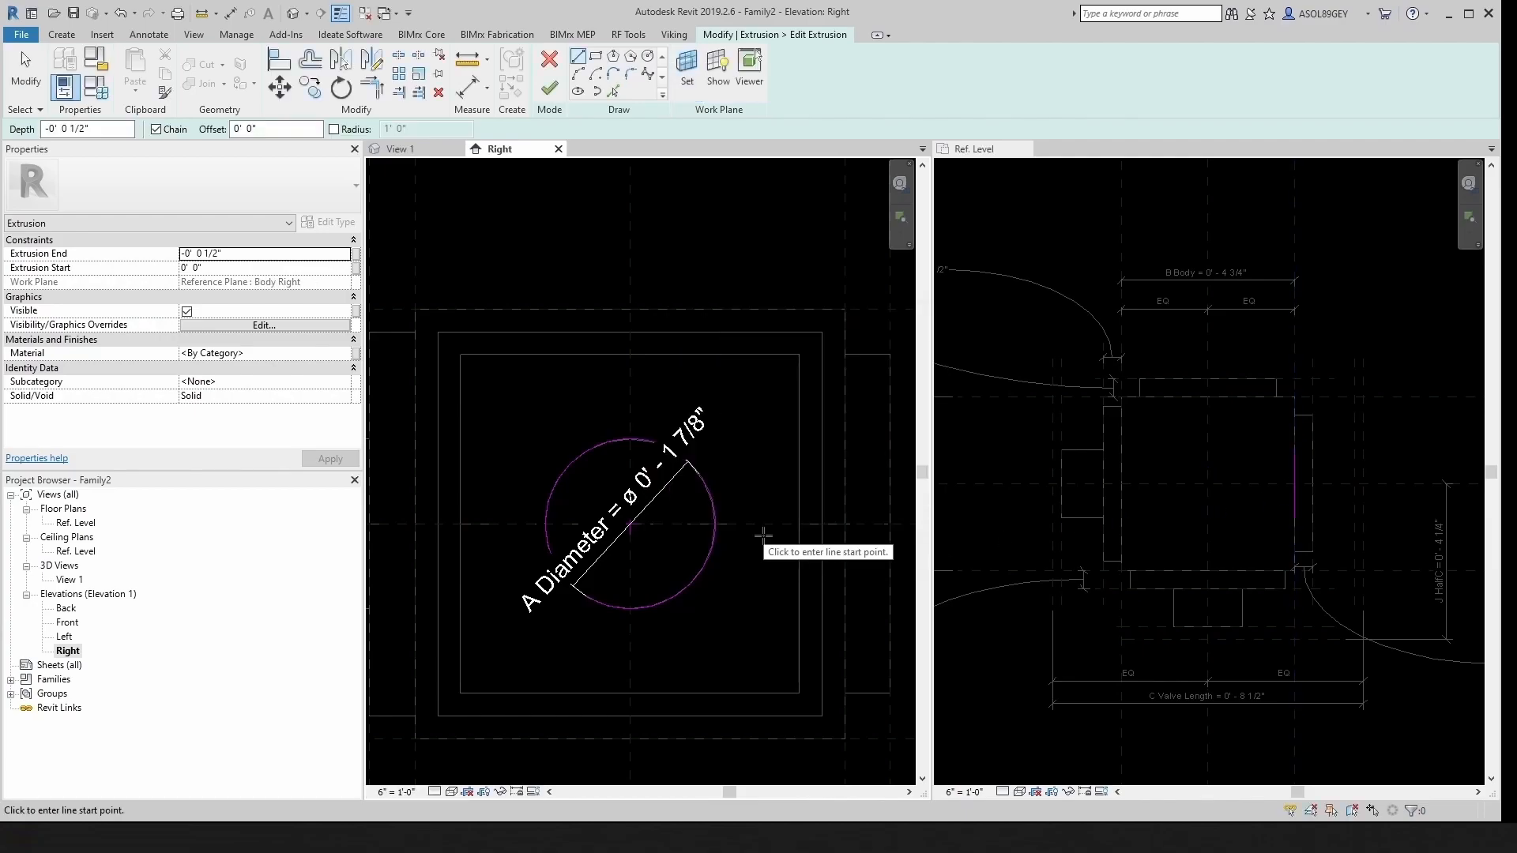
left_click(550, 88)
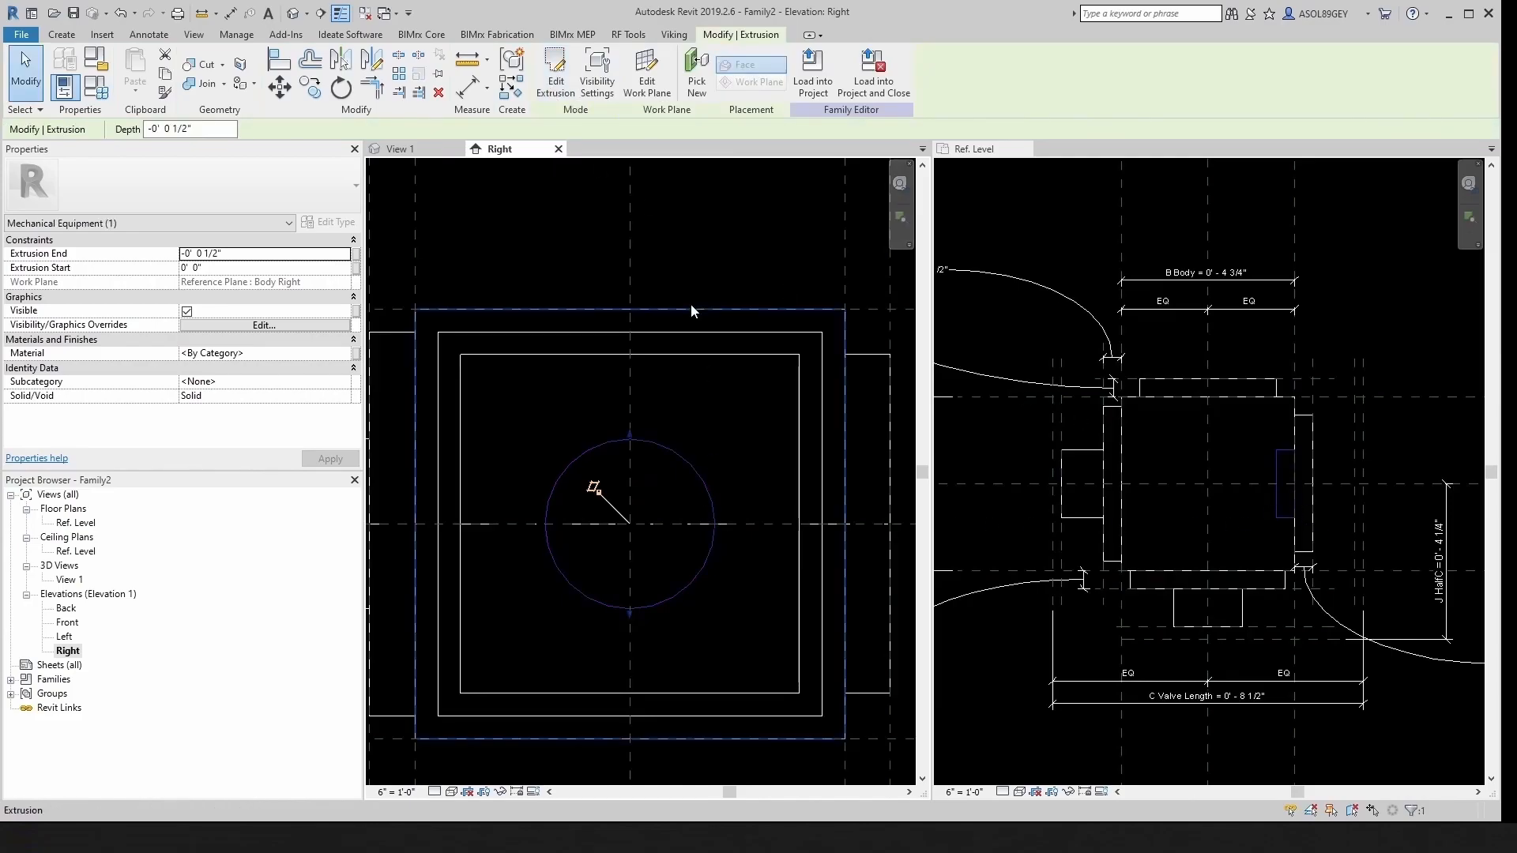
Step: Set the right pipe's extrusion end to 1/2" so it extrudes outward from the body
left_click(555, 76)
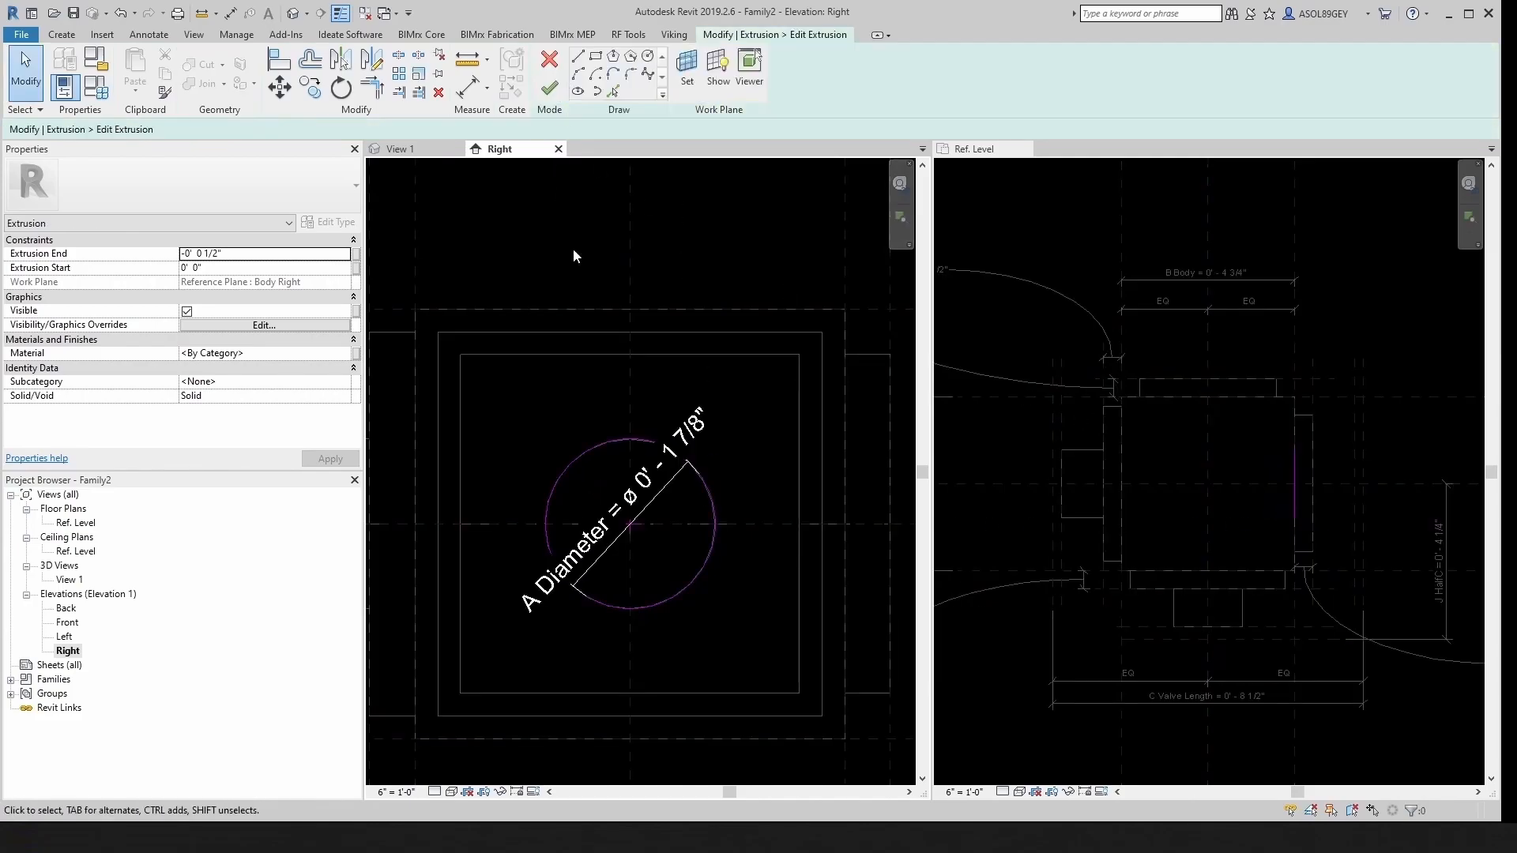
left_click(241, 256)
type("1/2")
left_click(549, 88)
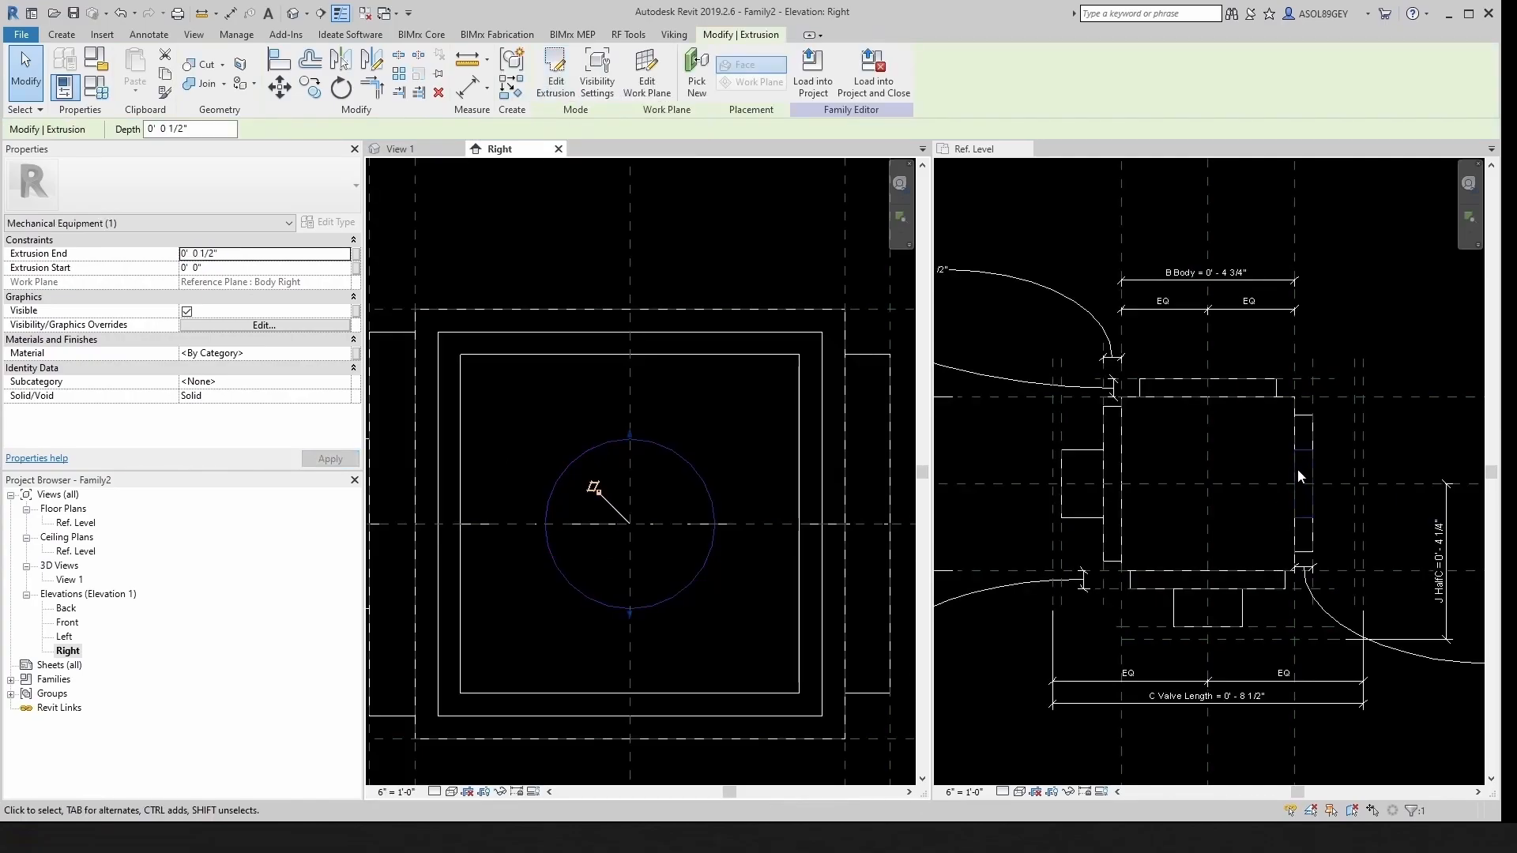
Step: Edit the right pipe extrusion again and set its work plane to Reference Plane : Cap Right
left_click(715, 443)
left_click(668, 453)
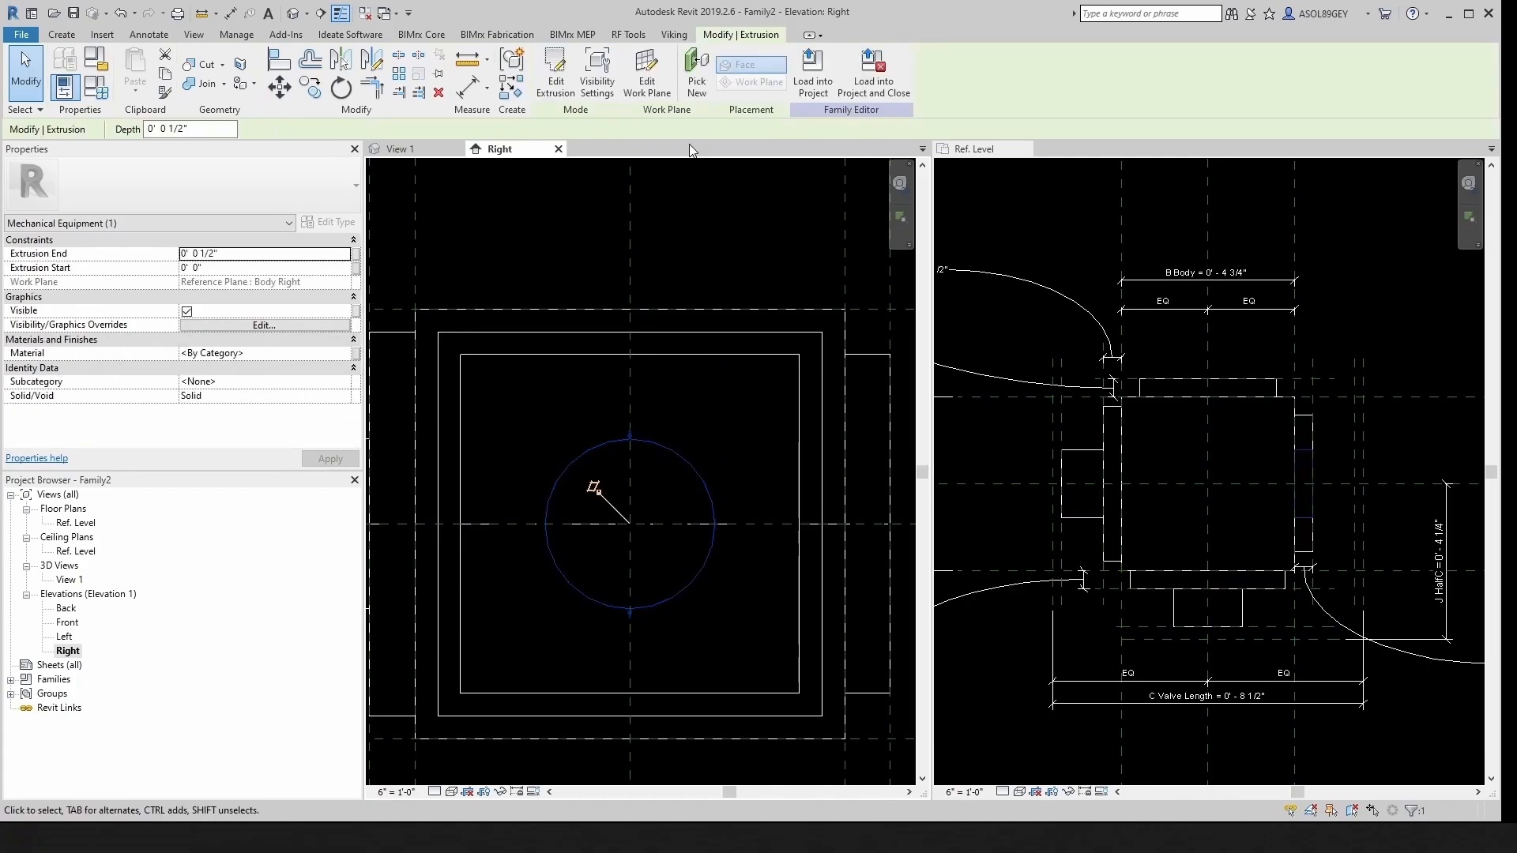
left_click(556, 82)
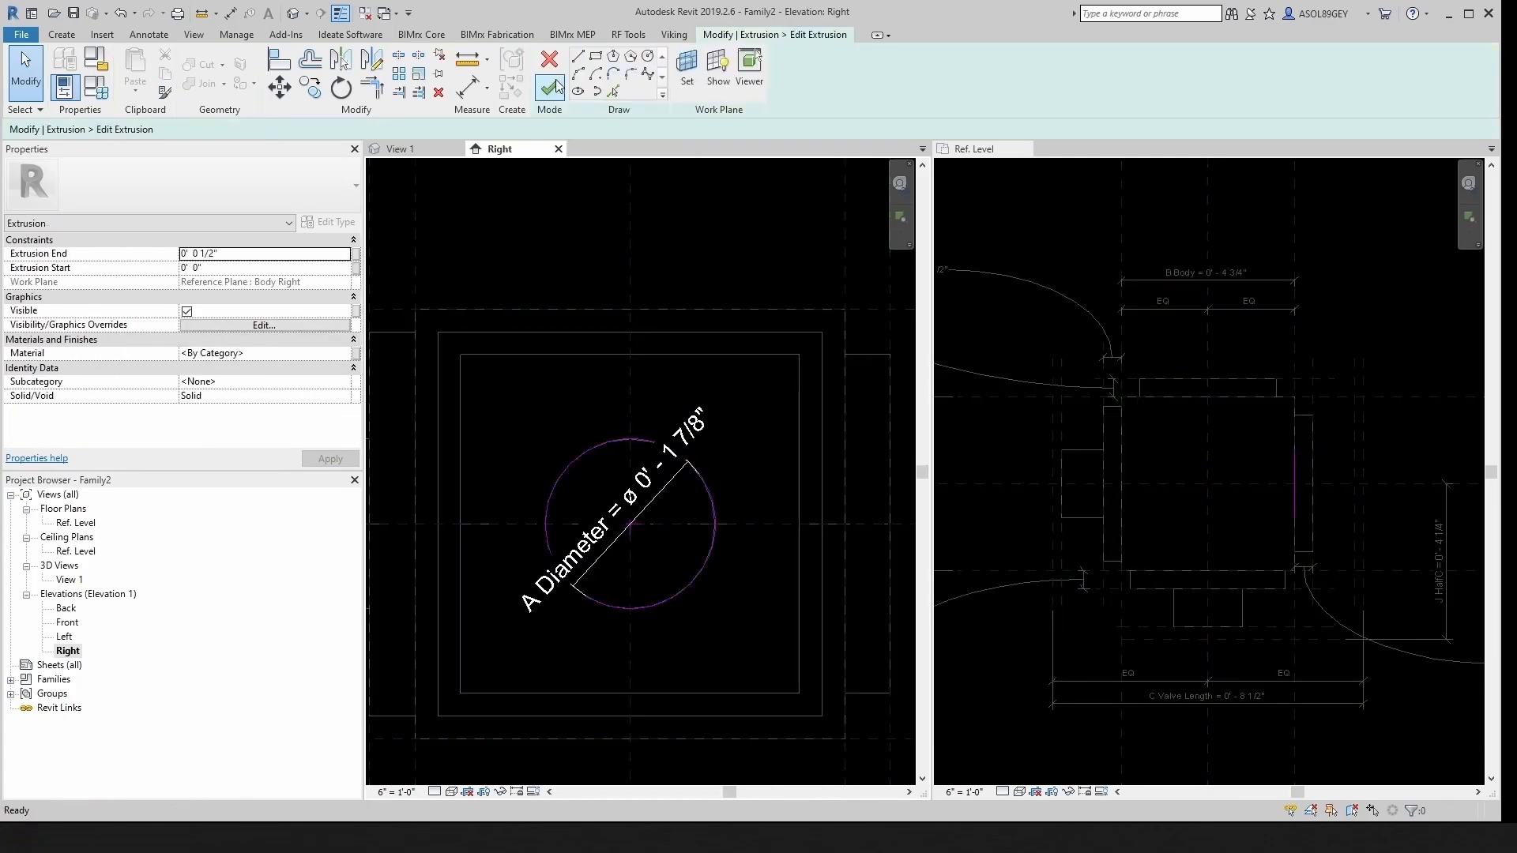
left_click(689, 73)
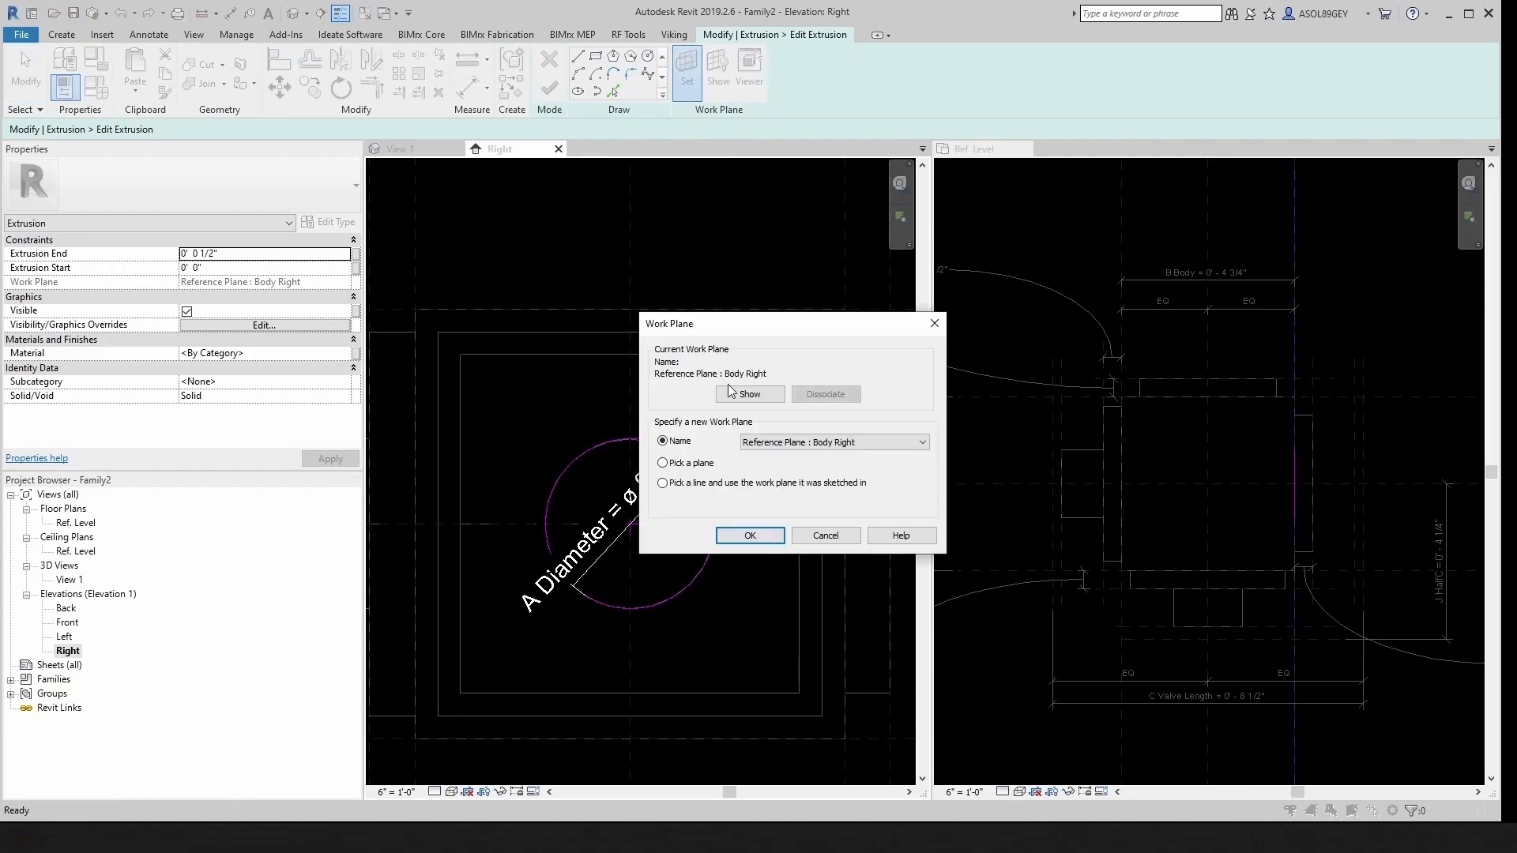
left_click(838, 450)
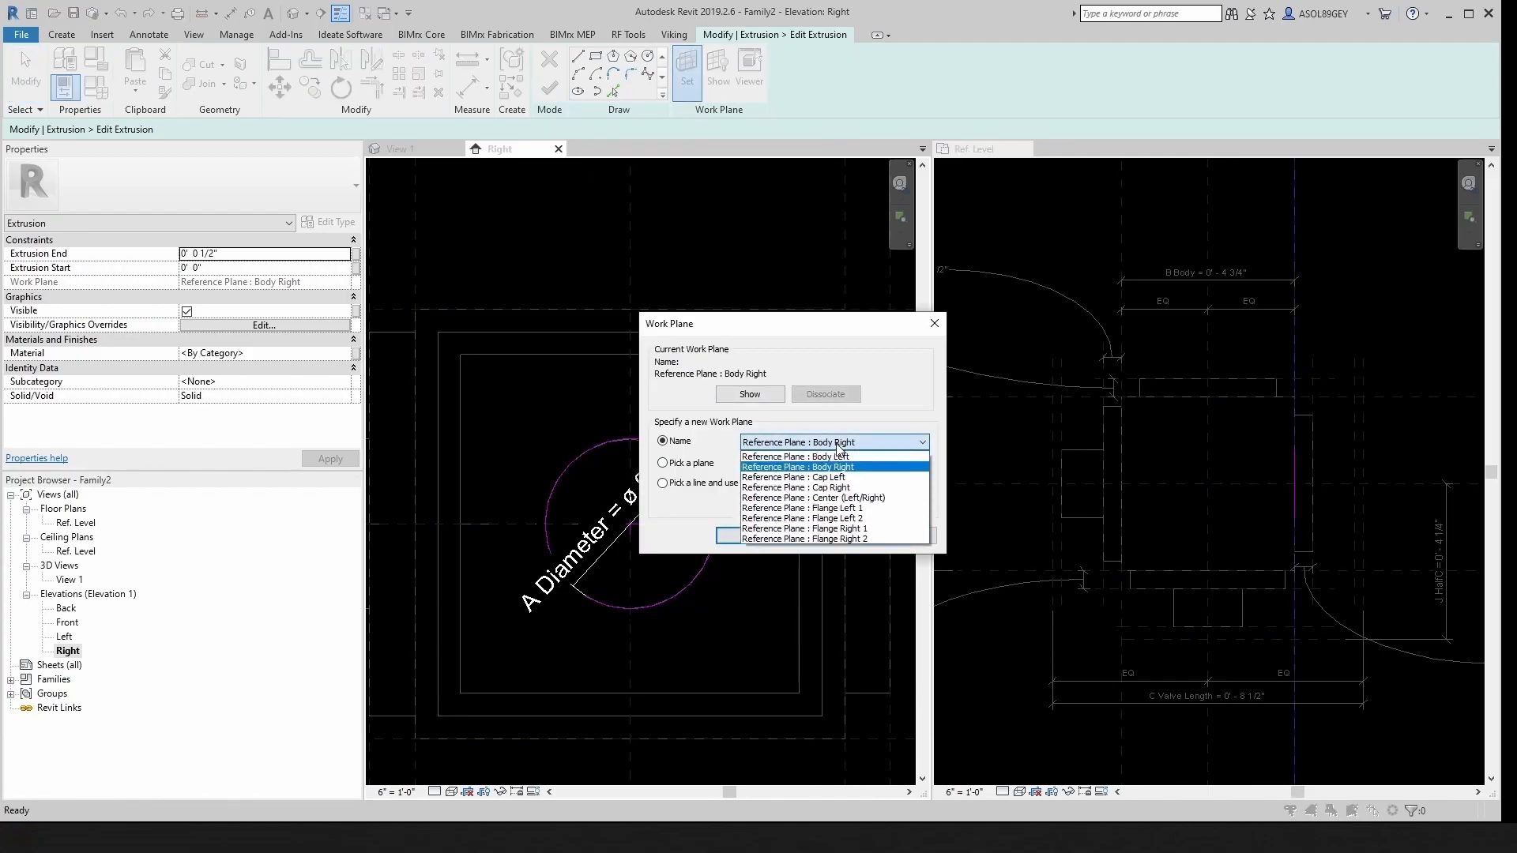
left_click(838, 488)
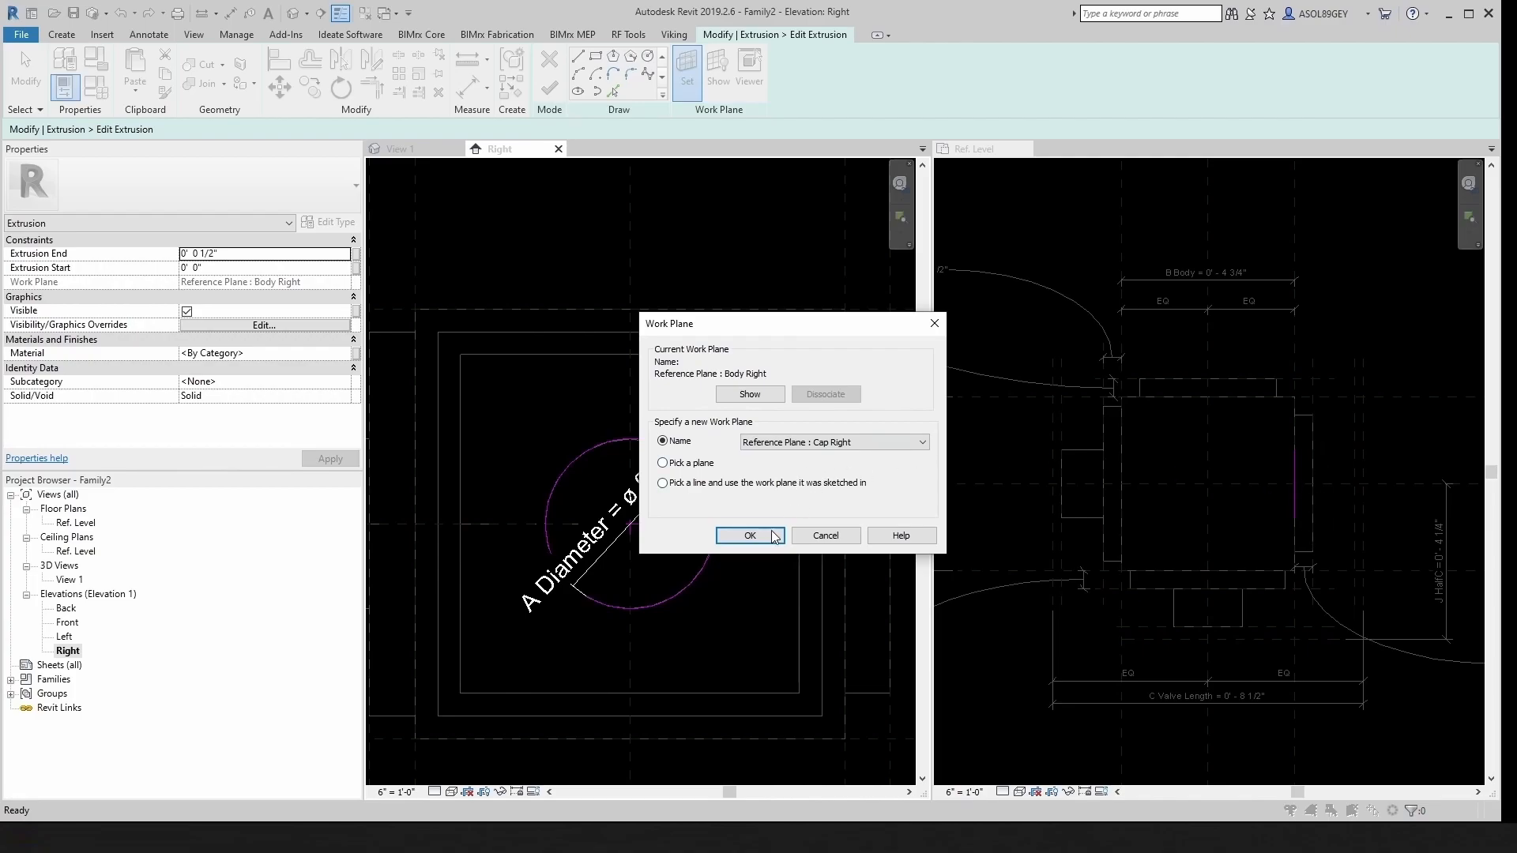
left_click(750, 536)
left_click(549, 88)
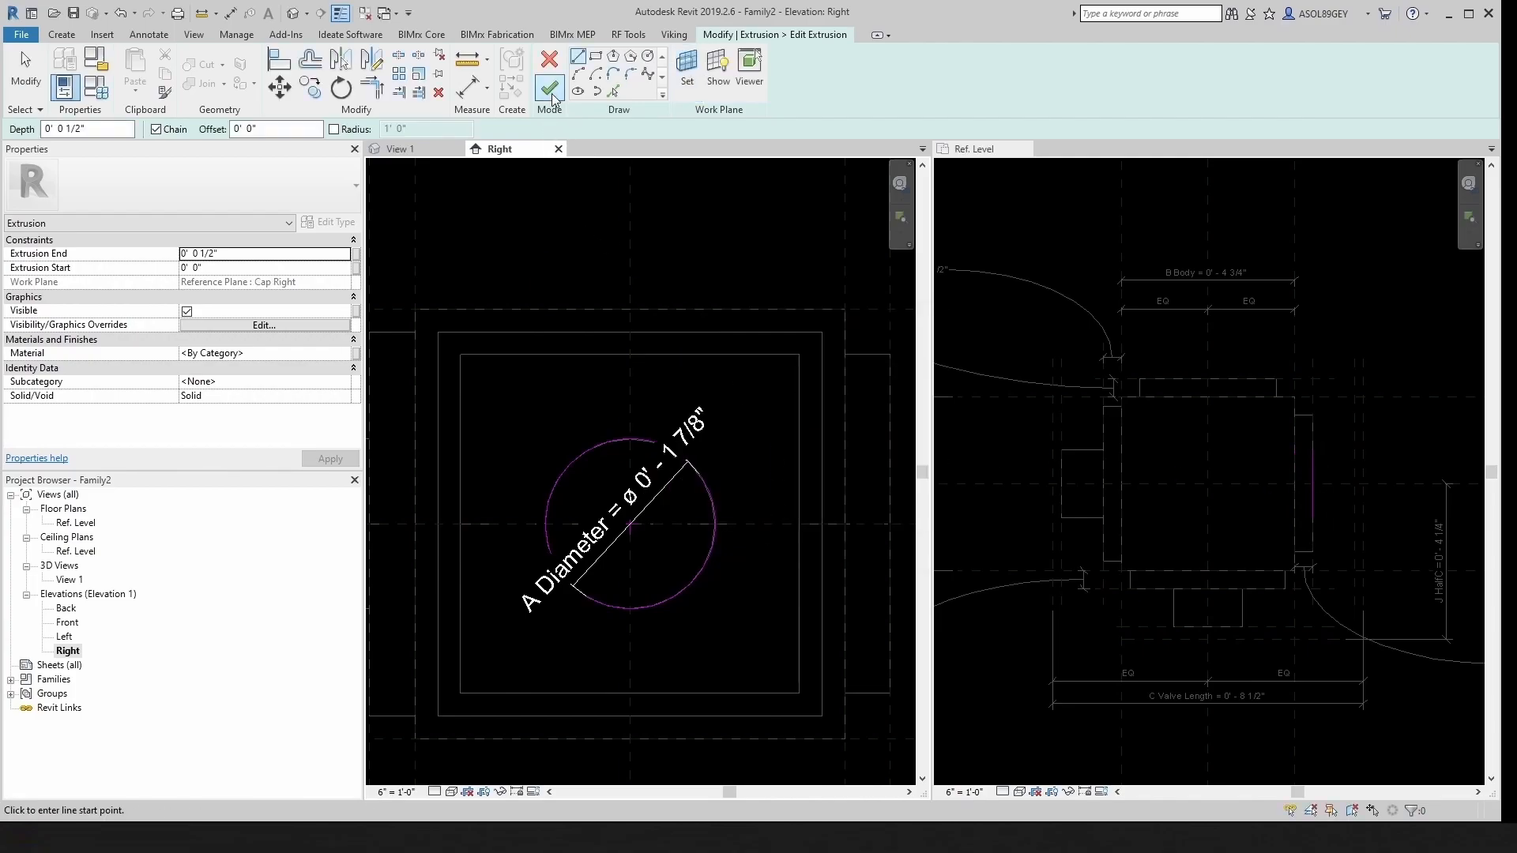
Step: Finish the right pipe's sketch edit and align its outer face to the inner right flange reference plane in the Ref. Level plan
left_click(1244, 471)
left_click(1244, 472)
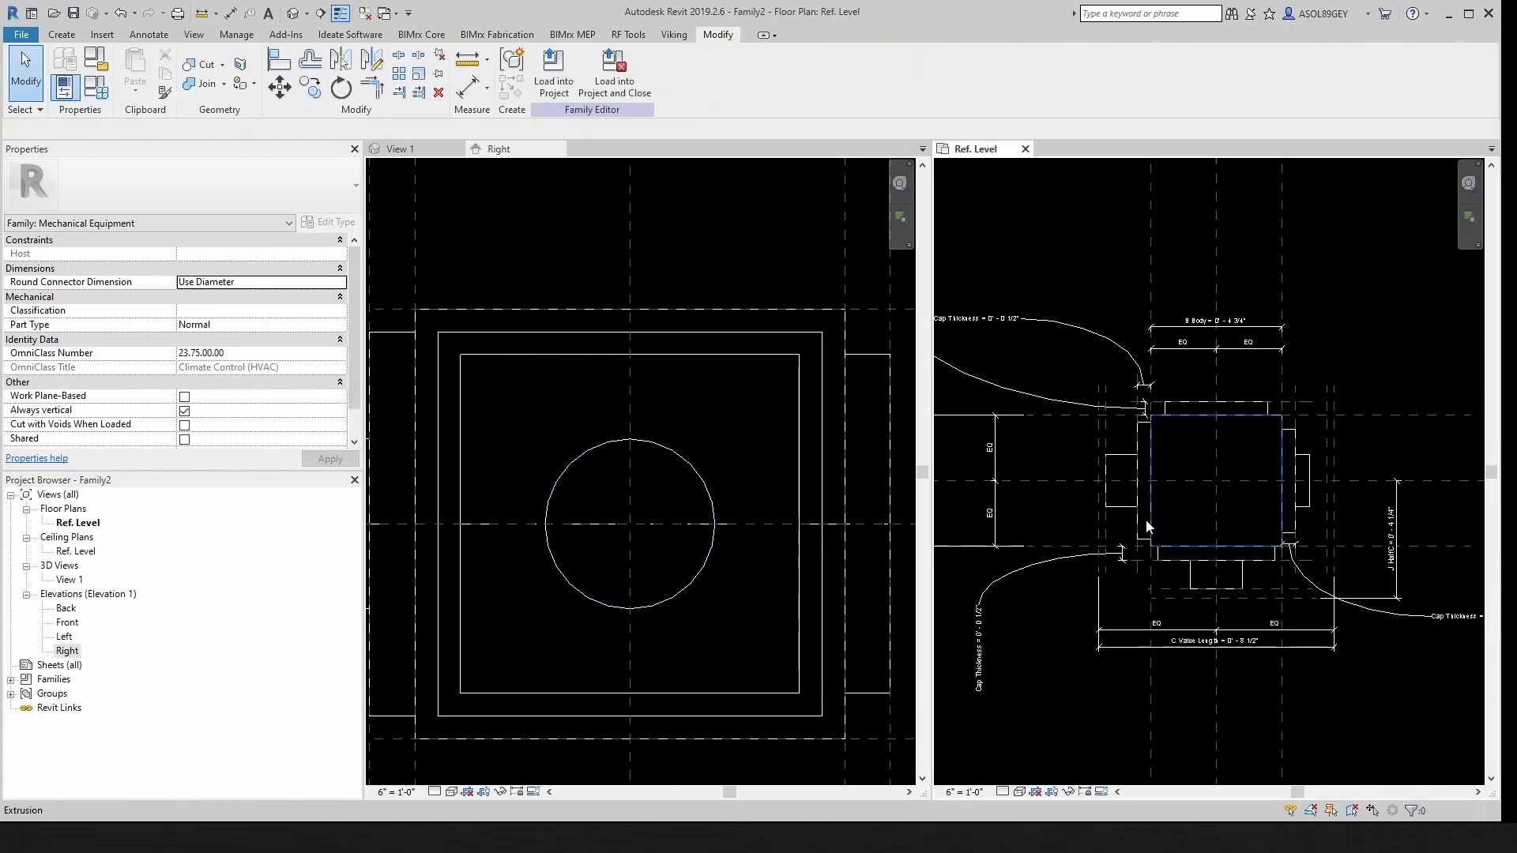
scroll(1253, 546, "up", 2)
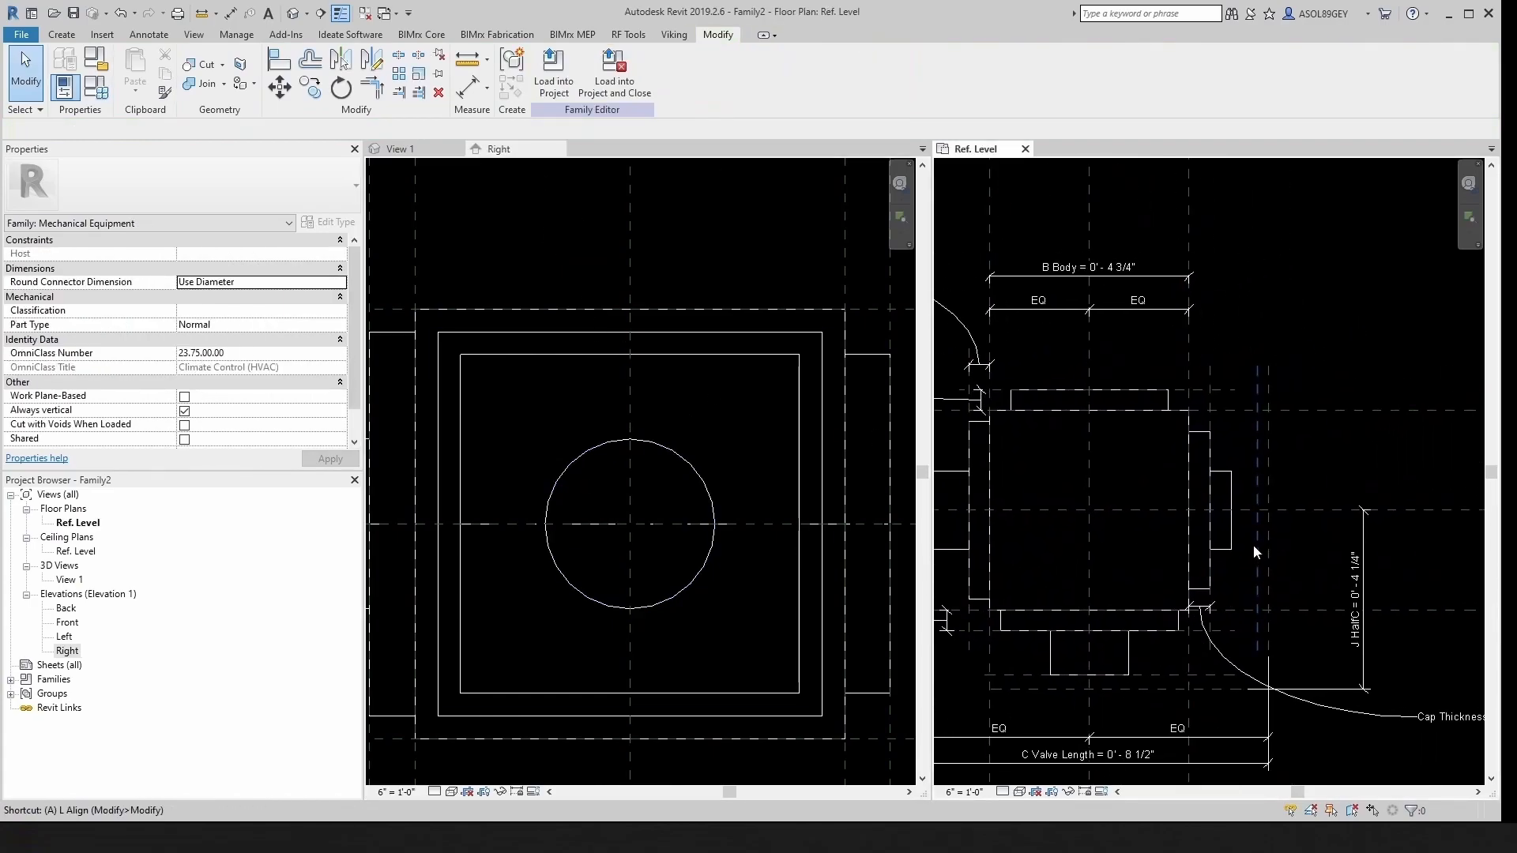
key("a")
key("l")
scroll(1253, 537, "up", 2)
left_click(1261, 411)
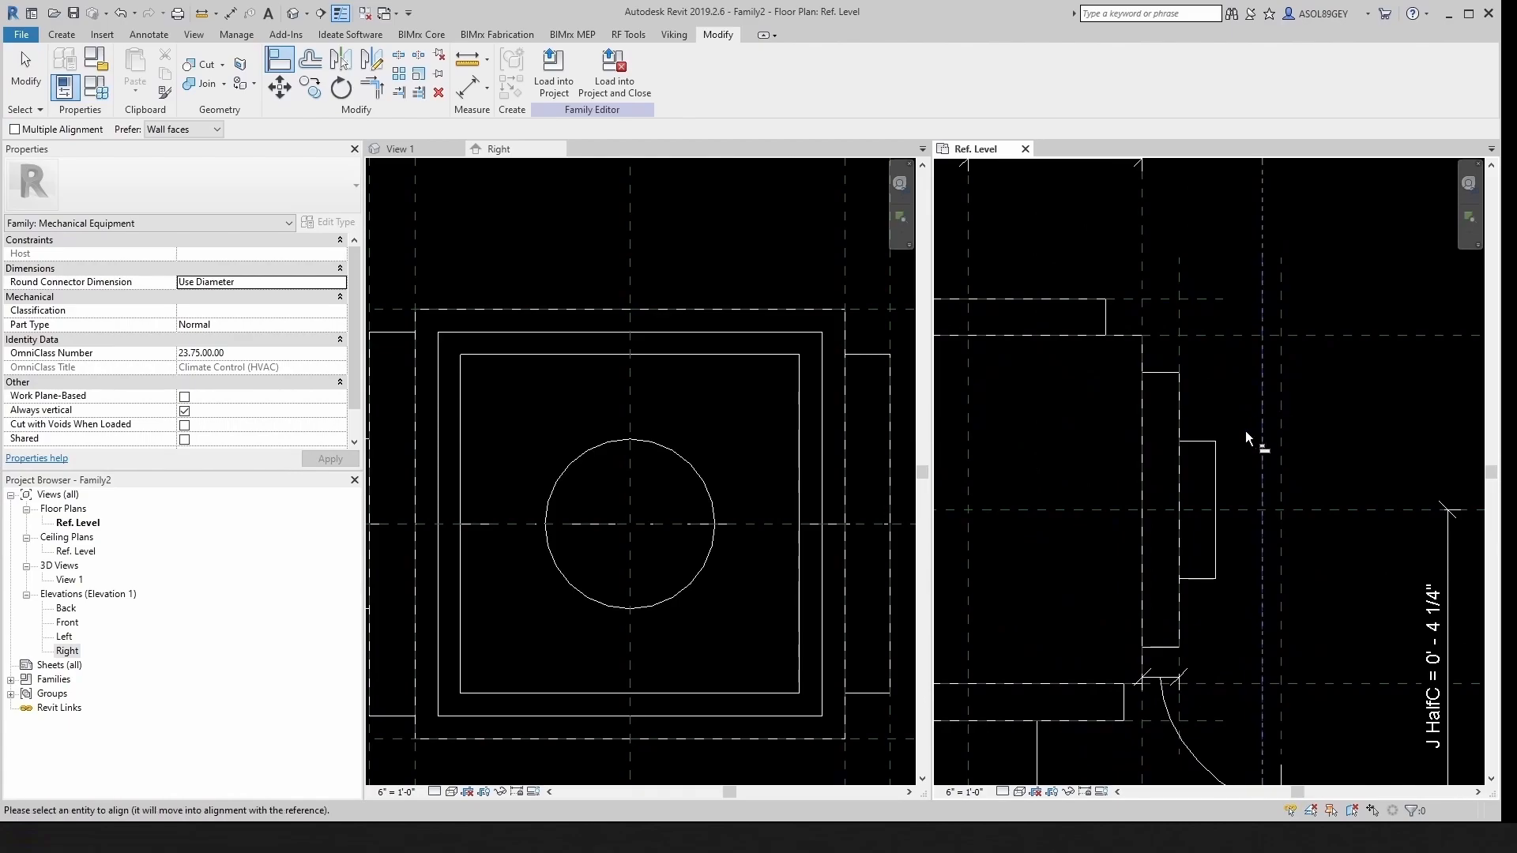
left_click(1215, 471)
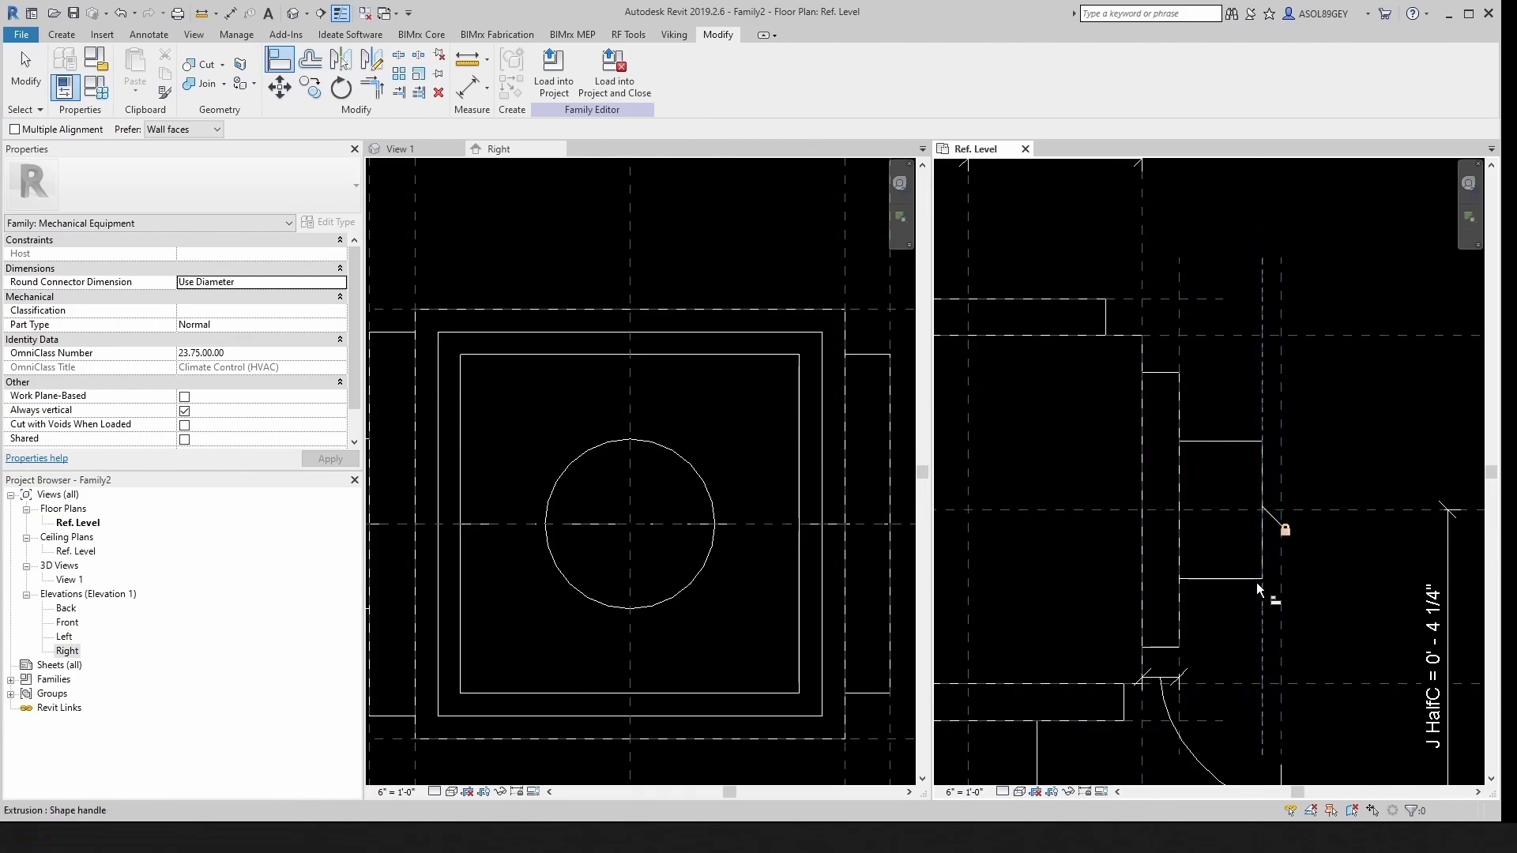
scroll(1244, 525, "down", 4)
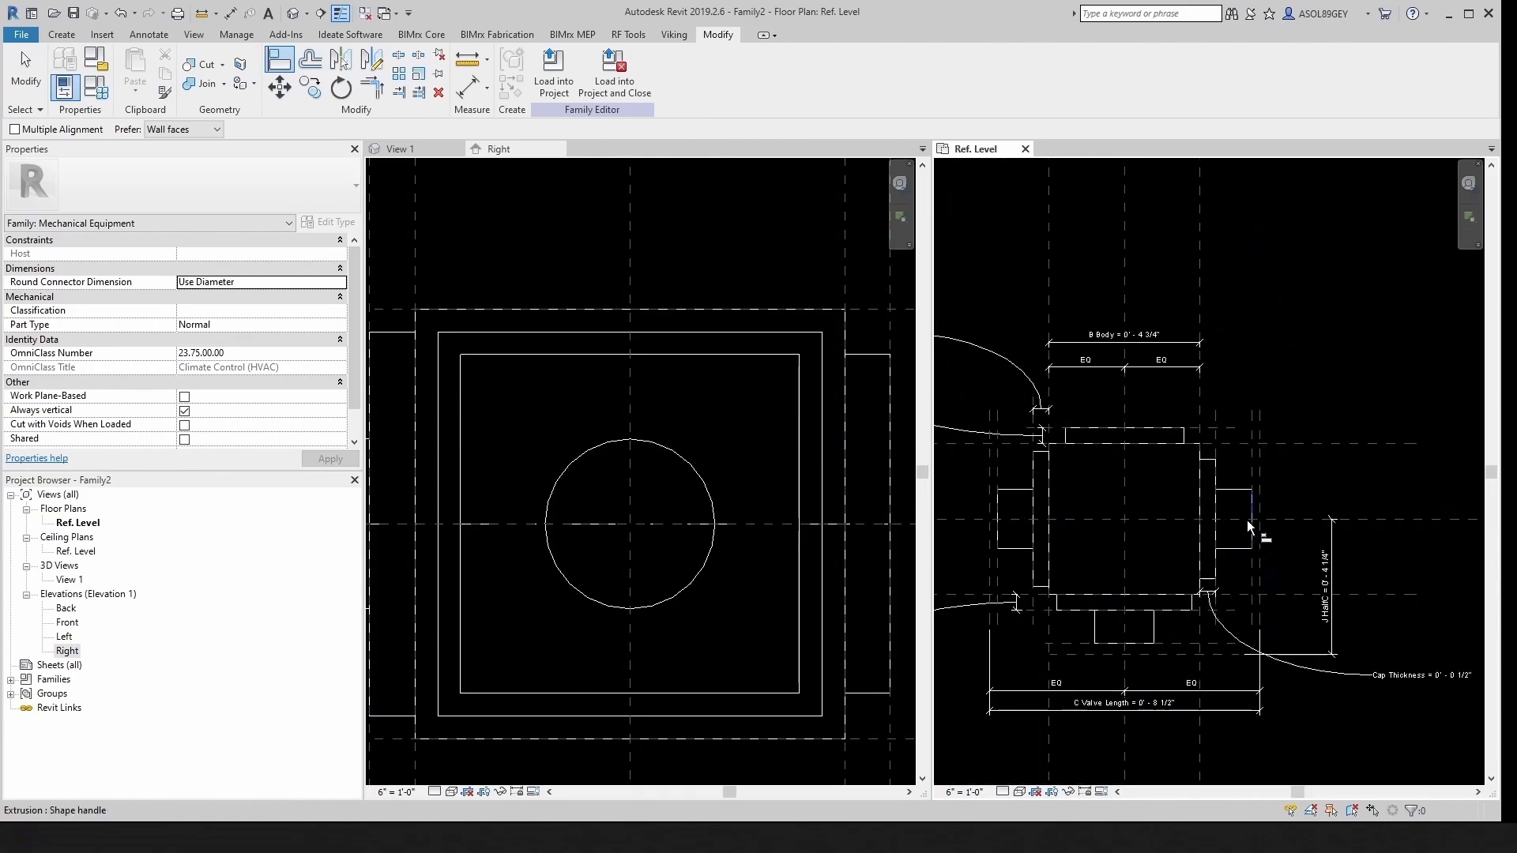
Step: Close the Right elevation to inspect the valve body and port pipes in the 3D view, and save the family
left_click(738, 429)
left_click(558, 148)
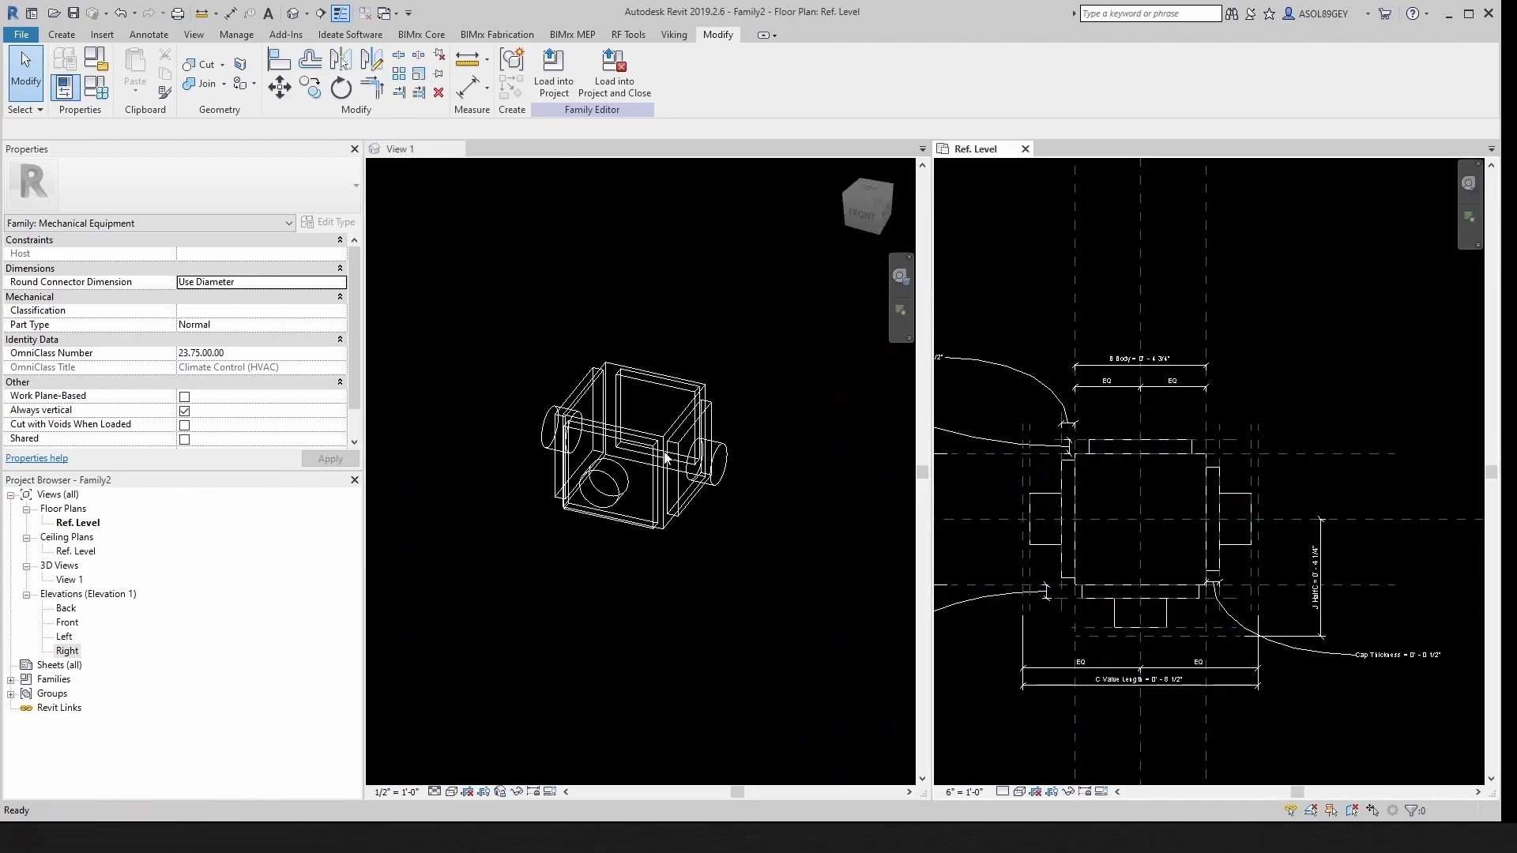
scroll(668, 518, "up", 2)
left_click(640, 523)
middle_click_drag(705, 523, 547, 363, "shift")
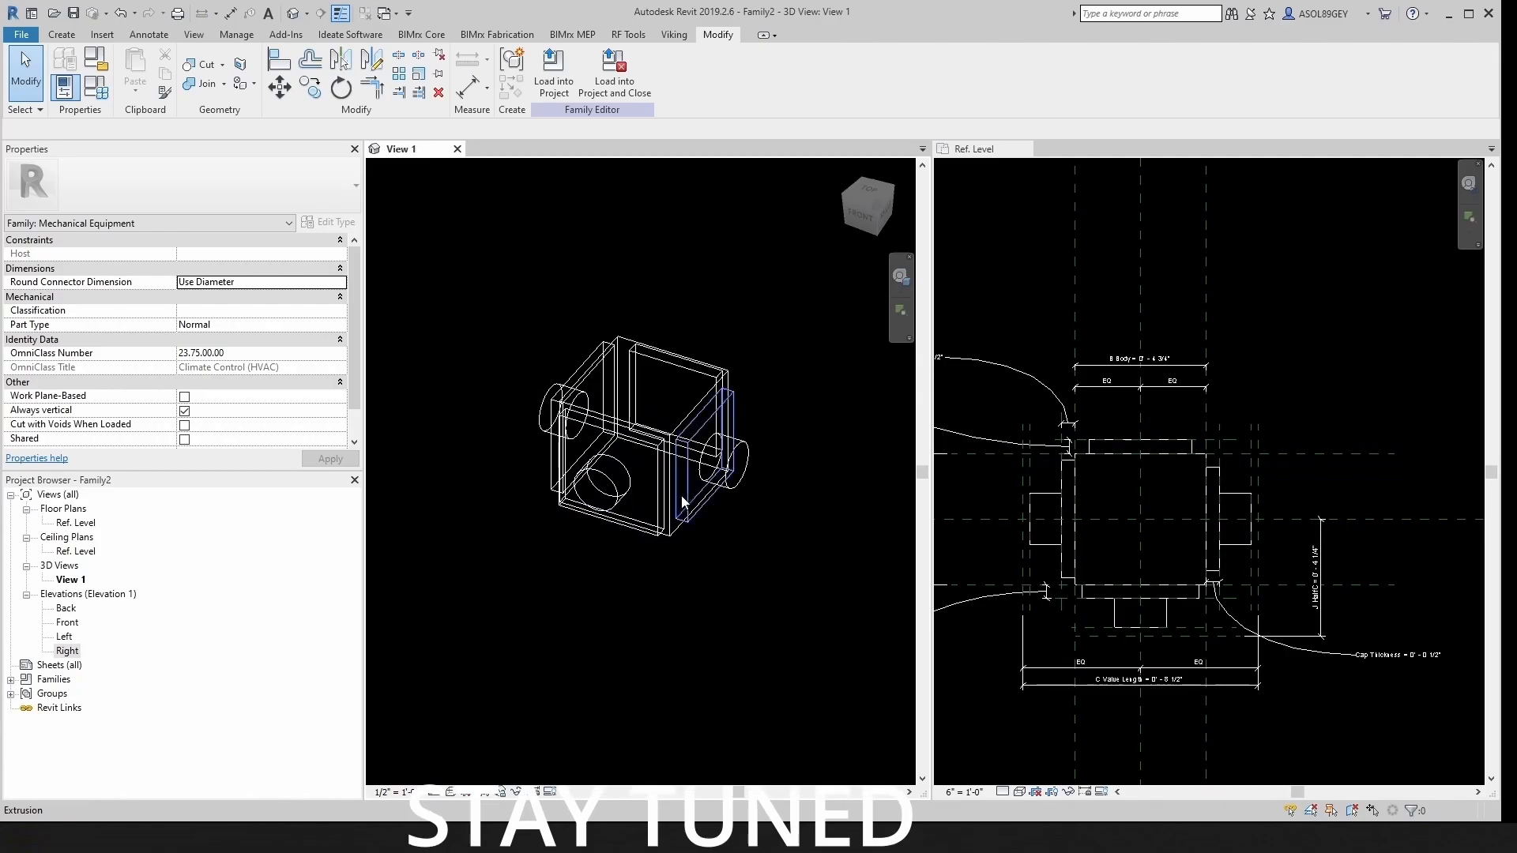
scroll(751, 409, "down", 2)
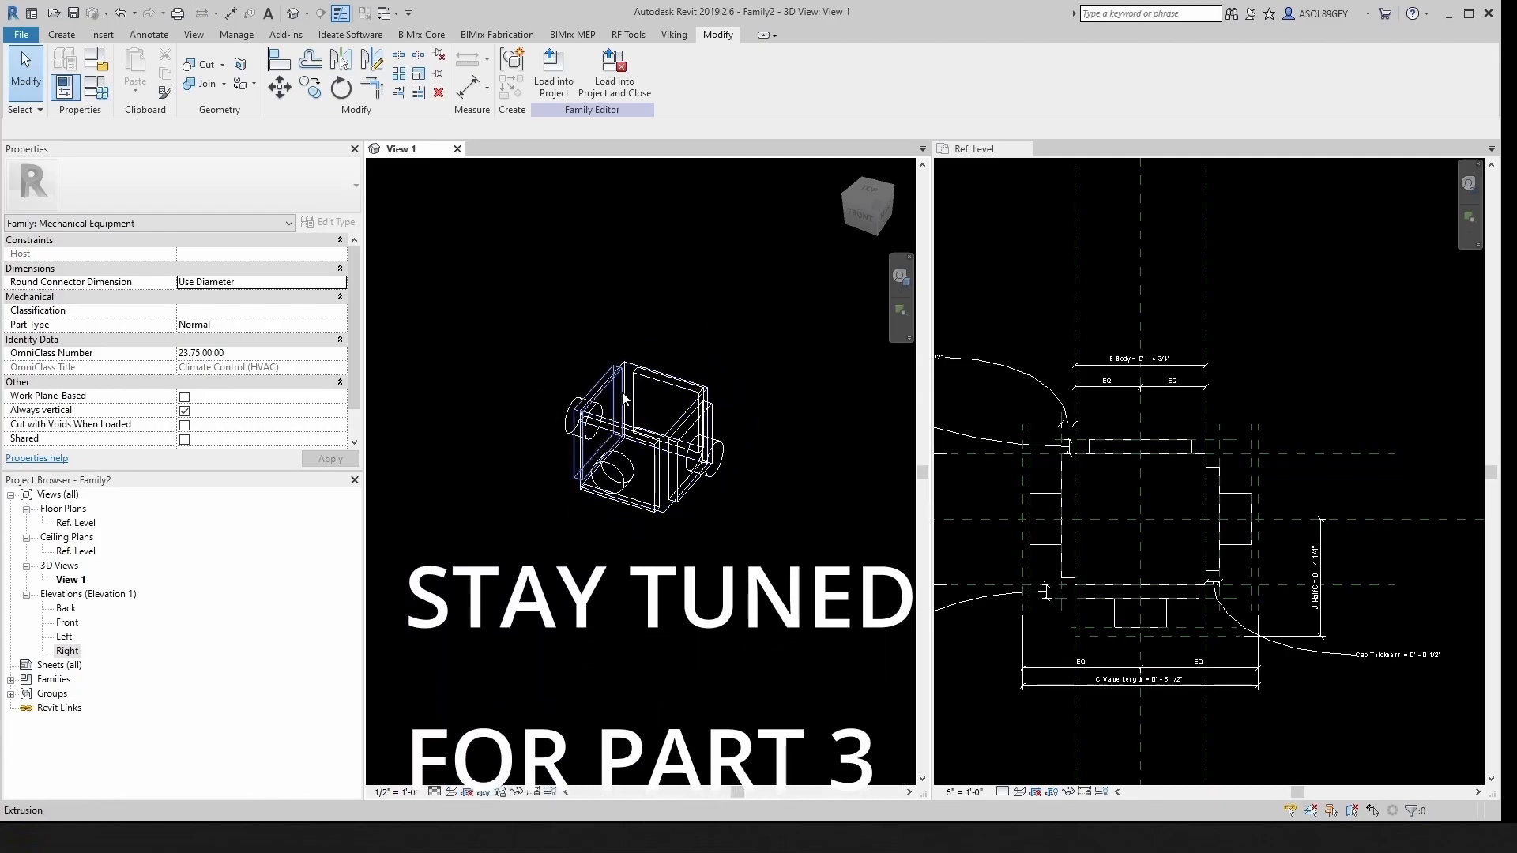
left_click(73, 13)
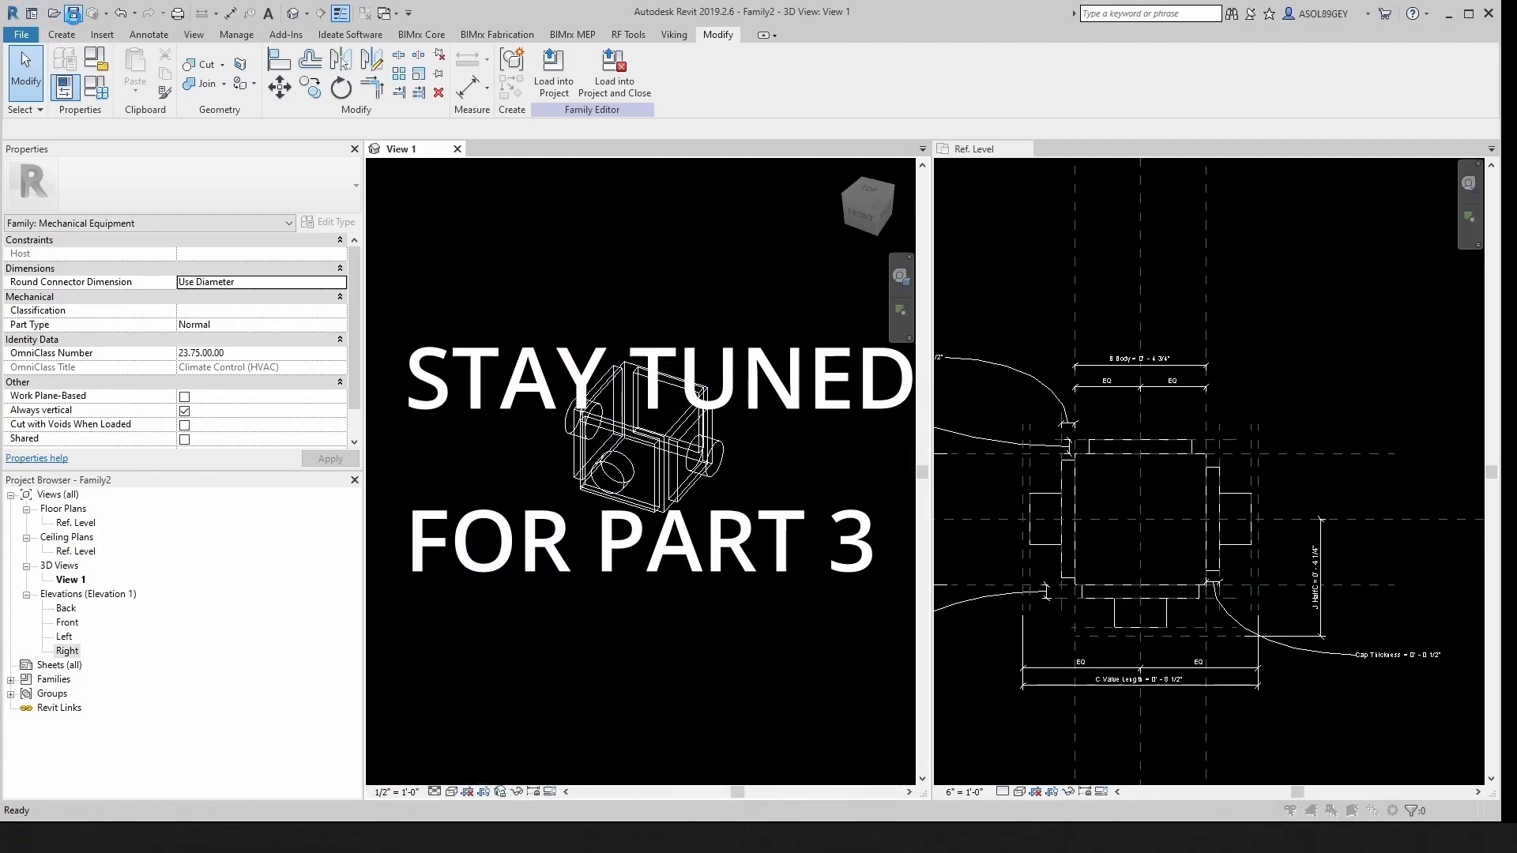